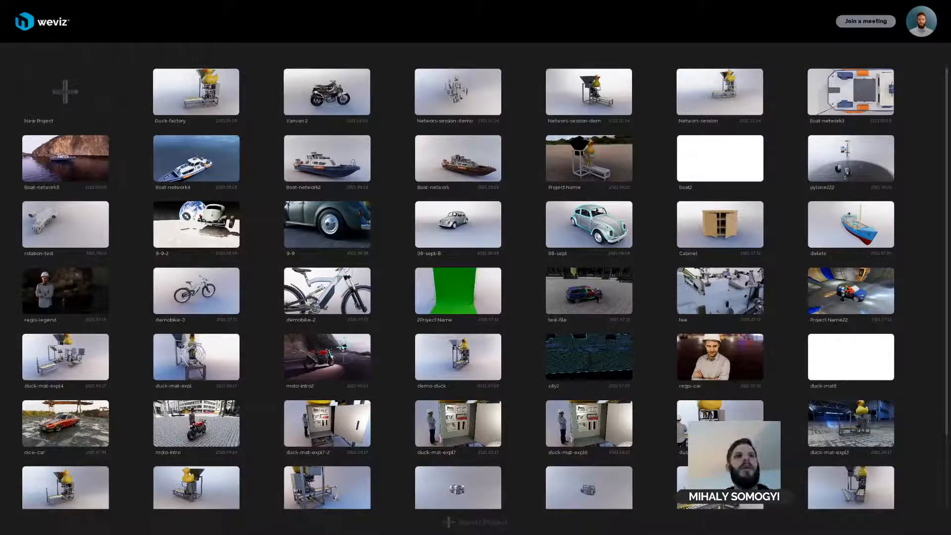
Create a new project with the duck machine 3D file, consulting the list of compatible formats before continuing.
click(65, 97)
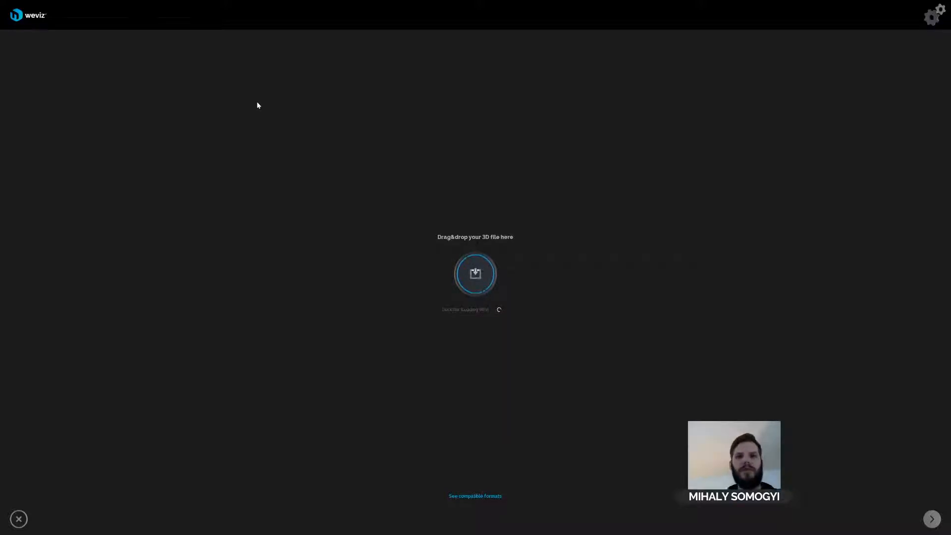
click(485, 497)
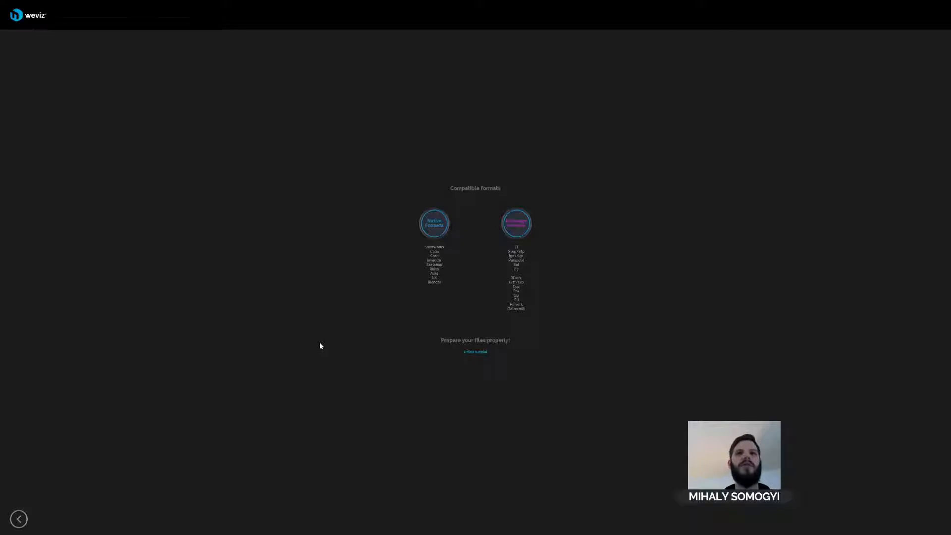
click(18, 519)
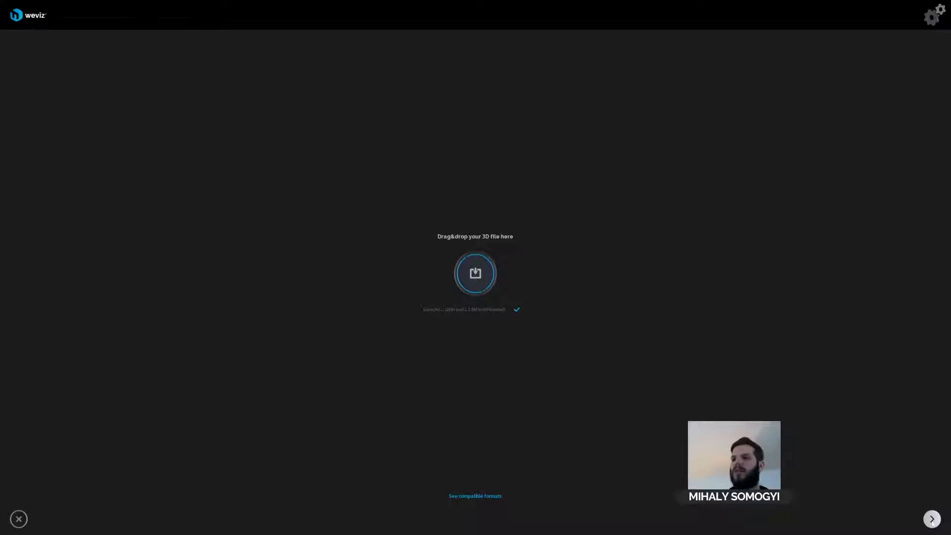
click(932, 519)
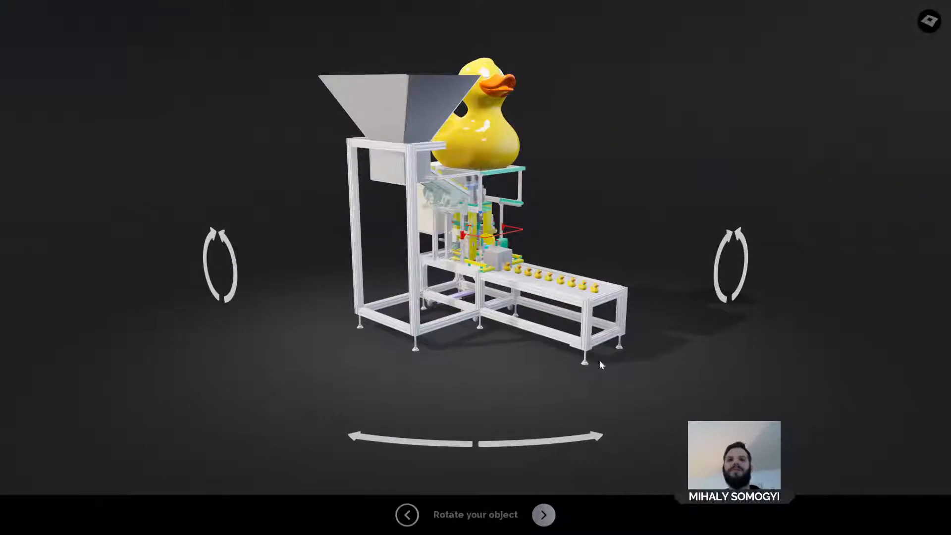
Try rotating the duck machine about its vertical and horizontal axes, and bring it back to its starting orientation.
click(490, 443)
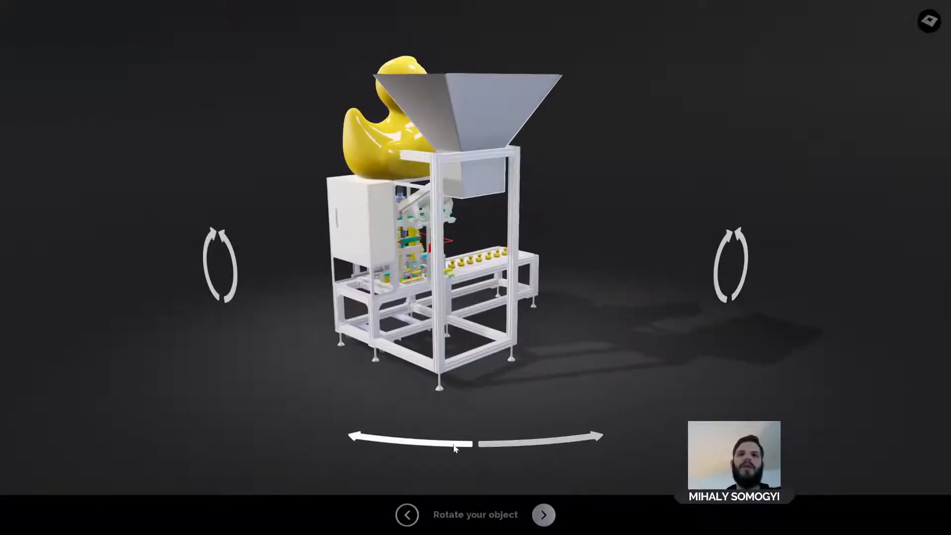
click(456, 446)
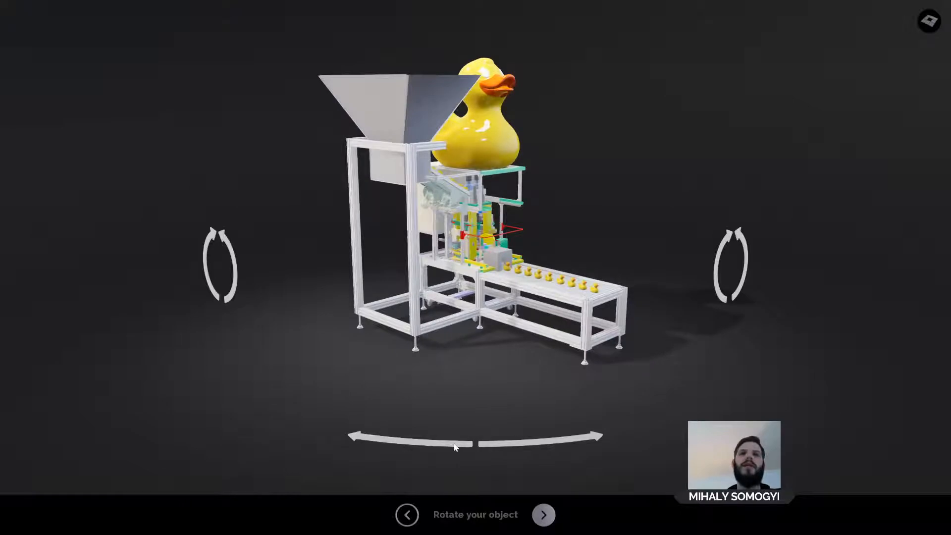
click(721, 277)
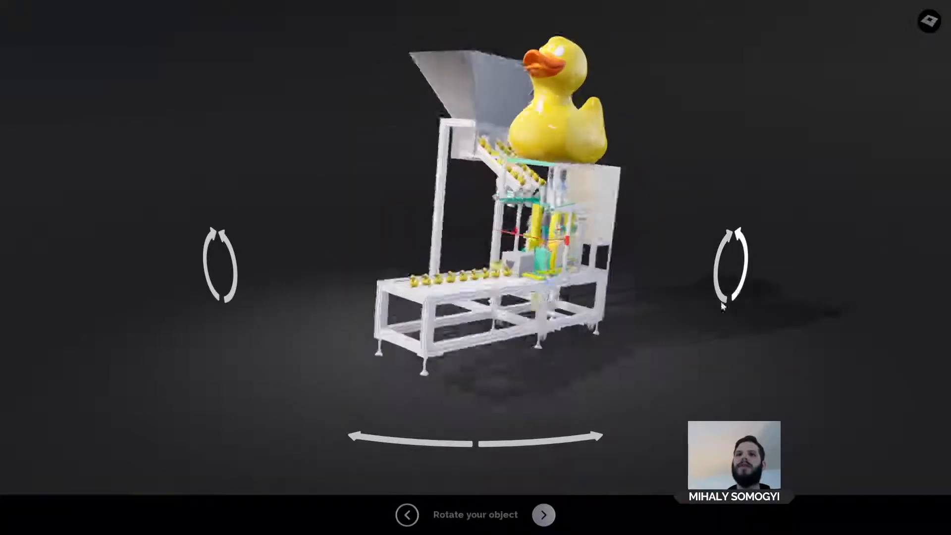
click(553, 445)
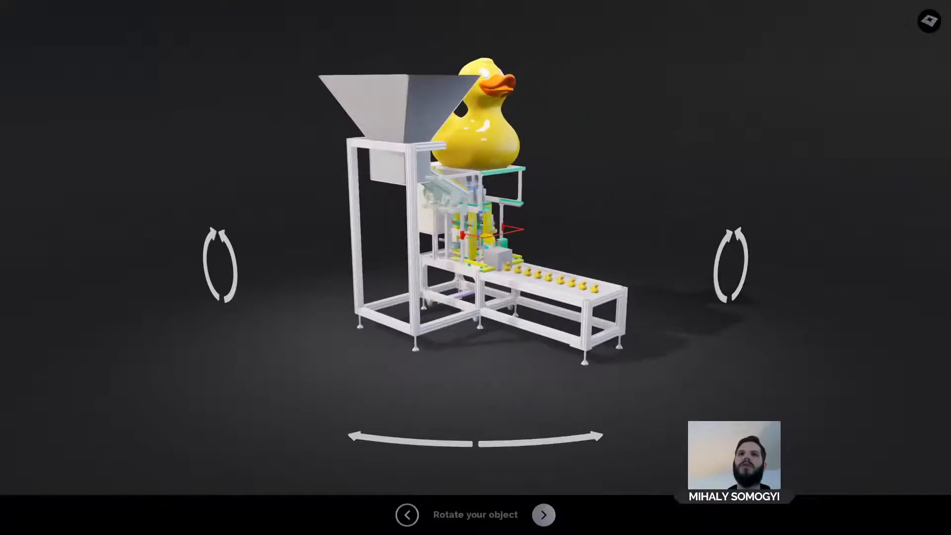
click(554, 441)
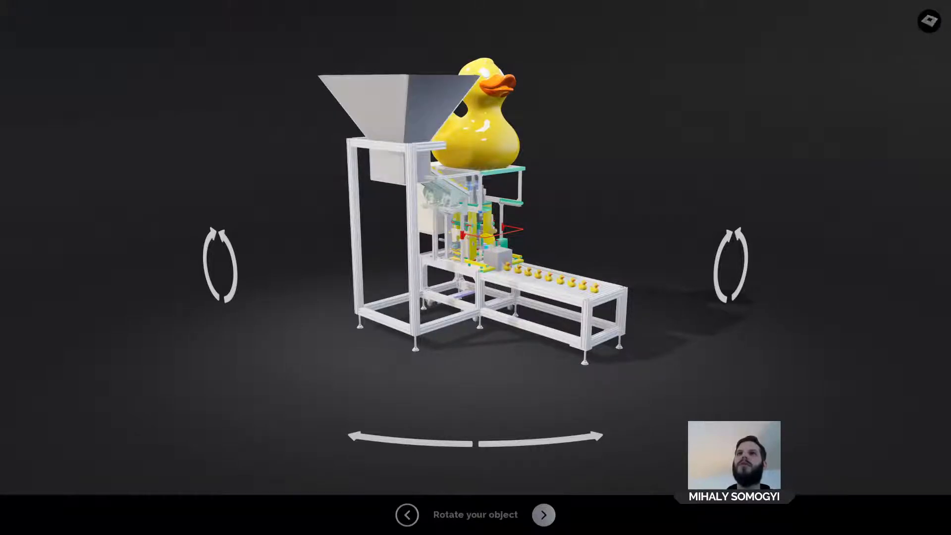
click(539, 445)
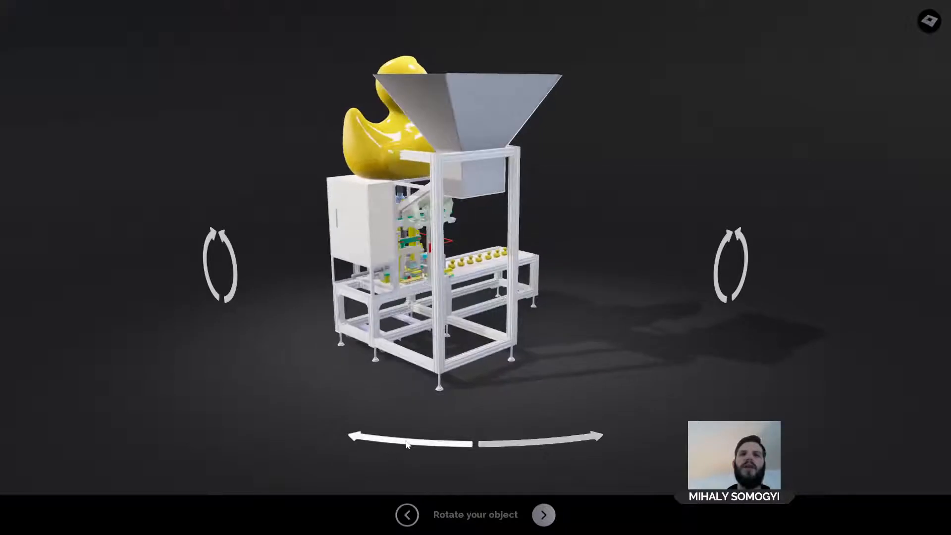
click(385, 443)
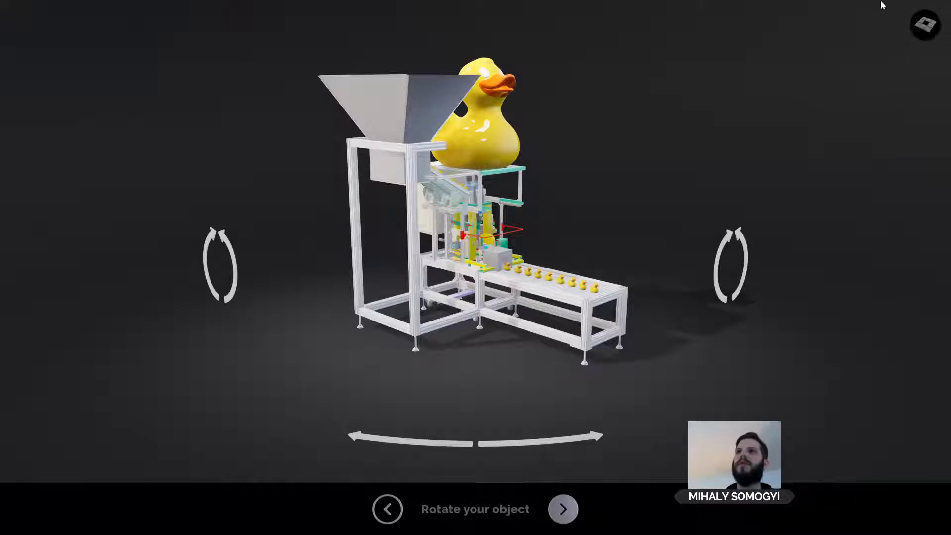
Fix the model's hidden faces by correcting its normals, and continue to the scale correction.
click(926, 28)
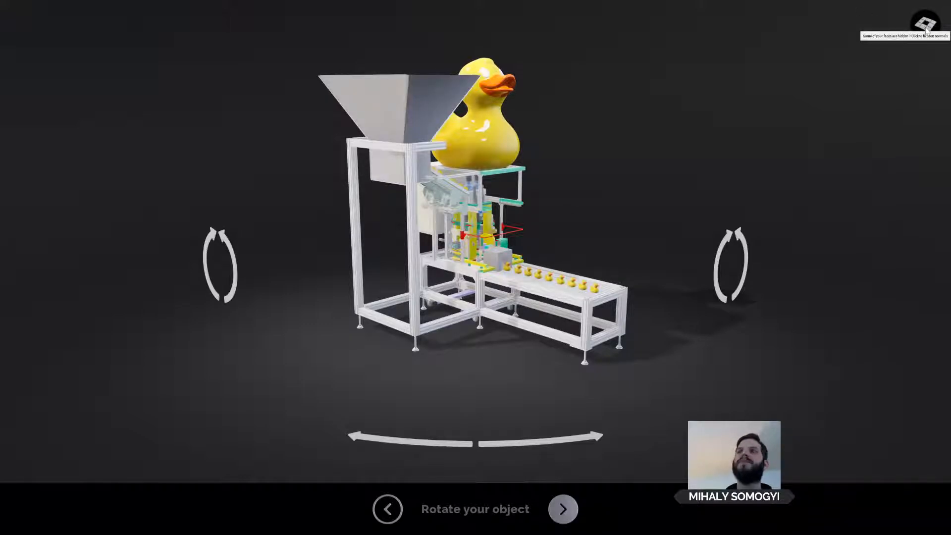
click(926, 27)
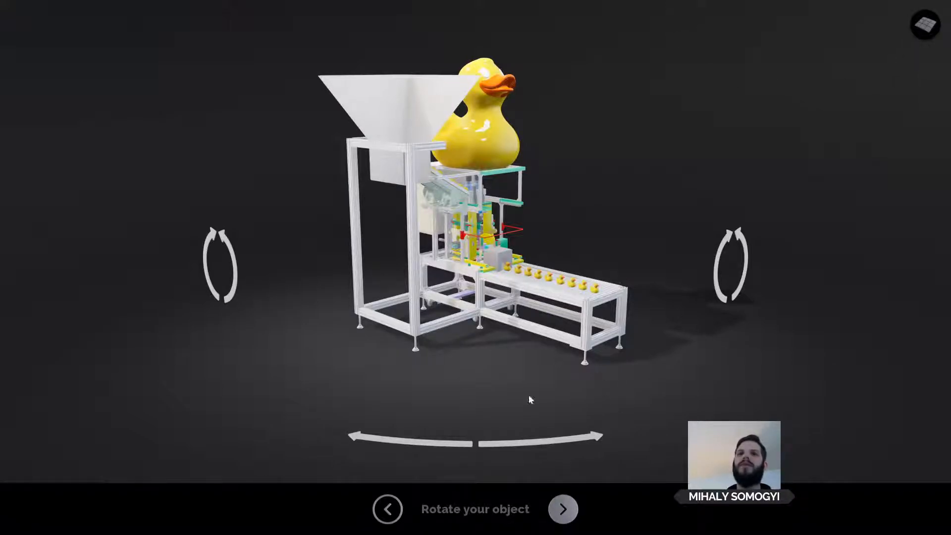
click(563, 509)
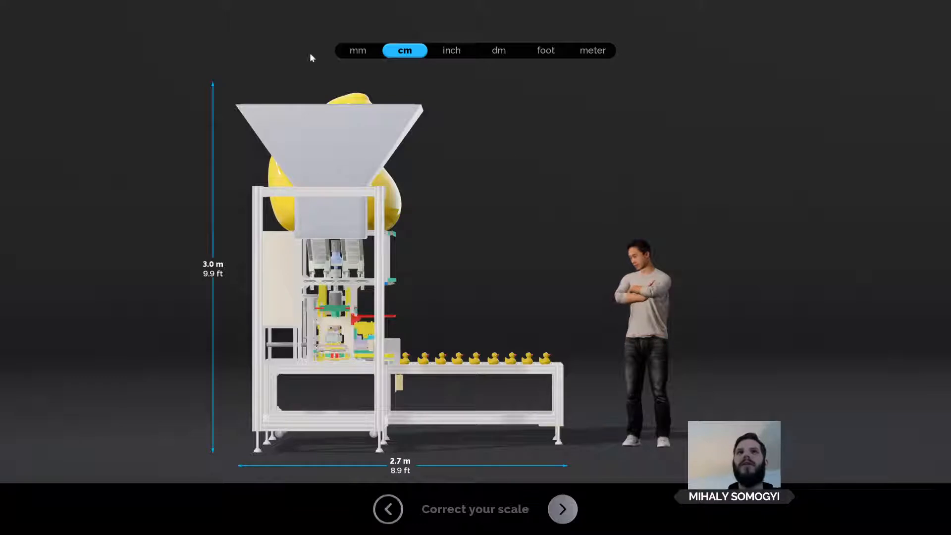
Try the mm, inch, dm, foot and meter scales on the machine, and return the unit to cm.
click(360, 52)
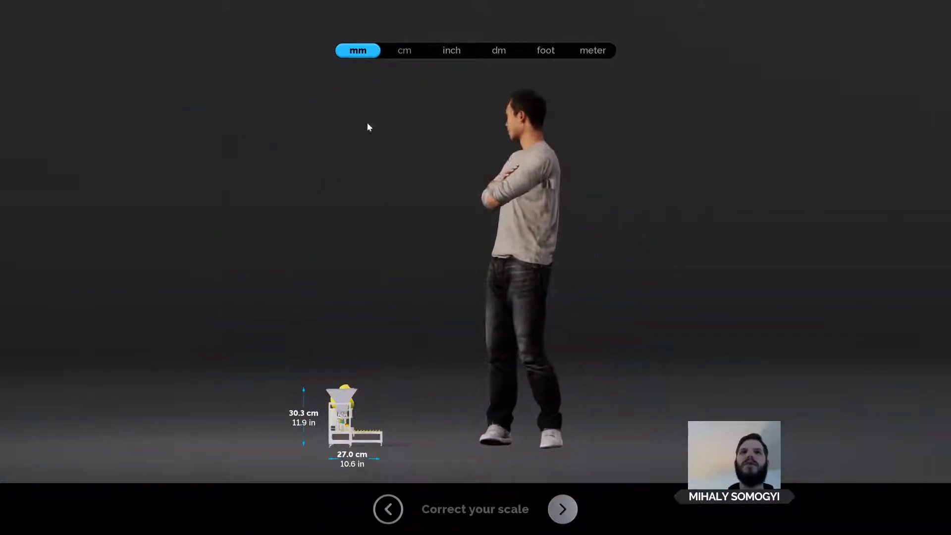
click(408, 55)
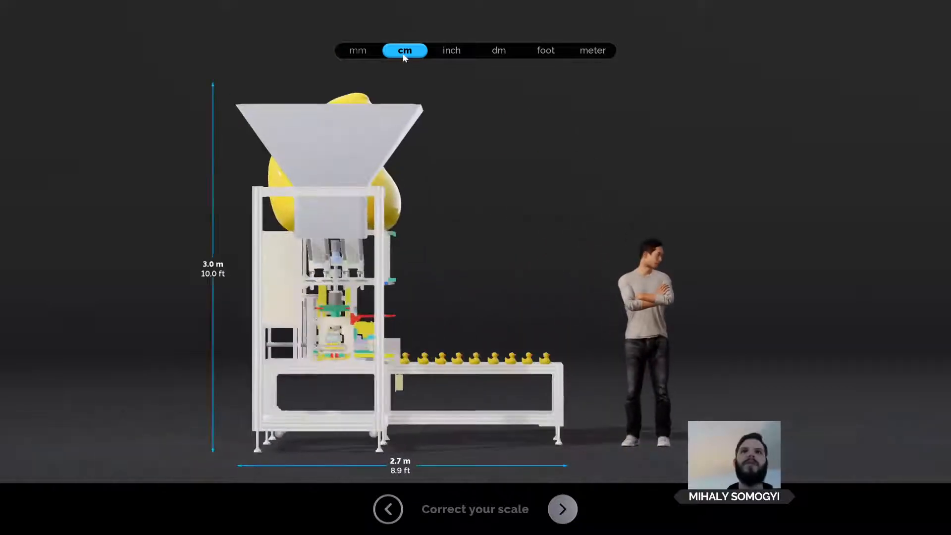
click(454, 52)
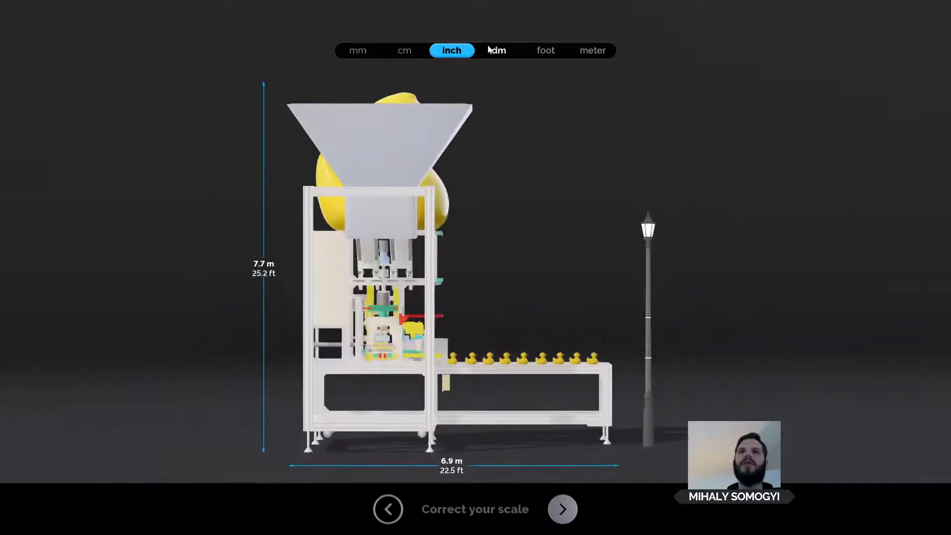
click(498, 52)
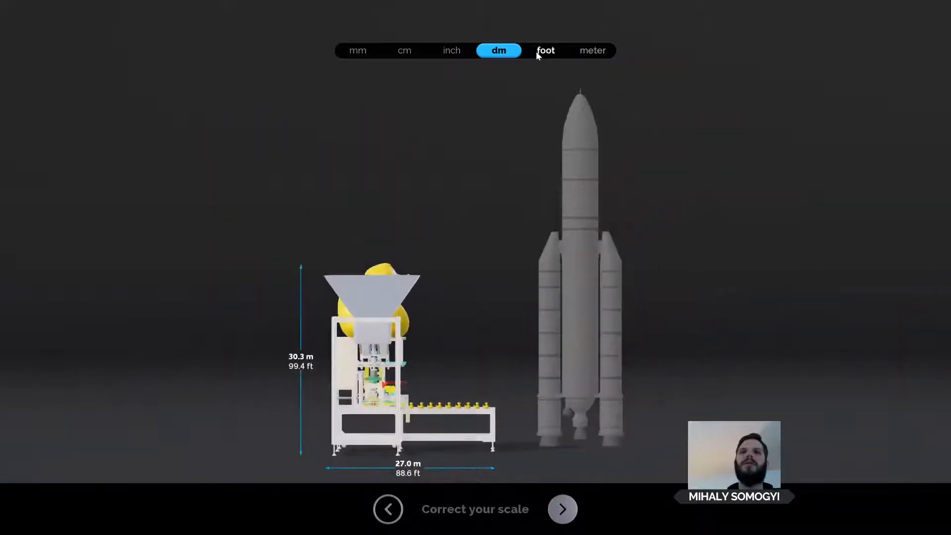
click(538, 52)
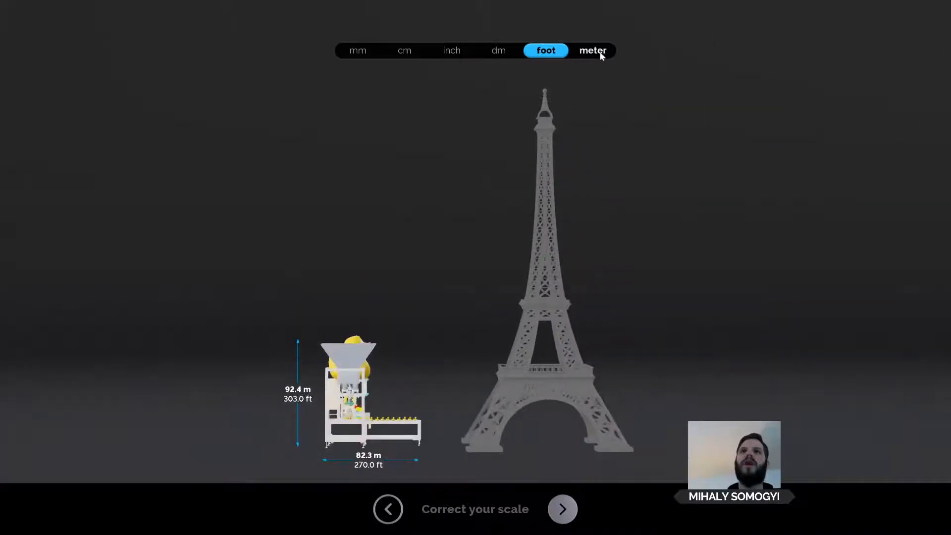
click(600, 52)
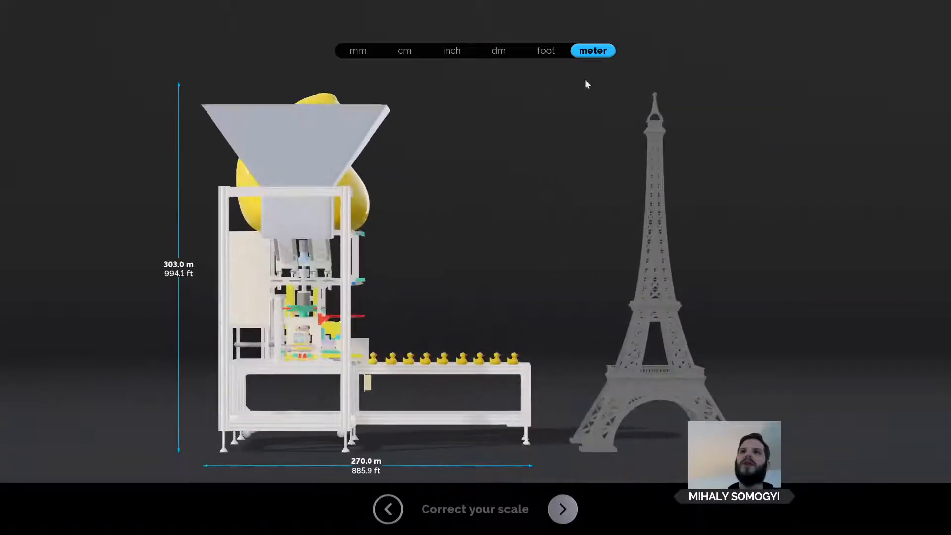
click(546, 50)
click(497, 51)
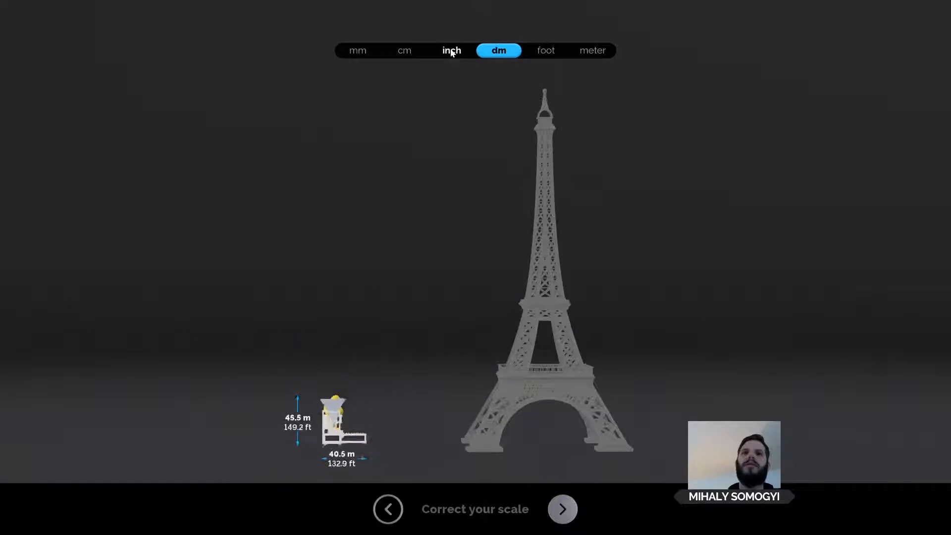
click(452, 51)
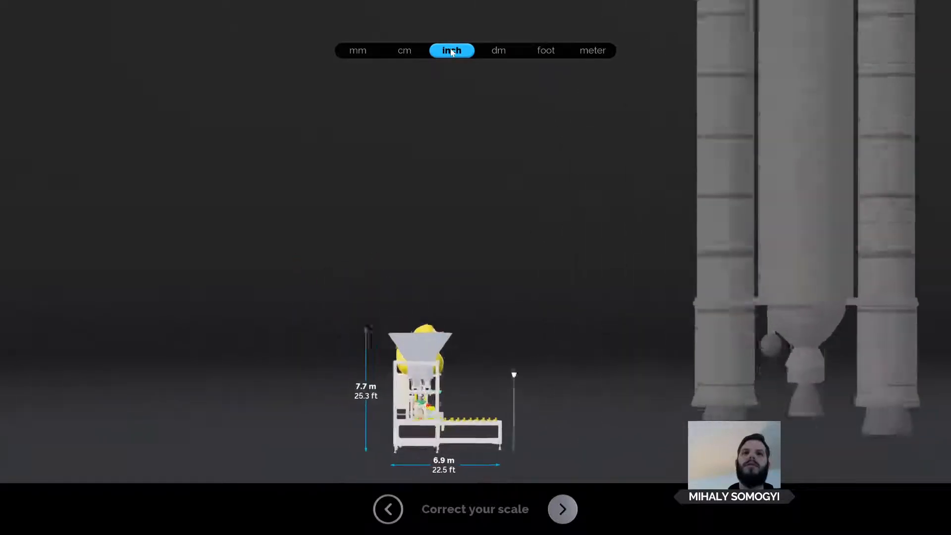
click(412, 53)
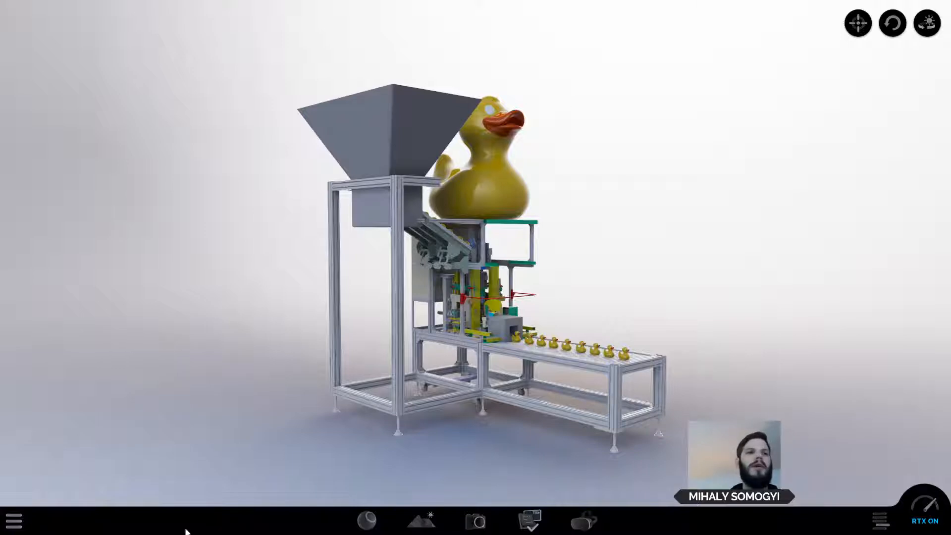
click(14, 520)
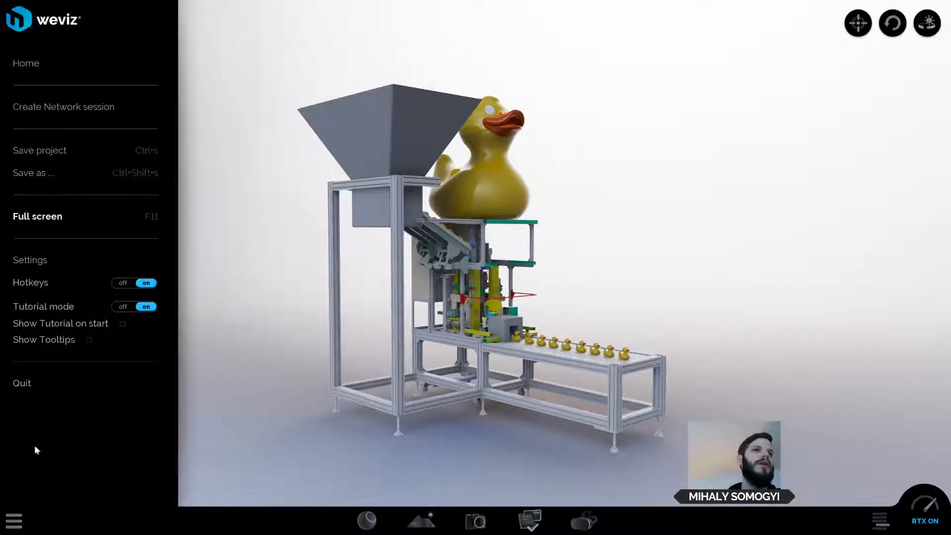
click(13, 522)
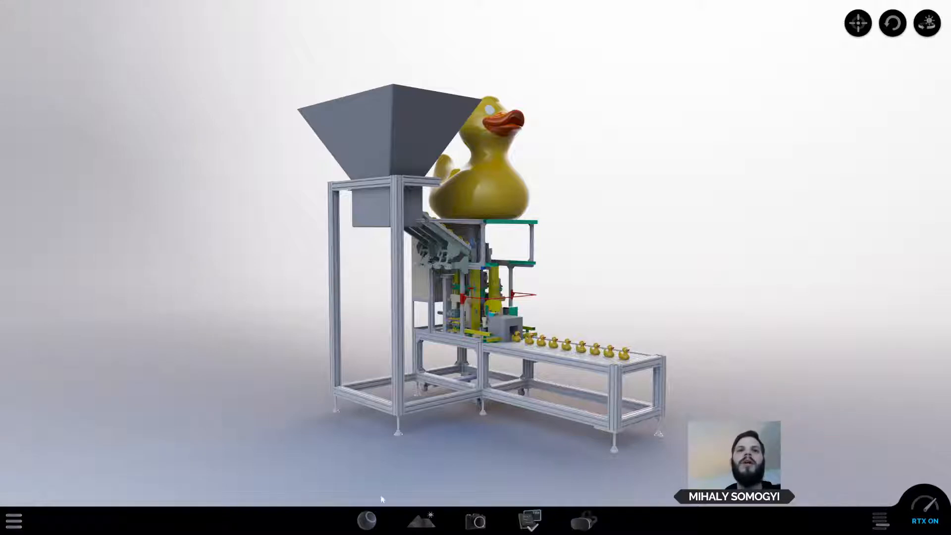
Apply the Aluminium material from the Metal category to the machine's frame profiles.
click(367, 520)
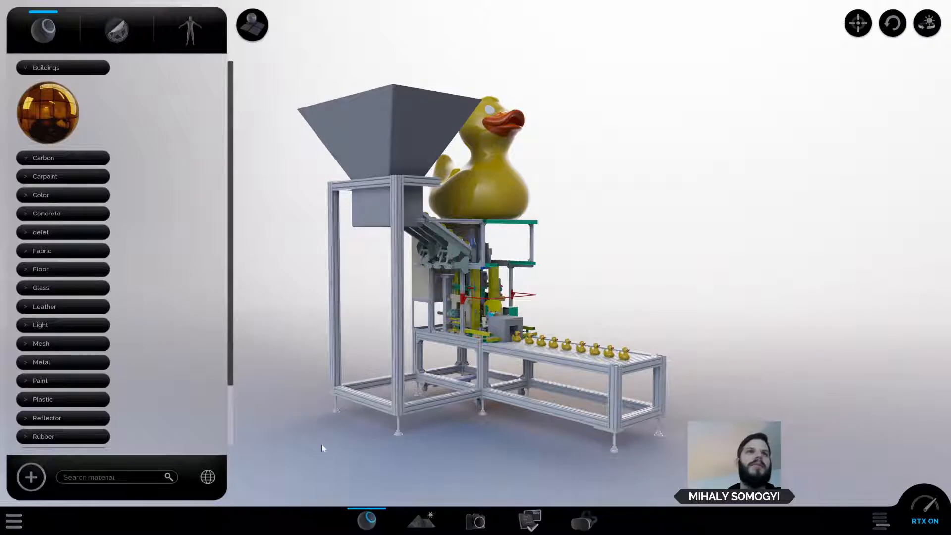
click(70, 67)
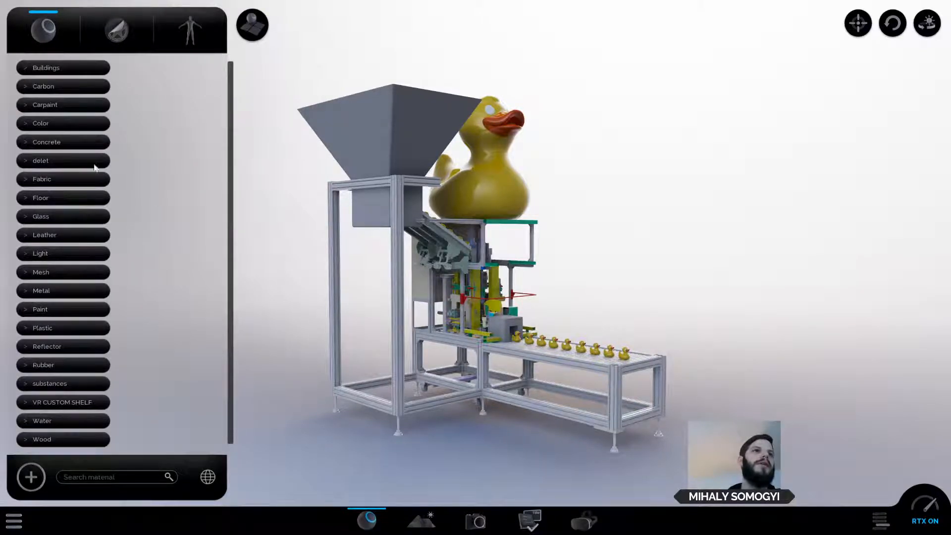
click(54, 291)
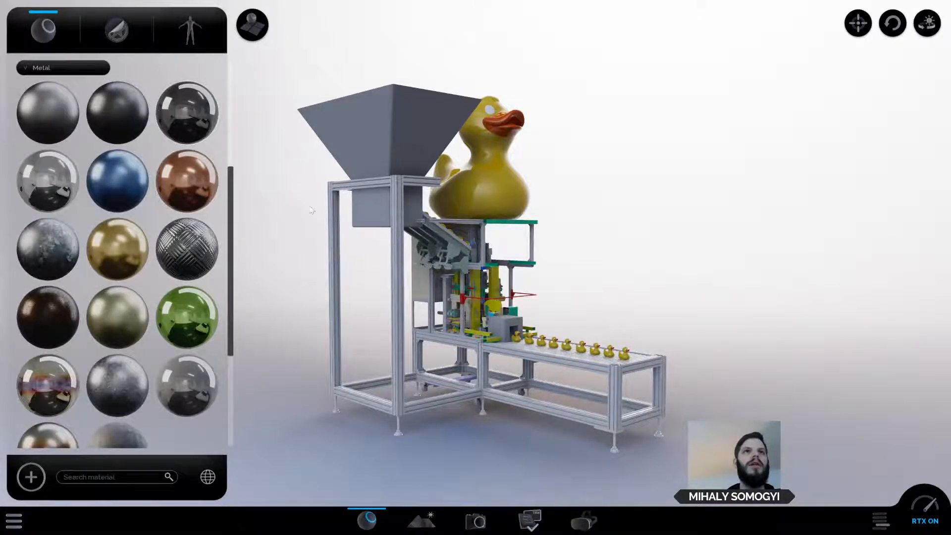
middle_drag(296, 183, 312, 169)
drag(60, 113, 517, 328)
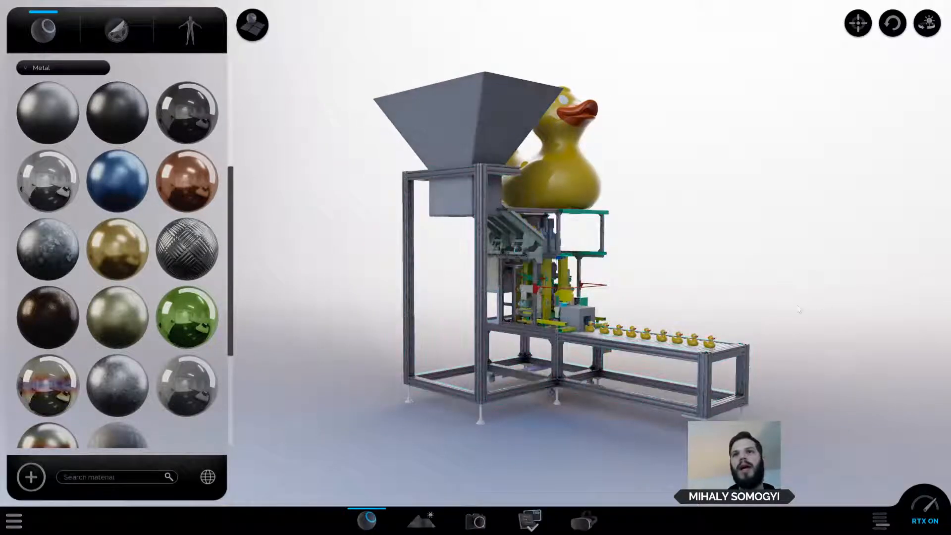
Apply the light mirror-finish metal material to the conveyor rollers.
drag(852, 307, 786, 310)
middle_drag(787, 309, 748, 268)
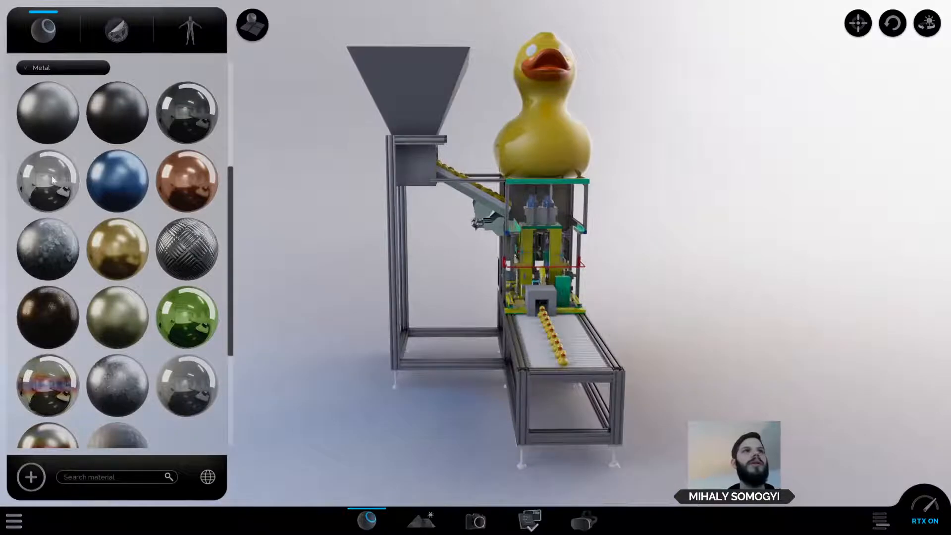
drag(47, 181, 641, 345)
drag(773, 337, 643, 321)
middle_drag(643, 321, 507, 292)
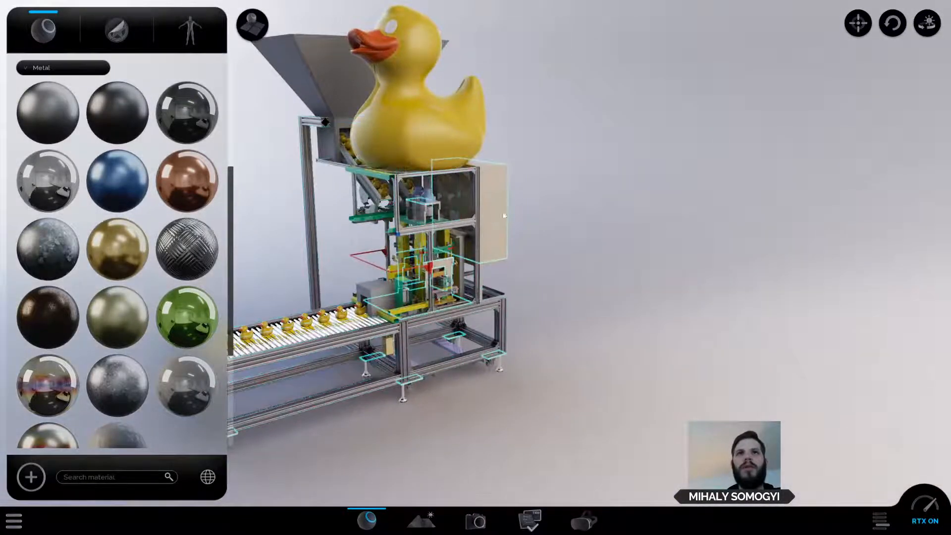
Apply the Aluminium material to the tall cabinet beside the machine's press section.
drag(611, 242, 346, 208)
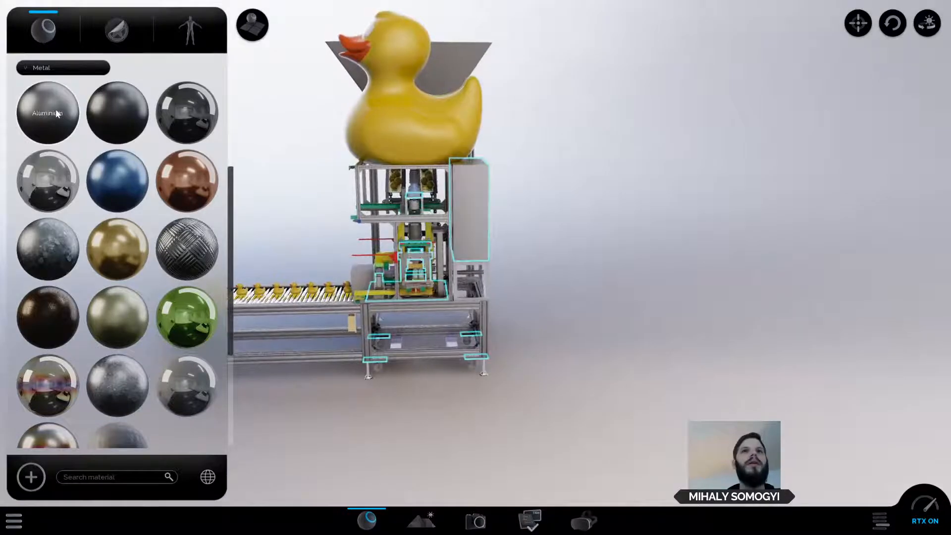
drag(663, 202, 646, 233)
scroll(646, 233, up, 4)
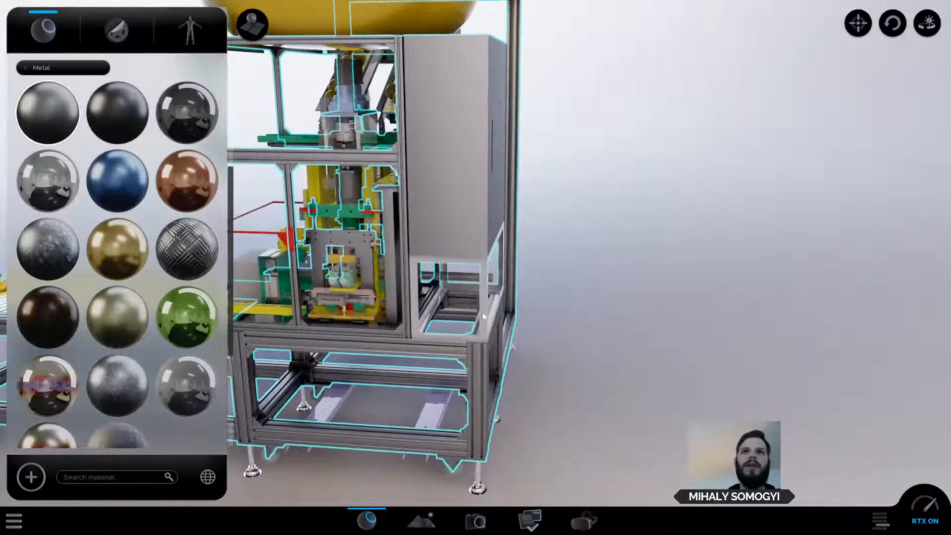
Apply the dark matte metal material to the small support frame beneath the cabinet.
click(103, 112)
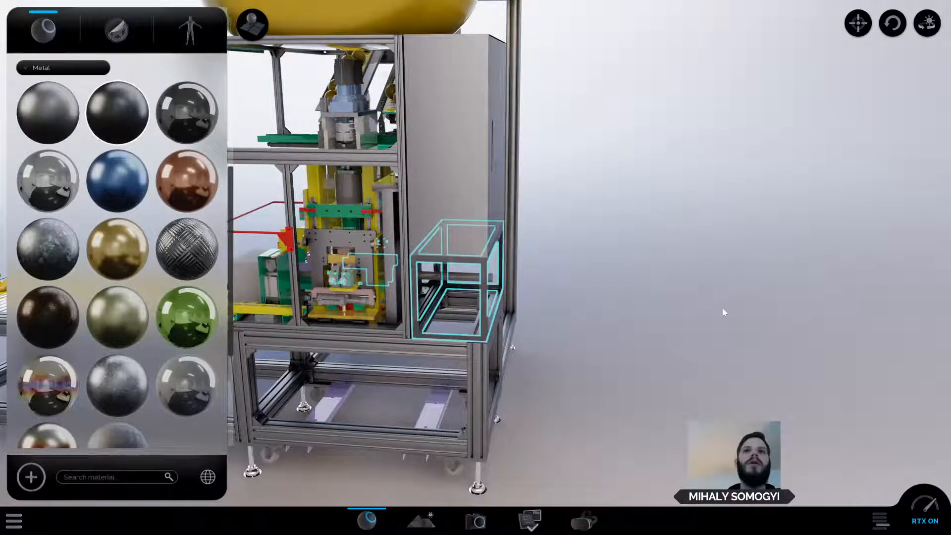
click(642, 350)
drag(643, 350, 724, 352)
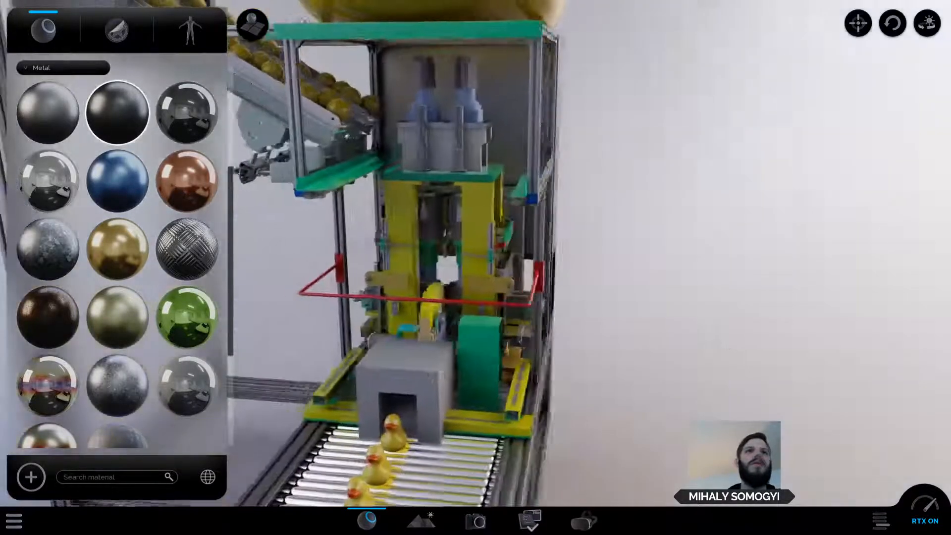
Apply the galvanised Galva material from the Metal category to the yellow columns of the press section.
scroll(82, 272, down, 1)
drag(65, 212, 411, 252)
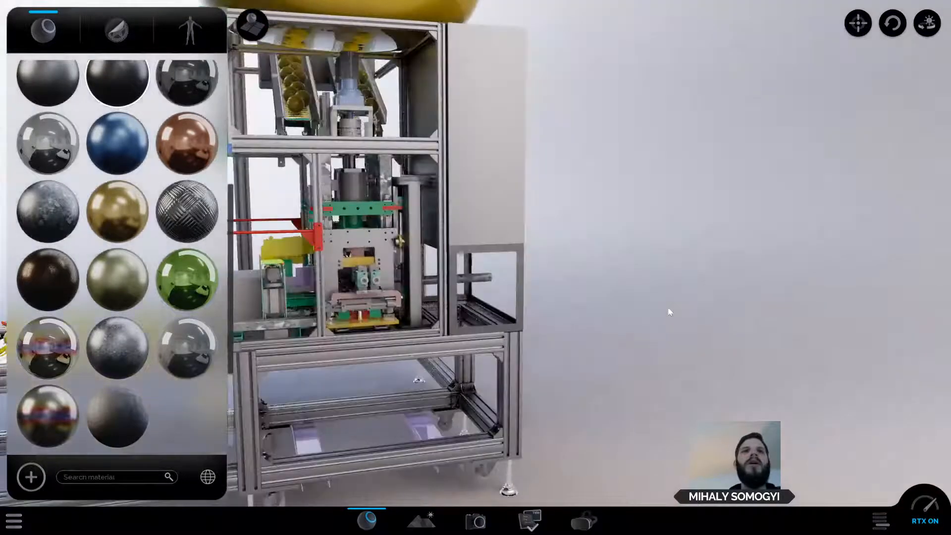
drag(669, 308, 773, 310)
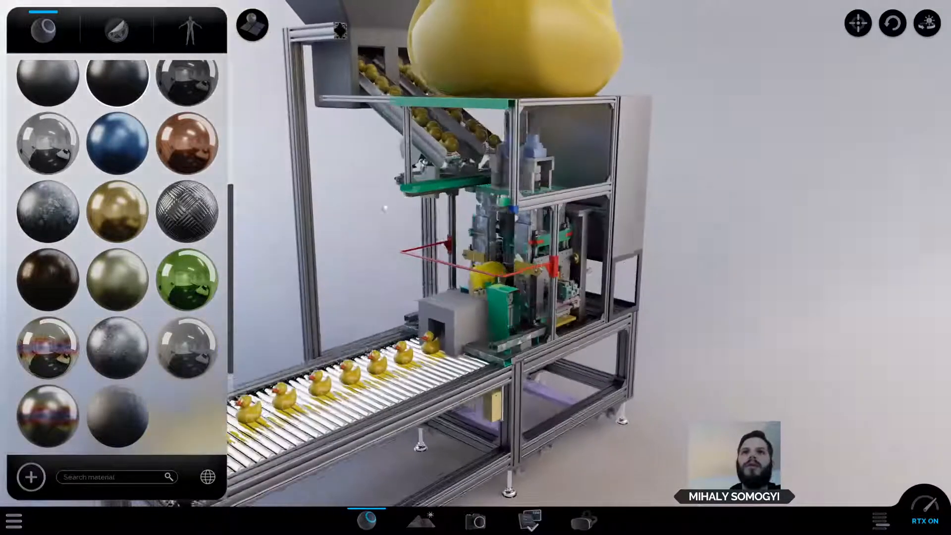
scroll(360, 272, up, 2)
middle_drag(354, 274, 318, 330)
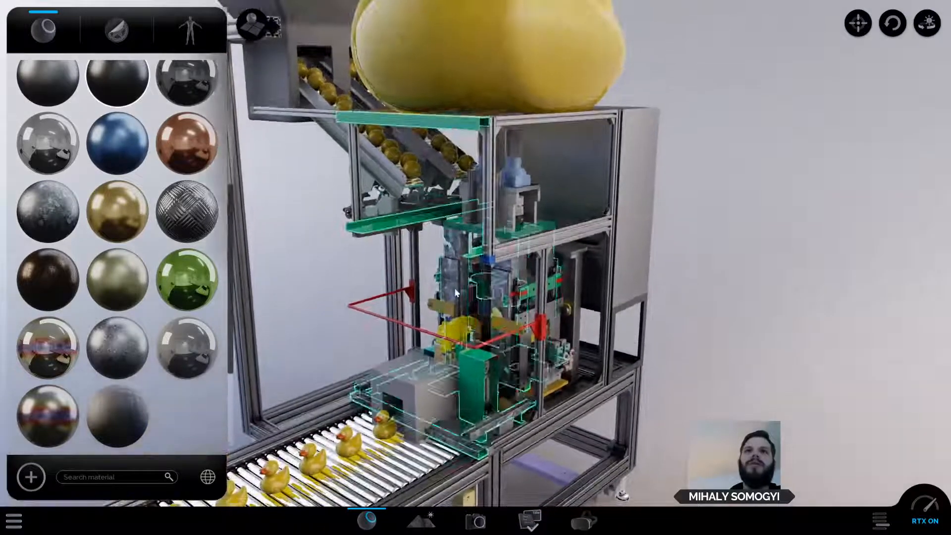
Try to reuse the green beam's material on several parts of the press section.
right_click(452, 288)
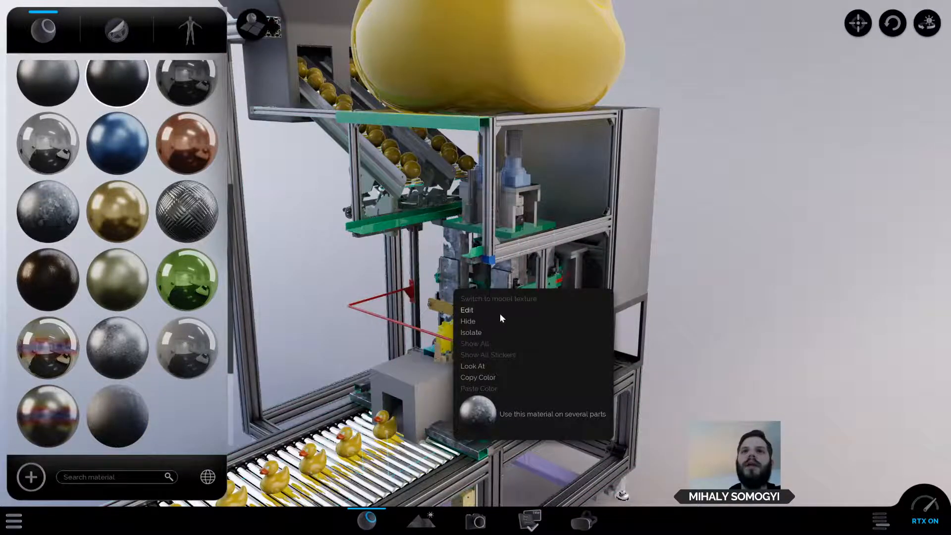
mouse_move(823, 388)
middle_down()
mouse_move(803, 382)
mouse_move(824, 389)
middle_up()
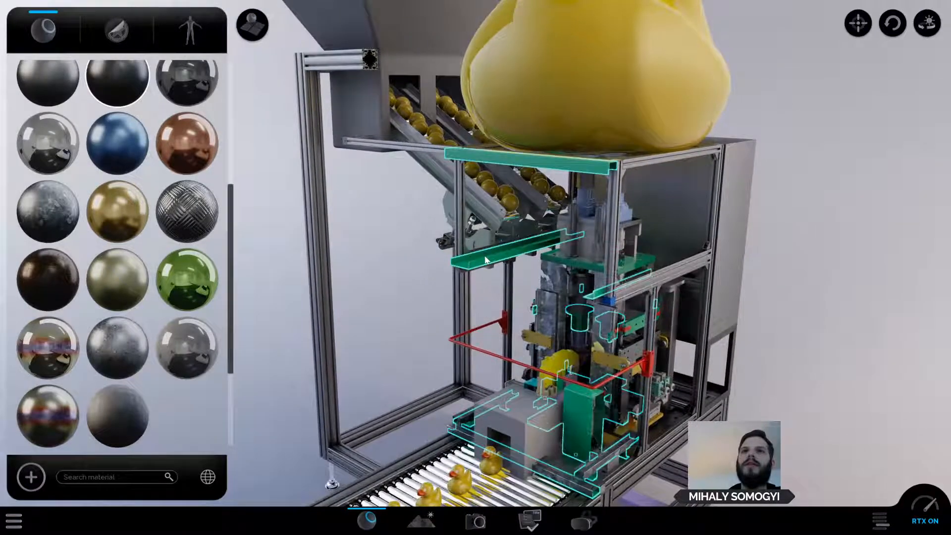
right_click(490, 262)
click(518, 384)
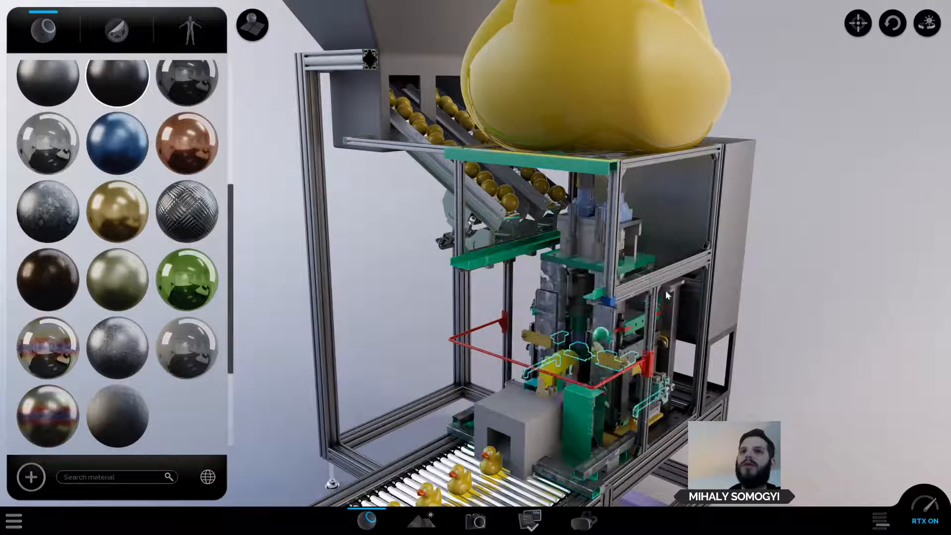
drag(525, 344, 197, 420)
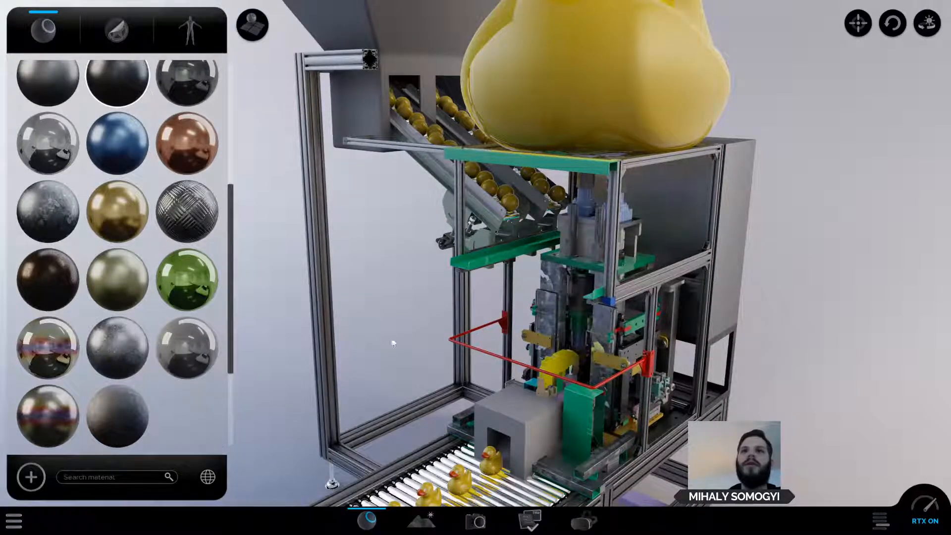
Apply the galvanised Galva material to the grey tunnel box over the duck conveyor.
middle_drag(367, 327, 273, 295)
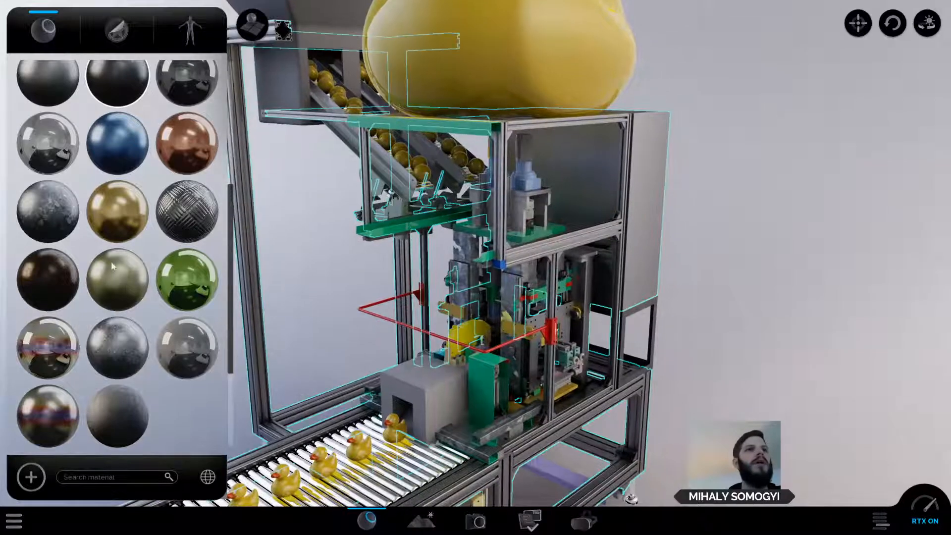
drag(52, 219, 439, 403)
middle_drag(438, 403, 399, 364)
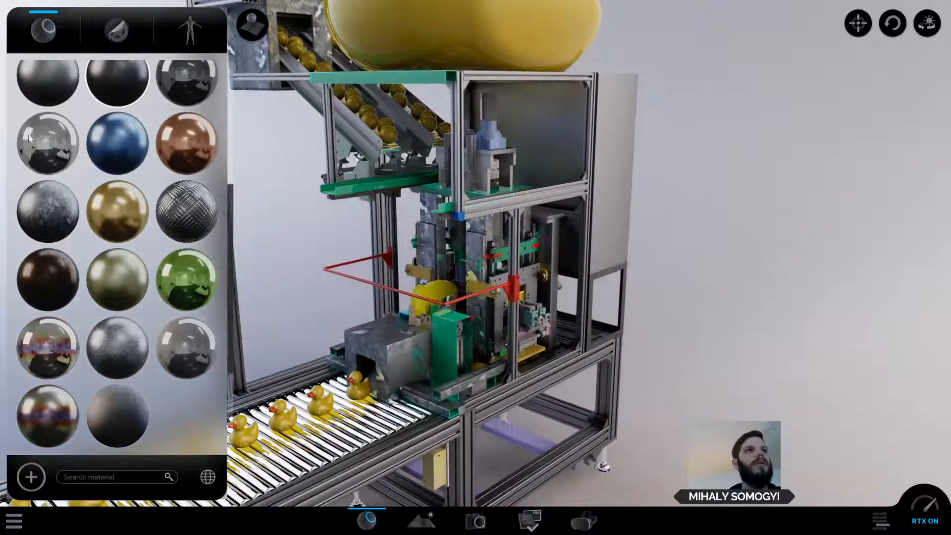
Apply the dark grey metal material to the green housing beside the tunnel box and the matching green beams.
drag(64, 86, 450, 326)
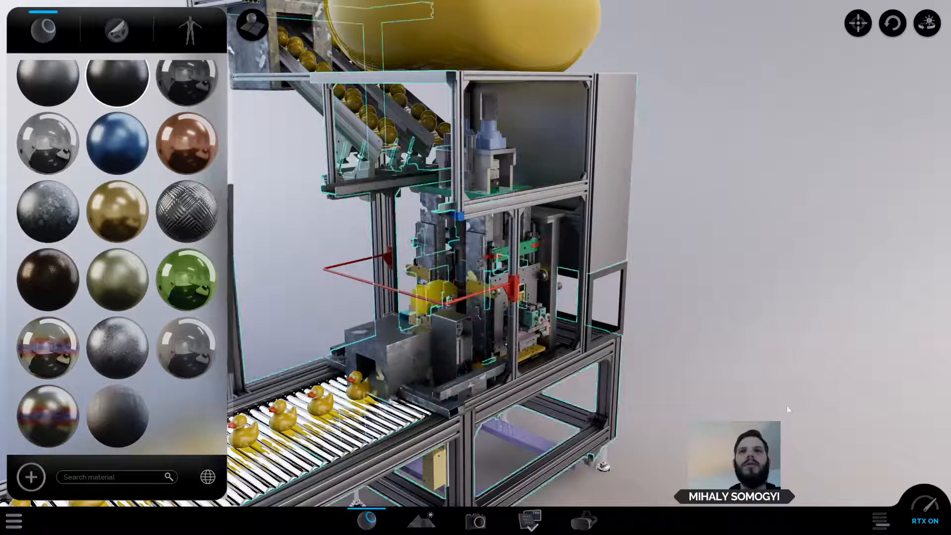
drag(774, 395, 909, 395)
scroll(822, 377, down, 3)
scroll(783, 382, up, 5)
scroll(750, 332, up, 8)
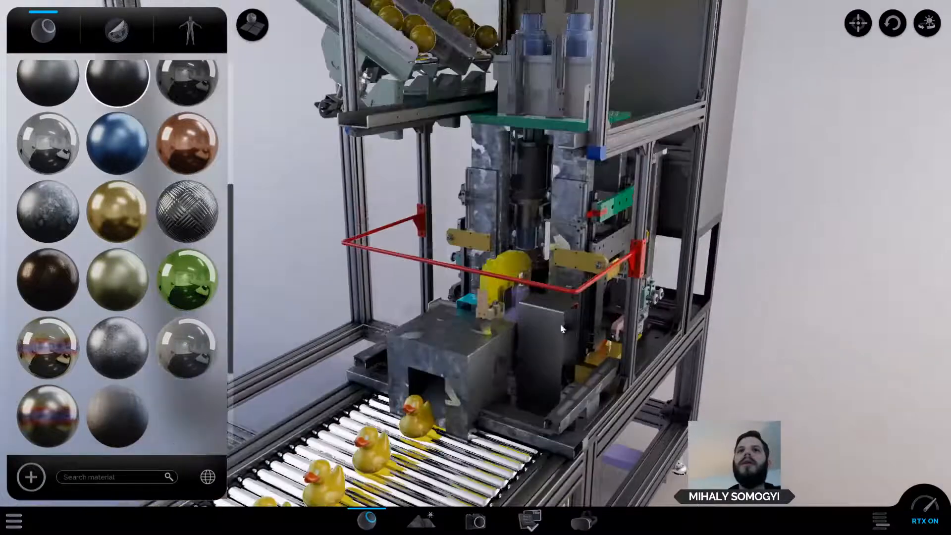
middle_drag(561, 328, 532, 379)
click(436, 389)
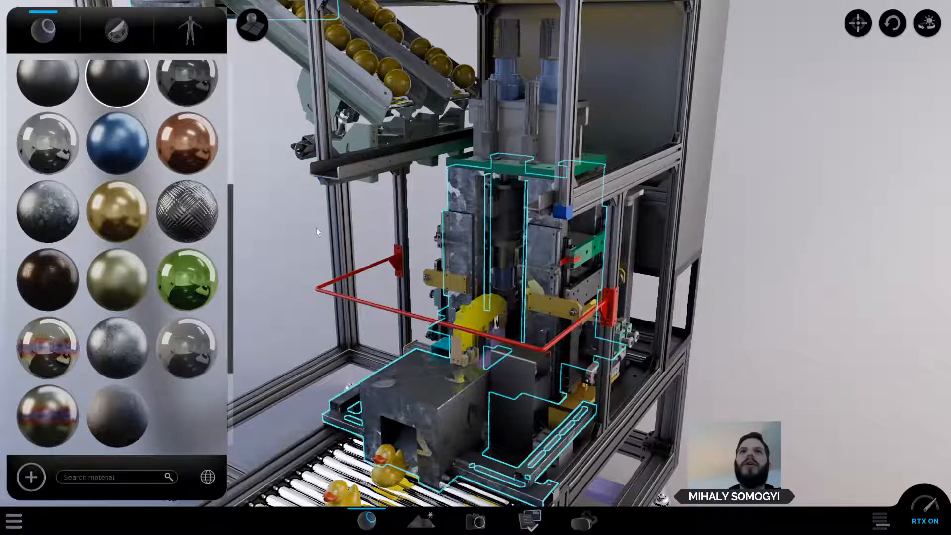
Try the diamond-plate metal material on the tunnel box over the conveyor.
middle_drag(240, 192, 218, 31)
click(253, 30)
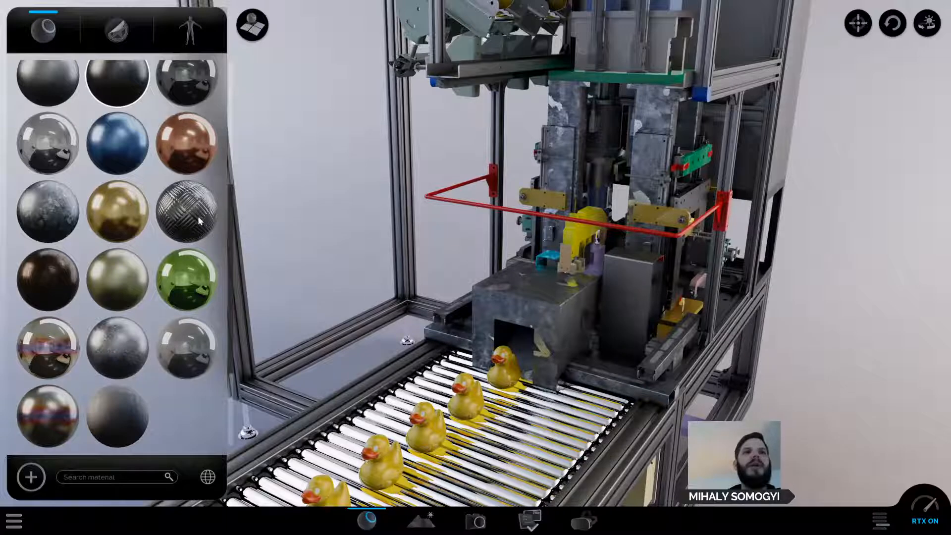
drag(197, 216, 571, 316)
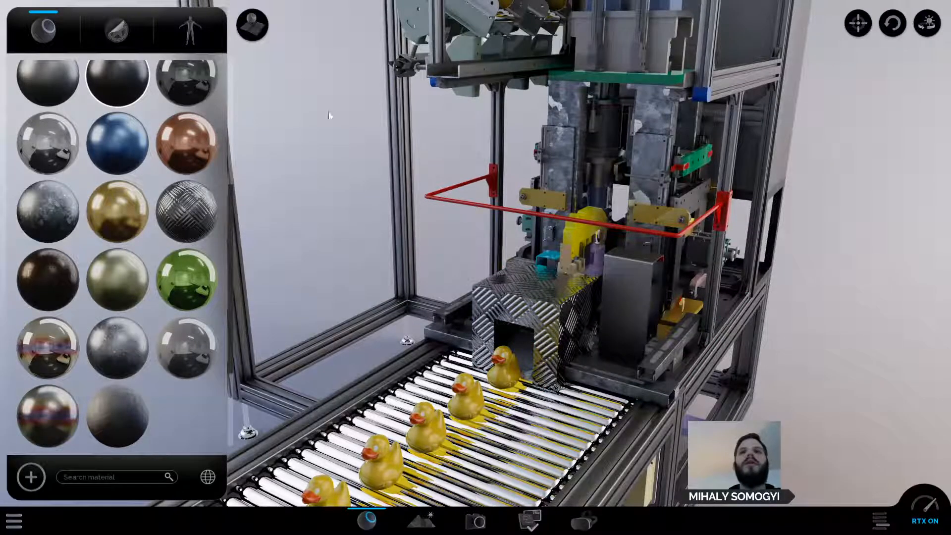
middle_drag(505, 297, 432, 198)
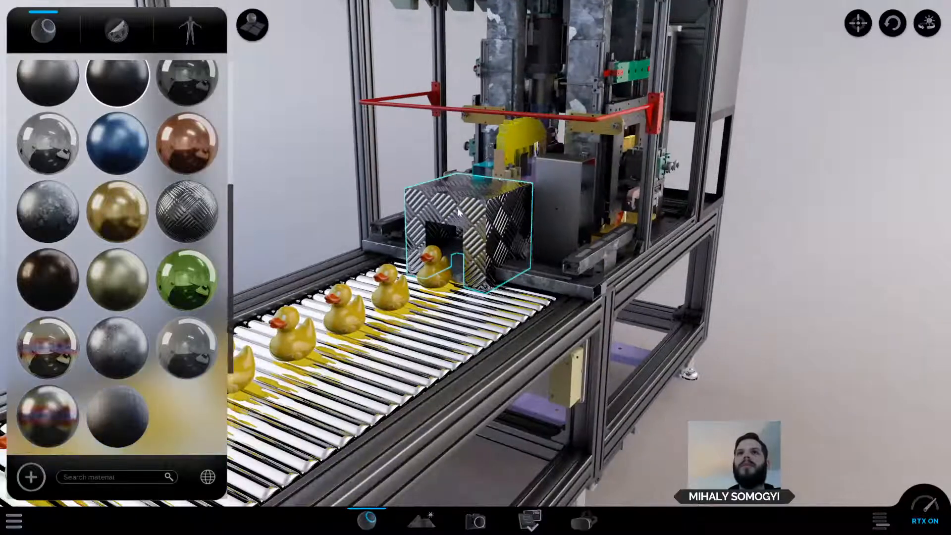
right_click(49, 216)
click(334, 137)
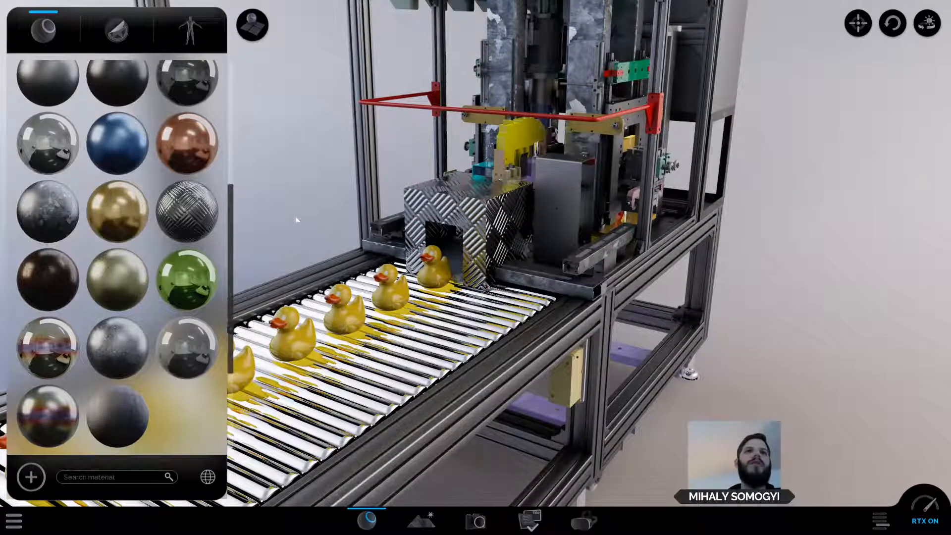
Reuse the press column's galvanised material on the tunnel box over the conveyor.
right_click(580, 71)
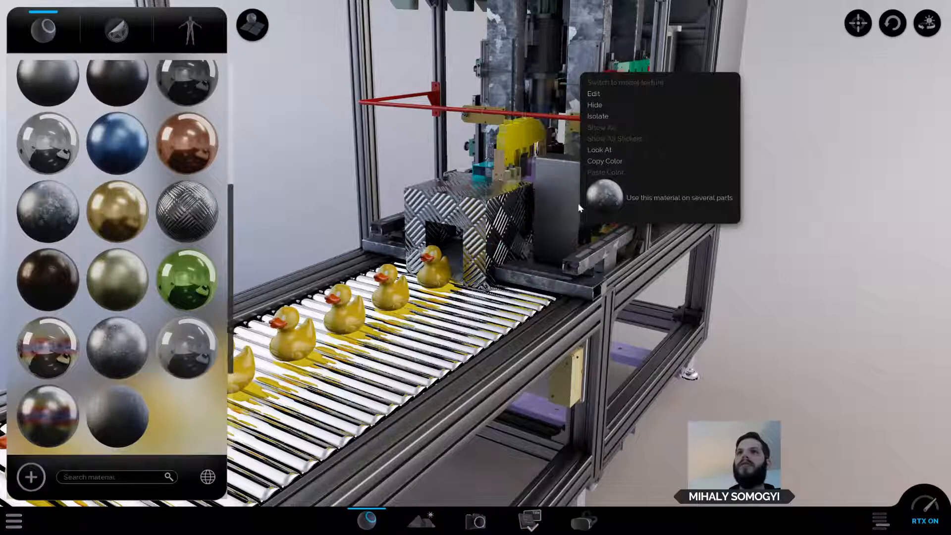
click(604, 197)
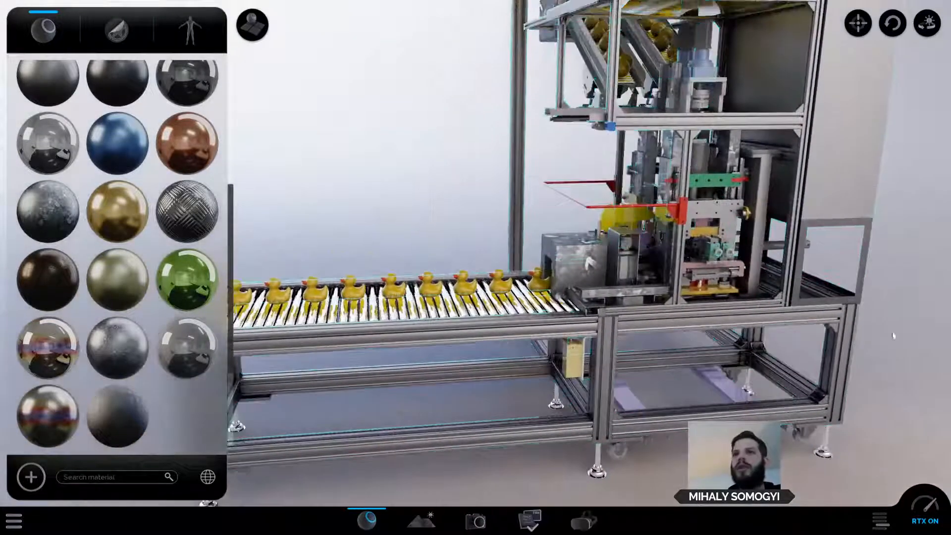
click(880, 521)
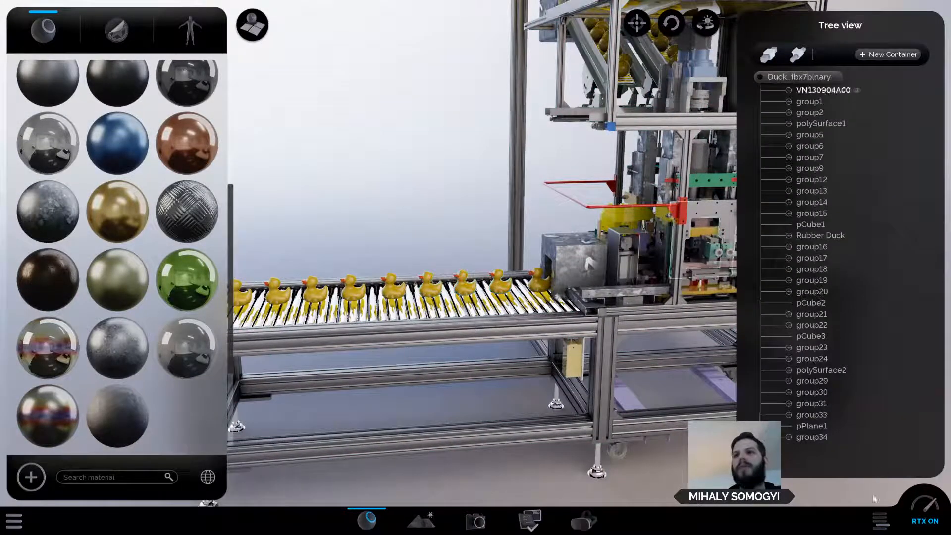
click(880, 520)
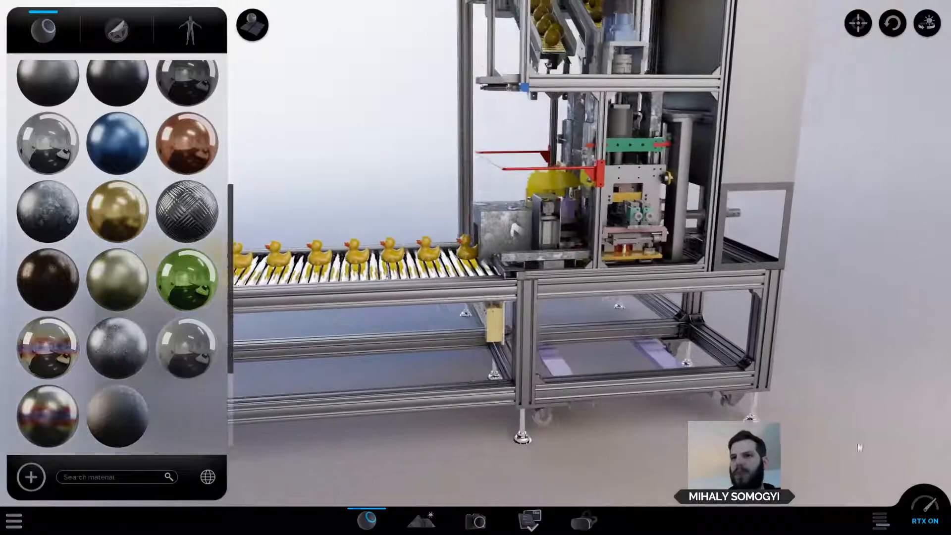
click(924, 504)
click(924, 505)
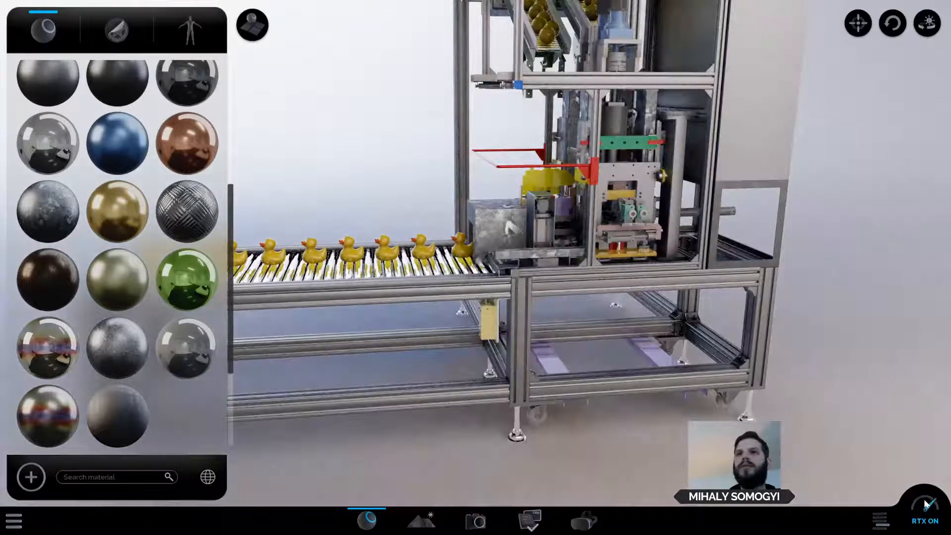
click(880, 522)
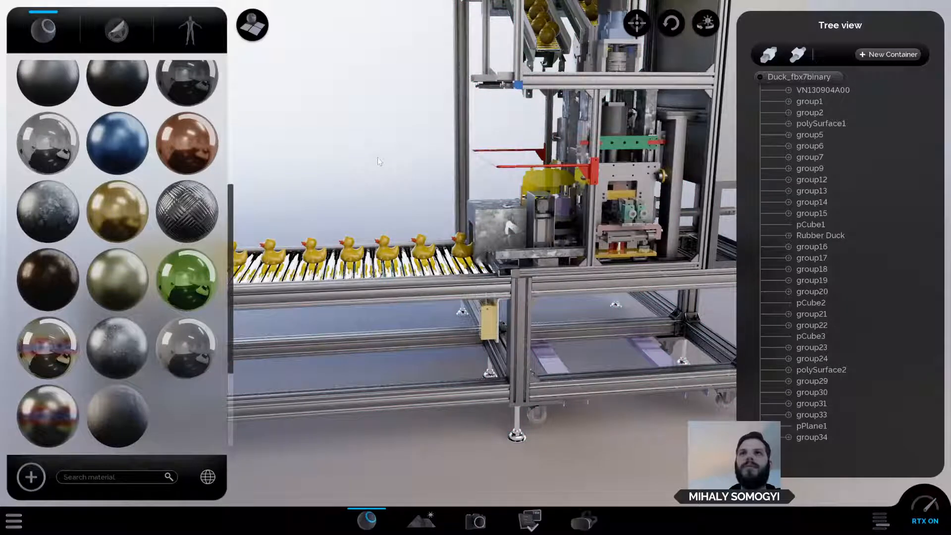
drag(462, 158, 637, 438)
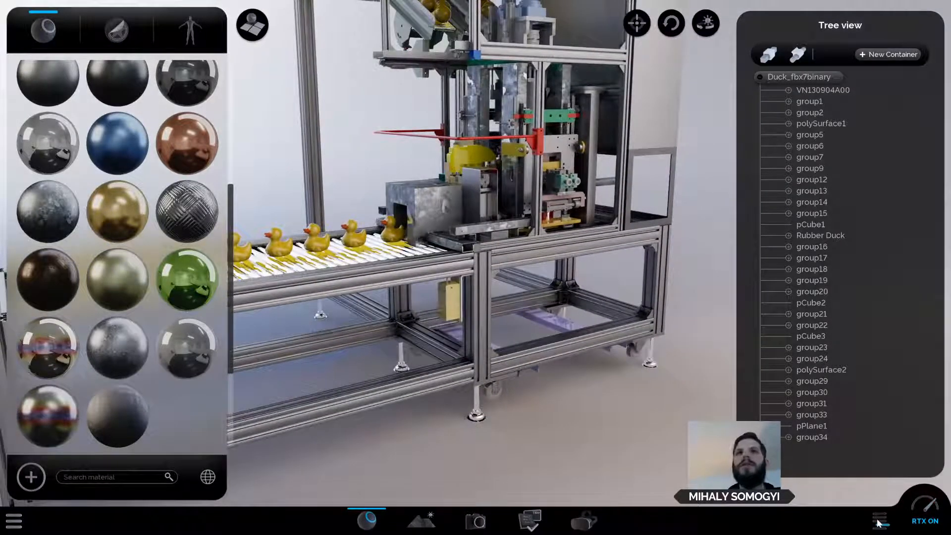
click(878, 522)
Apply the Gunmetal material from the Metal category to the yellow part above the tunnel box and the inclined feed chute.
scroll(74, 173, up, 2)
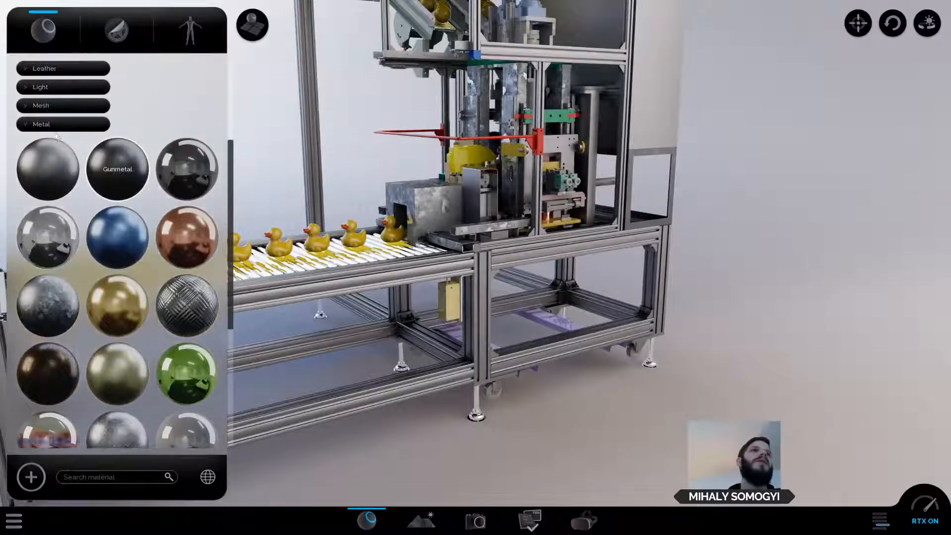
click(48, 127)
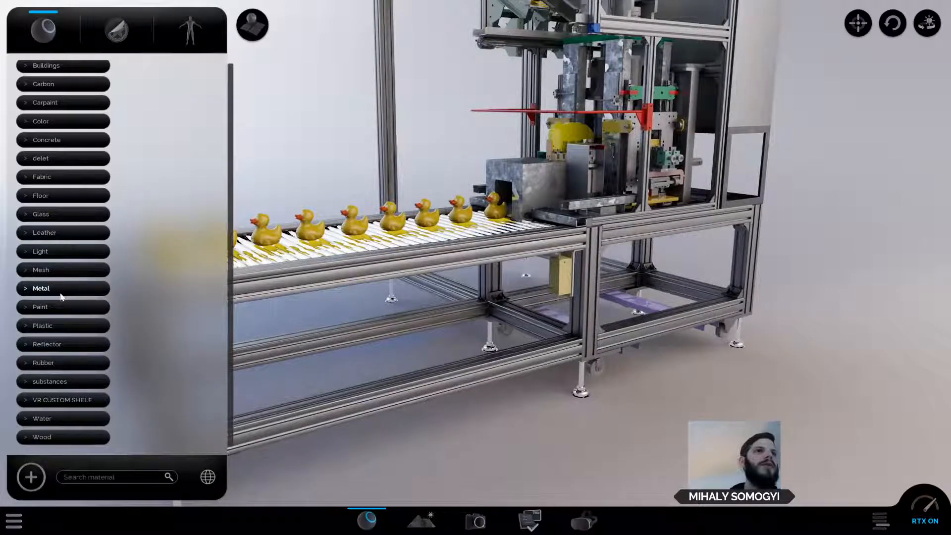
click(62, 119)
click(63, 68)
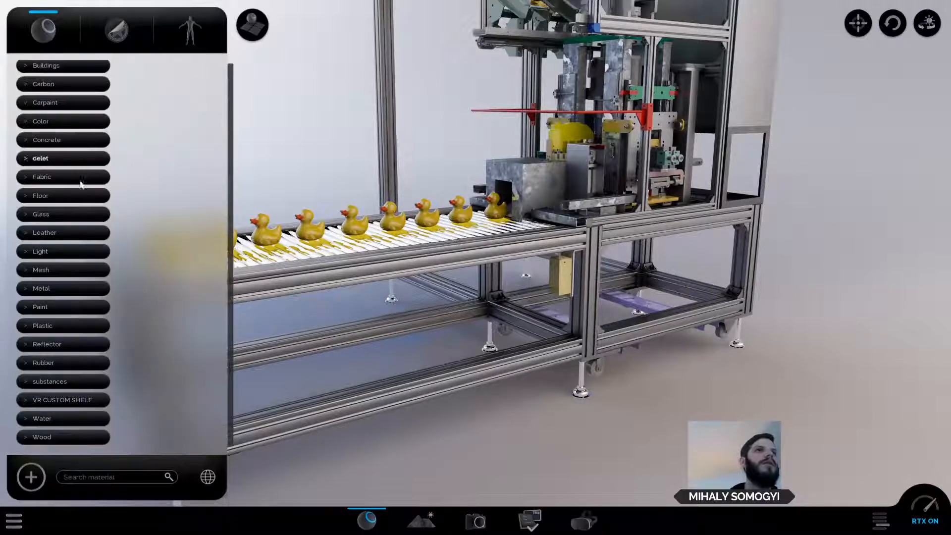
click(62, 308)
scroll(668, 383, up, 5)
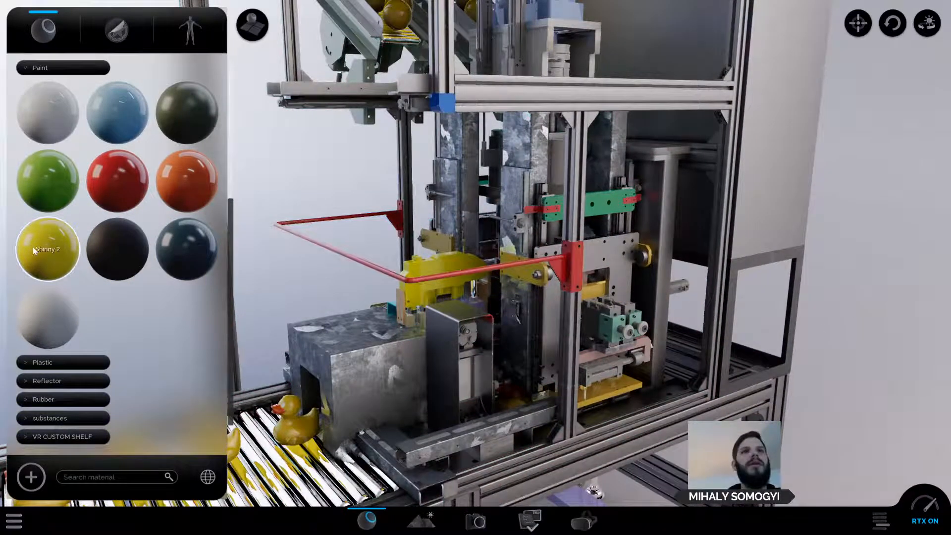
click(52, 68)
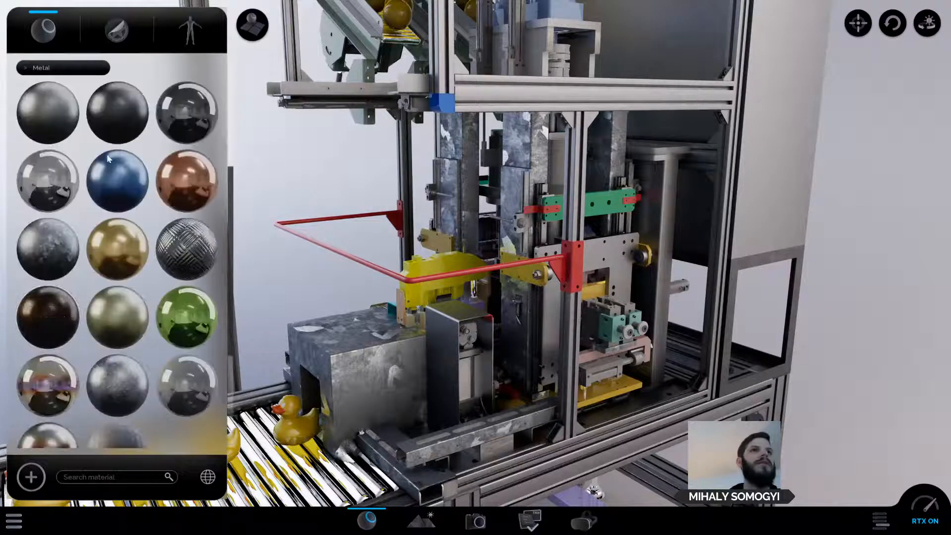
drag(105, 111, 445, 269)
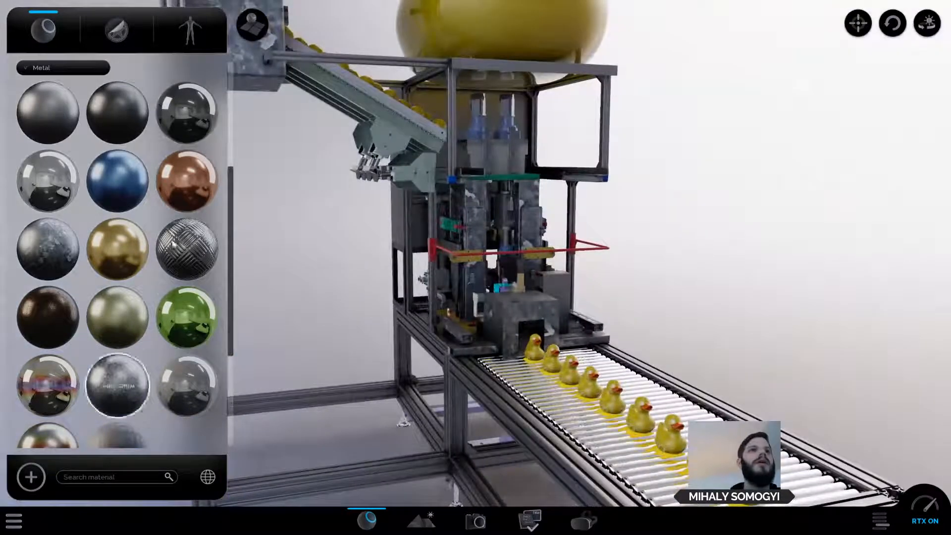
drag(136, 112, 399, 115)
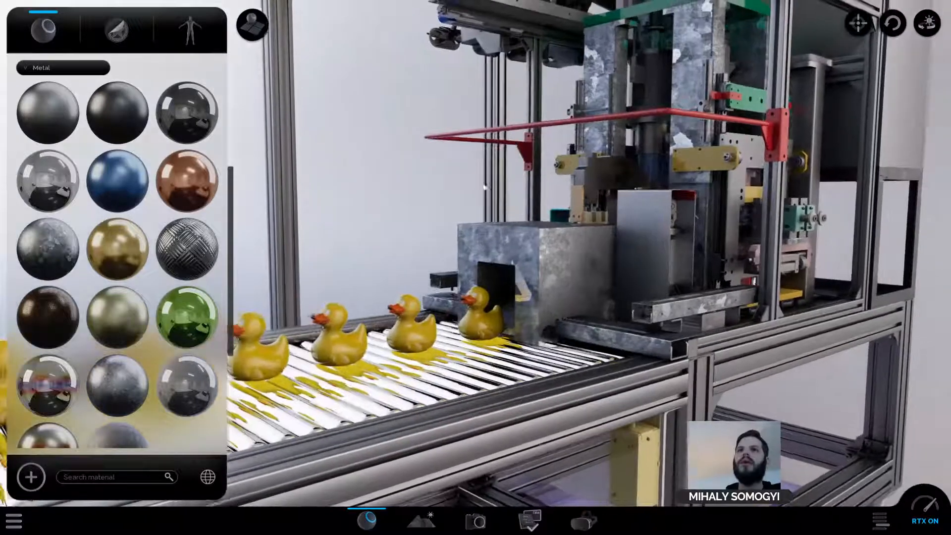
Open the tunnel box's Galva material for editing and auto-generate its bump map.
click(548, 259)
drag(427, 184, 405, 195)
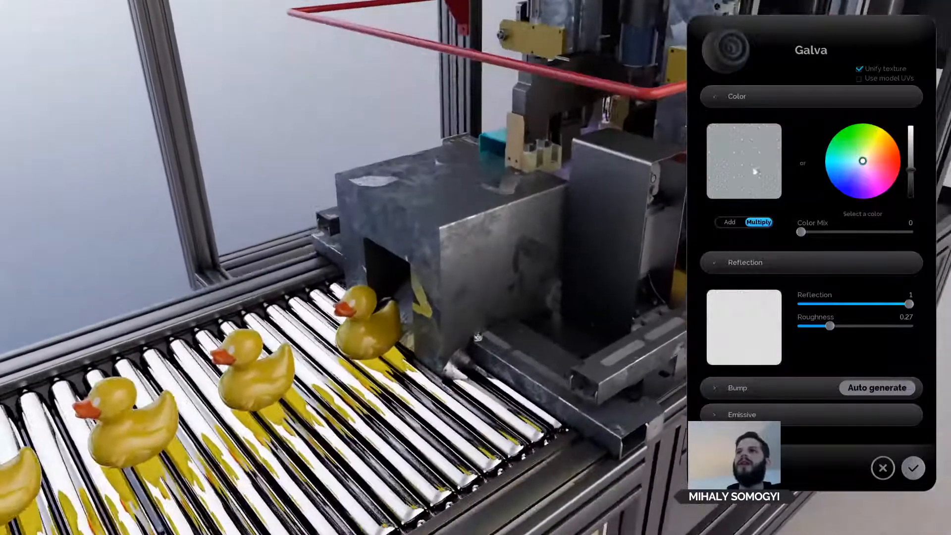
click(744, 161)
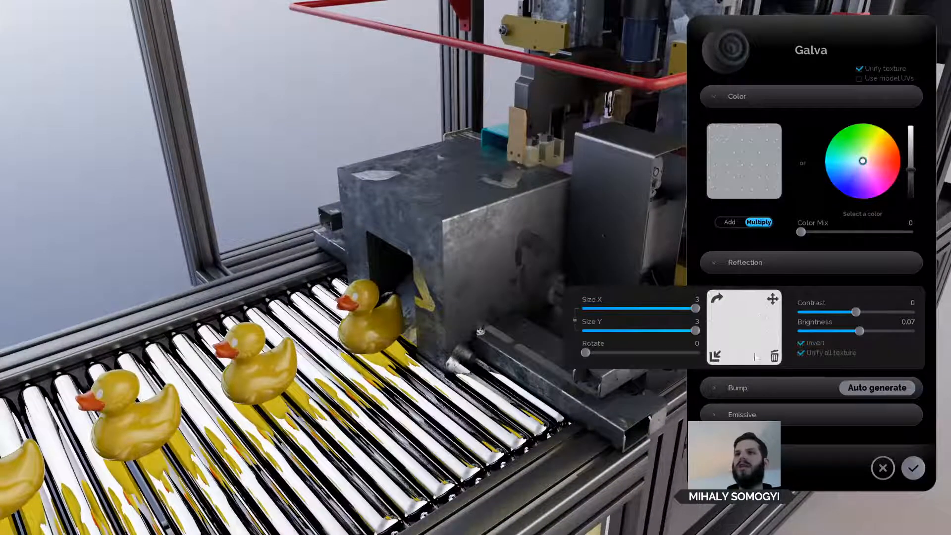
click(725, 388)
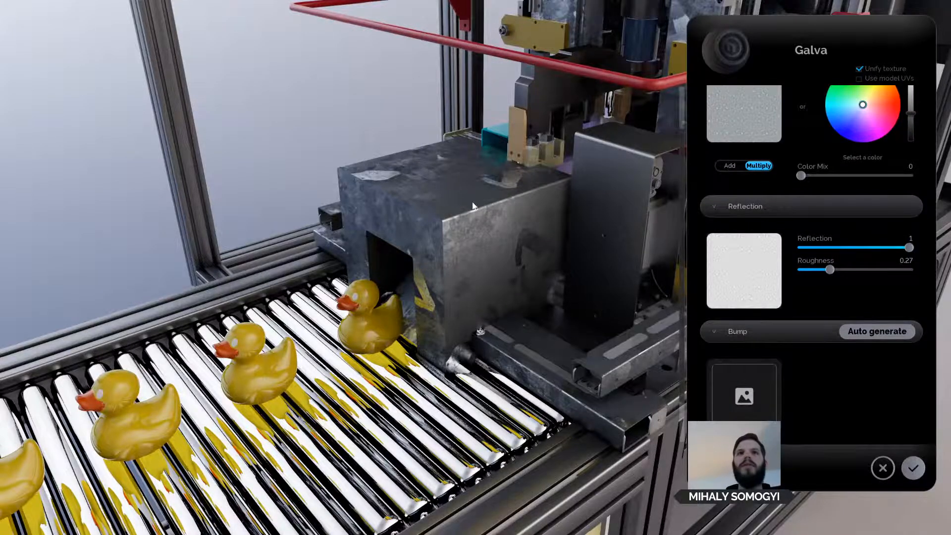
double_click(476, 224)
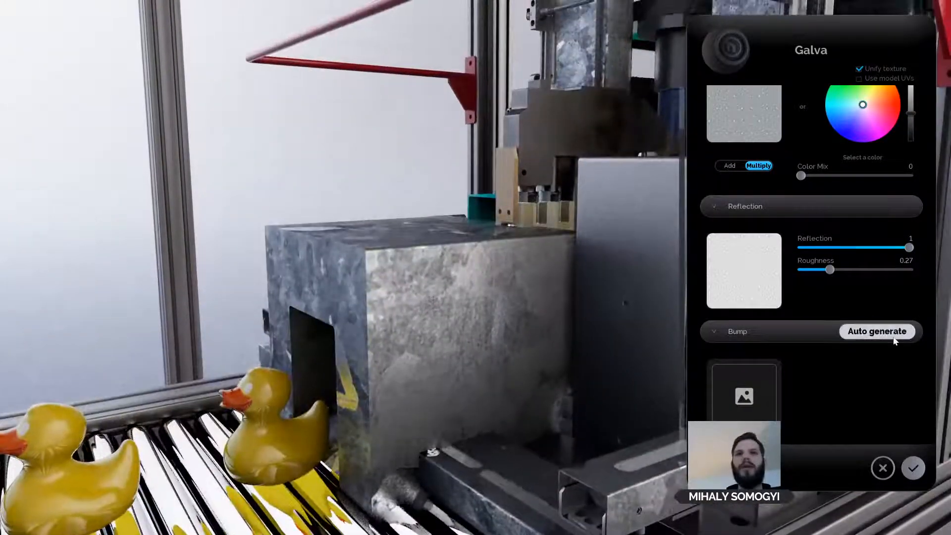
click(894, 339)
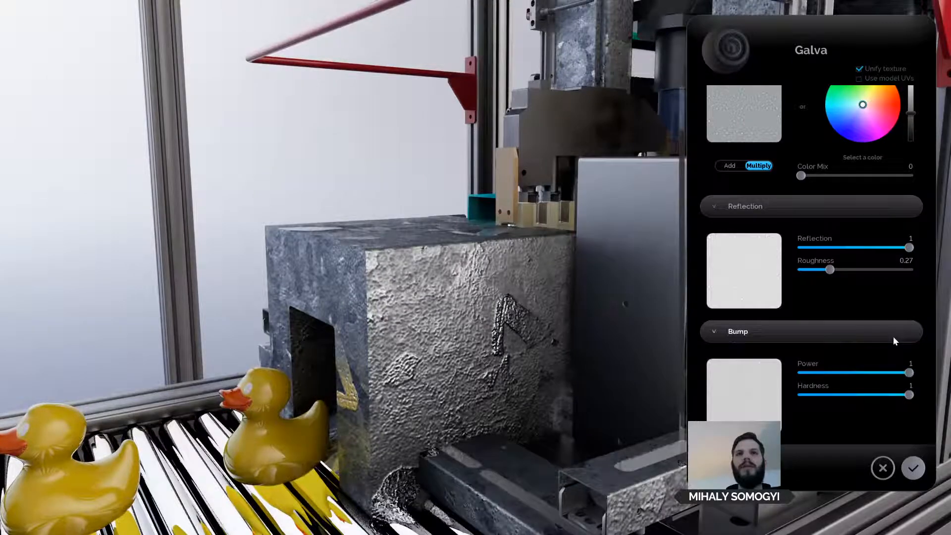
Invert the Galva material's bump map and set its contrast to 0.06 and brightness to -0.24.
drag(432, 349, 481, 345)
scroll(481, 345, up, 2)
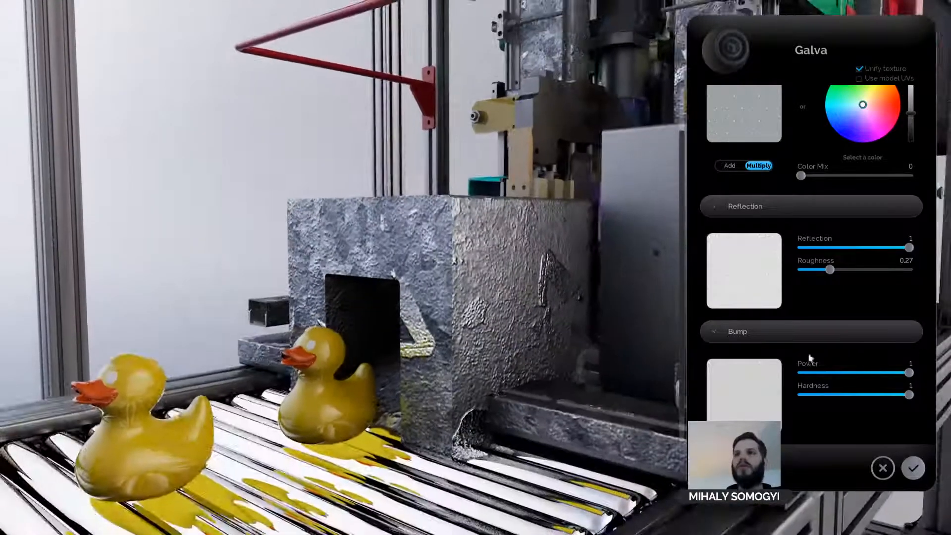
click(770, 402)
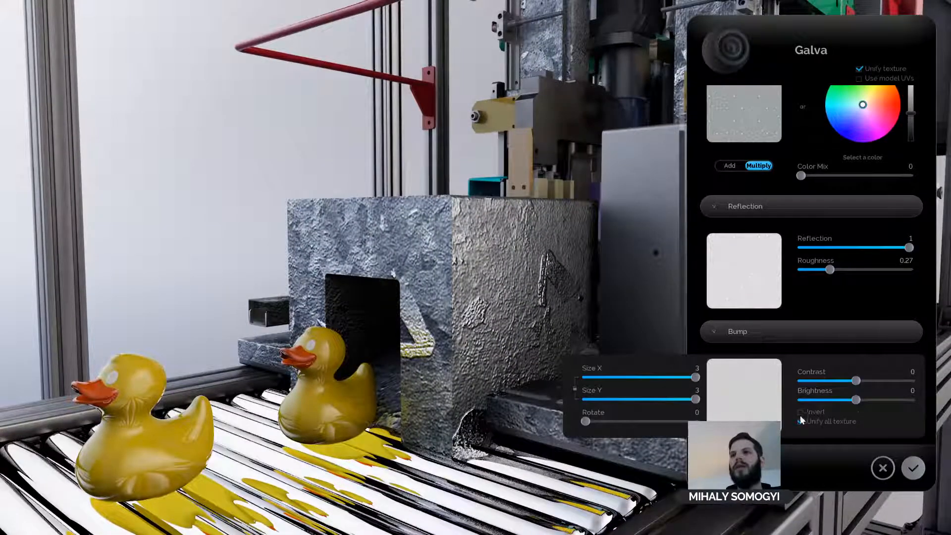
click(801, 412)
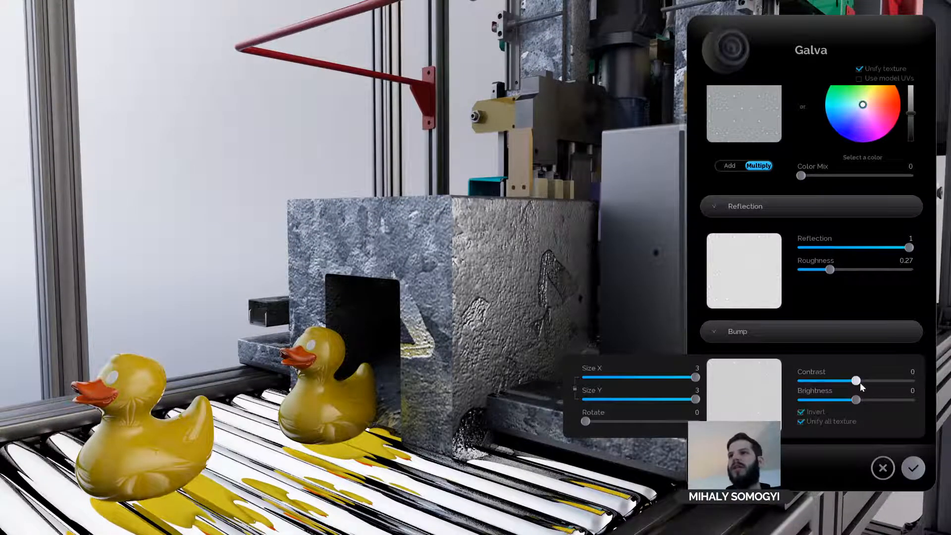
drag(857, 381, 843, 400)
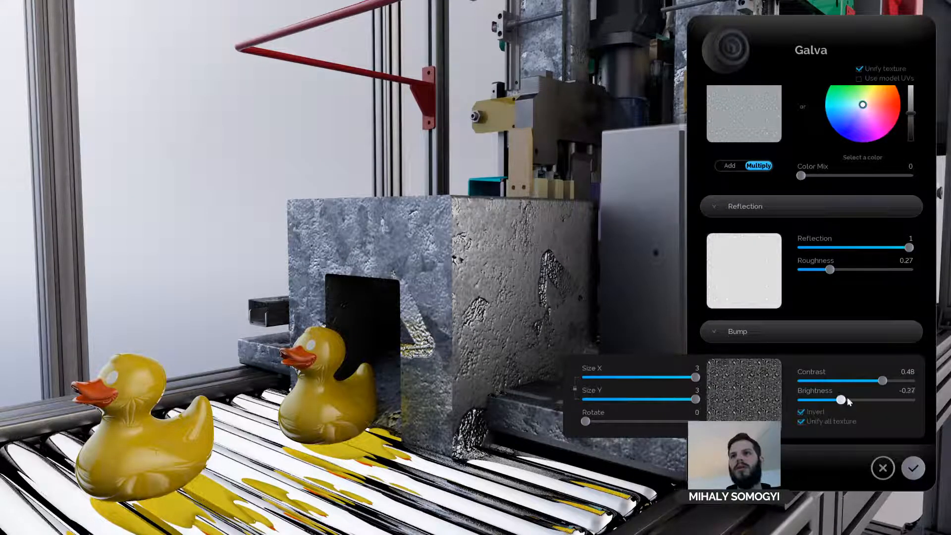
click(850, 465)
Set the Galva bump's power to 0.23 and its hardness to 1.
drag(908, 400, 866, 402)
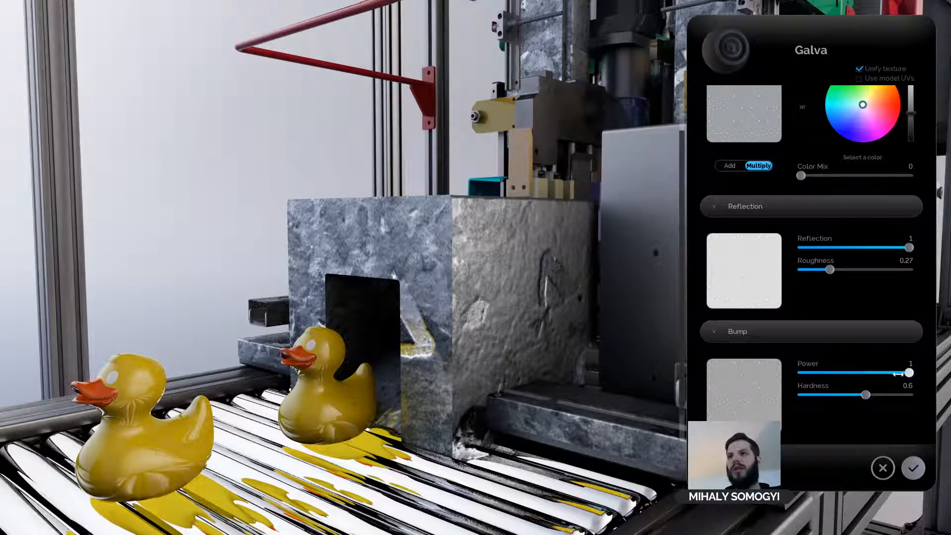
drag(898, 374, 915, 397)
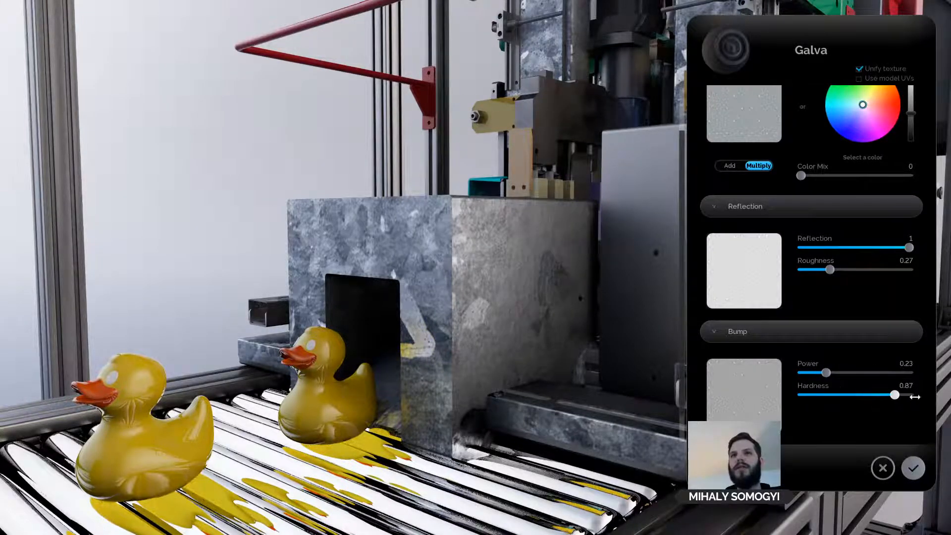
scroll(656, 388, up, 3)
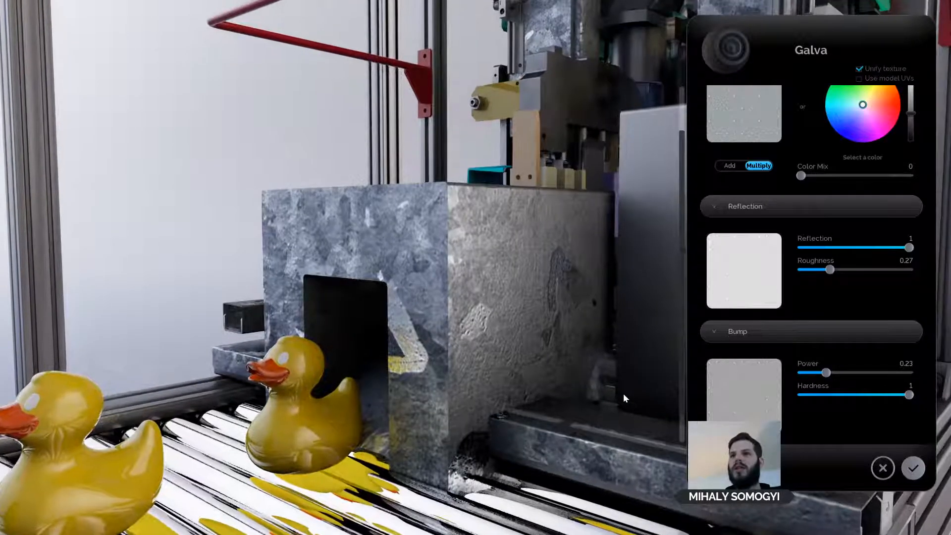
Check the tunnel box's surface up close and set the Galva bump's power to 0.95 and hardness to 0.42.
drag(624, 397, 545, 396)
scroll(546, 396, up, 4)
click(743, 389)
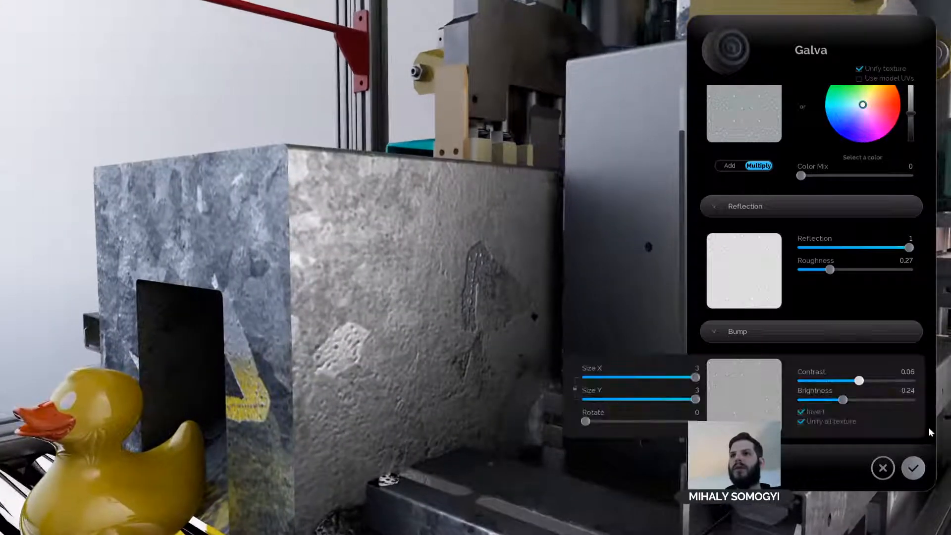
drag(865, 375, 847, 395)
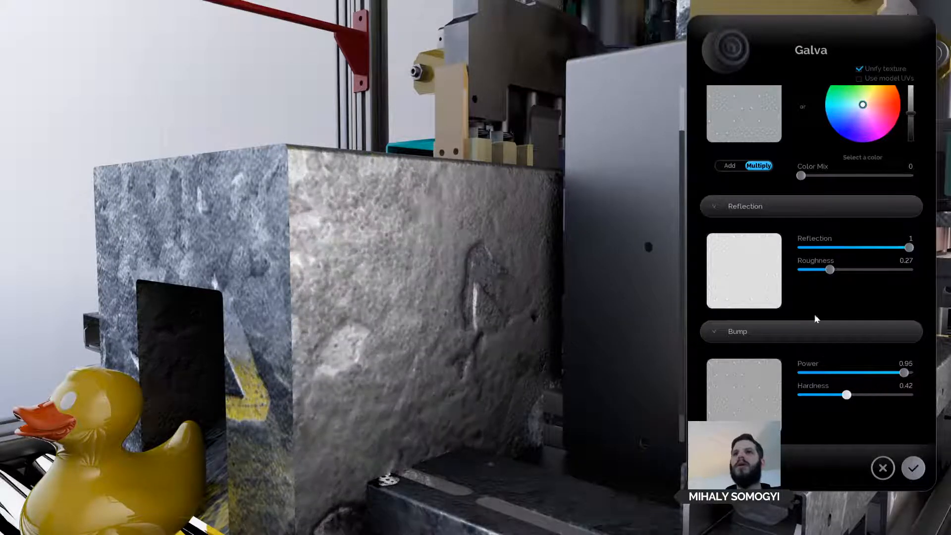
Replace the Galva material's color texture with a different mottled galvanised metal image.
mouse_move(743, 289)
scroll(743, 289, down, 1)
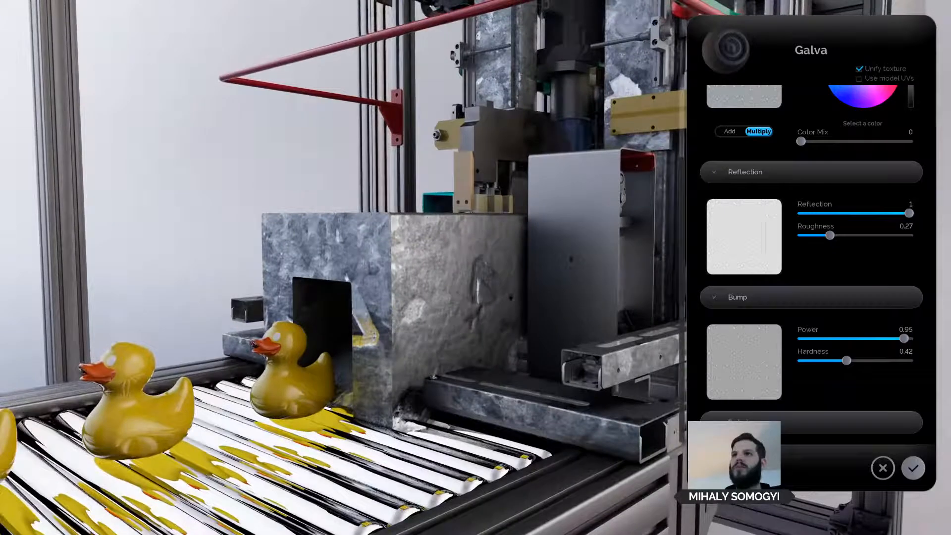
mouse_move(763, 218)
scroll(775, 108, up, 3)
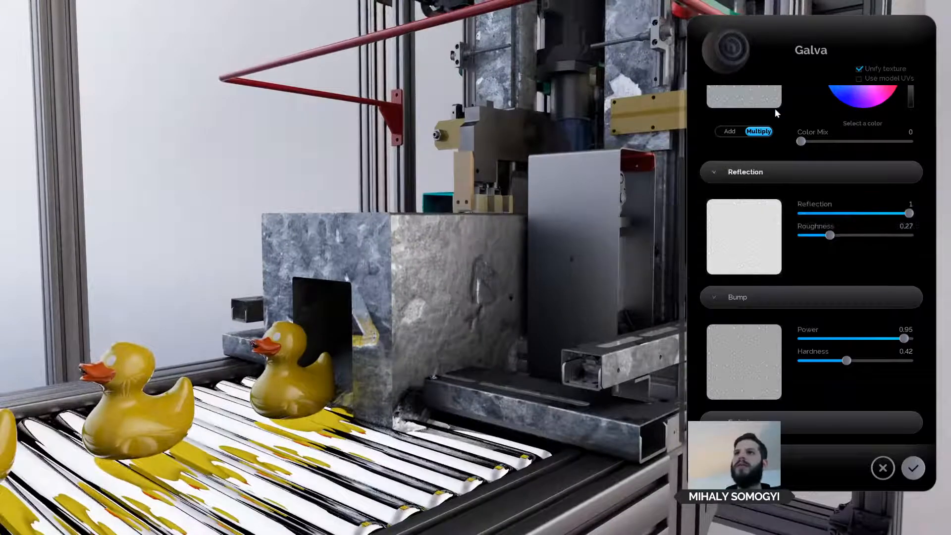
mouse_move(771, 180)
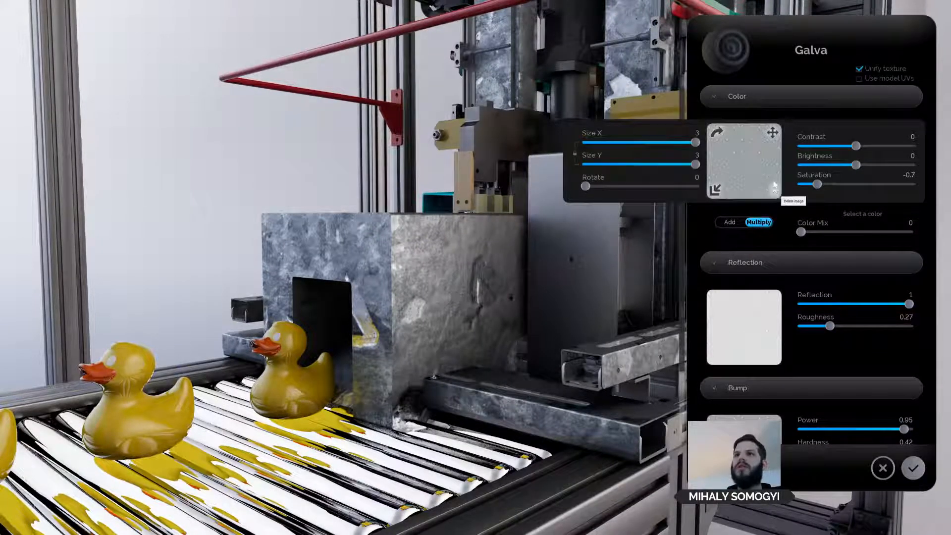
click(775, 187)
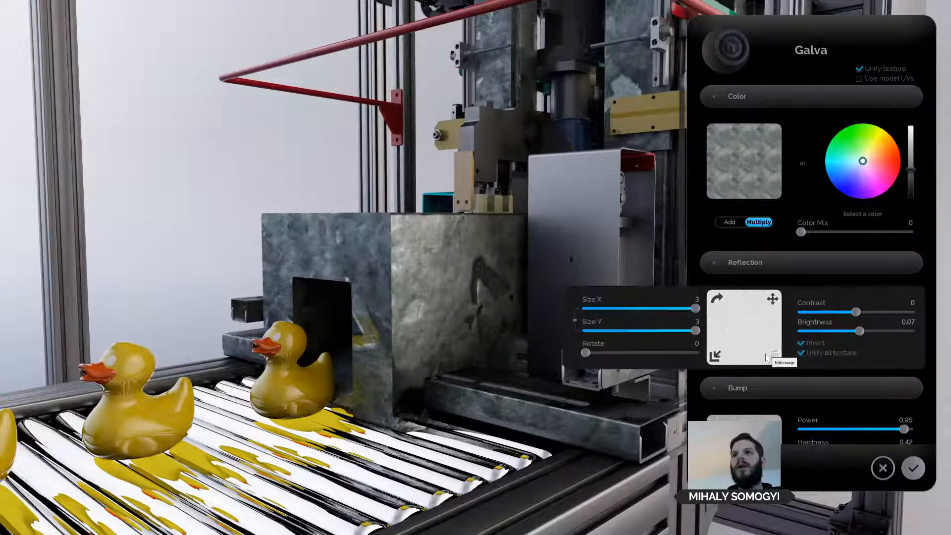
Delete the Galva material's old reflection and bump textures.
click(775, 357)
scroll(774, 378, down, 2)
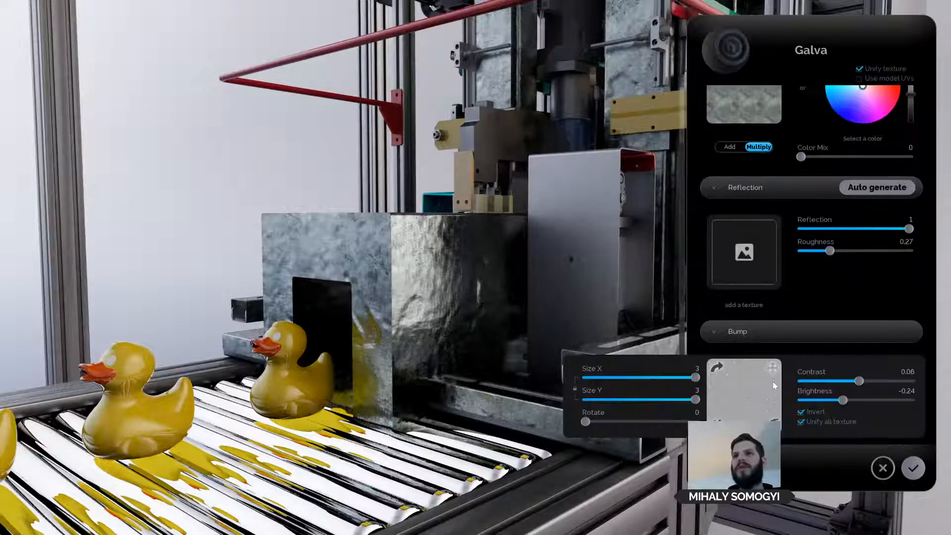
click(775, 355)
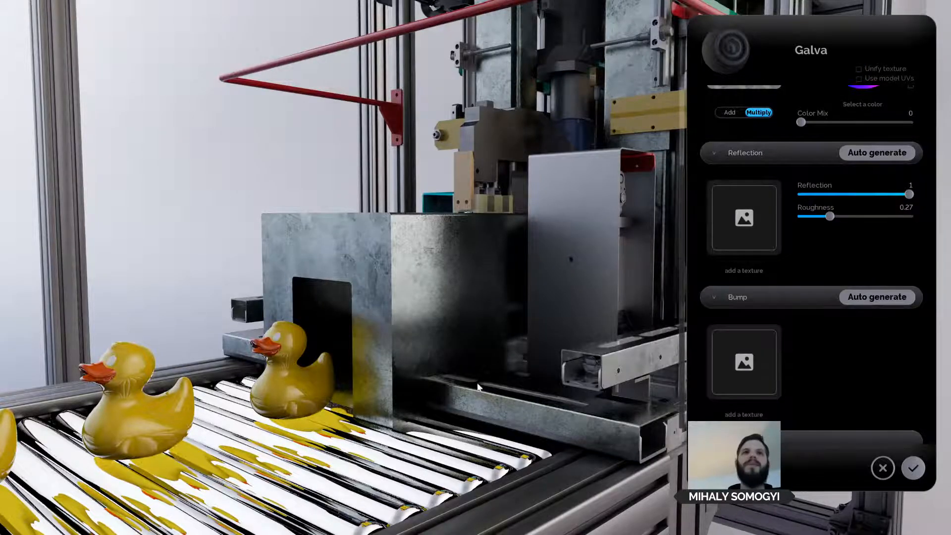
Auto-generate a reflection map for the Galva material from its new color texture and set the roughness to 0.17.
drag(570, 341, 499, 384)
scroll(497, 381, up, 3)
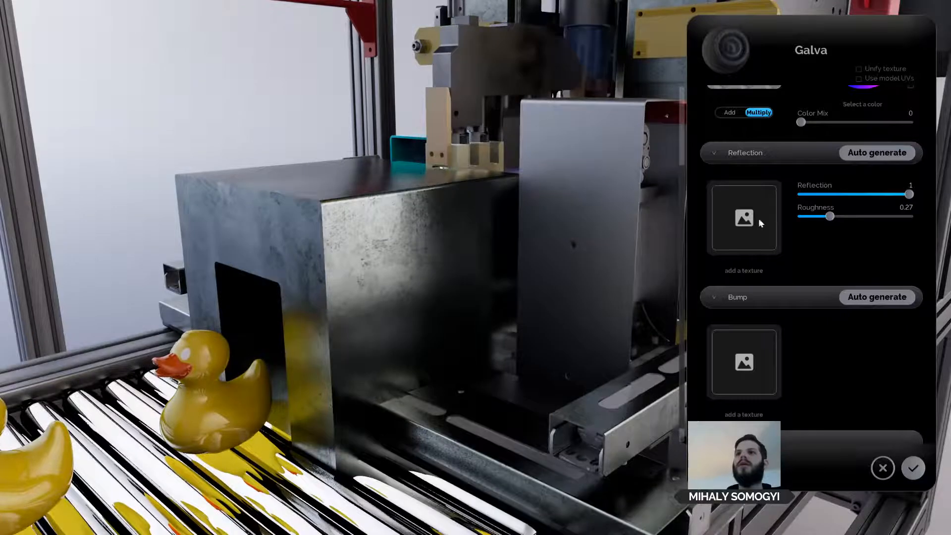
click(876, 153)
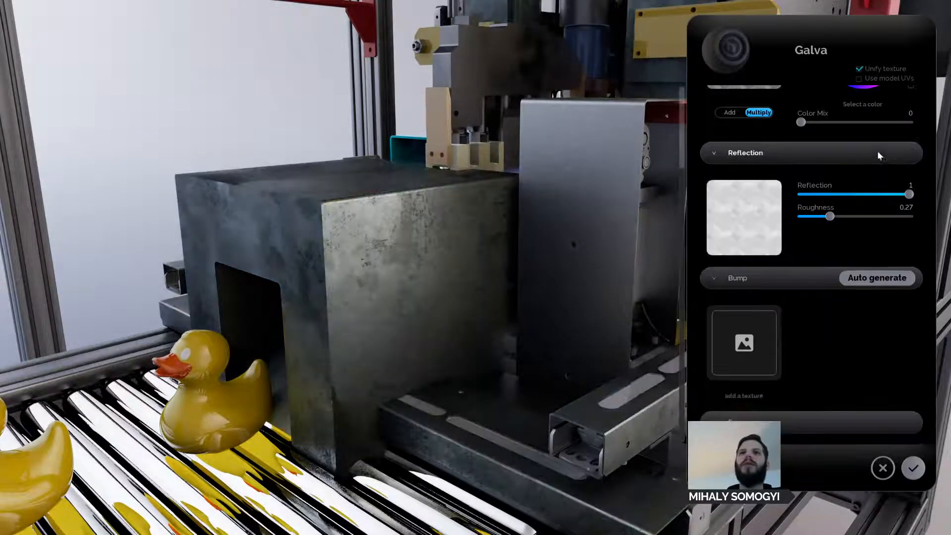
scroll(400, 291, up, 5)
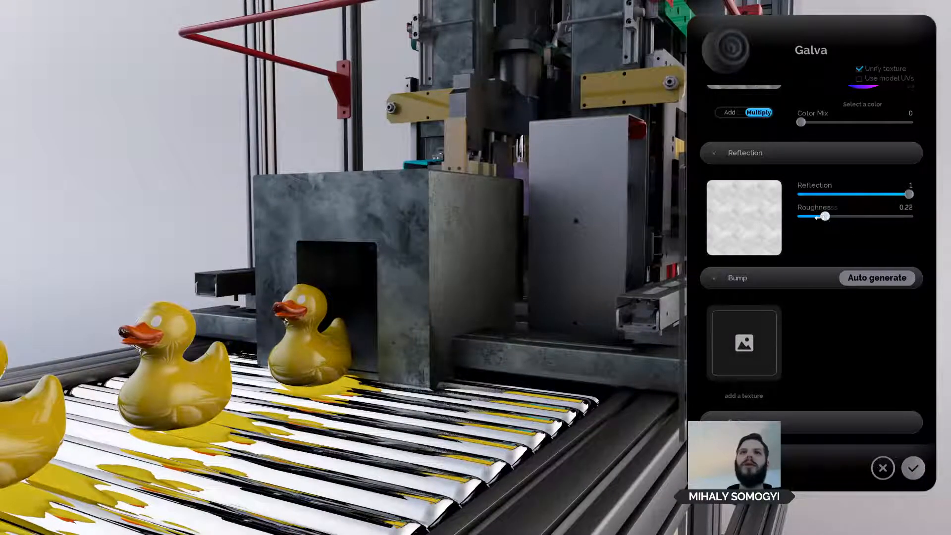
Rotate the Galva textures to 315 degrees and scale them to 2.5 in X and 2.72 in Y.
mouse_move(725, 218)
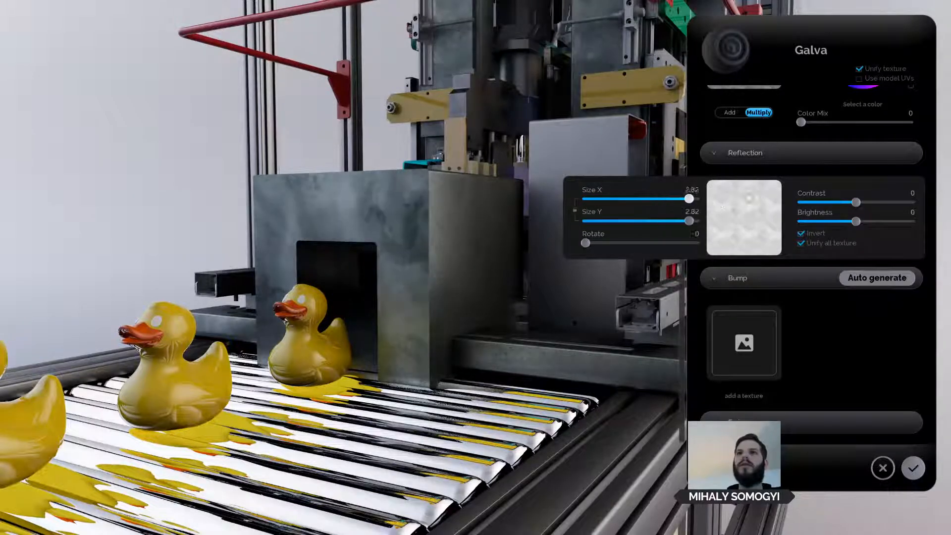
click(717, 192)
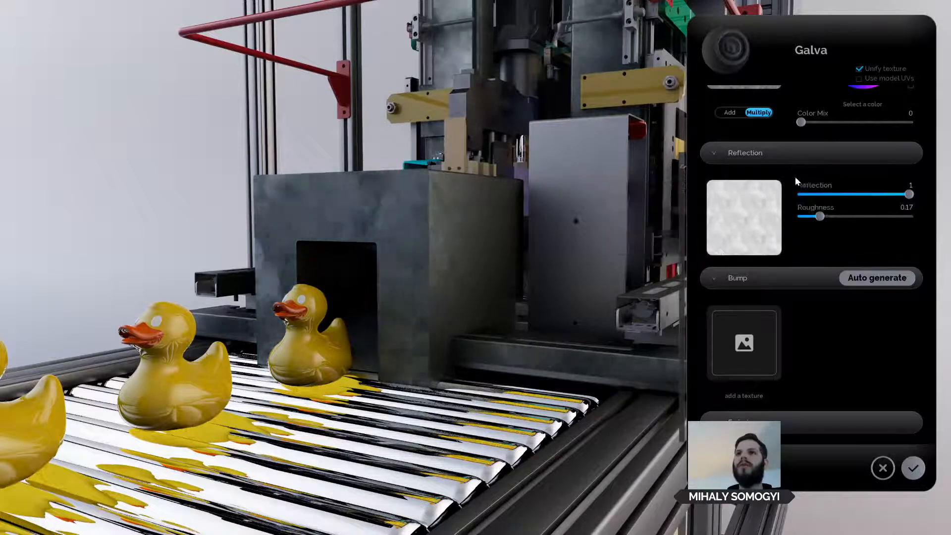
drag(717, 249, 697, 276)
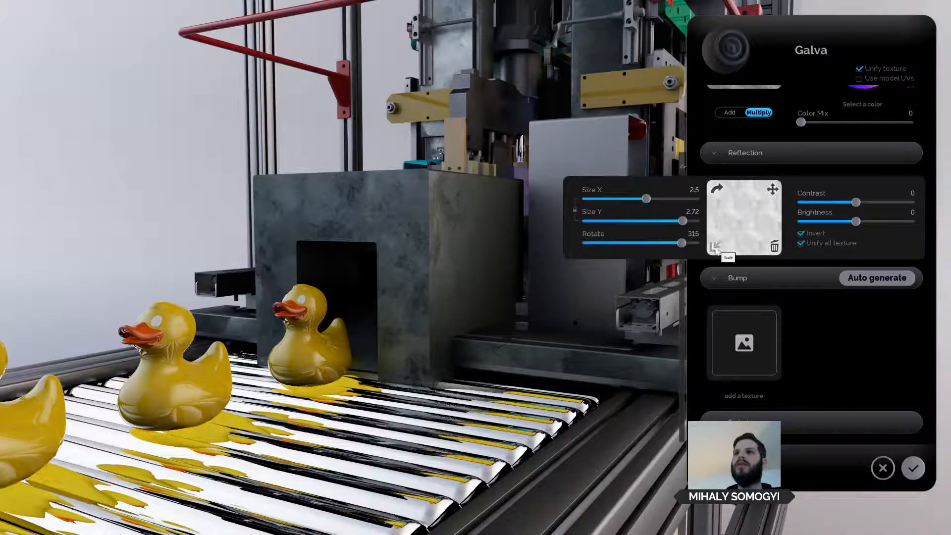
Check the Galva finish on the whole press area and set its roughness to 0.08.
scroll(488, 240, down, 4)
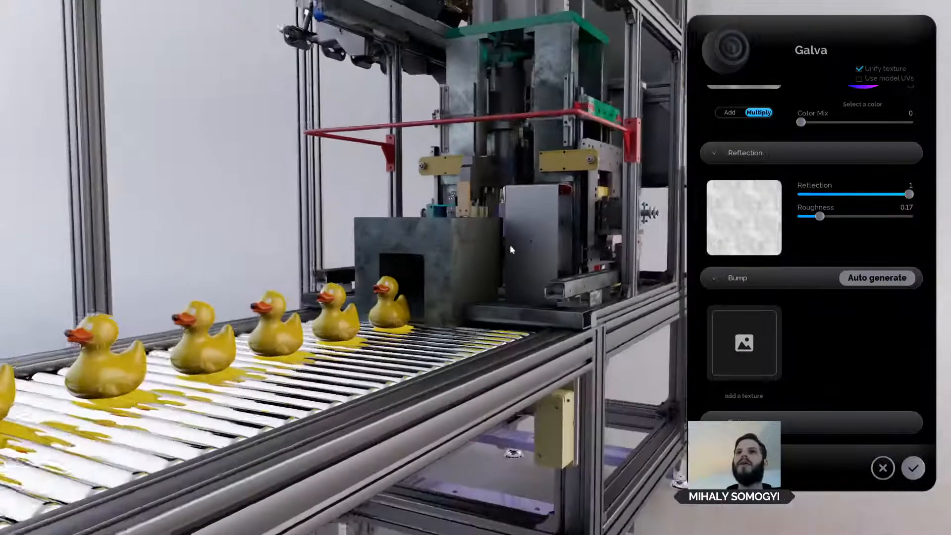
middle_drag(407, 281, 377, 317)
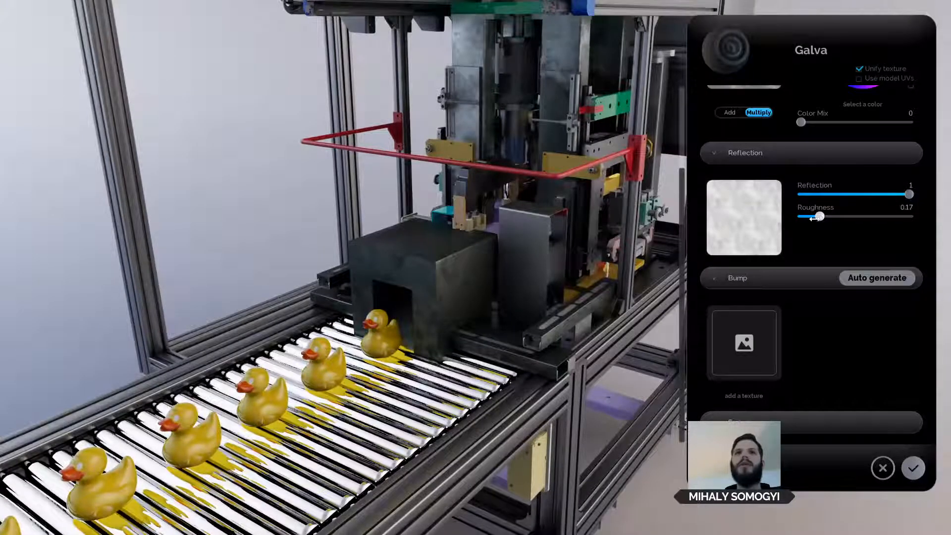
drag(820, 217, 811, 220)
Set the Galva color mix to 1, tint it a nearly neutral bluish grey with raised brightness, and save the material.
scroll(867, 121, up, 3)
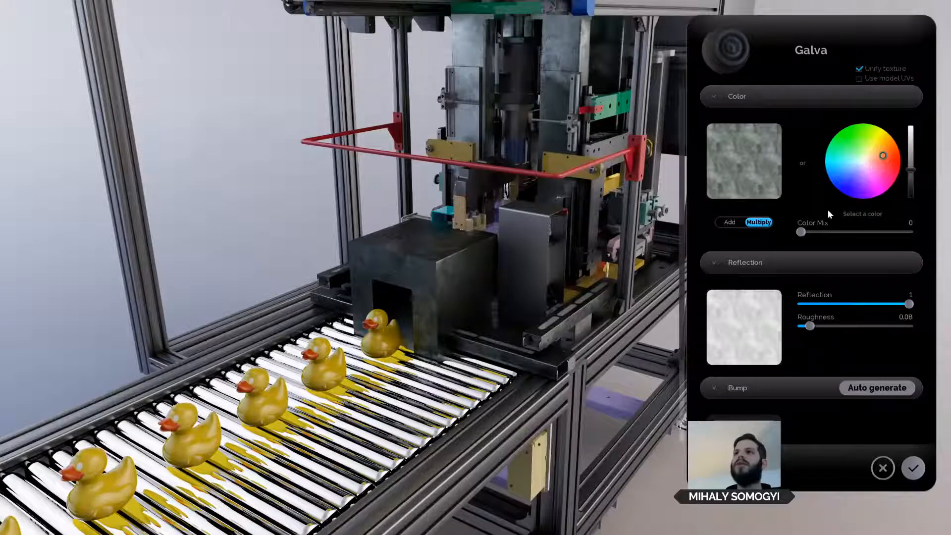
drag(823, 236, 909, 232)
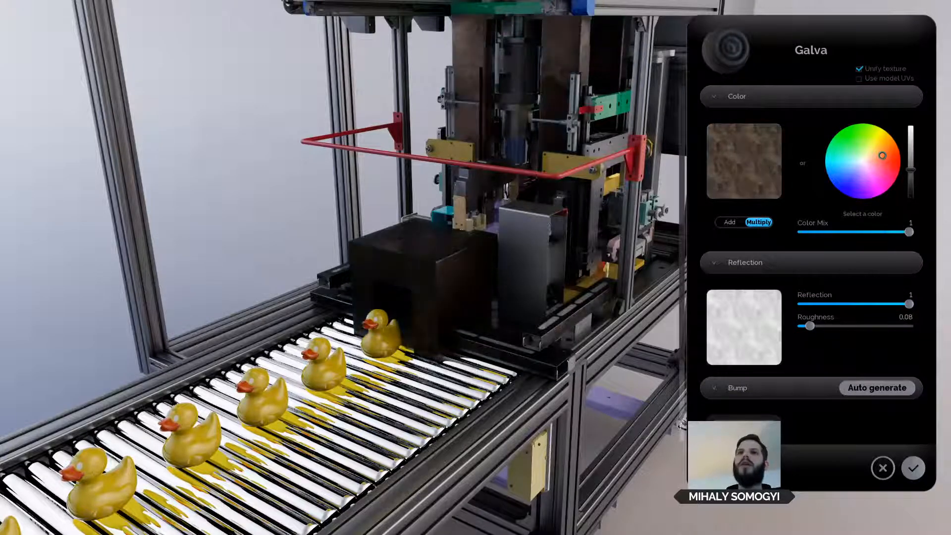
drag(875, 150, 907, 124)
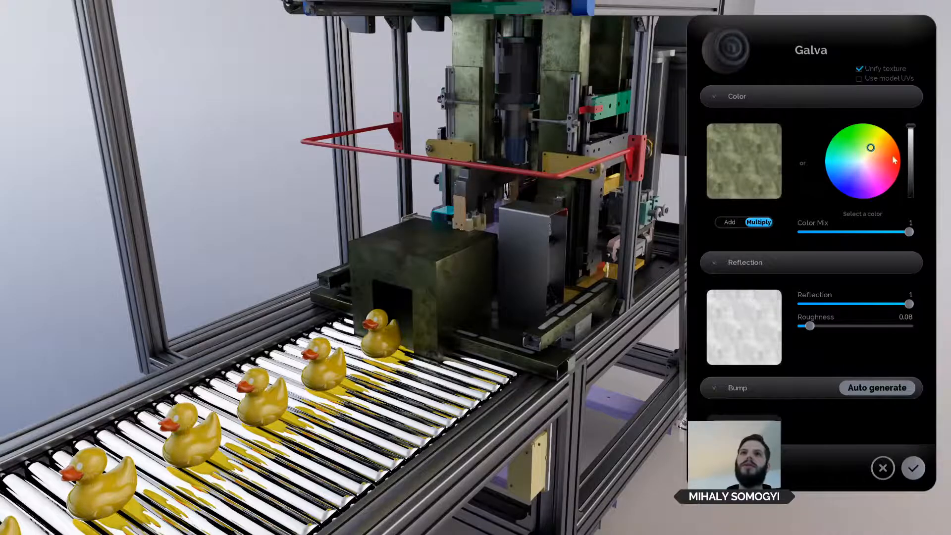
mouse_move(895, 160)
mouse_down()
mouse_move(882, 181)
mouse_move(864, 163)
mouse_move(910, 144)
mouse_up()
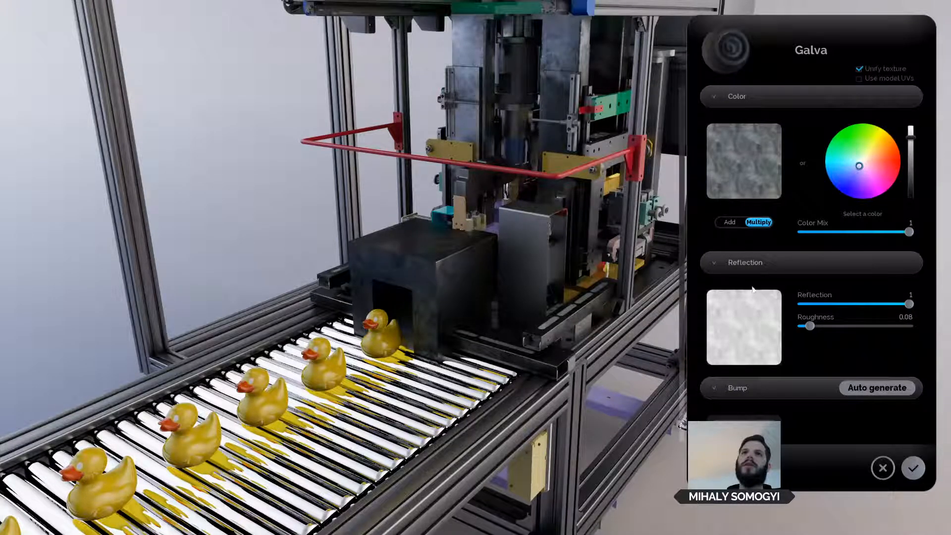
click(914, 468)
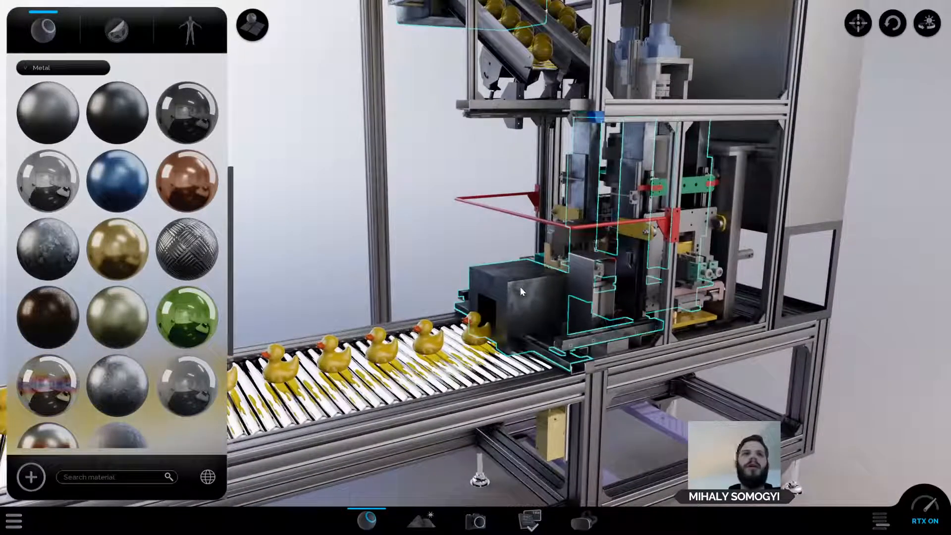
right_click(521, 289)
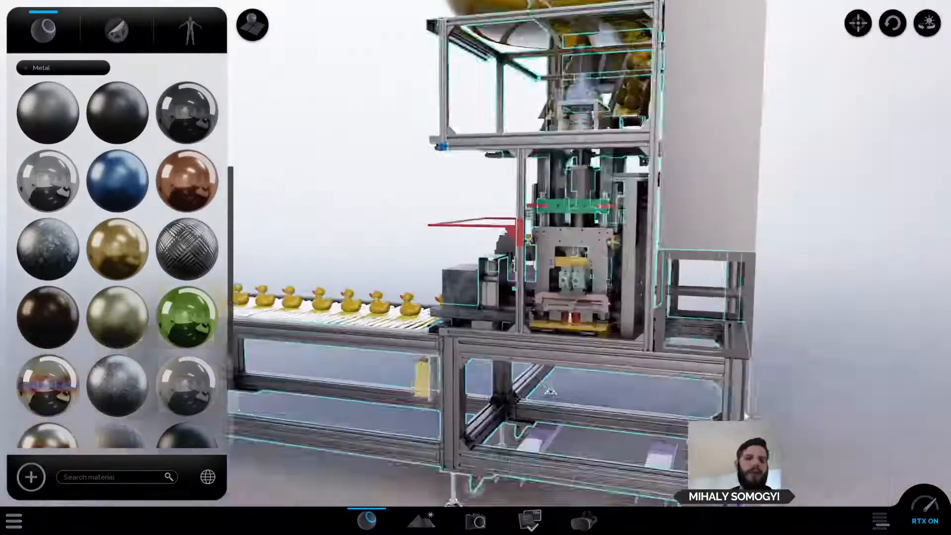
scroll(205, 292, down, 3)
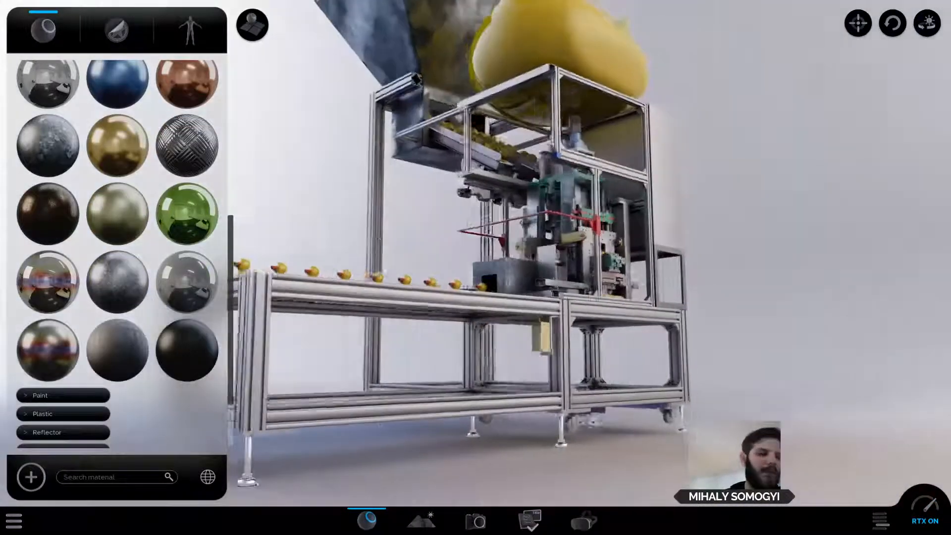
middle_drag(342, 238, 368, 240)
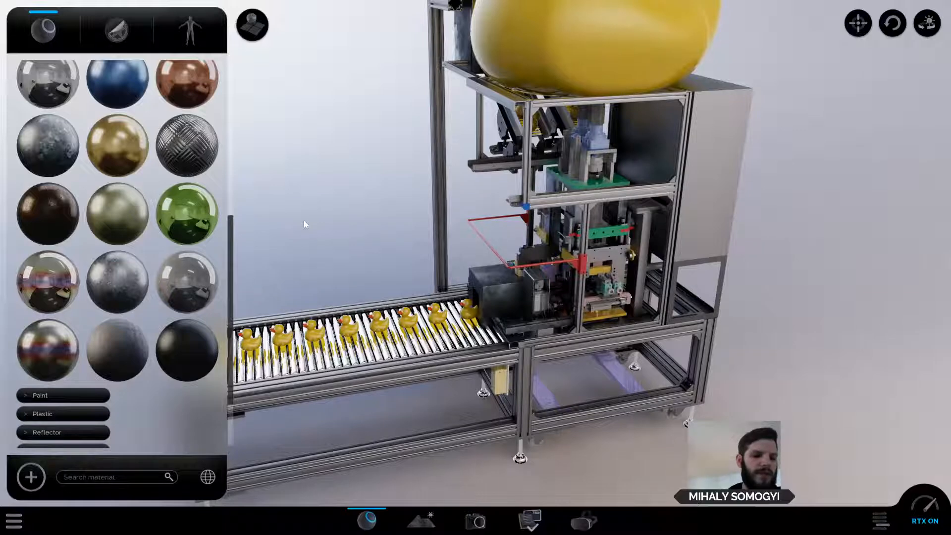
scroll(815, 255, down, 3)
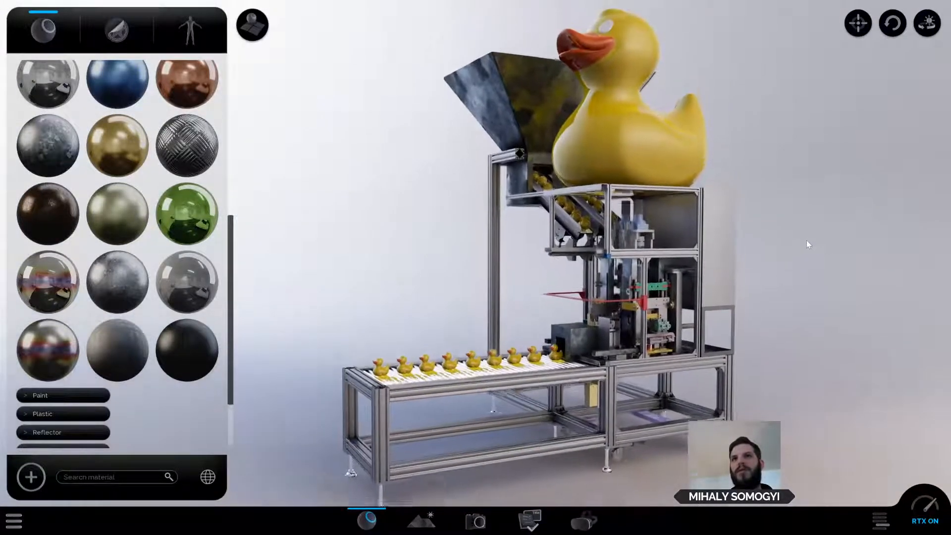
Open the tree view, check the general context options for adding containers and objects, and close the tree view.
click(880, 521)
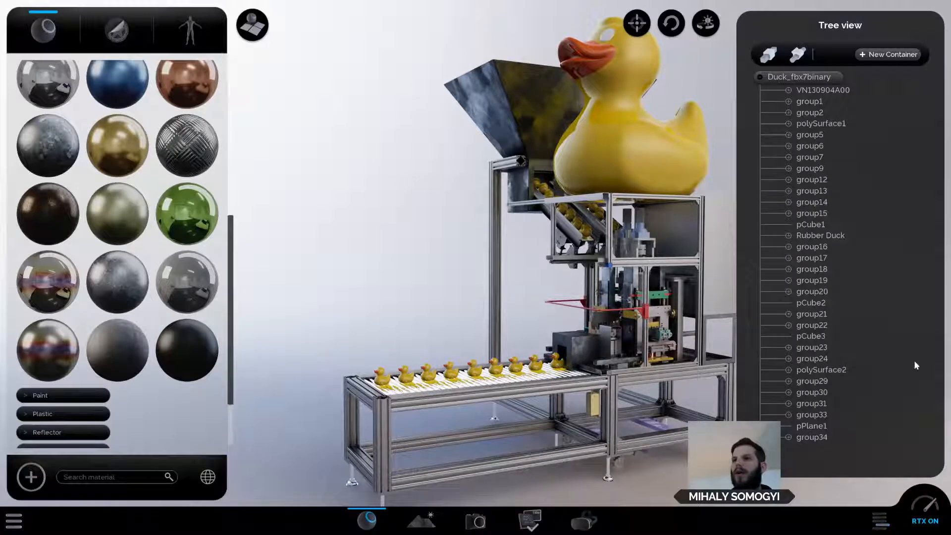
right_click(918, 348)
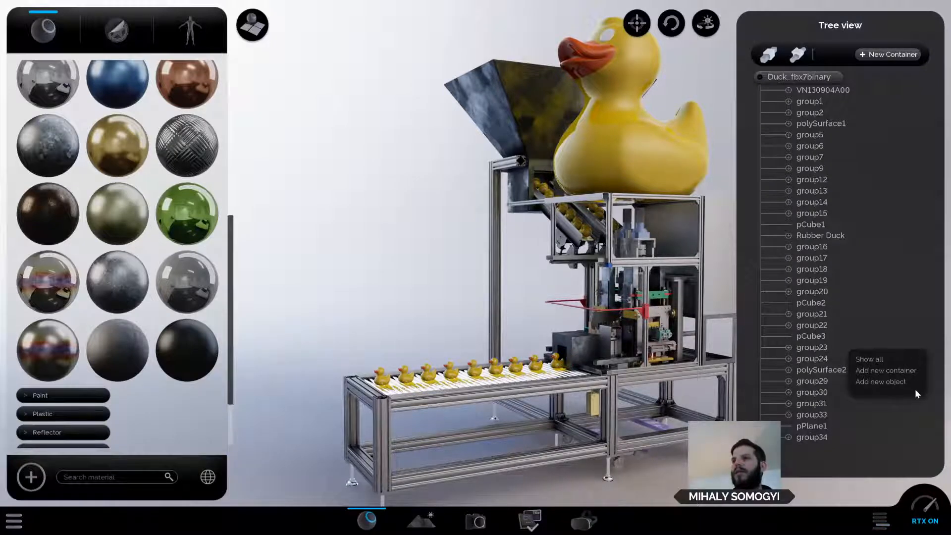
right_click(327, 249)
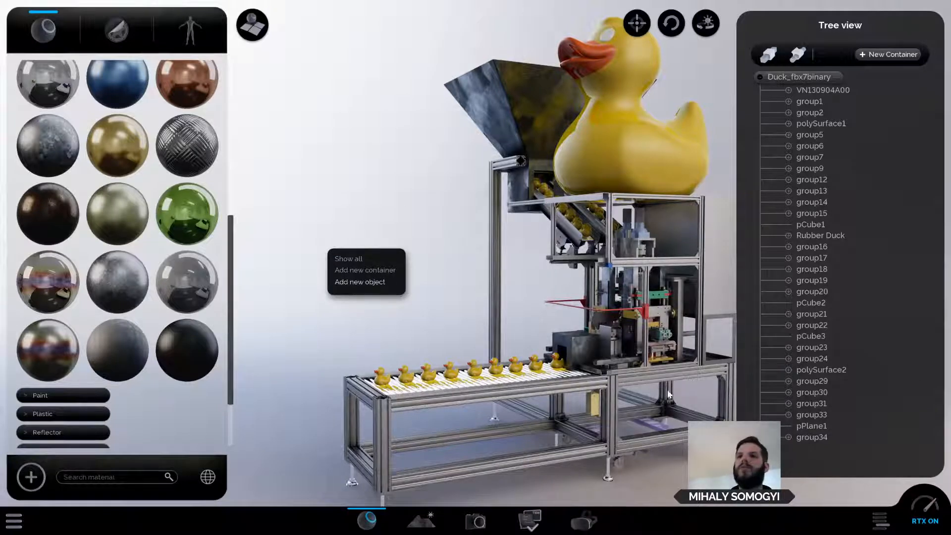
click(883, 520)
Select the dark box at the end of the conveyor, show its object options in the tree view, and close the tree.
scroll(780, 342, down, 5)
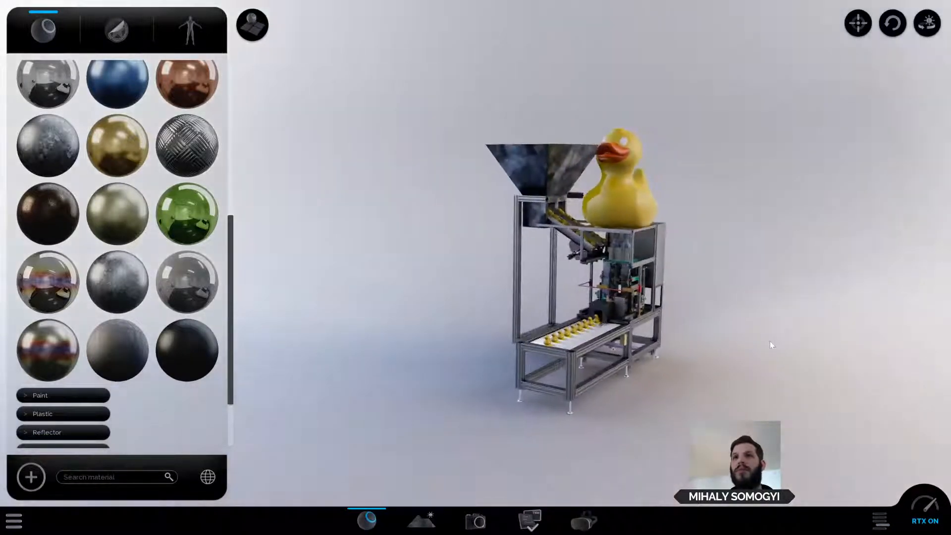
scroll(771, 341, up, 5)
scroll(849, 320, down, 2)
middle_drag(849, 320, 825, 302)
scroll(825, 302, up, 10)
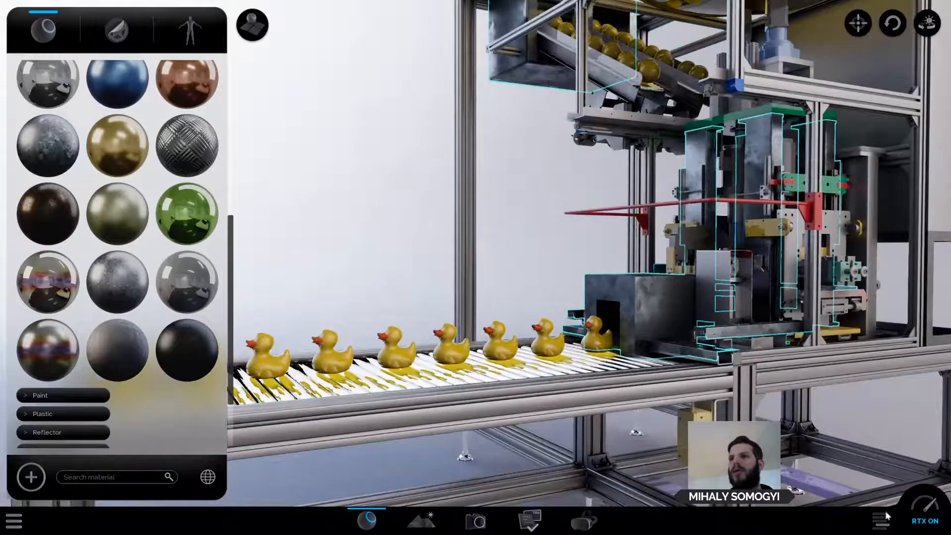
click(647, 314)
click(647, 310)
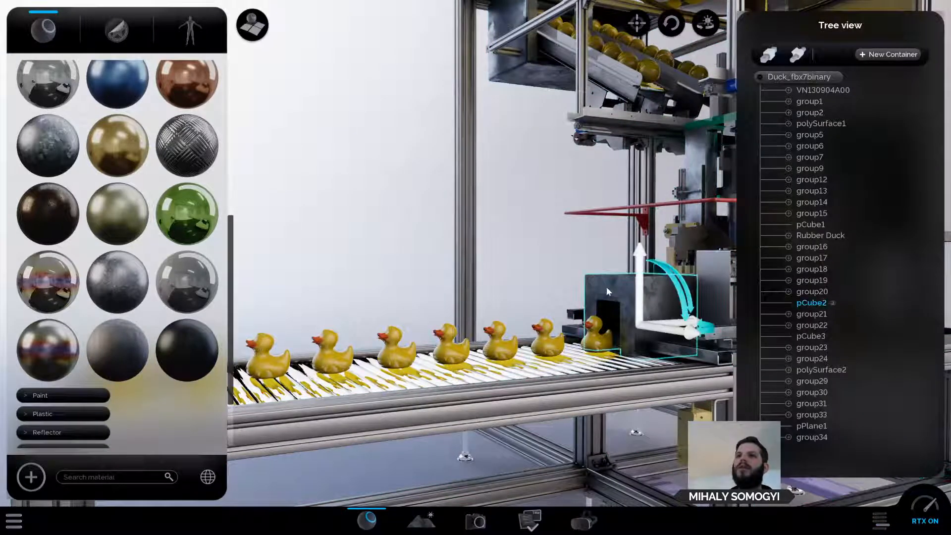
click(813, 303)
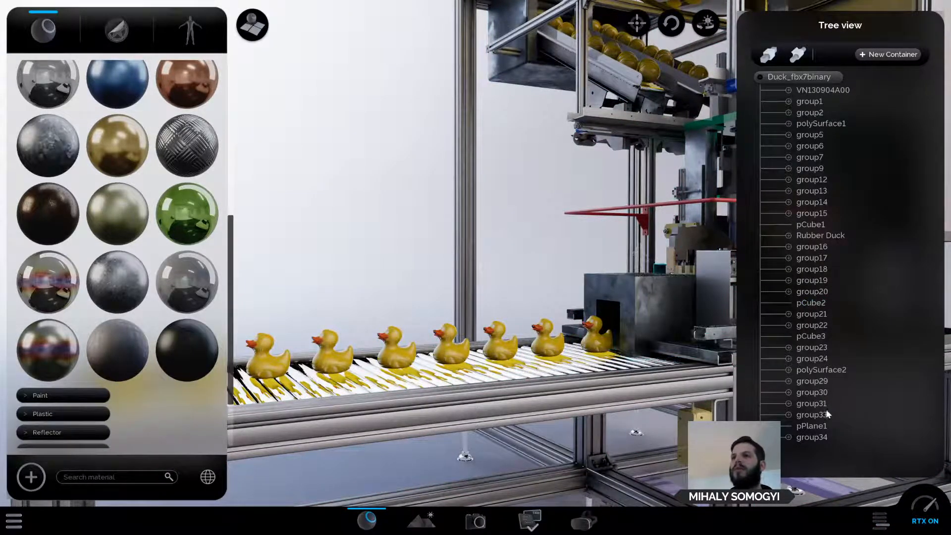
right_click(813, 304)
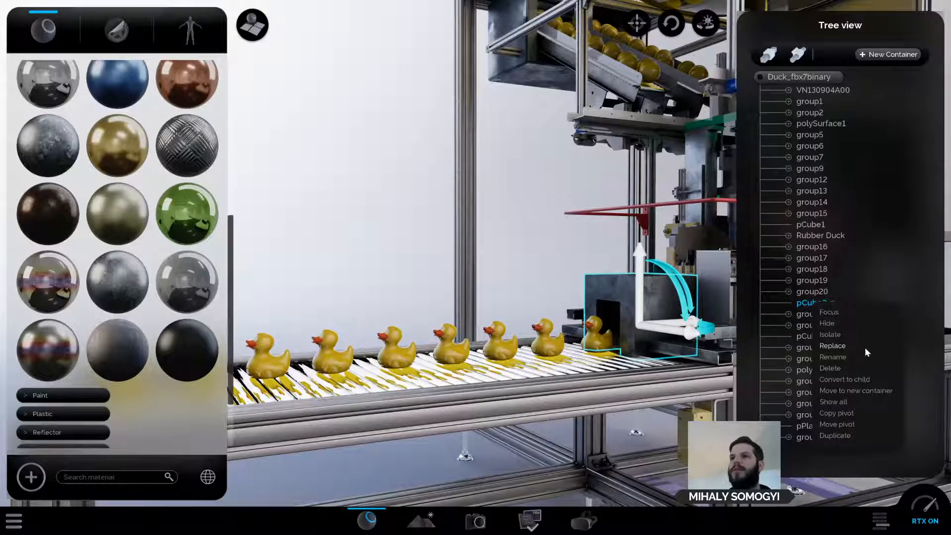
click(881, 521)
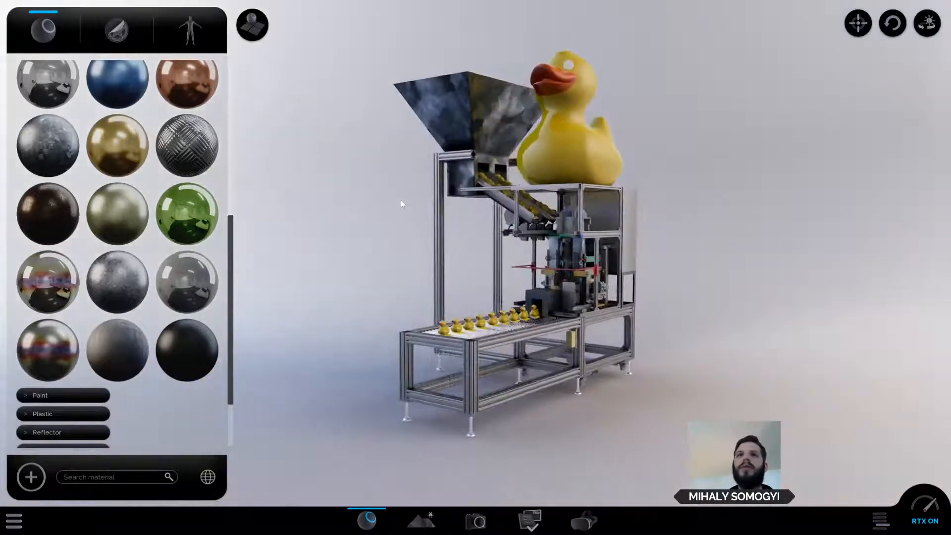
drag(382, 212, 376, 213)
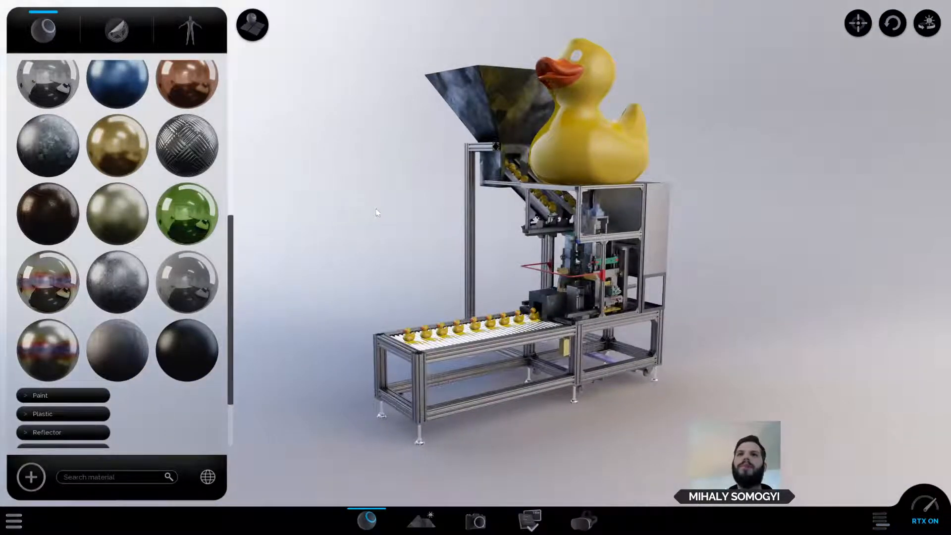
scroll(376, 212, up, 3)
scroll(378, 209, down, 3)
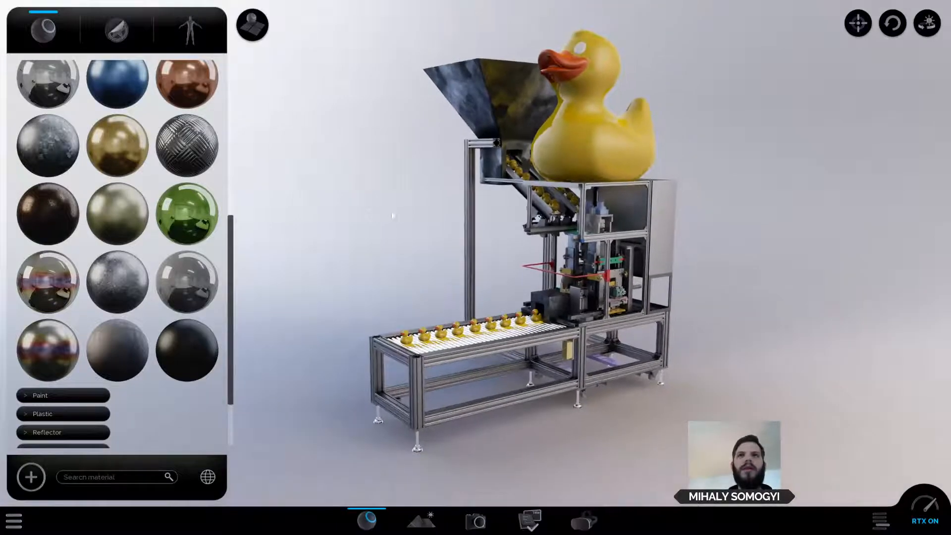
mouse_move(390, 212)
mouse_down()
mouse_move(462, 205)
mouse_move(373, 216)
mouse_move(385, 209)
mouse_move(409, 209)
mouse_move(359, 224)
mouse_move(395, 226)
mouse_move(374, 223)
mouse_up()
drag(723, 291, 711, 291)
scroll(711, 292, up, 10)
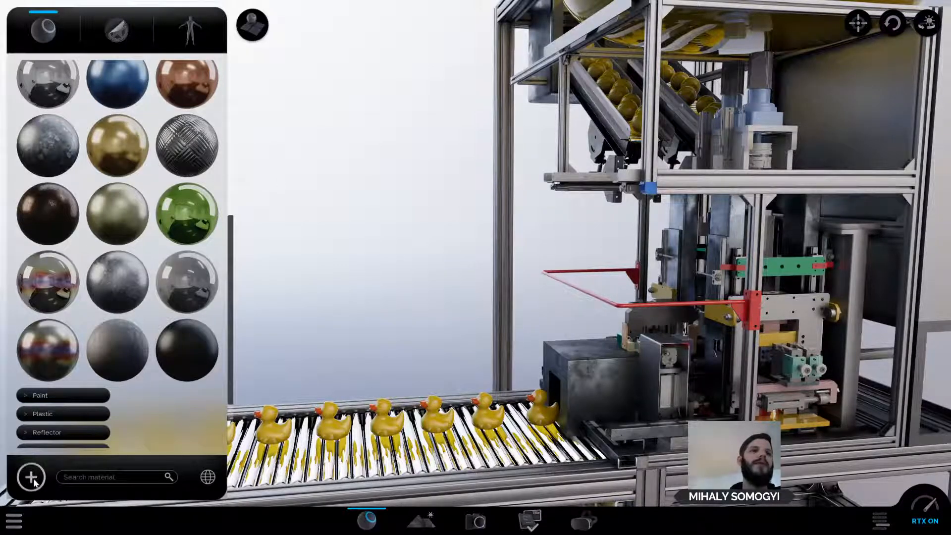
Collapse the Metal category in the material library and look through the sticker and people prop libraries.
scroll(45, 184, up, 5)
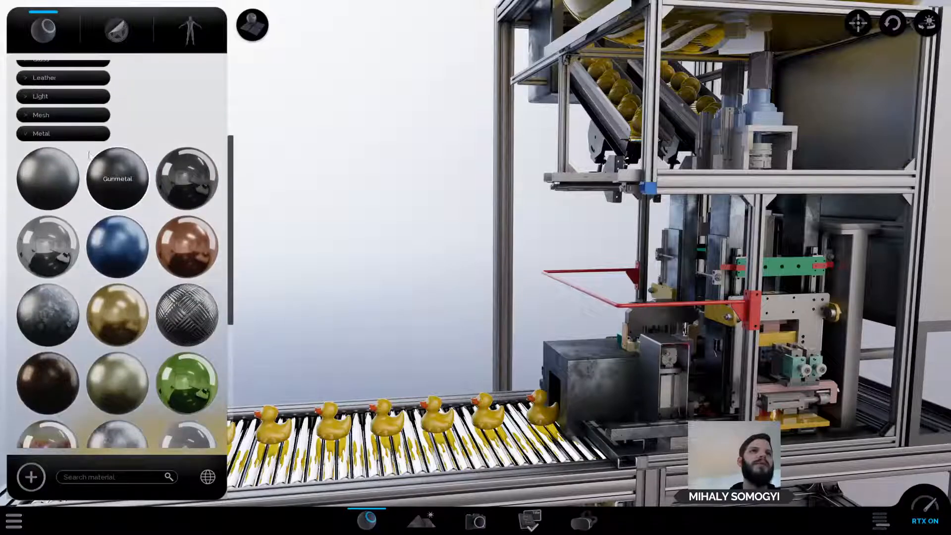
click(43, 175)
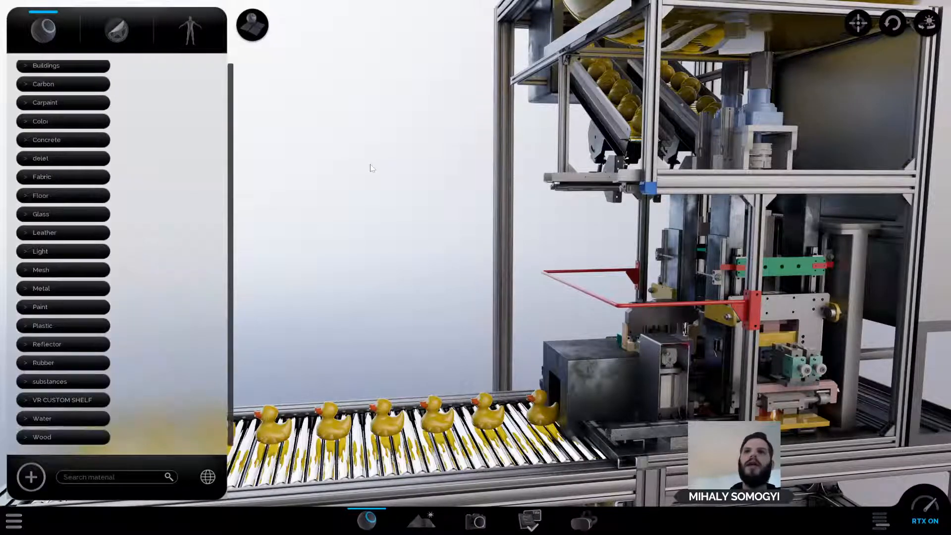
right_drag(356, 164, 360, 155)
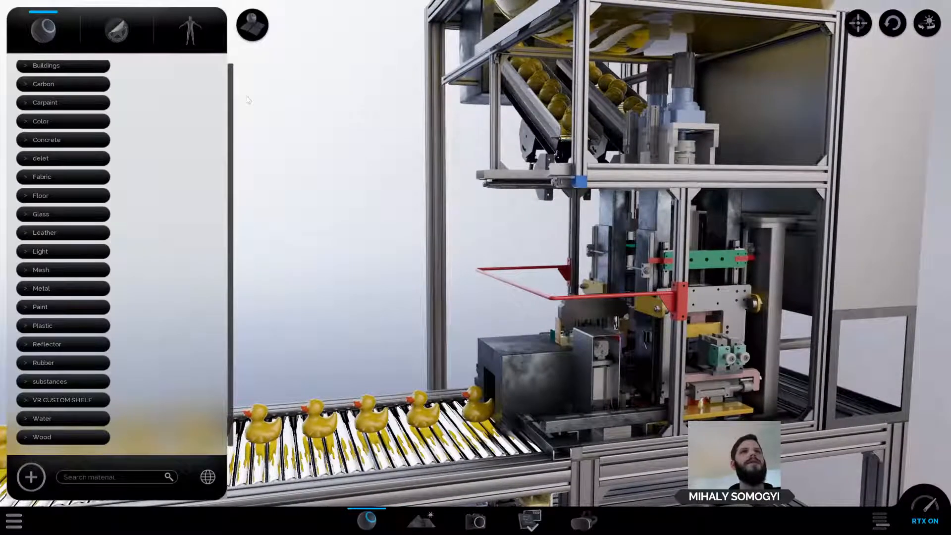
scroll(248, 99, up, 2)
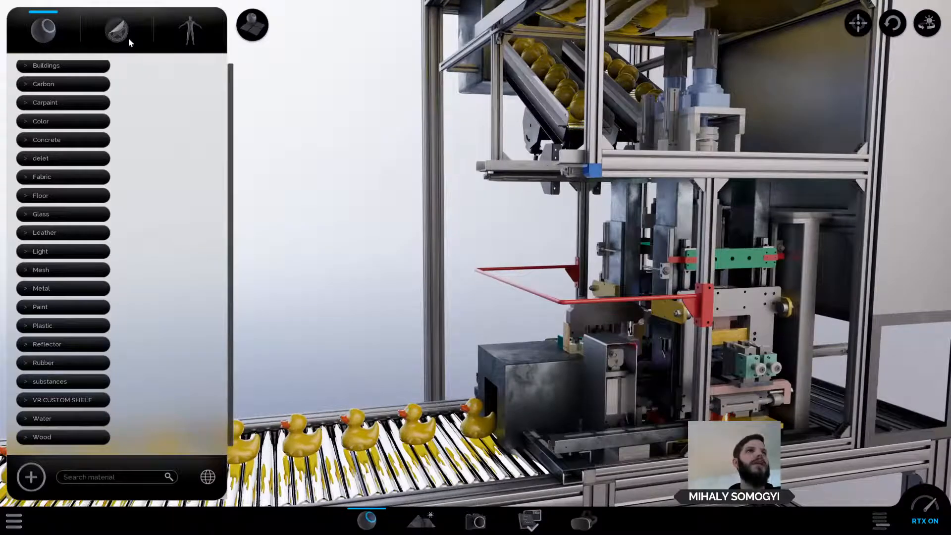
click(117, 29)
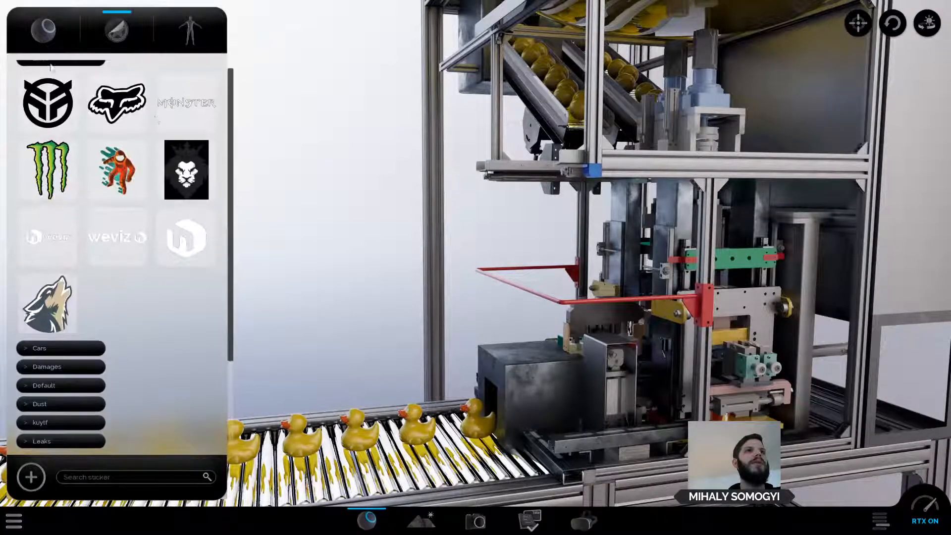
click(43, 35)
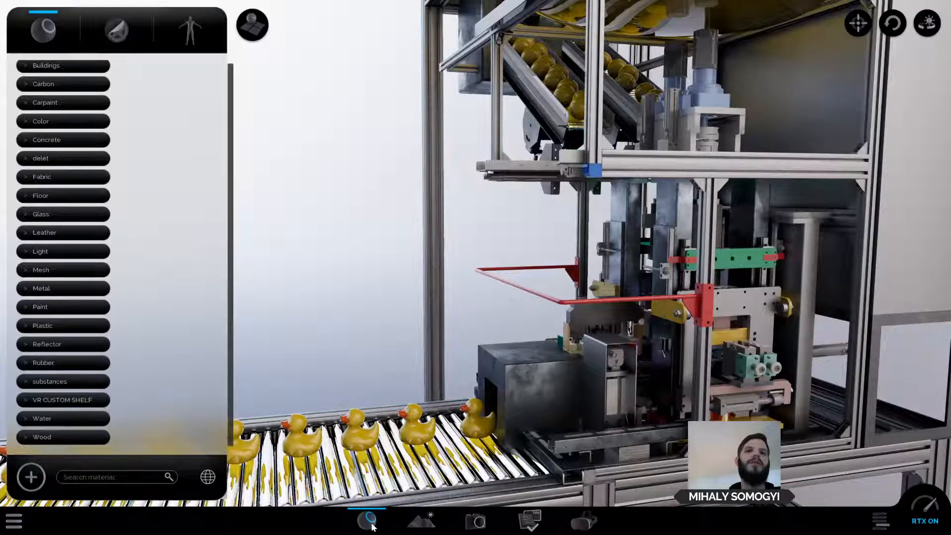
click(116, 30)
click(195, 24)
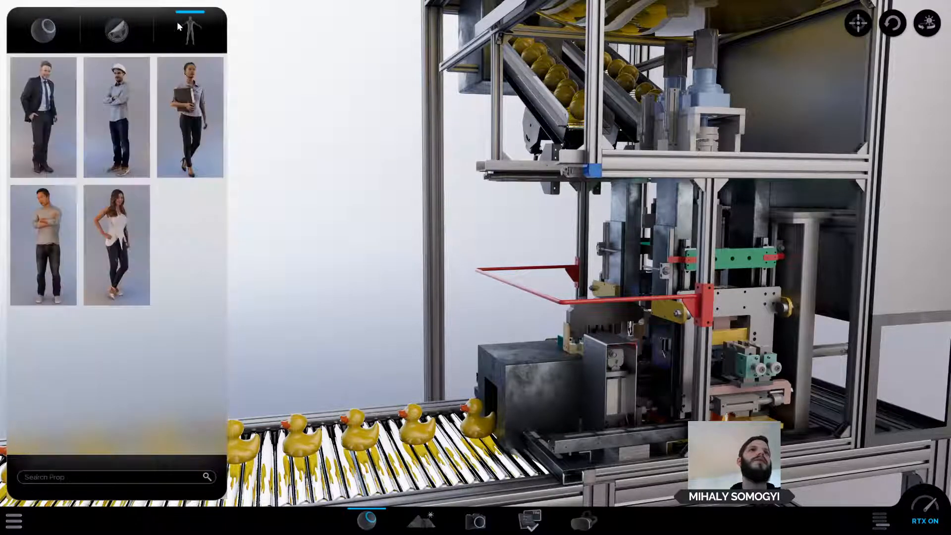
click(121, 31)
click(42, 36)
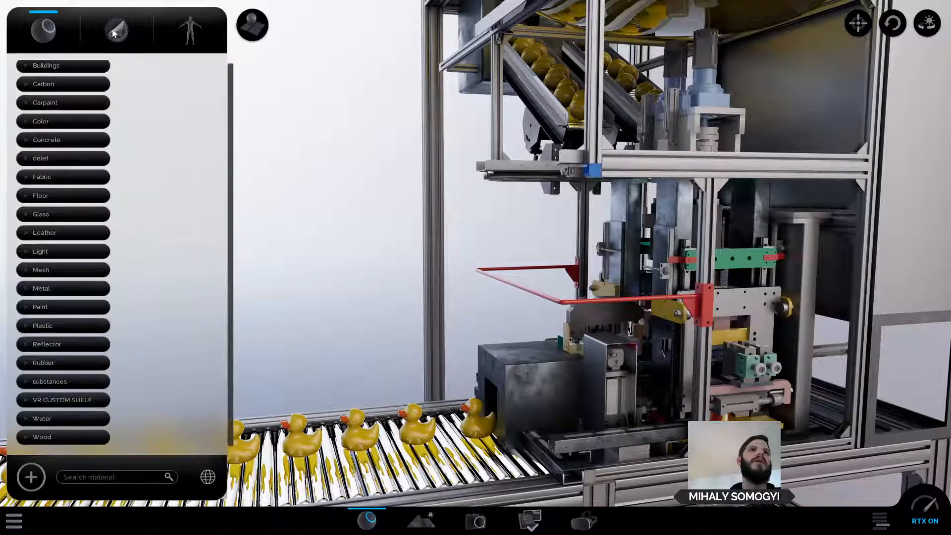
Place the yellow triangular hand-crush warning sticker from Symbols and Tags on the side of the dark box at the conveyor's end.
click(130, 35)
scroll(89, 86, up, 1)
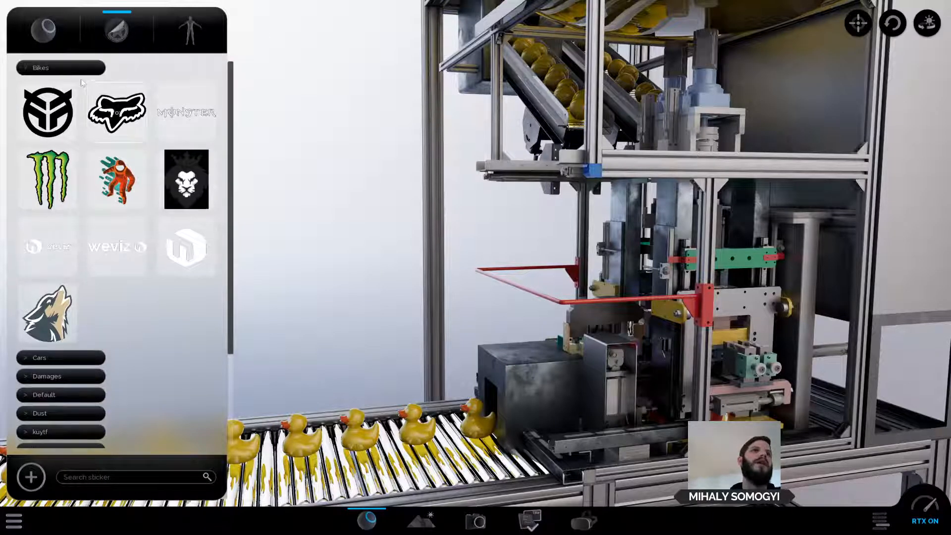
click(73, 68)
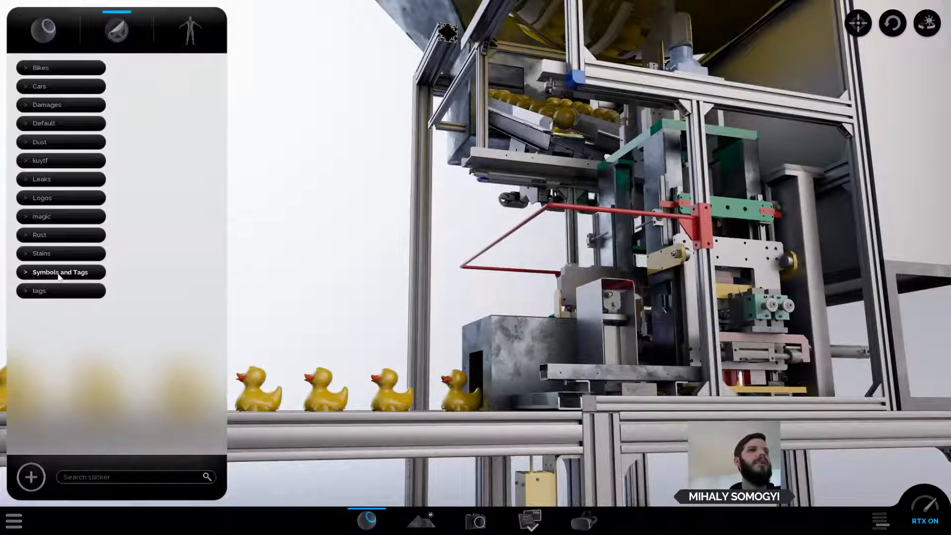
click(60, 272)
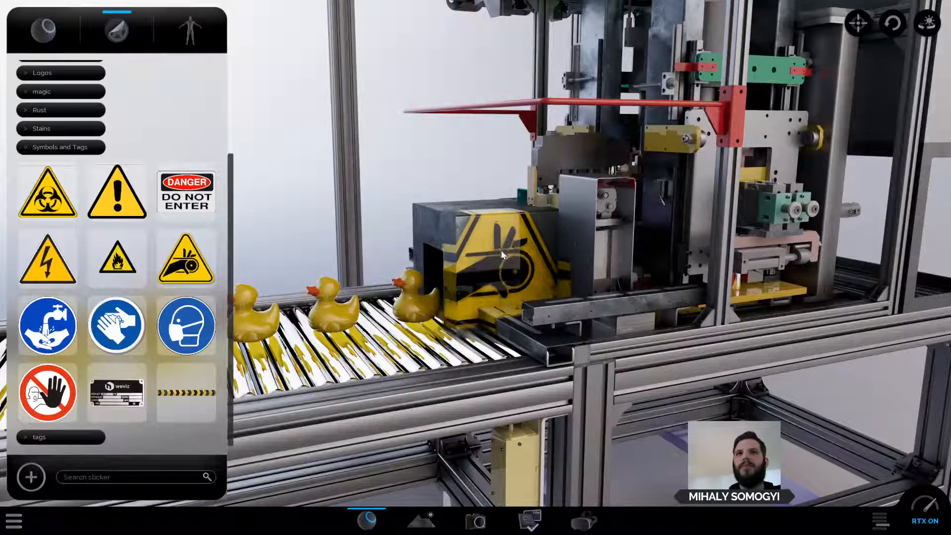
click(502, 251)
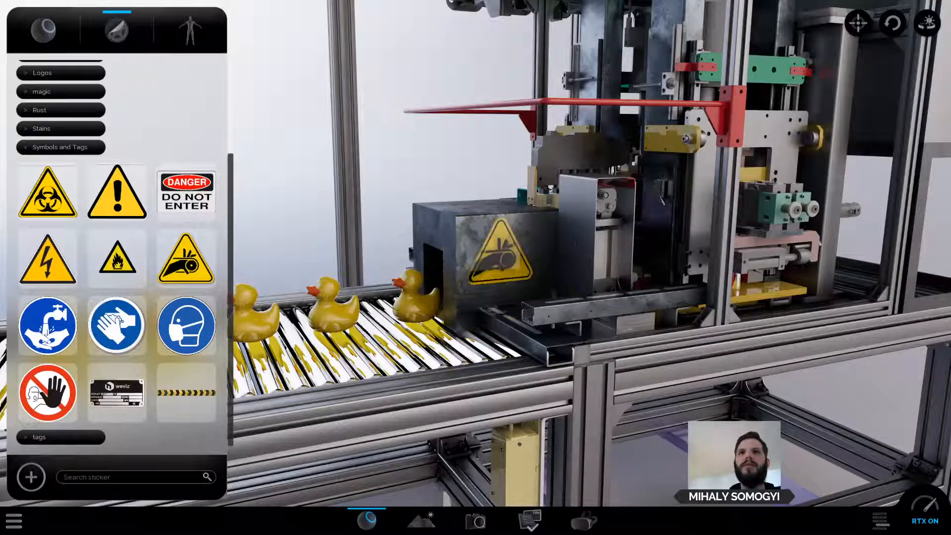
Scale the warning sticker down slightly and adjust its height on the box's side face.
scroll(500, 252, up, 2)
click(500, 251)
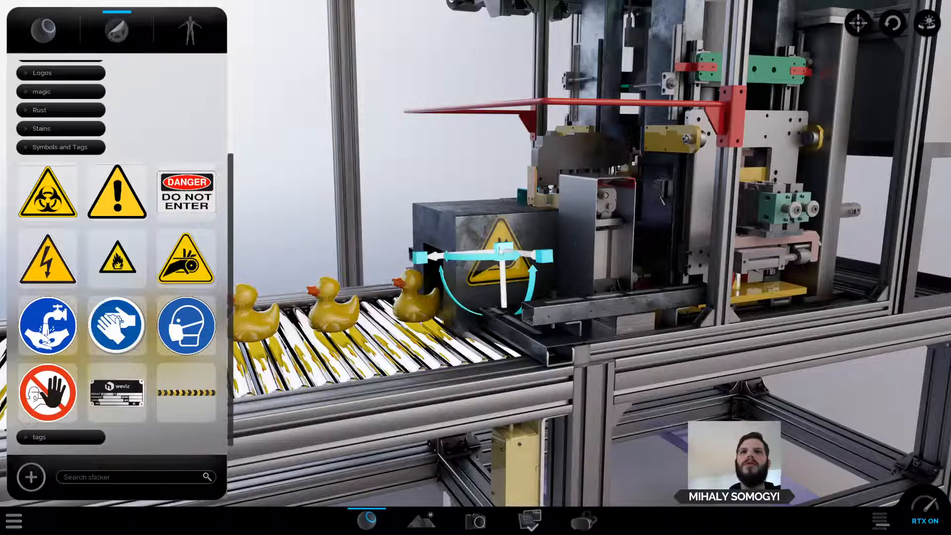
scroll(495, 232, up, 3)
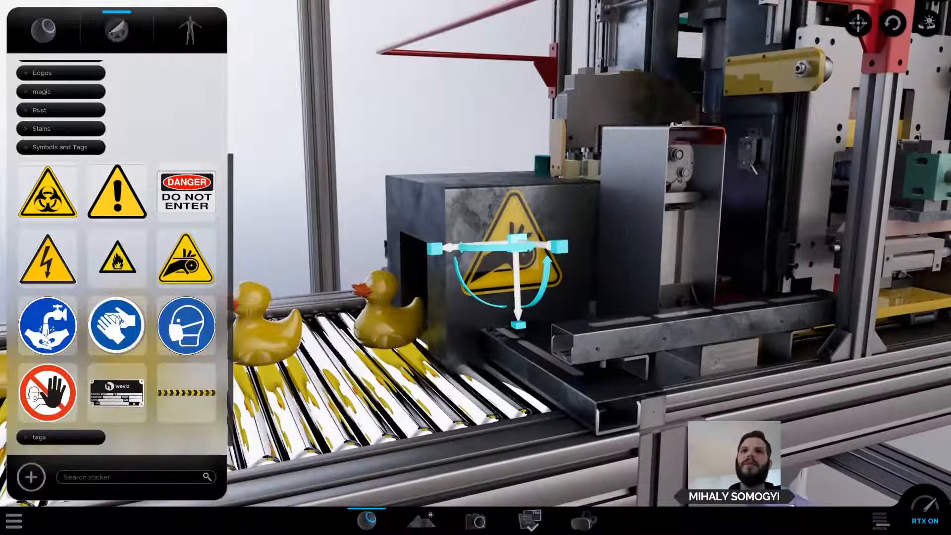
scroll(523, 238, down, 2)
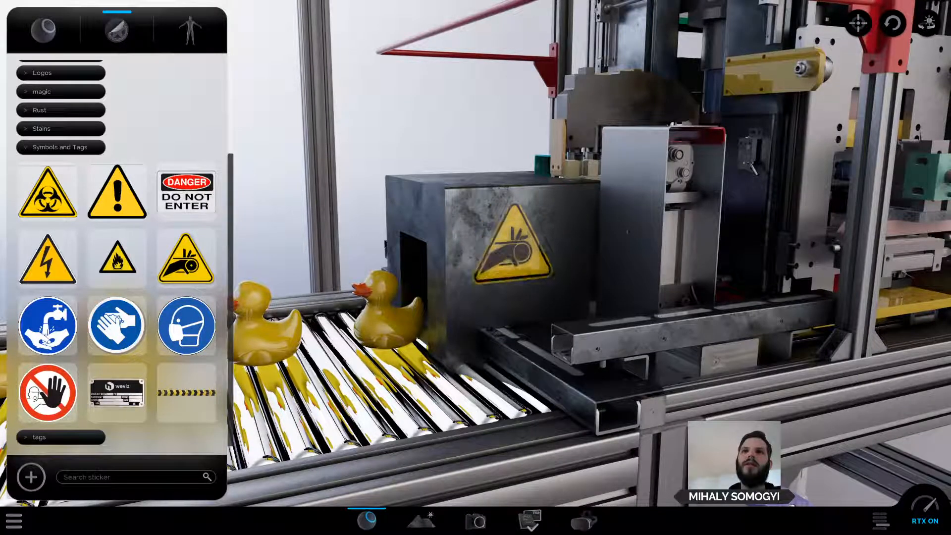
drag(517, 277, 518, 291)
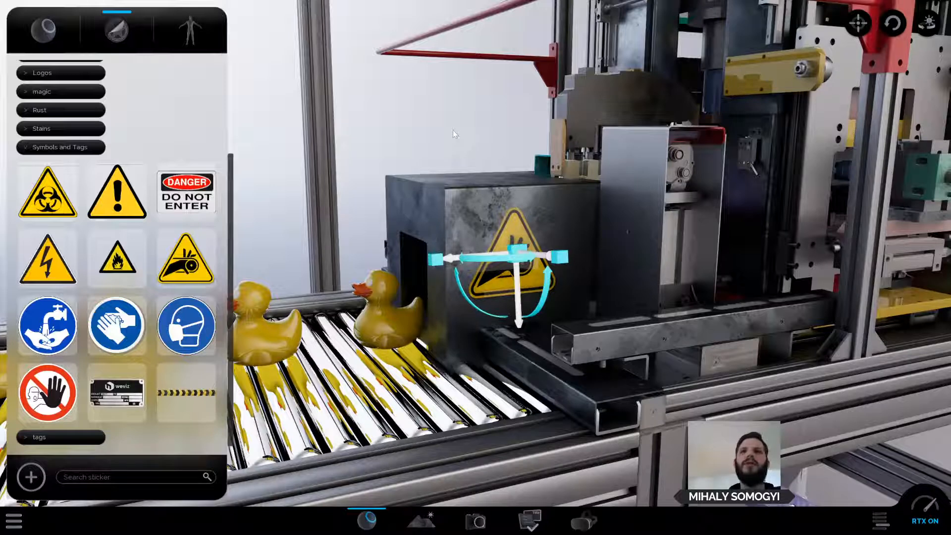
click(453, 129)
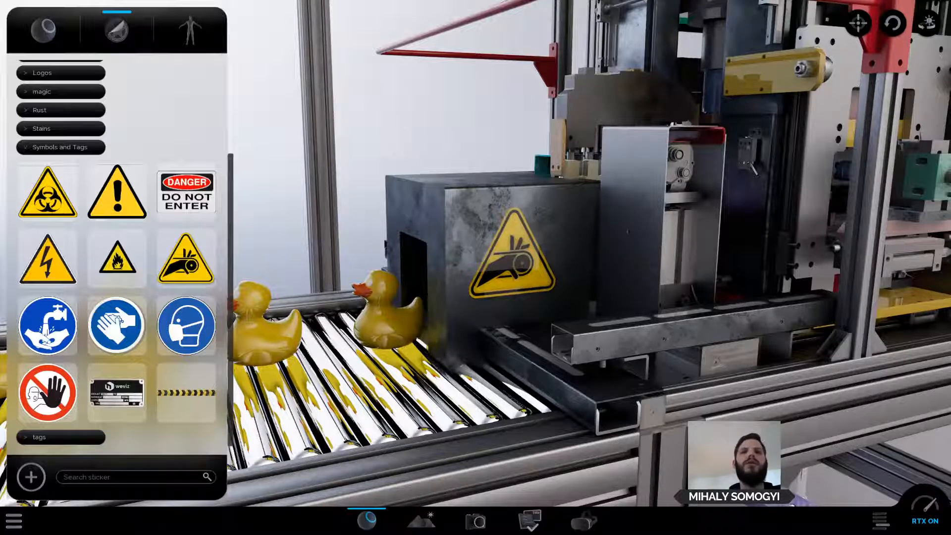
Open the warning sticker's material settings and set its roughness to 0.42.
click(369, 522)
drag(201, 194, 506, 273)
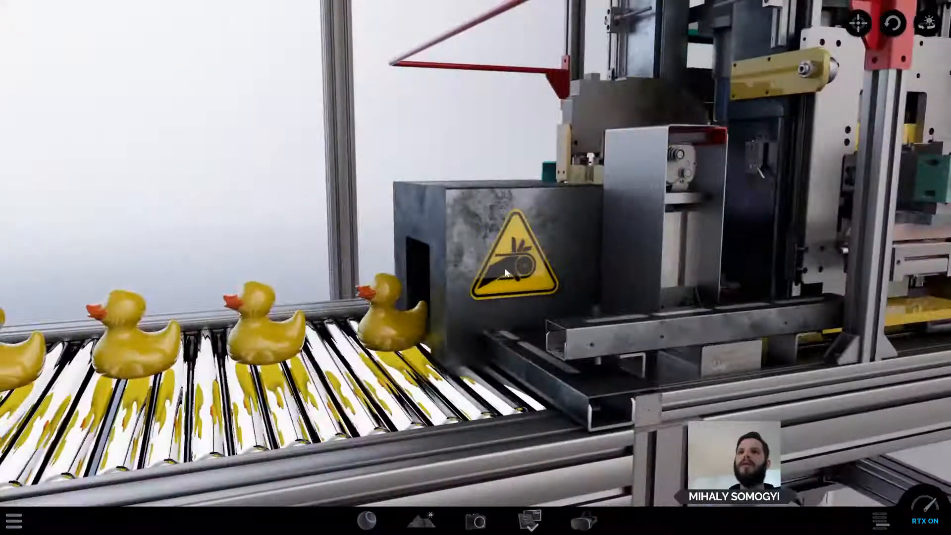
click(367, 523)
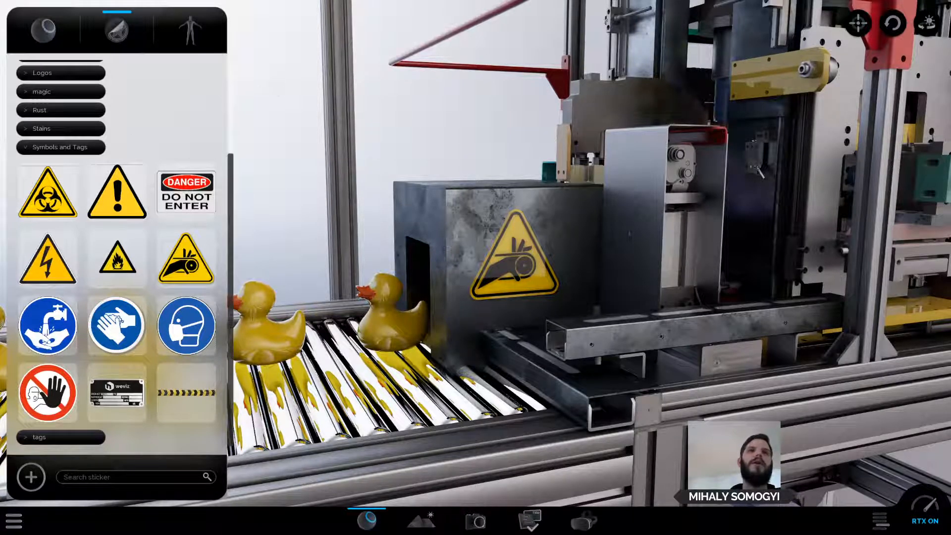
middle_drag(502, 272, 452, 258)
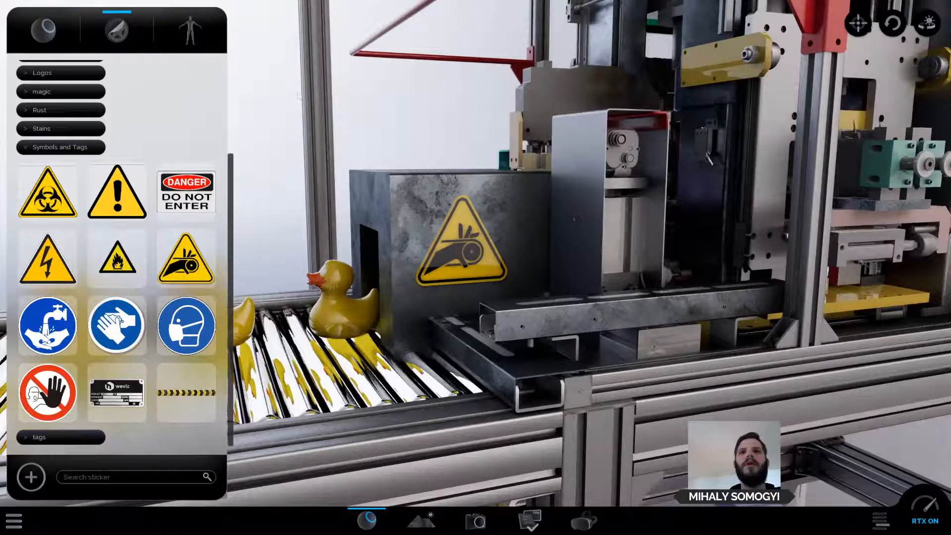
click(467, 265)
click(461, 268)
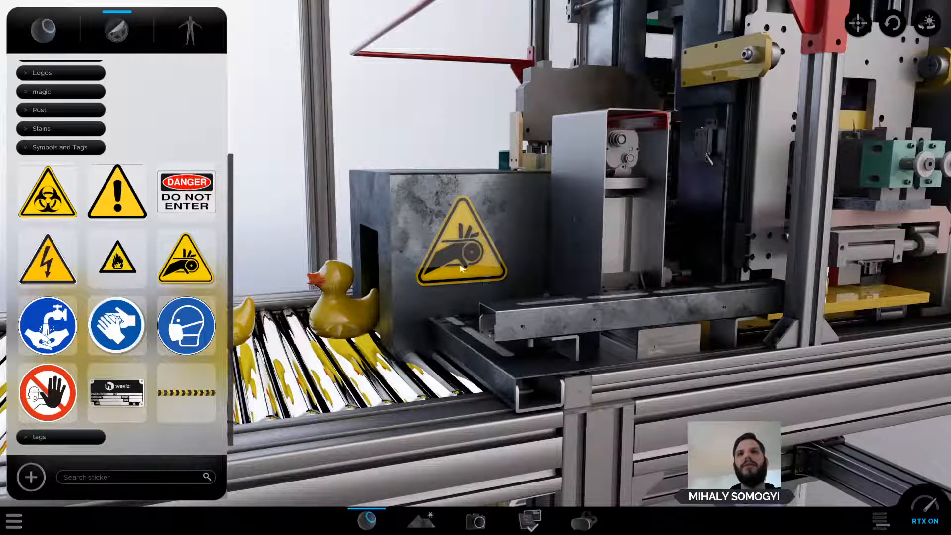
double_click(463, 252)
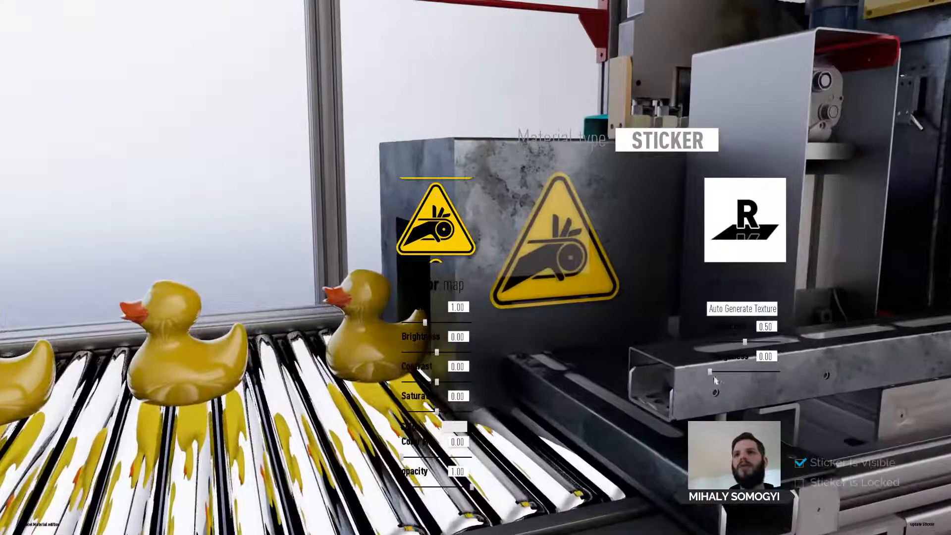
drag(713, 373, 743, 372)
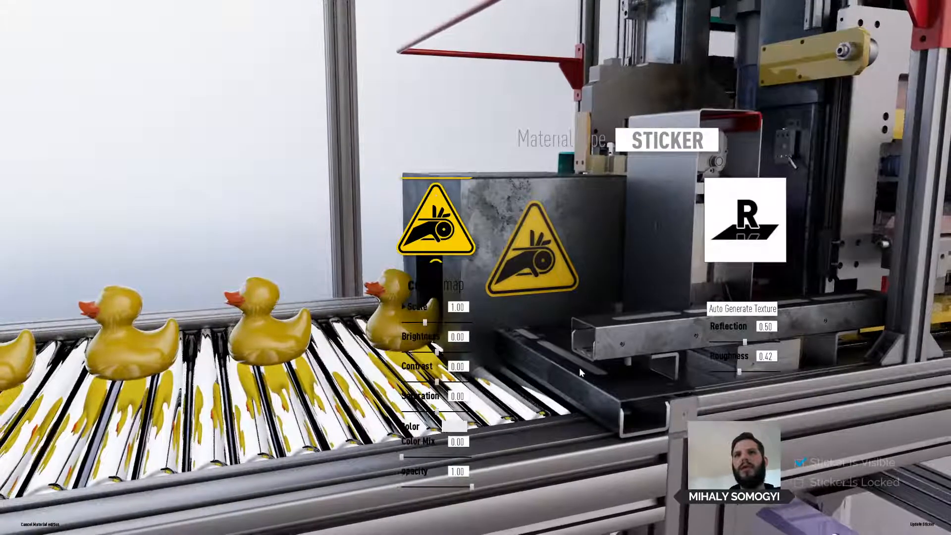
Lock the warning sticker on the dark box and apply its updated settings.
click(800, 483)
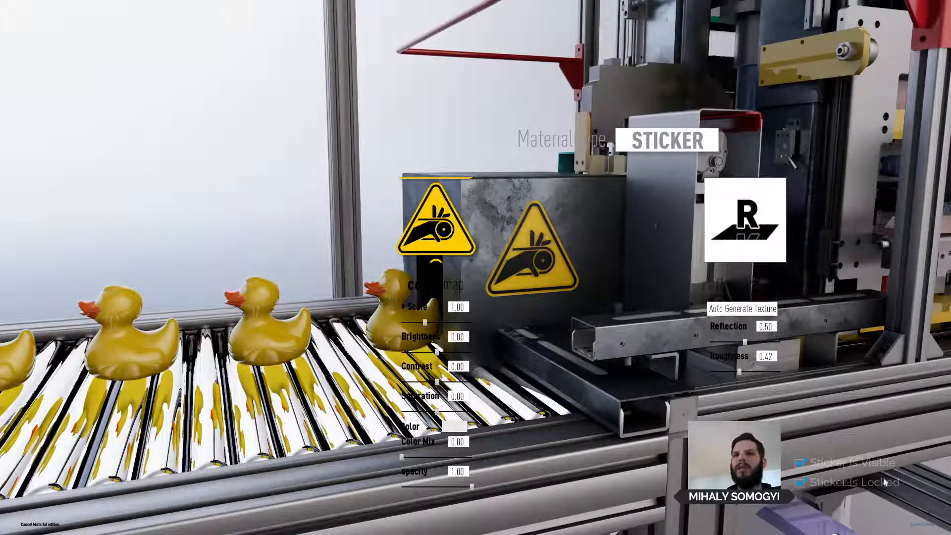
click(921, 526)
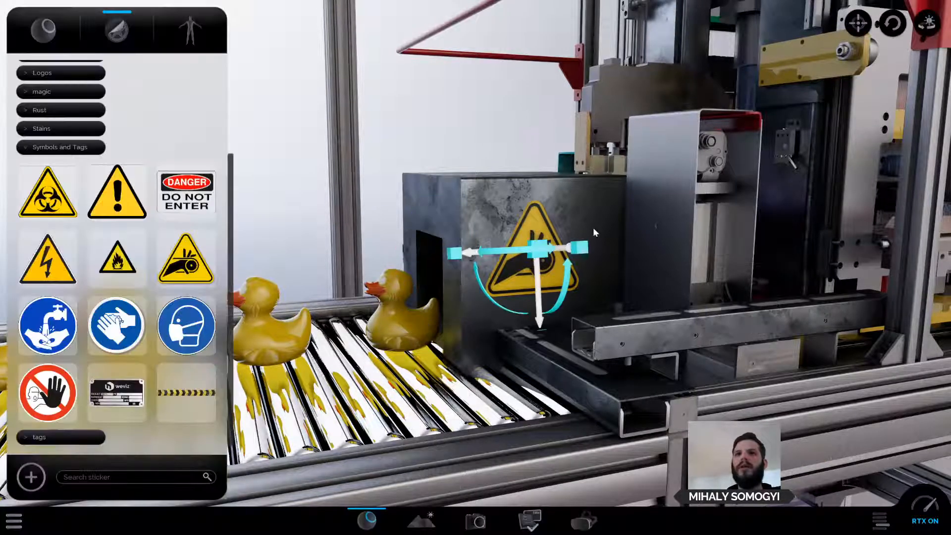
click(316, 210)
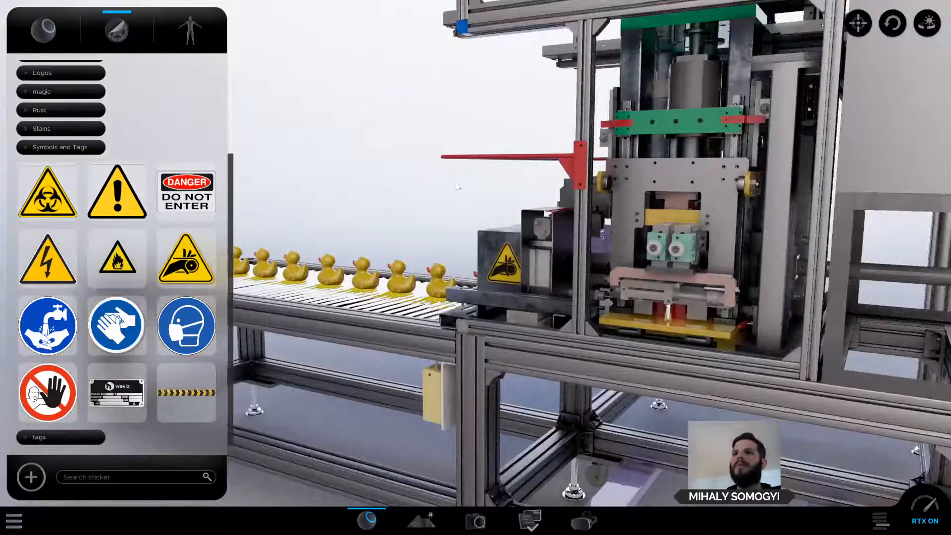
Open the Metal materials and apply a grey metal to the pink clamp parts below the press.
scroll(456, 182, down, 3)
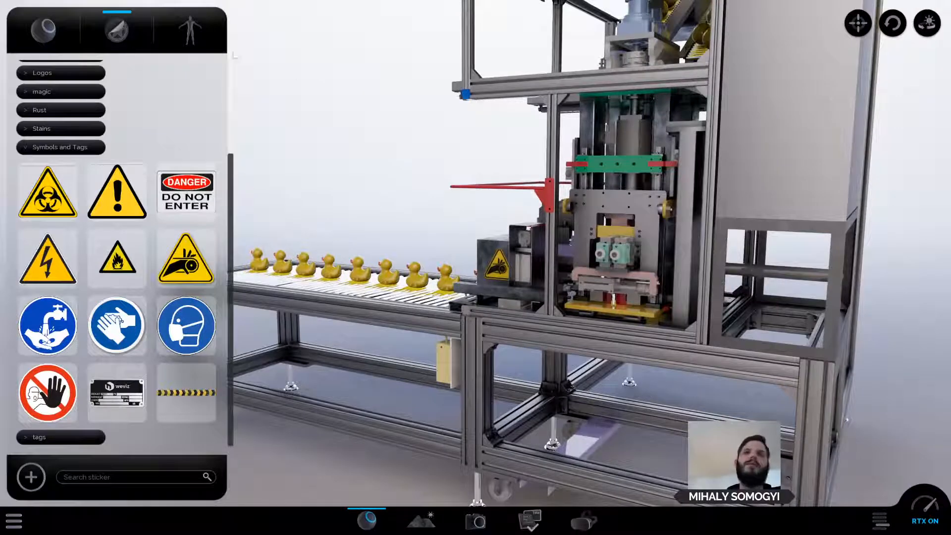
click(43, 30)
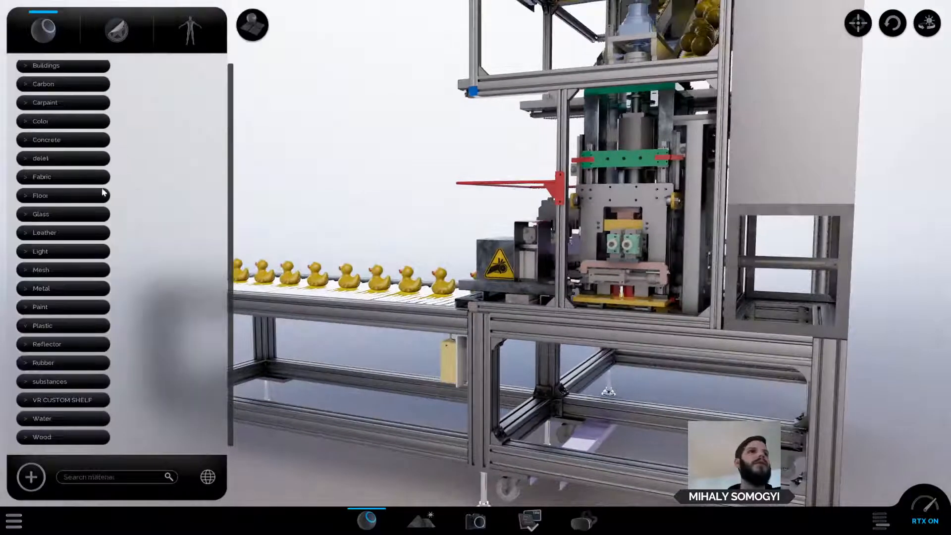
scroll(68, 153, up, 1)
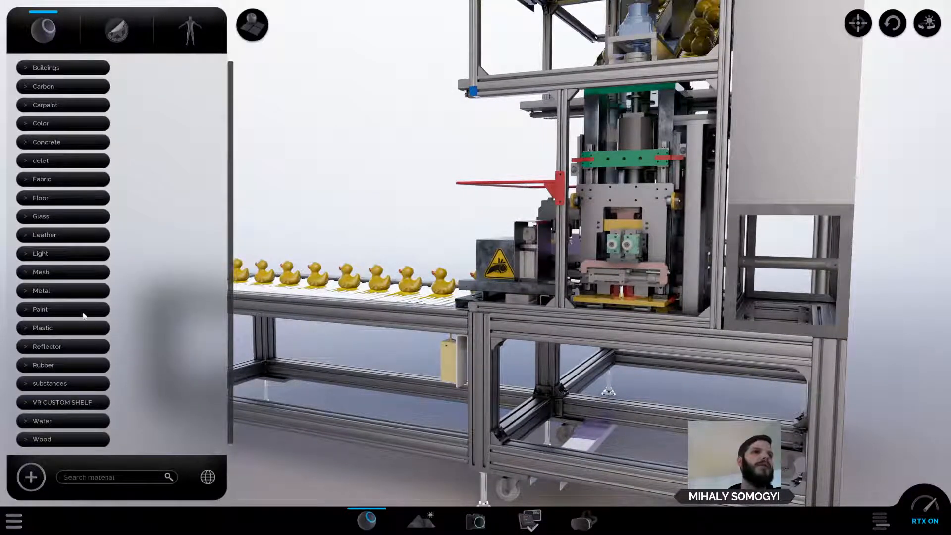
click(74, 297)
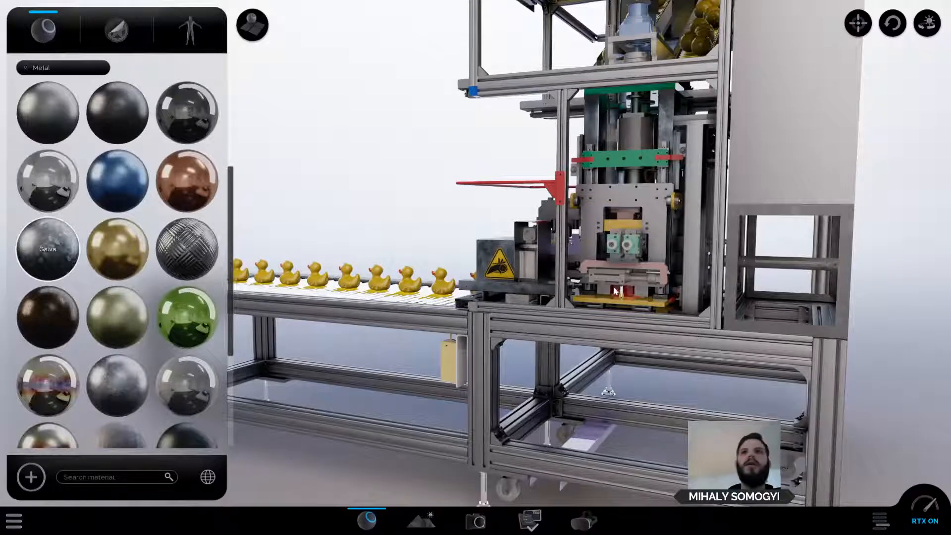
drag(653, 226, 653, 227)
drag(641, 192, 110, 300)
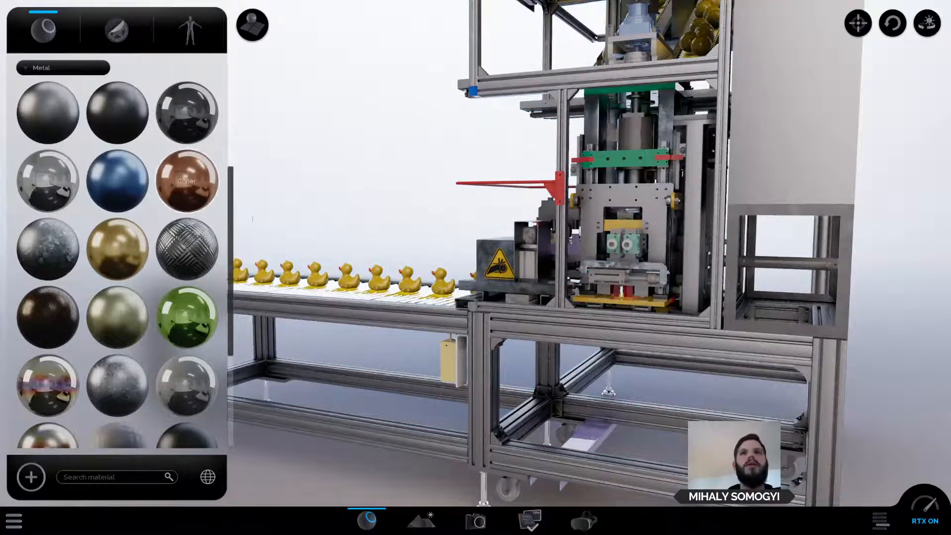
Recolour the press parts with copper on the twin green blocks, blue metal on the green plates and Galva on the yellow parts.
drag(186, 181, 637, 253)
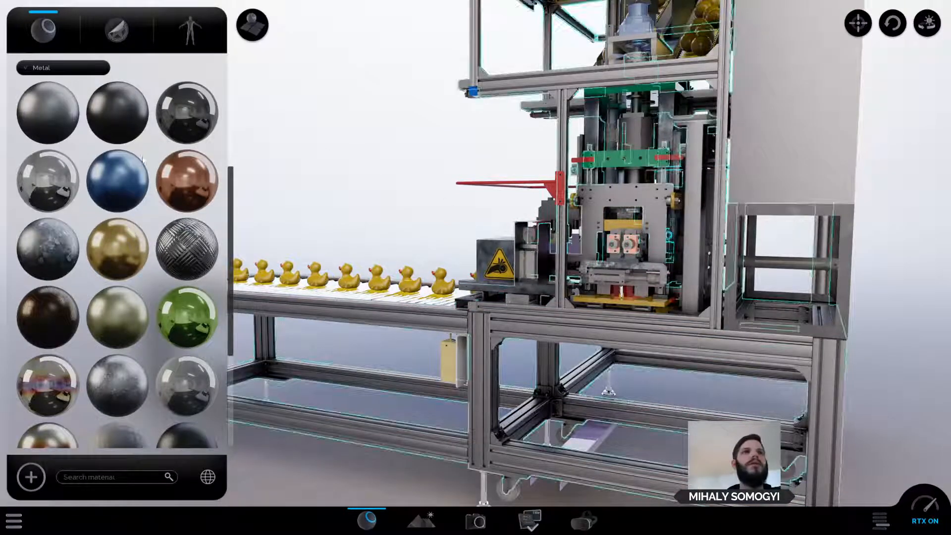
drag(609, 179, 612, 164)
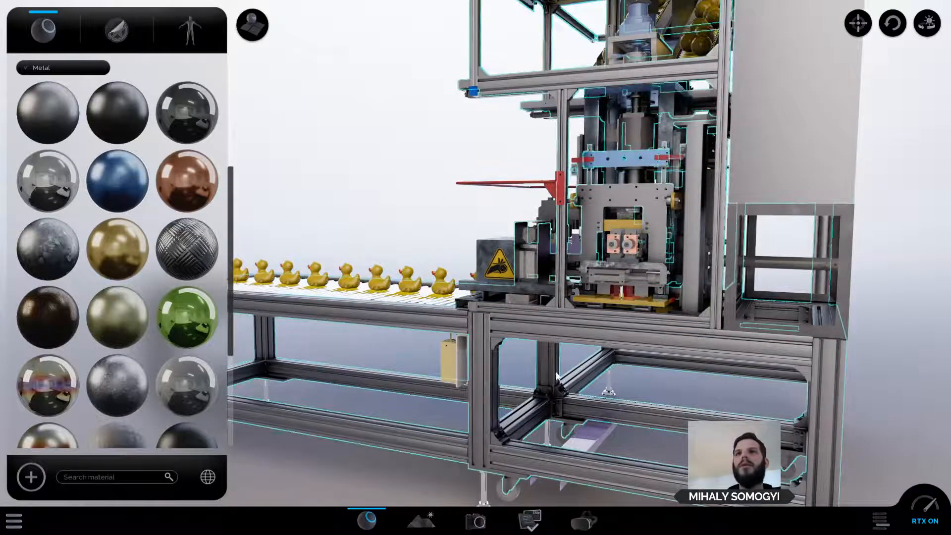
drag(49, 263, 900, 317)
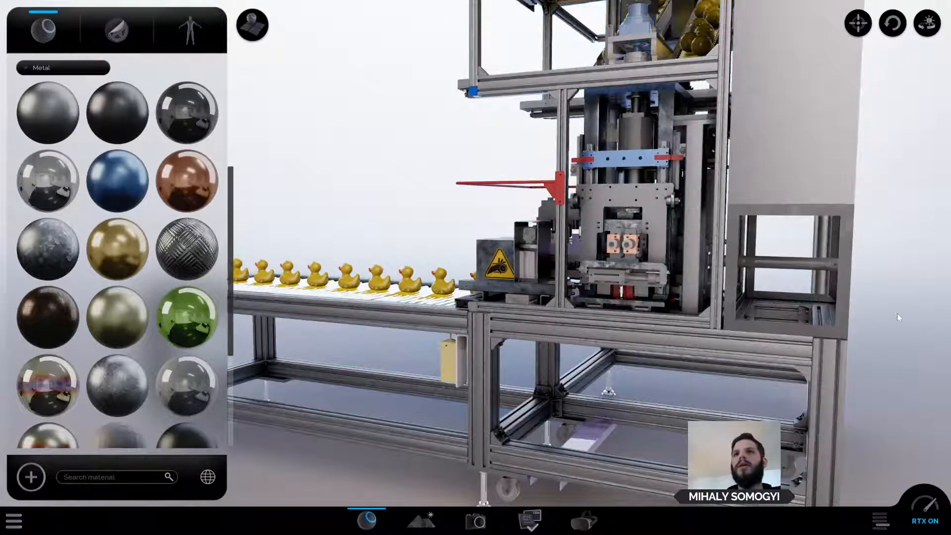
Apply the blue metal to the yellow box hanging under the frame beside the conveyor.
middle_drag(347, 164, 584, 446)
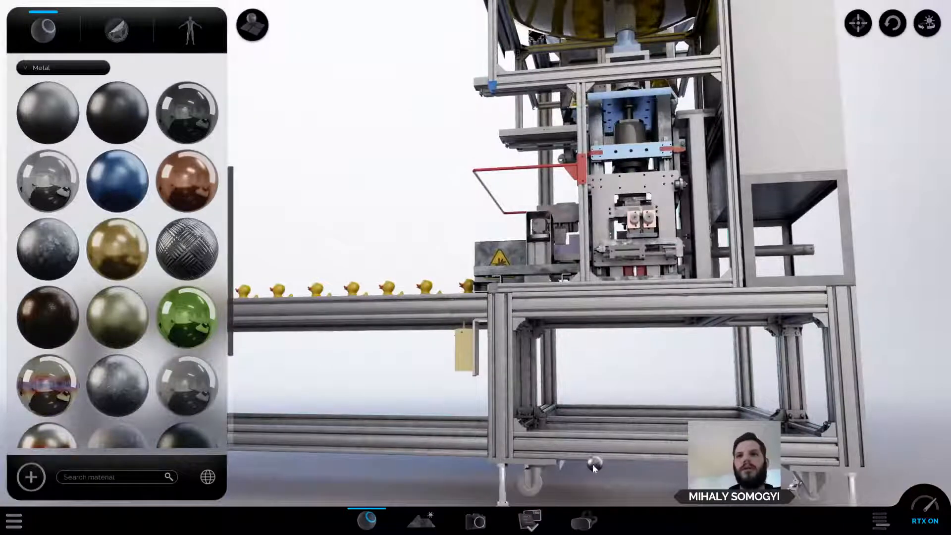
scroll(566, 415, down, 5)
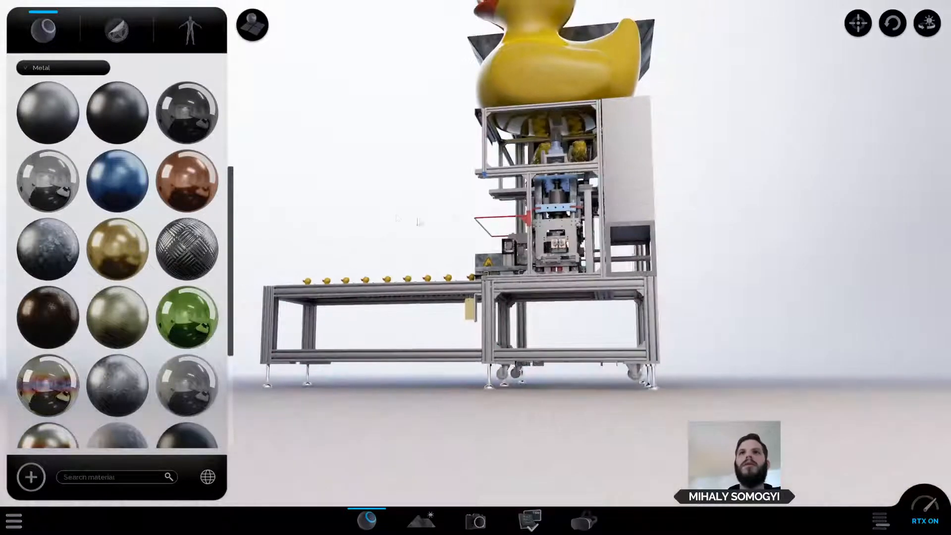
middle_drag(418, 221, 455, 234)
middle_drag(701, 265, 784, 323)
scroll(705, 274, down, 2)
middle_drag(701, 325, 760, 299)
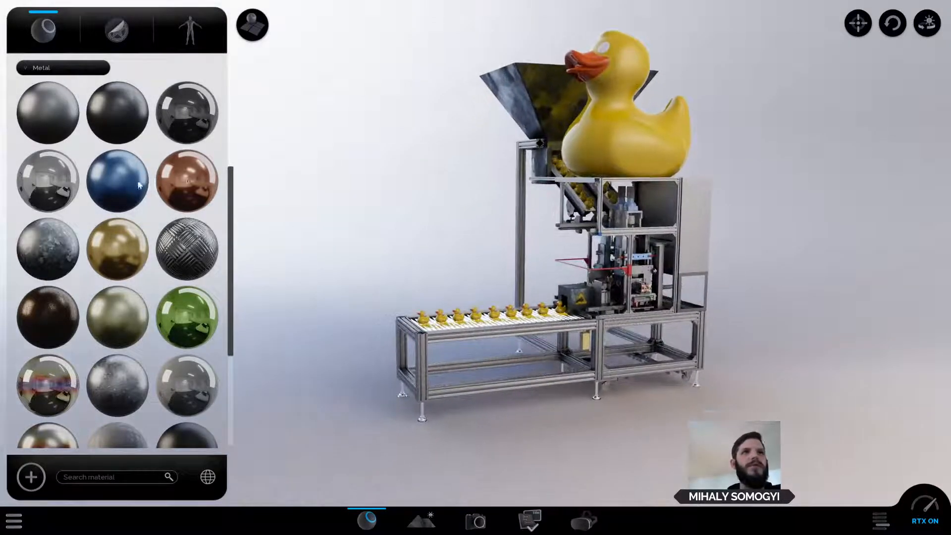
click(628, 344)
drag(629, 349, 586, 345)
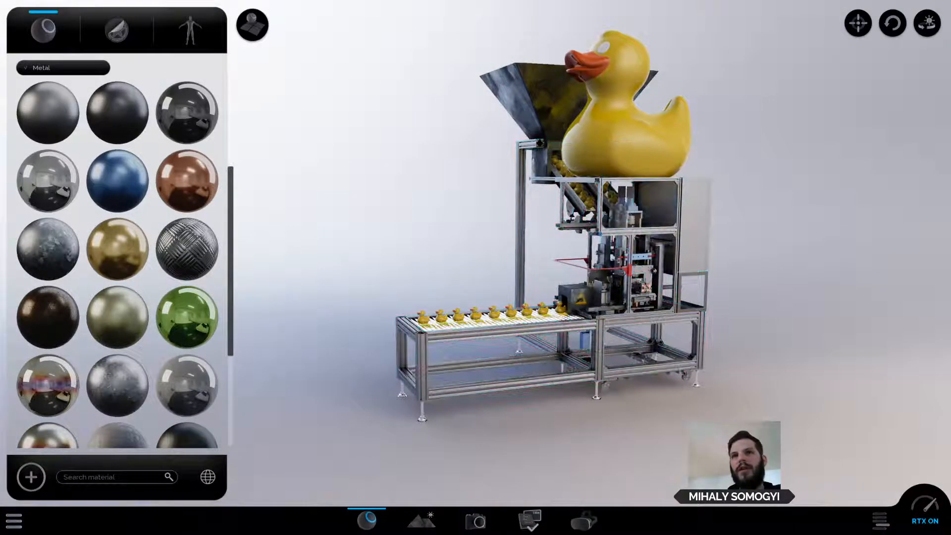
drag(641, 371, 715, 317)
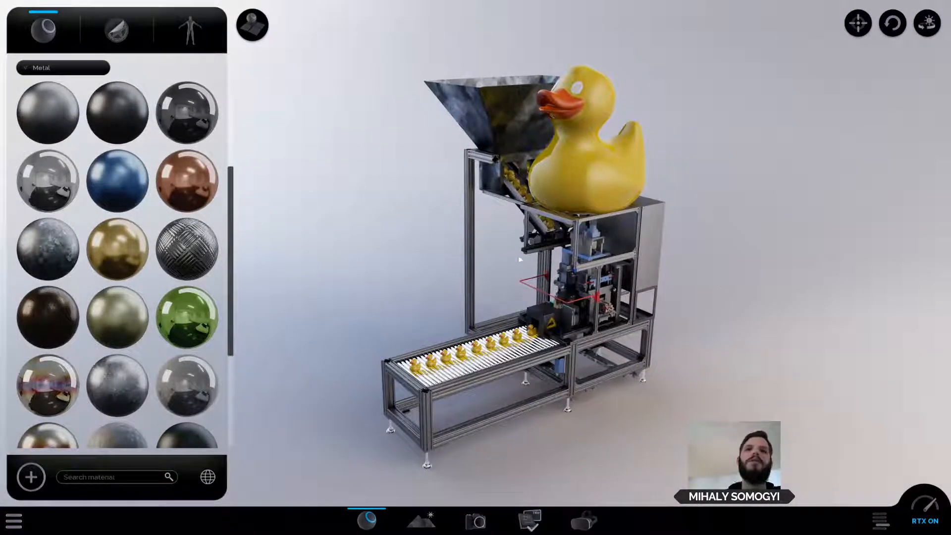
Place the man in the dark suit and the woman in the white top on the floor beside the conveyor.
click(191, 30)
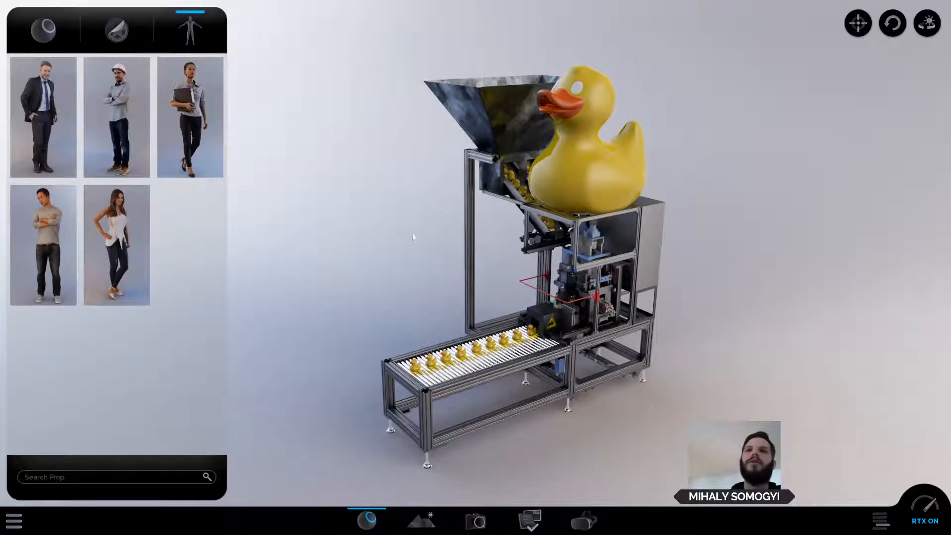
drag(357, 240, 532, 210)
middle_drag(533, 211, 619, 213)
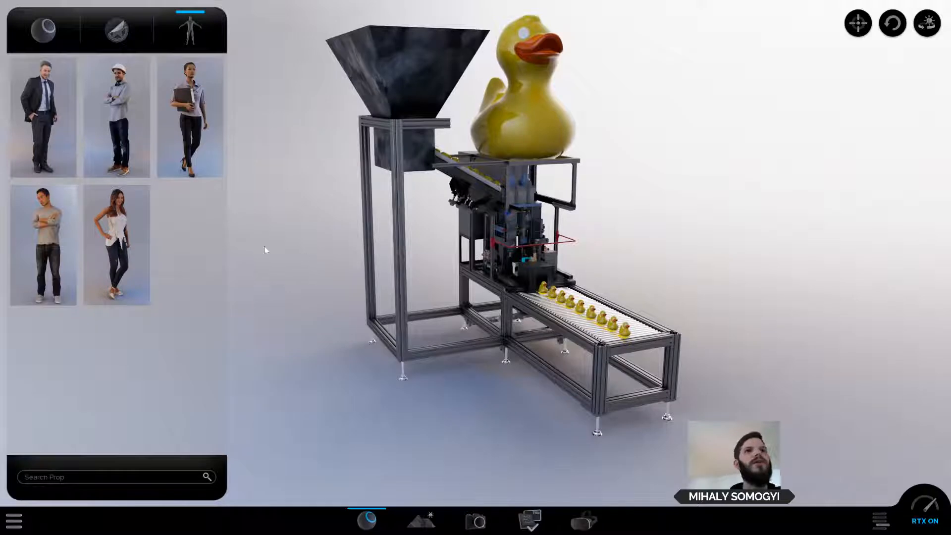
drag(265, 250, 681, 342)
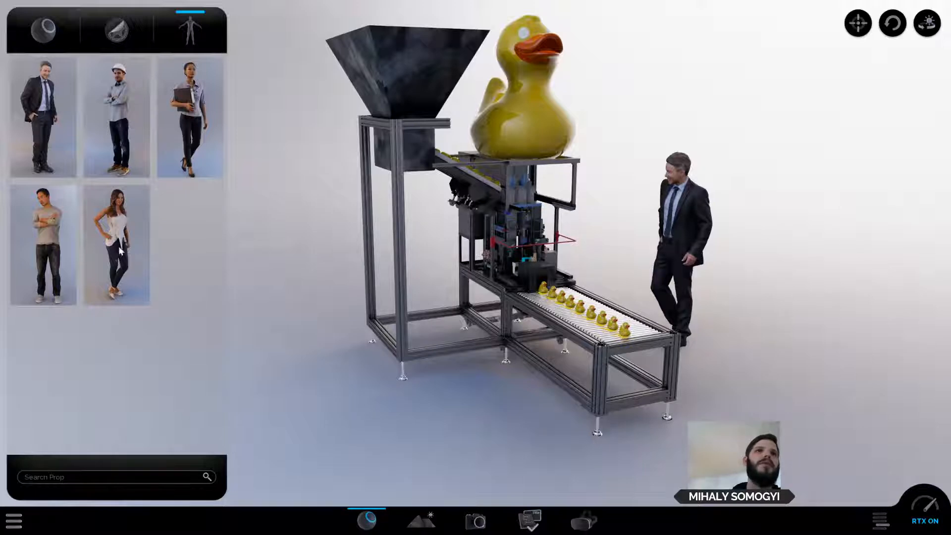
drag(120, 251, 632, 308)
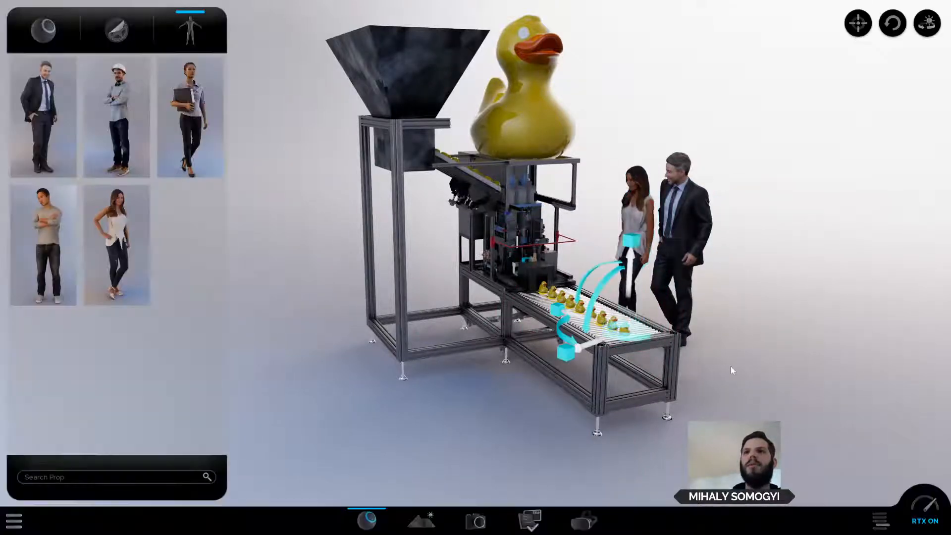
click(731, 369)
Move the suited man away from the woman towards the free end of the conveyor.
middle_drag(750, 287, 762, 289)
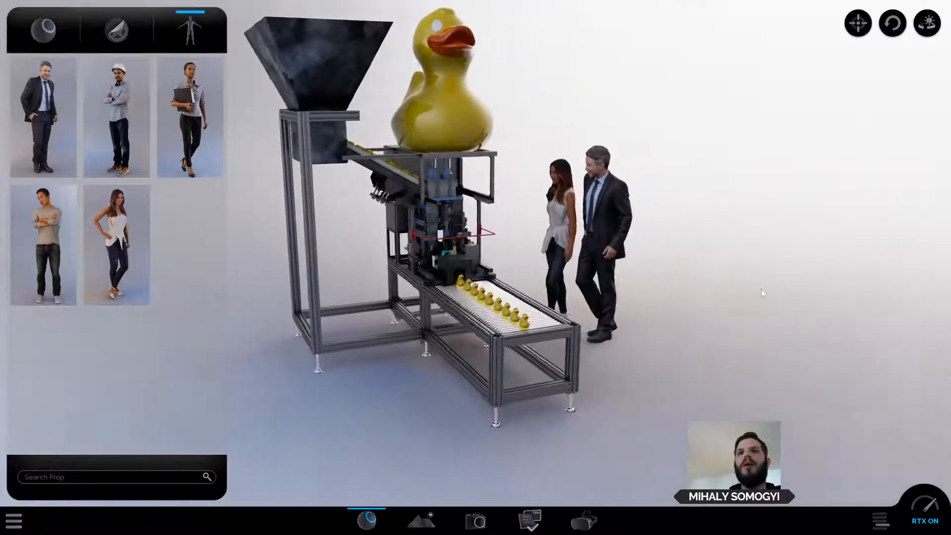
scroll(762, 290, up, 5)
drag(762, 289, 786, 311)
drag(648, 350, 637, 212)
click(637, 212)
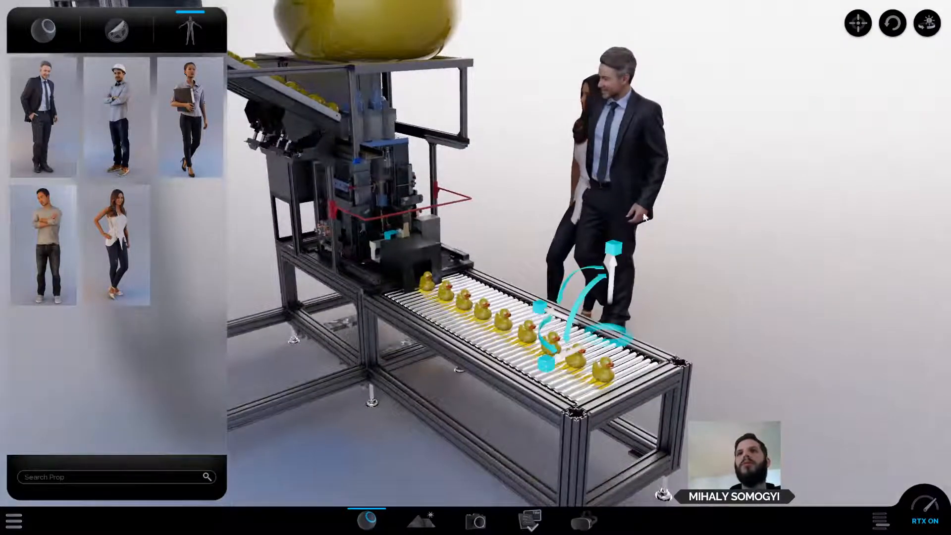
drag(626, 346, 758, 391)
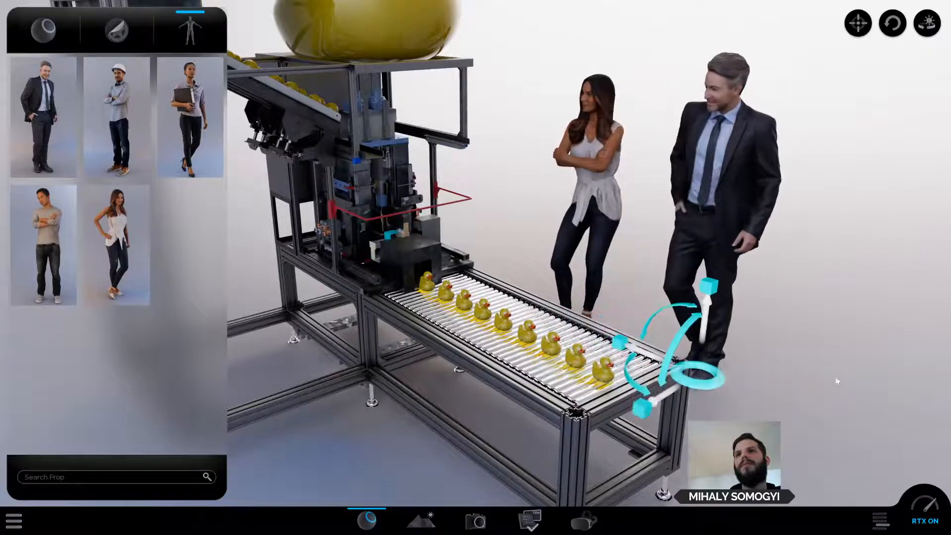
click(836, 380)
Delete the suited man and the woman from the scene.
drag(809, 358, 748, 354)
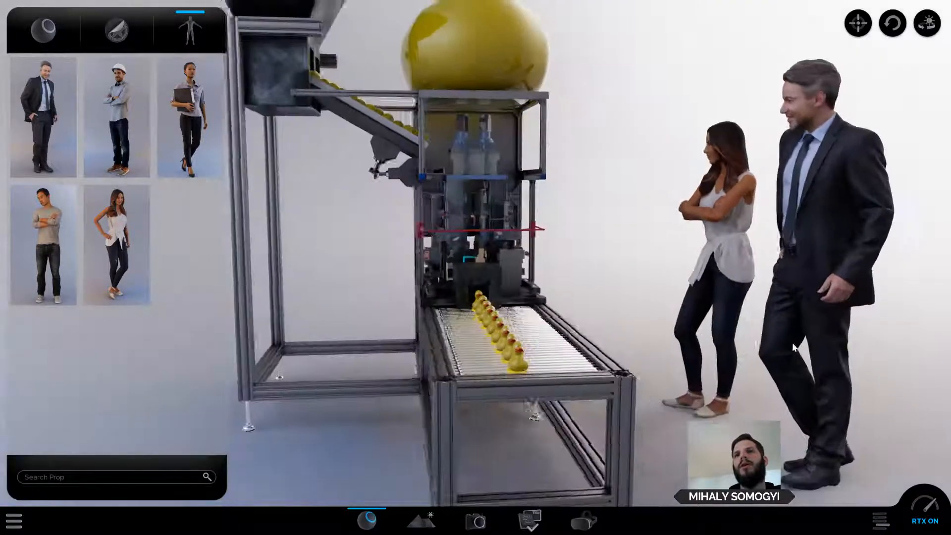
scroll(812, 352, down, 2)
drag(811, 353, 552, 418)
scroll(612, 382, down, 3)
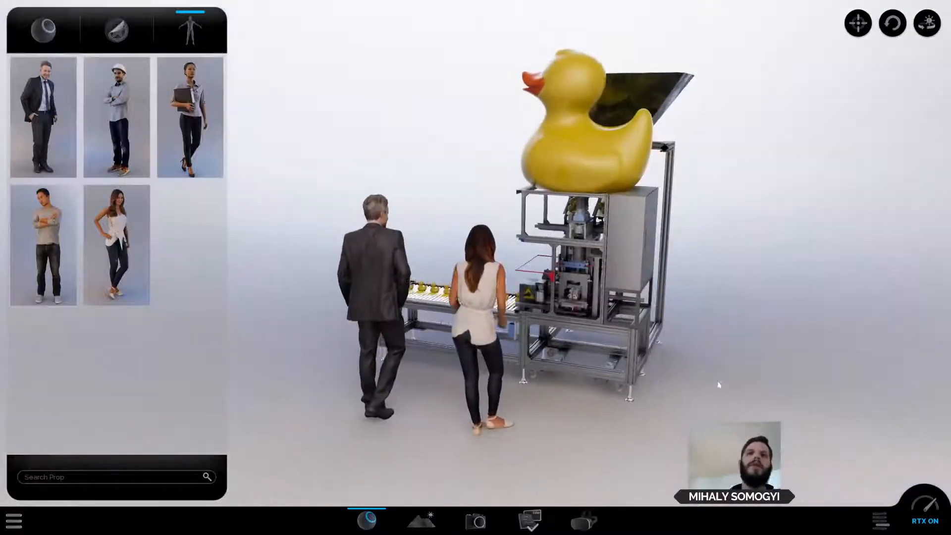
drag(419, 433, 619, 248)
click(628, 246)
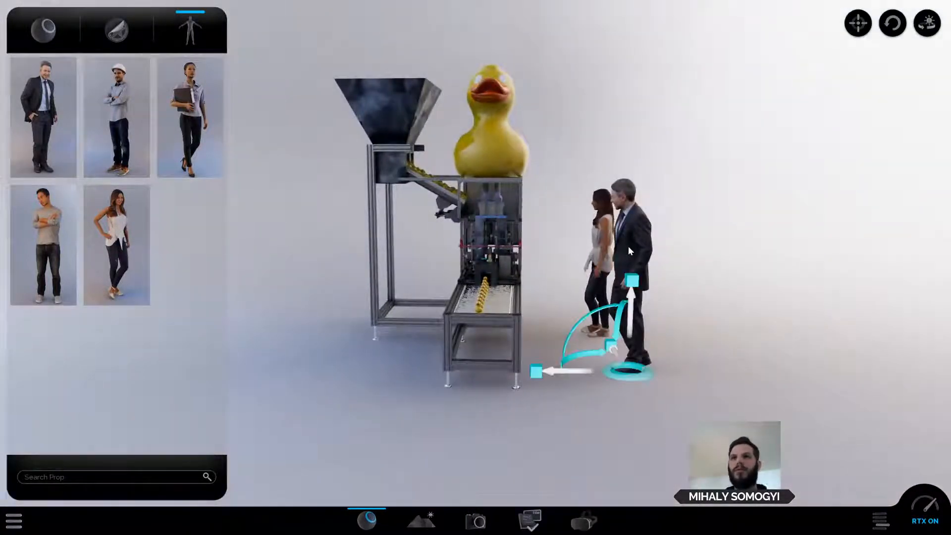
key(Delete)
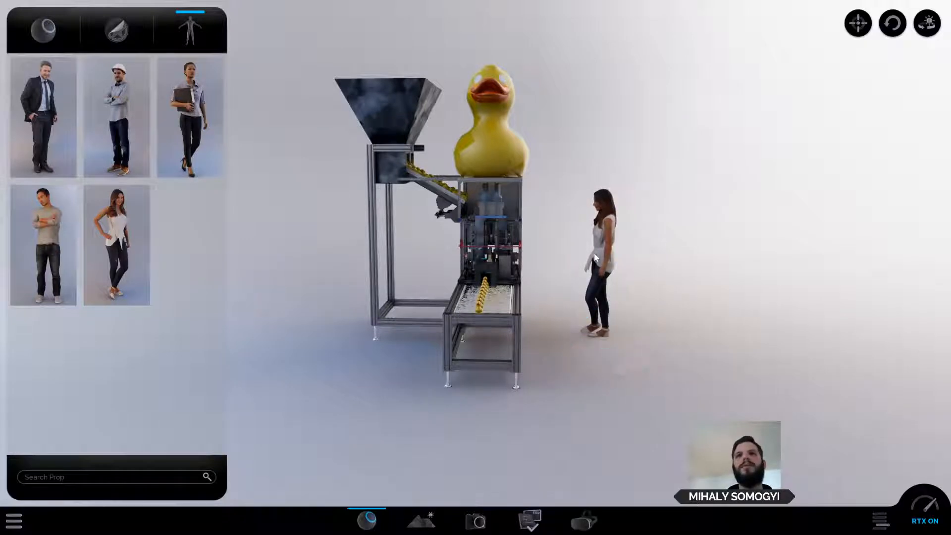
click(595, 256)
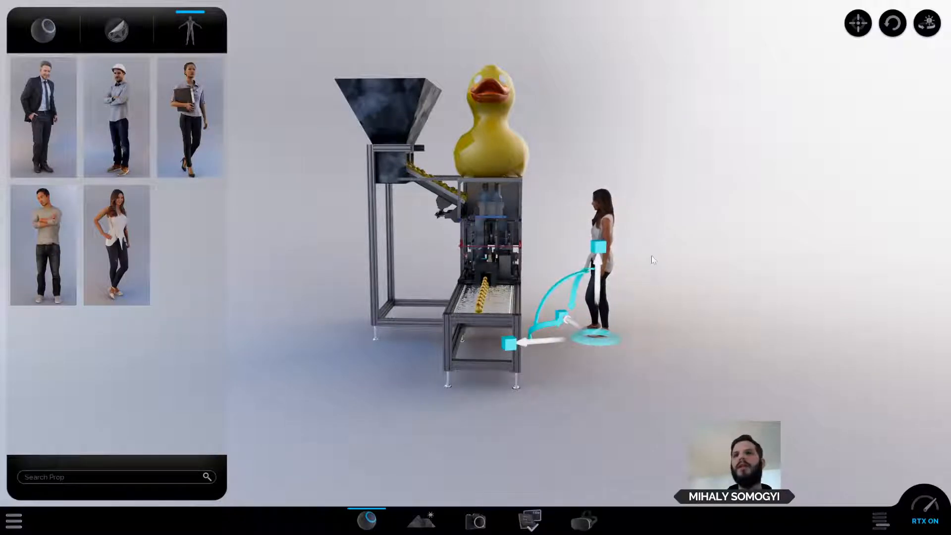
key(Delete)
Show the tree view and close the library of materials, stickers and people props.
click(877, 522)
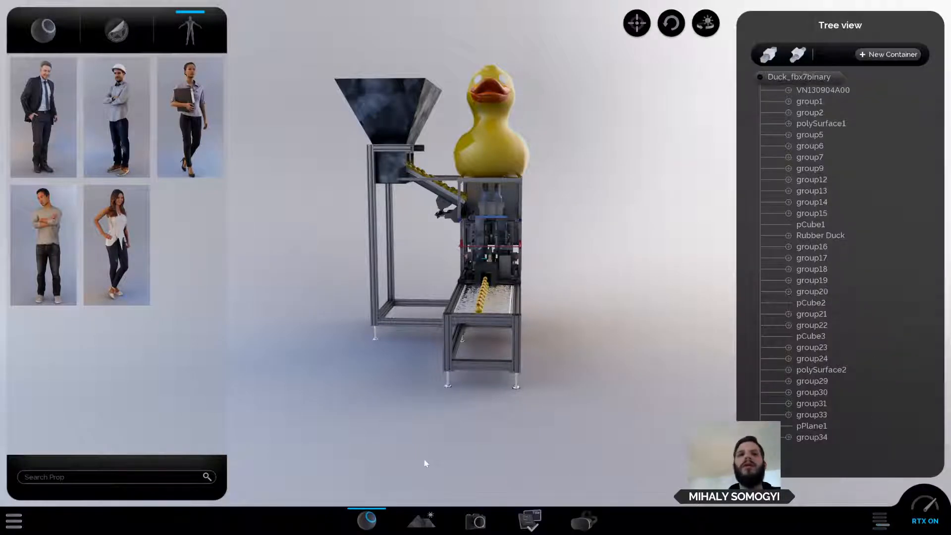
click(368, 527)
drag(593, 409, 626, 349)
scroll(629, 347, up, 5)
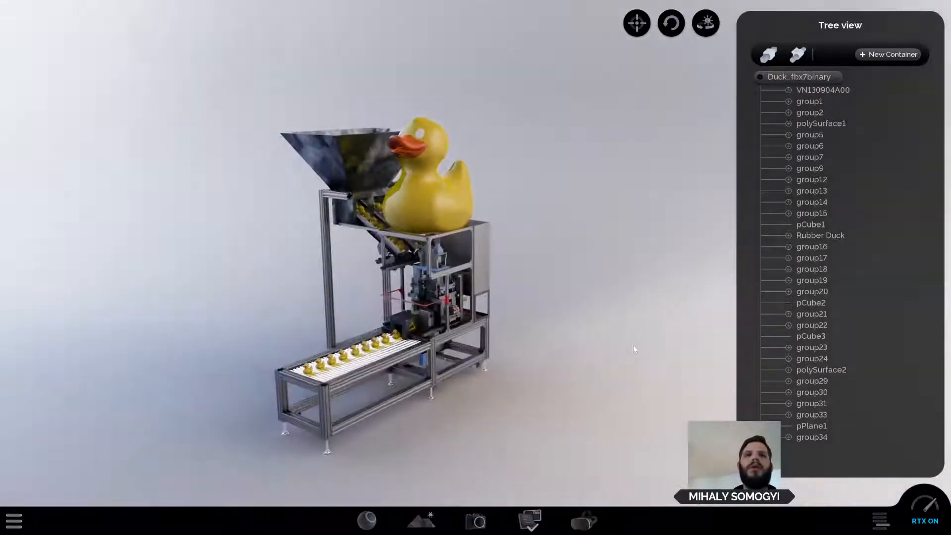
scroll(660, 322, down, 3)
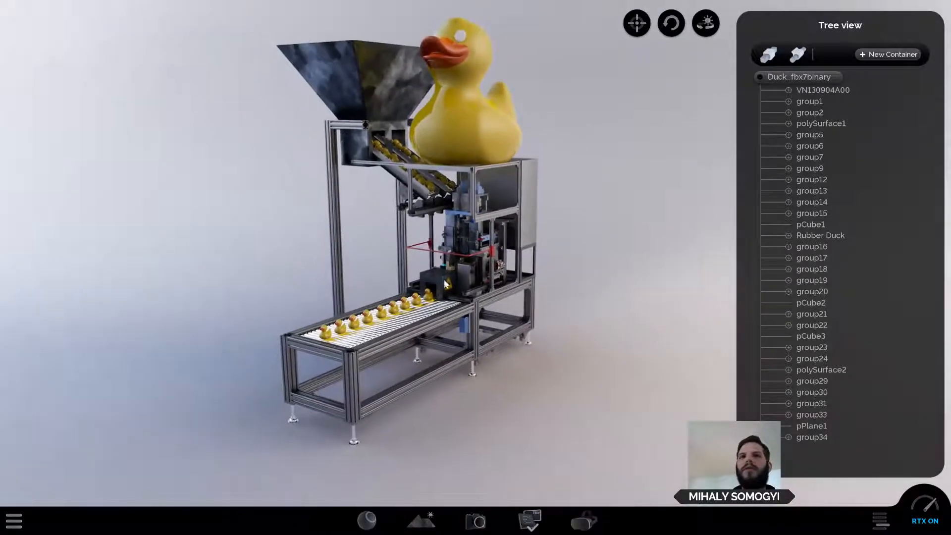
click(440, 284)
click(637, 272)
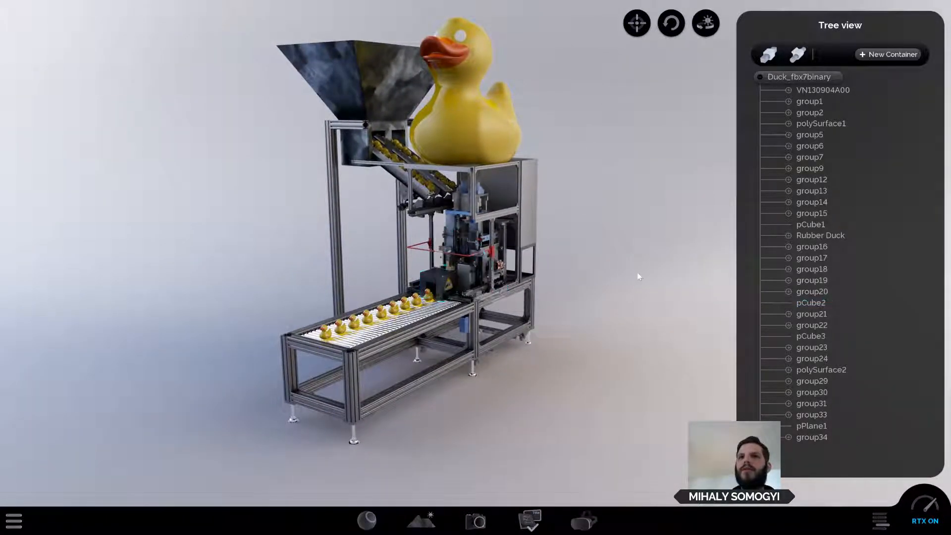
Try moving the horizontal frame rail below the press out of the machine, undo the move and clear the selection.
drag(637, 272, 606, 354)
click(577, 308)
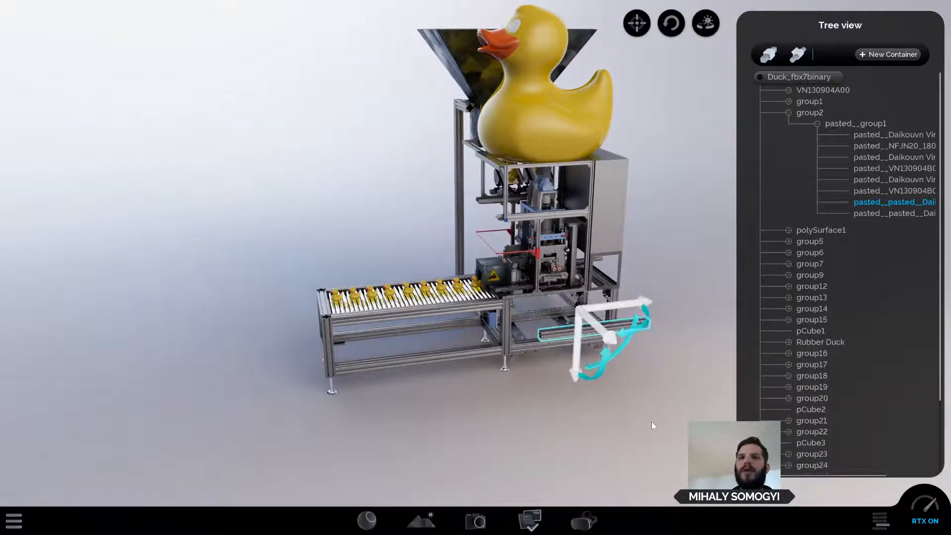
key(ctrl+z)
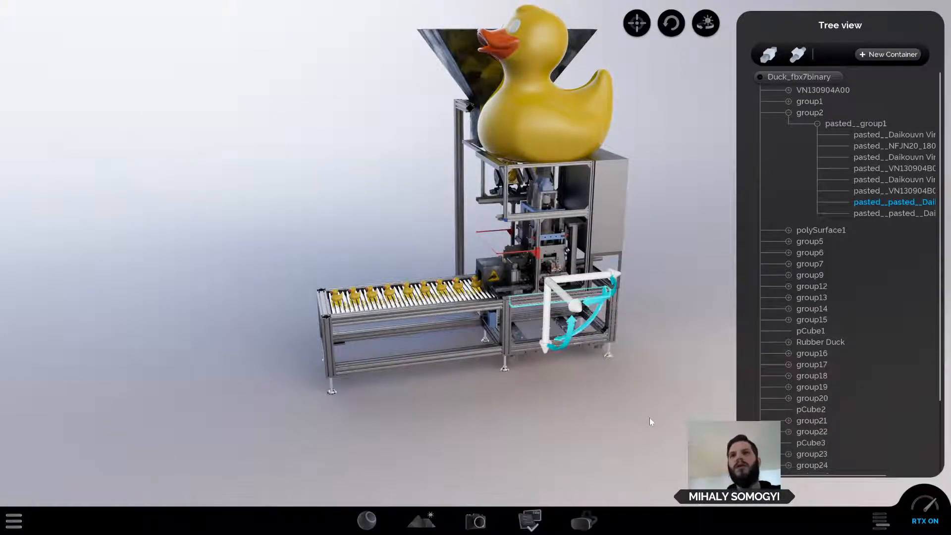
click(655, 402)
drag(656, 404, 583, 447)
scroll(614, 418, up, 3)
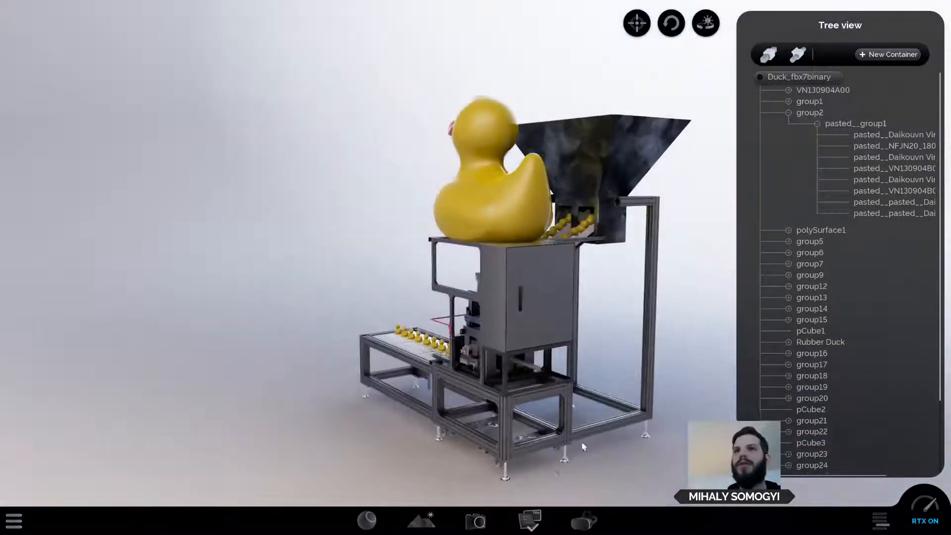
Examine the duck machine from its conveyor side and back, with the tree view shown and hidden.
drag(565, 483, 630, 451)
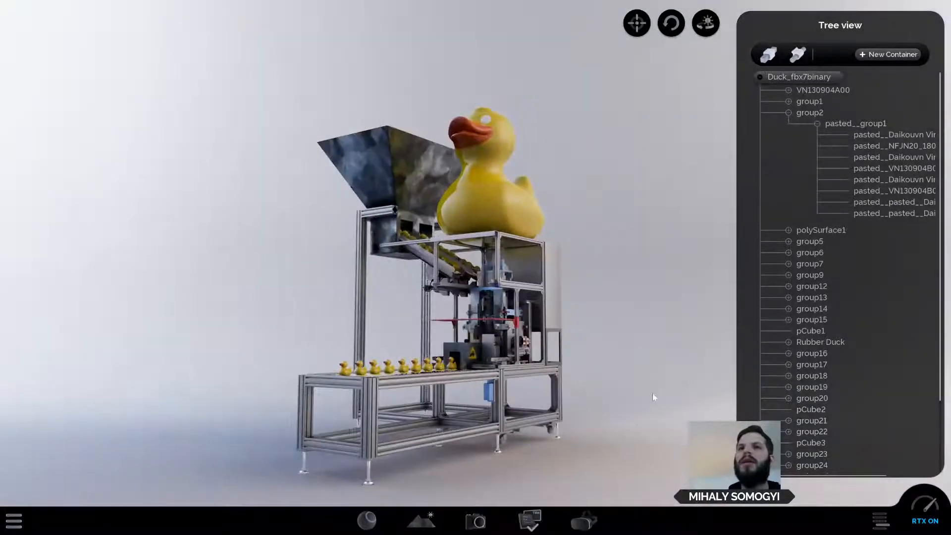
click(885, 522)
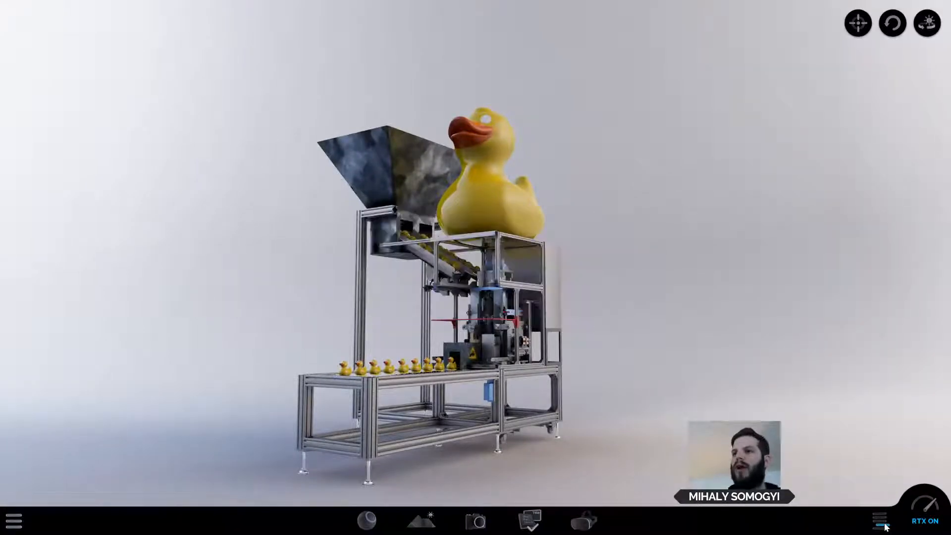
click(884, 521)
mouse_move(659, 383)
mouse_down()
mouse_move(668, 379)
mouse_move(652, 380)
mouse_up()
scroll(664, 384, down, 3)
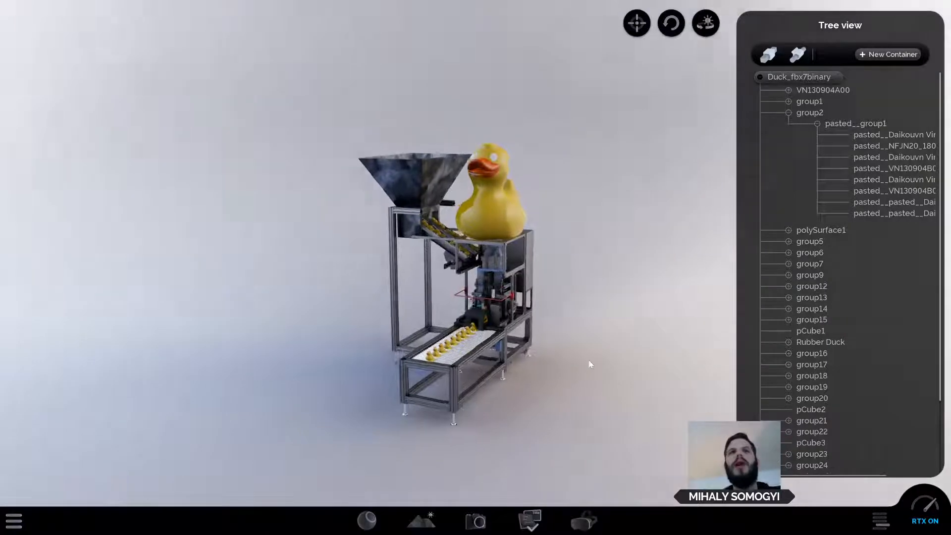
drag(588, 361, 622, 359)
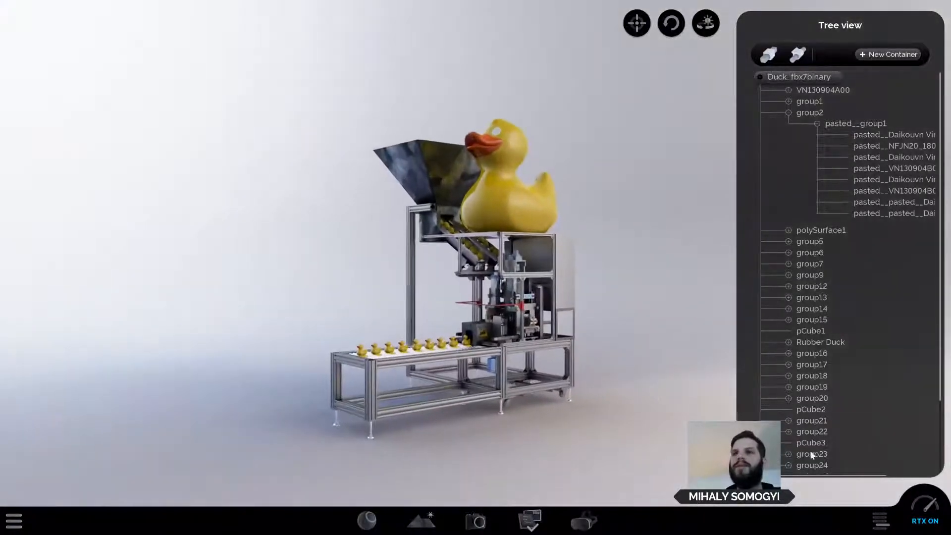
click(882, 527)
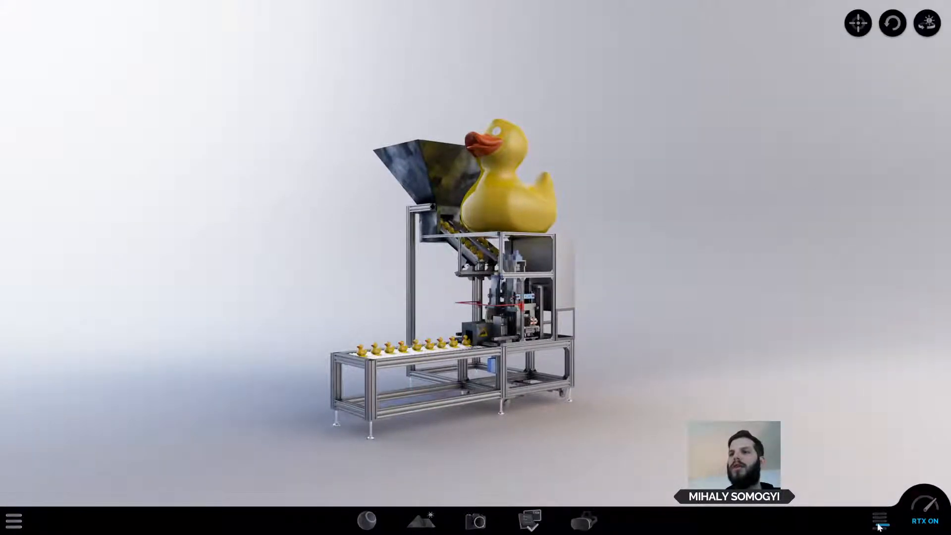
drag(655, 394, 545, 382)
scroll(666, 396, up, 3)
scroll(667, 382, down, 3)
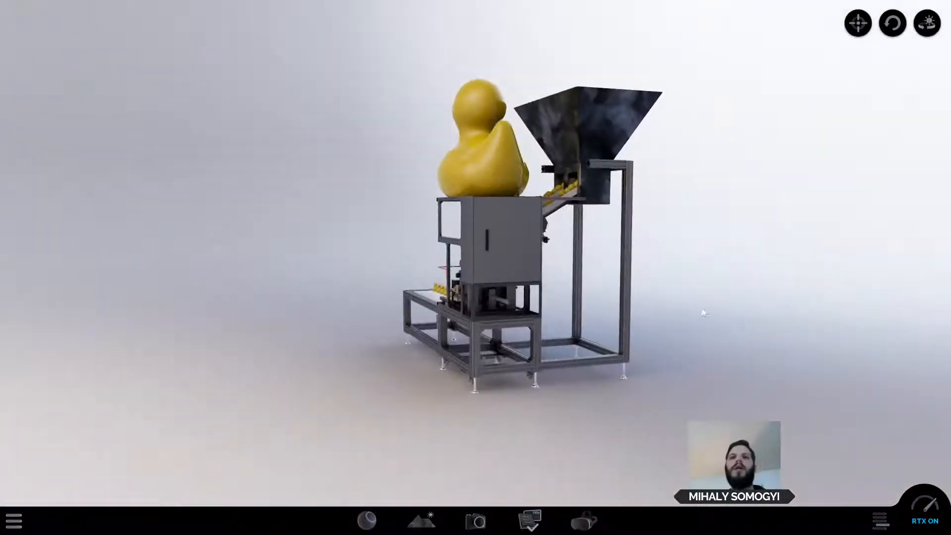
Show the tree view and select the small rubber duck at the free end of the conveyor.
click(881, 525)
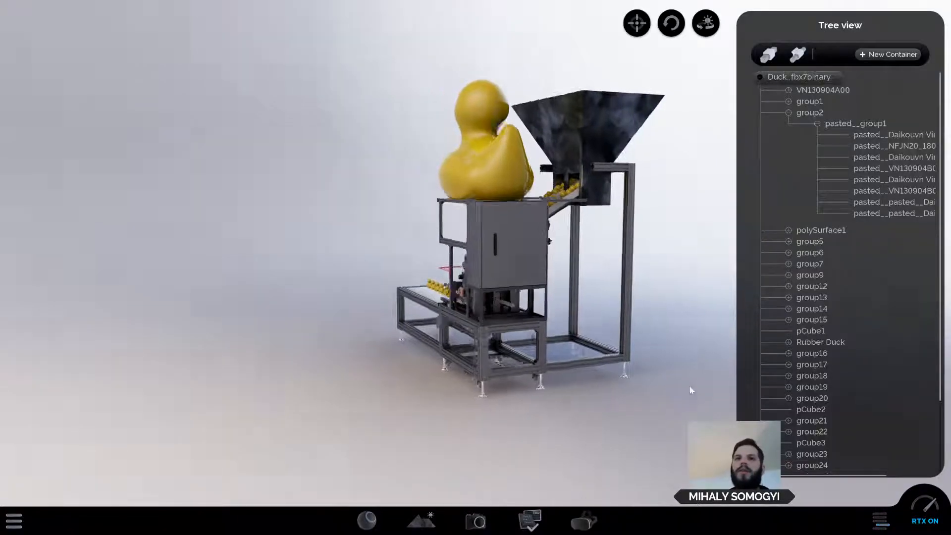
drag(688, 391, 259, 242)
scroll(358, 240, up, 2)
scroll(318, 240, up, 3)
middle_drag(293, 242, 335, 238)
scroll(305, 250, up, 3)
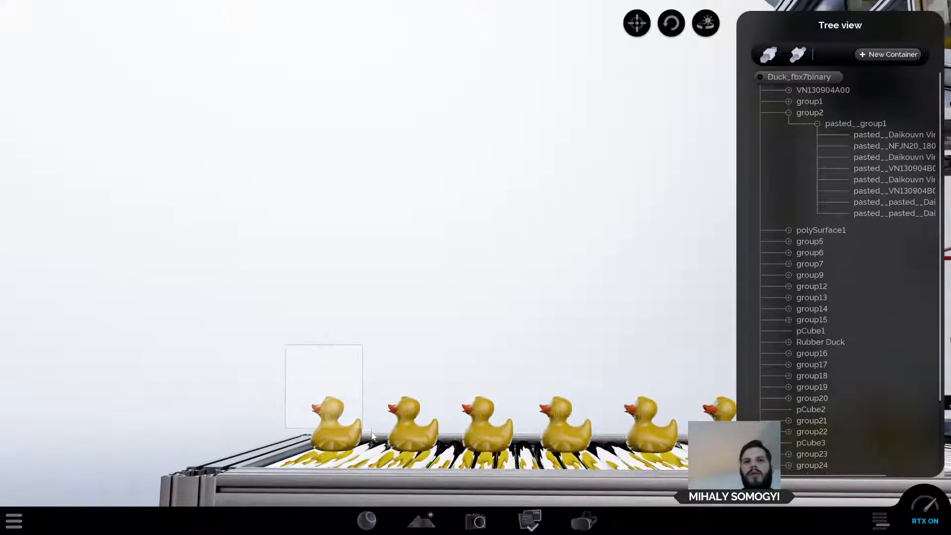
drag(372, 435, 373, 435)
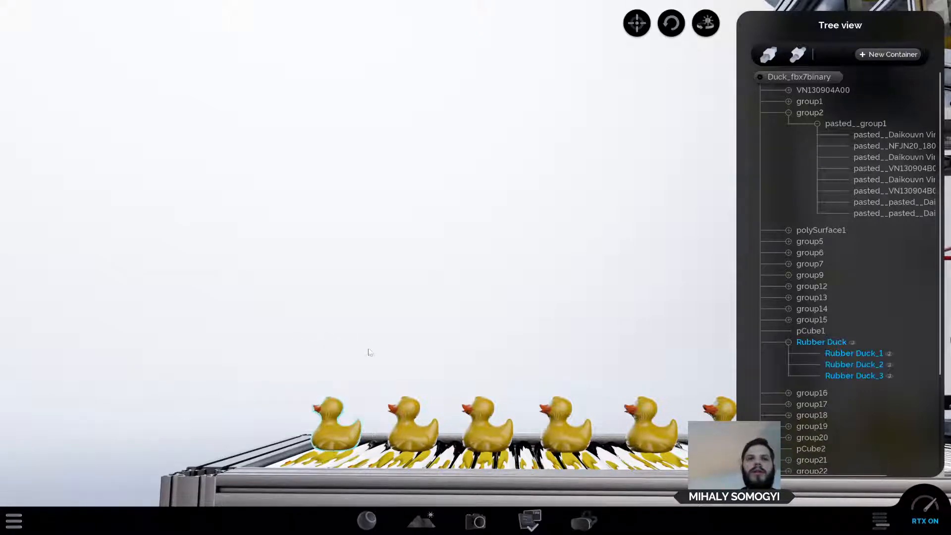
mouse_move(369, 349)
right_down()
mouse_move(378, 353)
mouse_move(373, 343)
right_up()
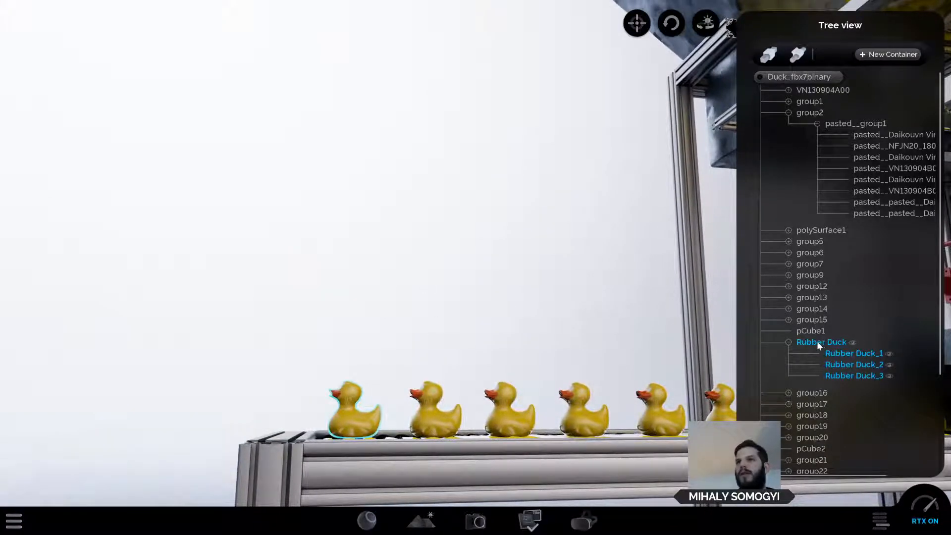
Toggle the Rubber Duck group's visibility off and on several times, leaving it visible.
click(852, 342)
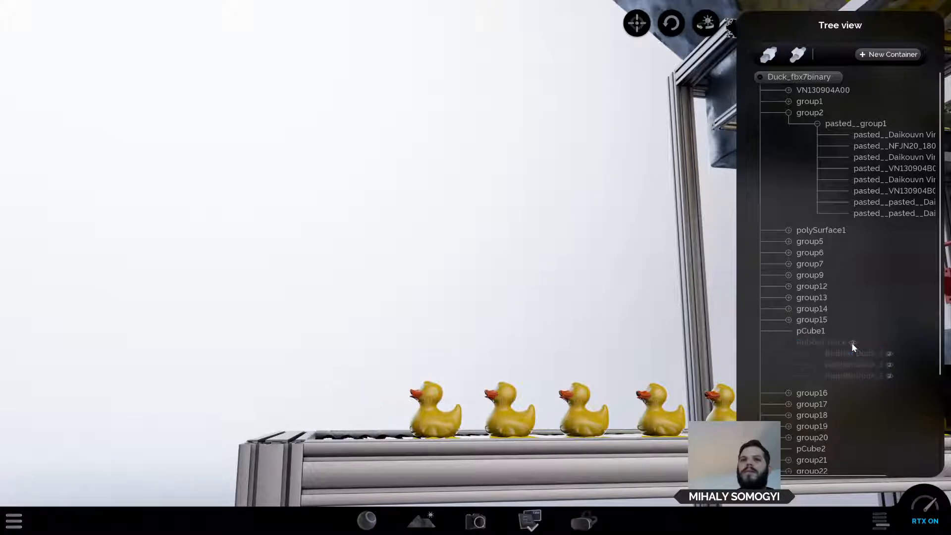
click(852, 343)
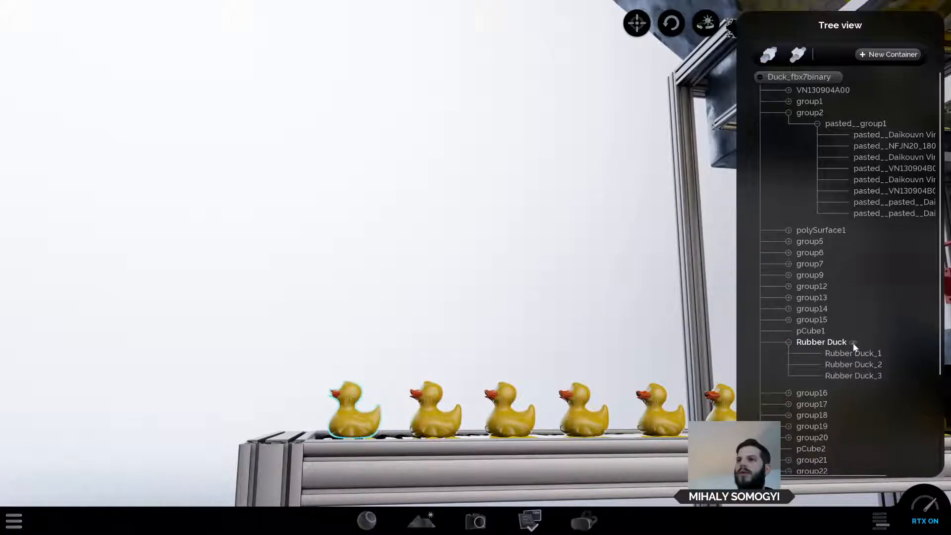
click(852, 343)
click(852, 342)
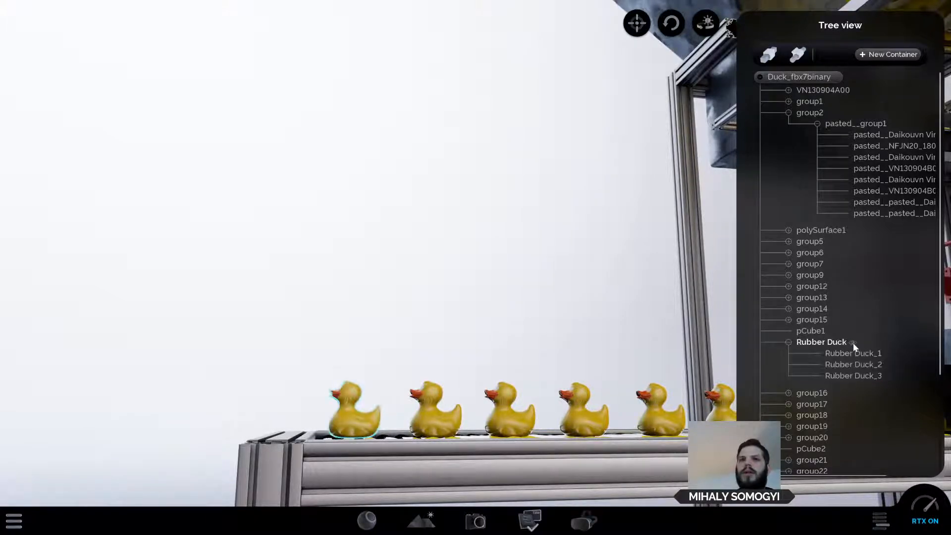
click(852, 343)
click(853, 343)
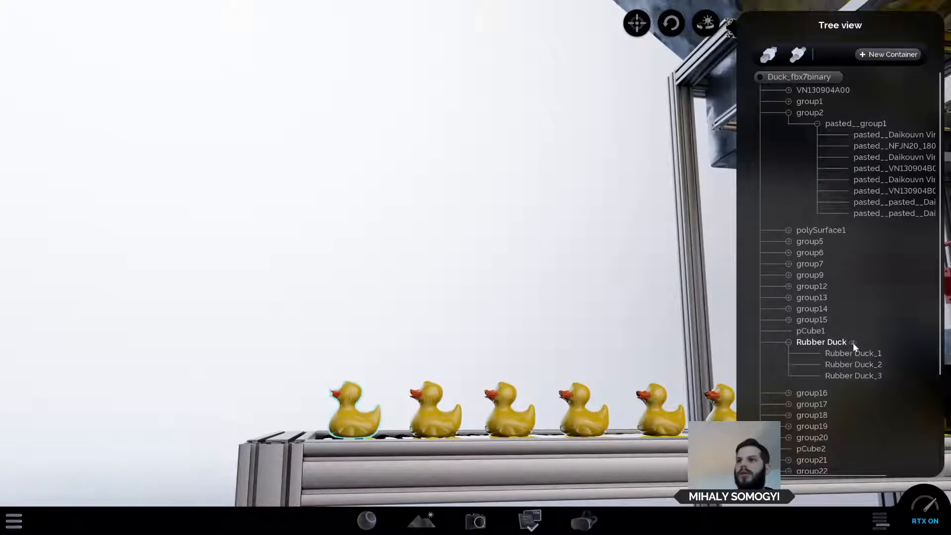
click(853, 343)
click(853, 343)
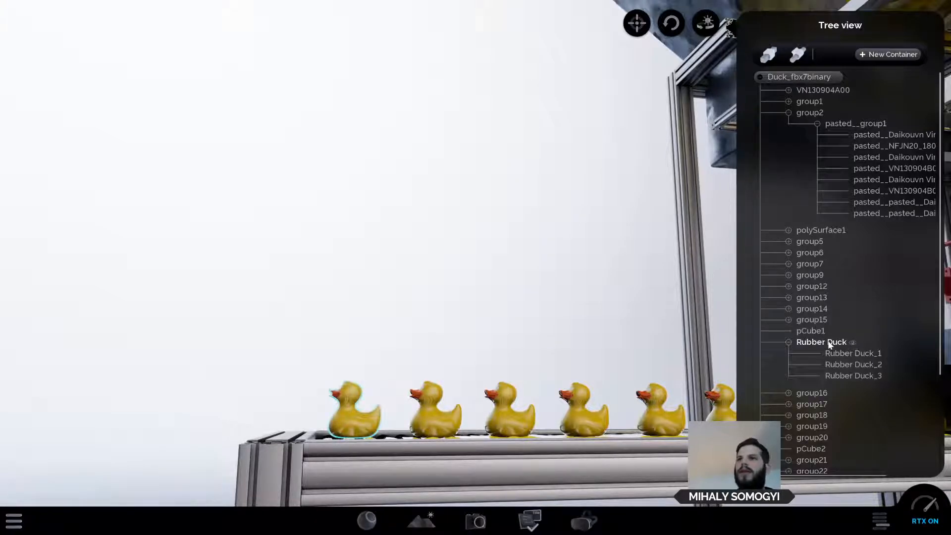
Convert the Rubber Duck group to a child, clear the selection and hide the tree view.
right_click(832, 345)
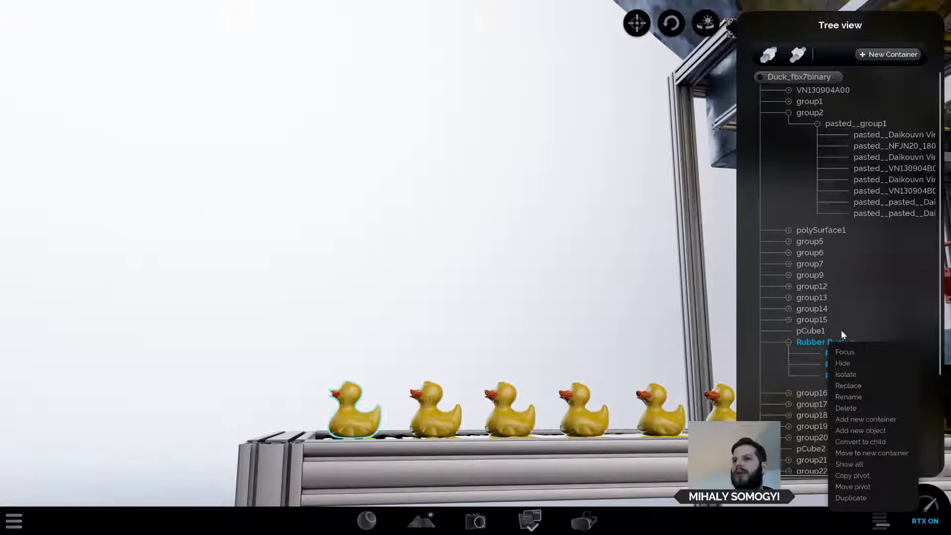
click(878, 442)
scroll(250, 265, down, 4)
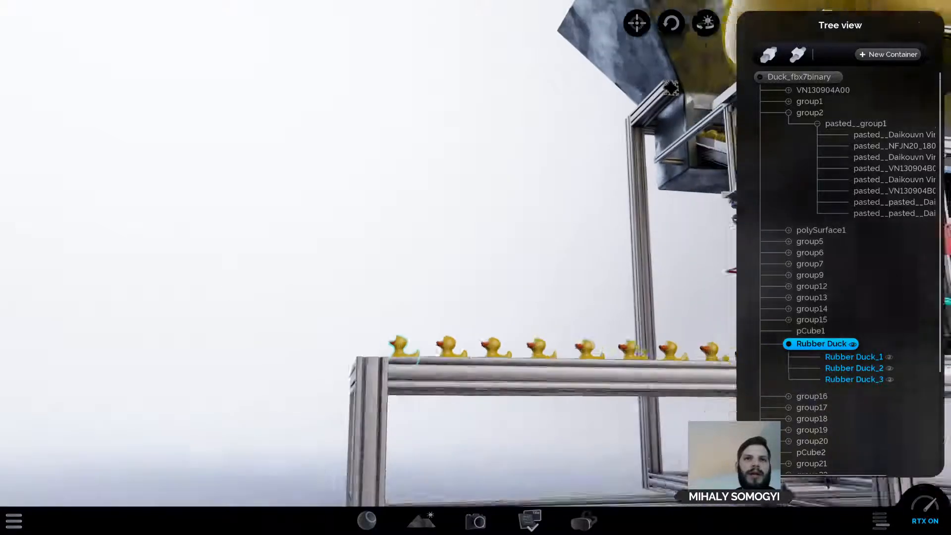
drag(249, 266, 588, 310)
click(585, 288)
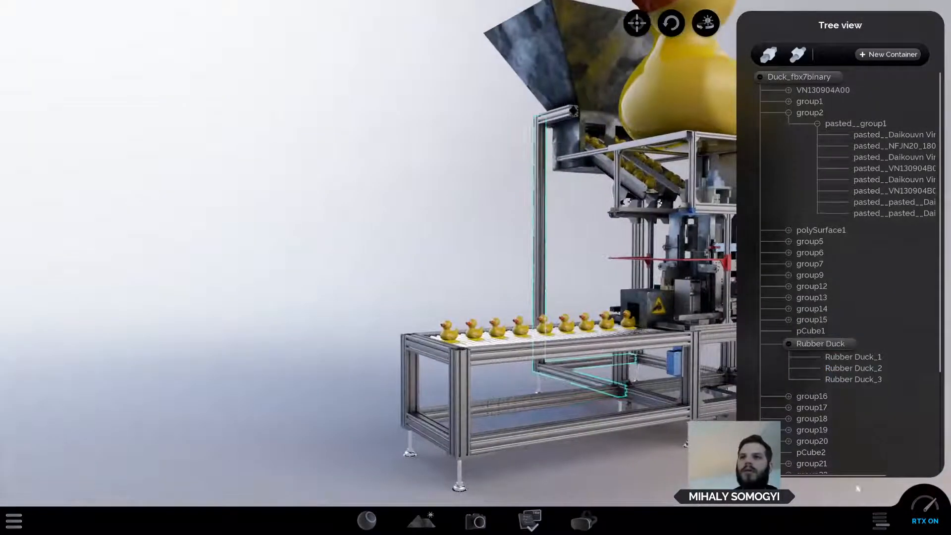
click(882, 522)
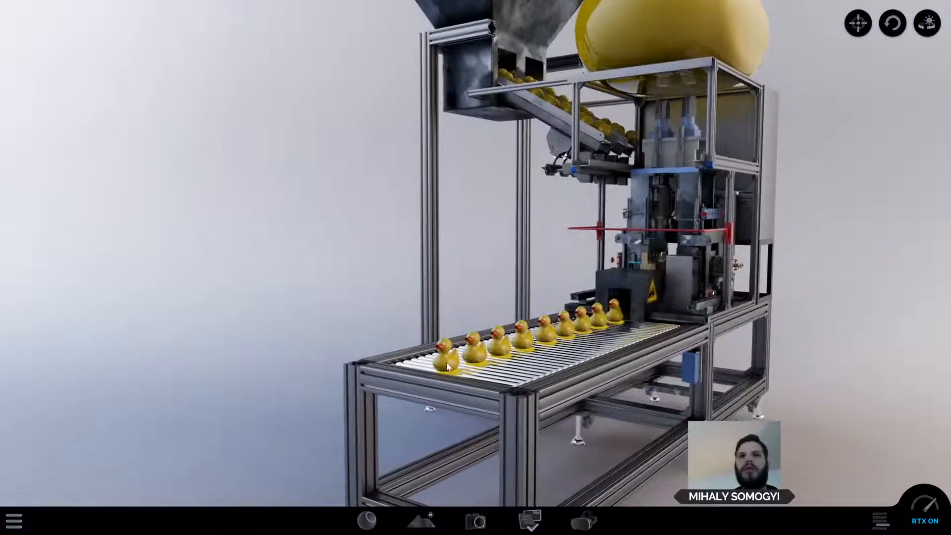
Open the environment library, select the end duck to examine its gizmo around the machine, and clear the selection.
click(420, 522)
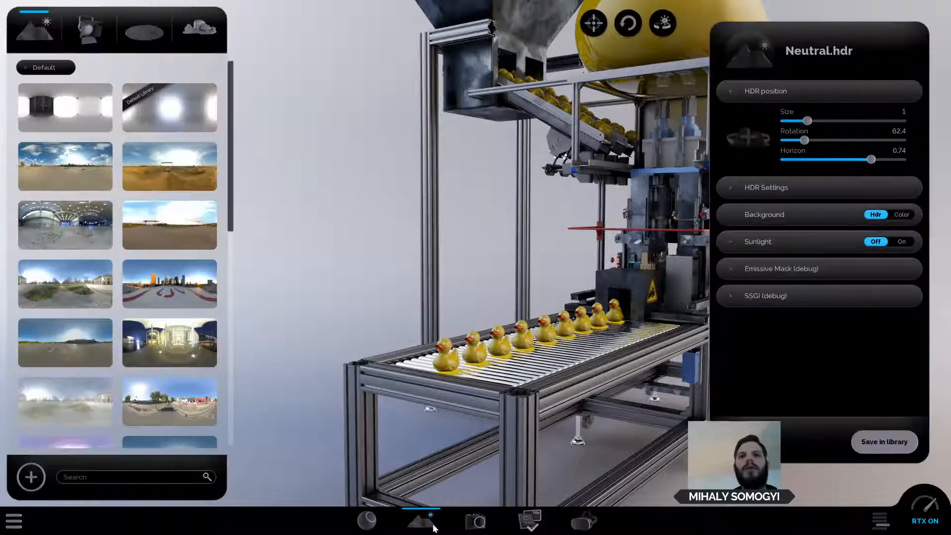
click(453, 362)
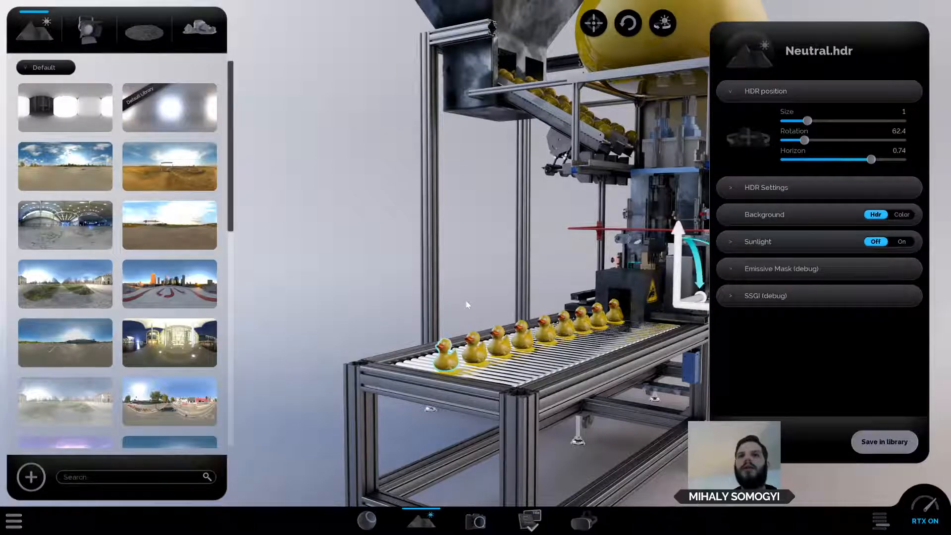
scroll(466, 304, down, 3)
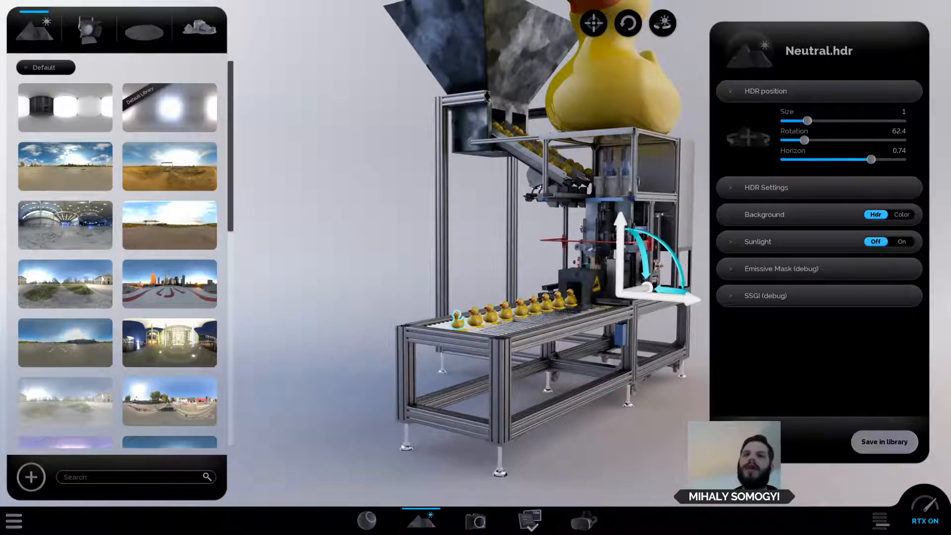
middle_drag(658, 423, 650, 425)
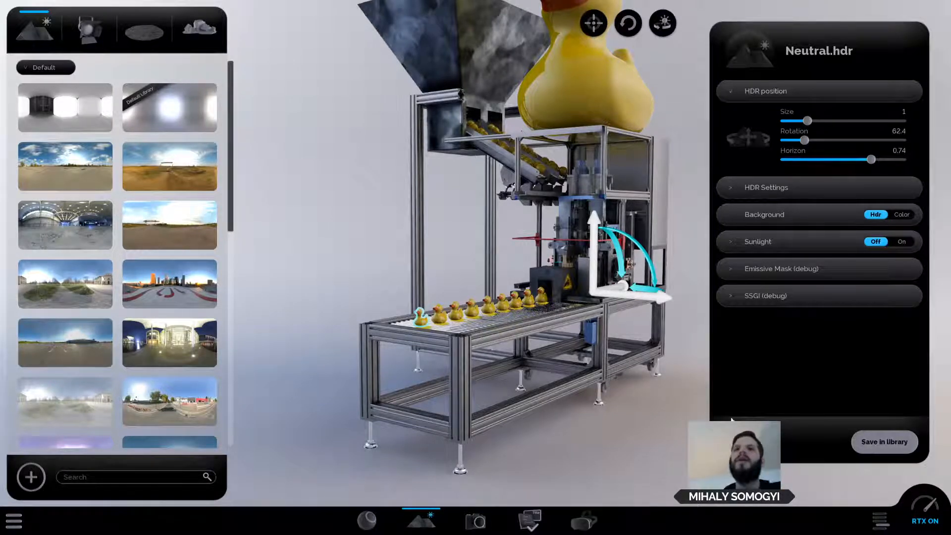
scroll(544, 440, up, 5)
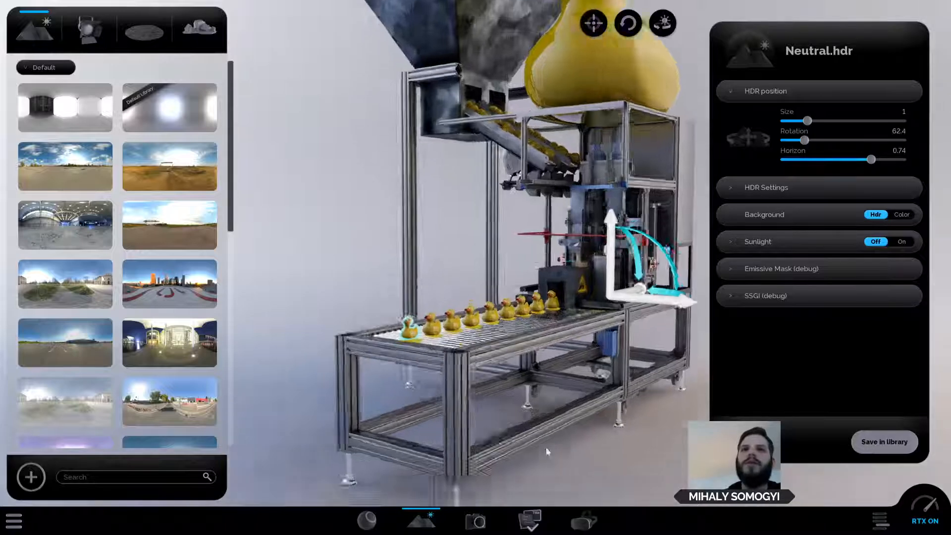
drag(561, 448, 397, 248)
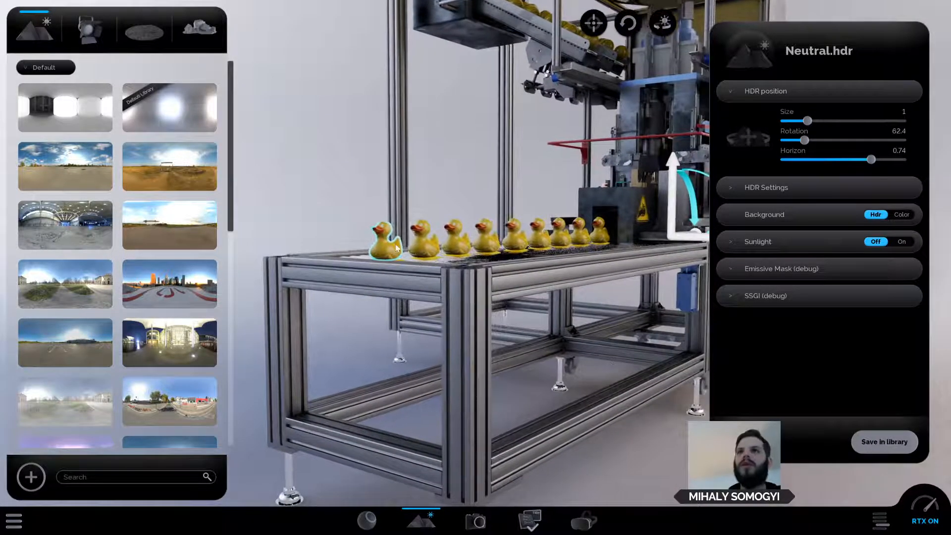
drag(597, 356, 635, 367)
scroll(635, 367, down, 4)
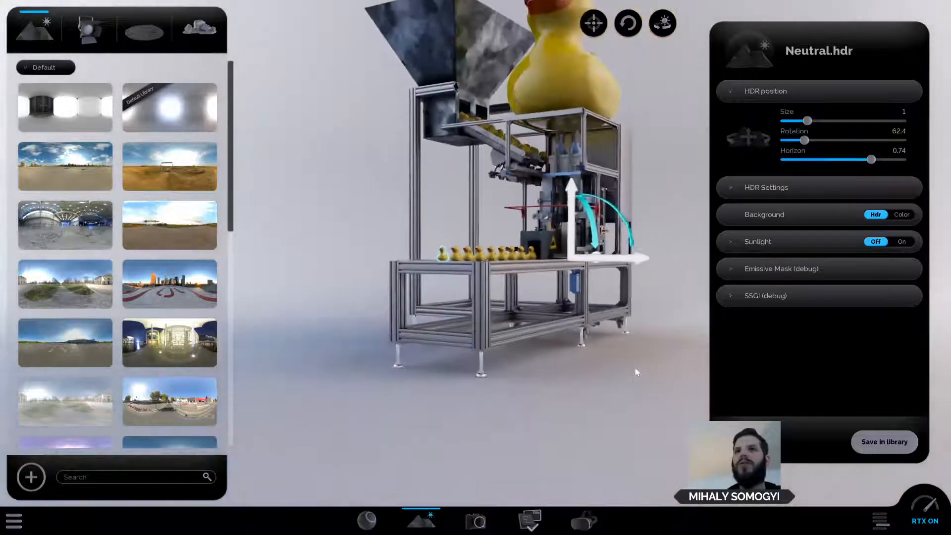
middle_drag(634, 367, 623, 388)
click(624, 411)
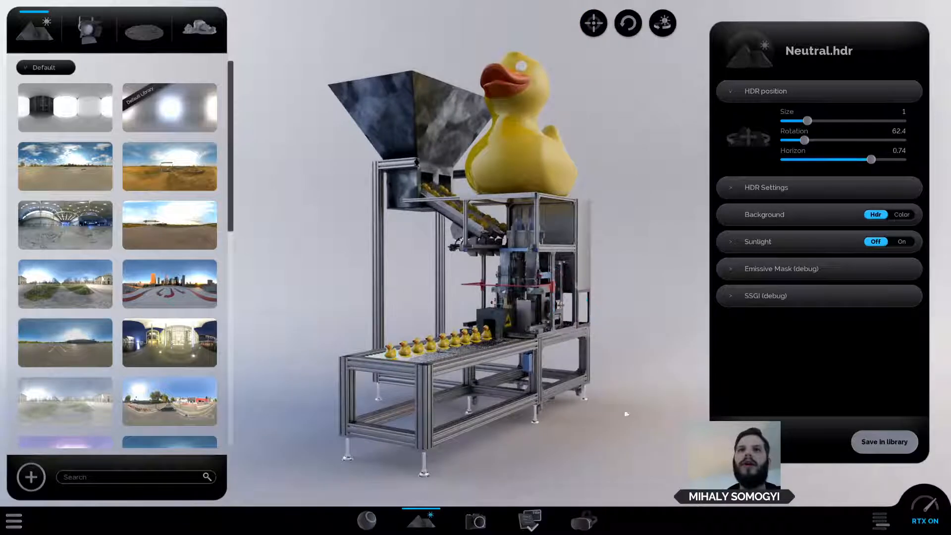
Select the duck at the conveyor's free end again and switch from the environment library to the people props library.
scroll(394, 359, up, 5)
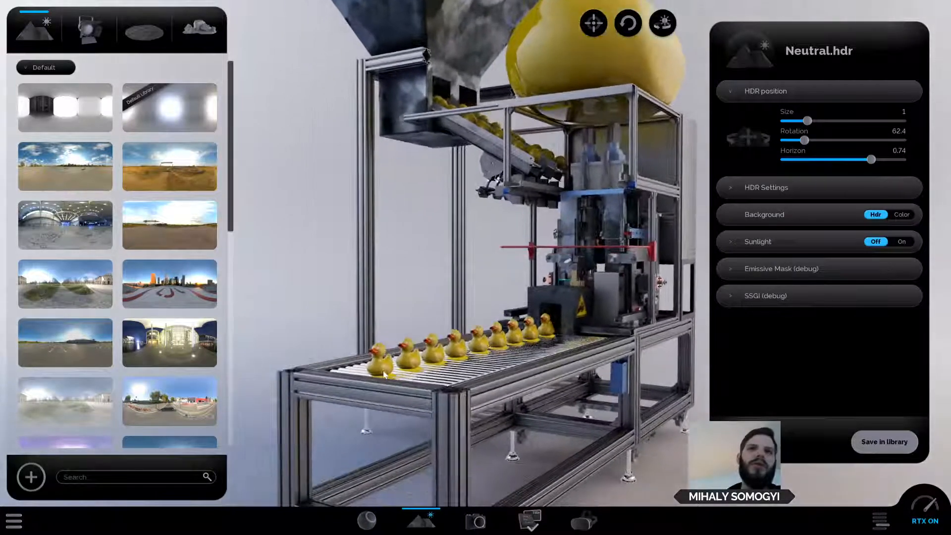
click(384, 374)
scroll(386, 356, up, 5)
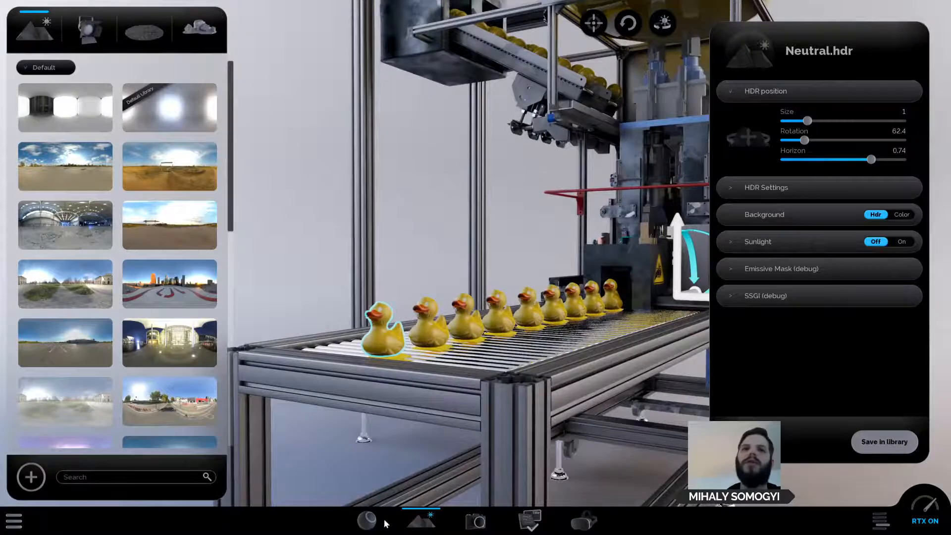
click(367, 520)
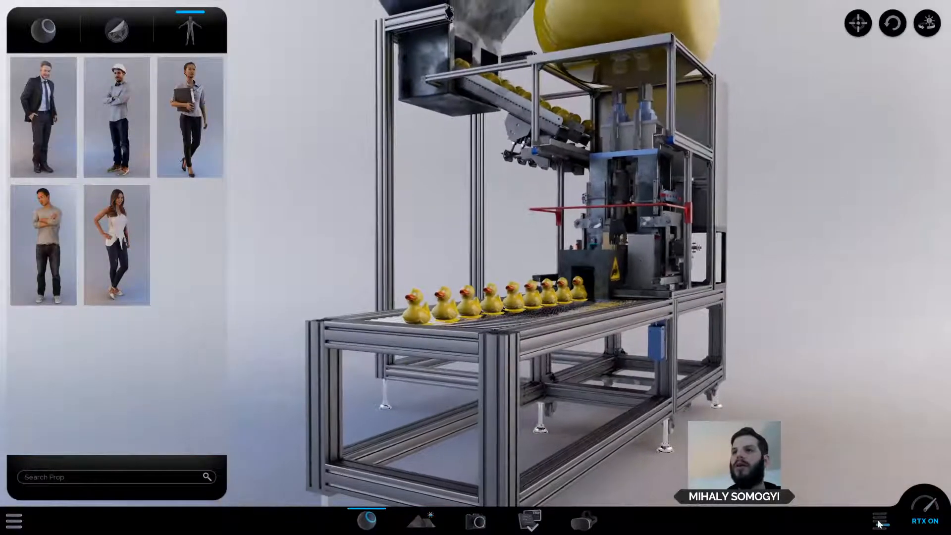
Show the tree view, select the Rubber Duck child and examine the duck and its gizmo around the conveyor.
click(880, 520)
drag(680, 447, 639, 443)
click(821, 346)
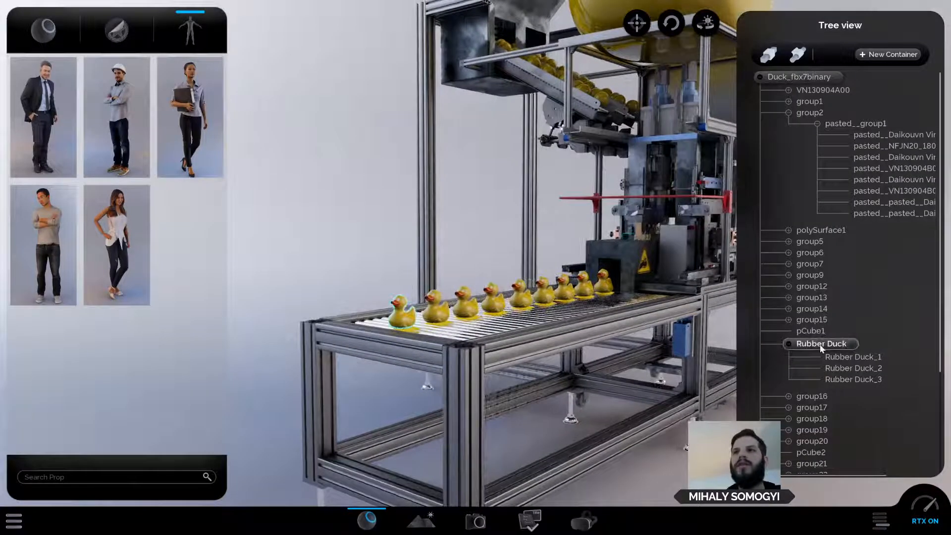
scroll(682, 430, down, 3)
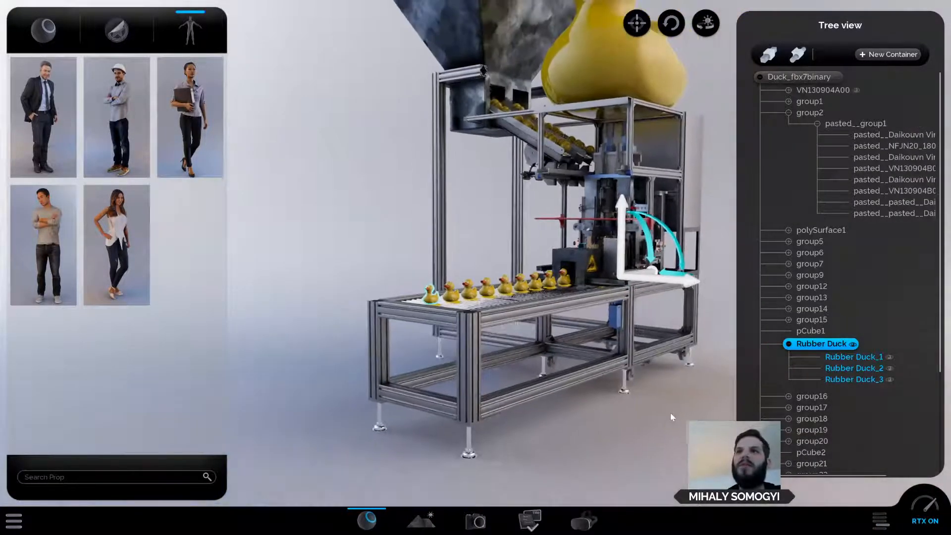
drag(669, 418, 635, 418)
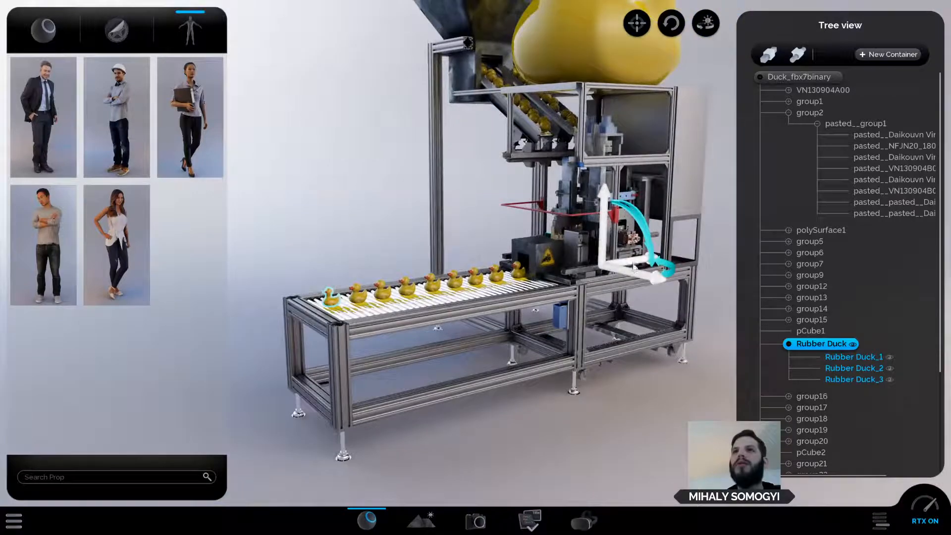
scroll(466, 418, up, 3)
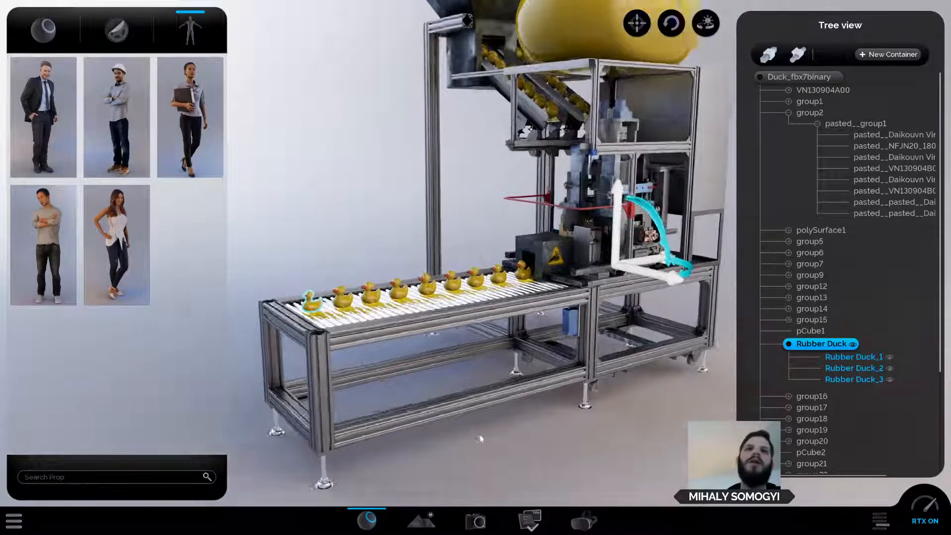
scroll(466, 414, down, 3)
drag(495, 410, 501, 411)
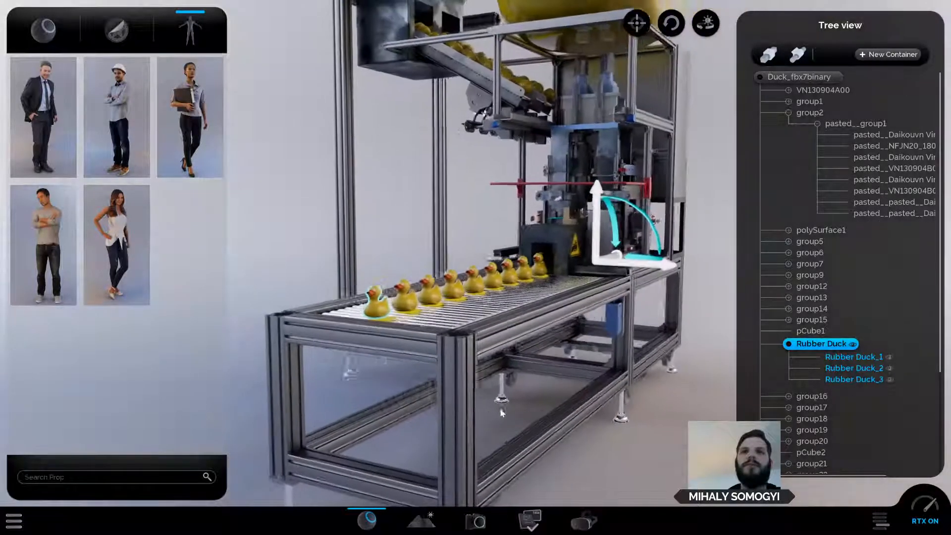
Clear the selection, select the Rubber Duck child again and move its pivot onto the duck at the conveyor's free end.
drag(719, 451, 668, 439)
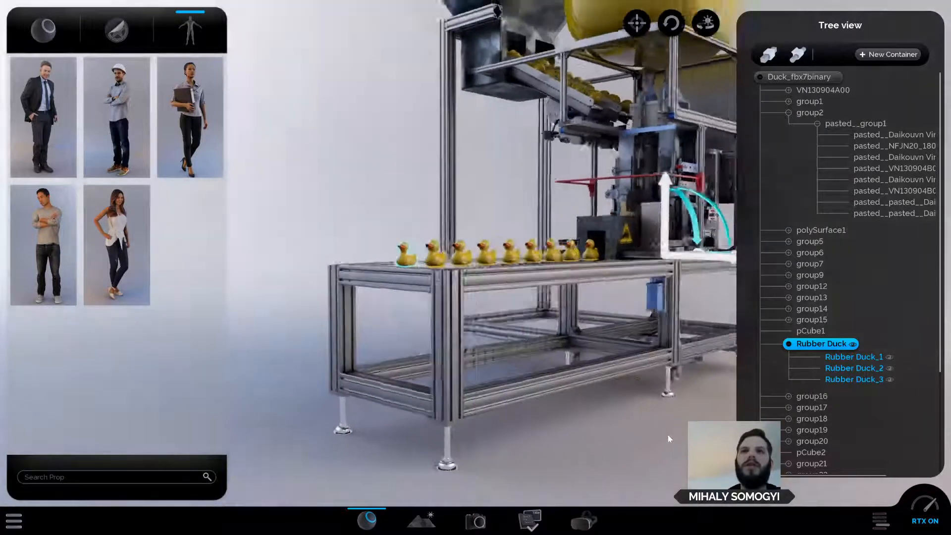
scroll(493, 330, up, 6)
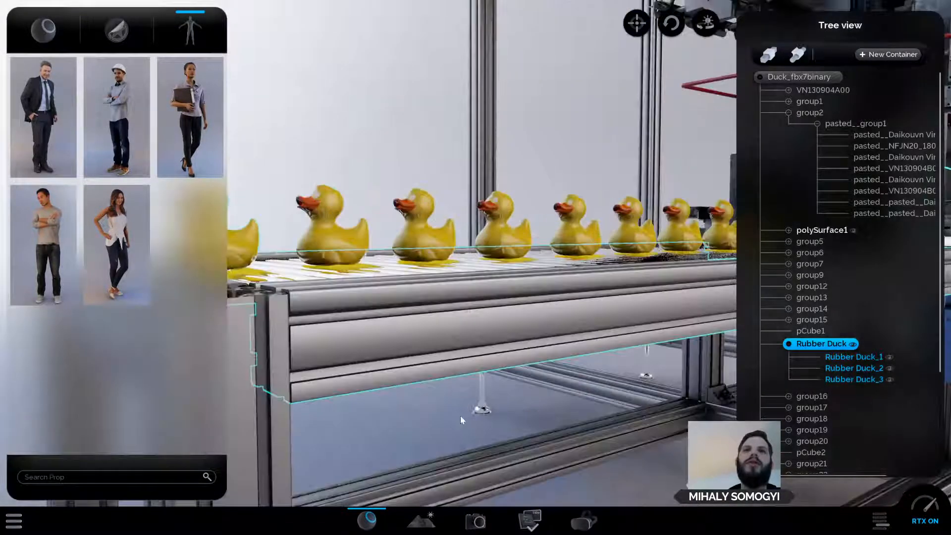
middle_drag(496, 420, 480, 346)
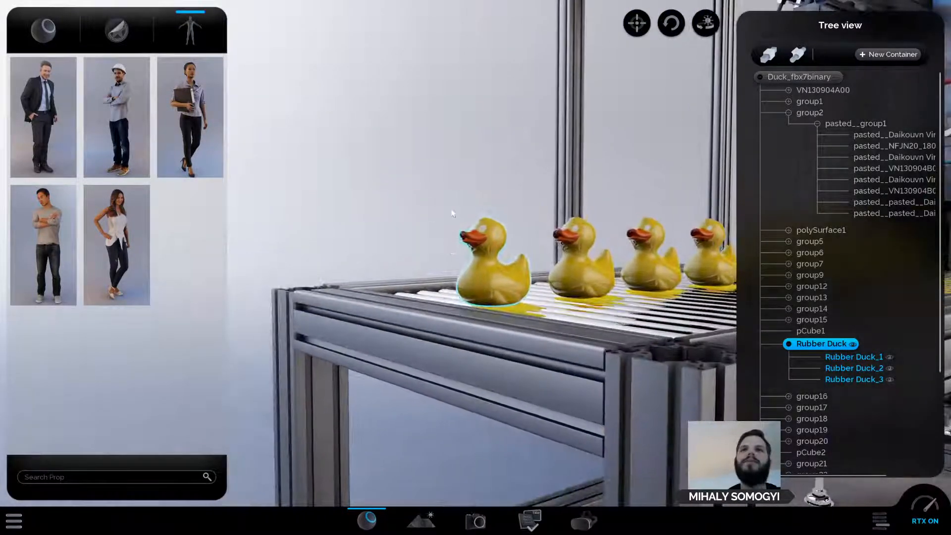
click(452, 213)
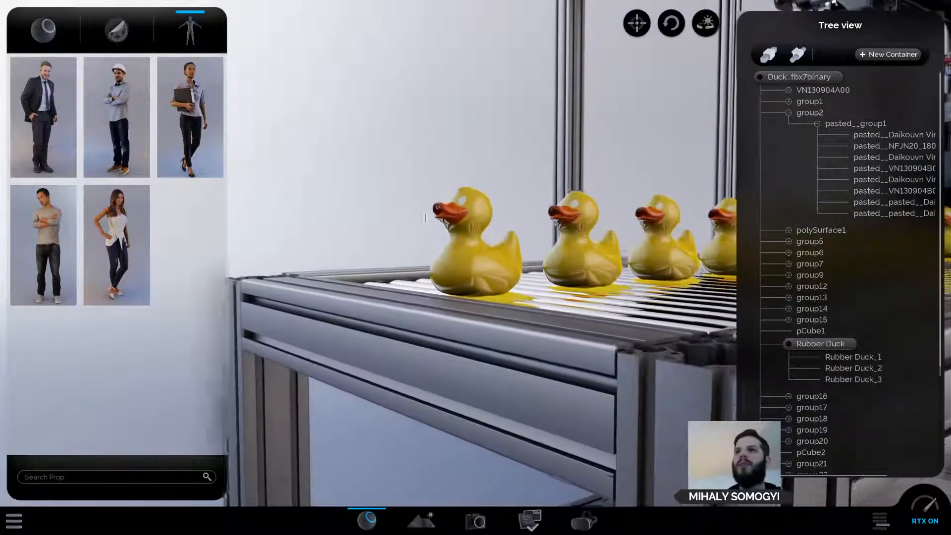
click(820, 345)
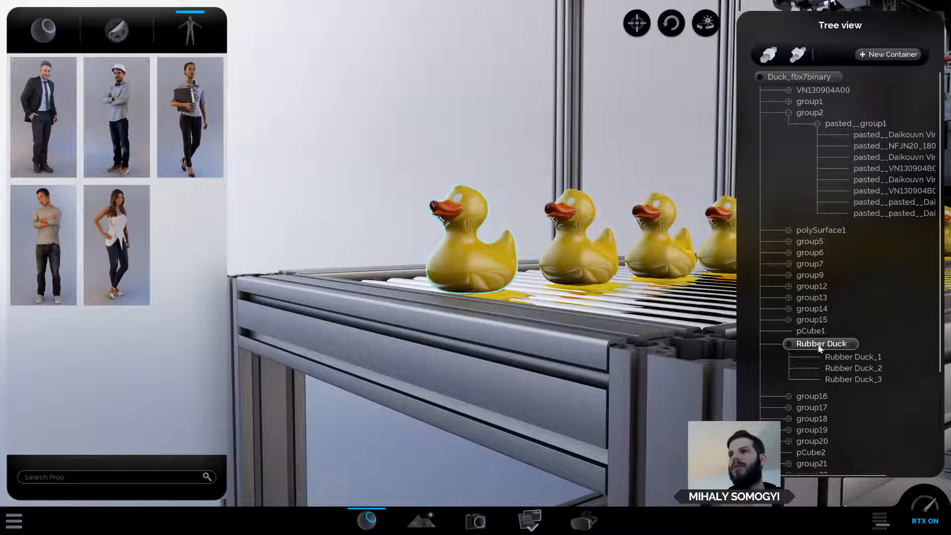
click(813, 346)
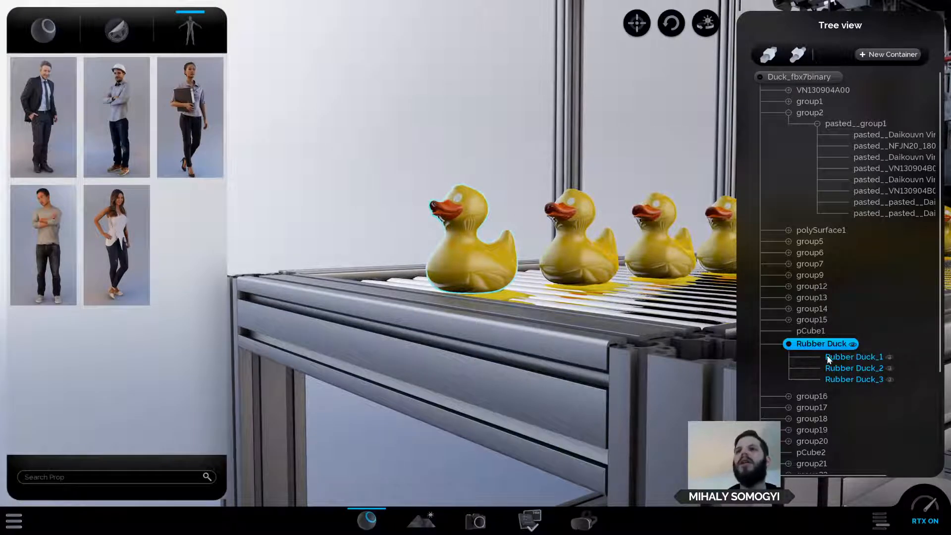
right_click(820, 346)
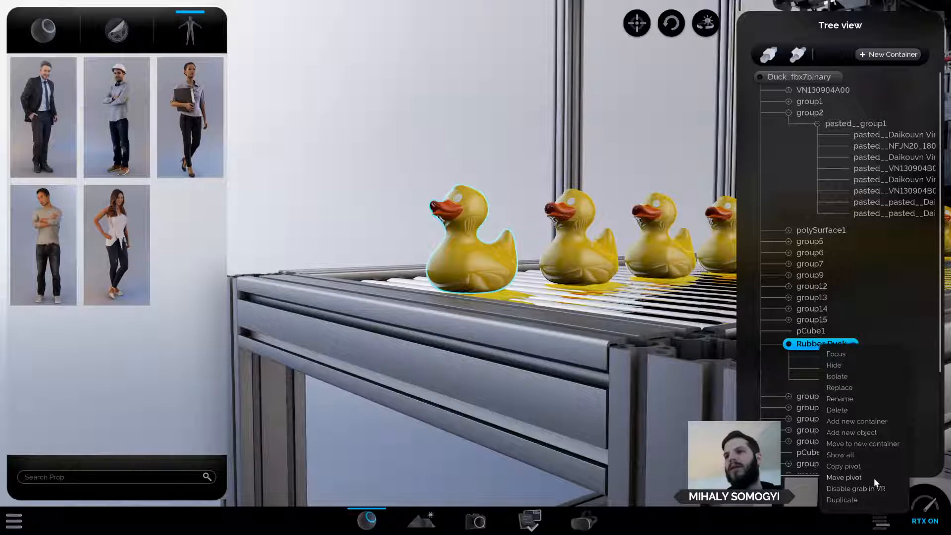
click(849, 478)
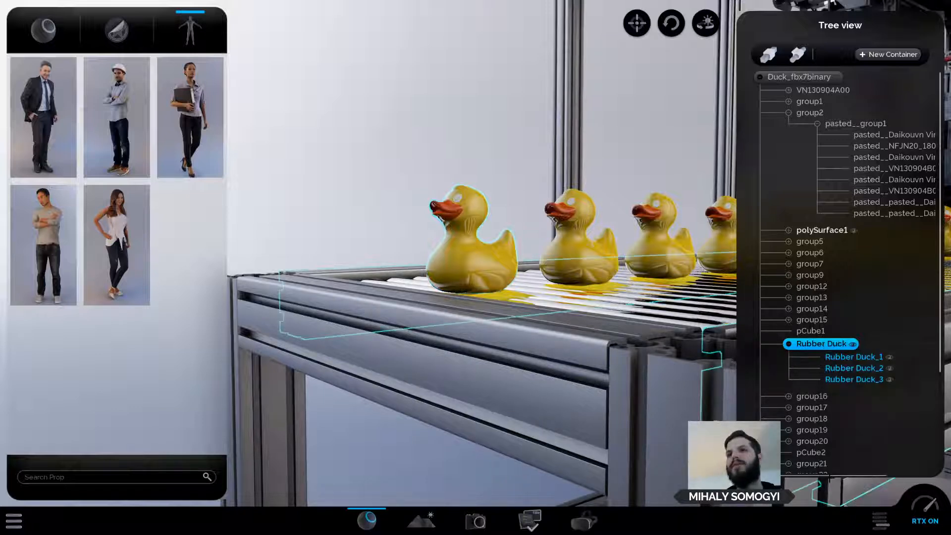
click(480, 261)
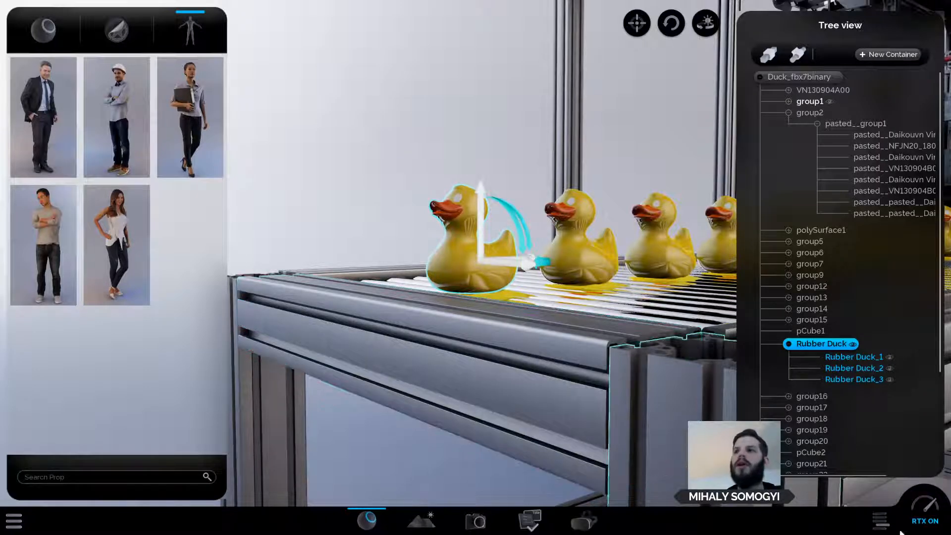
Hide the tree view to examine the end duck, show the tree again and deselect the Rubber Duck child.
click(880, 524)
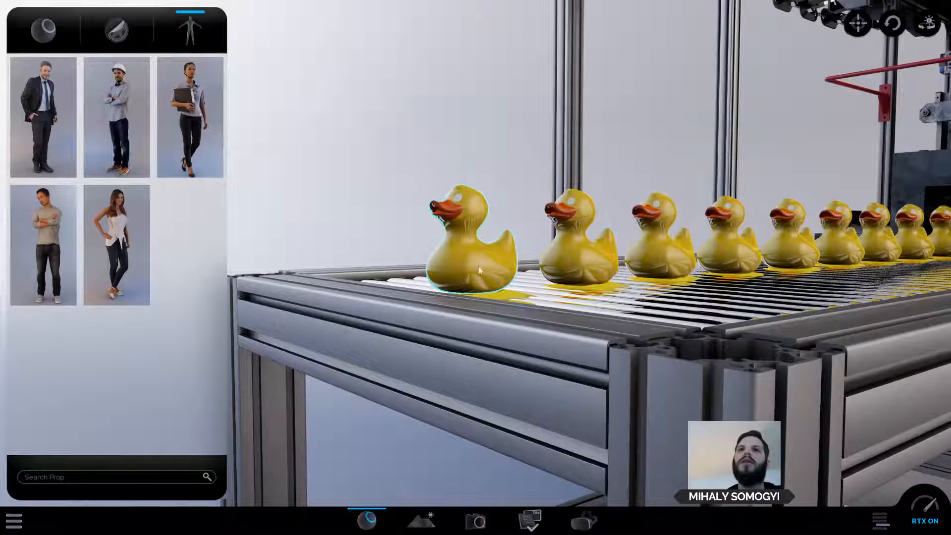
click(880, 521)
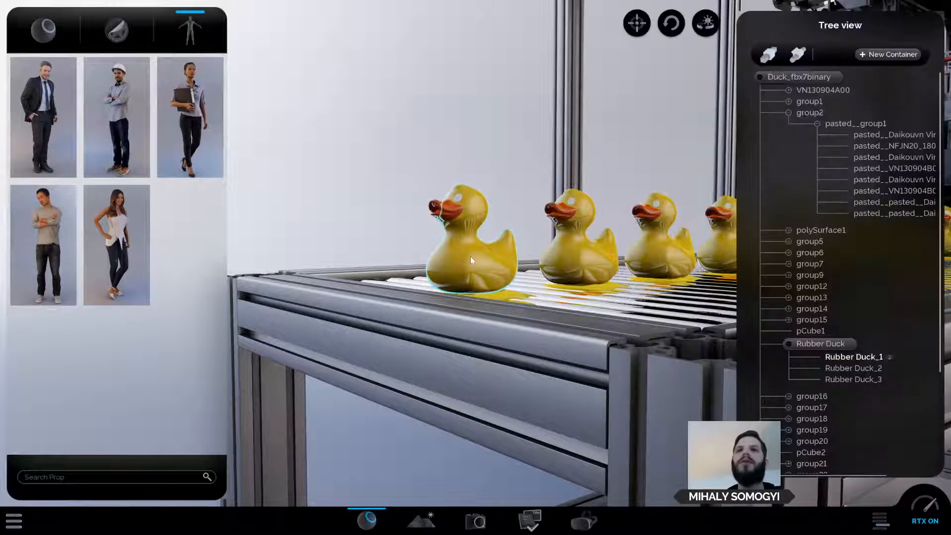
click(822, 343)
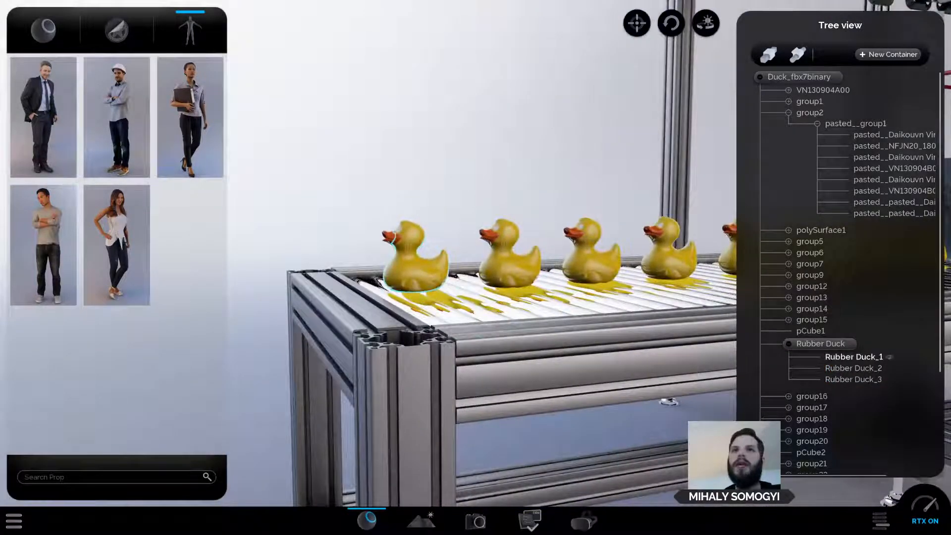
Examine the context options of VN130904A00 in the tree view, clear its selection and view the machine from the hopper side.
scroll(436, 216, down, 1)
scroll(436, 217, down, 5)
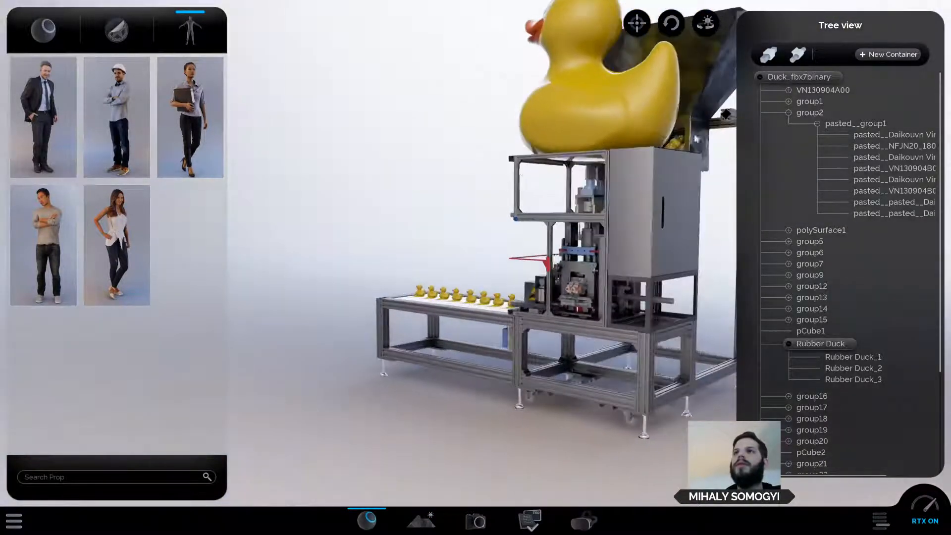
right_click(812, 90)
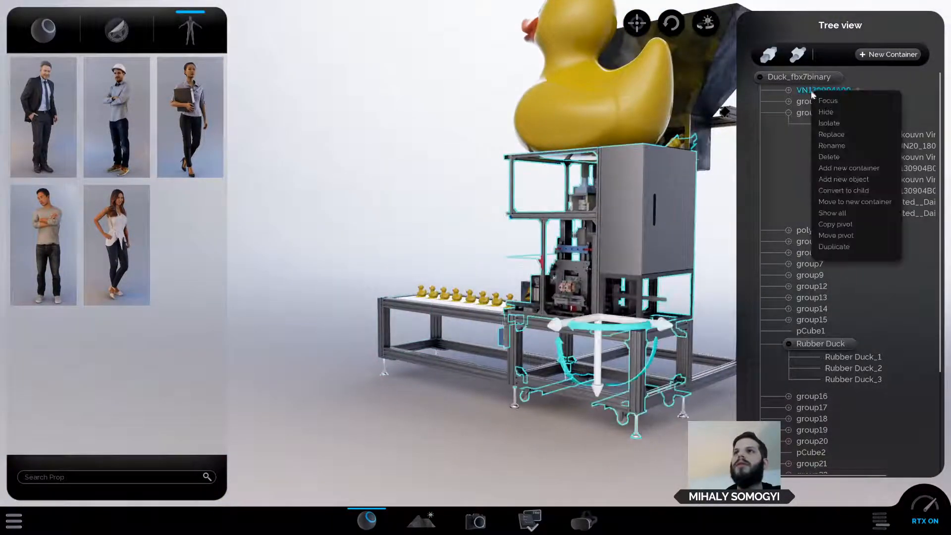
click(378, 153)
drag(378, 153, 701, 310)
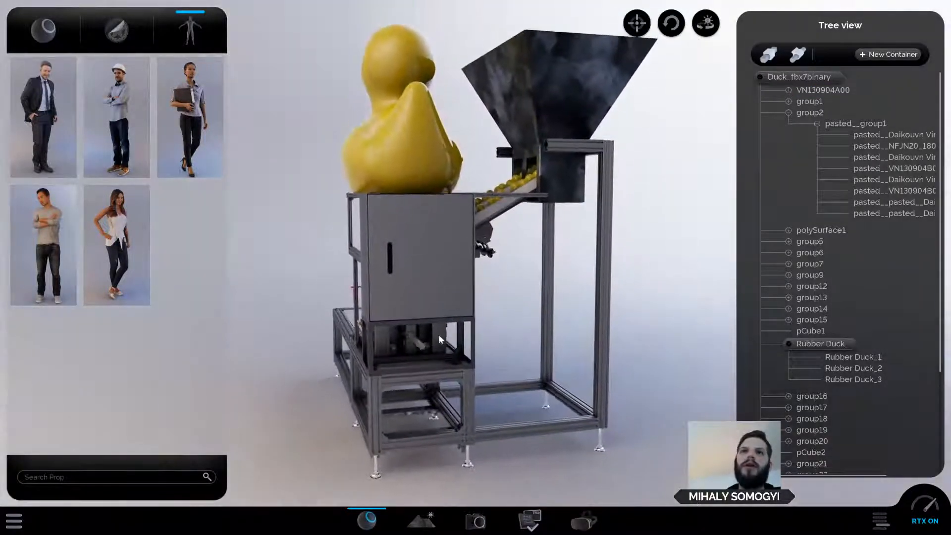
Select the grey cabinet door below the giant duck and examine the context options available for it in the scene.
click(435, 280)
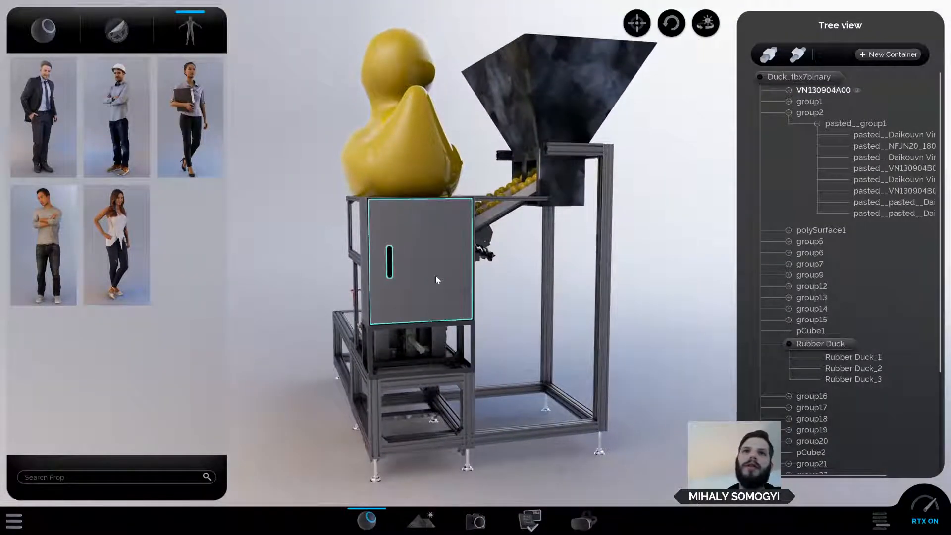
double_click(436, 278)
right_click(407, 268)
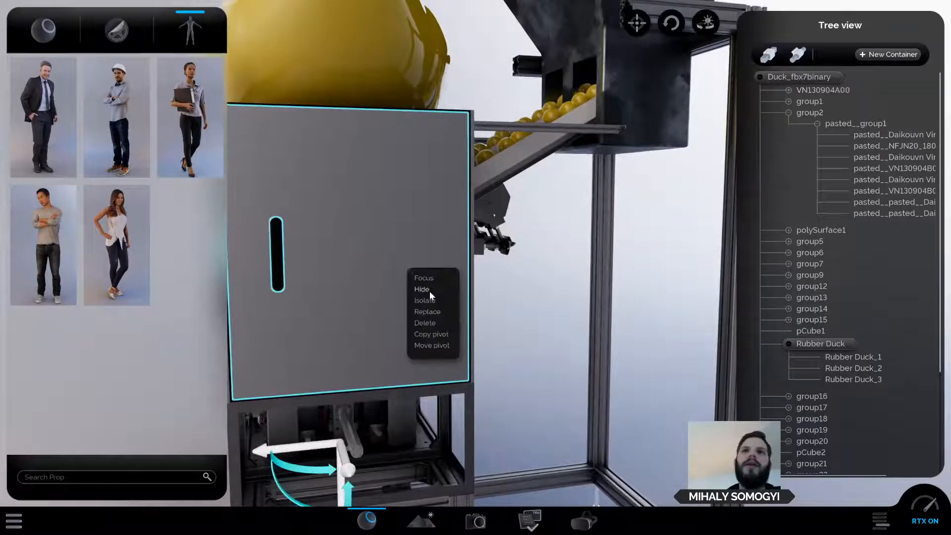
drag(551, 308, 588, 224)
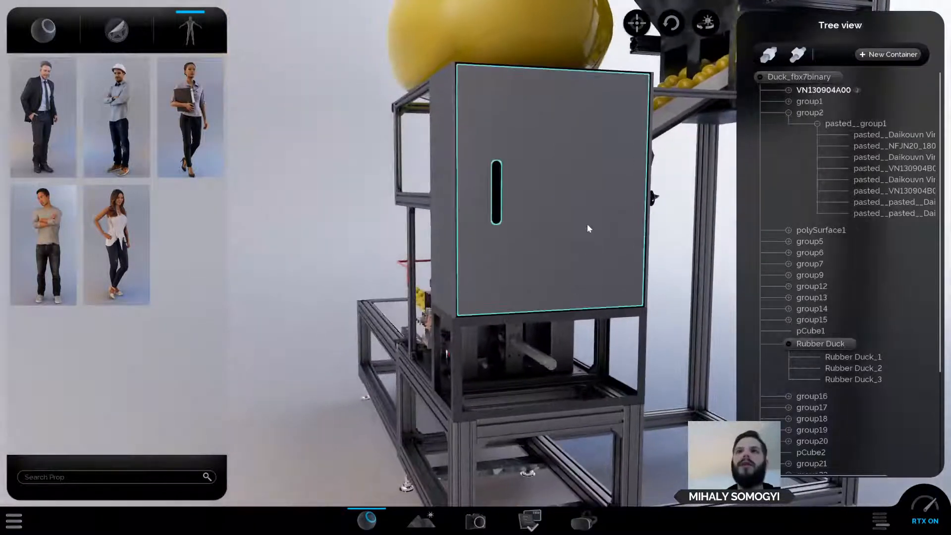
right_click(576, 200)
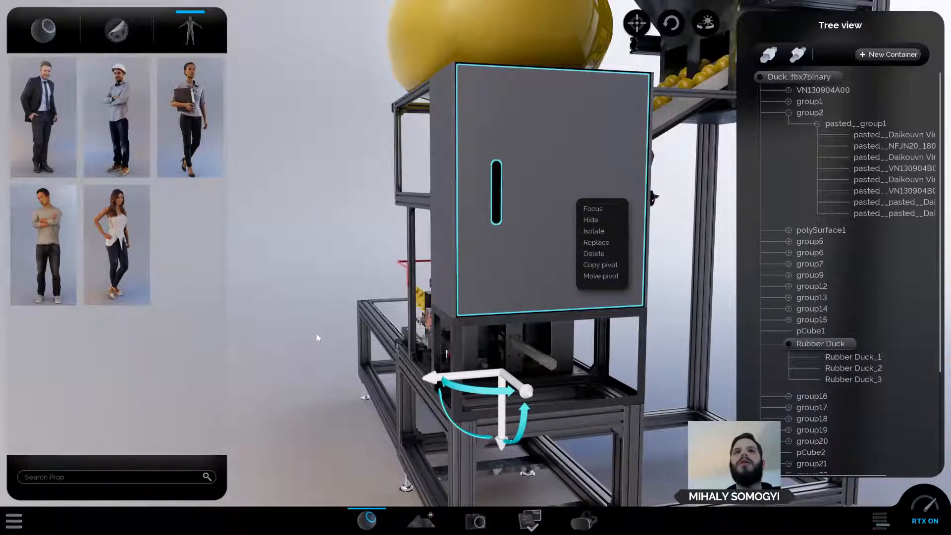
right_click(594, 230)
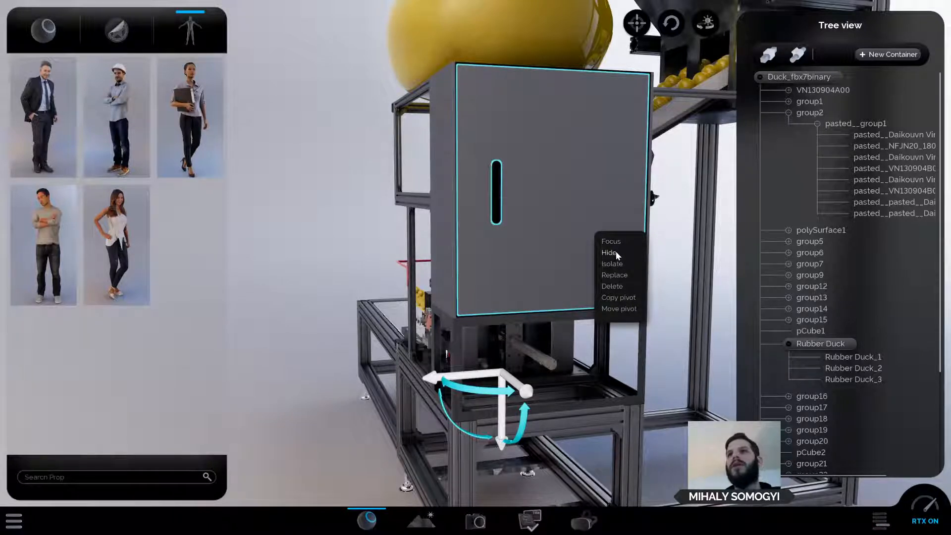
Find the cabinet door's COVER part in the tree view and compare its options there with the scene options.
click(580, 210)
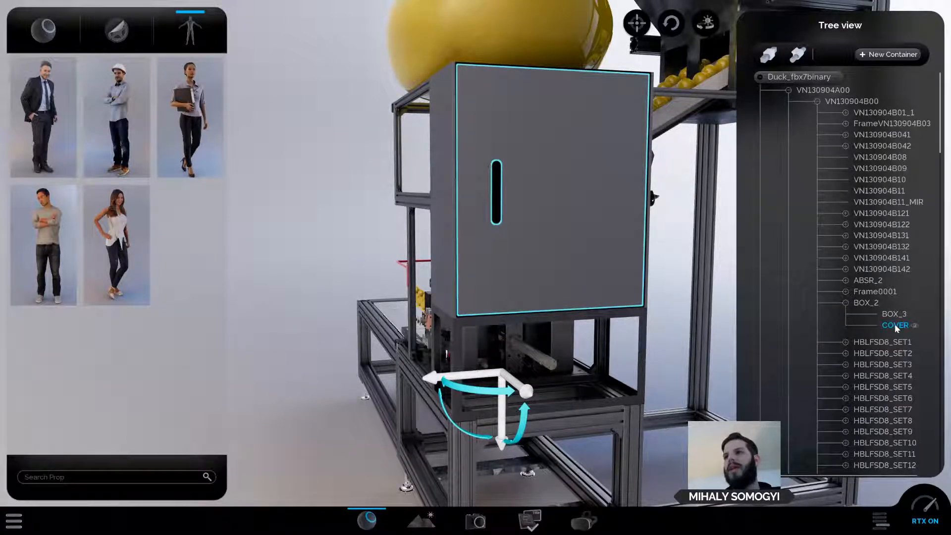
right_click(895, 326)
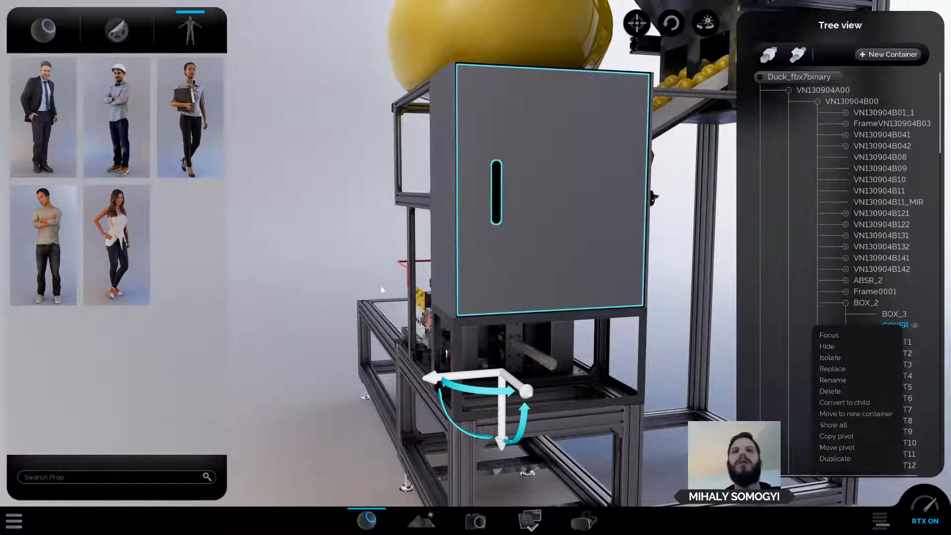
right_click(566, 221)
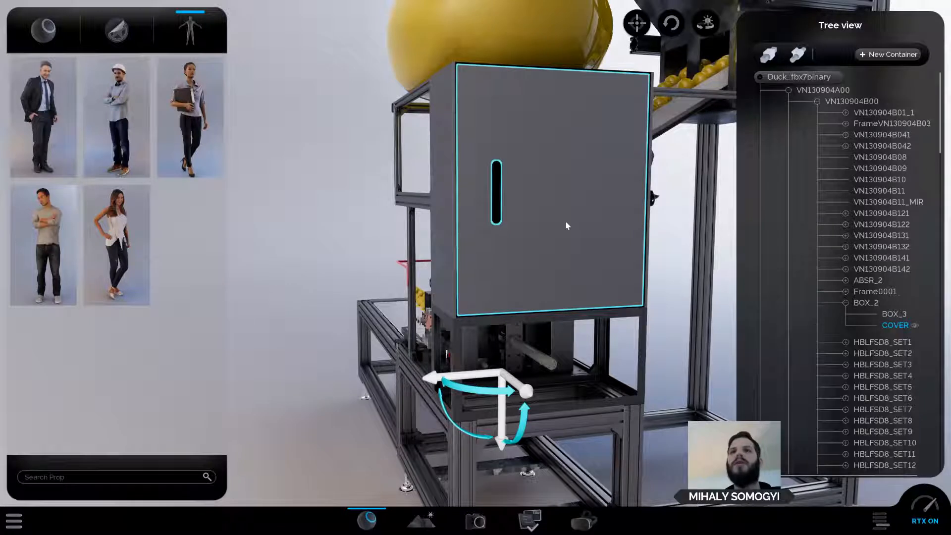
right_click(896, 326)
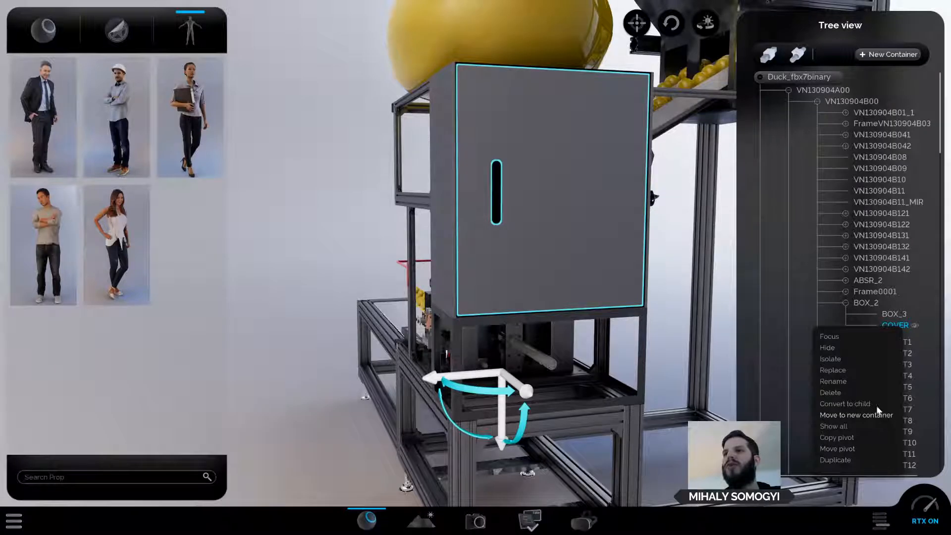
Focus the camera on the cabinet door and frame the whole cabinet front.
right_click(576, 220)
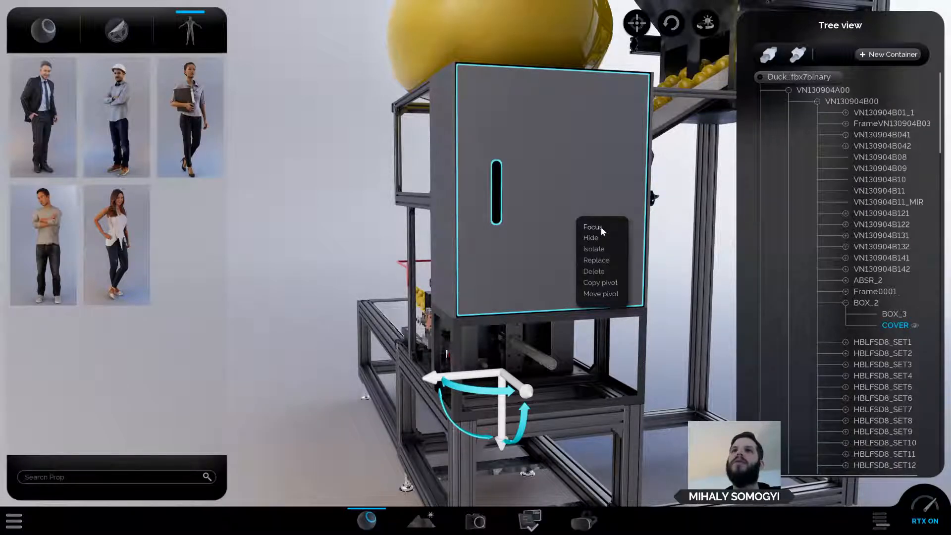
click(601, 228)
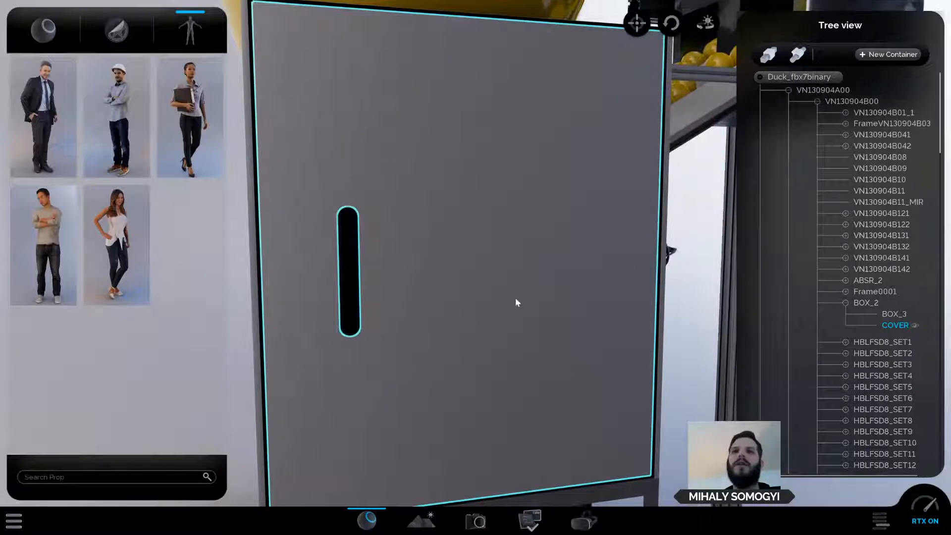
scroll(546, 275, down, 3)
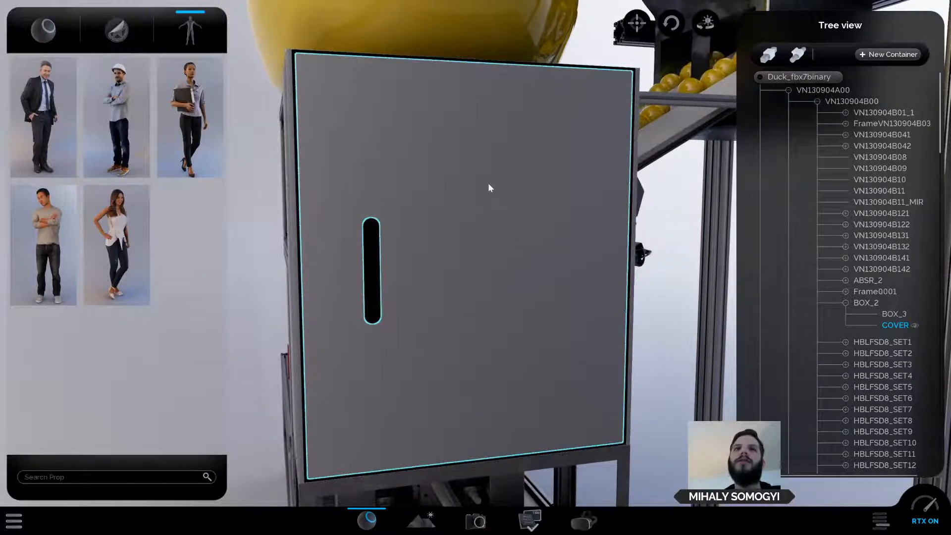
scroll(459, 195, down, 2)
middle_drag(458, 195, 461, 195)
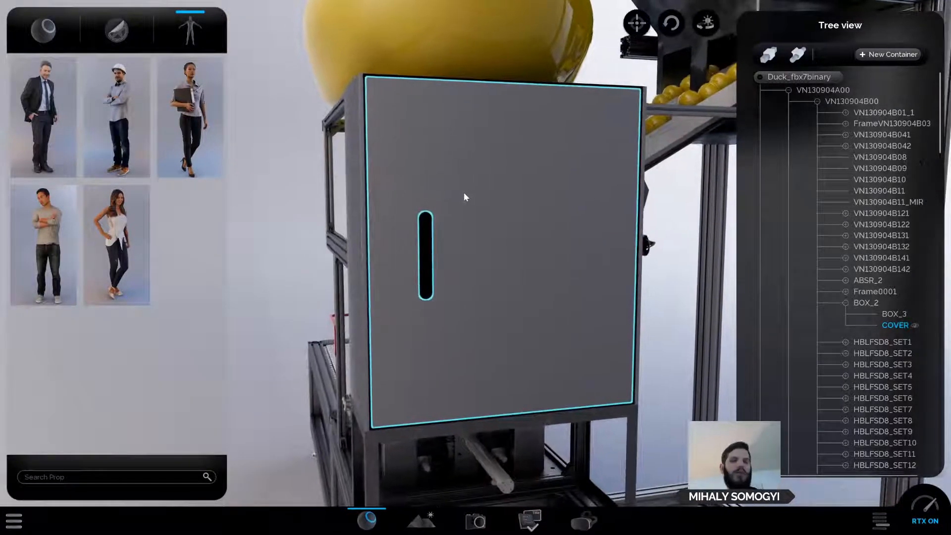
Hide the cabinet's COVER door to expose the inside of the box.
key(Tab)
key(Tab)
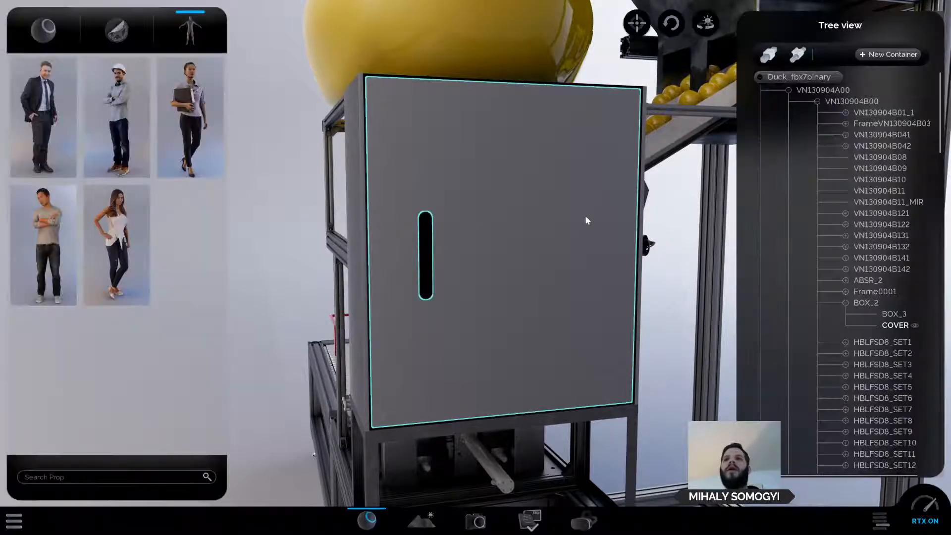
right_click(571, 219)
click(584, 240)
Select the cabinet body BOX_3, examine its context options and those of the empty scene, and clear the selection.
click(534, 243)
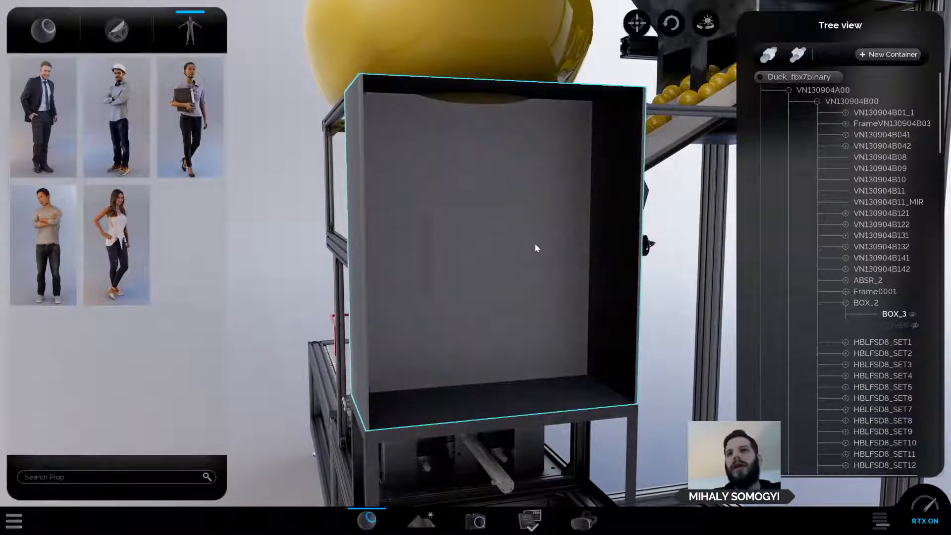
scroll(534, 242, down, 2)
right_click(540, 251)
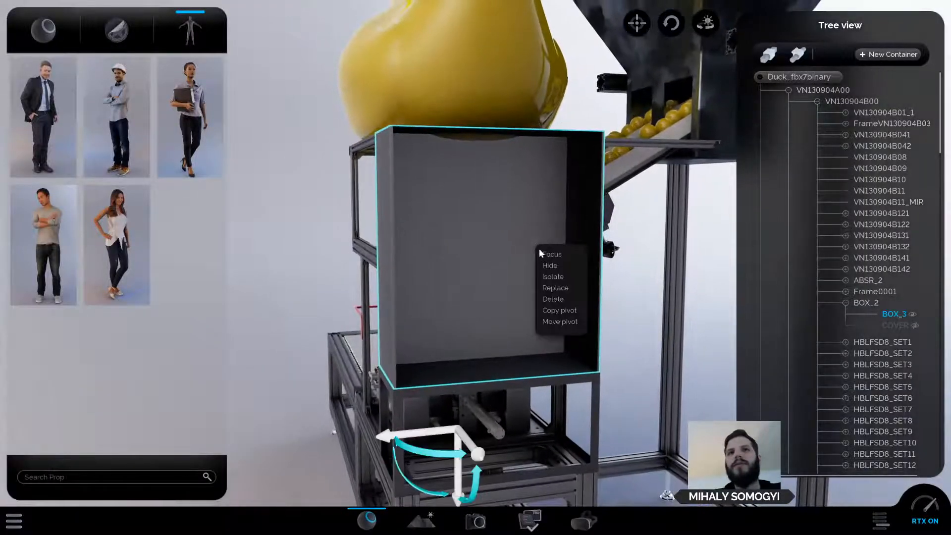
right_click(635, 285)
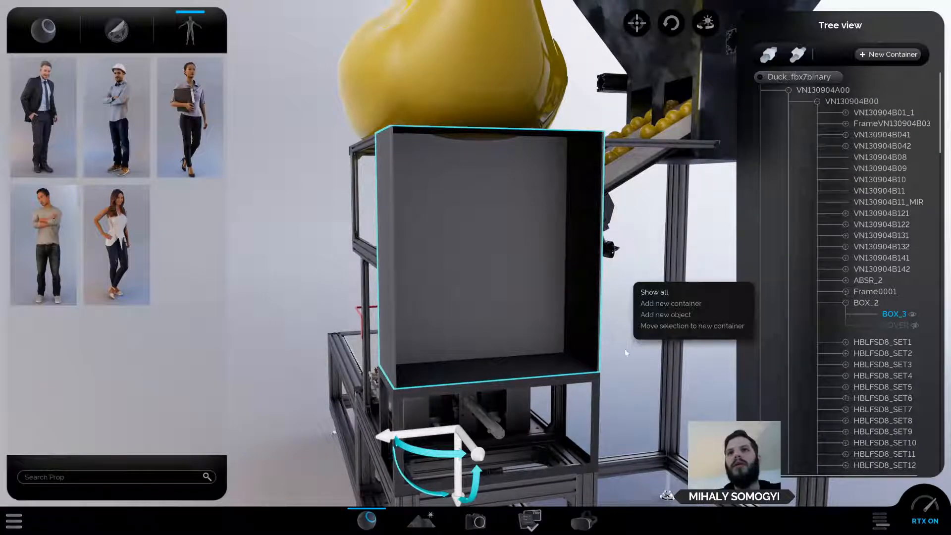
click(628, 388)
scroll(607, 332, down, 2)
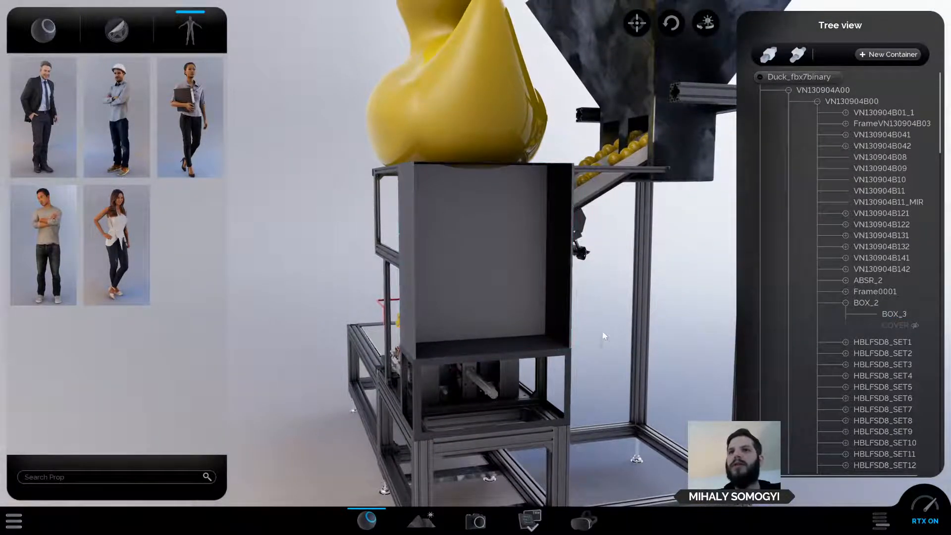
Use Show all to bring back the hidden cabinet door and look at it up close.
right_click(602, 331)
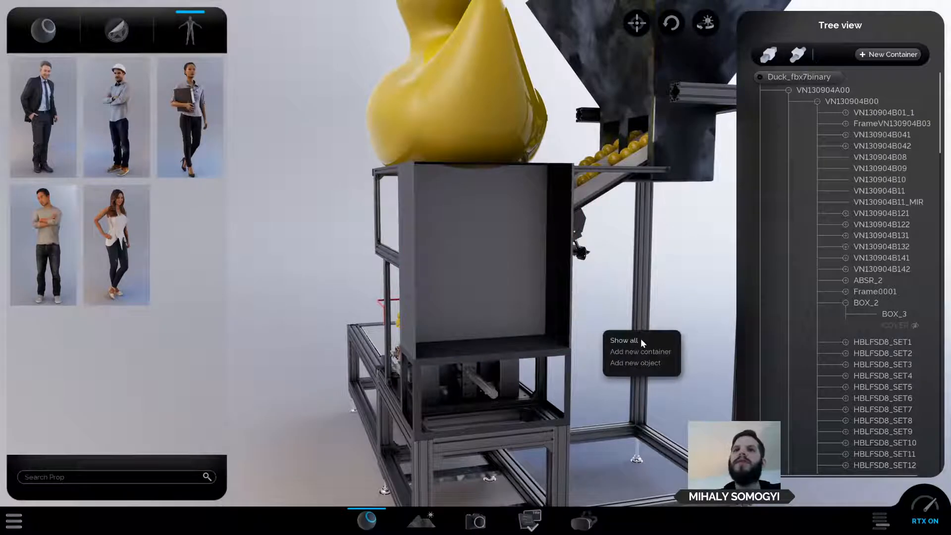
click(625, 340)
click(526, 228)
scroll(524, 258, up, 2)
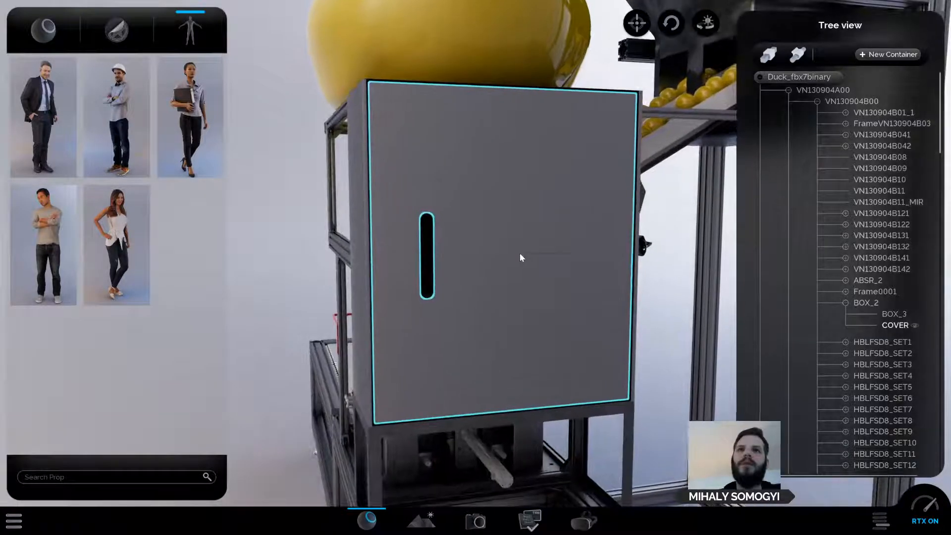
Isolate the cabinet's COVER door to view it on its own, and show all the other parts again.
right_click(520, 253)
click(525, 288)
drag(525, 294, 624, 280)
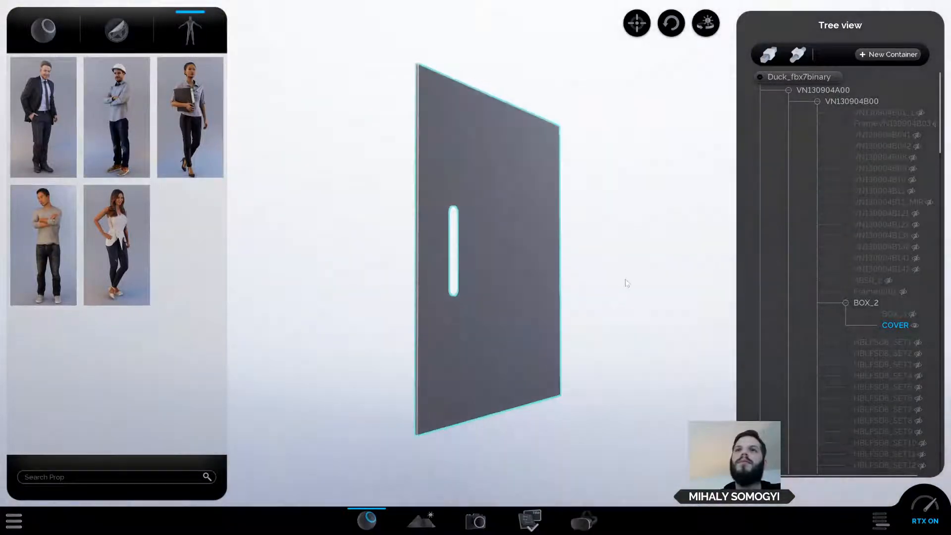
right_click(628, 287)
click(637, 289)
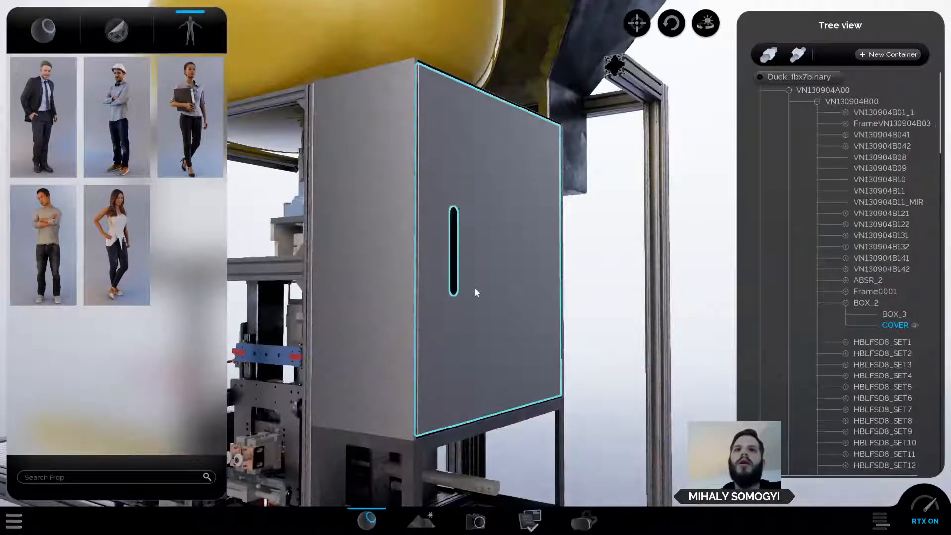
Examine the COVER door's context options and where its pivot currently sits, and clear the selection.
right_click(475, 288)
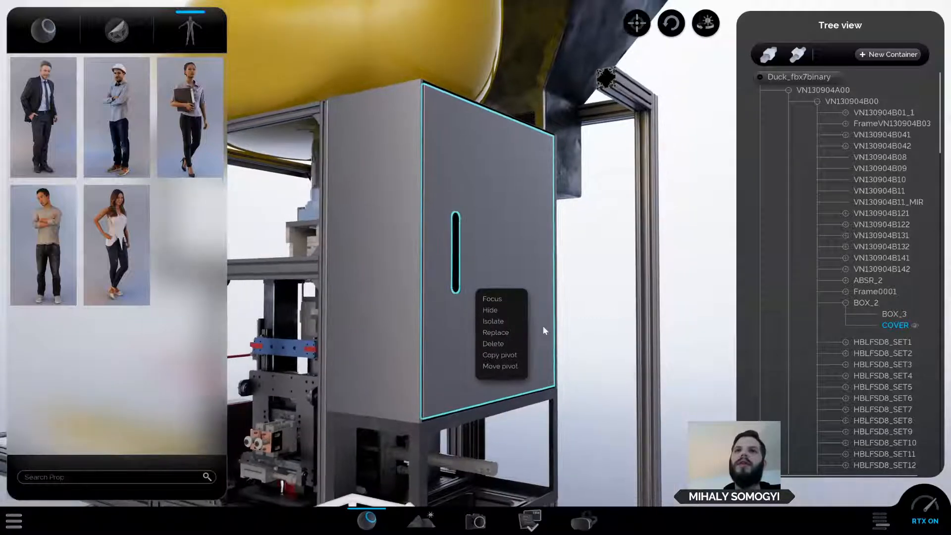
drag(593, 319, 528, 311)
right_click(534, 328)
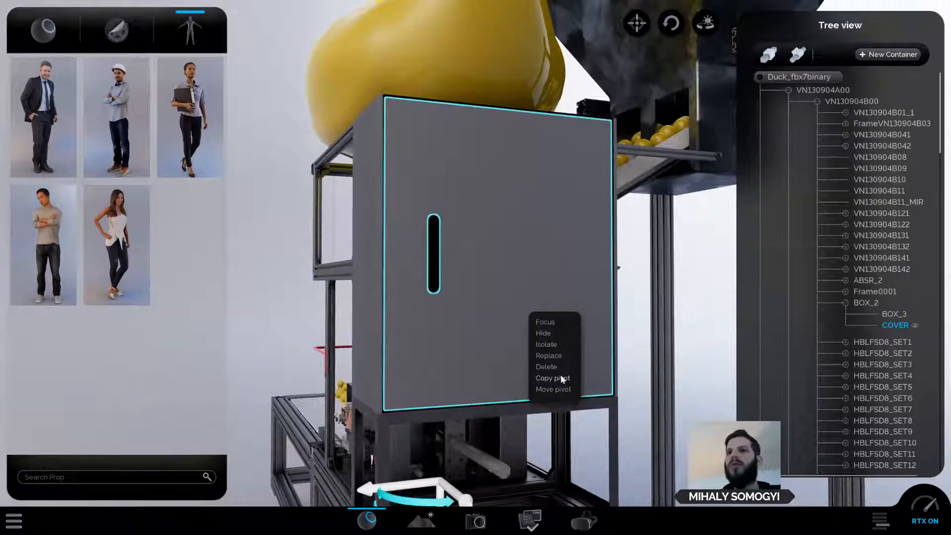
scroll(566, 379, down, 3)
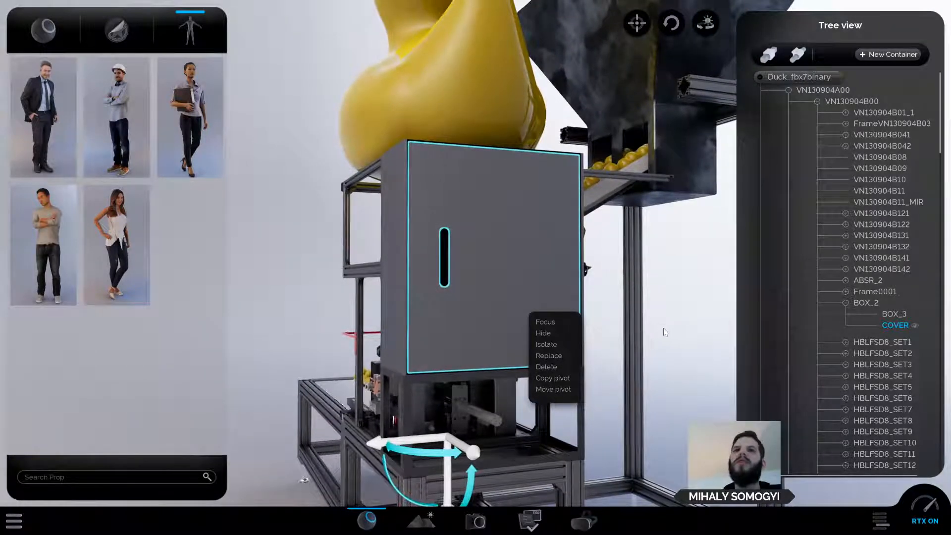
drag(664, 331, 477, 305)
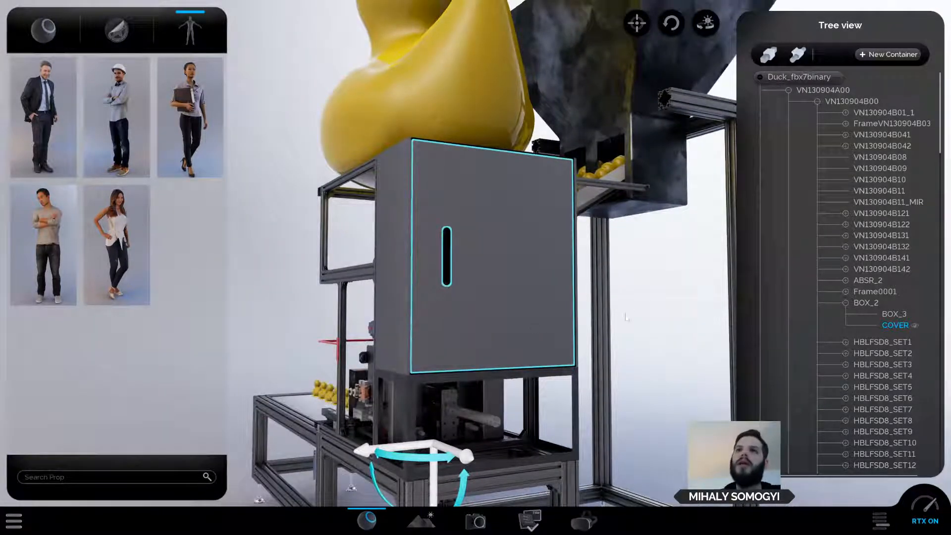
click(644, 324)
Move the COVER door's pivot onto the lower part of its vertical edge opposite the handle slot, and deselect the door.
scroll(645, 323, up, 5)
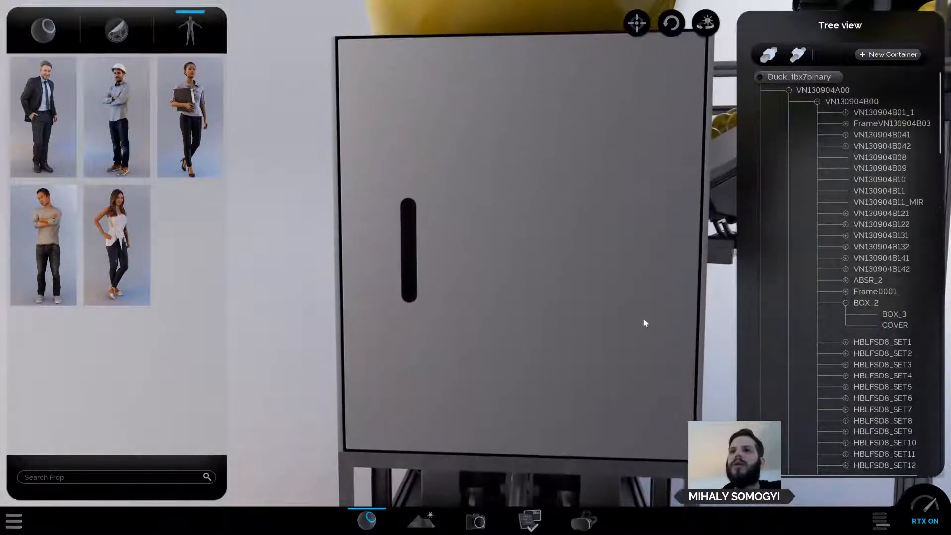
click(644, 319)
middle_drag(644, 319, 609, 309)
right_click(610, 310)
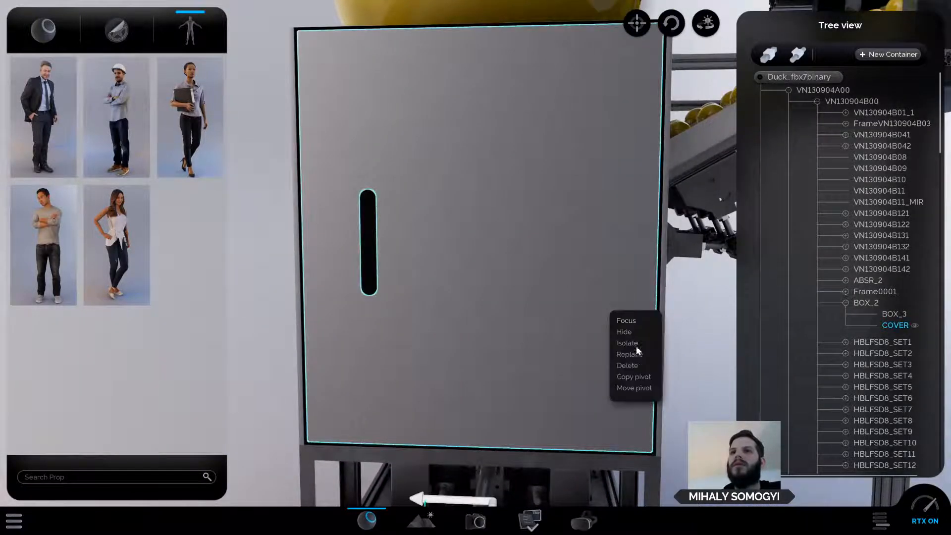
click(646, 389)
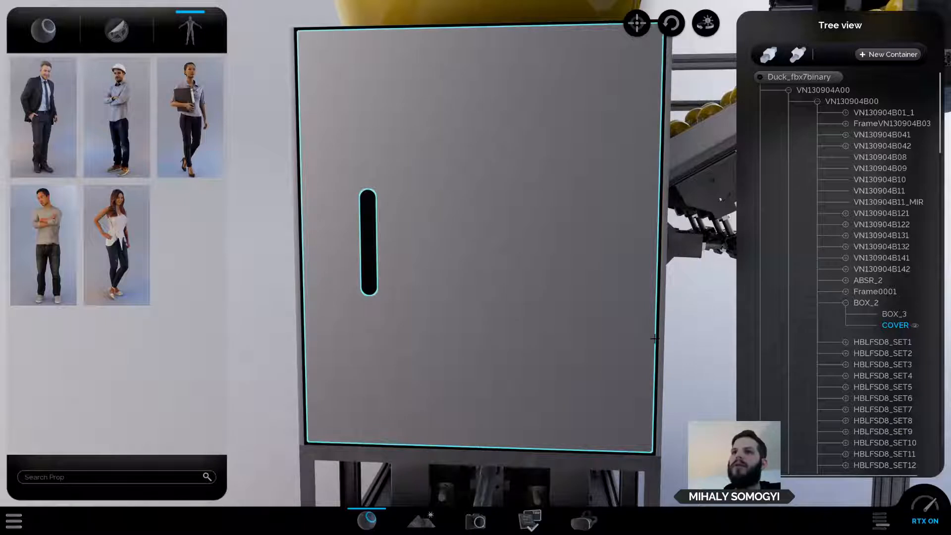
click(654, 342)
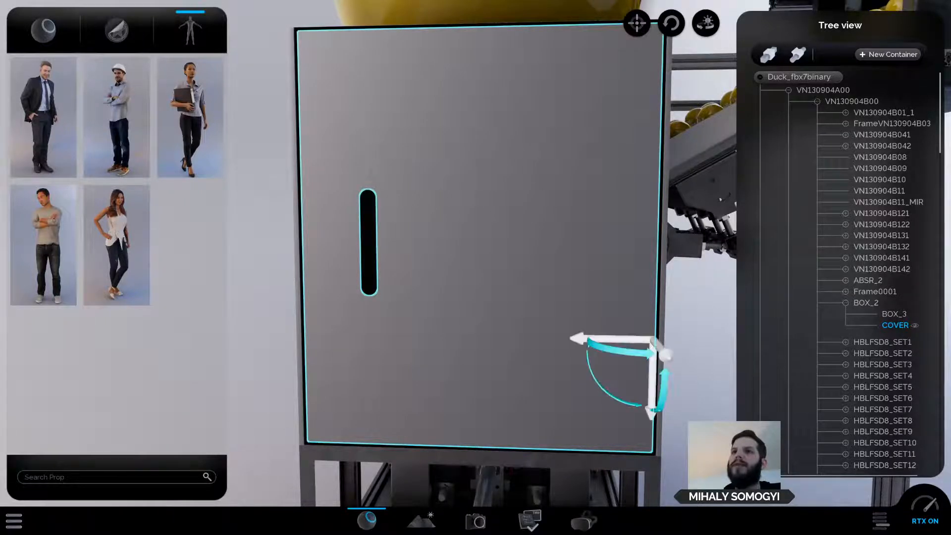
click(695, 369)
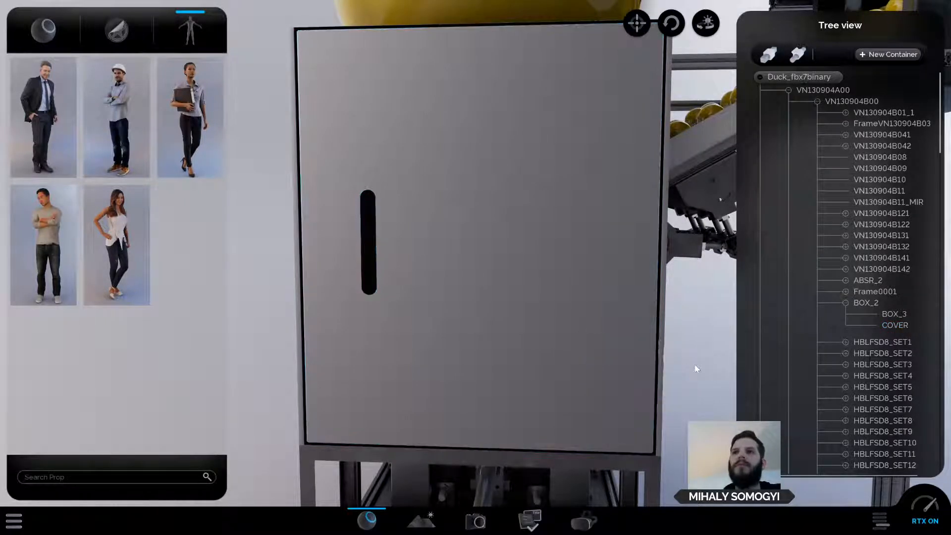
Convert COVER to a child container and move it out of BOX_2 to directly beneath Duck_fbx7binary.
click(888, 325)
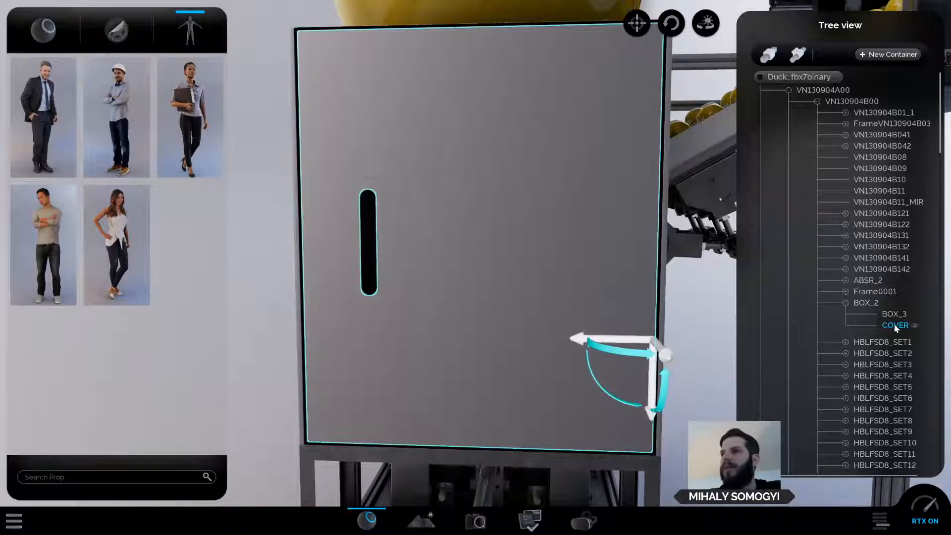
right_click(893, 324)
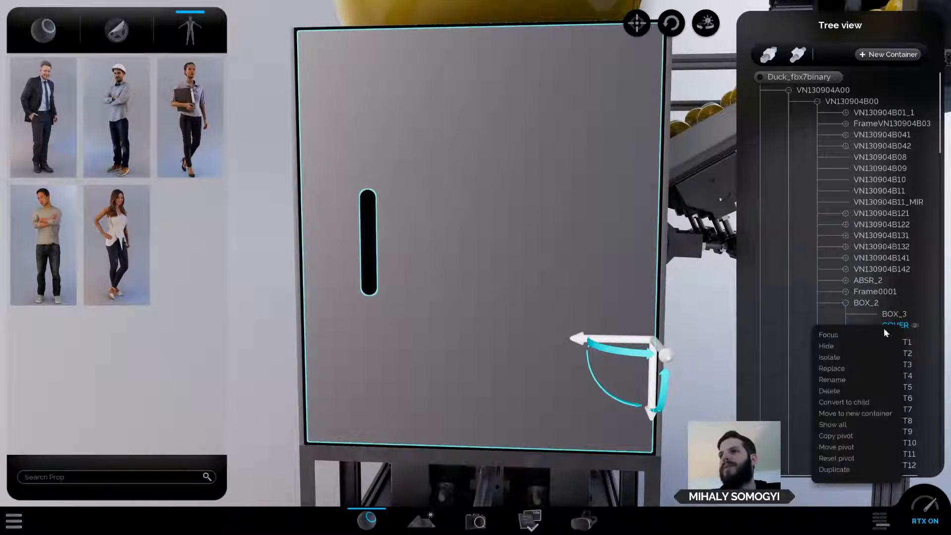
click(857, 403)
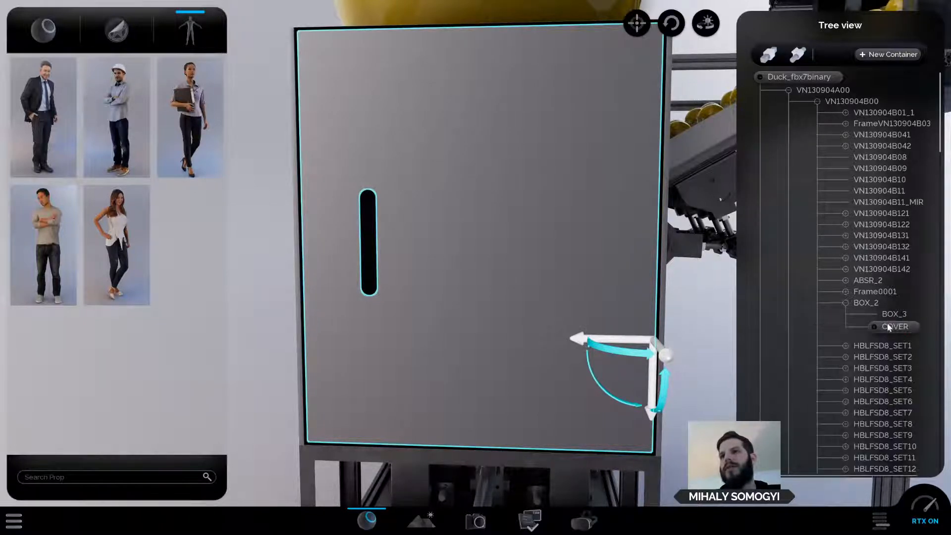
drag(898, 198, 776, 85)
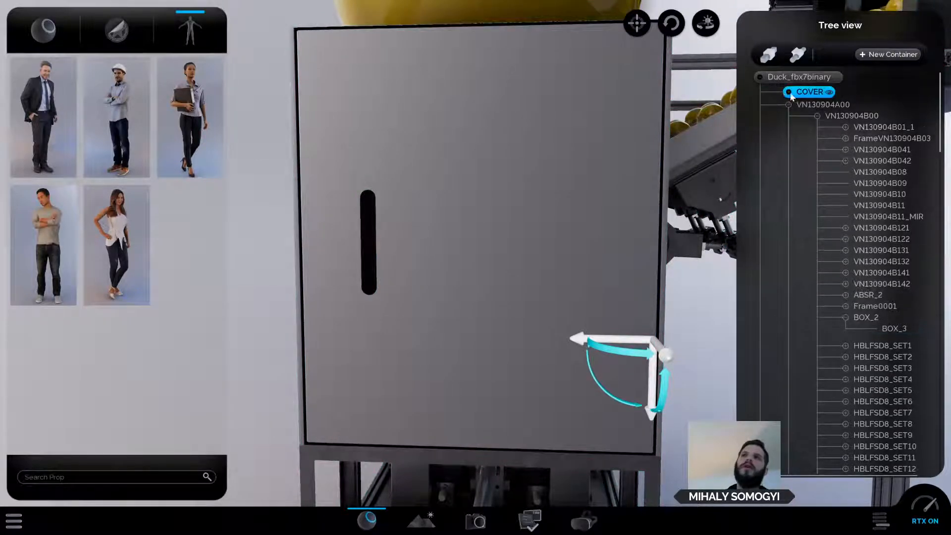
Reselect the COVER container and inspect the door's pivot from several sides of the machine.
scroll(443, 228, down, 5)
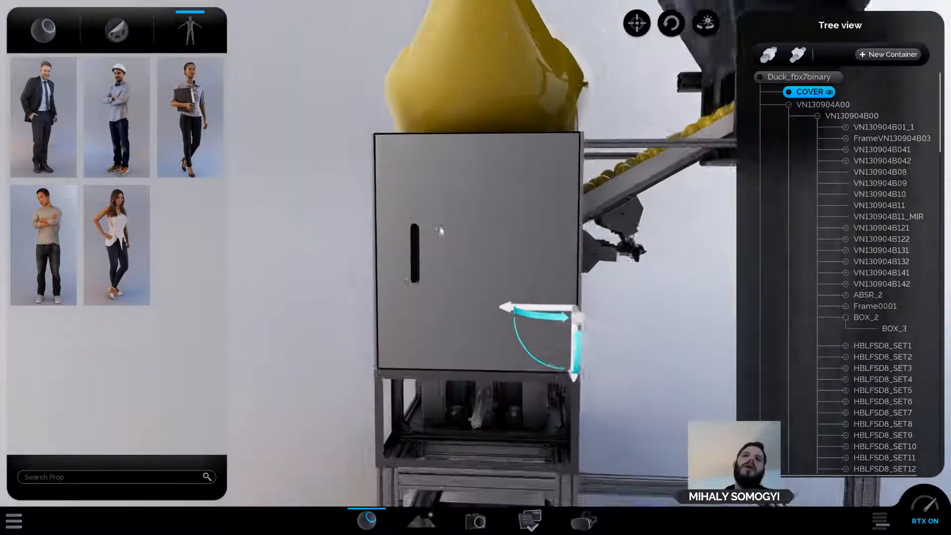
middle_drag(351, 270, 421, 271)
scroll(421, 270, down, 3)
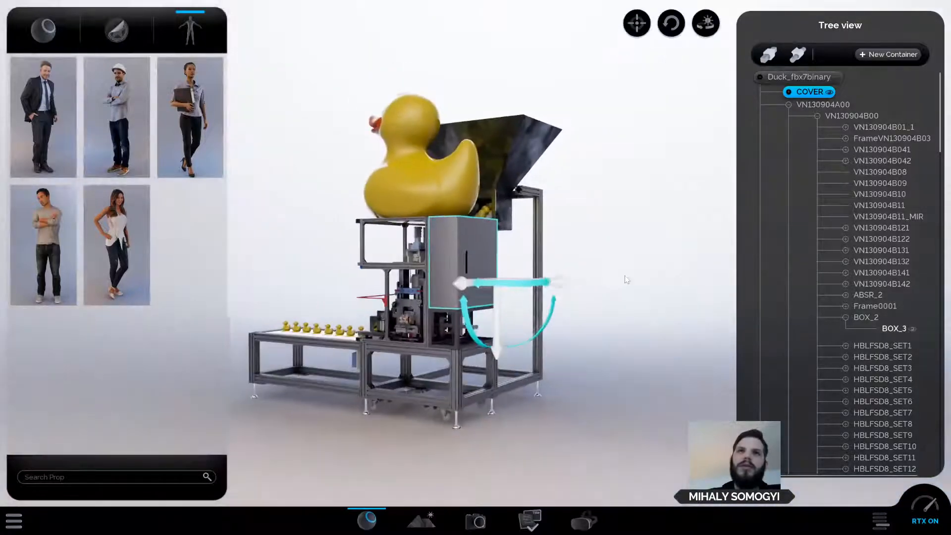
click(622, 276)
middle_drag(622, 276, 630, 305)
scroll(637, 277, up, 3)
scroll(630, 305, down, 5)
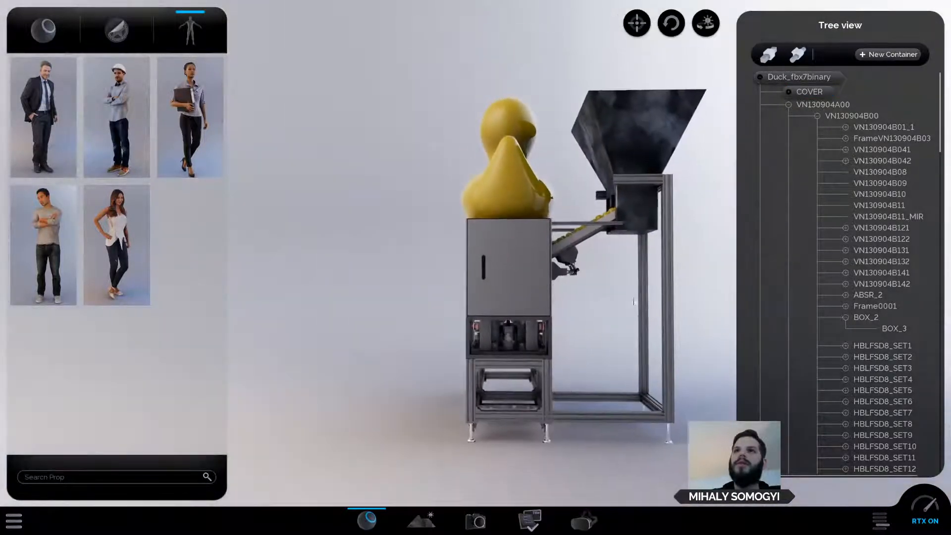
click(808, 92)
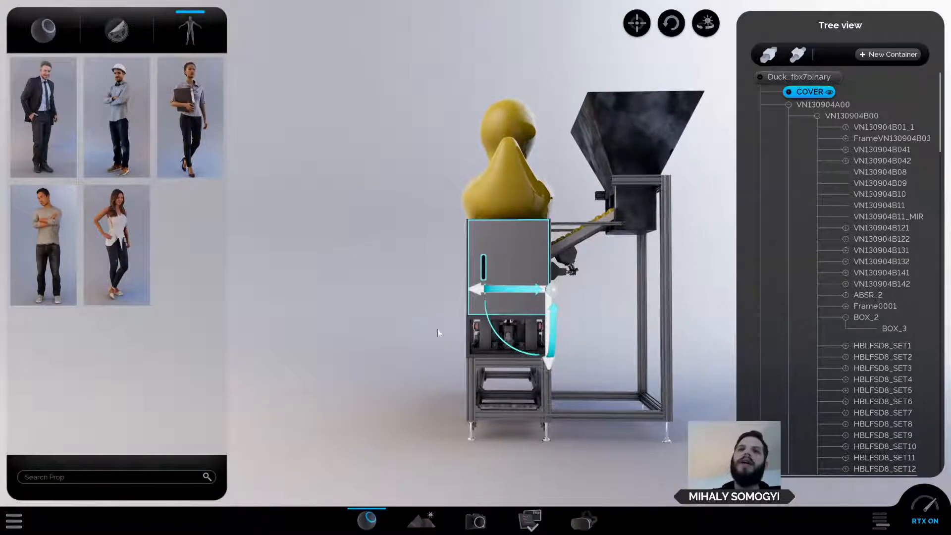
middle_drag(438, 329, 405, 367)
scroll(602, 382, up, 3)
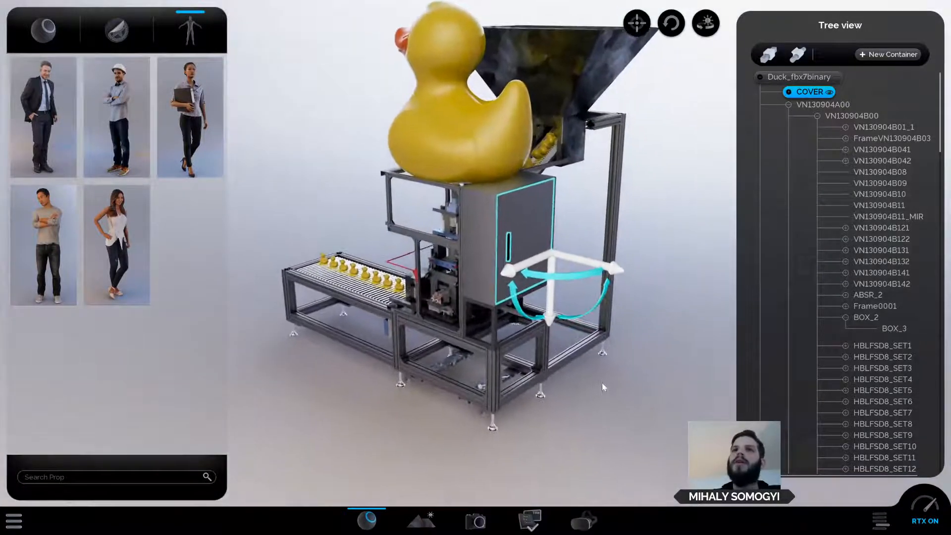
scroll(602, 382, up, 3)
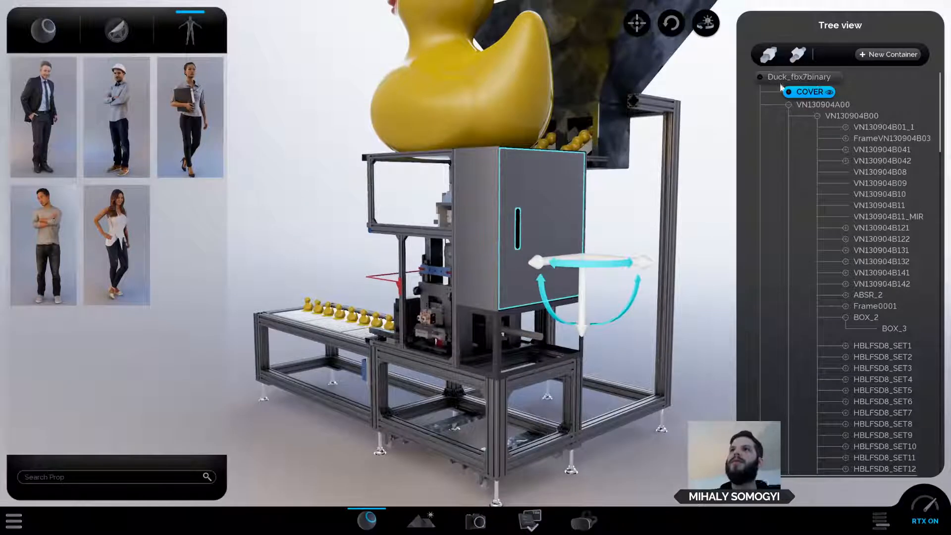
Add a pivot joint linking the COVER container to its parent Duck_fbx7binary.
click(812, 105)
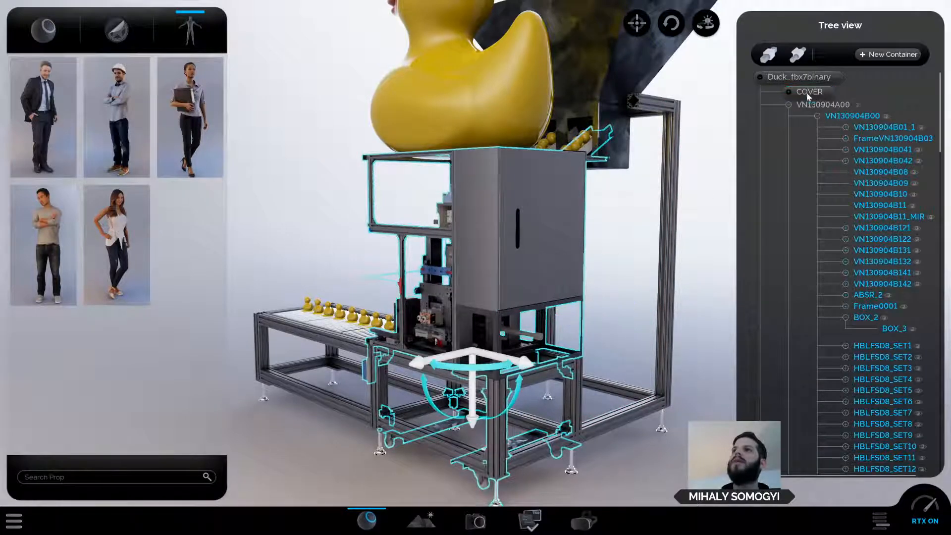
click(809, 93)
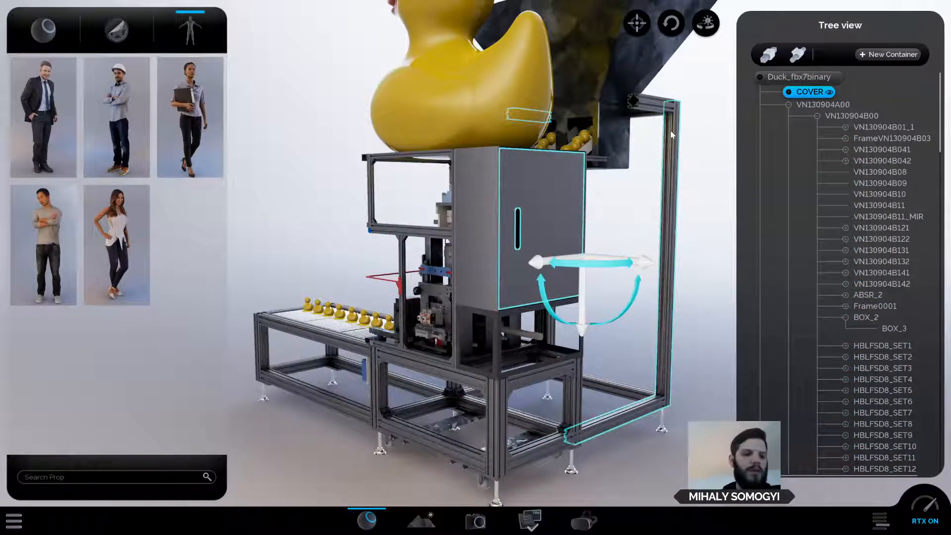
click(800, 55)
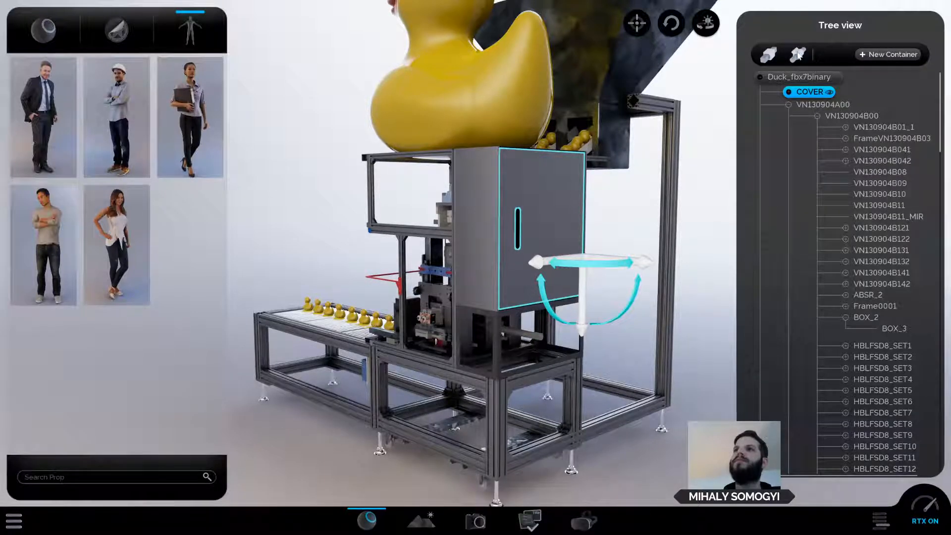
click(792, 62)
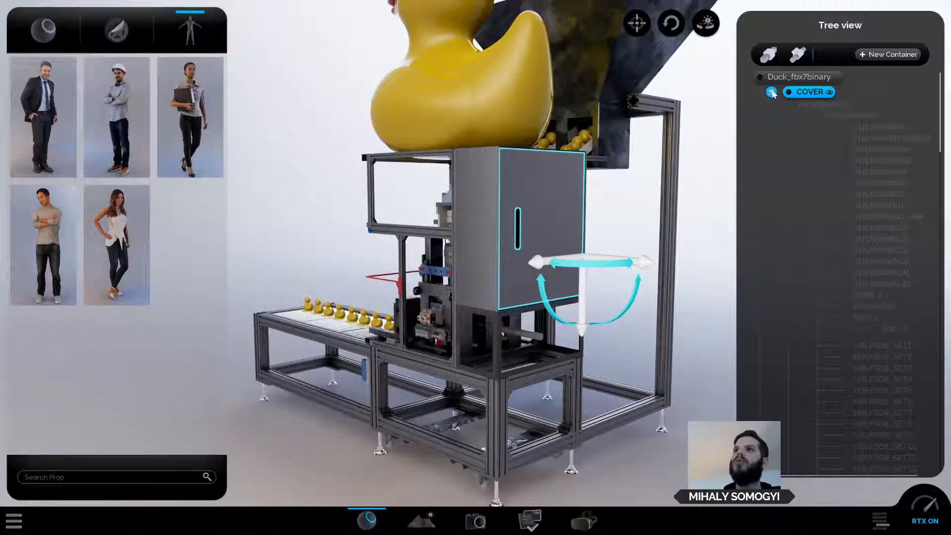
click(771, 92)
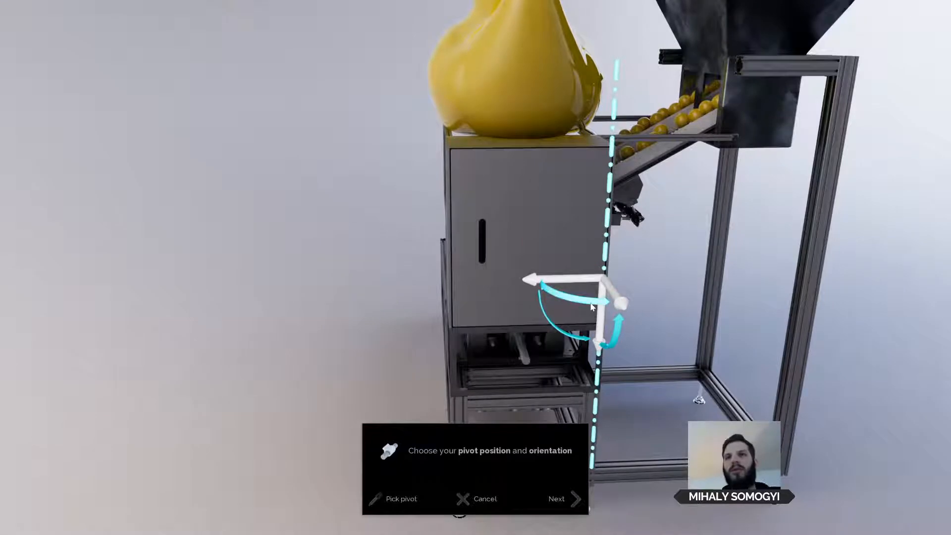
Shift the joint's pivot slightly along its depth axis to line it up with the cabinet door's hinge edge.
scroll(591, 306, up, 5)
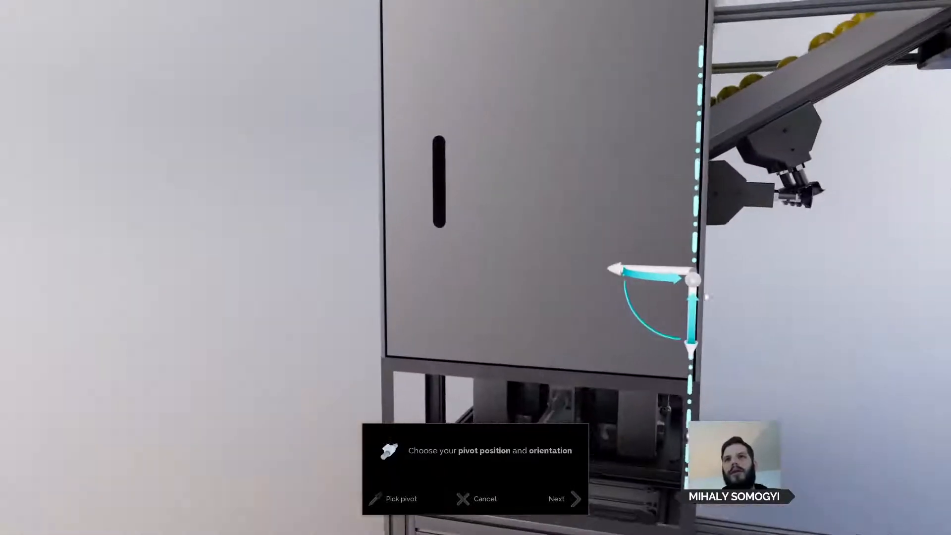
middle_drag(759, 292, 755, 313)
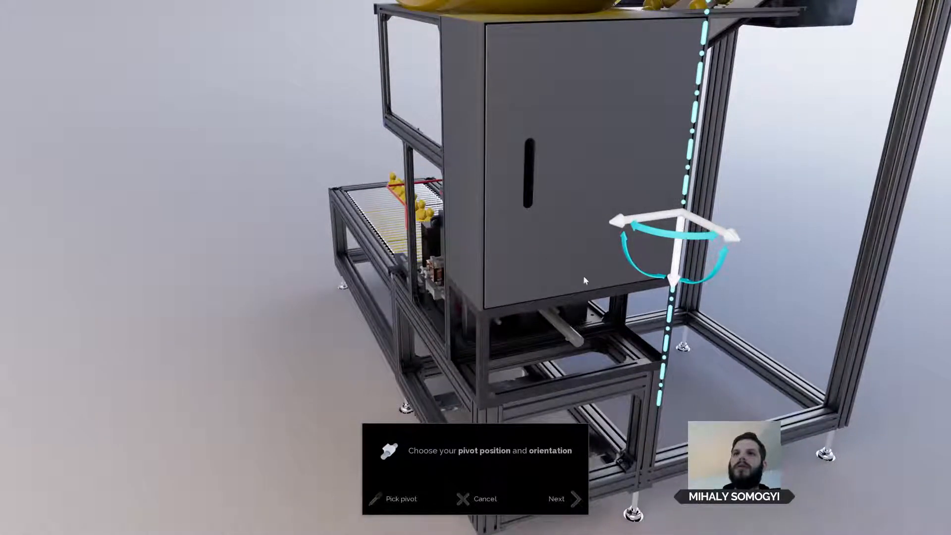
drag(738, 241, 727, 238)
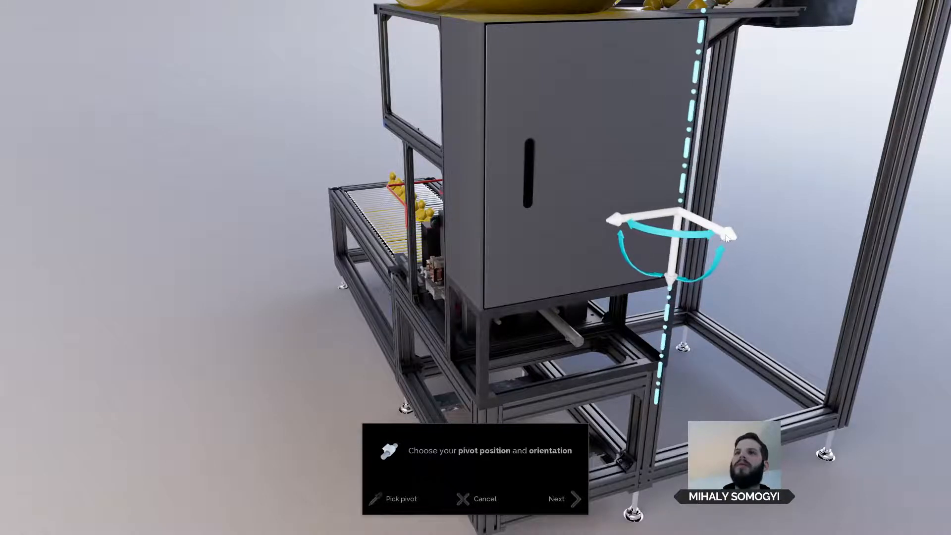
drag(721, 392, 720, 376)
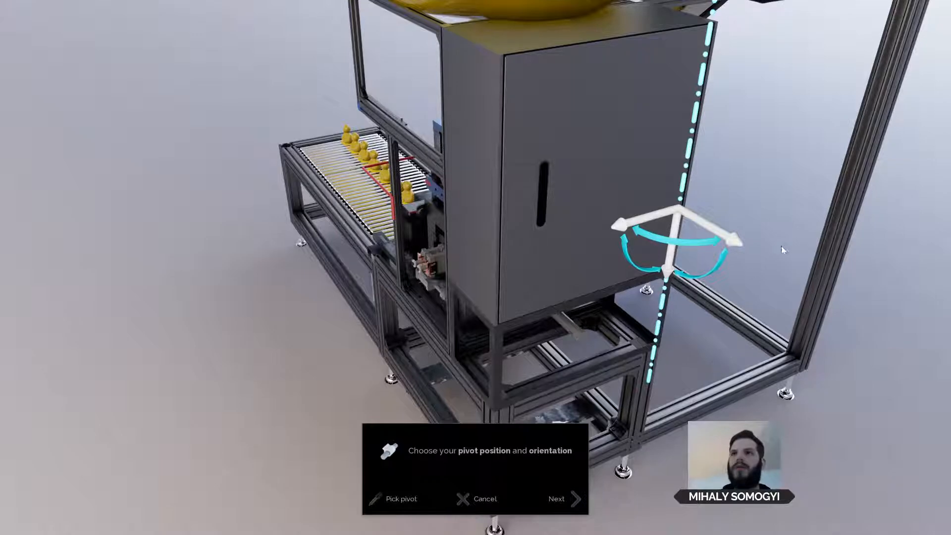
drag(781, 245, 701, 340)
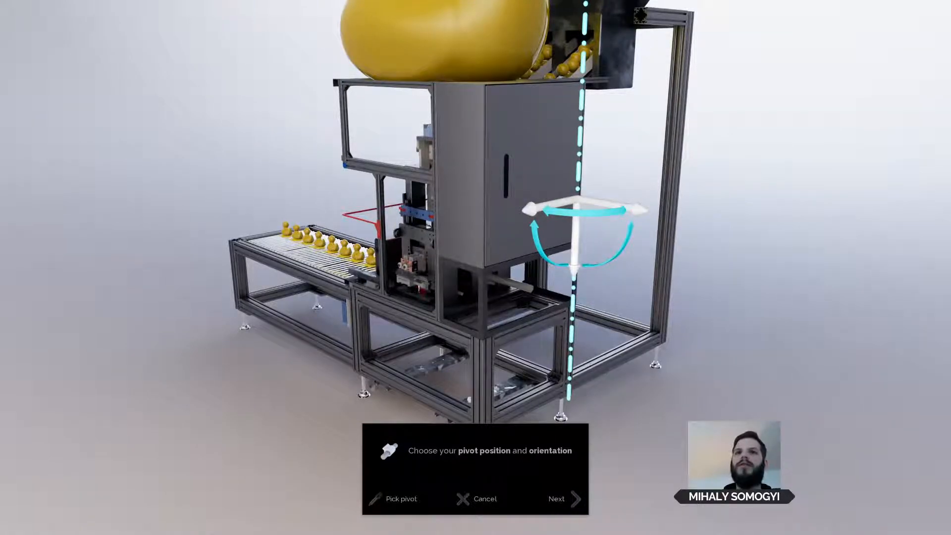
drag(722, 384, 692, 391)
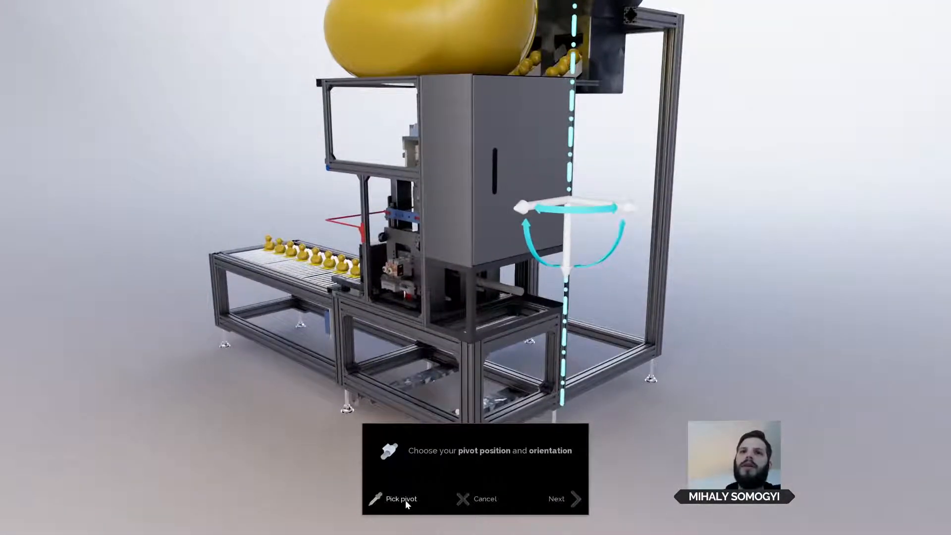
click(405, 500)
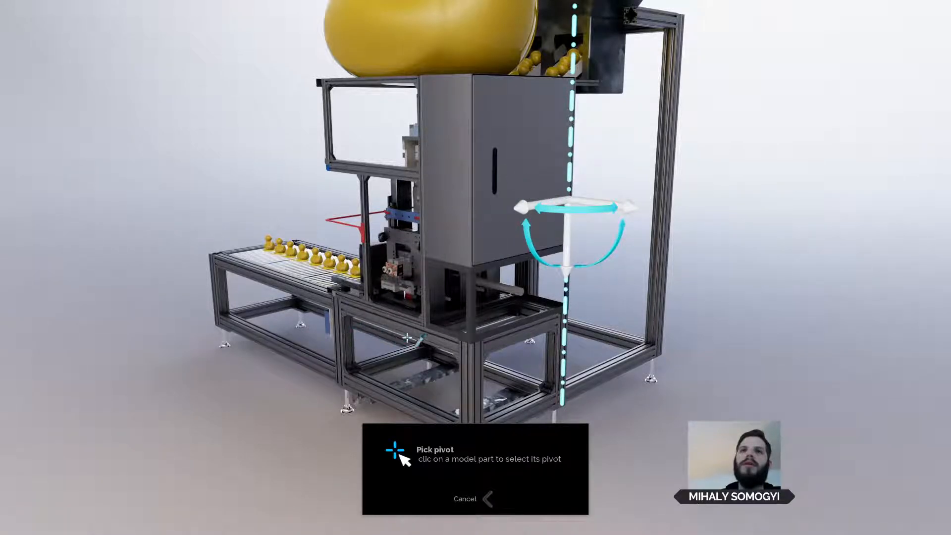
scroll(473, 365, up, 2)
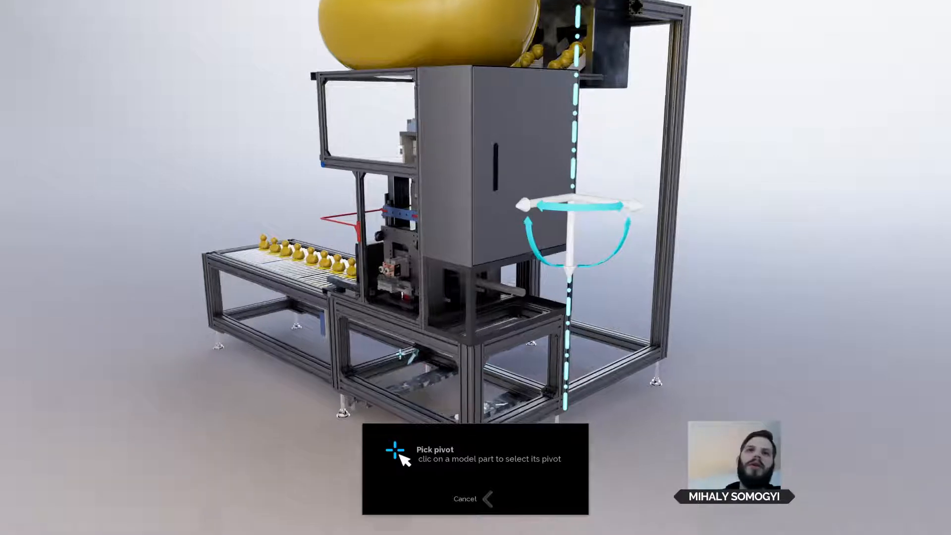
click(474, 497)
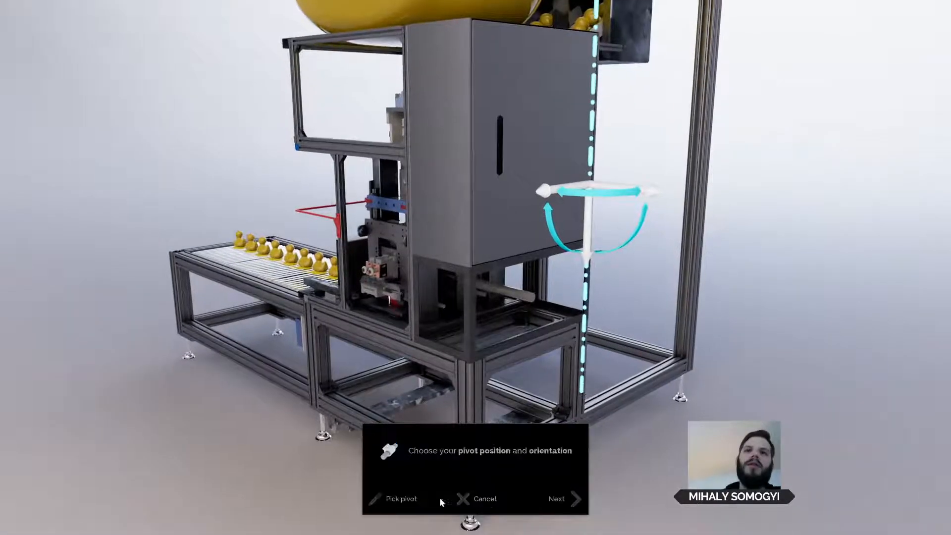
Try picking the joint's pivot from two other parts of the machine frame, and abandon the joint setup.
click(390, 499)
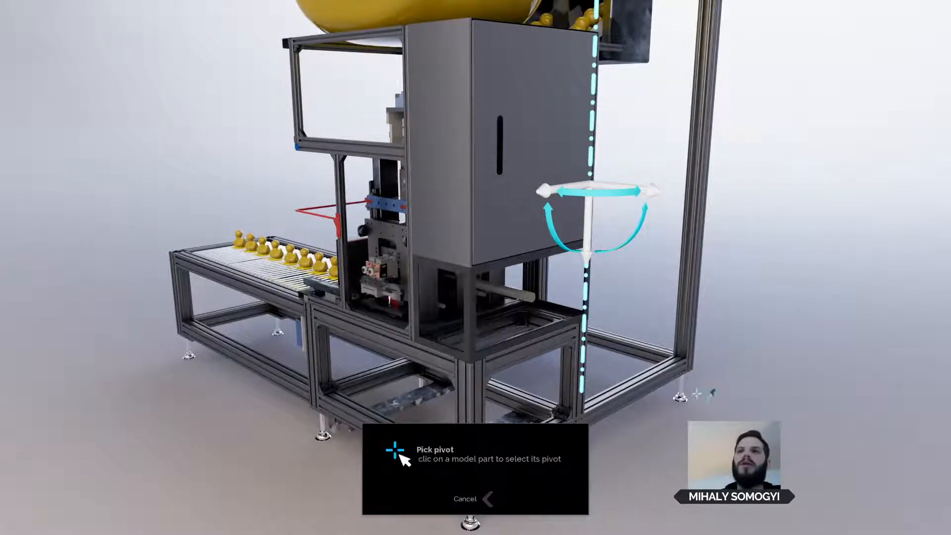
click(688, 324)
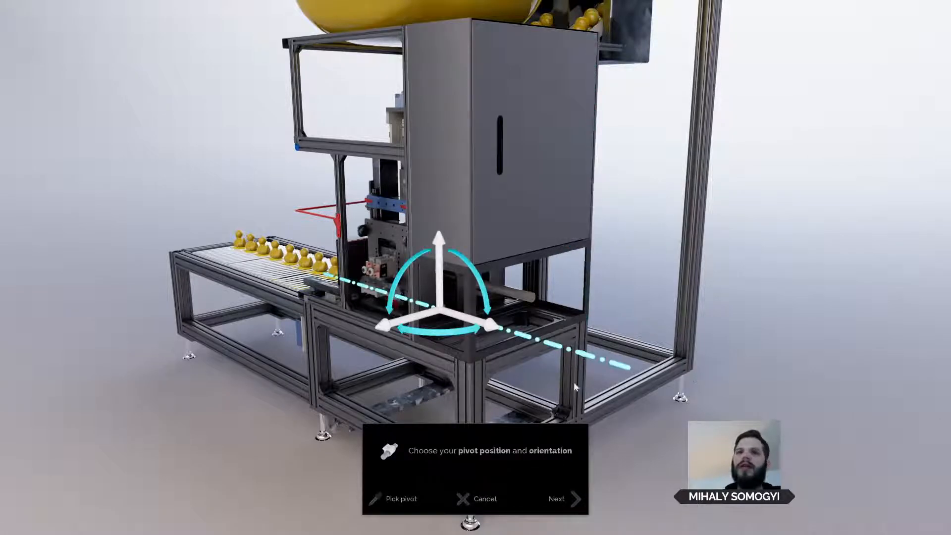
click(404, 499)
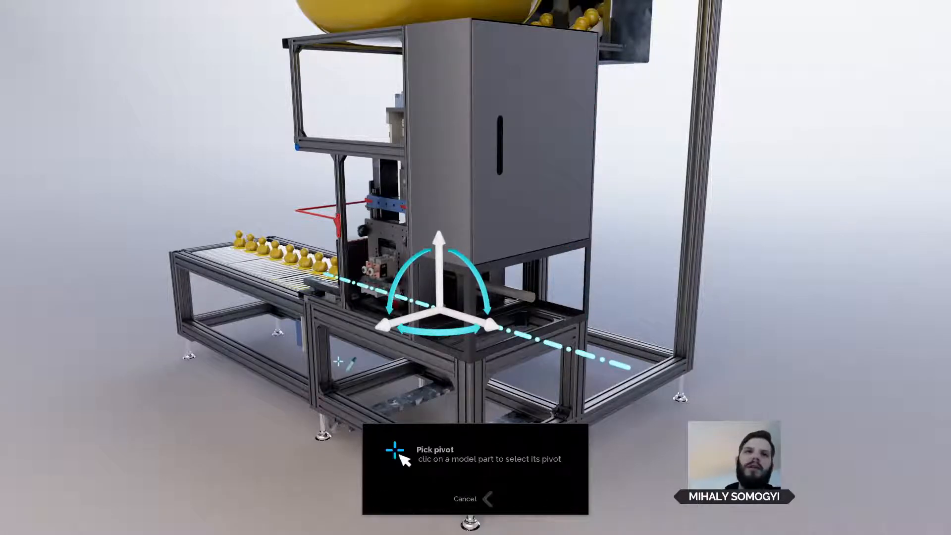
click(322, 352)
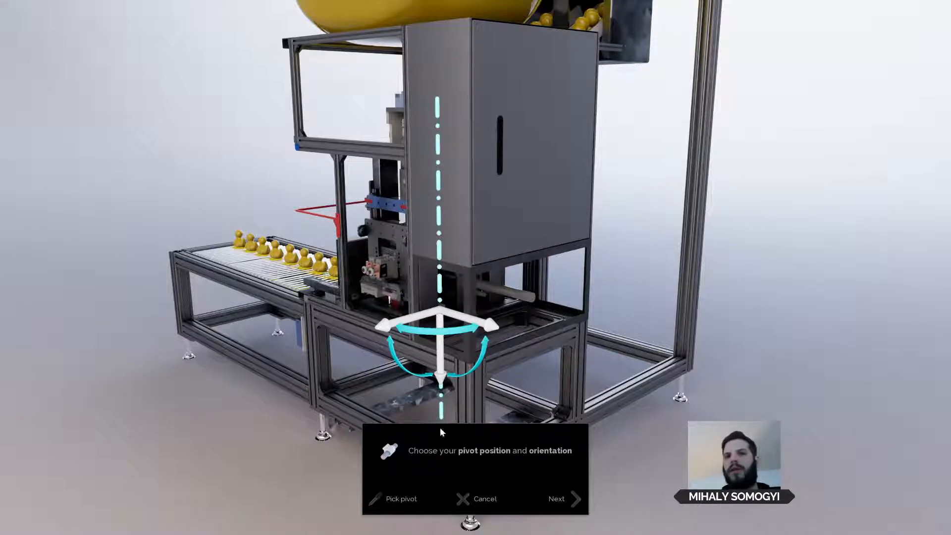
middle_drag(612, 364, 612, 336)
click(480, 500)
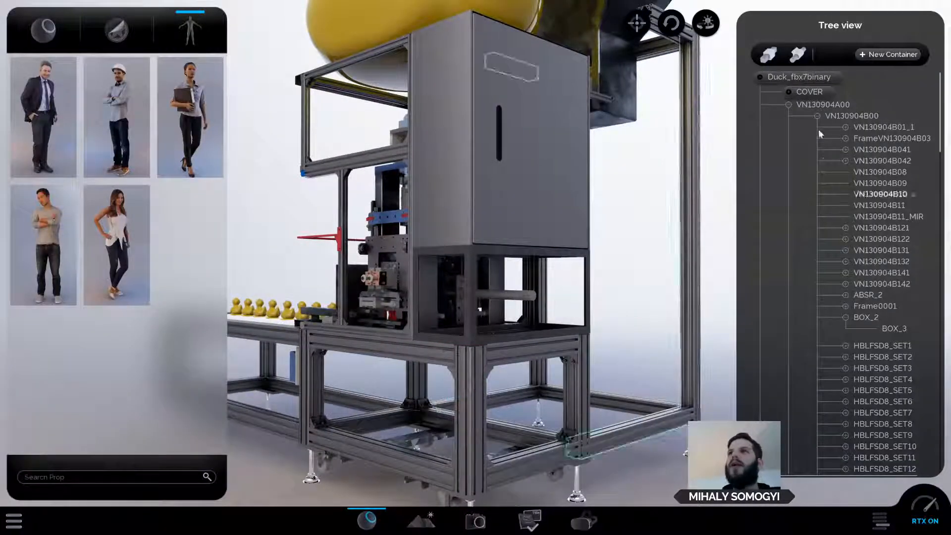
click(771, 79)
click(798, 54)
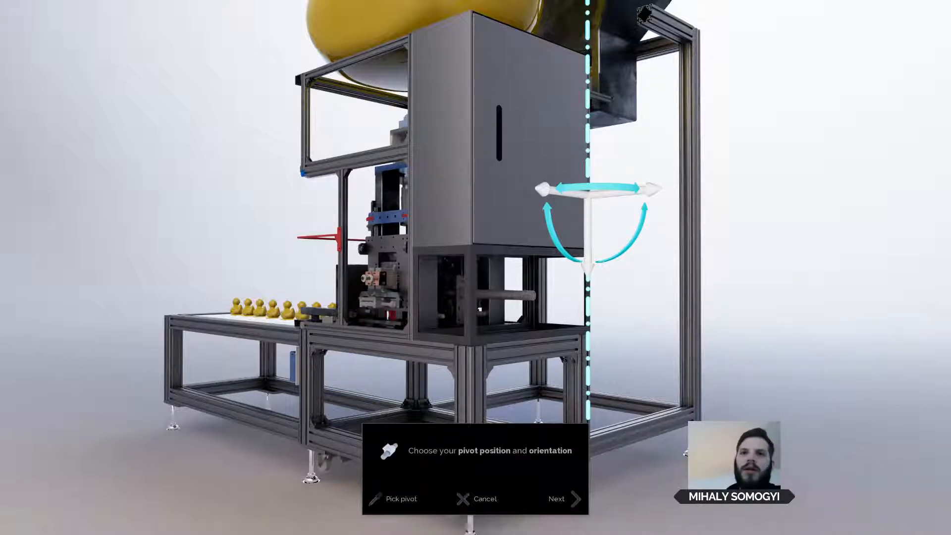
click(484, 500)
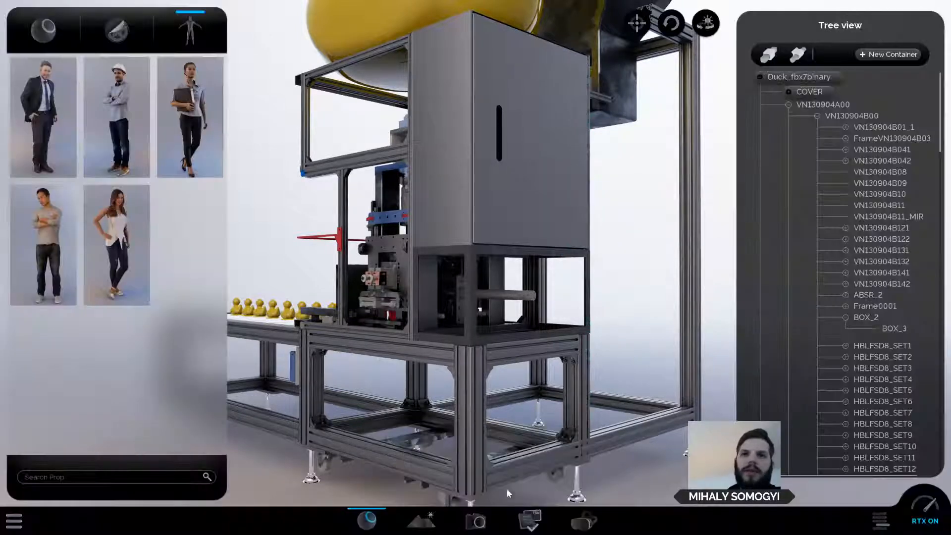
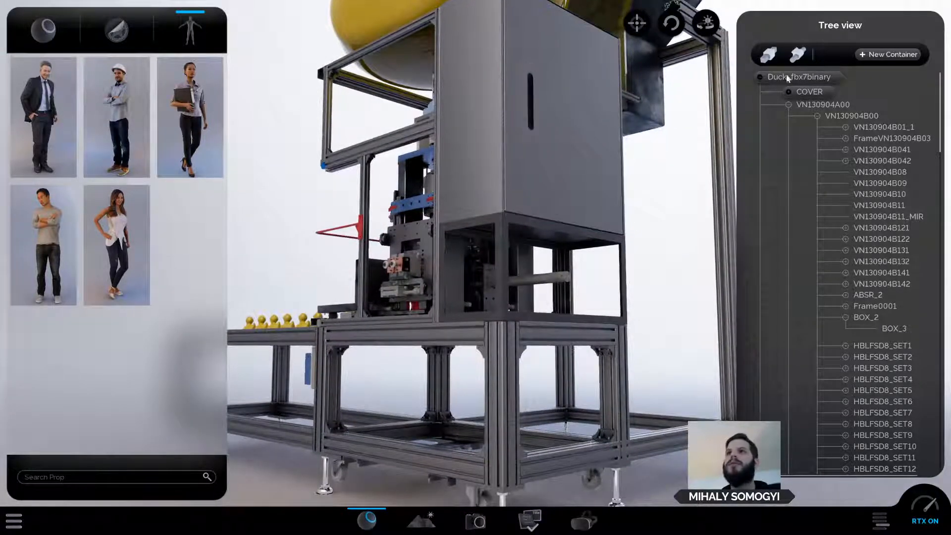
Add a pivot joint between COVER and Duck_fbx7binary, accepting its pivot position and a minimum rotation of 0°.
click(772, 93)
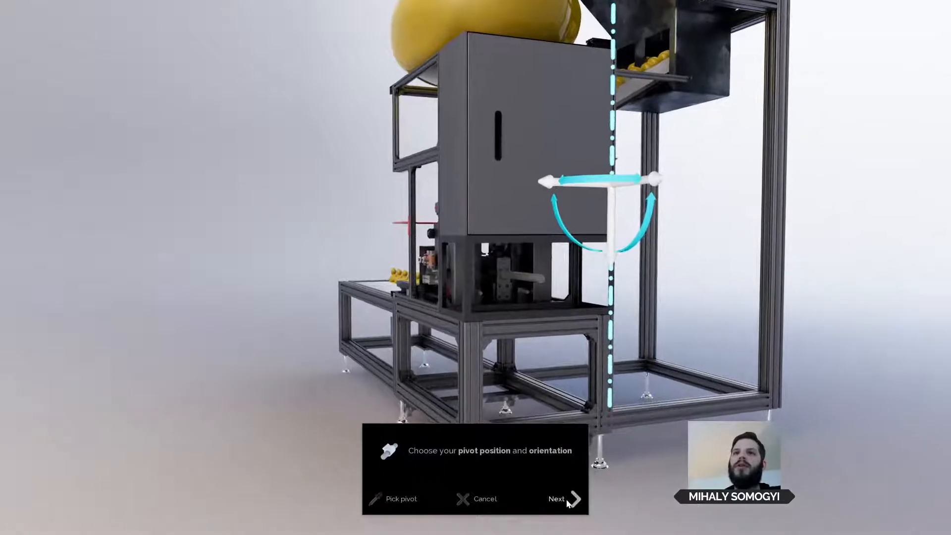
click(565, 503)
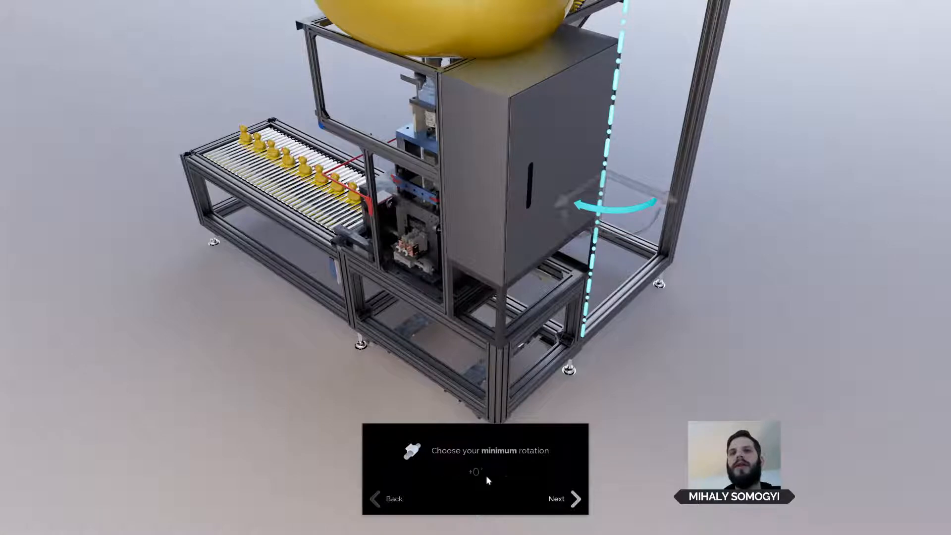
click(577, 500)
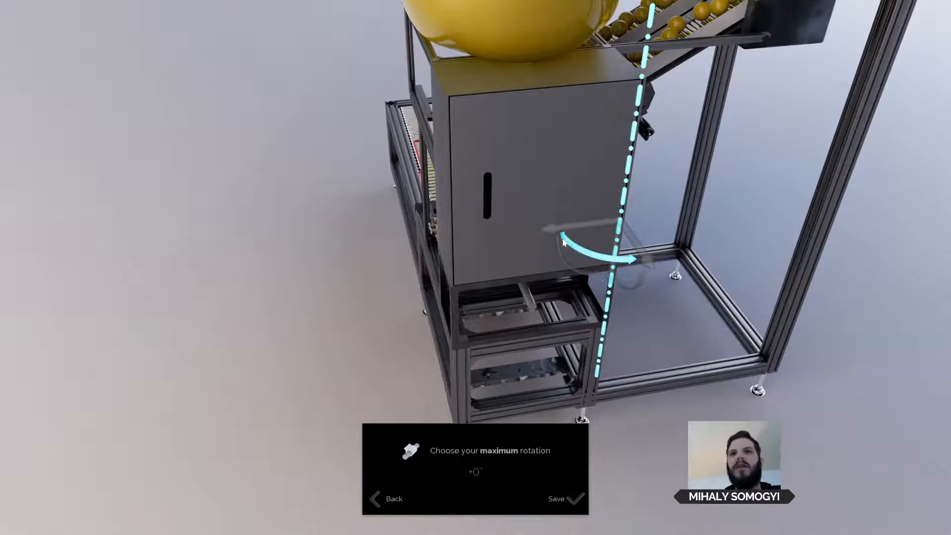
Swing the cabinet door open to set the joint's maximum rotation to 157°, and save the joint.
drag(569, 246, 498, 258)
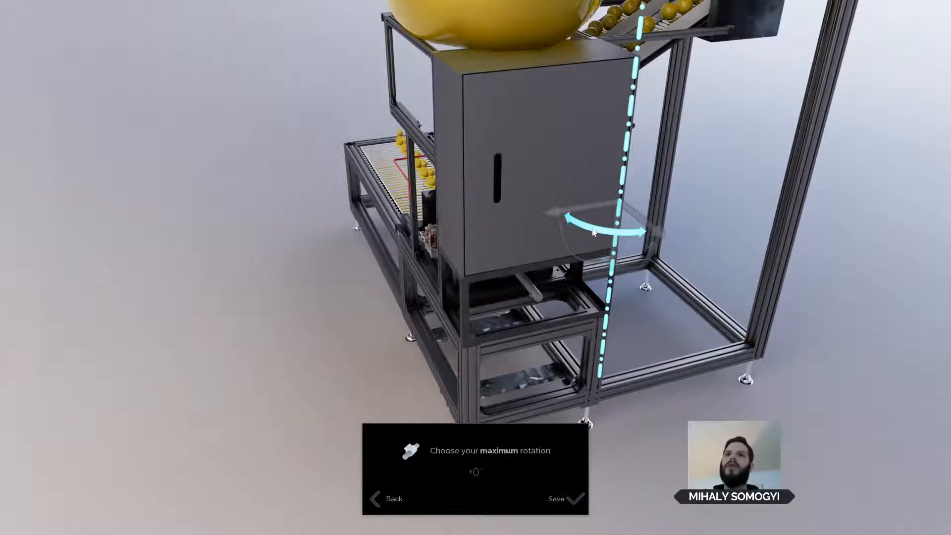
drag(593, 232, 687, 224)
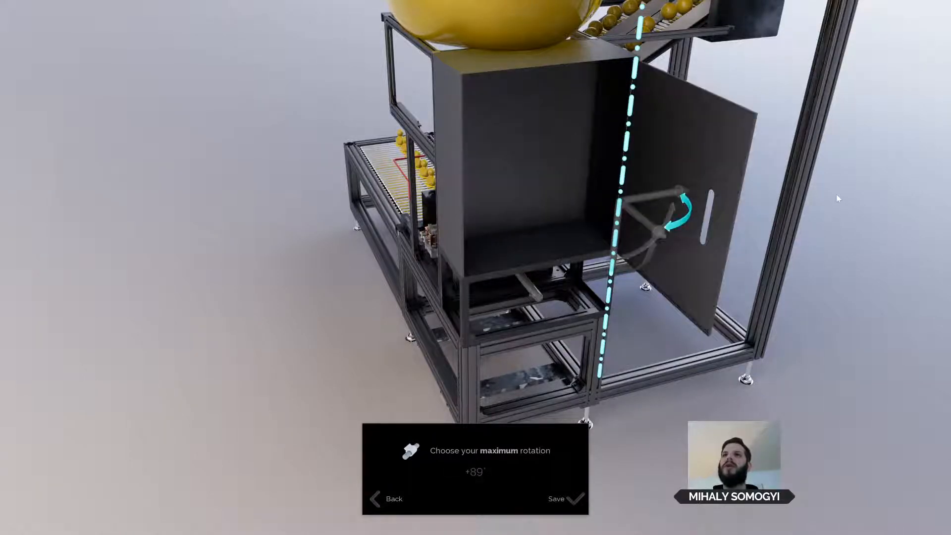
middle_drag(837, 195, 595, 240)
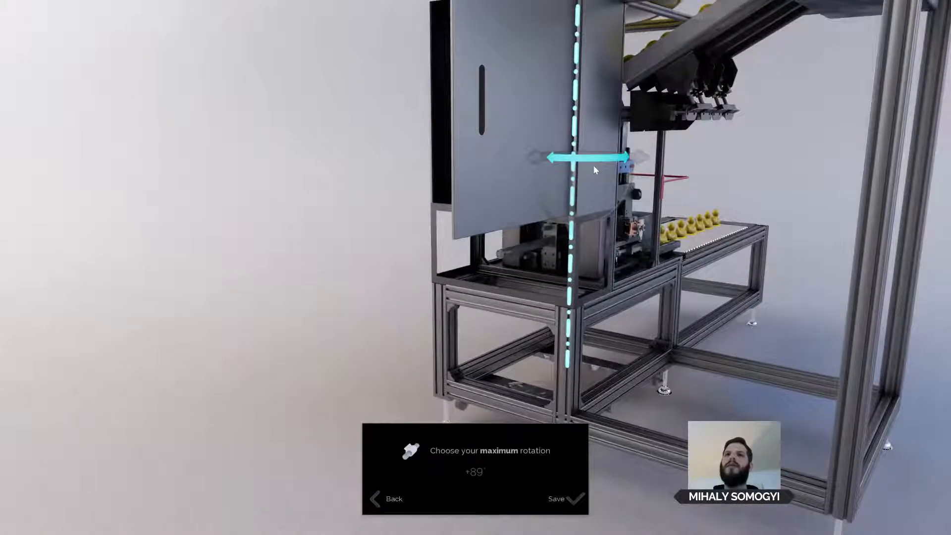
right_drag(651, 380, 667, 376)
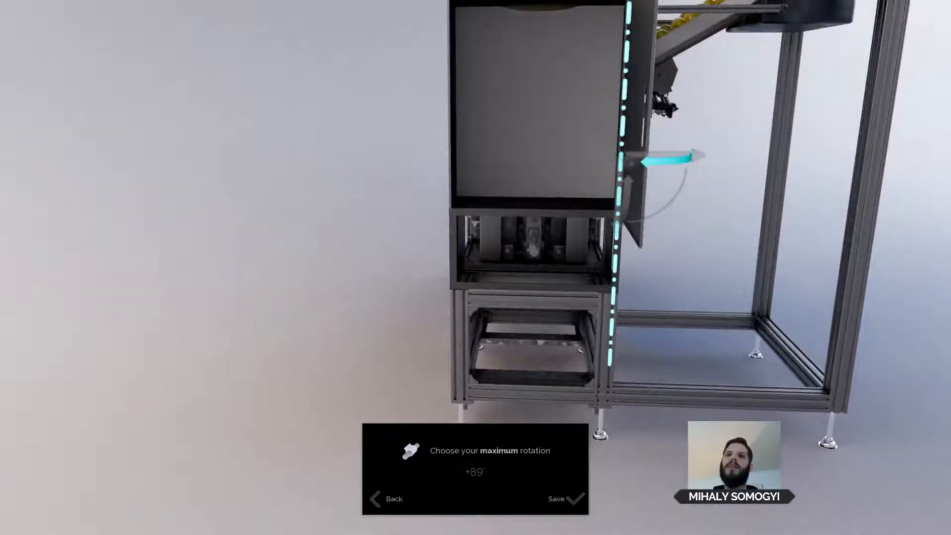
drag(672, 166, 463, 163)
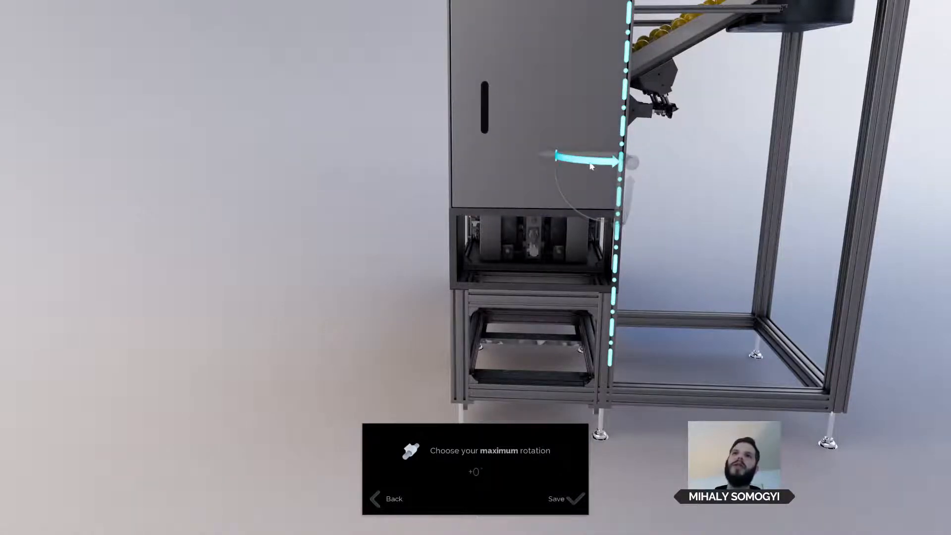
drag(640, 163, 707, 160)
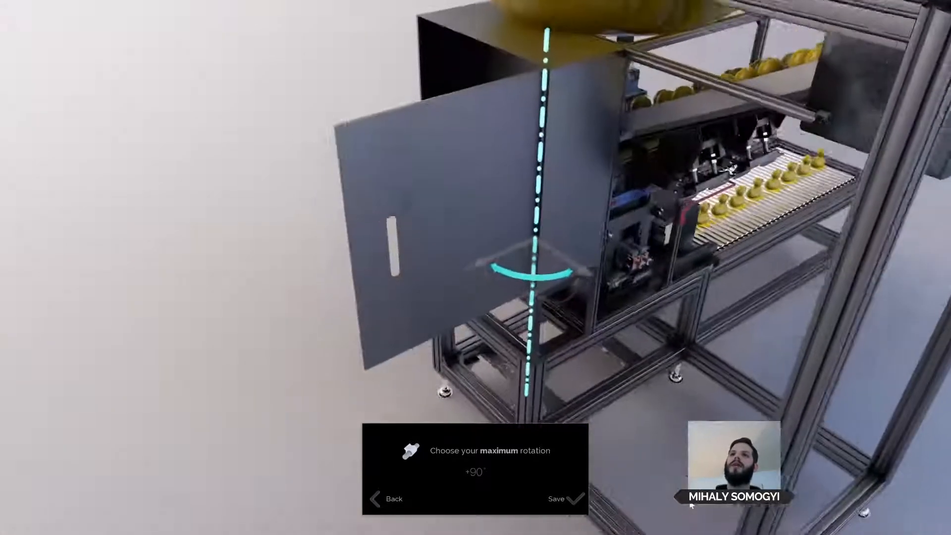
drag(543, 276, 657, 348)
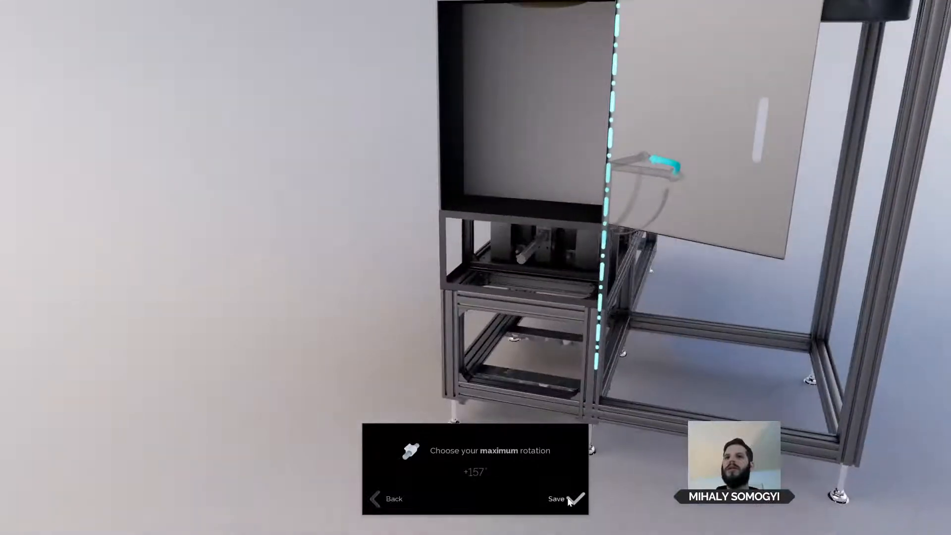
click(565, 499)
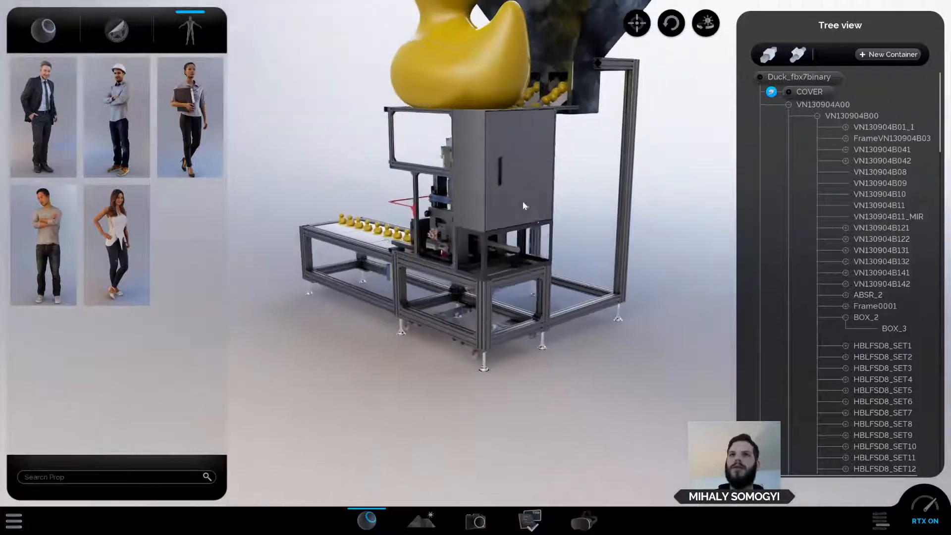
Test the new joint by opening and closing the cabinet door in the scene.
click(507, 198)
click(581, 203)
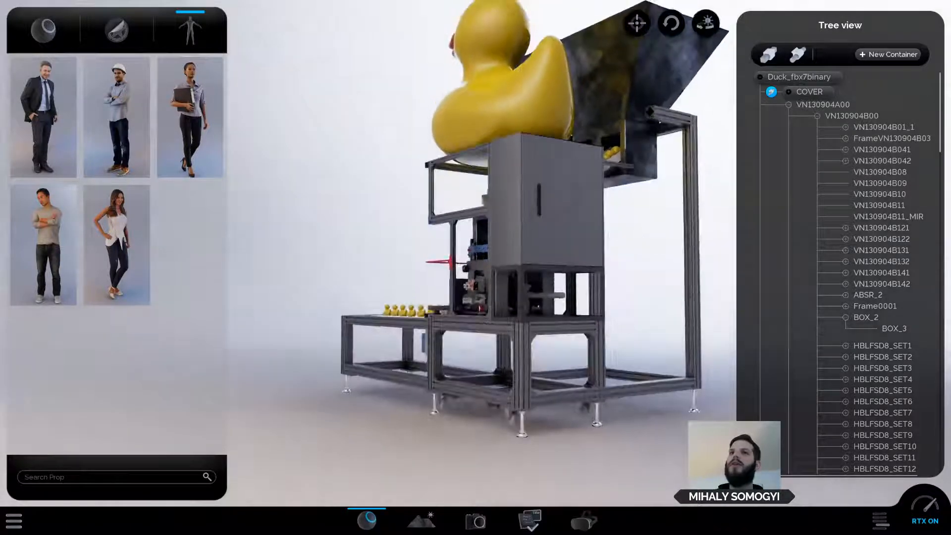
click(510, 276)
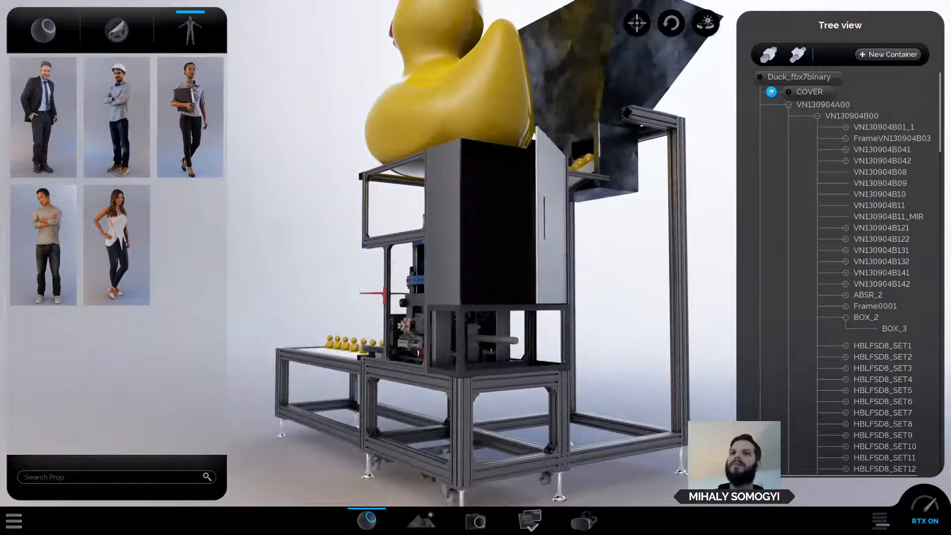
click(483, 287)
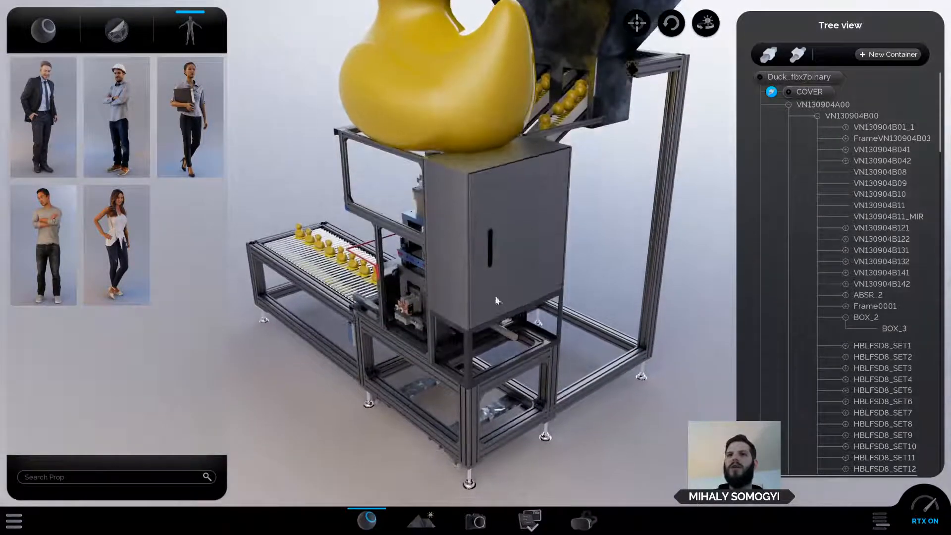
click(506, 298)
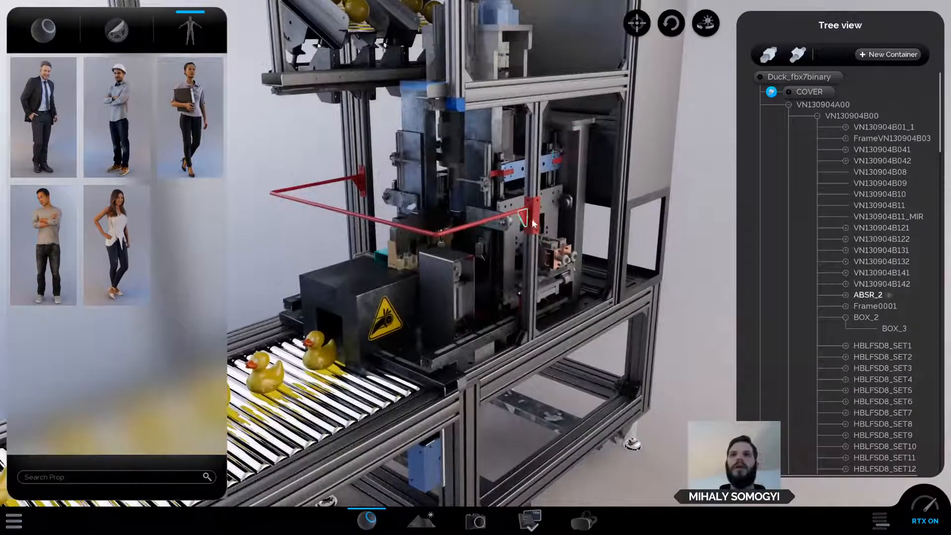
Select the red guard bracket ABSR_2, isolate it to check its shape, and show all machine parts again.
click(538, 225)
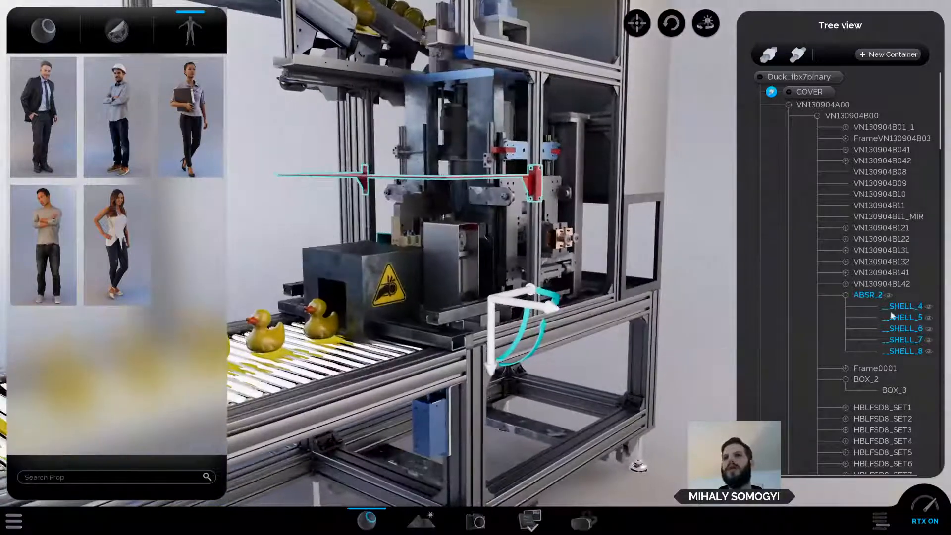
click(908, 321)
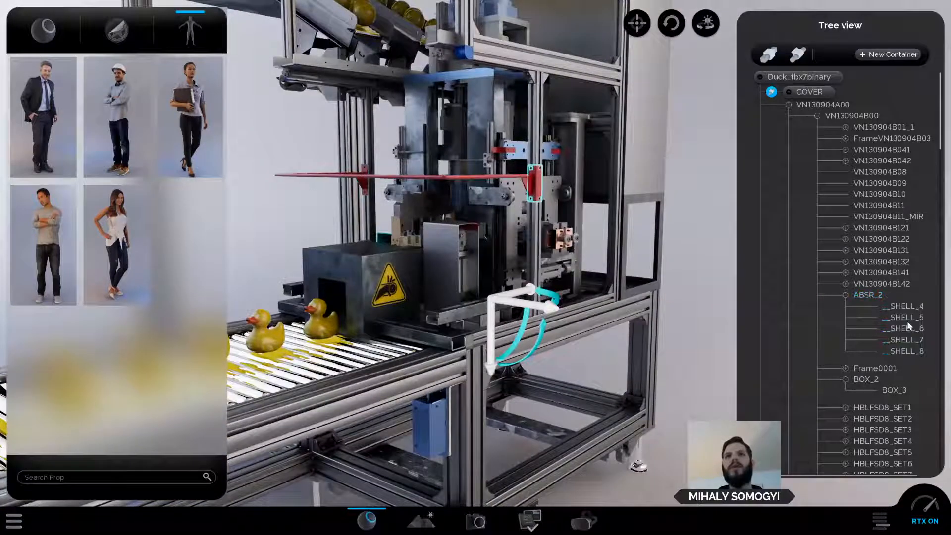
right_click(864, 295)
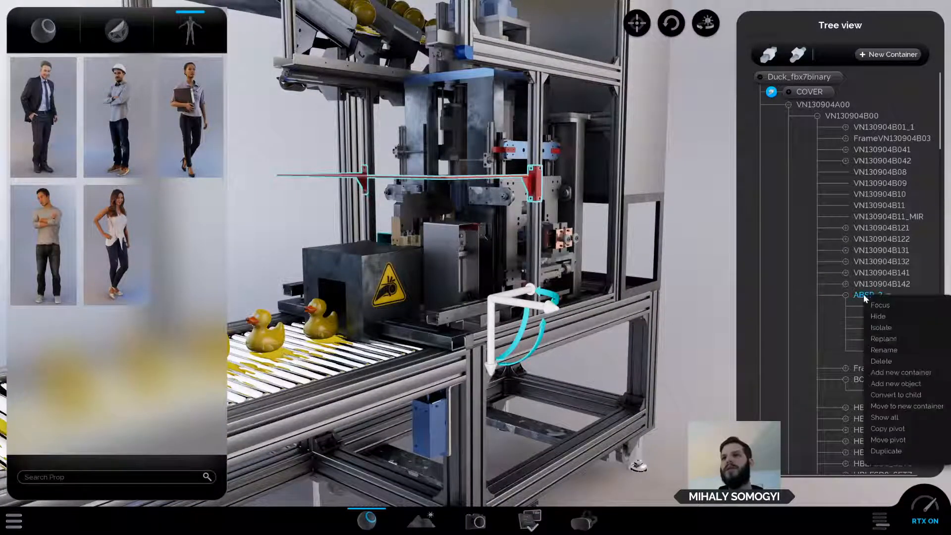
click(881, 328)
click(674, 217)
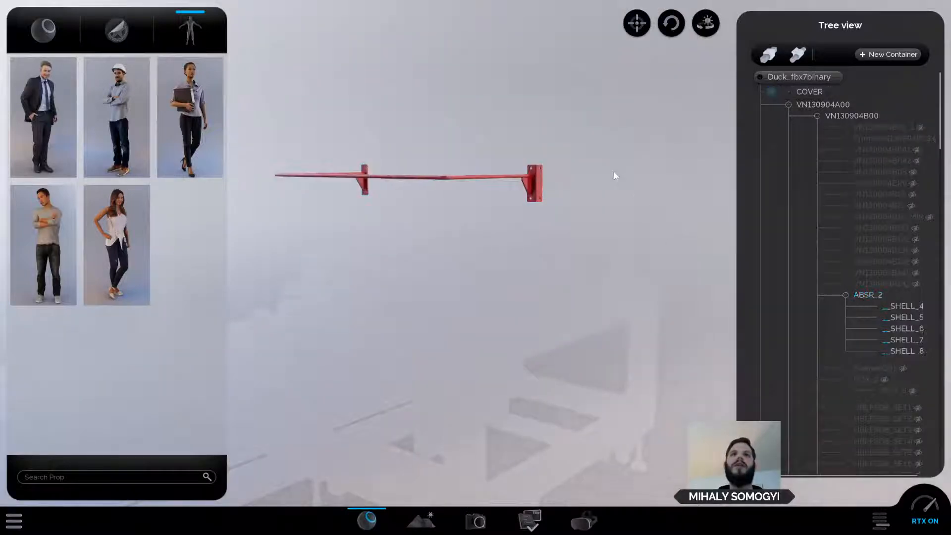
drag(614, 172, 684, 303)
right_click(700, 240)
click(736, 252)
scroll(683, 300, down, 2)
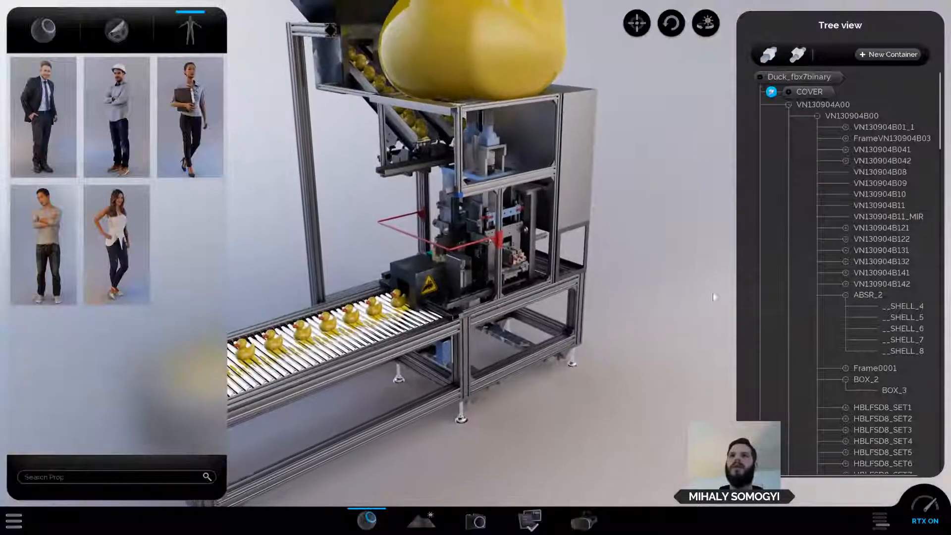
Convert ABSR_2 to a child container and move it directly beneath Duck_fbx7binary.
click(864, 294)
right_click(865, 295)
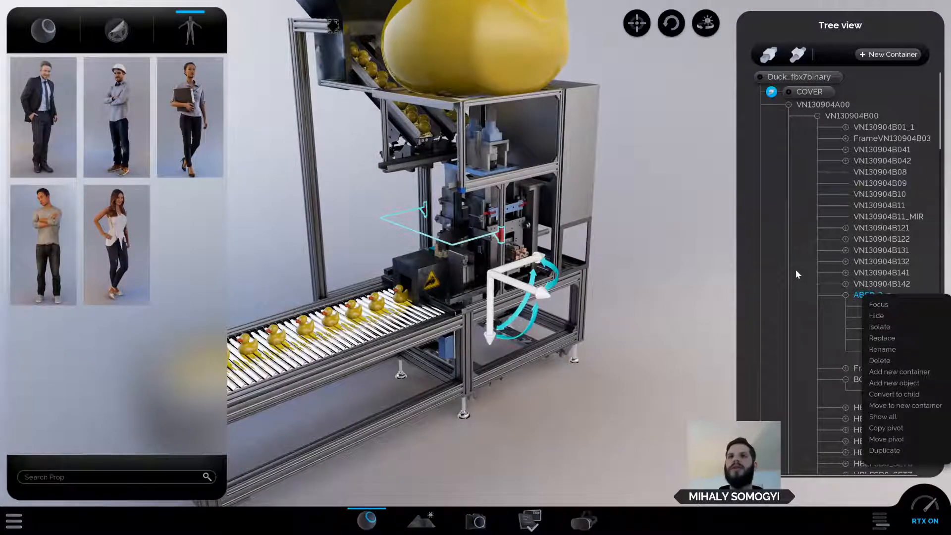
click(910, 395)
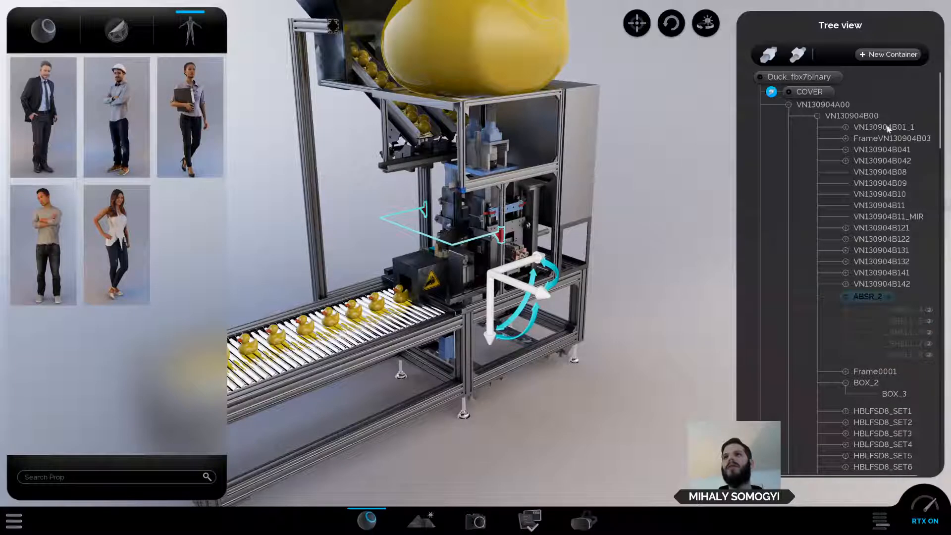
drag(809, 103, 801, 96)
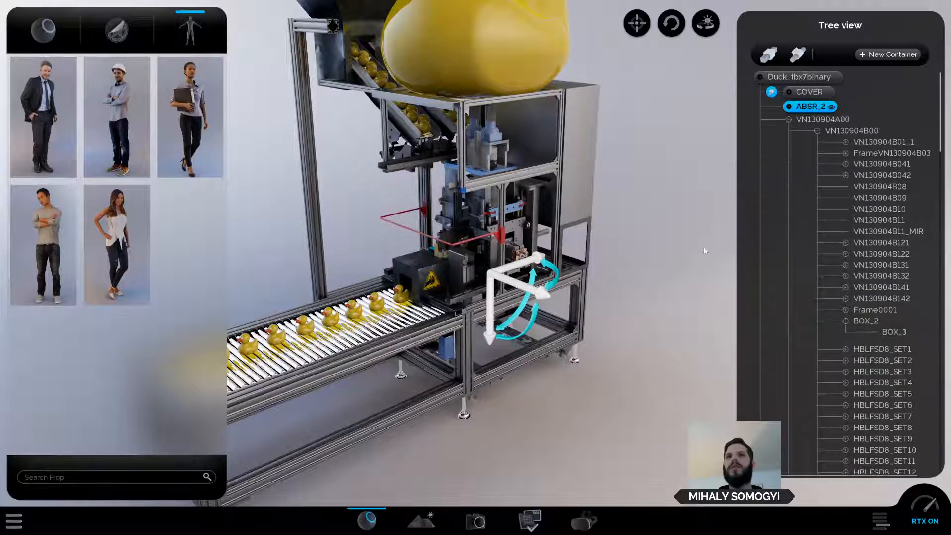
click(644, 327)
Start a sliding joint for the red guard bracket ABSR_2 and orient its movement axis vertically.
middle_drag(643, 327, 648, 327)
scroll(649, 327, up, 4)
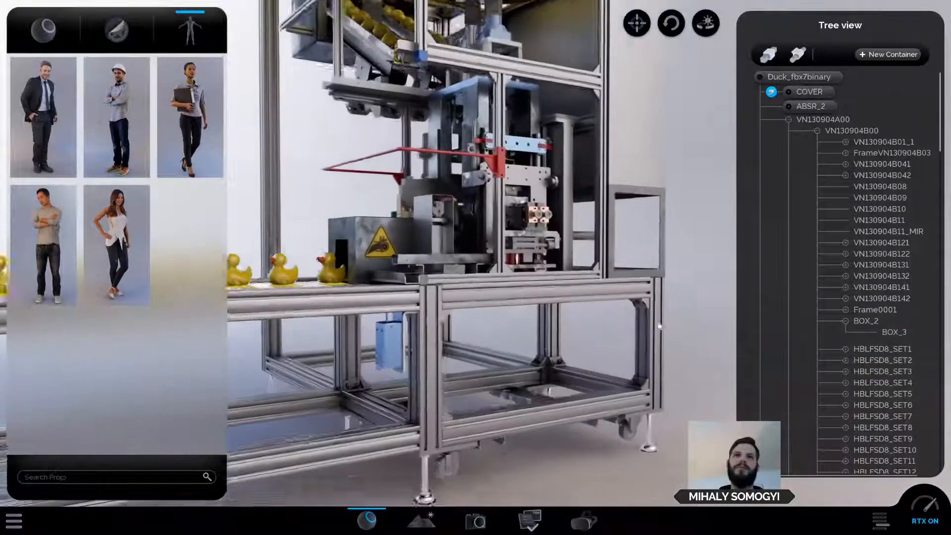
middle_drag(531, 348, 553, 363)
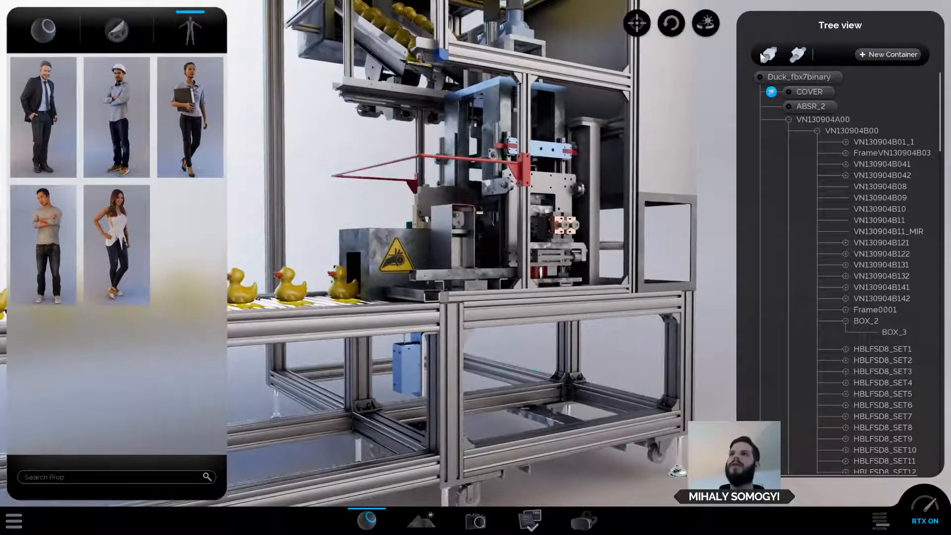
drag(771, 92, 773, 109)
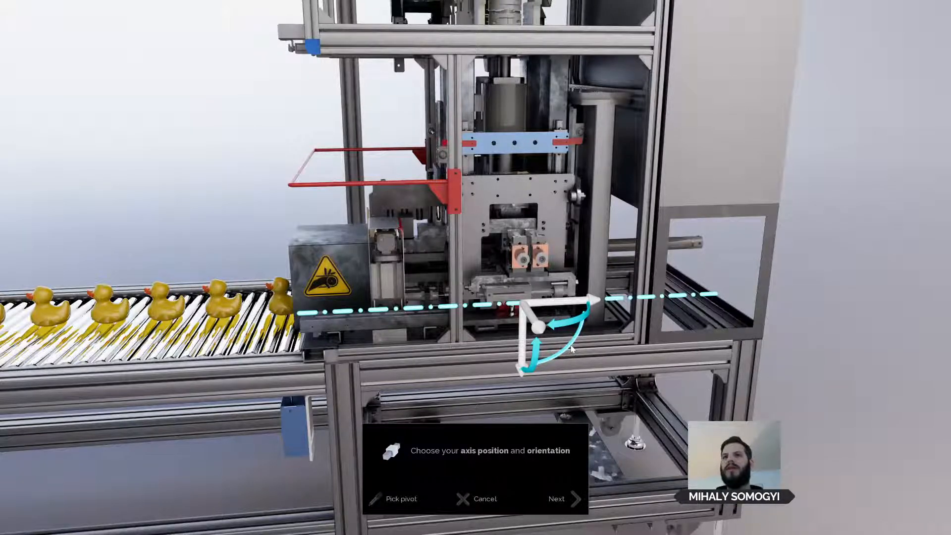
drag(573, 348, 565, 261)
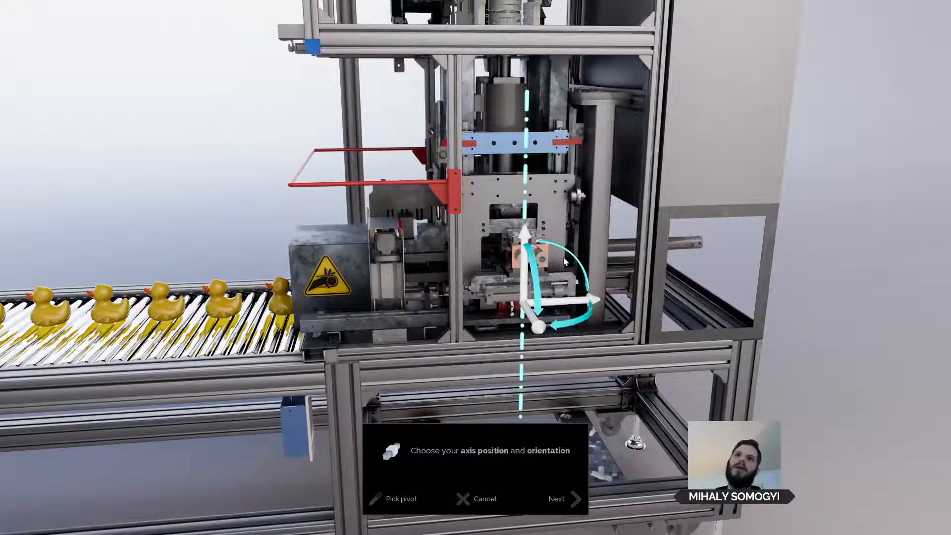
middle_drag(870, 296, 822, 322)
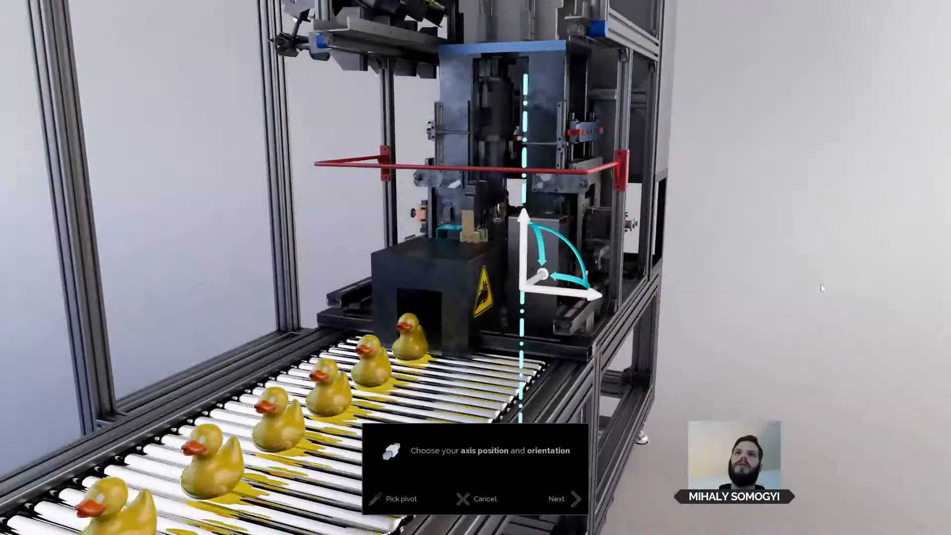
middle_drag(821, 284, 763, 284)
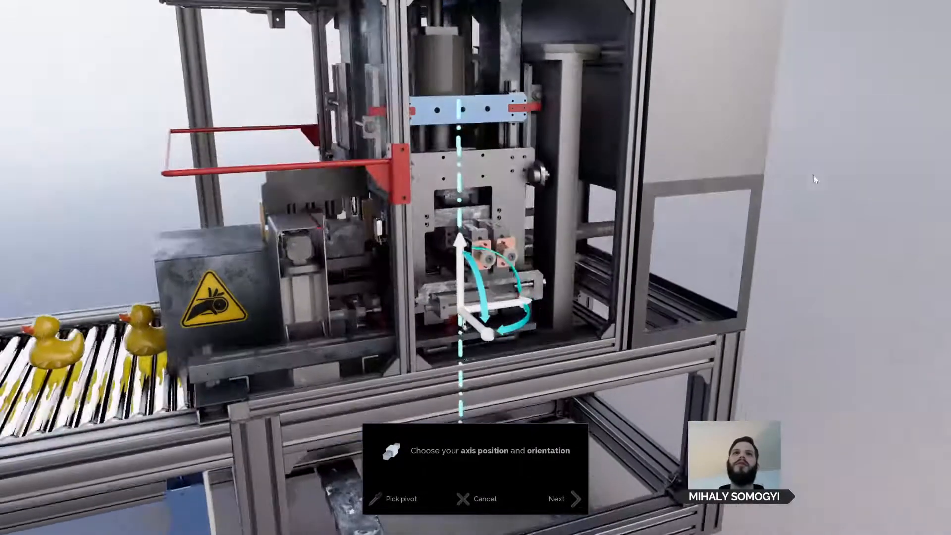
middle_drag(814, 174, 446, 243)
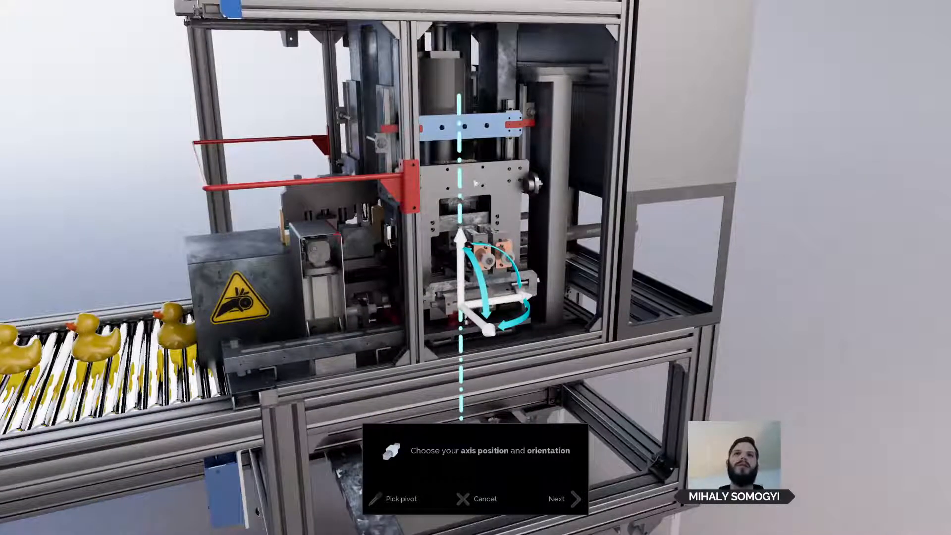
click(576, 499)
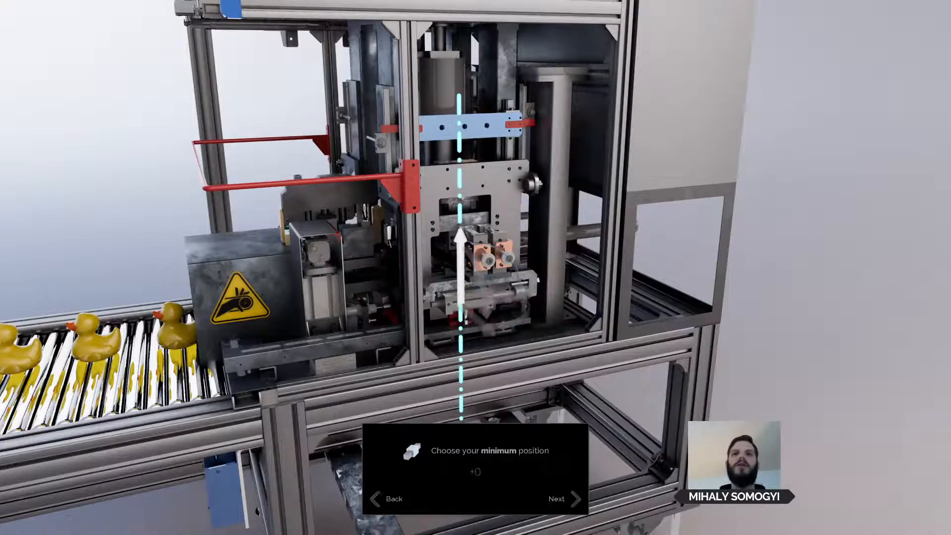
Set the bracket joint's minimum position to -18 and its maximum position to +20, and save the joint.
drag(459, 240, 467, 308)
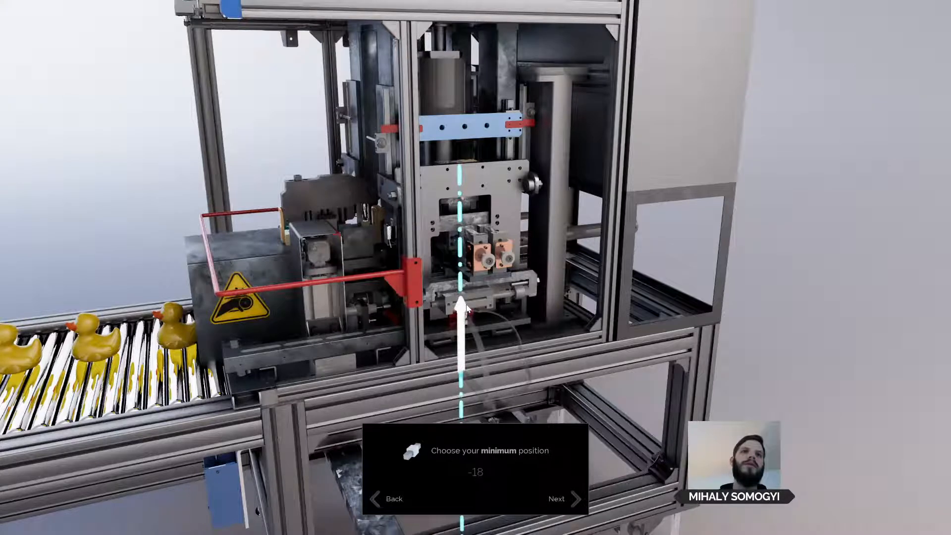
click(557, 499)
drag(461, 271, 461, 195)
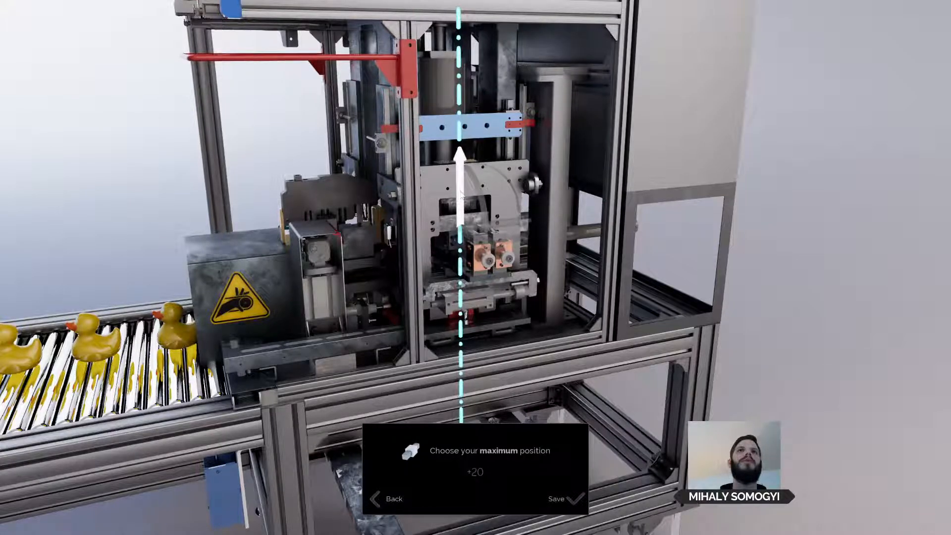
click(569, 499)
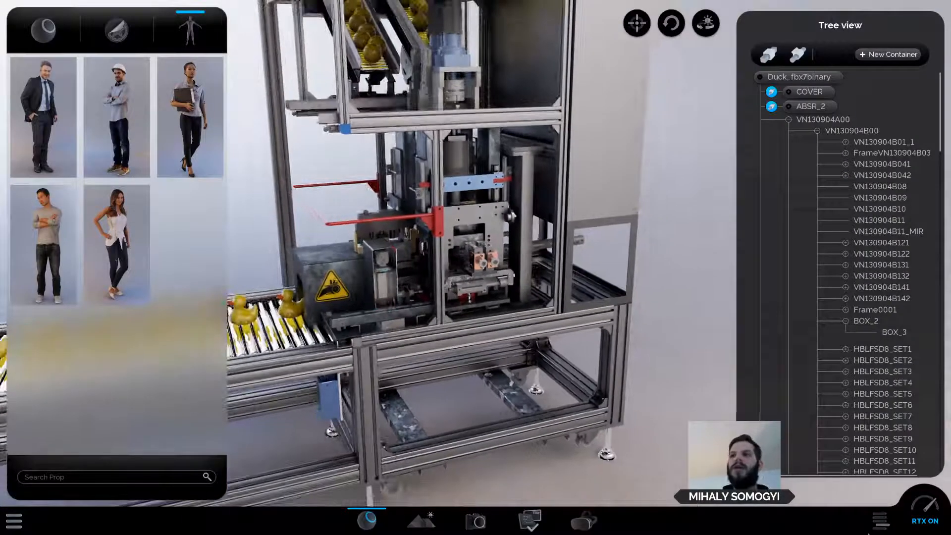
Hide the tree view and test the new joint by sliding the red guard bracket vertically on the machine.
click(880, 522)
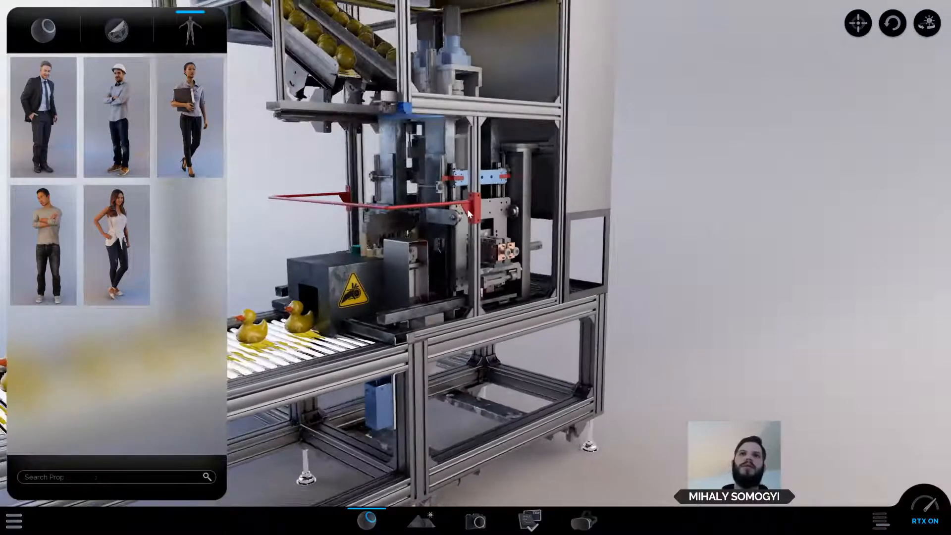
drag(471, 208, 470, 129)
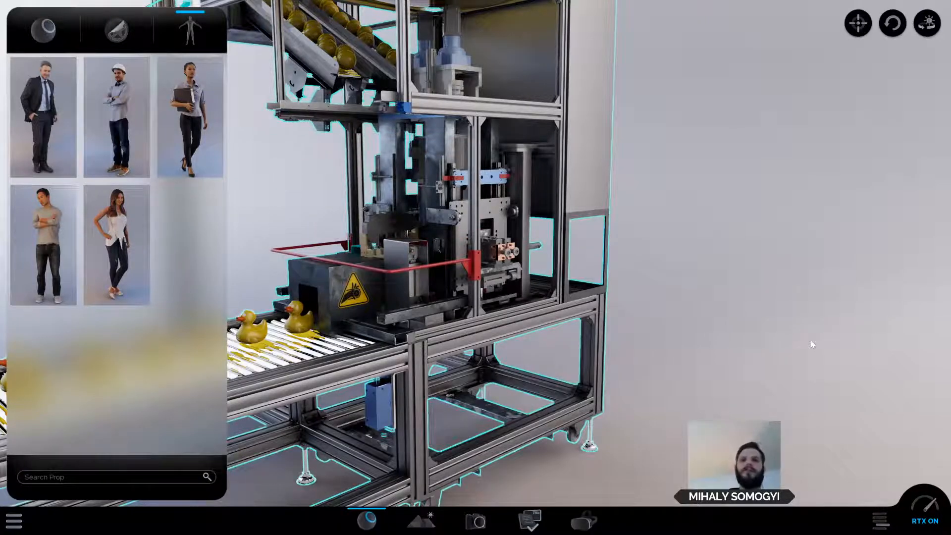
scroll(726, 301, up, 1)
scroll(721, 345, down, 6)
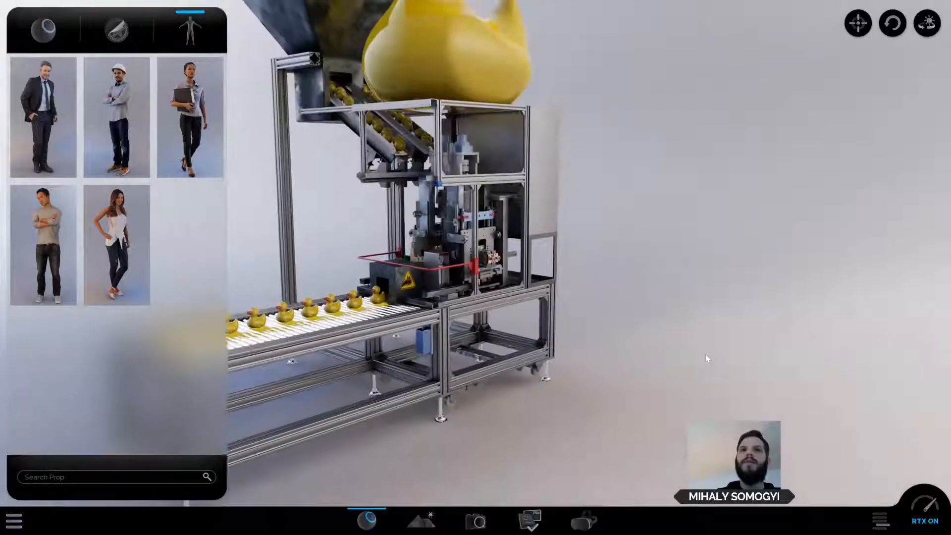
drag(666, 350, 652, 348)
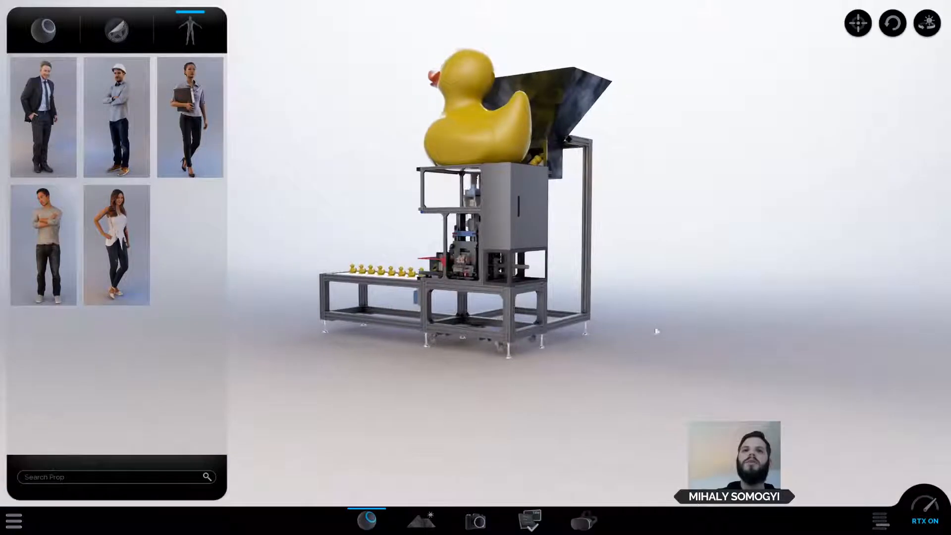
Open the environment library and examine the whole duck machine from several sides under the neutral lighting.
click(421, 521)
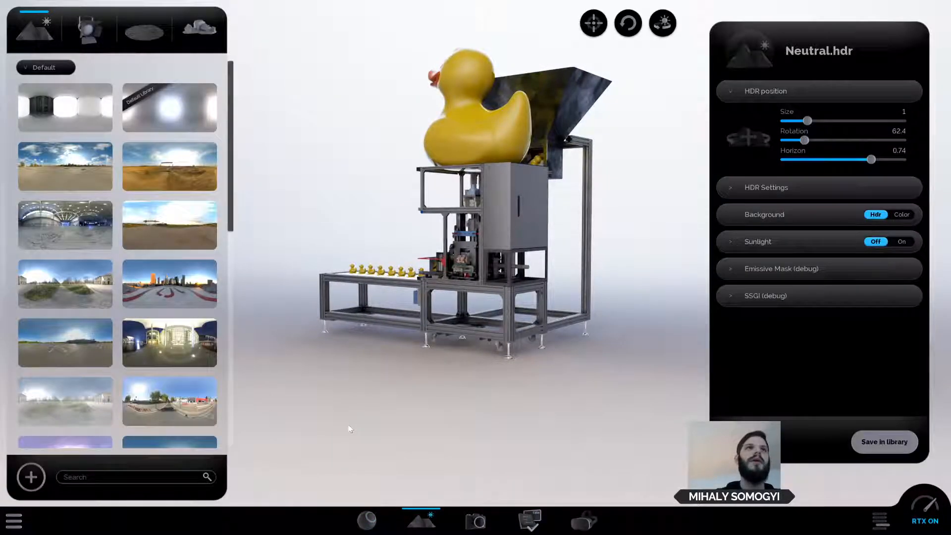
drag(348, 427, 436, 429)
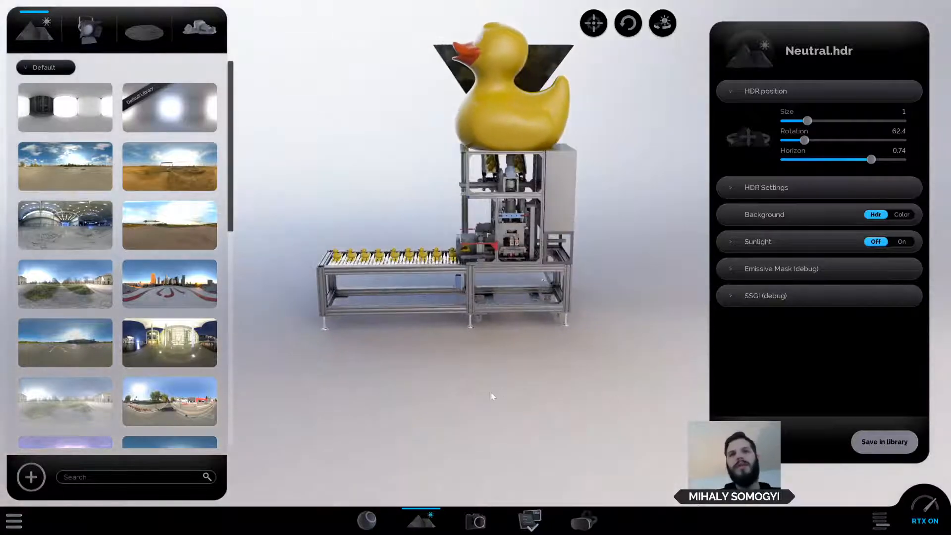
mouse_move(492, 396)
mouse_down()
mouse_move(531, 387)
mouse_move(545, 395)
mouse_move(541, 408)
mouse_move(480, 409)
mouse_up()
scroll(480, 410, up, 2)
drag(310, 316, 349, 323)
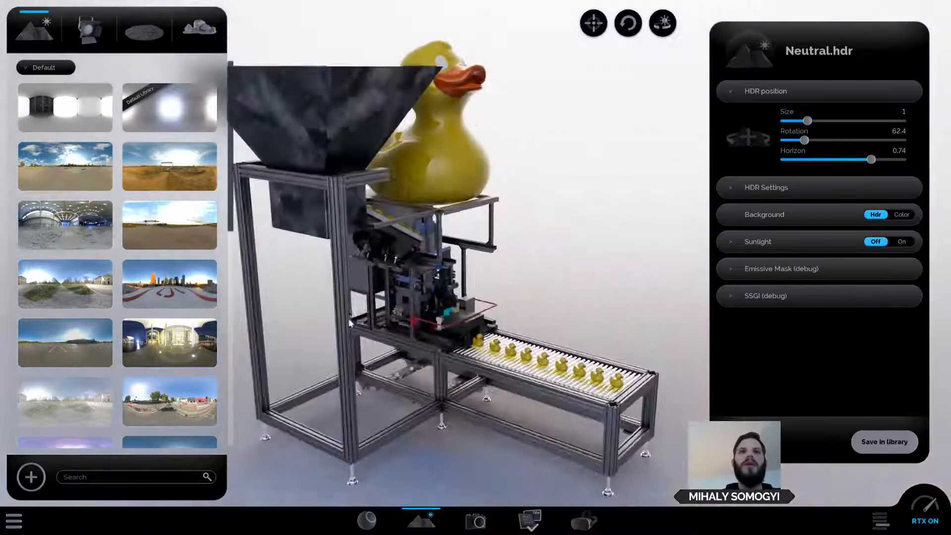
scroll(350, 323, down, 2)
drag(449, 415, 471, 401)
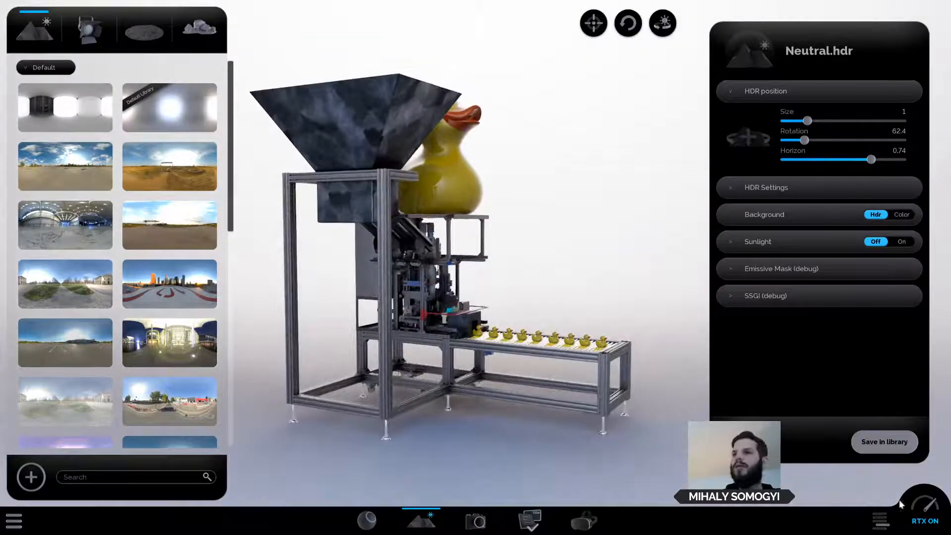
drag(578, 263, 601, 287)
scroll(601, 288, up, 1)
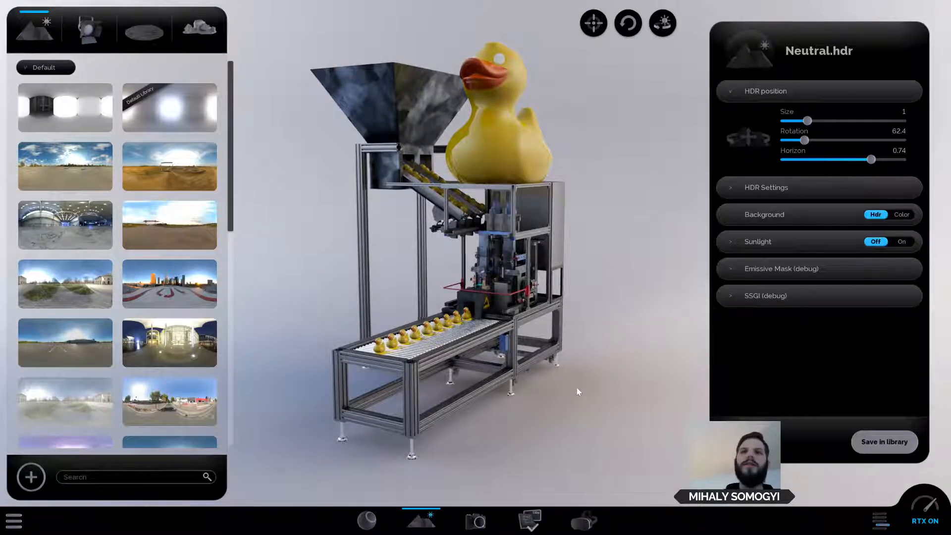
drag(579, 388, 605, 407)
scroll(611, 409, up, 1)
scroll(606, 411, down, 2)
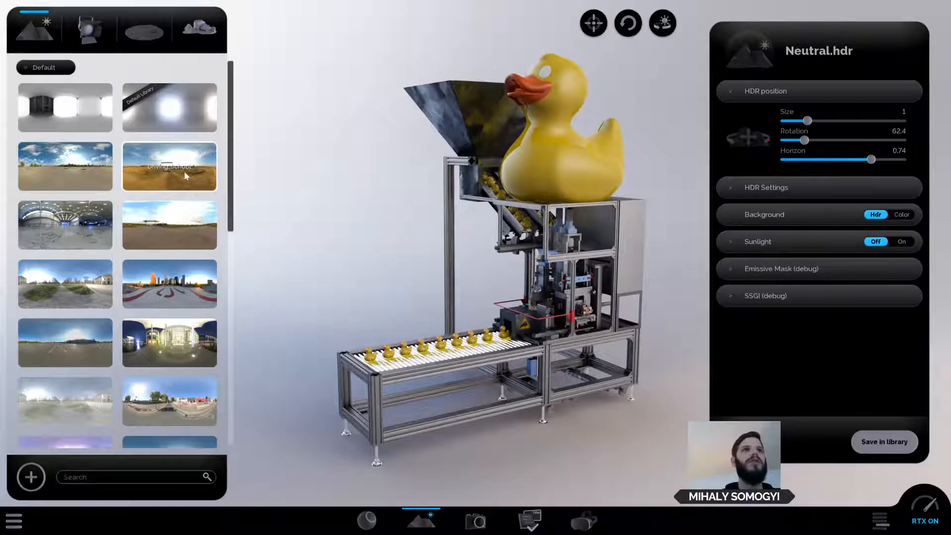
scroll(337, 230, down, 1)
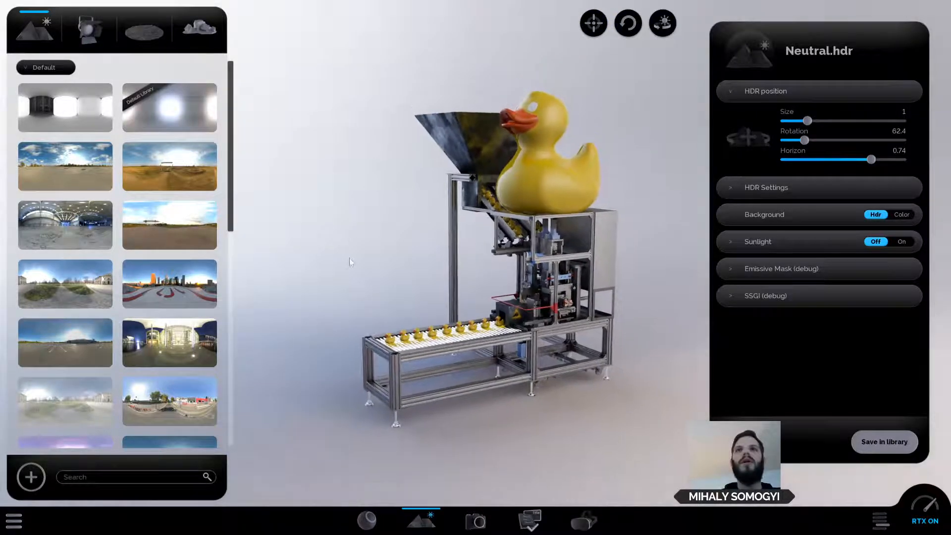
drag(349, 258, 323, 298)
drag(297, 355, 332, 338)
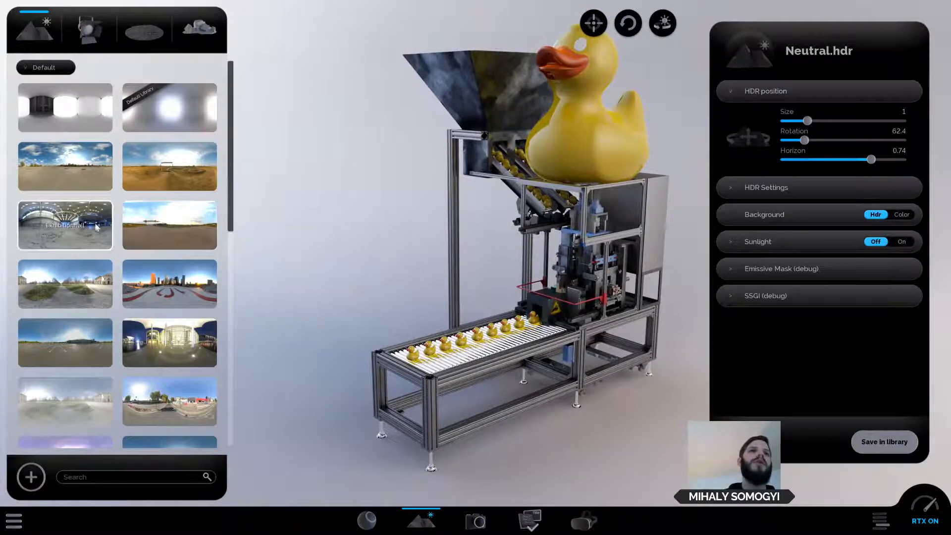
Try the Driving_school, Neutral.hdr and Freight_station environments around the machine.
drag(64, 171, 669, 461)
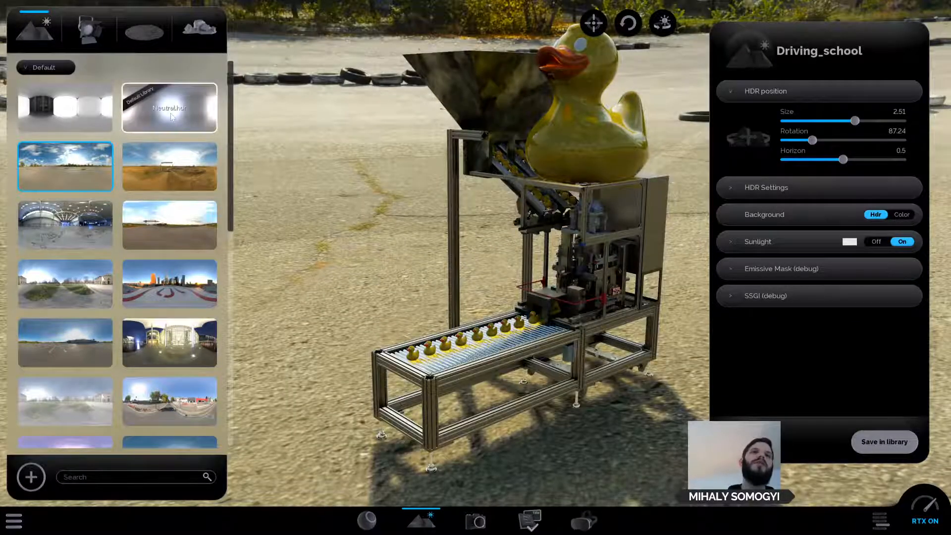
drag(300, 156, 349, 287)
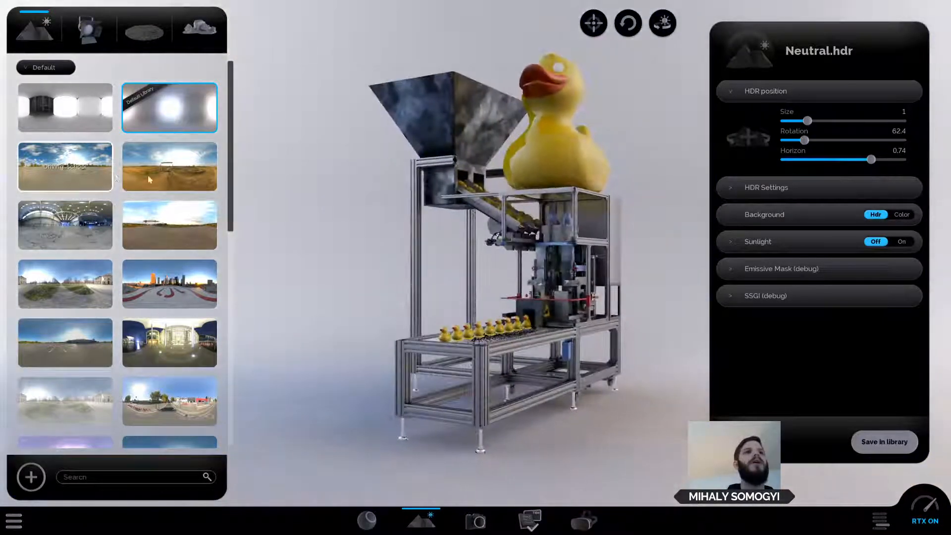
drag(169, 166, 341, 247)
drag(301, 267, 301, 267)
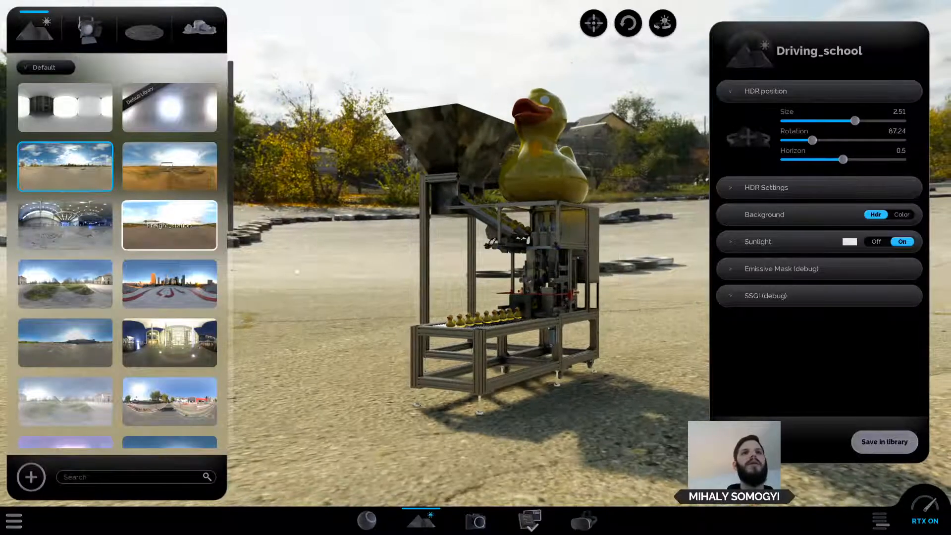
drag(170, 225, 333, 404)
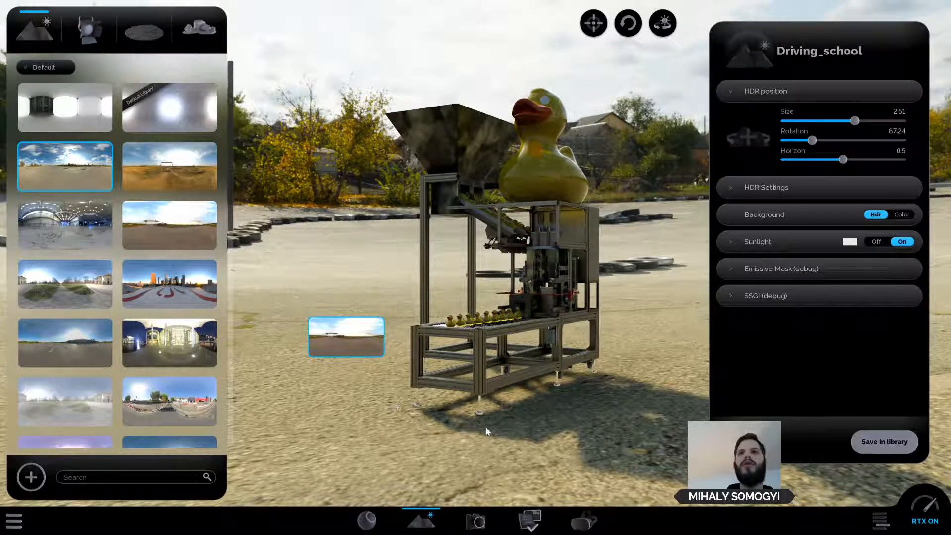
drag(428, 438, 566, 397)
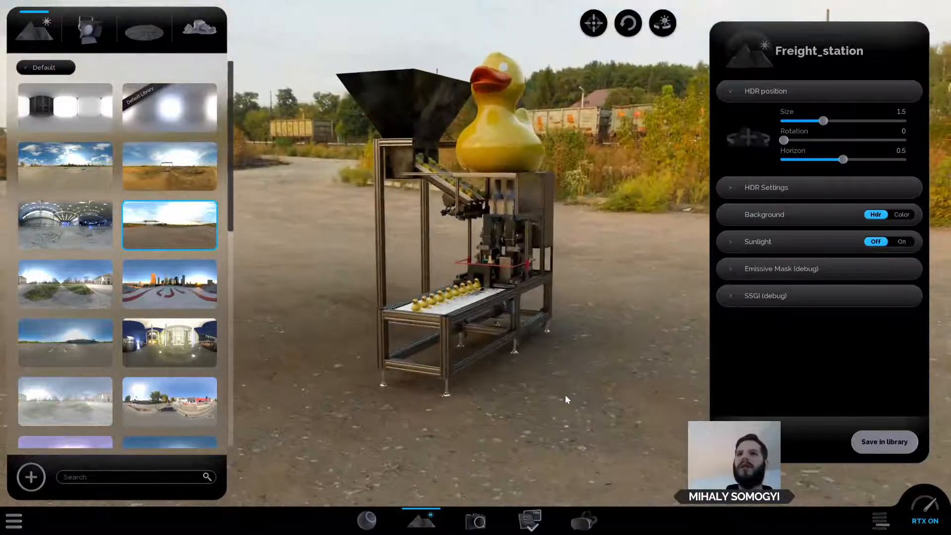
Apply the Exhibitionhall environment to the scene and check how the machine looks in it.
drag(101, 241, 553, 399)
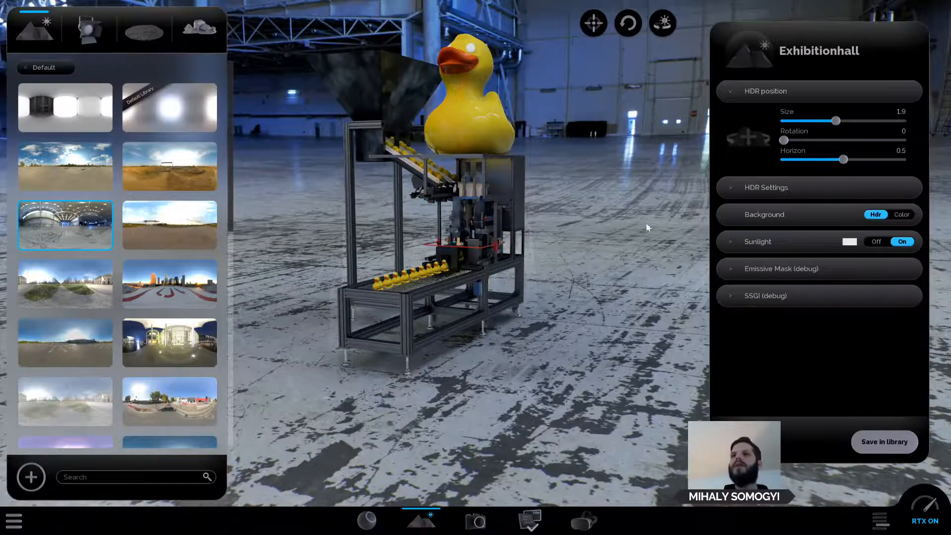
drag(610, 235, 325, 277)
drag(569, 241, 626, 229)
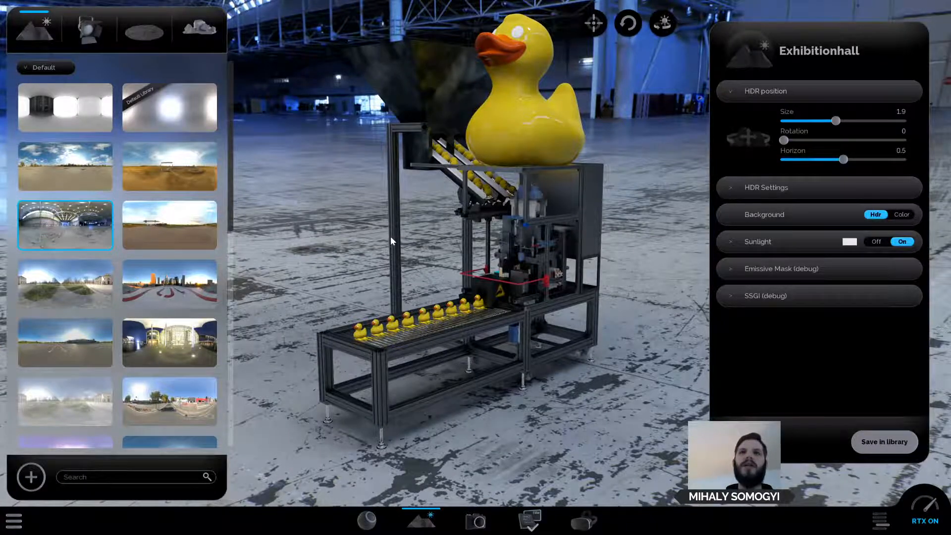
drag(390, 236, 354, 222)
scroll(355, 242, up, 5)
scroll(353, 226, down, 2)
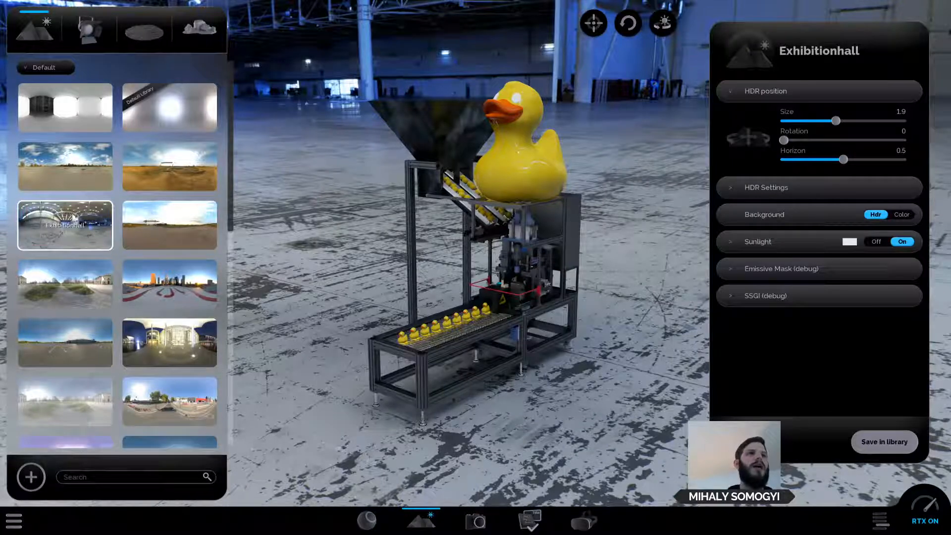
Open the Exhibitionhall environment for editing and raise its sunlight power to 5.28.
double_click(72, 227)
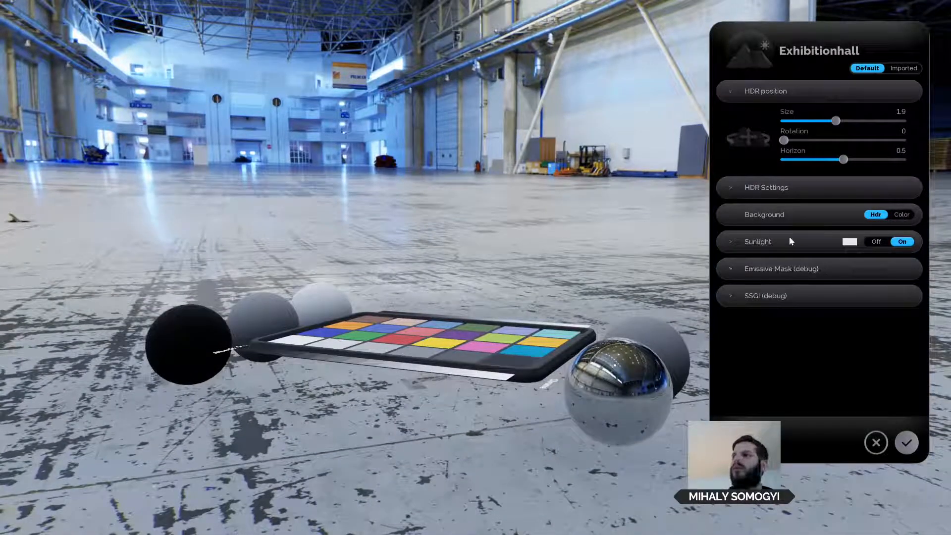
click(737, 243)
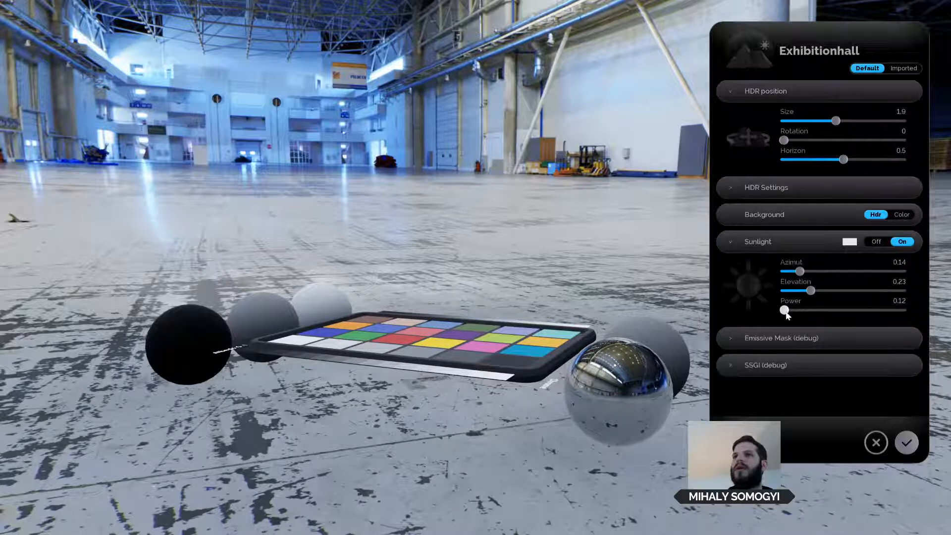
click(741, 242)
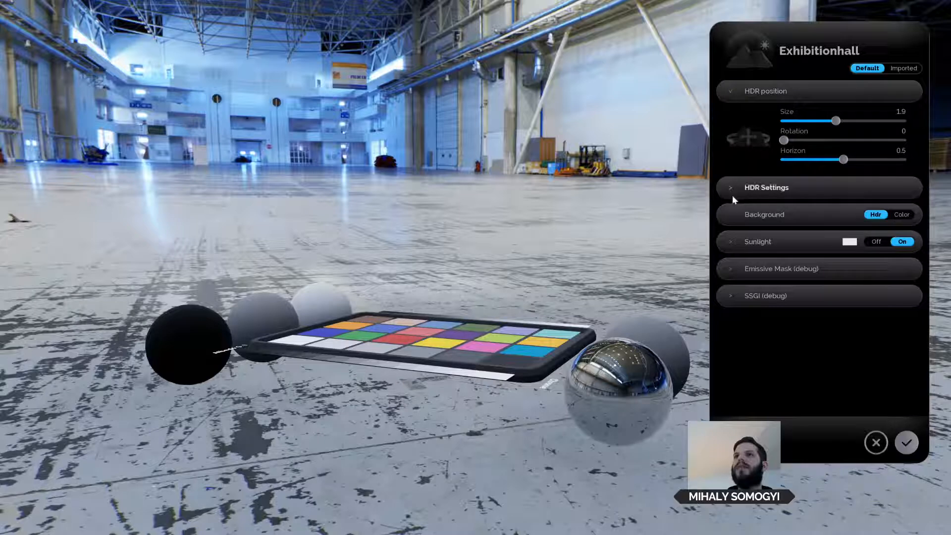
click(731, 242)
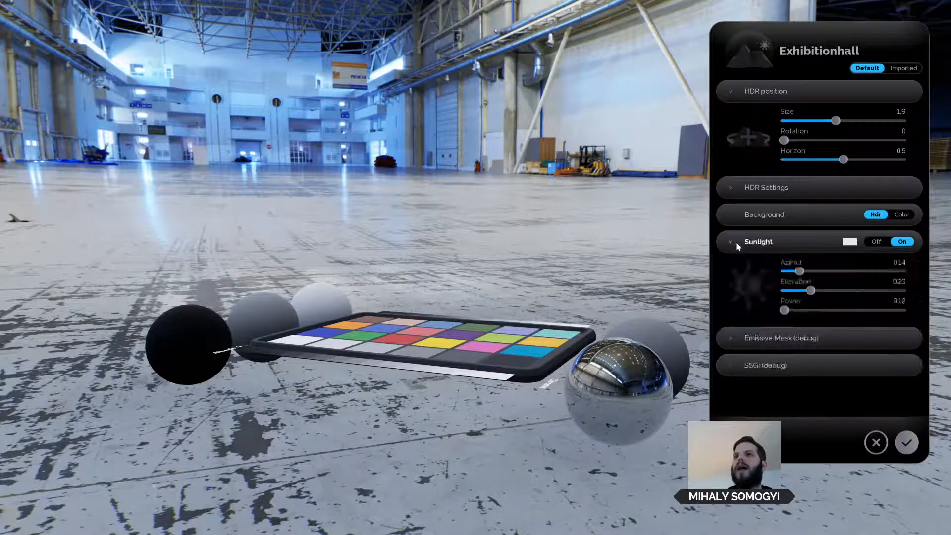
drag(785, 310, 805, 310)
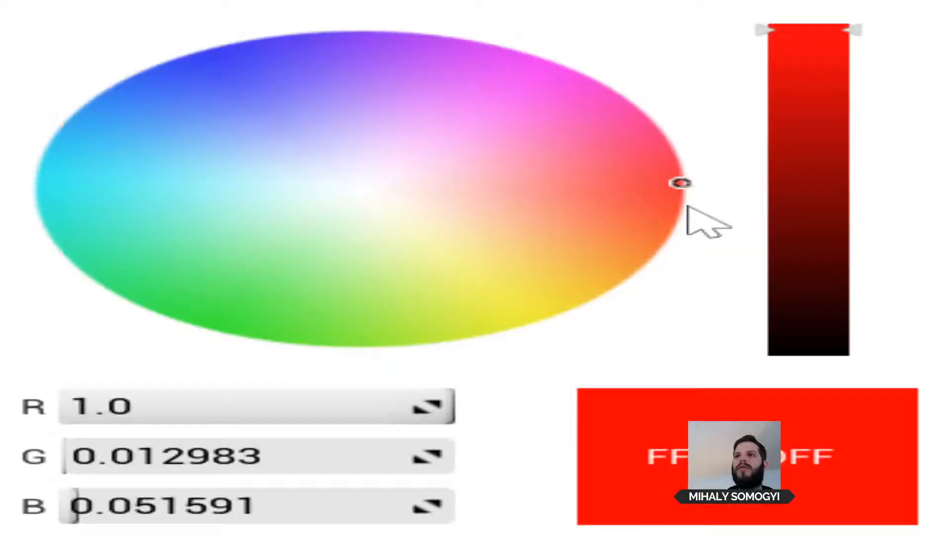
Try a pale pink sunlight colour, shift it to a warm off-white, and set the sunlight power to 0.12.
drag(688, 207, 407, 186)
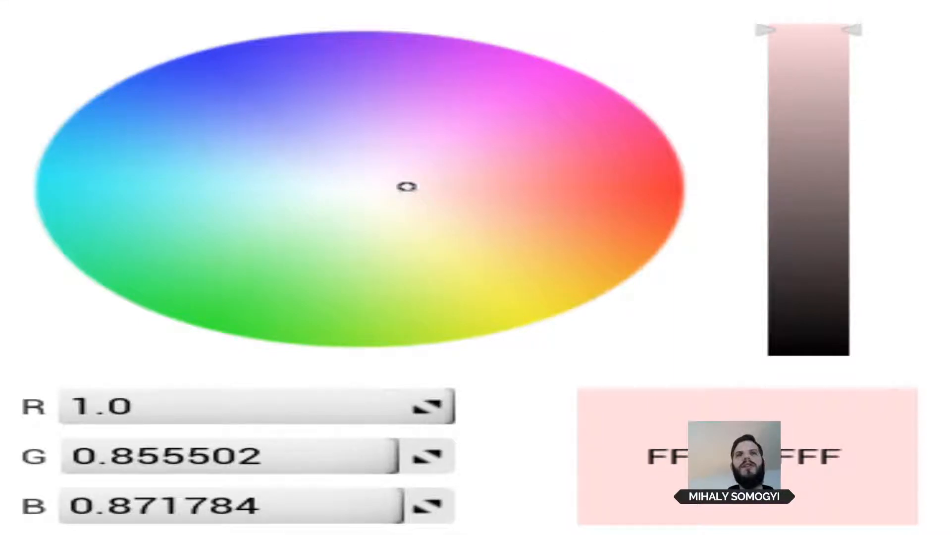
drag(525, 185, 380, 200)
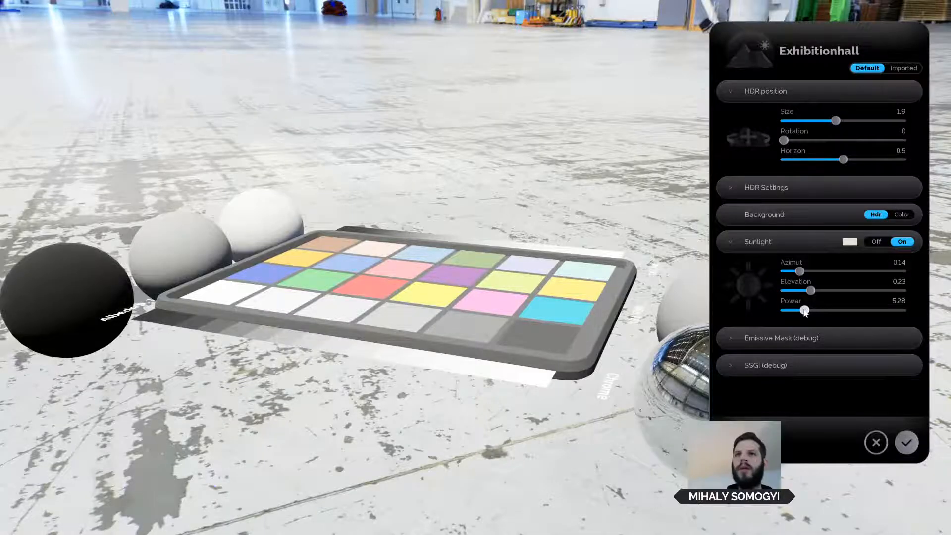
drag(805, 310, 784, 310)
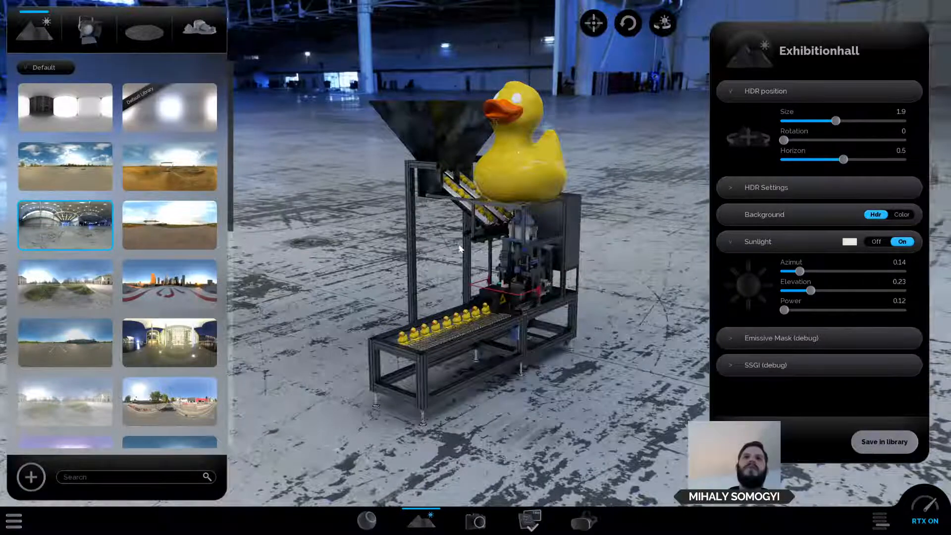
Browse the environment library's other categories and apply the pink_sunrise_4k environment around the machine.
drag(460, 249, 230, 144)
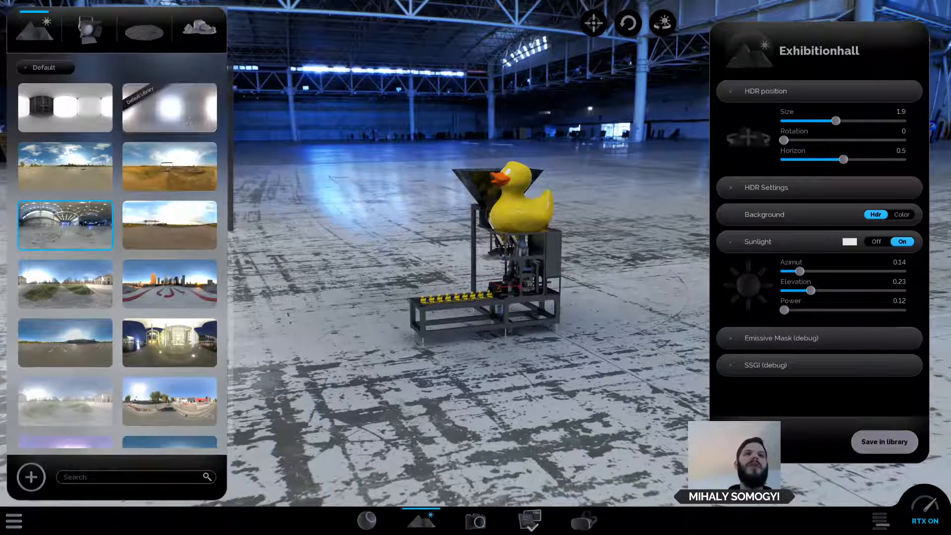
scroll(205, 209, down, 4)
scroll(205, 209, down, 6)
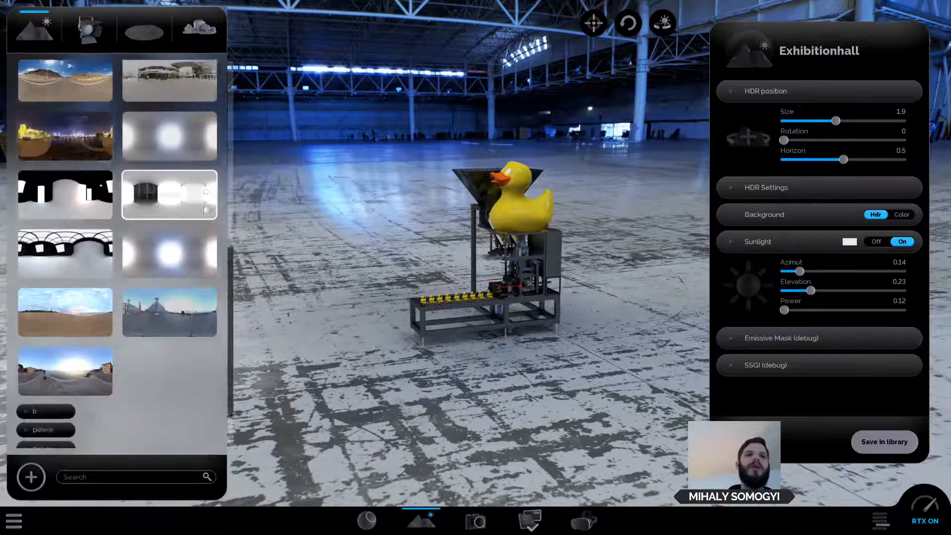
click(44, 400)
scroll(60, 233, down, 3)
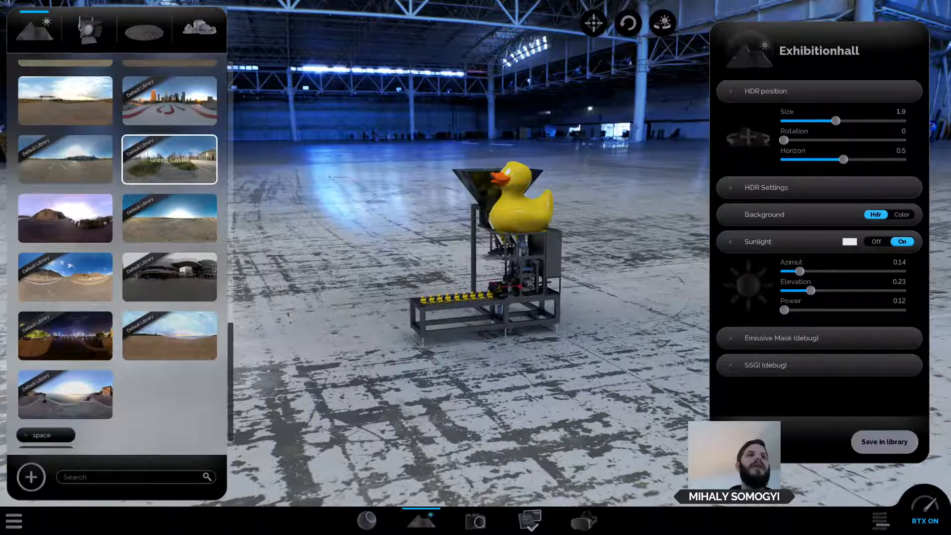
scroll(170, 159, up, 4)
scroll(159, 186, up, 2)
scroll(148, 213, down, 6)
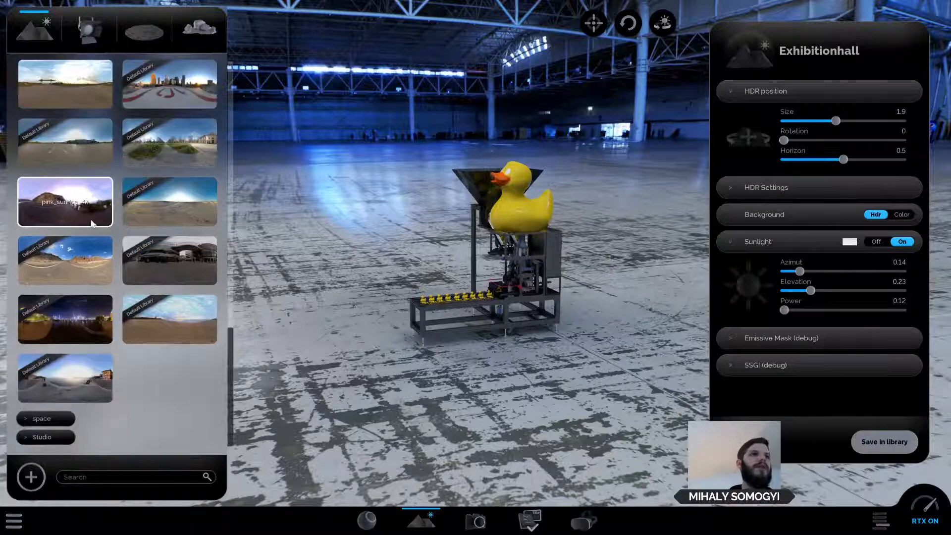
drag(68, 213, 327, 208)
drag(307, 363, 320, 226)
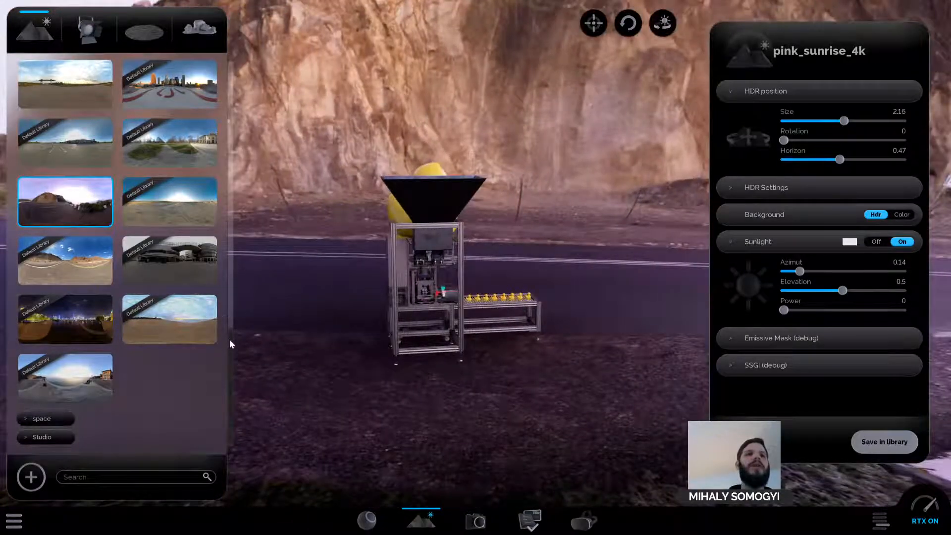
Apply the Exhibitionhall environment from the Default category again and inspect the machine up close.
drag(229, 340, 222, 47)
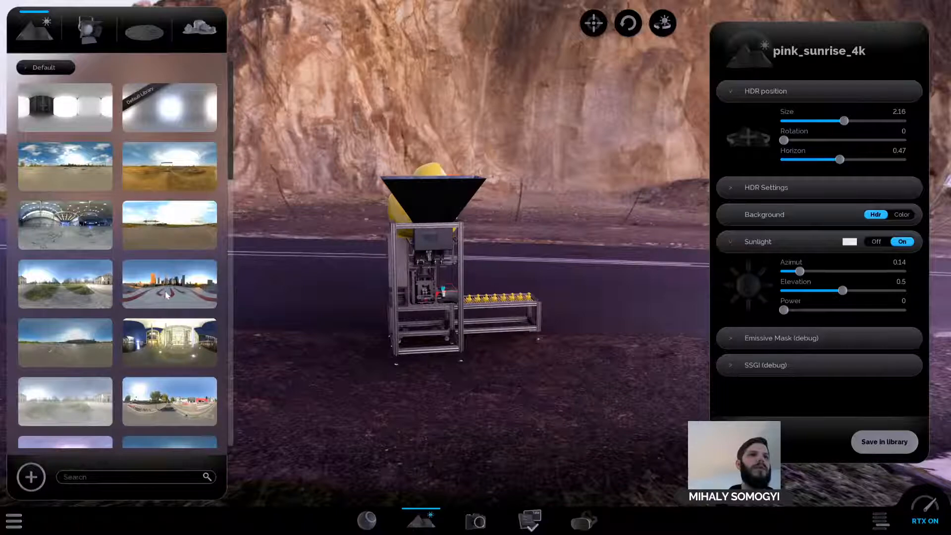
scroll(169, 285, down, 2)
drag(65, 168, 345, 164)
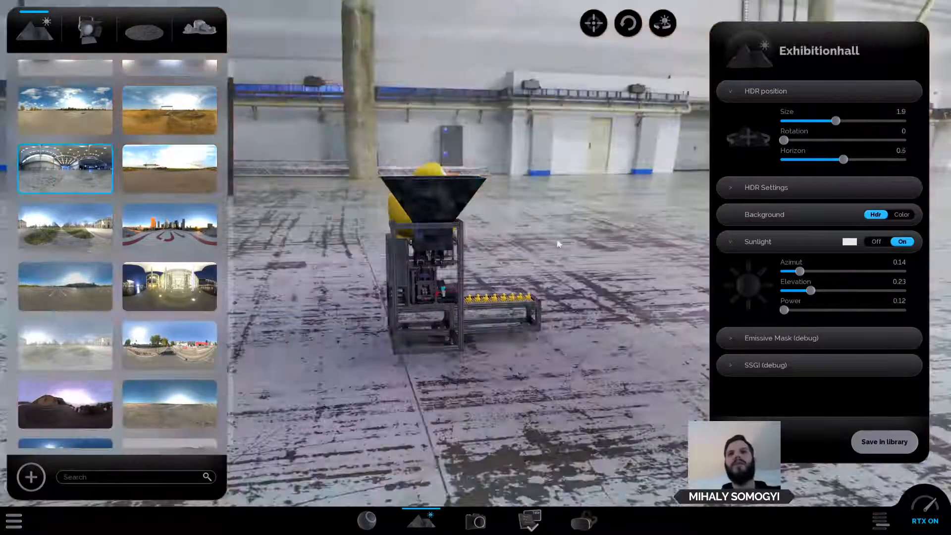
drag(579, 235, 558, 240)
scroll(557, 240, up, 3)
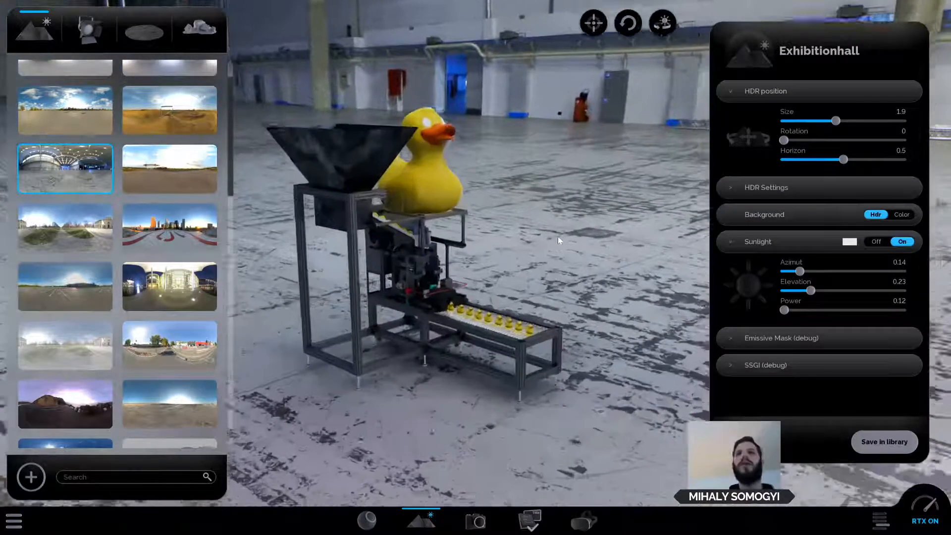
Reduce the Exhibitionhall HDR size to 1.25 and check the machine's scale against the hall from several angles.
drag(835, 120, 815, 121)
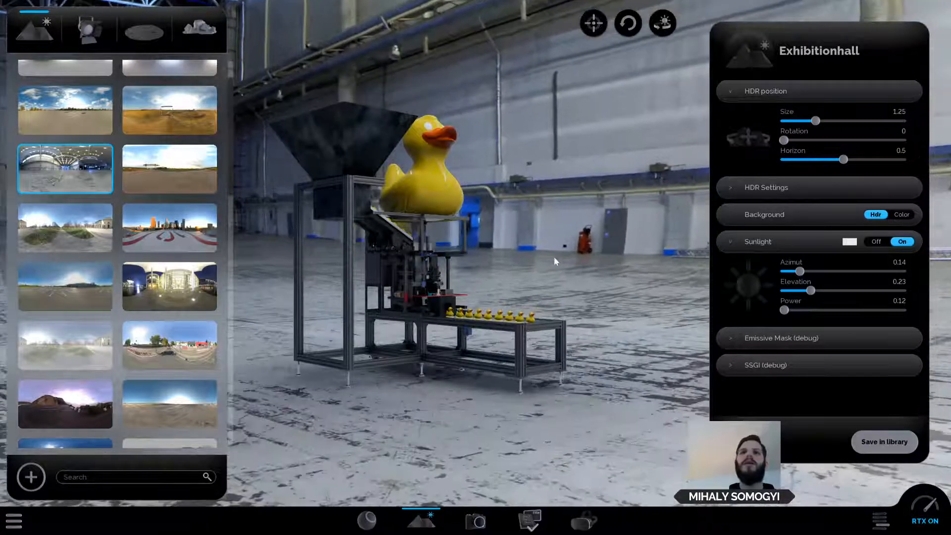
drag(556, 261, 627, 242)
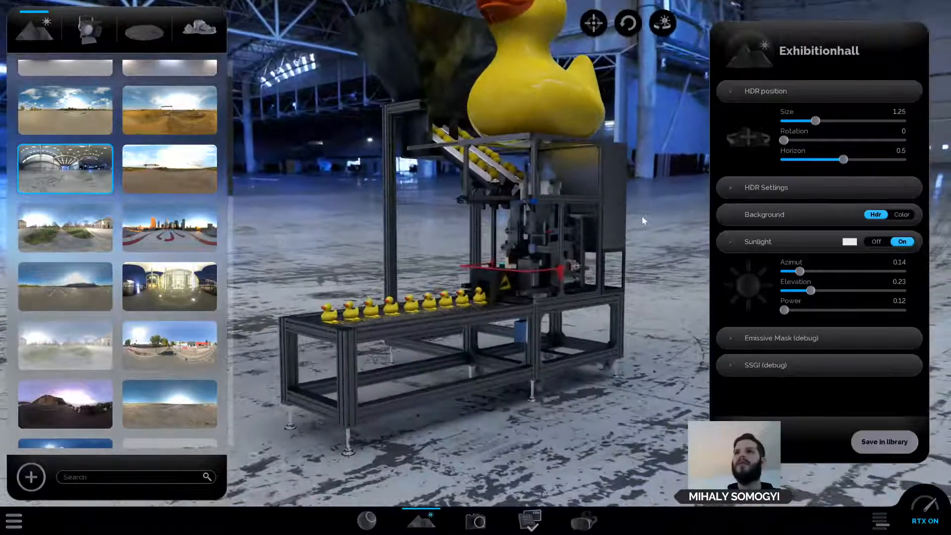
scroll(641, 216, down, 3)
drag(627, 183, 648, 205)
scroll(625, 192, down, 2)
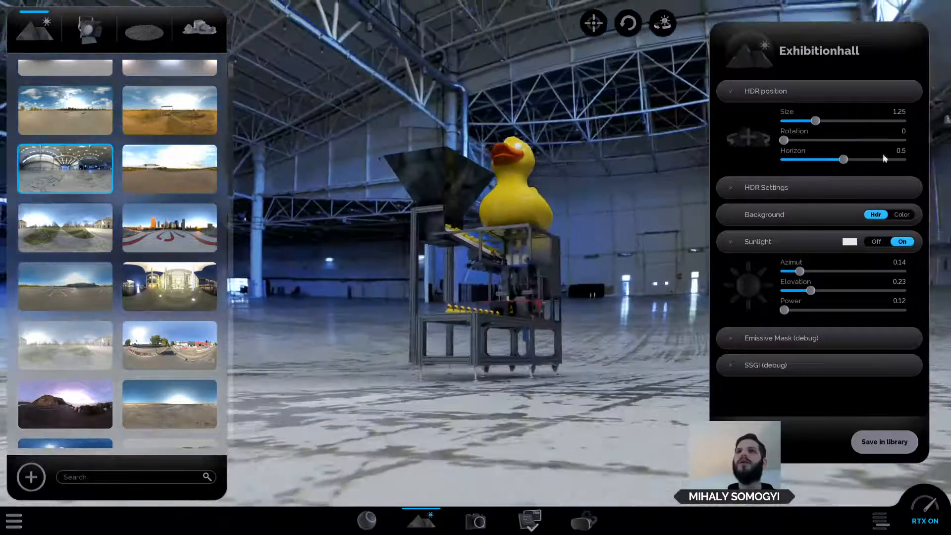
Shrink the Exhibitionhall HDR size to 0.25, try a much larger size, and undo that enlargement.
drag(815, 121, 761, 120)
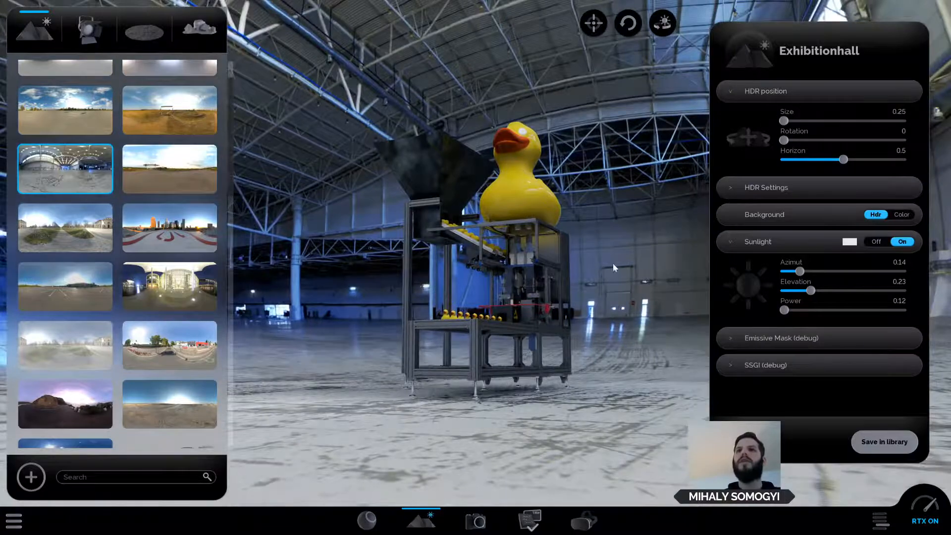
drag(615, 268, 669, 248)
drag(783, 120, 903, 121)
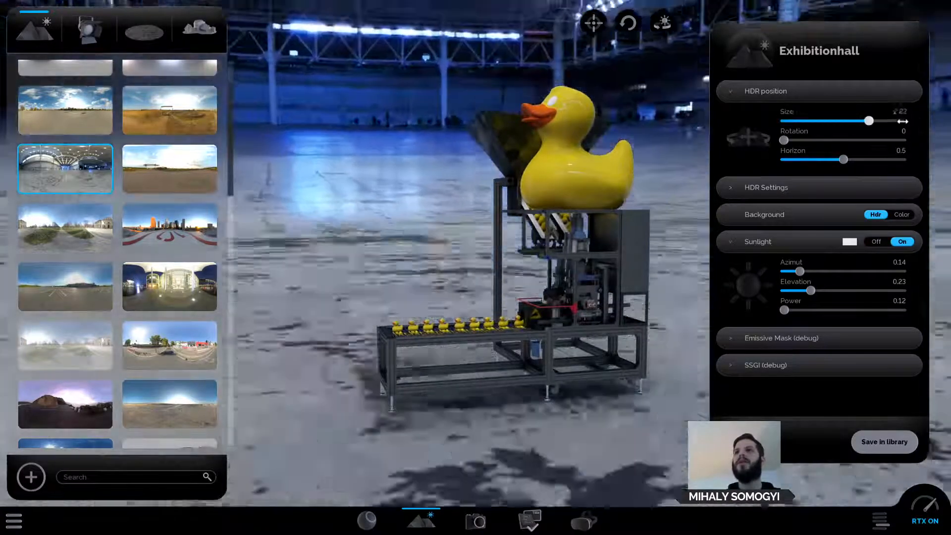
key(ctrl+z)
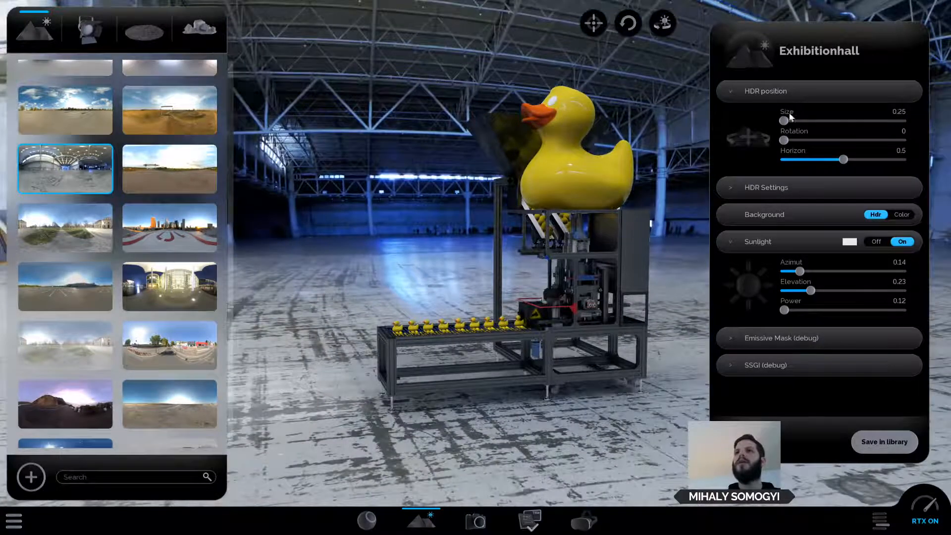
Enlarge the Exhibitionhall HDR size to 4 and view the whole machine against the hall floor.
drag(790, 118, 892, 120)
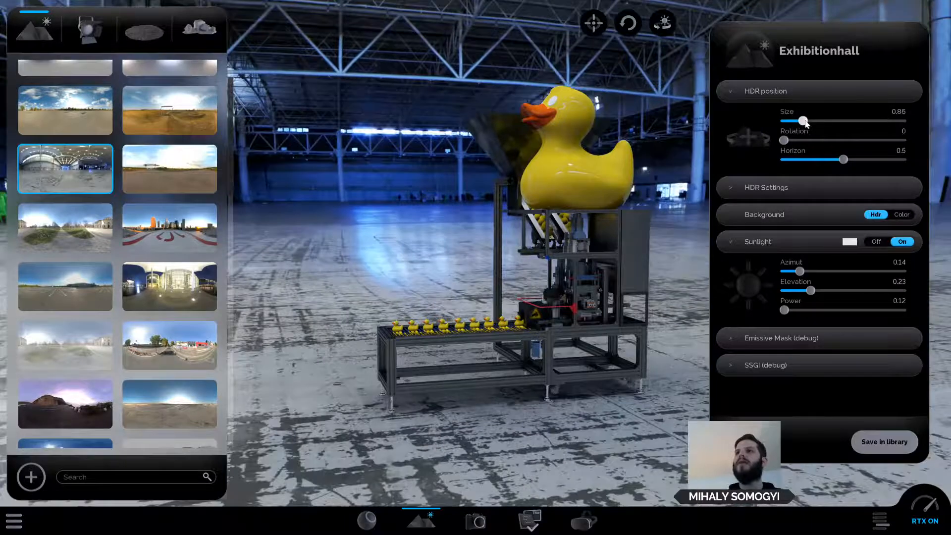
drag(806, 123, 922, 122)
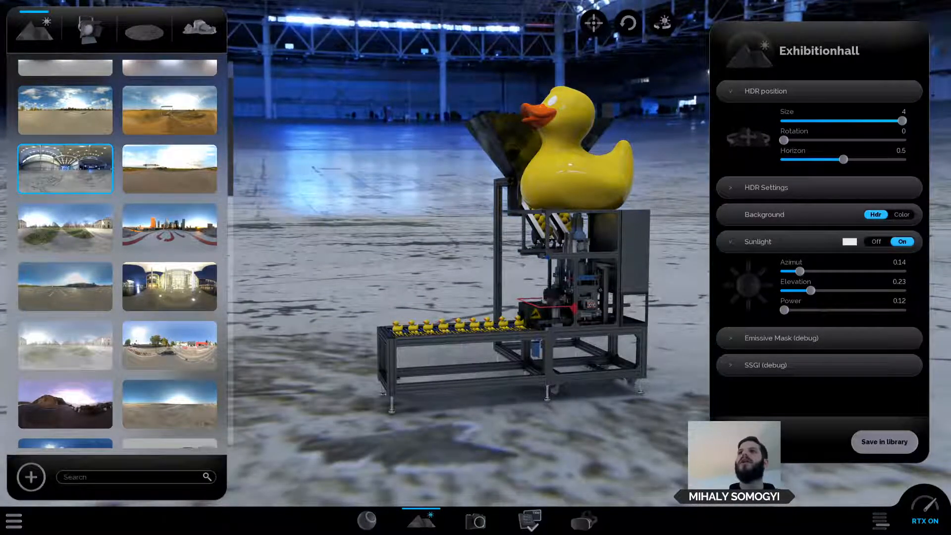
drag(608, 195, 622, 195)
scroll(622, 195, down, 2)
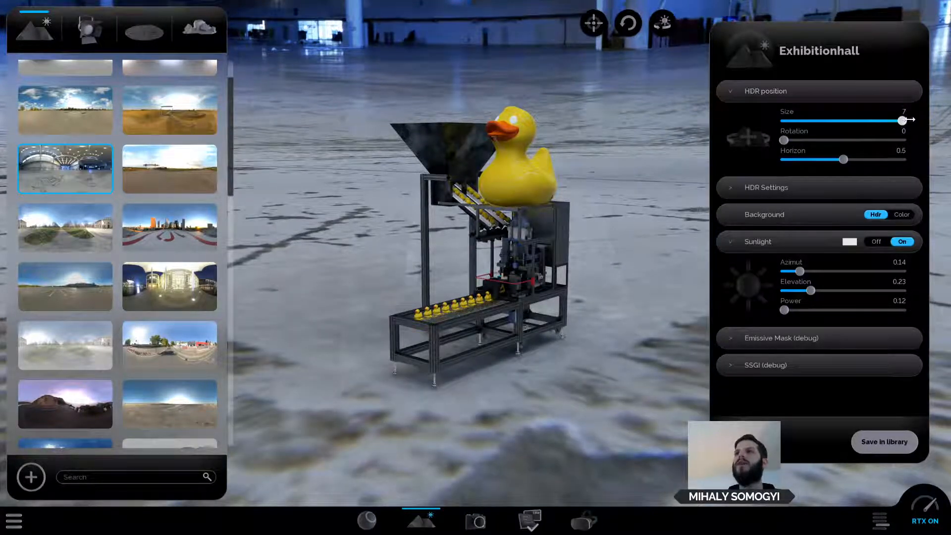
Set the Exhibitionhall HDR environment's size to 3.73, rotation to 26.17 and horizon to 0.48.
drag(902, 121, 809, 120)
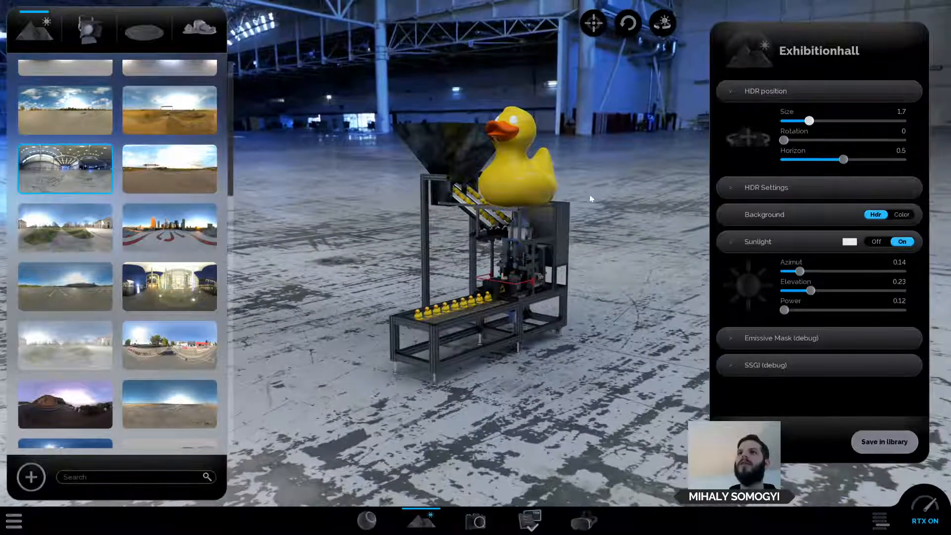
drag(608, 197, 535, 198)
scroll(536, 198, up, 3)
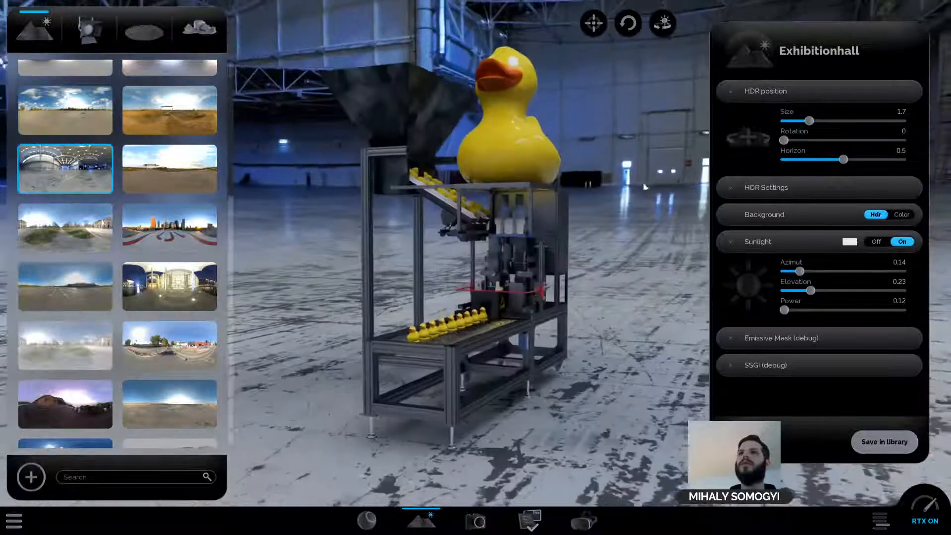
drag(809, 121, 846, 122)
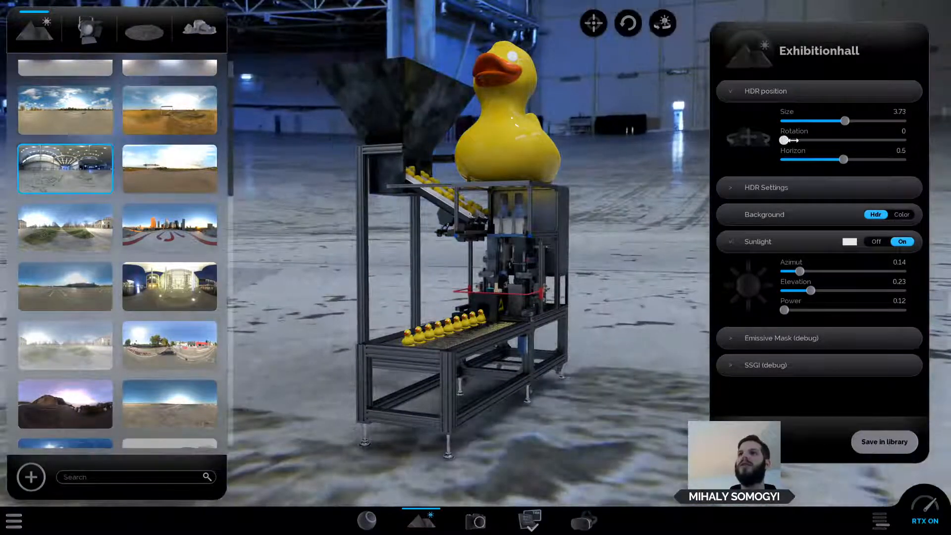
drag(790, 140, 841, 159)
scroll(634, 218, down, 3)
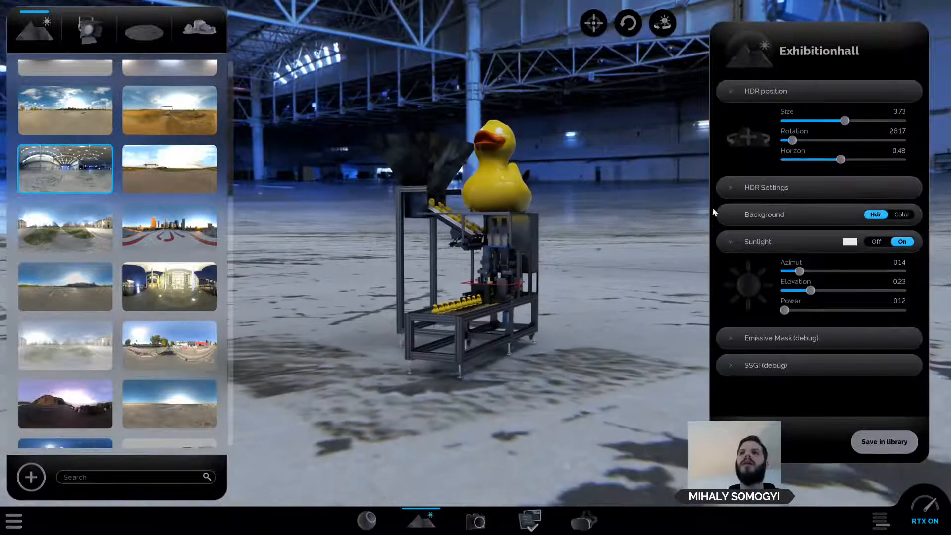
Set the HDR brightness to 0.95, contrast to 0.75, saturation to 1.13 and model lighting to 2.
click(772, 190)
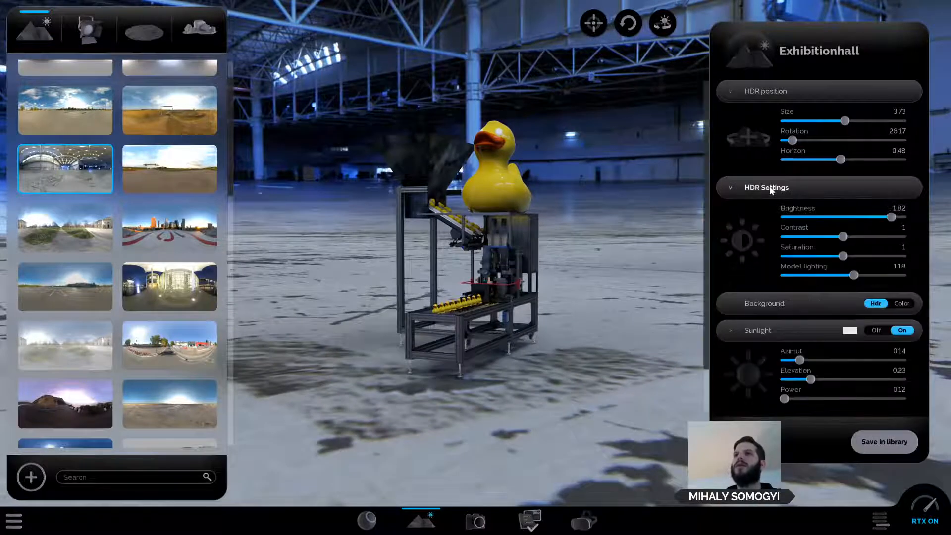
drag(863, 218, 828, 236)
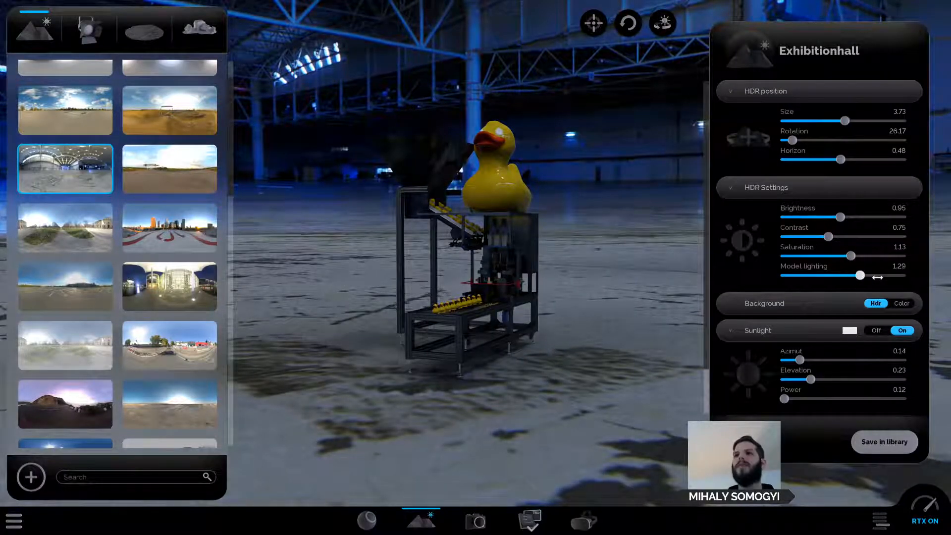
drag(860, 276, 889, 276)
drag(808, 281, 913, 285)
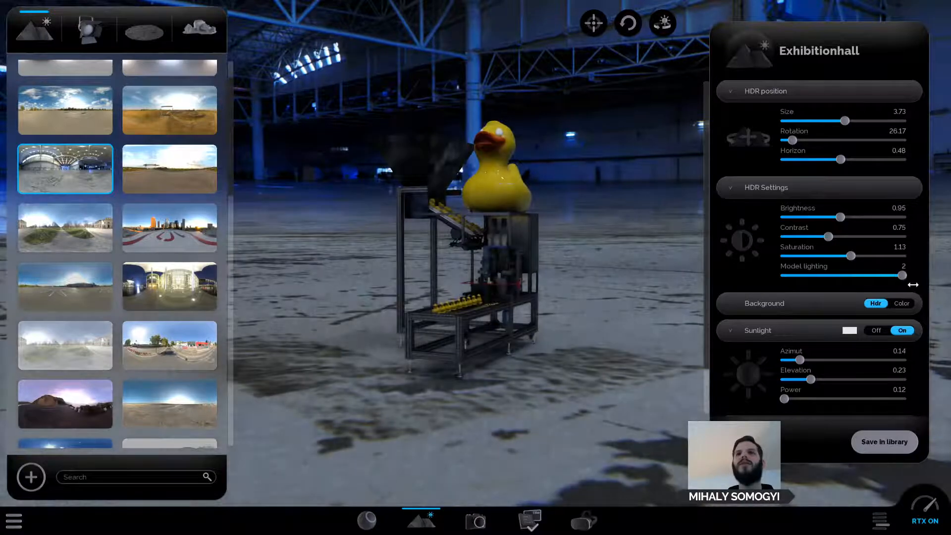
Set the HDR model lighting to 1.5 and the brightness to 1.57.
drag(520, 332, 534, 339)
scroll(546, 345, up, 3)
middle_drag(559, 351, 562, 426)
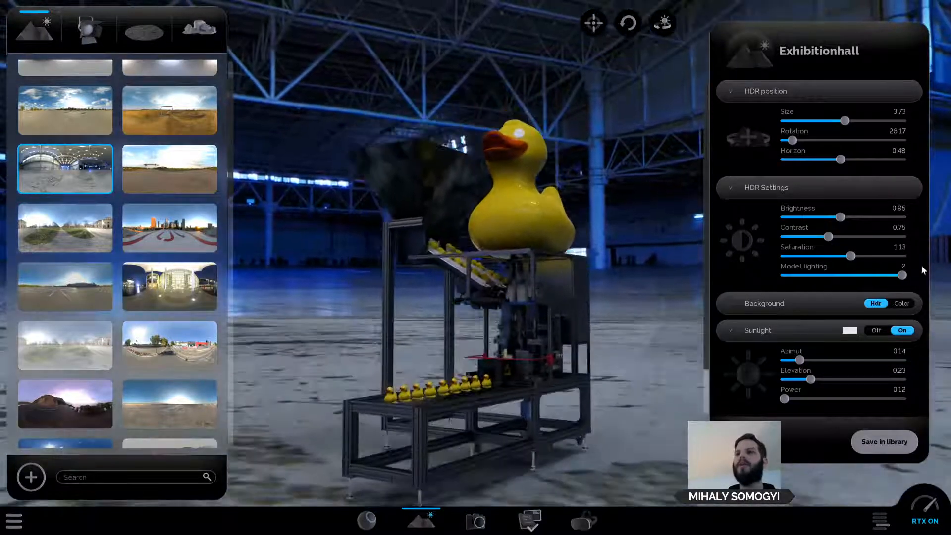
drag(903, 276, 873, 276)
drag(856, 220, 878, 218)
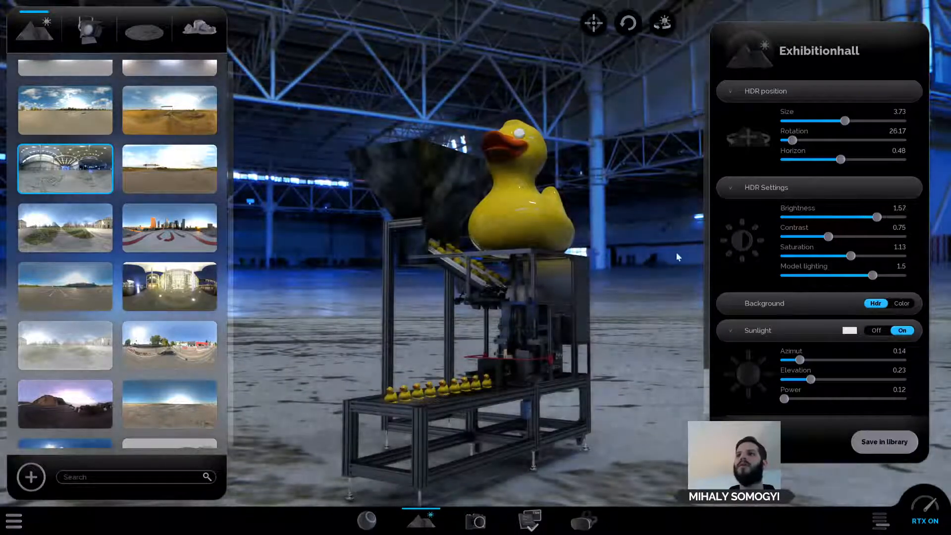
Switch the background from the HDR image to a plain colour and set the model lighting to 1.78.
scroll(653, 190, down, 2)
scroll(663, 209, down, 4)
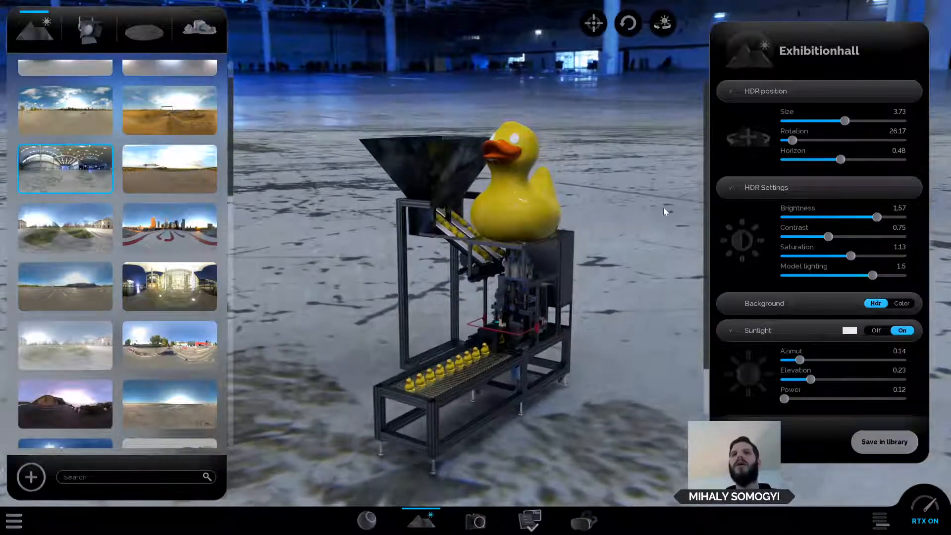
middle_drag(654, 200, 654, 228)
scroll(658, 218, up, 4)
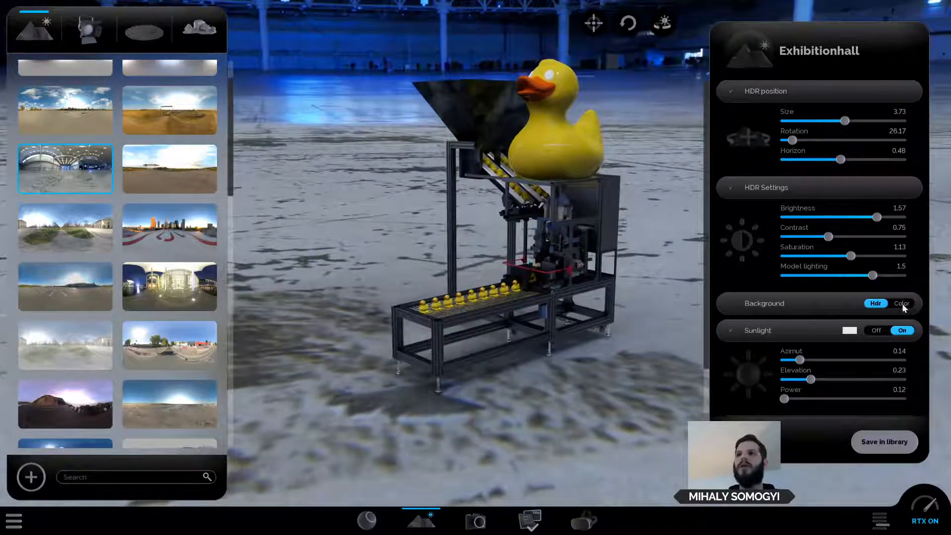
click(902, 303)
middle_drag(590, 223, 639, 227)
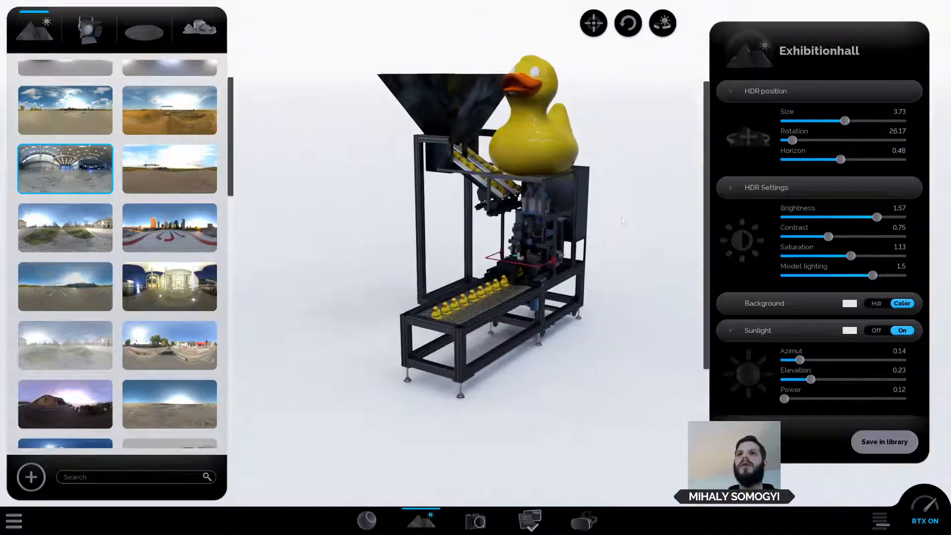
scroll(639, 227, up, 3)
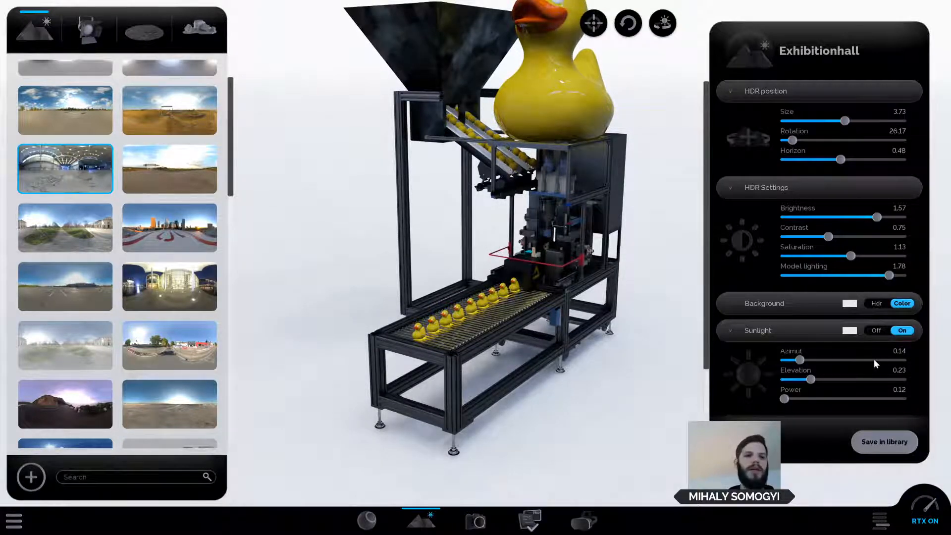
Change the plain background colour to dark orange and set the HDR brightness to 2.
drag(885, 354, 903, 369)
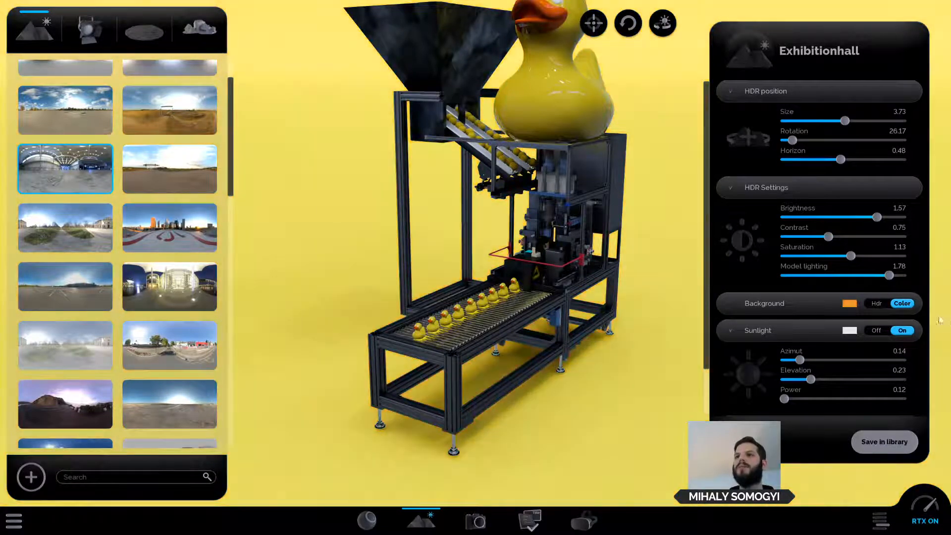
scroll(638, 258, down, 3)
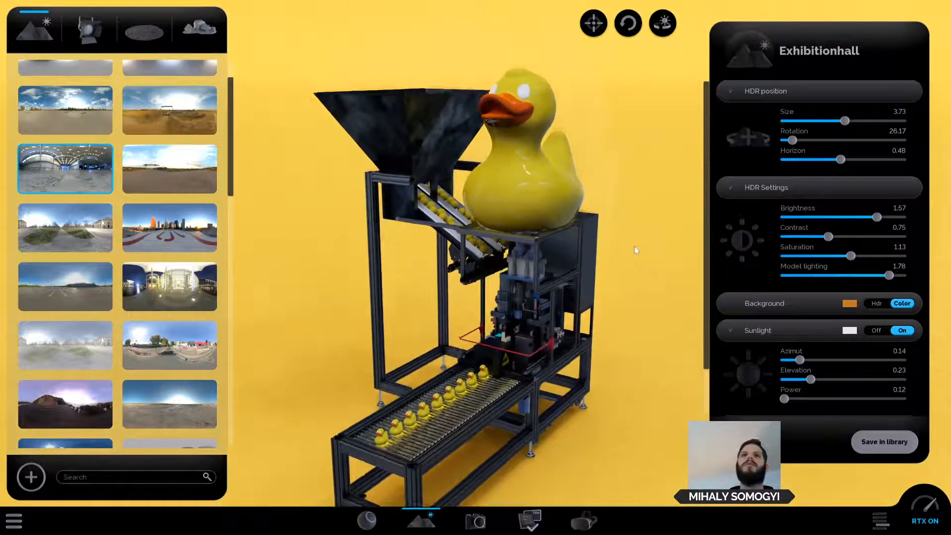
drag(634, 251, 631, 240)
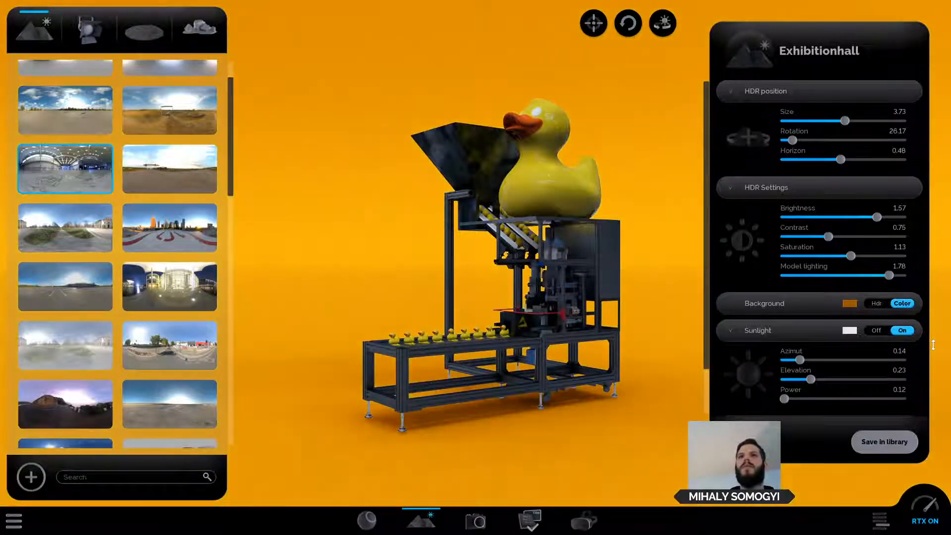
drag(527, 399, 584, 400)
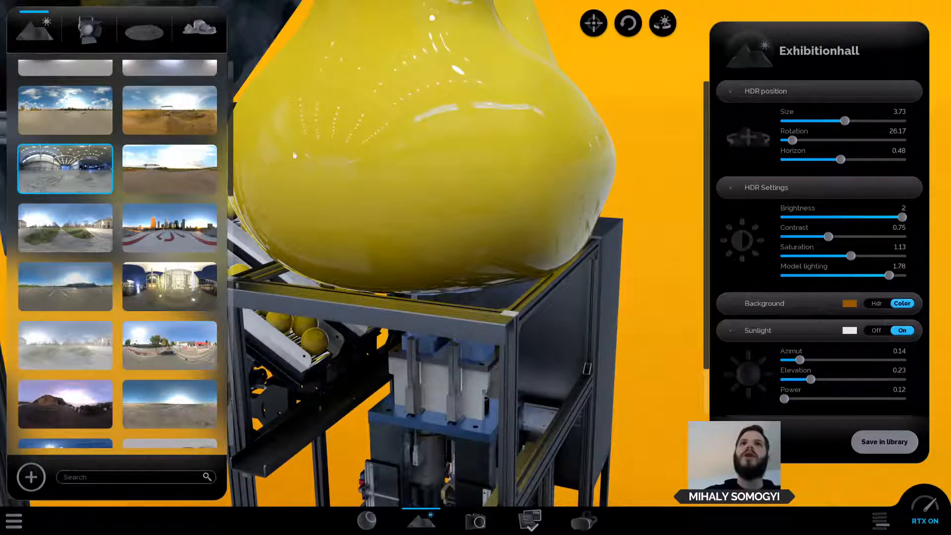
drag(483, 136, 471, 133)
scroll(472, 135, down, 5)
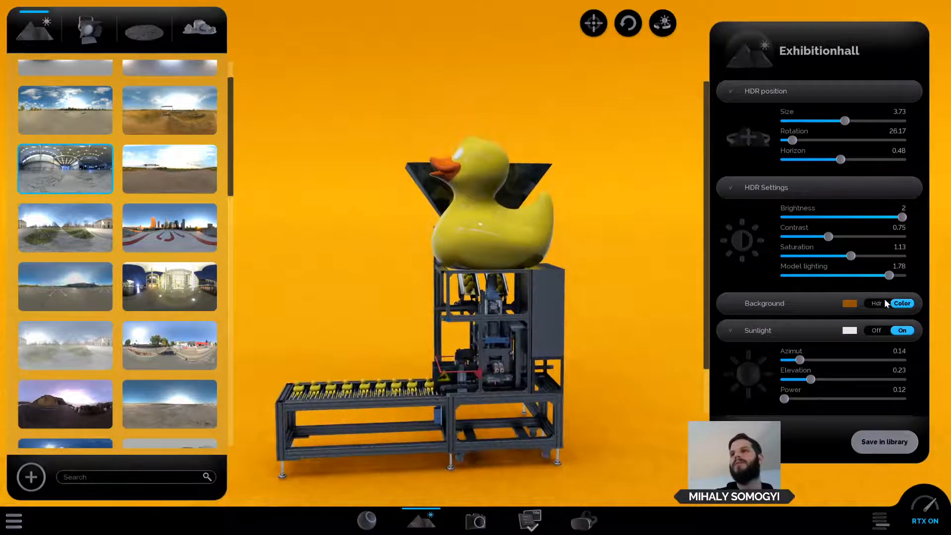
Switch the scene background back to the HDR image.
click(876, 303)
scroll(664, 207, down, 3)
drag(616, 277, 694, 270)
scroll(635, 263, up, 2)
drag(634, 263, 860, 427)
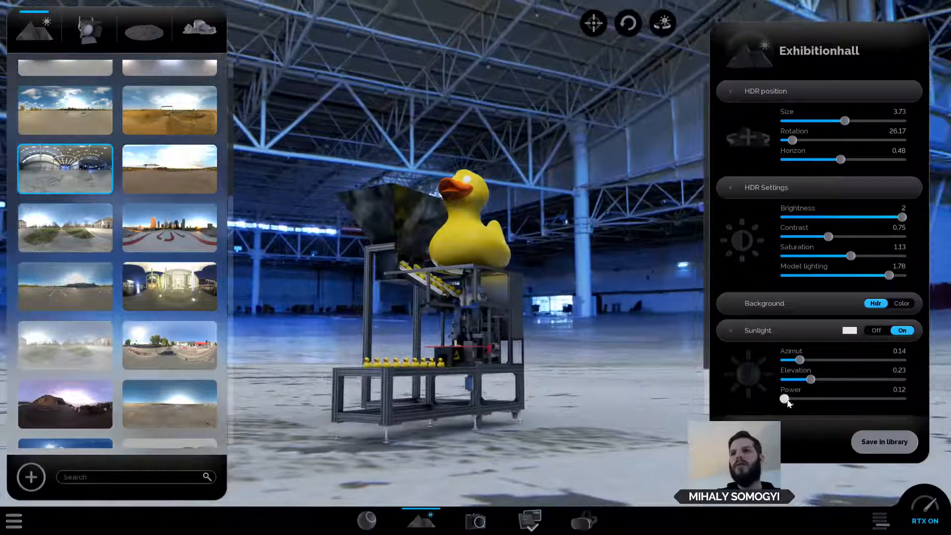
Set the sunlight's azimuth to 0.32, elevation to 0.37 and power to 3.94.
drag(785, 401, 852, 381)
drag(799, 360, 828, 380)
click(800, 399)
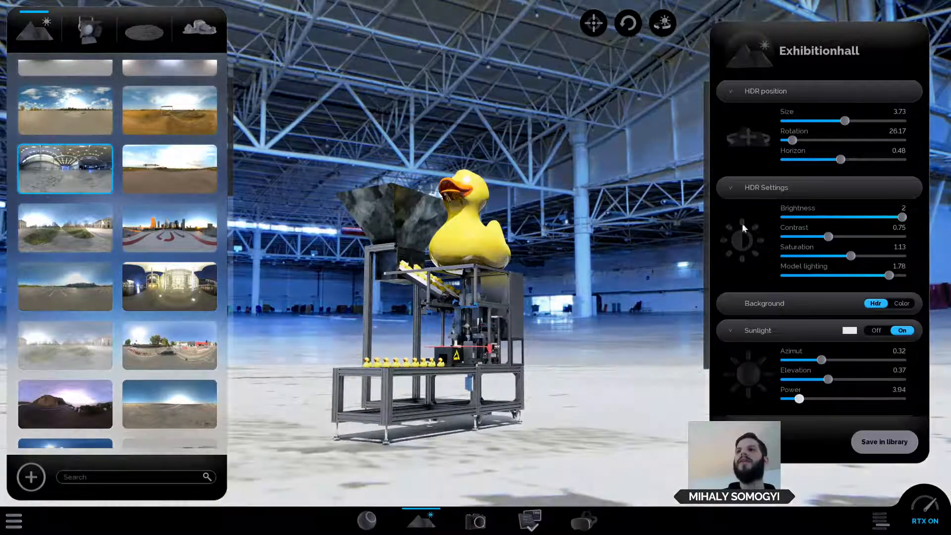
Turn off the sunlight in the Exhibitionhall environment.
scroll(642, 197, down, 3)
drag(539, 189, 844, 325)
click(877, 331)
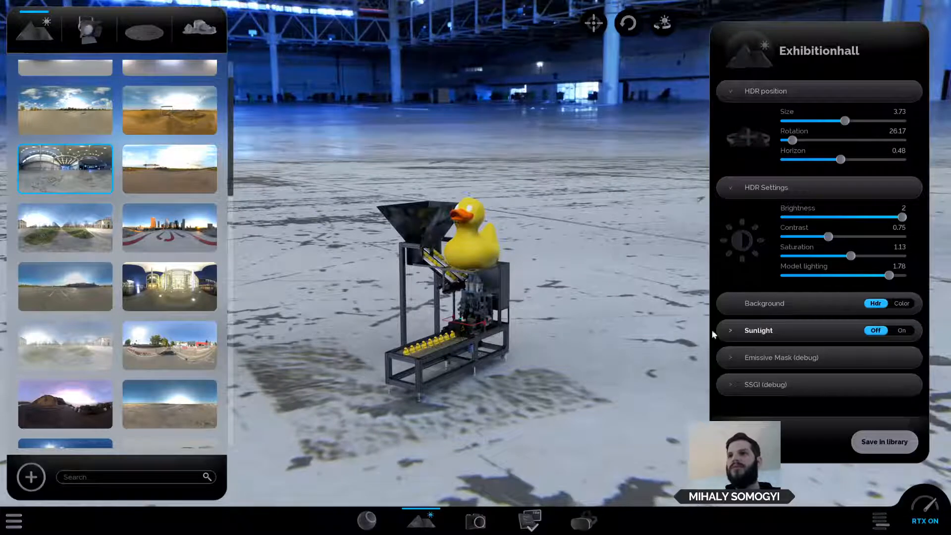
Set the Exhibitionhall HDR environment's size to 0.7.
click(89, 31)
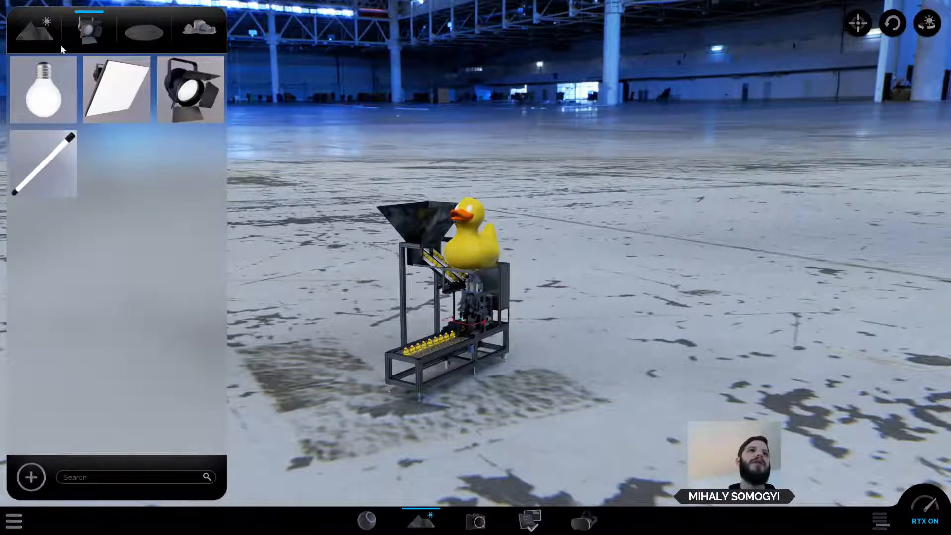
scroll(511, 112, up, 5)
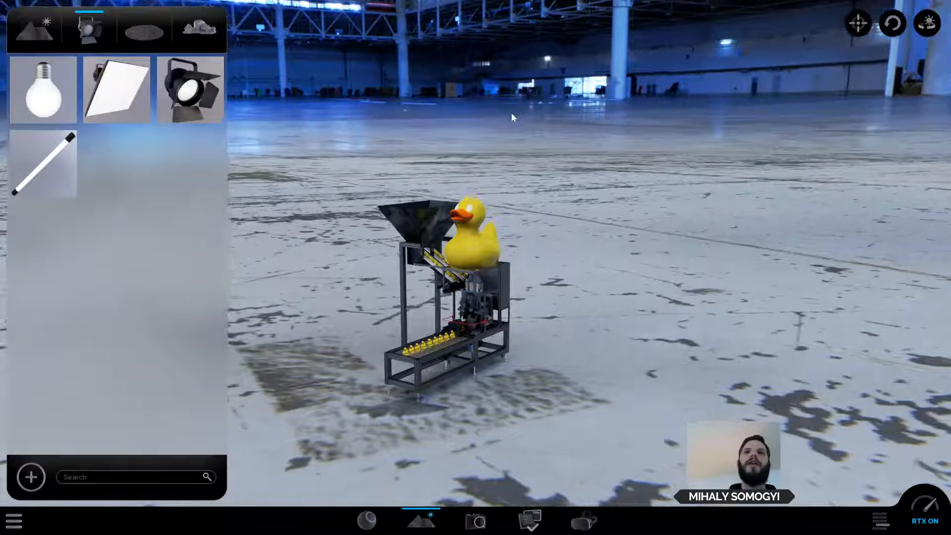
scroll(519, 104, down, 2)
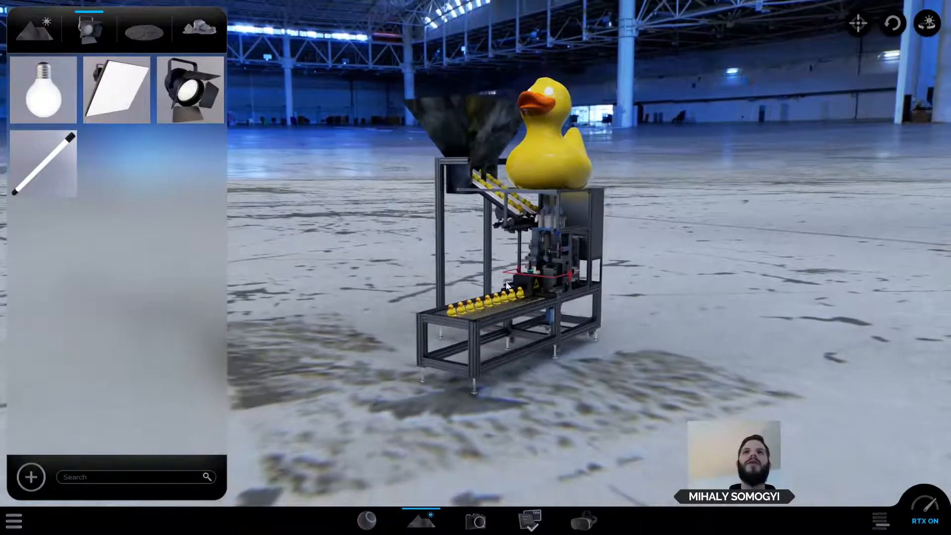
click(48, 48)
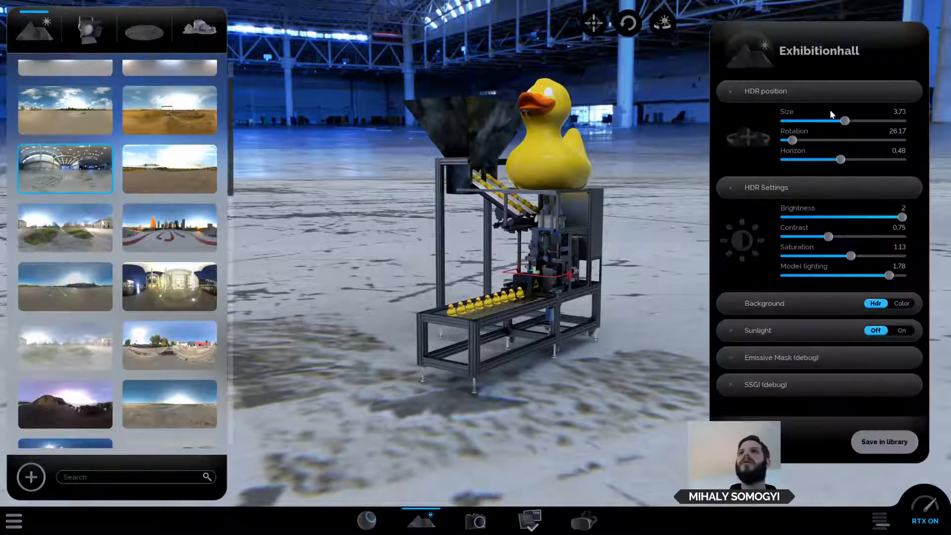
drag(822, 122, 791, 122)
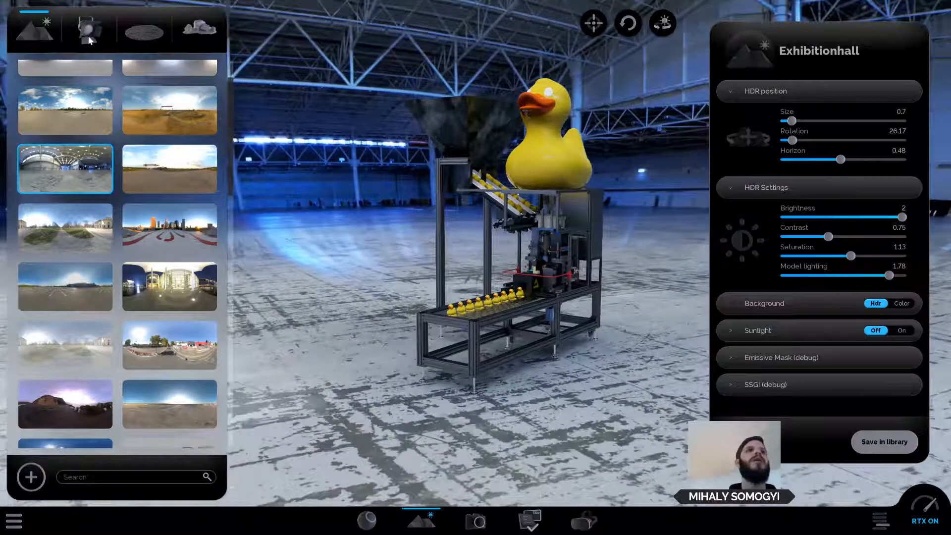
Place a softbox light from the light library in the hall beside the duck machine.
click(89, 30)
right_drag(308, 205, 310, 208)
scroll(310, 208, down, 2)
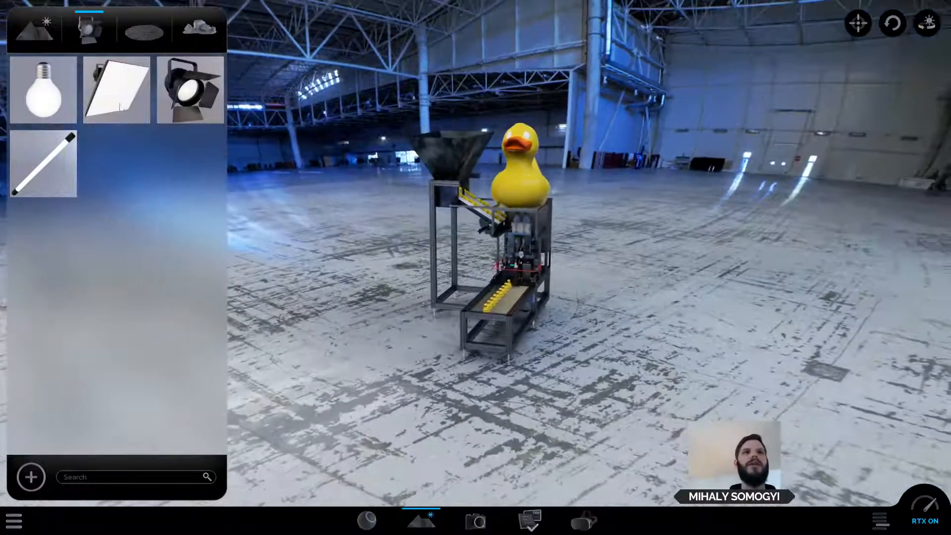
drag(117, 89, 626, 222)
Reposition the softbox light farther from the machine, keeping it aimed at the duck.
scroll(712, 294, up, 3)
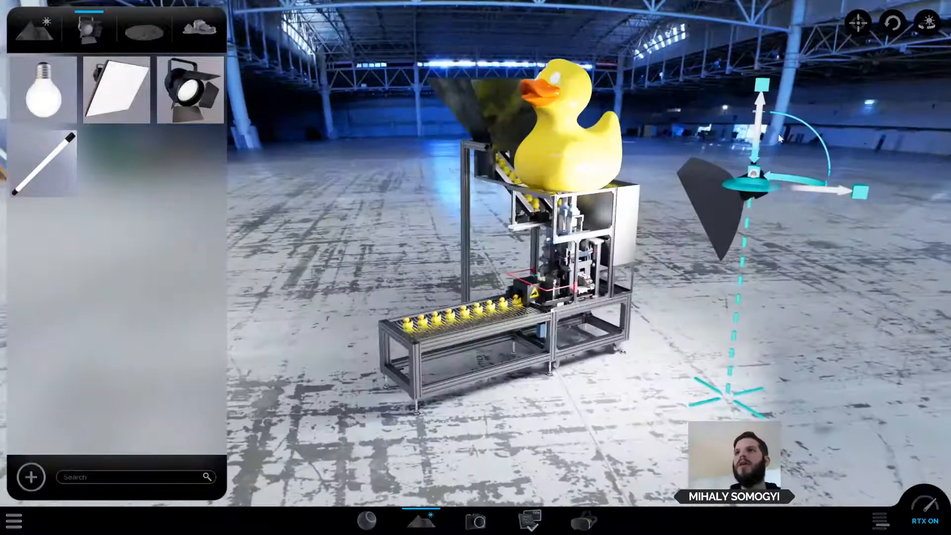
drag(760, 121, 742, 220)
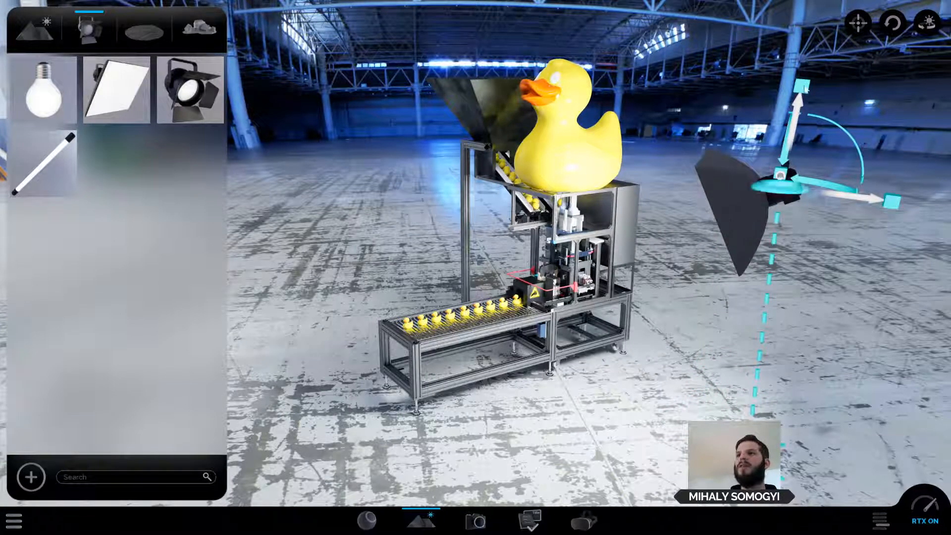
mouse_move(802, 91)
mouse_down()
mouse_move(808, 55)
mouse_move(801, 88)
mouse_up()
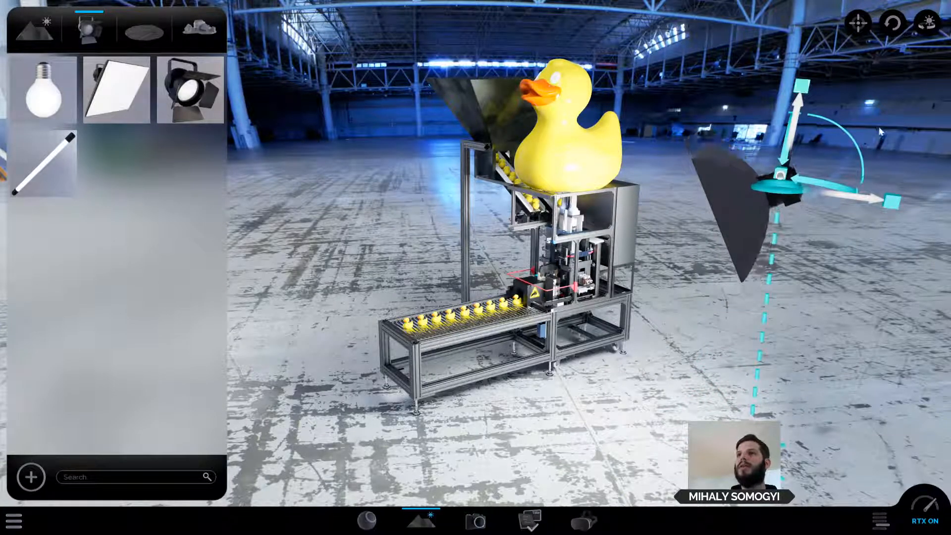
Set the softbox light's intensity to 178.24 and its attenuation to 503.55.
double_click(754, 214)
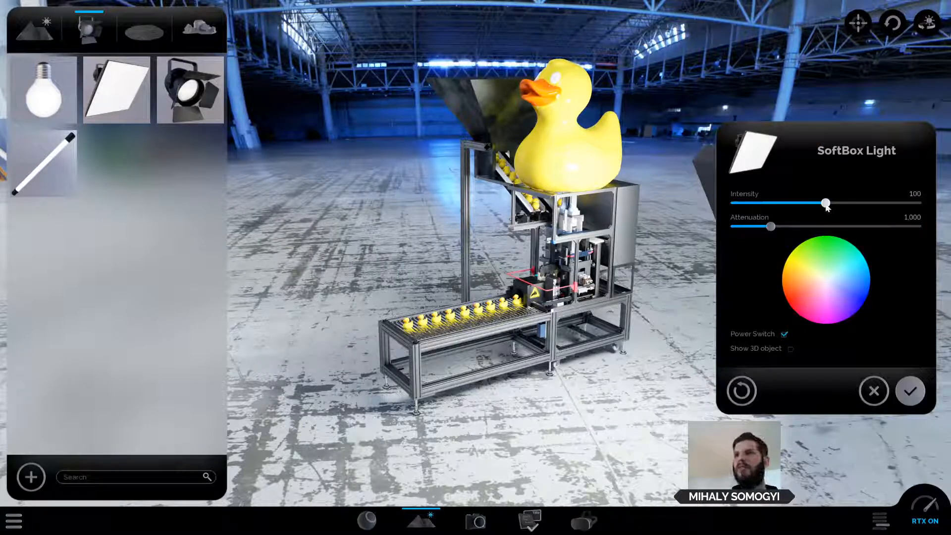
middle_drag(692, 86, 606, 234)
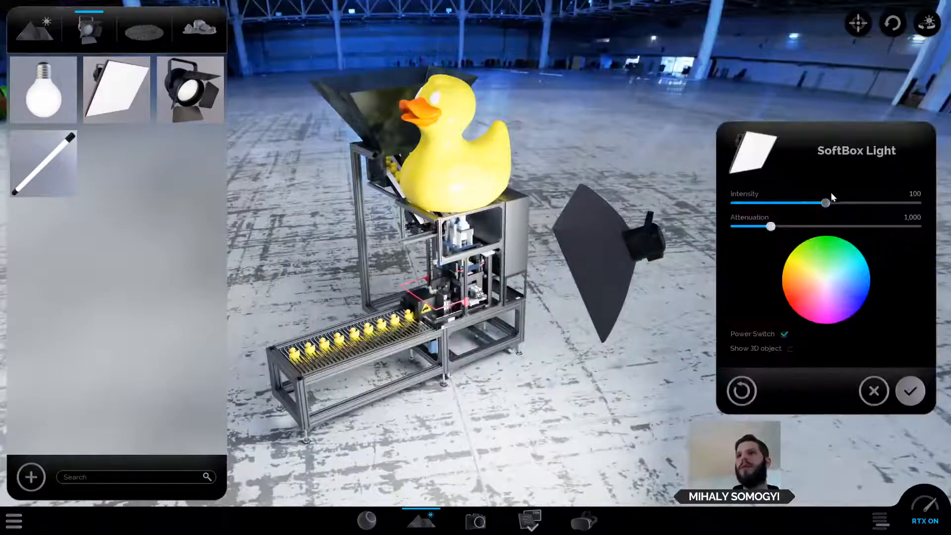
drag(911, 204, 777, 203)
drag(814, 232, 778, 235)
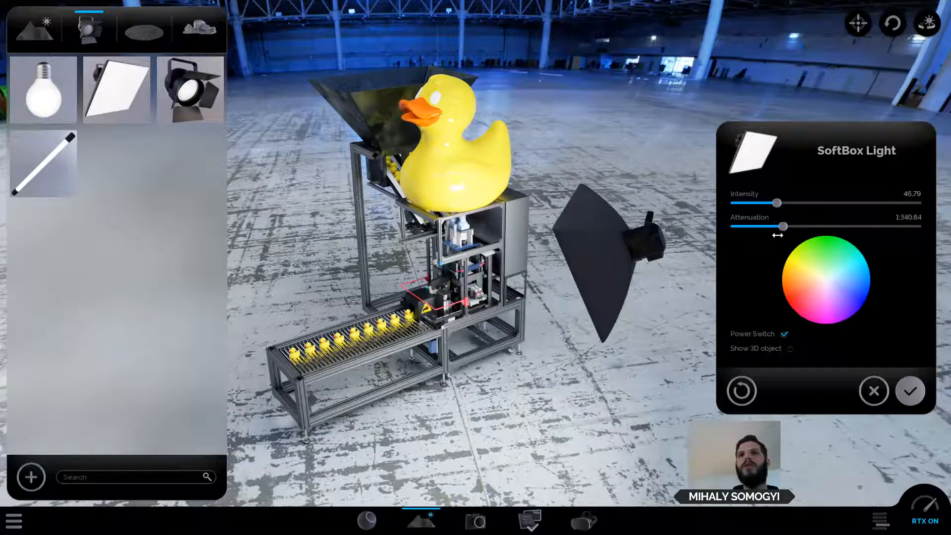
drag(808, 208, 903, 205)
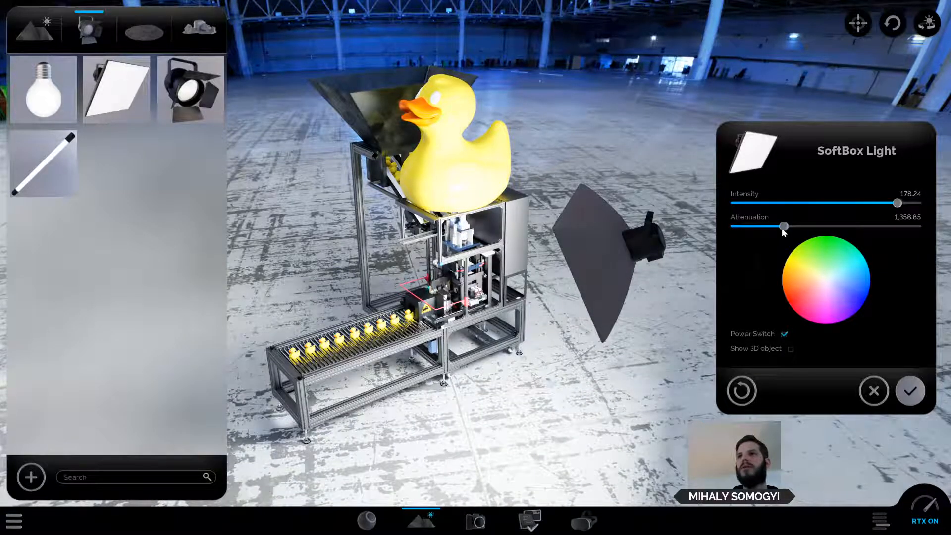
mouse_move(745, 228)
mouse_down()
mouse_move(733, 227)
mouse_move(785, 233)
mouse_move(754, 234)
mouse_up()
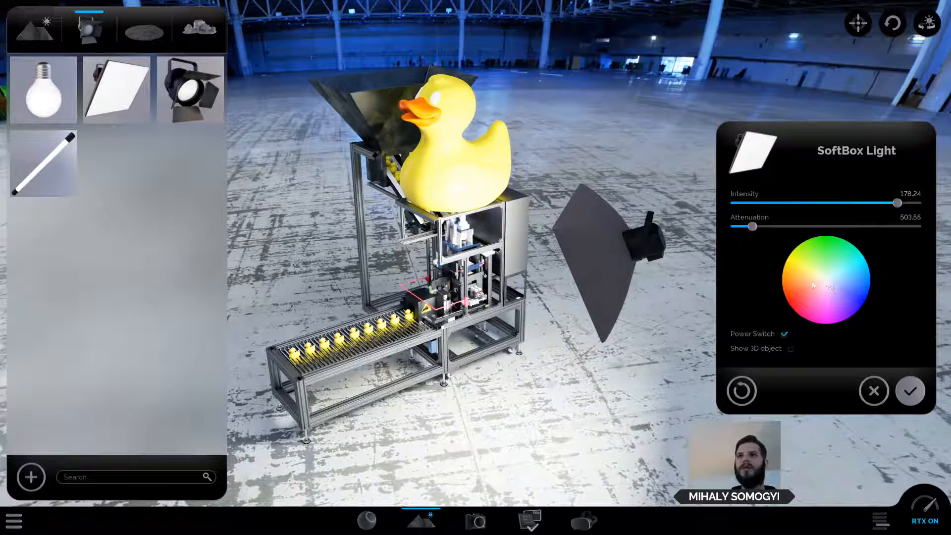
Tint the softbox light pinkish red and set its intensity to 109.81.
mouse_move(813, 286)
mouse_down()
mouse_move(857, 305)
mouse_move(863, 272)
mouse_move(850, 296)
mouse_move(798, 307)
mouse_up()
click(835, 209)
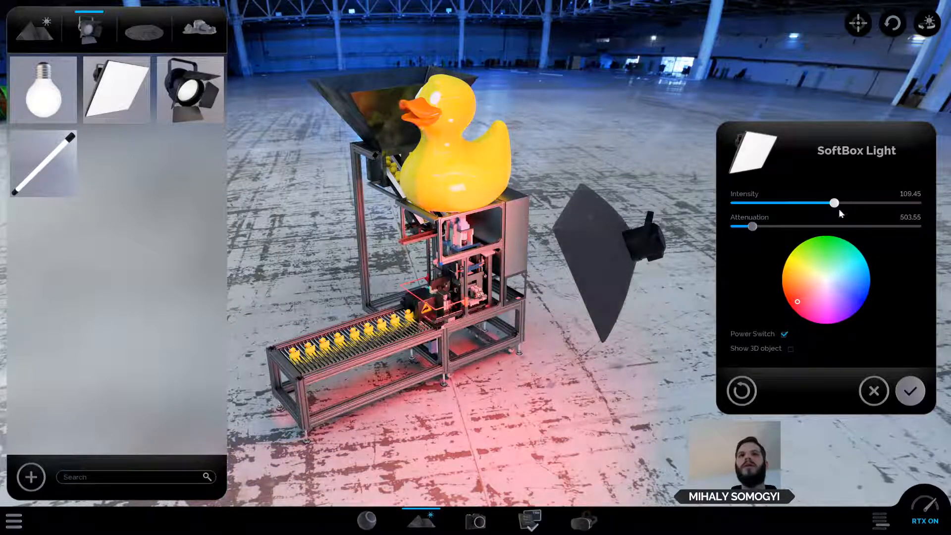
drag(635, 361, 659, 325)
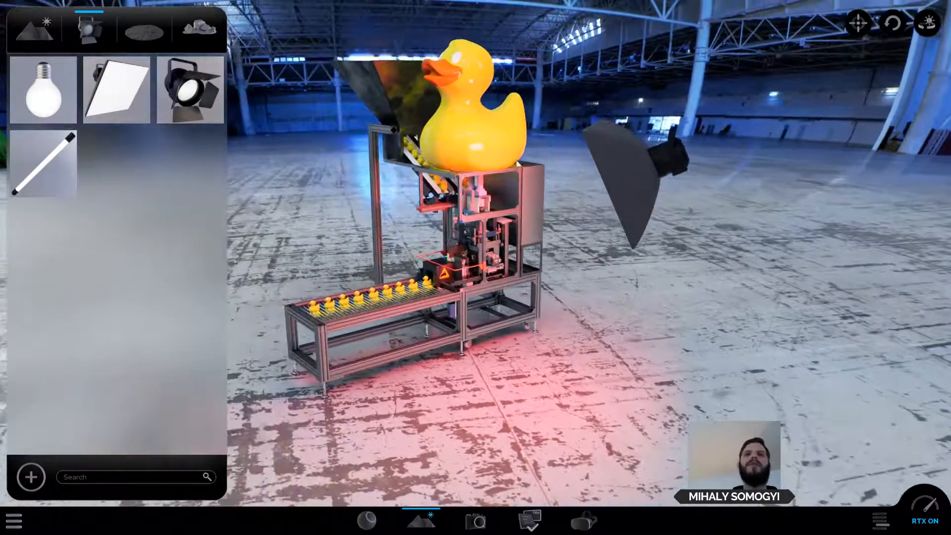
Turn on the Show 3D object option for the softbox light.
click(50, 40)
drag(508, 271, 497, 197)
drag(445, 354, 106, 74)
click(94, 35)
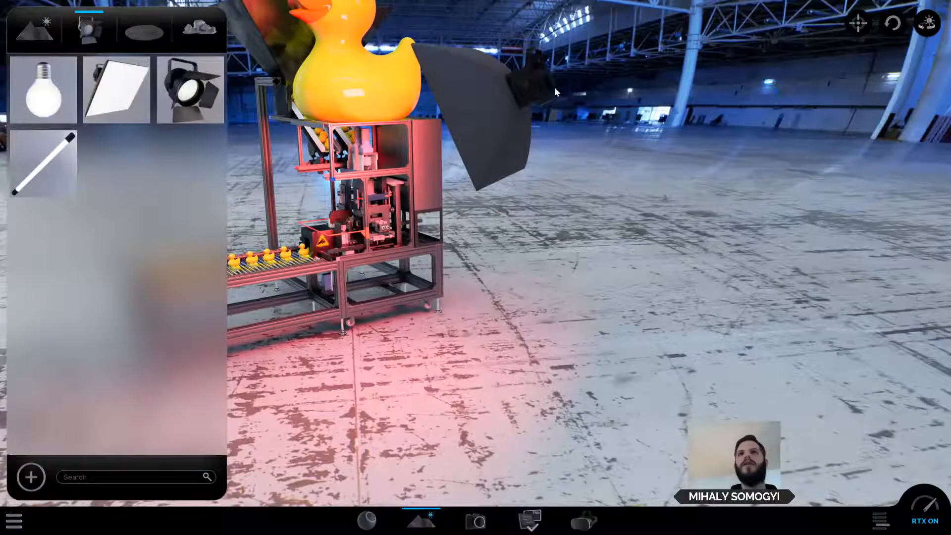
drag(558, 107, 654, 123)
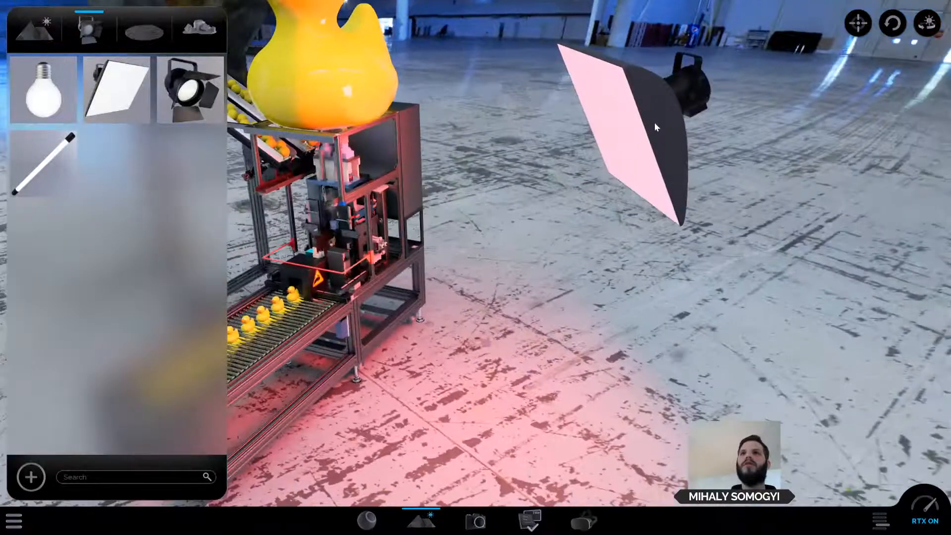
click(655, 123)
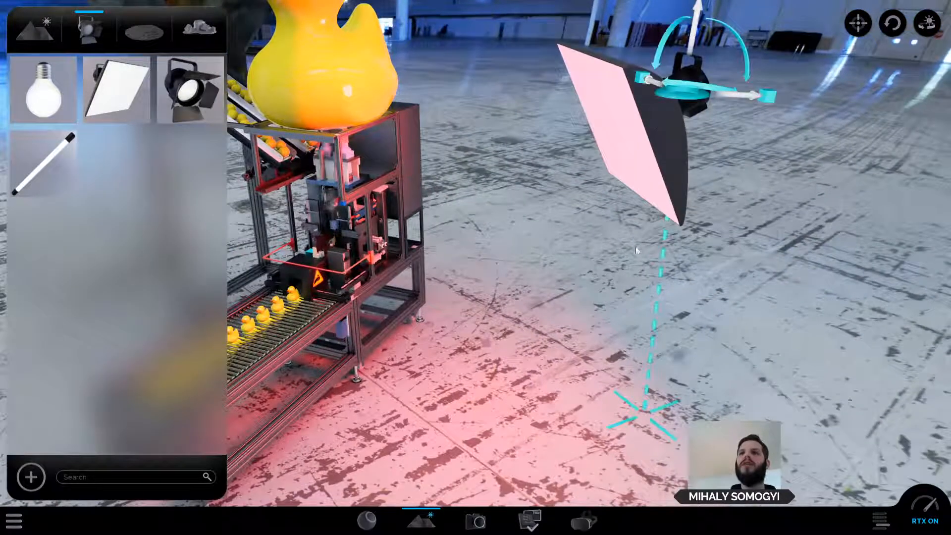
double_click(678, 153)
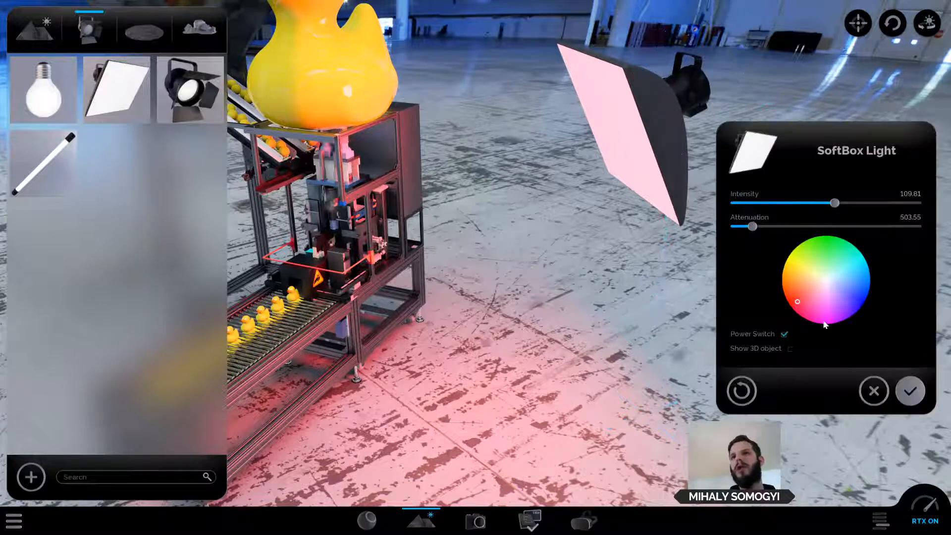
click(791, 350)
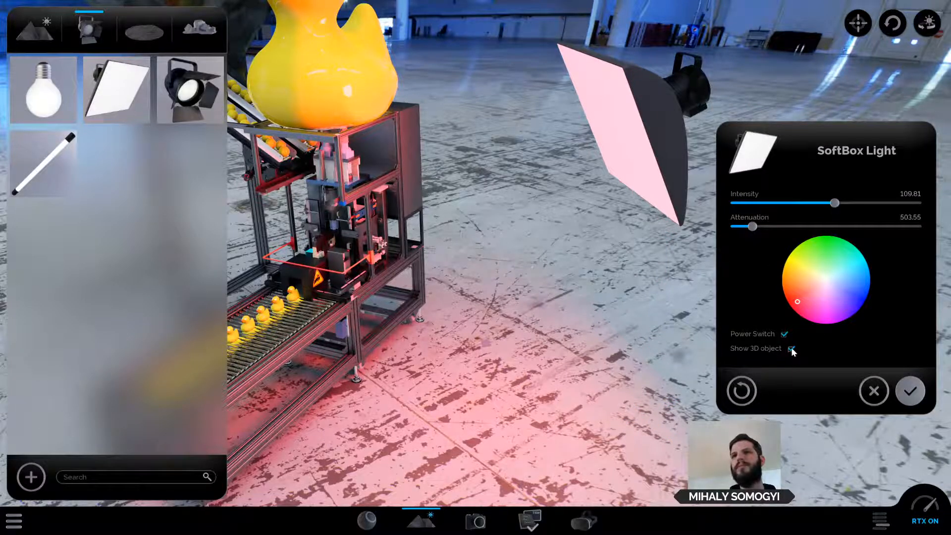
Change the softbox light's color back to white.
click(35, 38)
drag(598, 278, 530, 169)
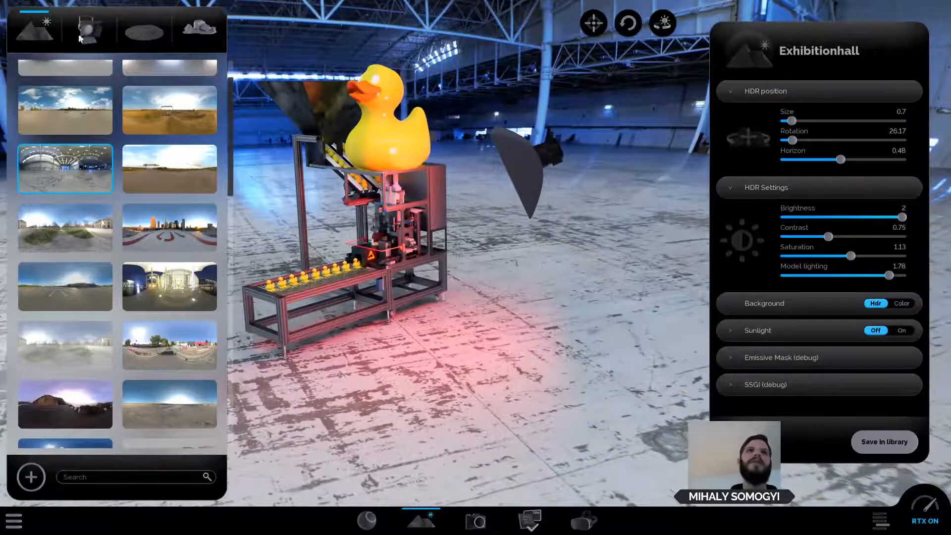
click(99, 36)
click(529, 175)
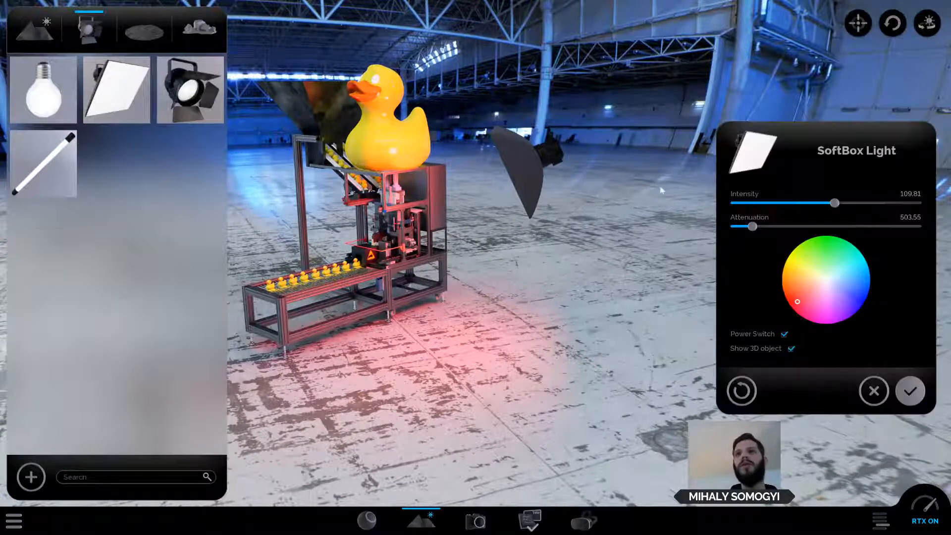
click(830, 287)
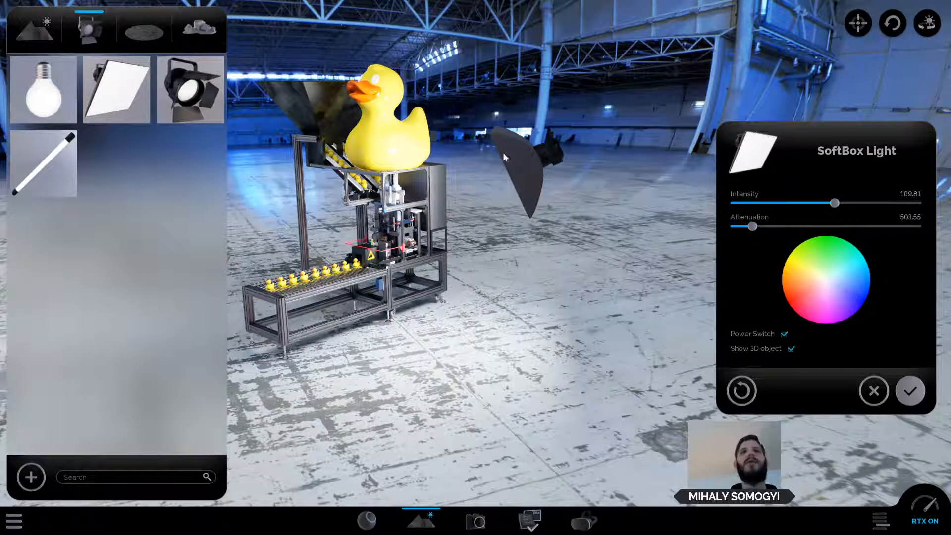
Place a tube light from the light library beside the duck machine and switch RTX off.
drag(44, 163, 238, 186)
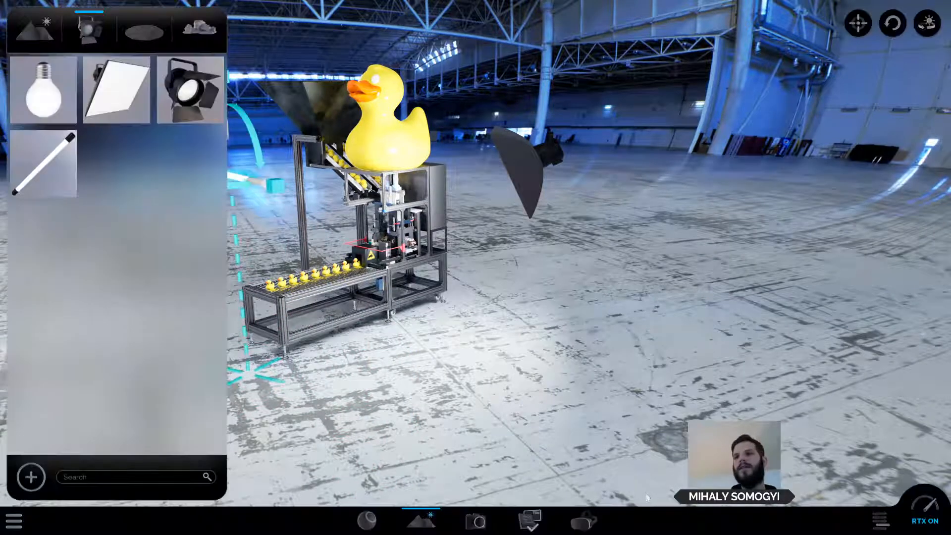
click(916, 504)
middle_drag(397, 317, 501, 171)
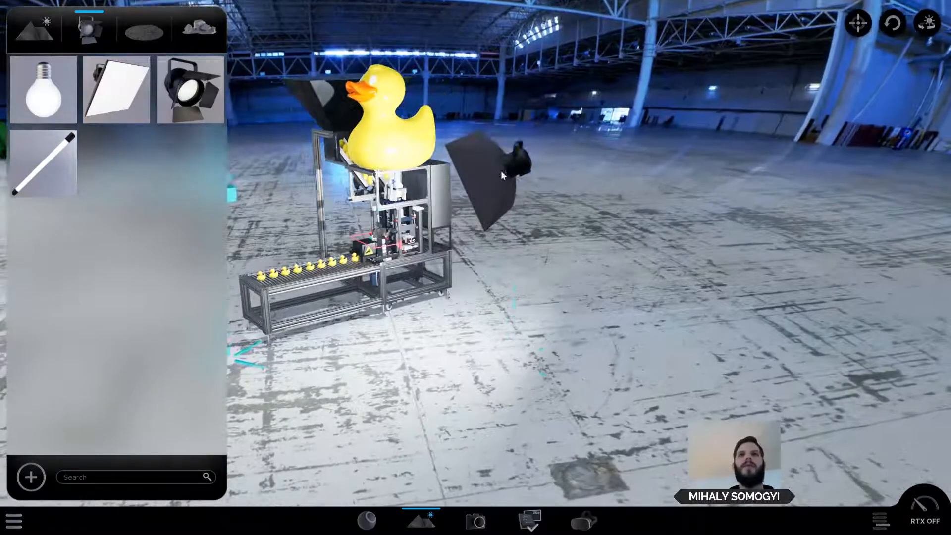
Lower the softbox light along its vertical axis beside the machine.
click(500, 170)
mouse_move(572, 166)
mouse_down()
mouse_move(555, 176)
mouse_move(592, 151)
mouse_move(579, 164)
mouse_up()
drag(523, 119, 522, 149)
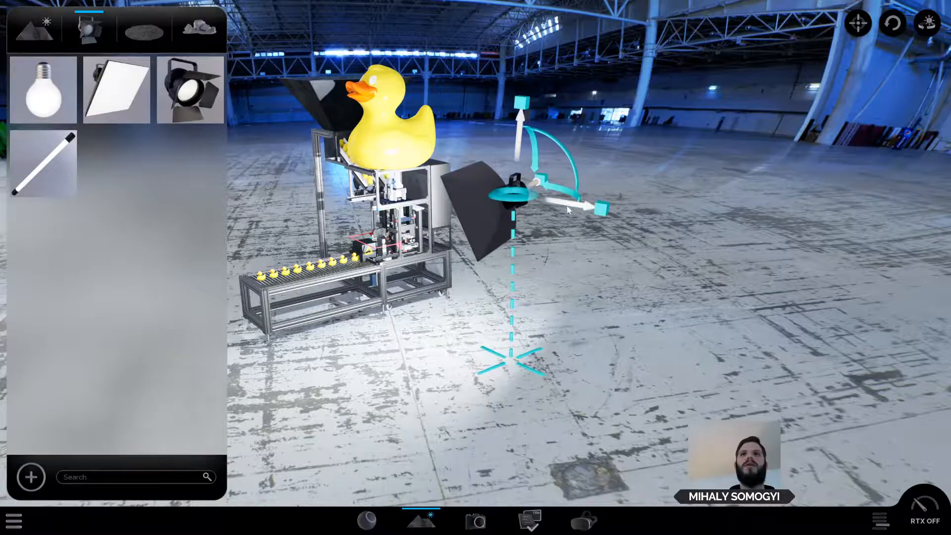
middle_drag(577, 208, 474, 252)
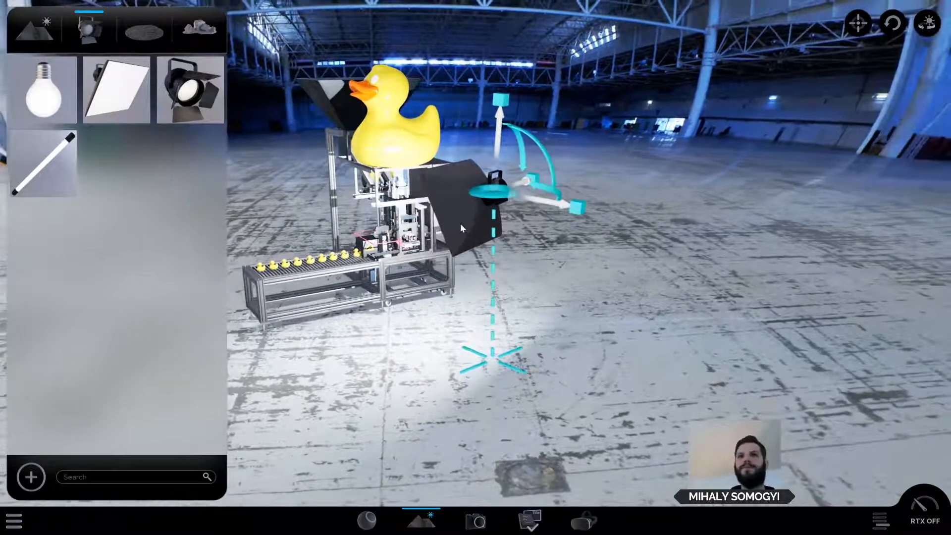
Delete the softbox light from the hall and switch RTX on.
key(Delete)
middle_drag(461, 315, 553, 277)
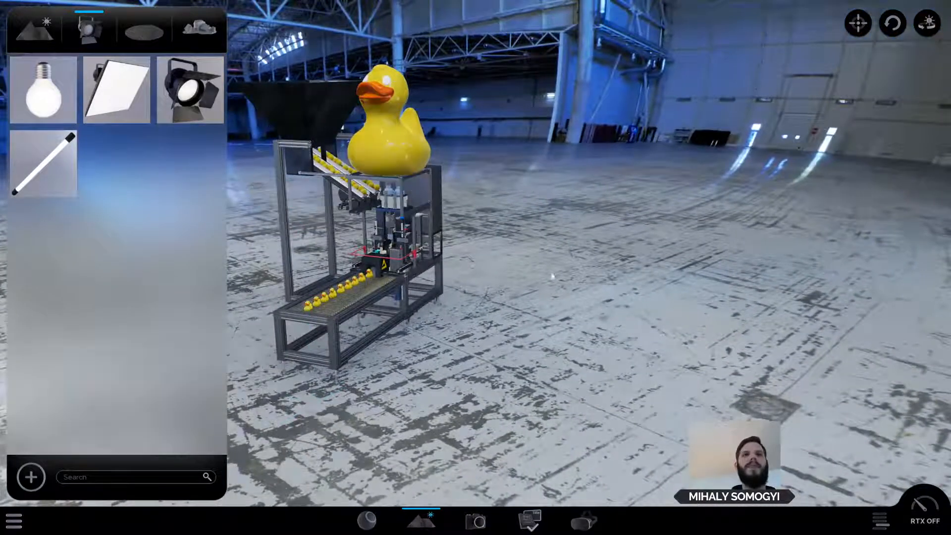
click(915, 504)
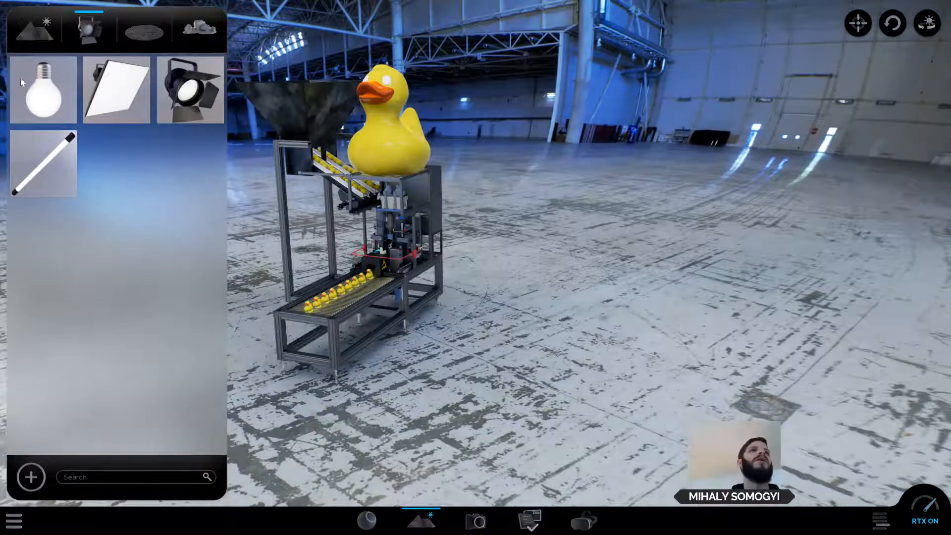
Place a grey asphalt ground surface from the ground library under the duck machine.
middle_drag(572, 210, 596, 189)
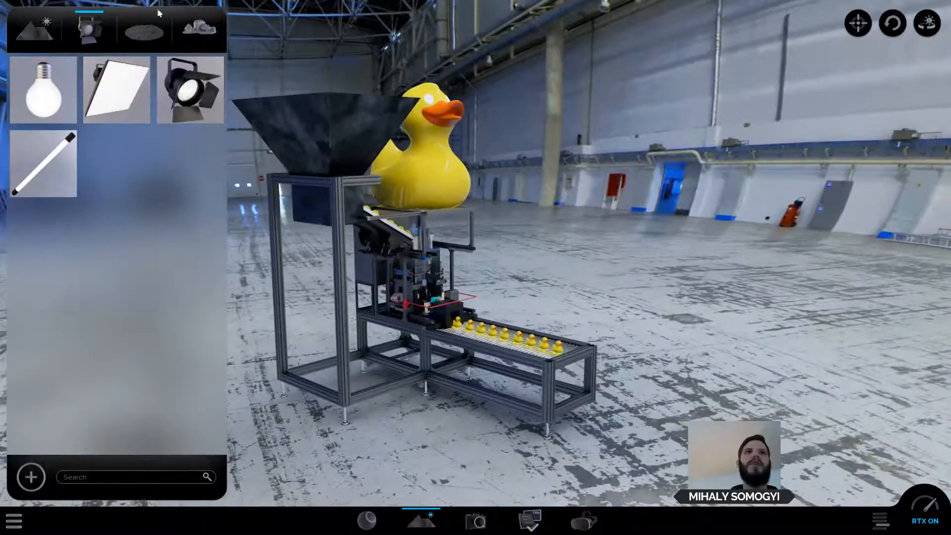
click(129, 36)
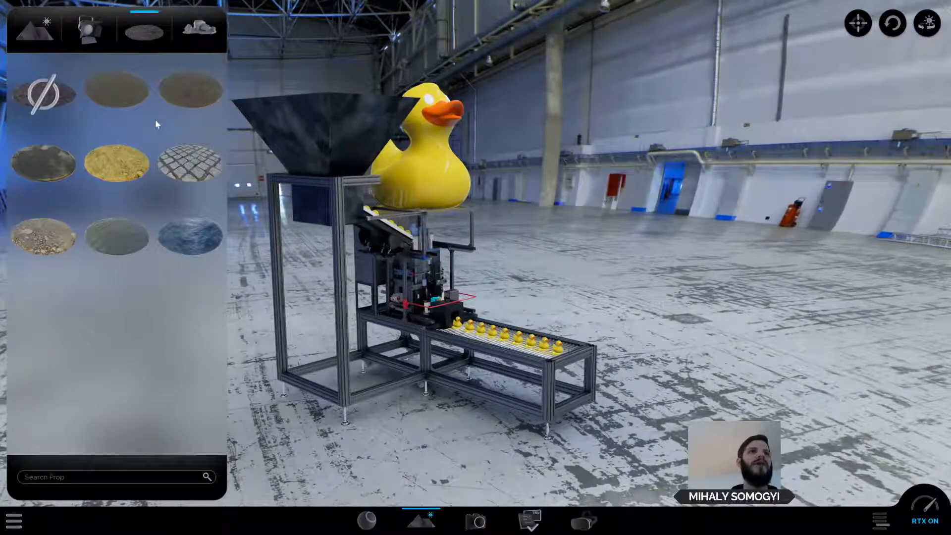
click(111, 88)
middle_drag(574, 234, 259, 116)
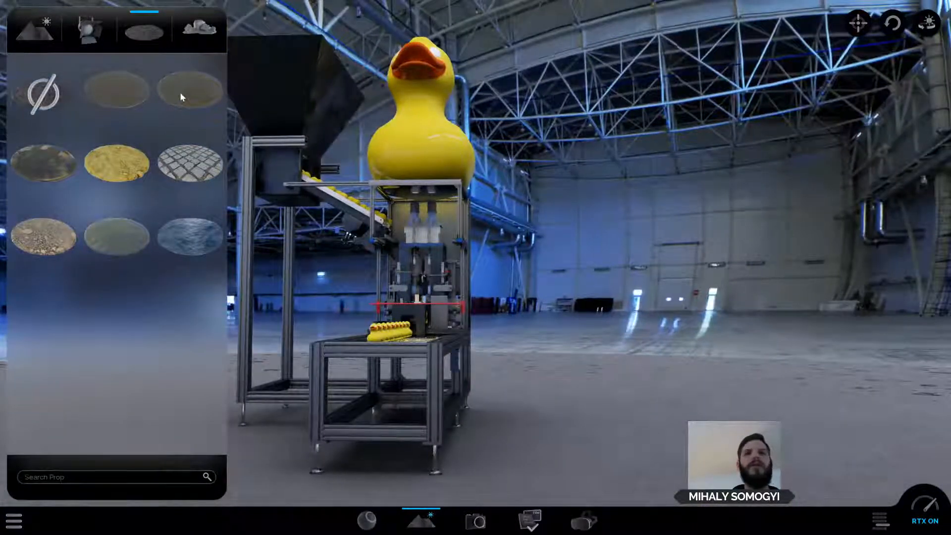
middle_drag(616, 341, 369, 222)
Select the asphalt ground surface and fine-tune its height under the machine's feet.
click(544, 193)
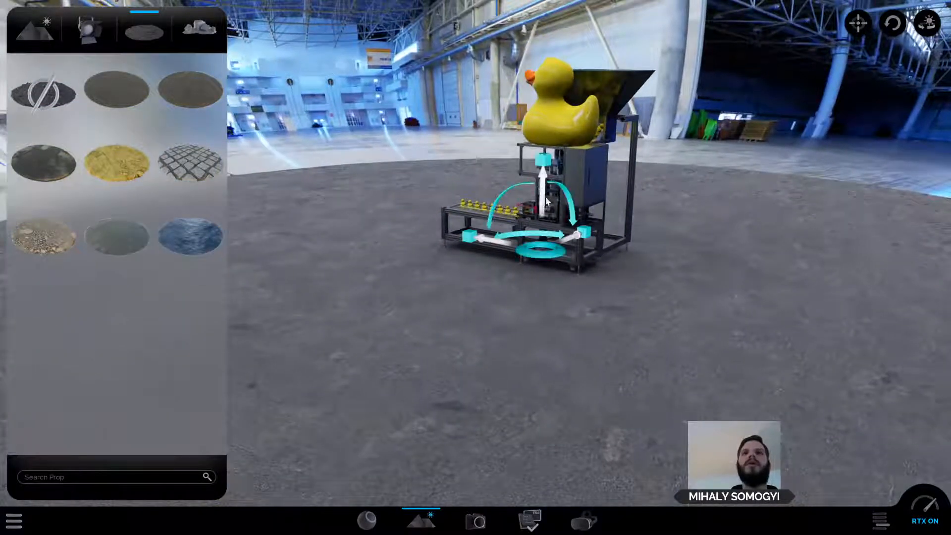
drag(540, 189, 536, 178)
scroll(535, 190, up, 3)
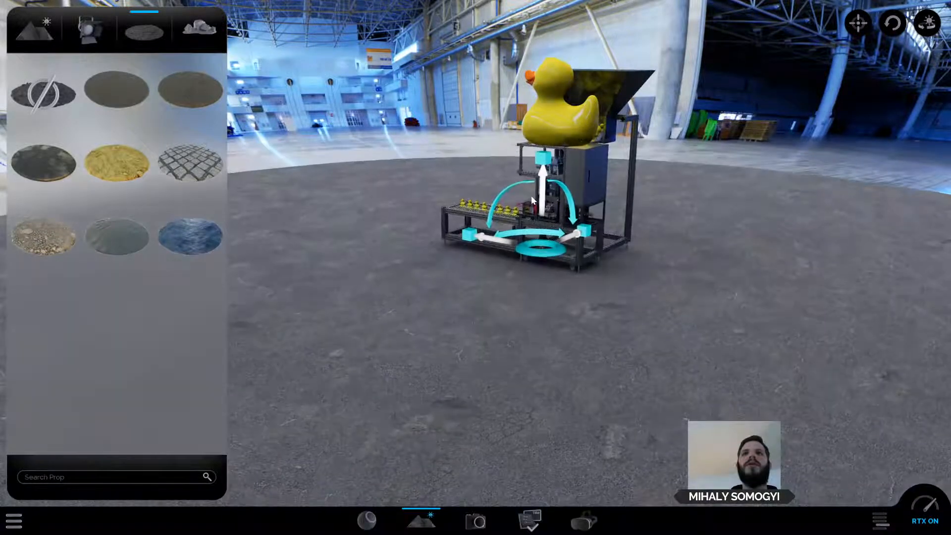
drag(532, 197, 531, 199)
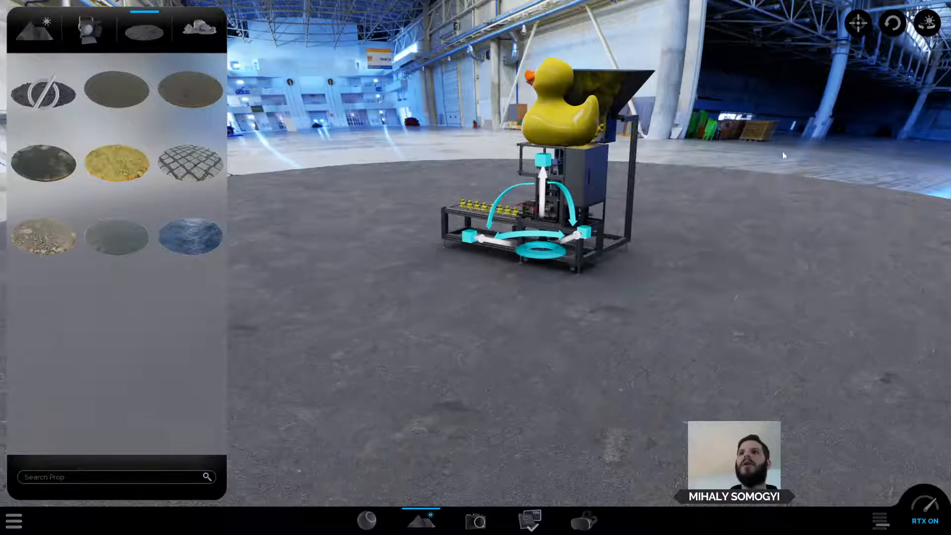
middle_drag(781, 159, 490, 193)
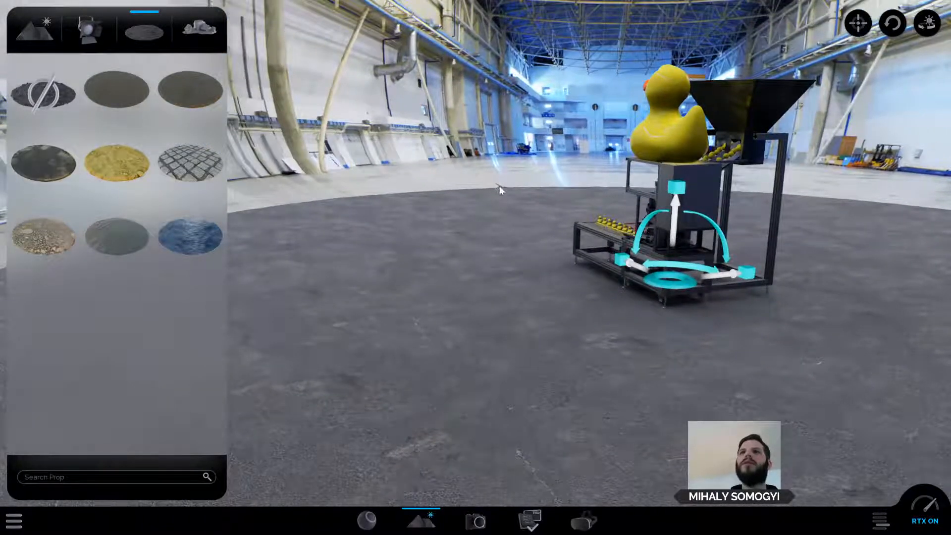
middle_drag(474, 159, 576, 151)
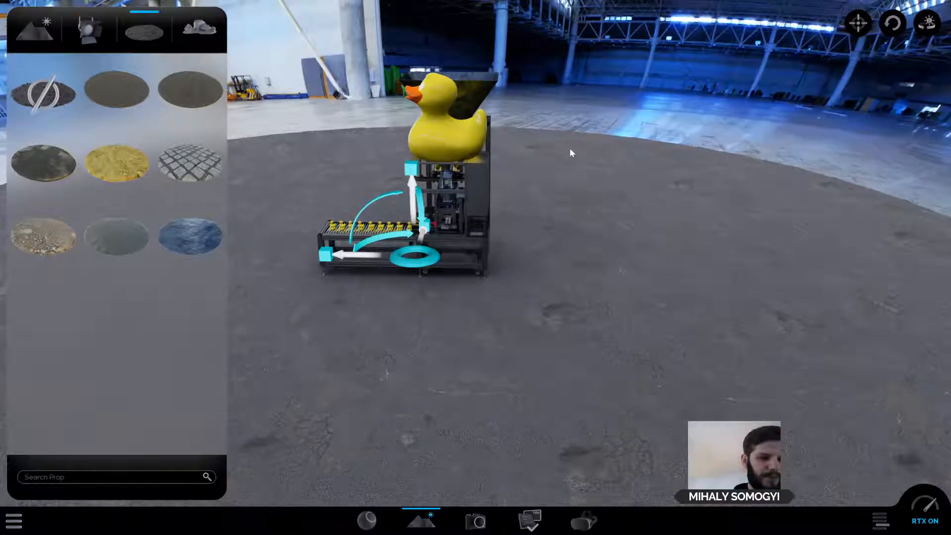
middle_drag(568, 172, 531, 185)
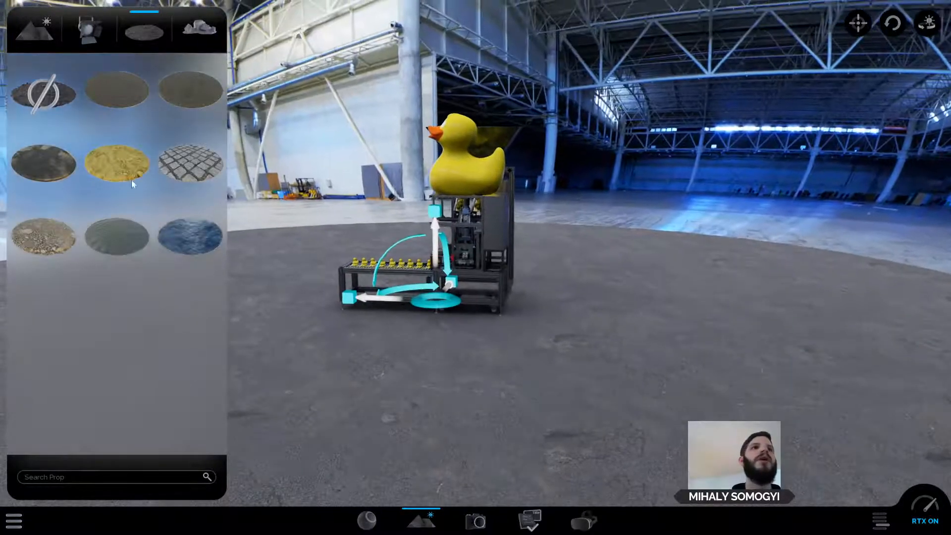
Replace the asphalt ground with the yellow sand surface and try the stone paving as well.
click(112, 165)
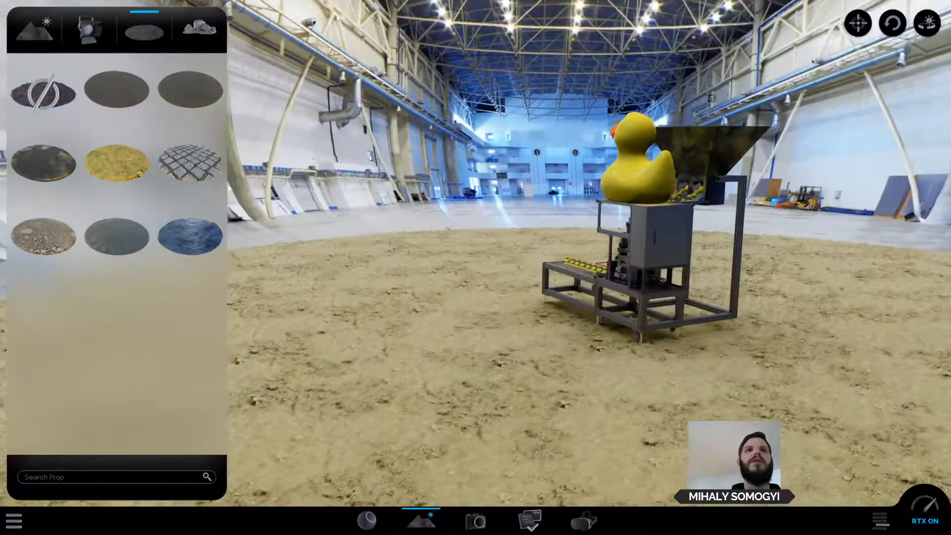
middle_drag(514, 301, 525, 295)
scroll(525, 296, up, 3)
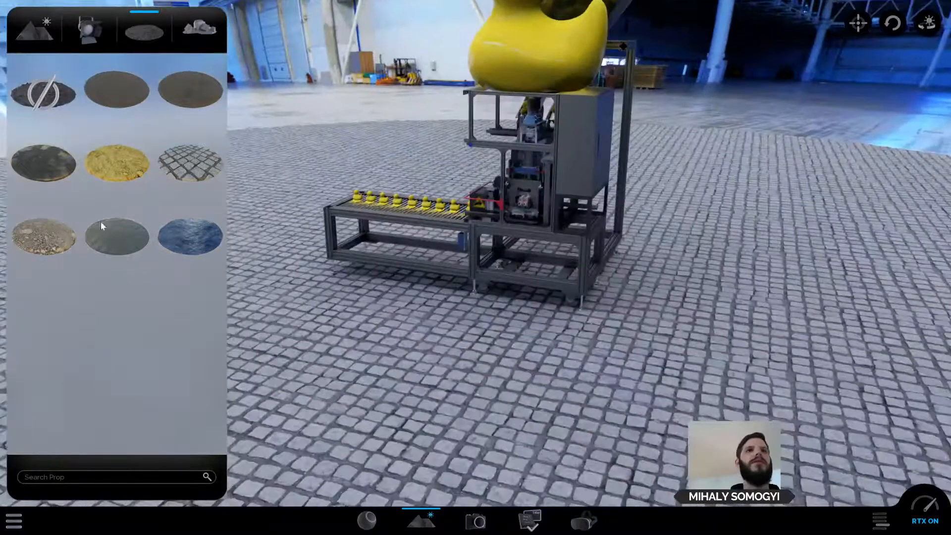
Try the gravel and the dark wet ground surfaces, and check the machine's reflection in the wet one.
click(48, 242)
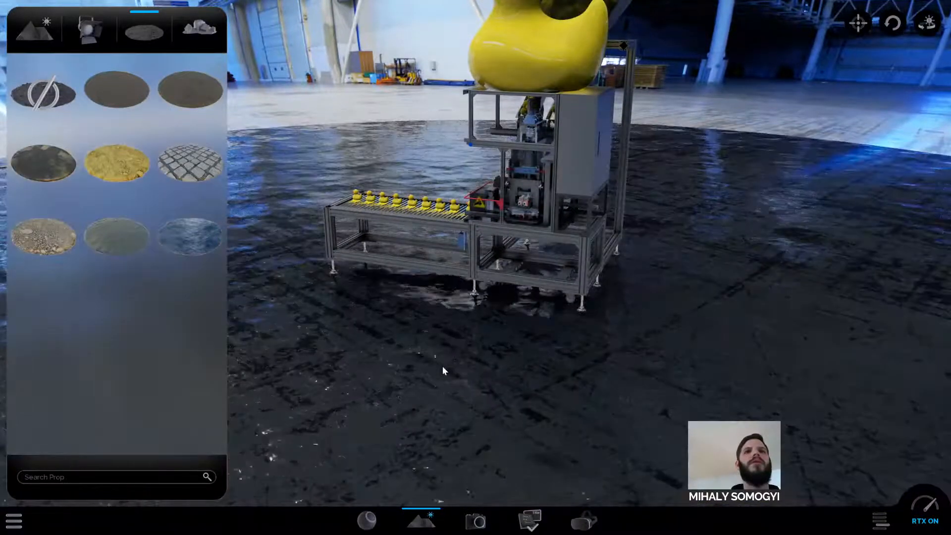
mouse_move(442, 366)
middle_down()
mouse_move(403, 366)
mouse_move(439, 359)
mouse_move(436, 378)
middle_up()
scroll(442, 377, down, 2)
click(361, 370)
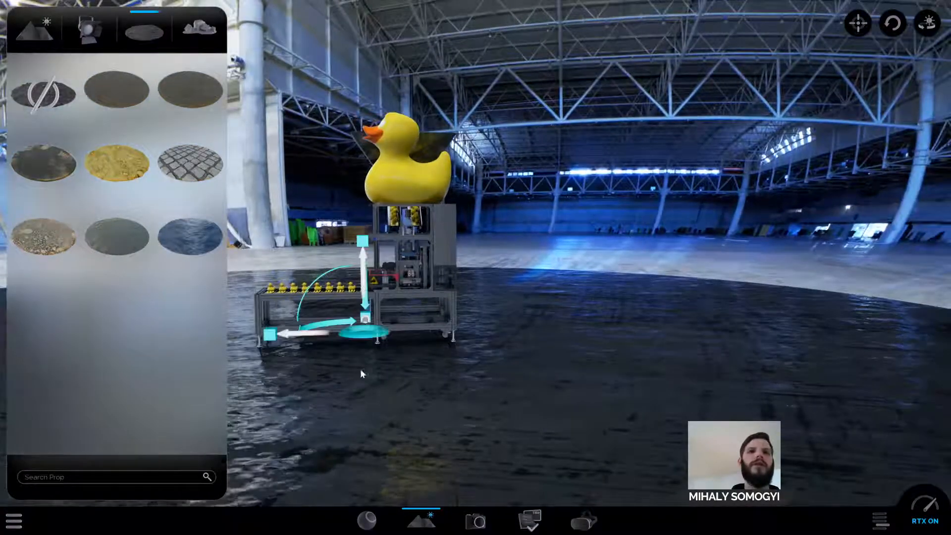
middle_drag(360, 373, 375, 321)
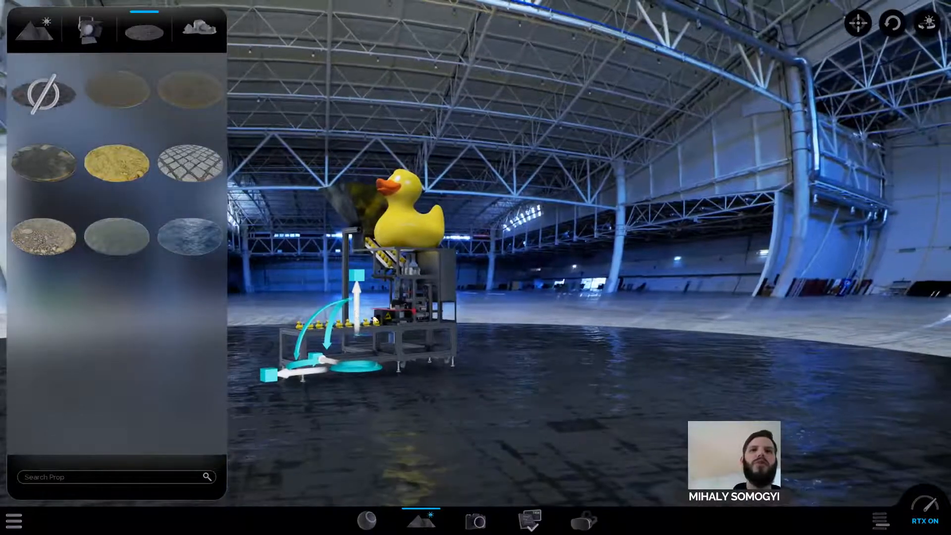
middle_drag(531, 333, 523, 334)
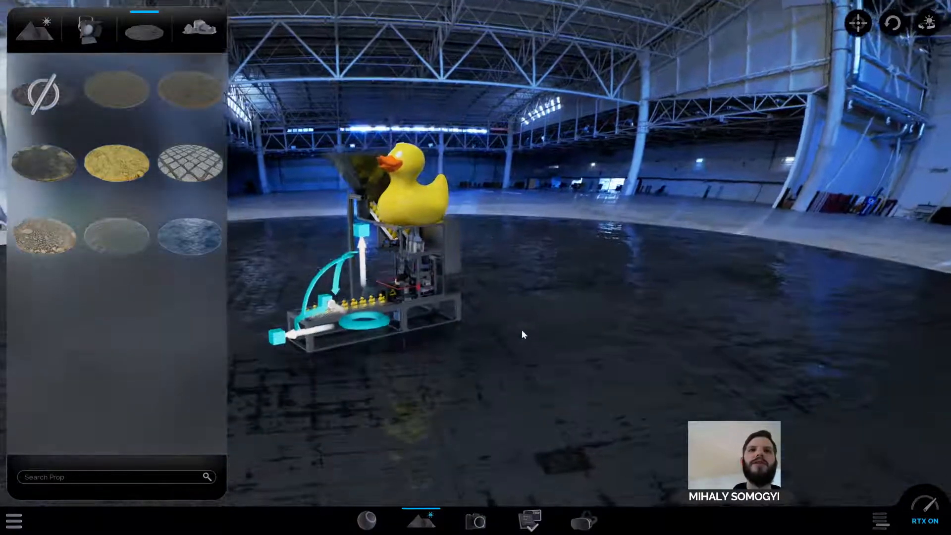
Switch the ground to the blue water surface and view the machine standing in it.
click(193, 239)
middle_drag(652, 352, 640, 346)
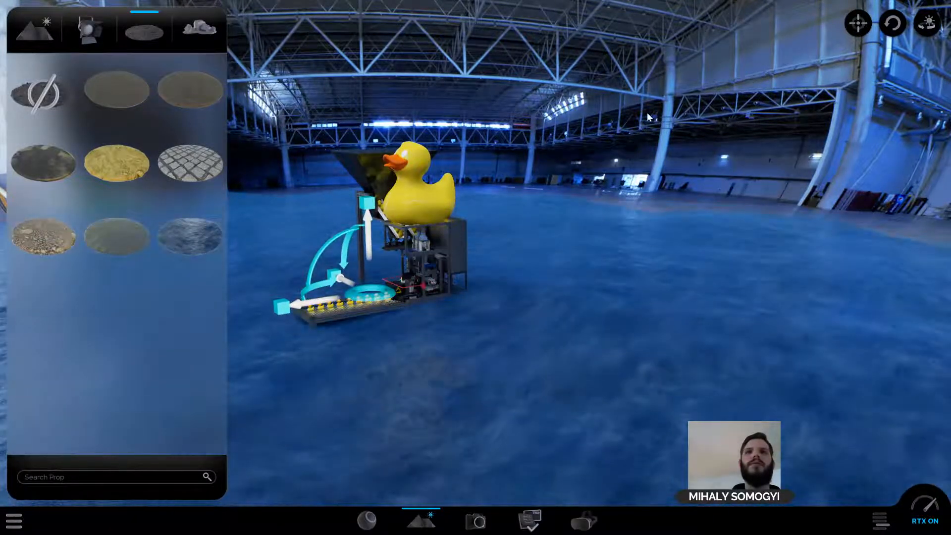
click(542, 168)
middle_drag(603, 303, 590, 306)
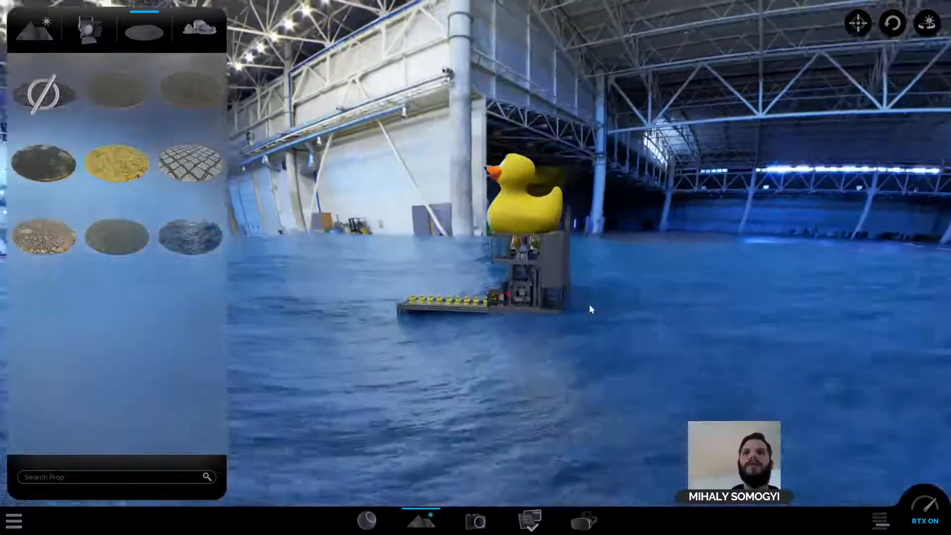
Remove the ground surface from the scene and open the library of rock props.
click(49, 95)
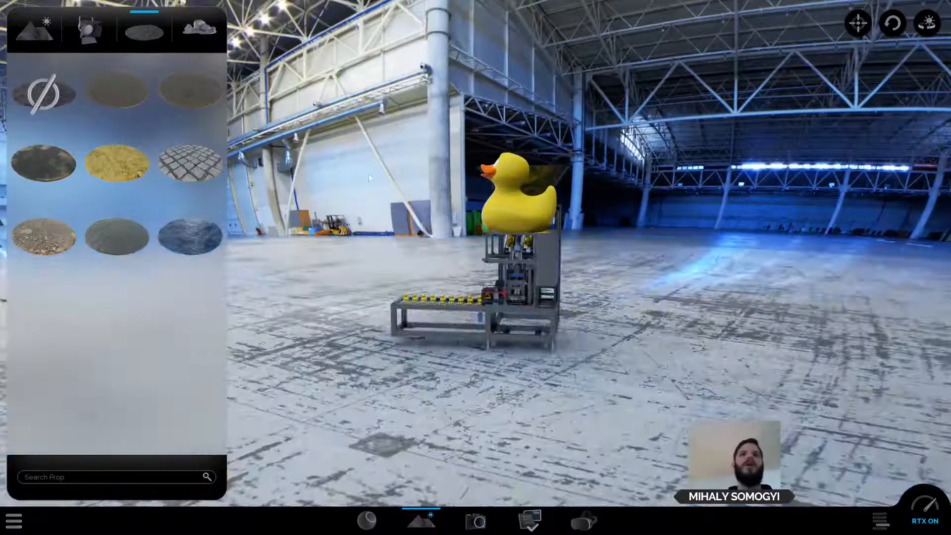
click(199, 30)
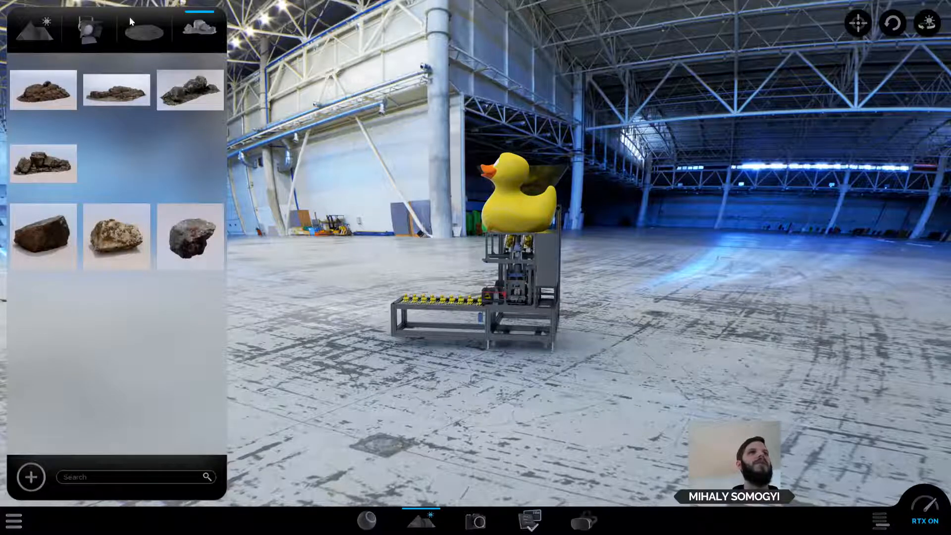
Place a brown rock pile and a single boulder on the hall floor on either side of the machine.
drag(30, 87, 255, 324)
drag(116, 237, 718, 346)
click(616, 435)
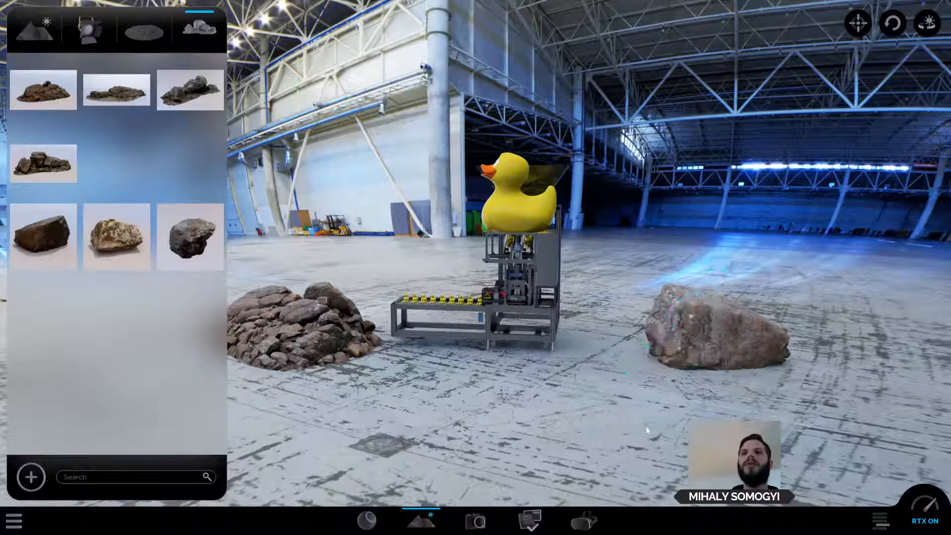
Delete the boulder and the rock pile from the hall floor.
click(732, 333)
key(Delete)
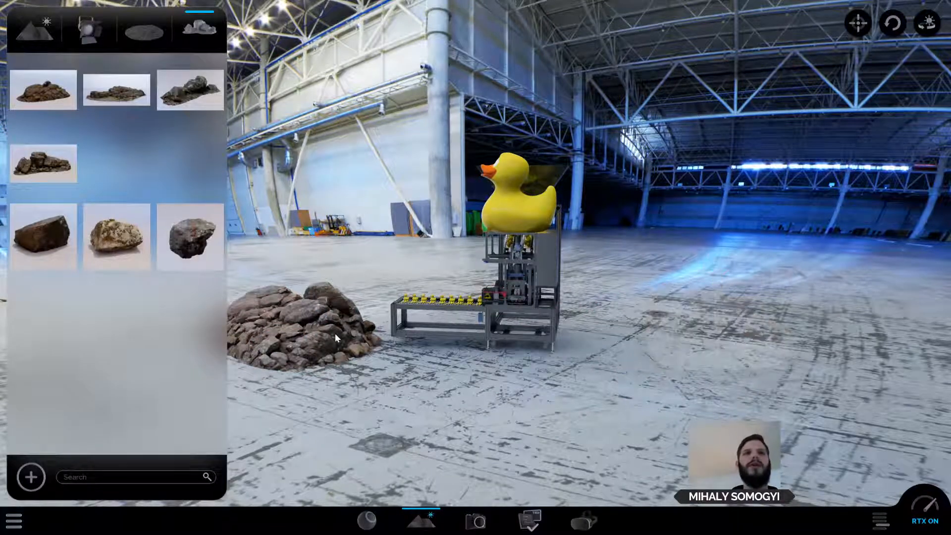
click(335, 333)
key(Delete)
Apply the gravel ground surface under the machine.
middle_drag(293, 239, 483, 241)
scroll(461, 253, up, 4)
scroll(483, 241, down, 3)
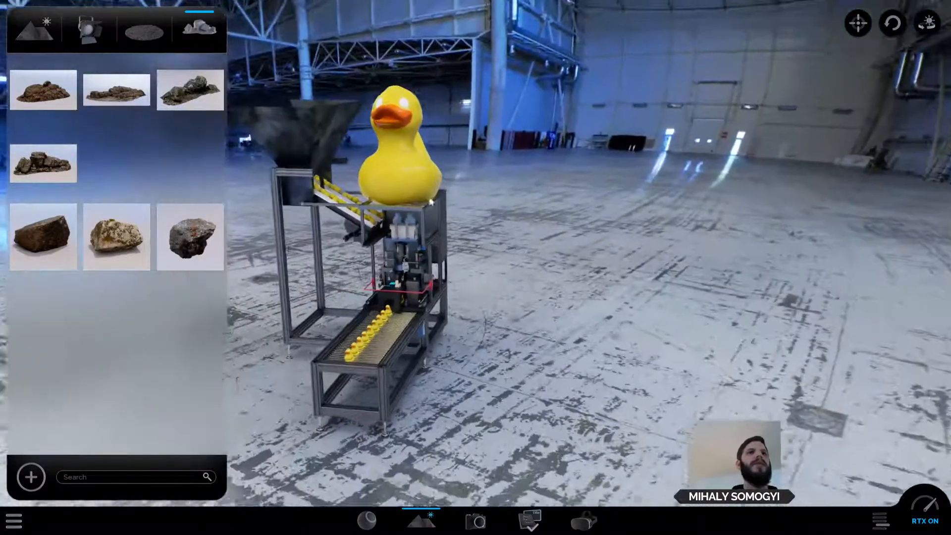
click(144, 40)
click(56, 244)
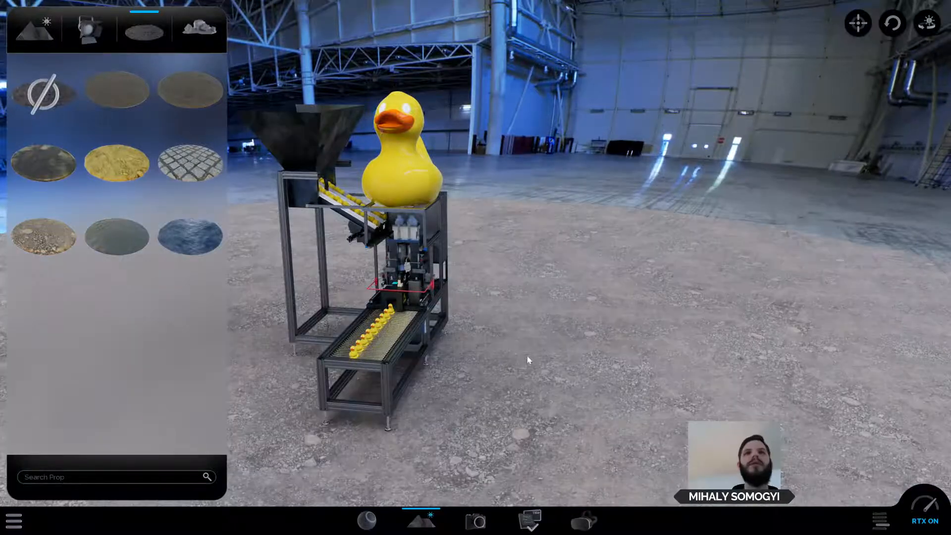
Place a stacked rock pile on the gravel beside the machine, rotate it about its vertical axis and lift it off the ground.
click(188, 39)
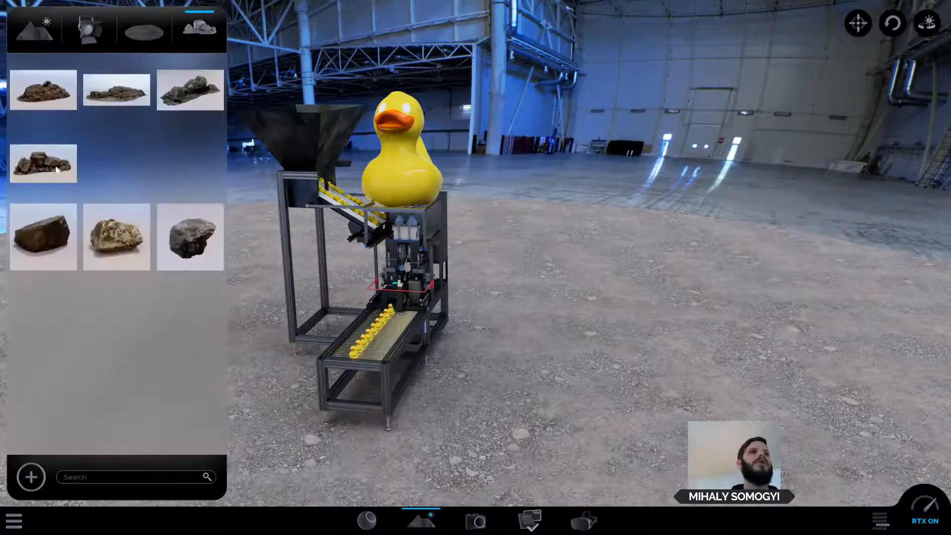
drag(57, 169, 560, 340)
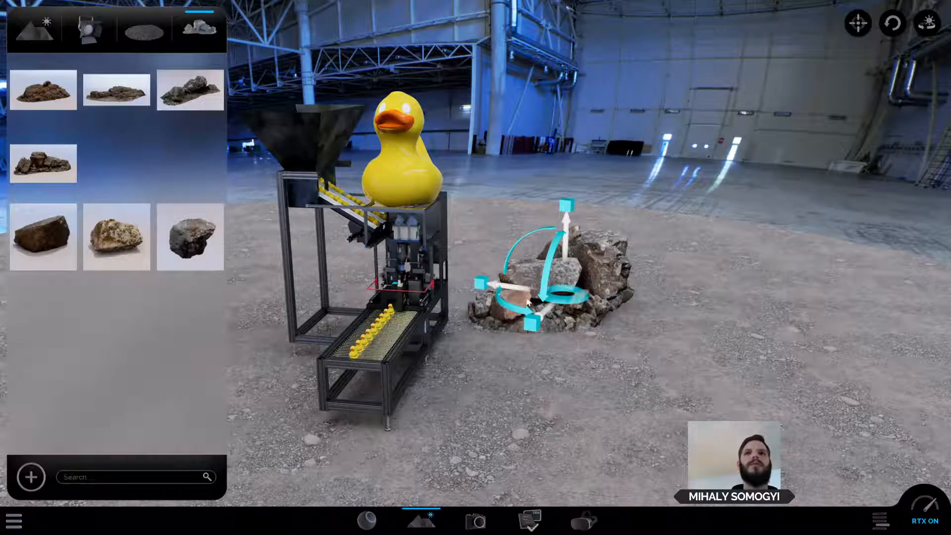
drag(516, 309, 729, 275)
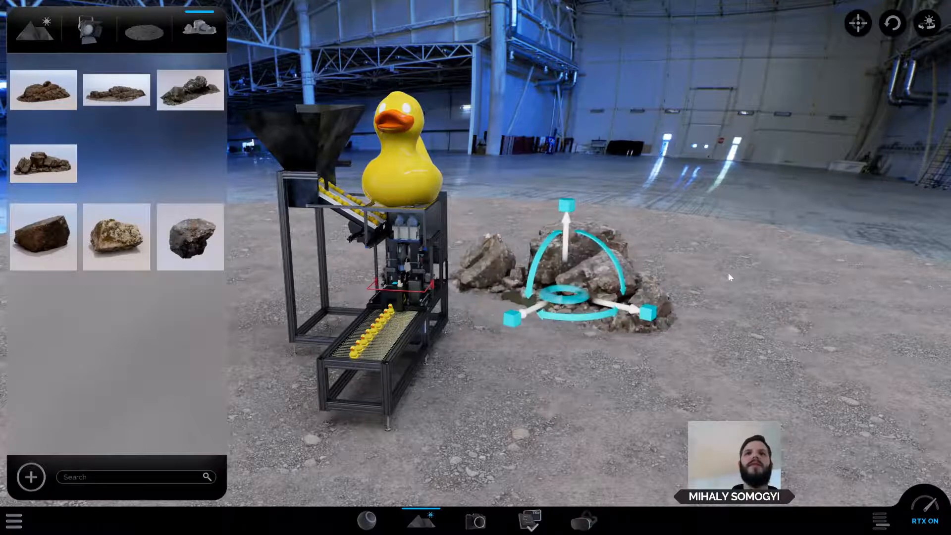
alt+drag(593, 293, 522, 196)
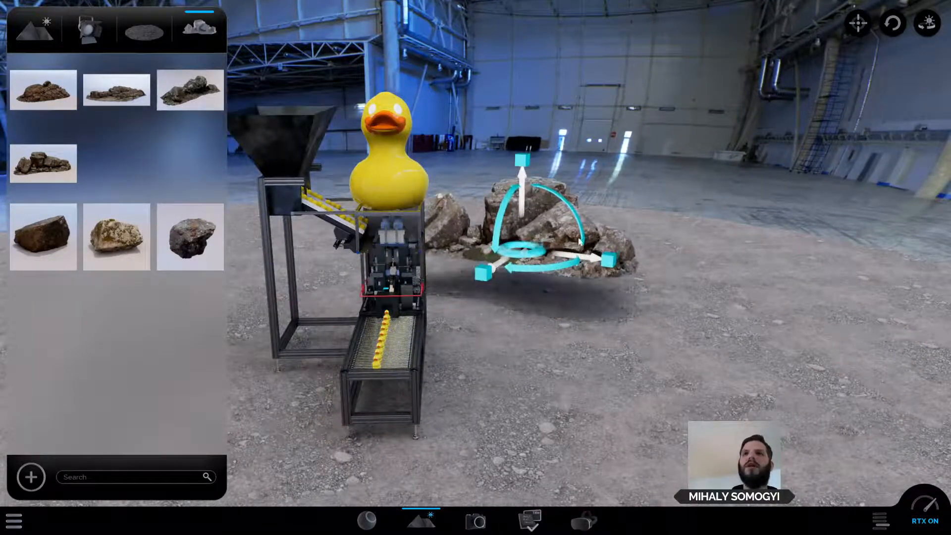
Delete the rock pile and remove the gravel ground surface from the scene.
key(Delete)
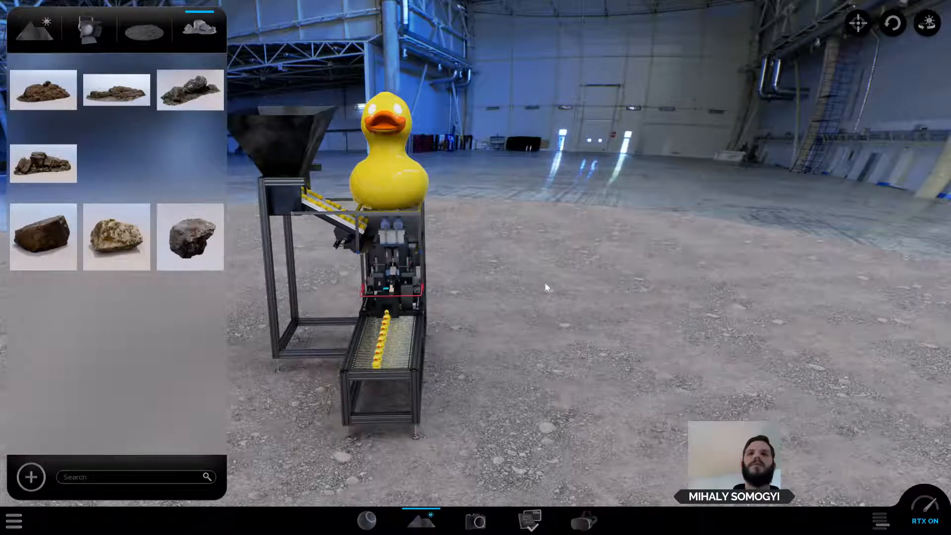
middle_drag(545, 284, 374, 195)
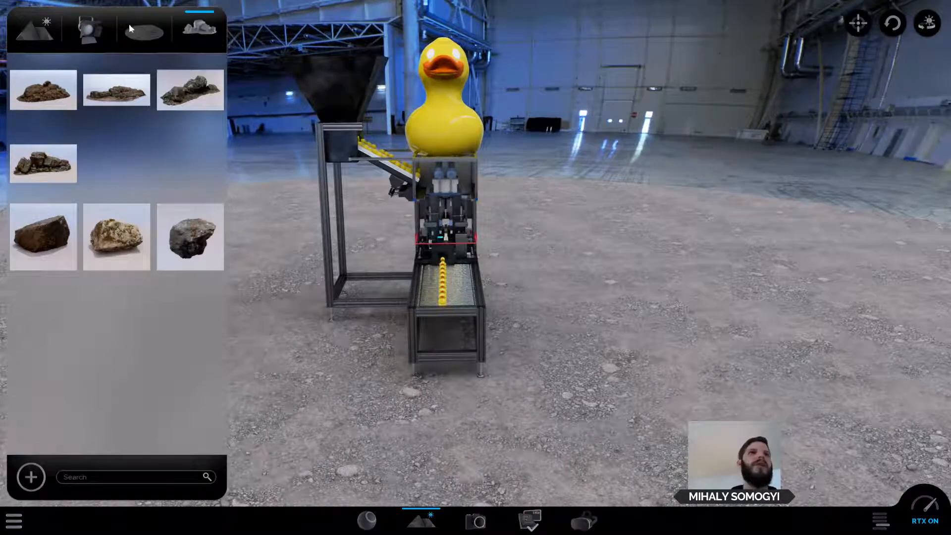
click(144, 31)
click(44, 93)
Open the camera settings and view the machine in the hall from near and far.
drag(647, 297, 496, 303)
scroll(642, 303, up, 3)
middle_drag(641, 303, 640, 323)
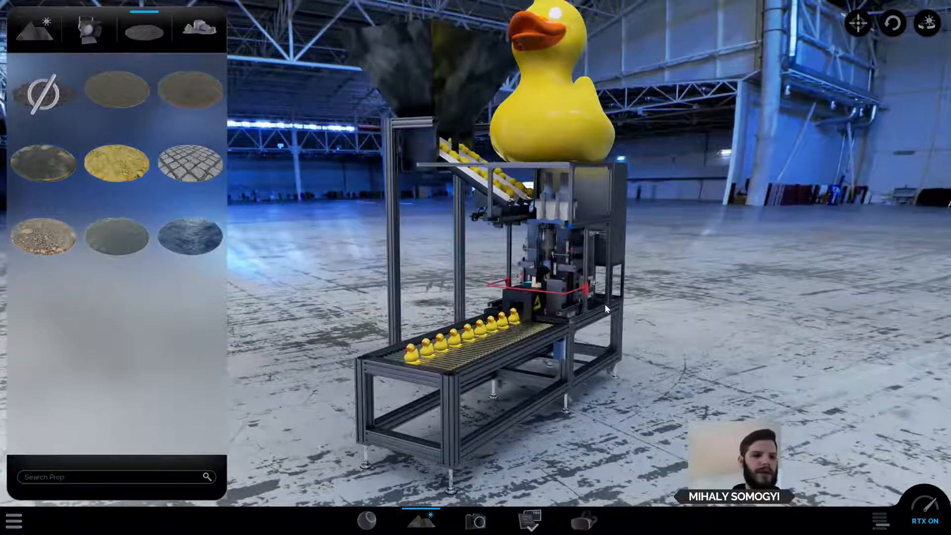
click(484, 527)
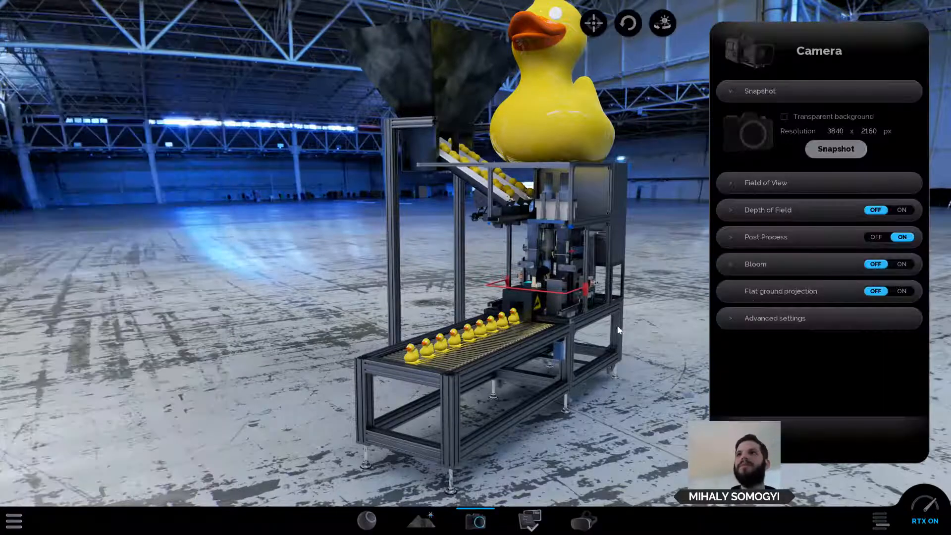
drag(268, 179, 300, 177)
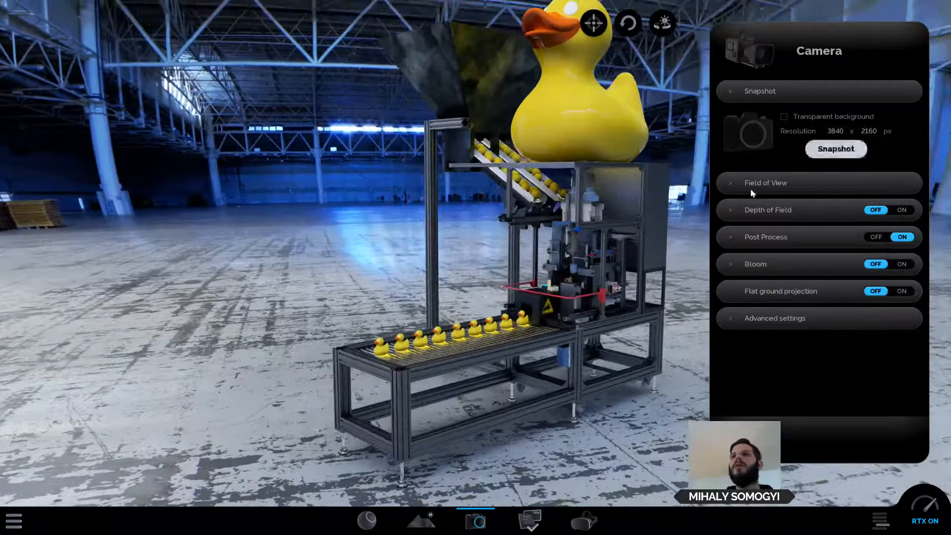
scroll(587, 170, down, 3)
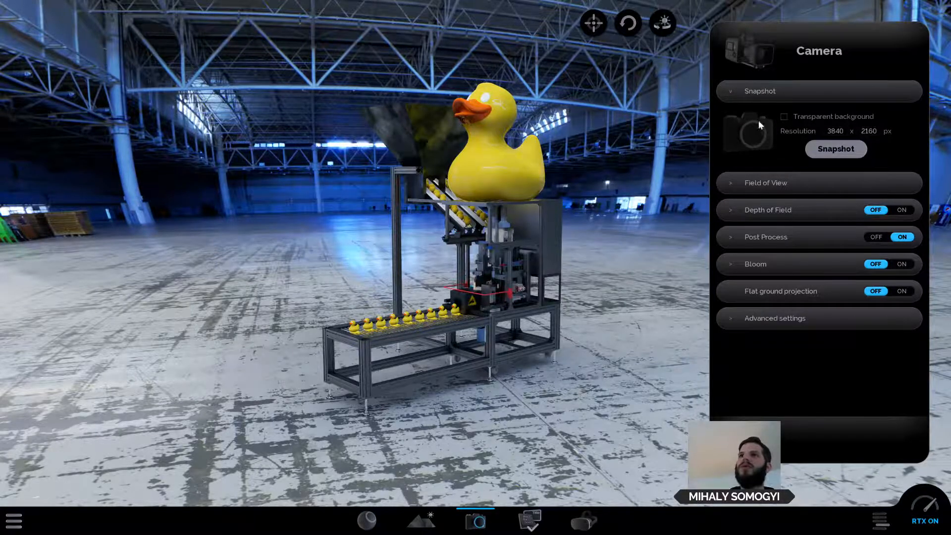
scroll(632, 236, up, 5)
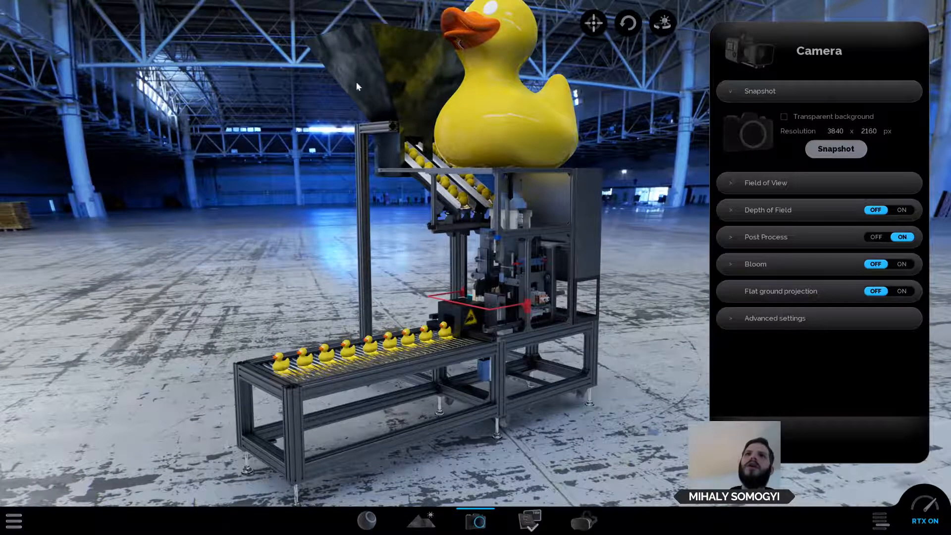
scroll(356, 86, down, 5)
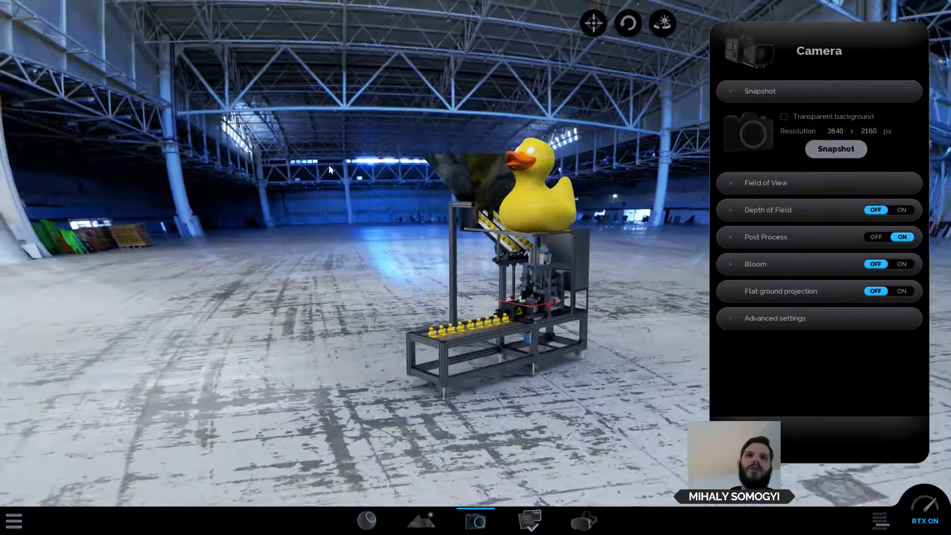
scroll(337, 173, up, 5)
Try the transparent background option for the 3840 x 2160 px snapshot, and turn it off again.
drag(546, 180, 558, 174)
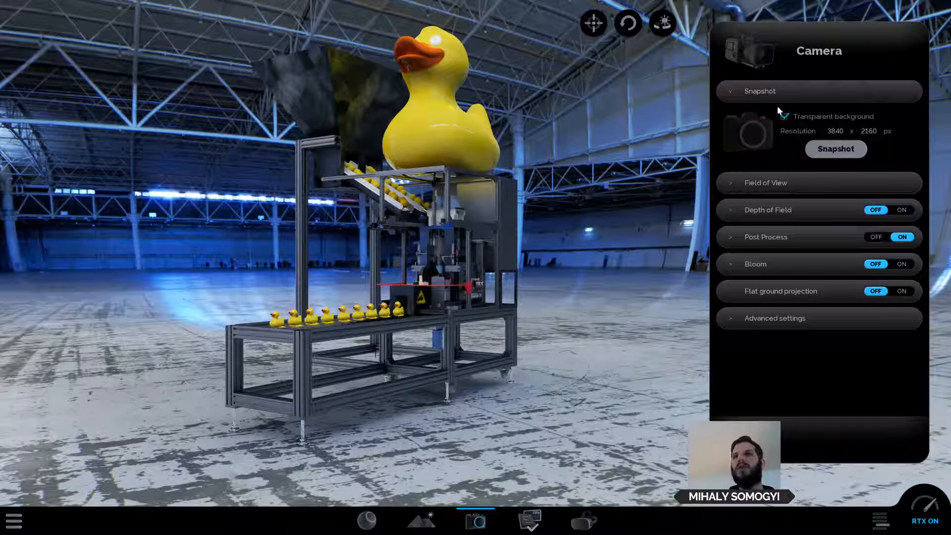
click(847, 155)
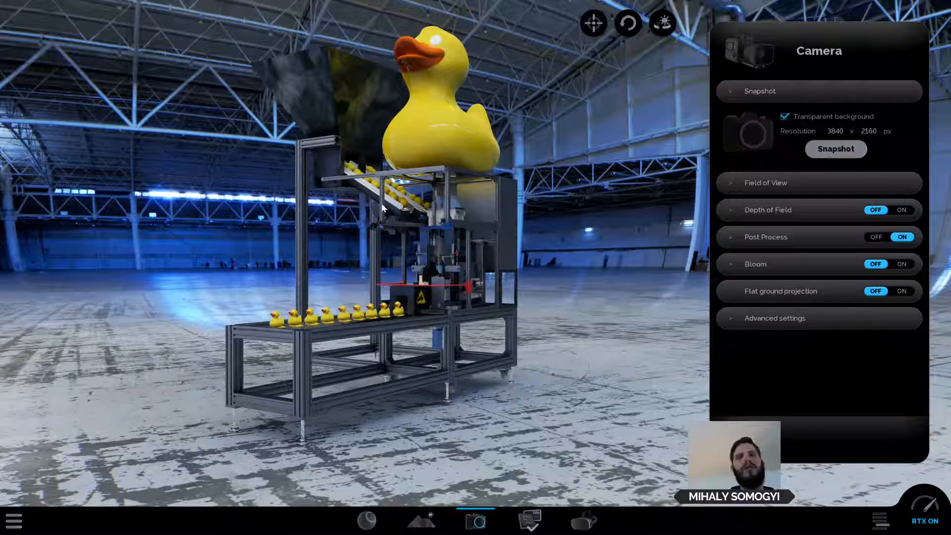
drag(360, 238, 418, 193)
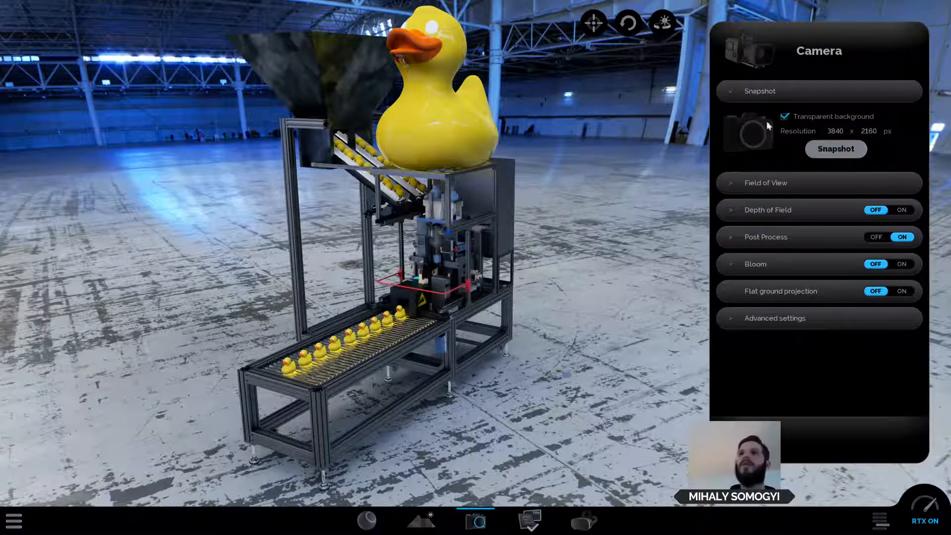
click(785, 117)
Compare wider and narrower camera fields of view on the machine, and set the FOV to 58.16.
click(731, 182)
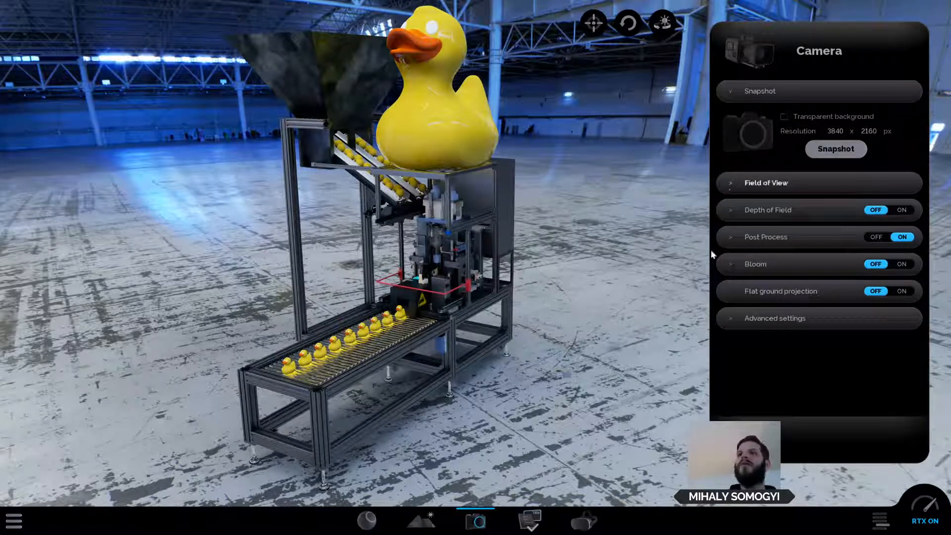
mouse_move(839, 213)
mouse_down()
mouse_move(813, 214)
mouse_move(851, 219)
mouse_up()
drag(557, 346, 446, 308)
scroll(445, 307, up, 5)
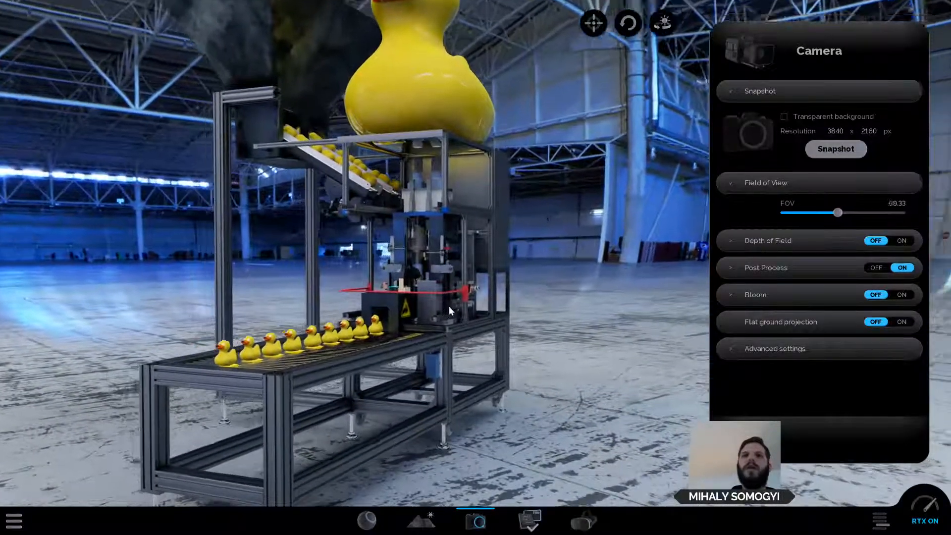
drag(449, 307, 566, 224)
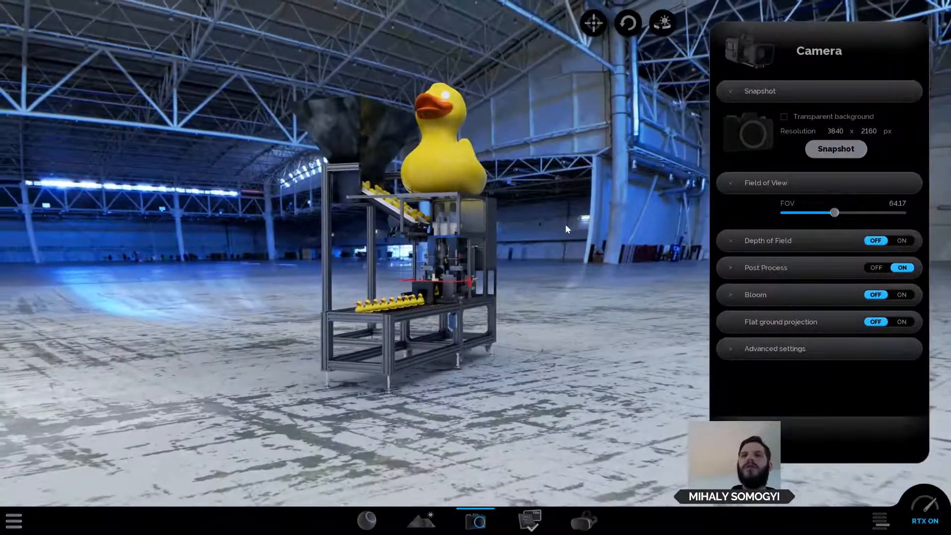
scroll(554, 228, up, 5)
scroll(555, 228, down, 5)
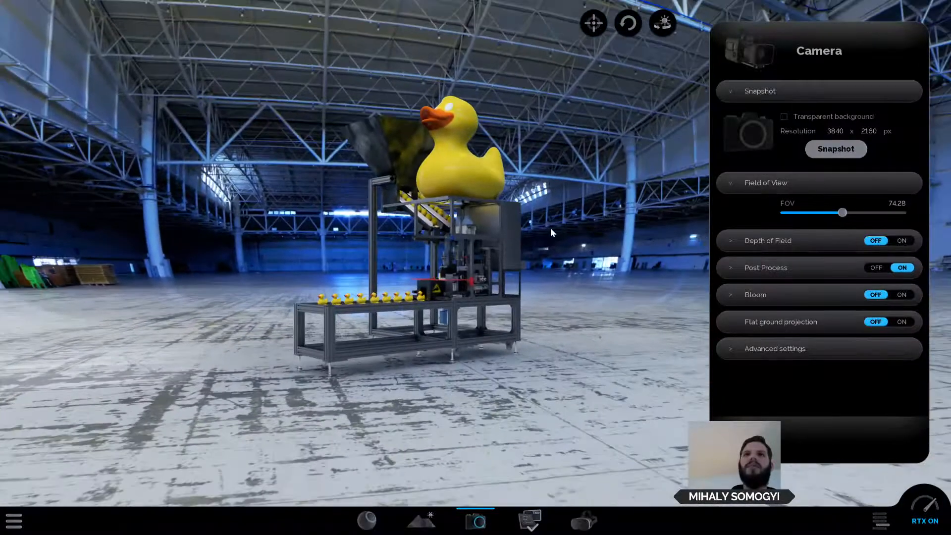
scroll(553, 229, up, 5)
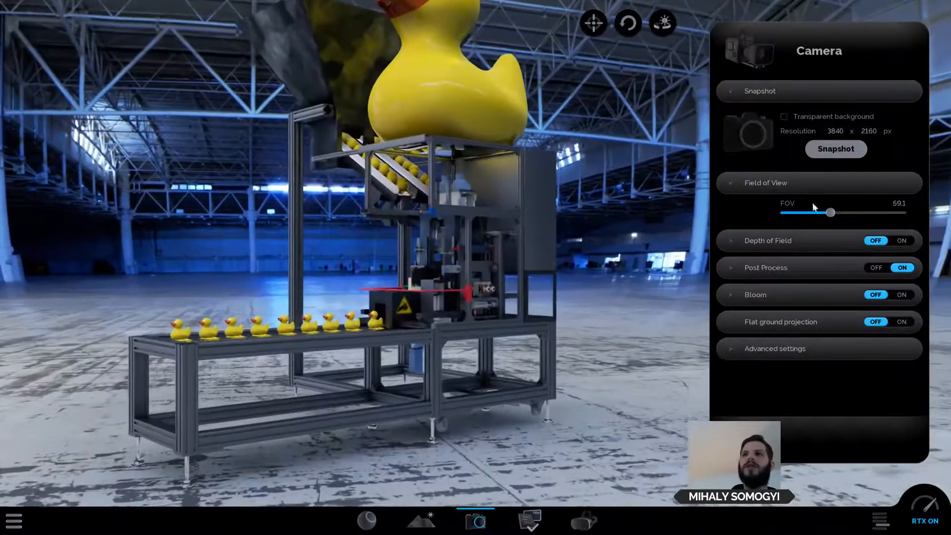
drag(831, 213, 779, 219)
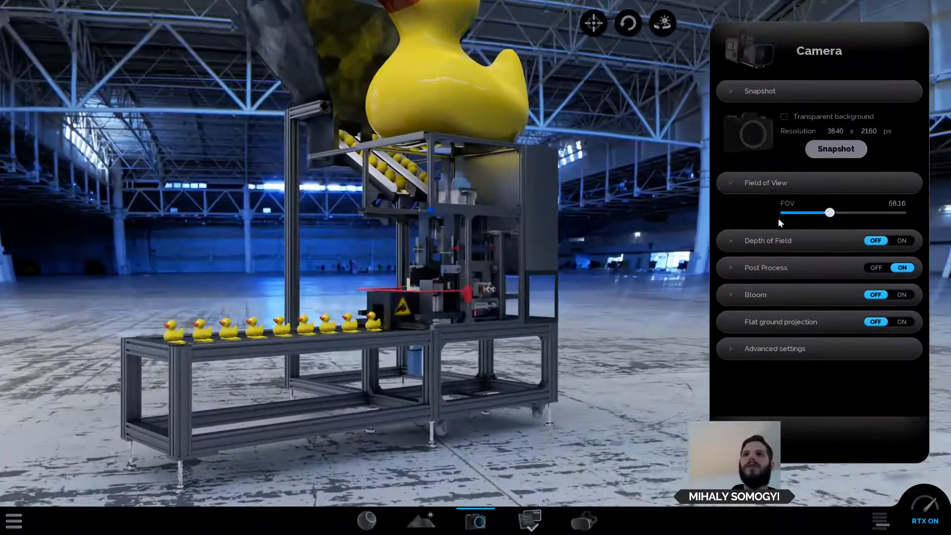
scroll(597, 247, down, 3)
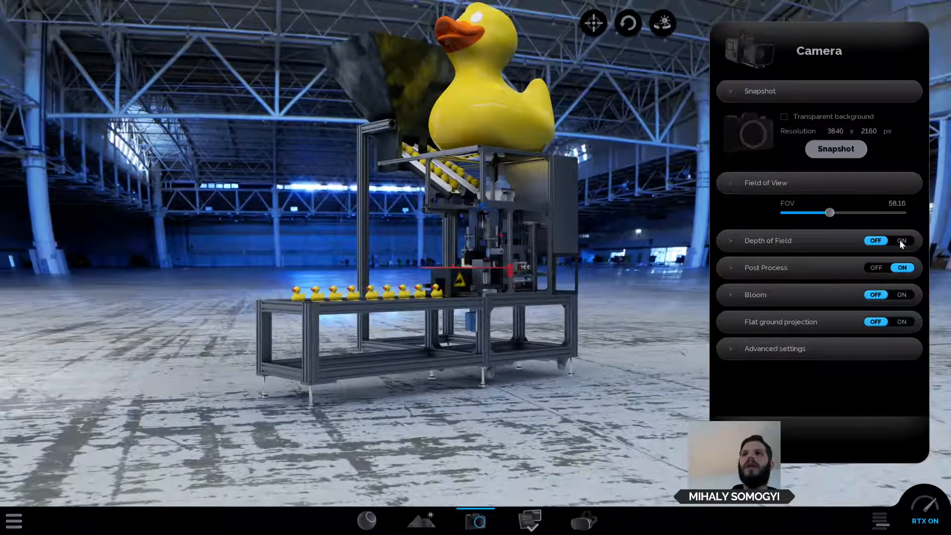
Turn on depth of field and focus on the first small duck on the conveyor, with the blur amount at 1.
click(901, 241)
scroll(372, 336, up, 5)
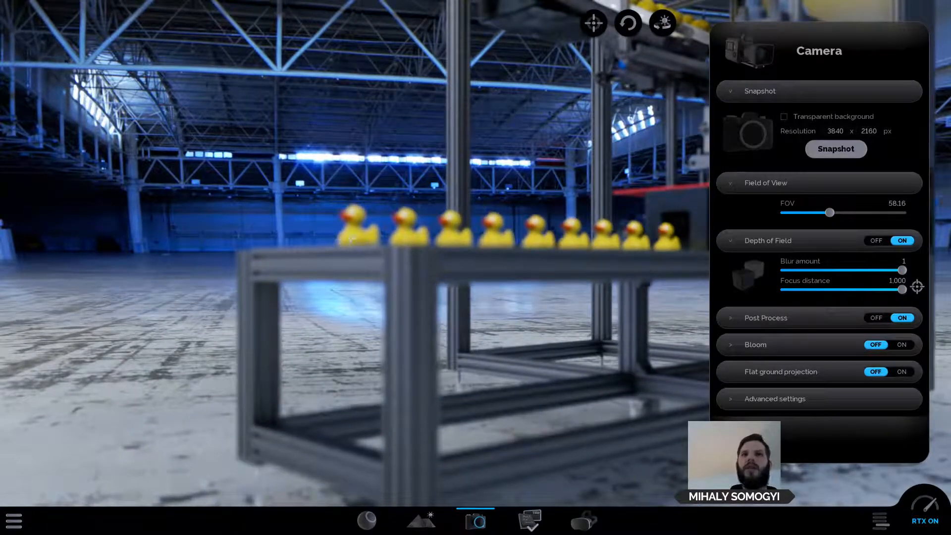
click(354, 240)
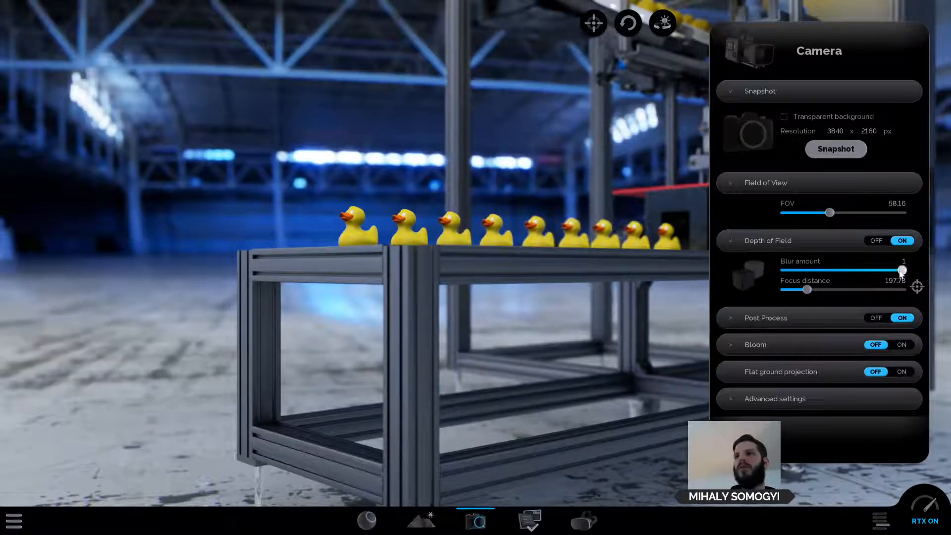
drag(902, 271, 937, 277)
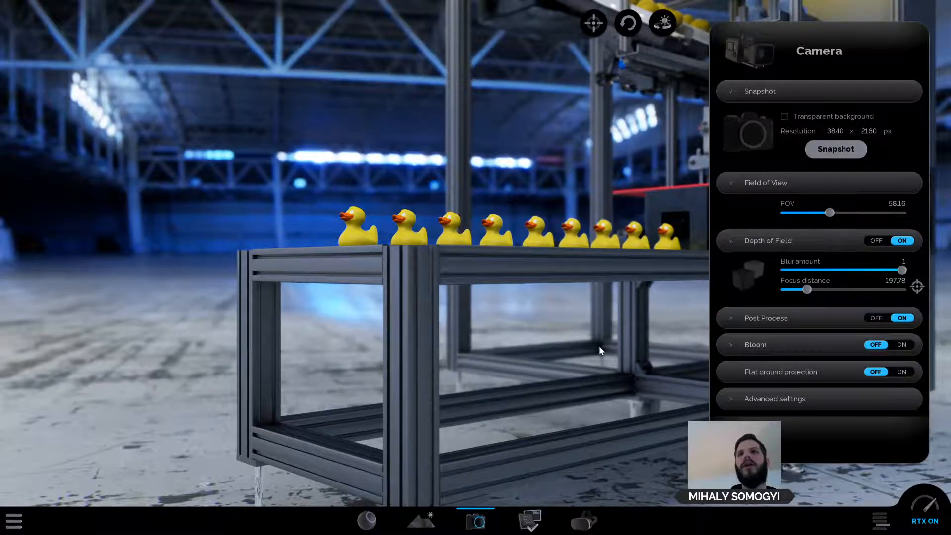
Refocus the depth of field on the front duck in a close-up and set the blur amount to 0.93.
drag(599, 346, 608, 348)
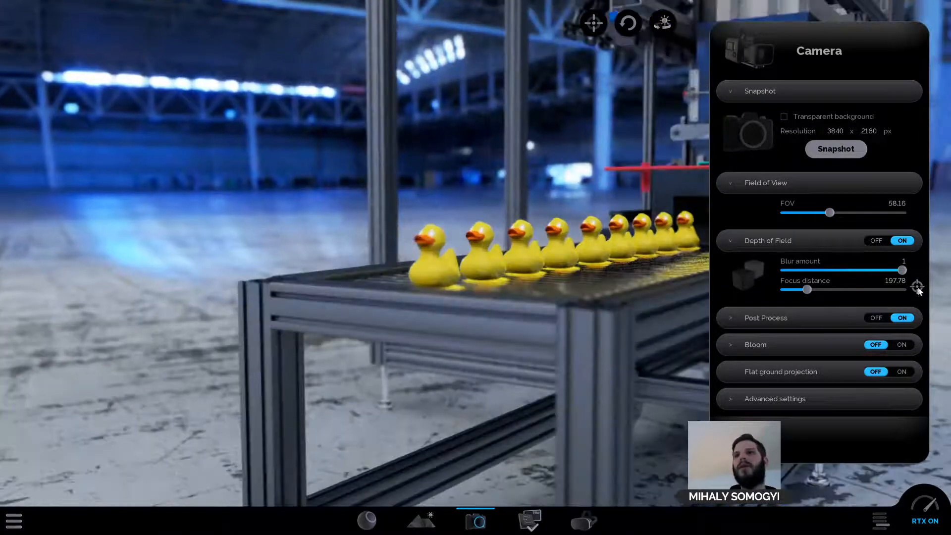
click(426, 258)
scroll(425, 258, up, 4)
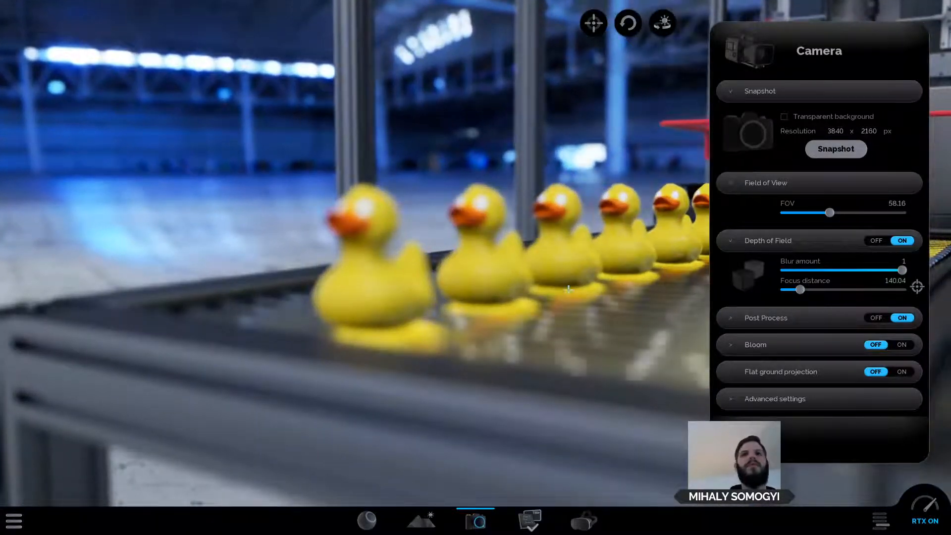
click(358, 282)
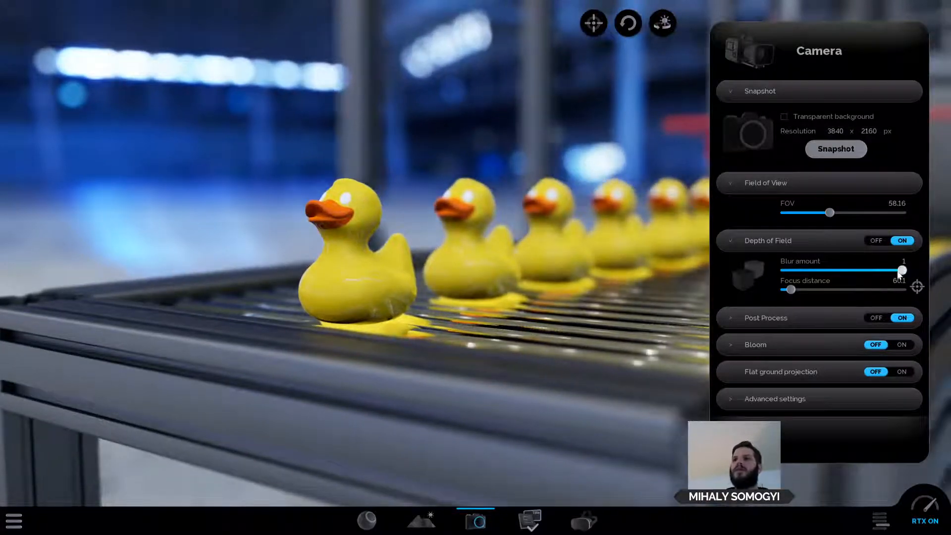
drag(902, 270, 894, 270)
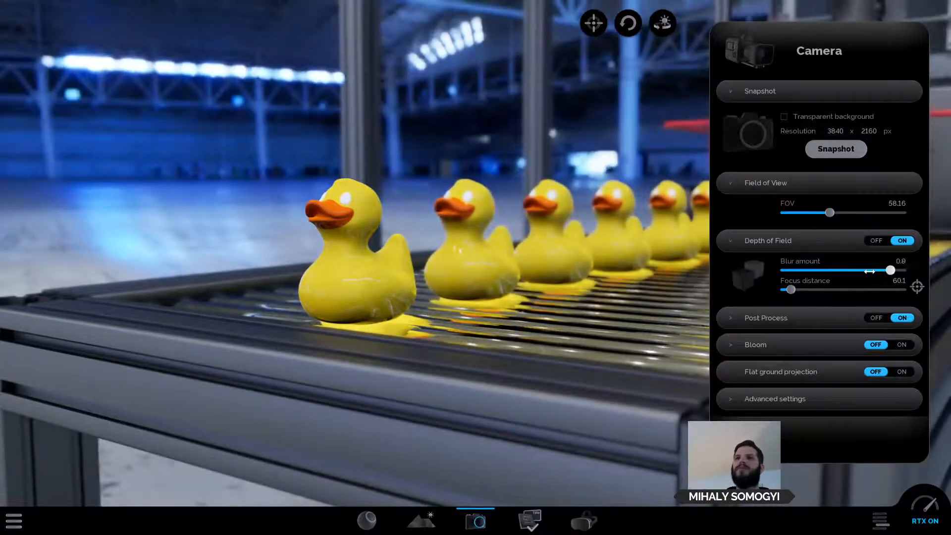
Compare contrast and white balance changes in post-processing, then restore contrast 1 and white balance 6,500, with depth of field off.
click(742, 321)
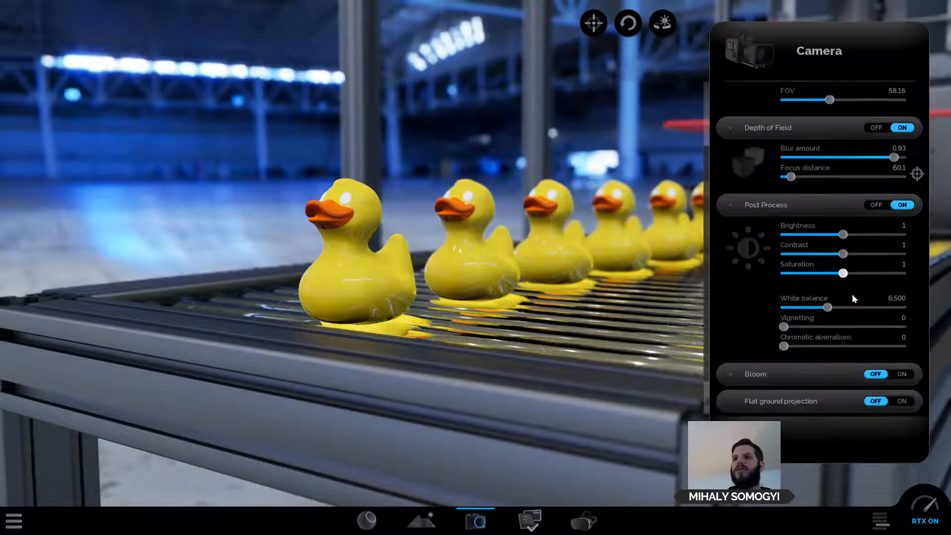
scroll(853, 297, down, 1)
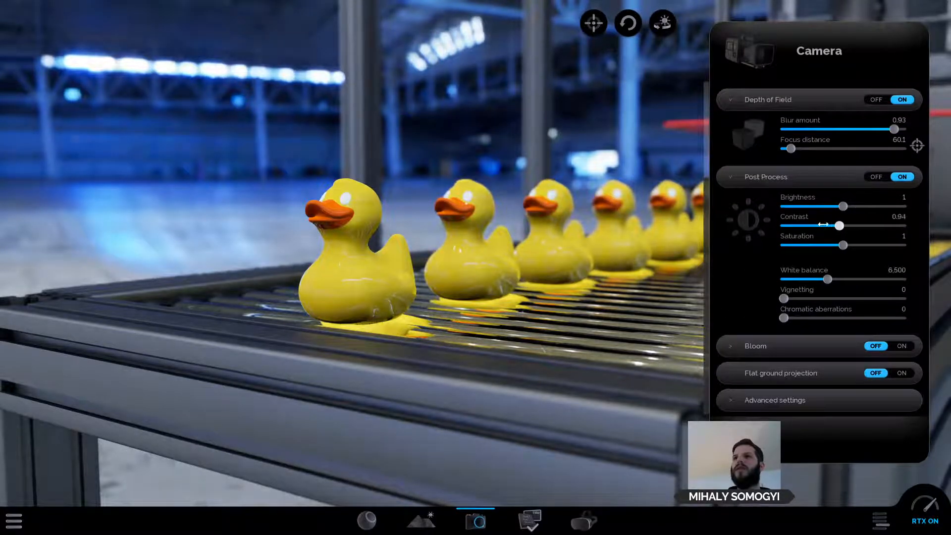
drag(824, 224, 844, 228)
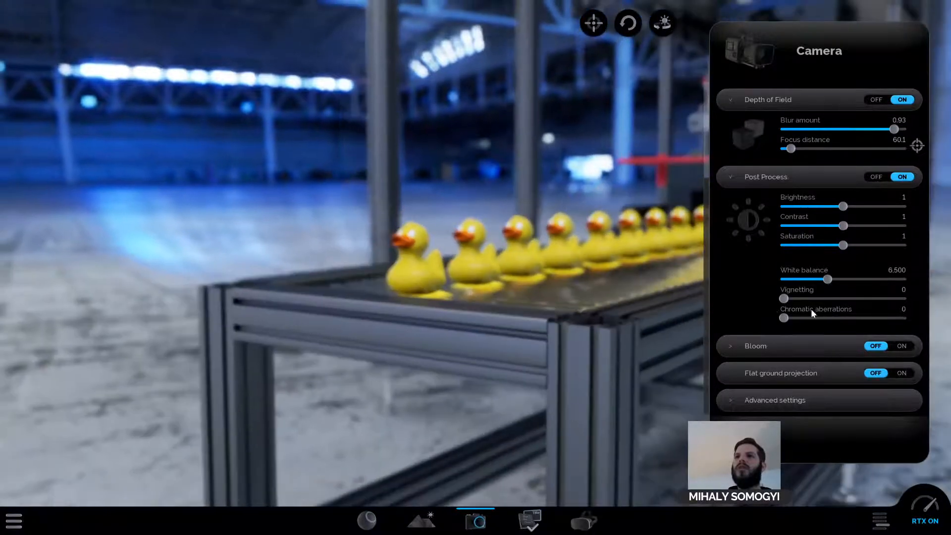
drag(827, 279, 899, 289)
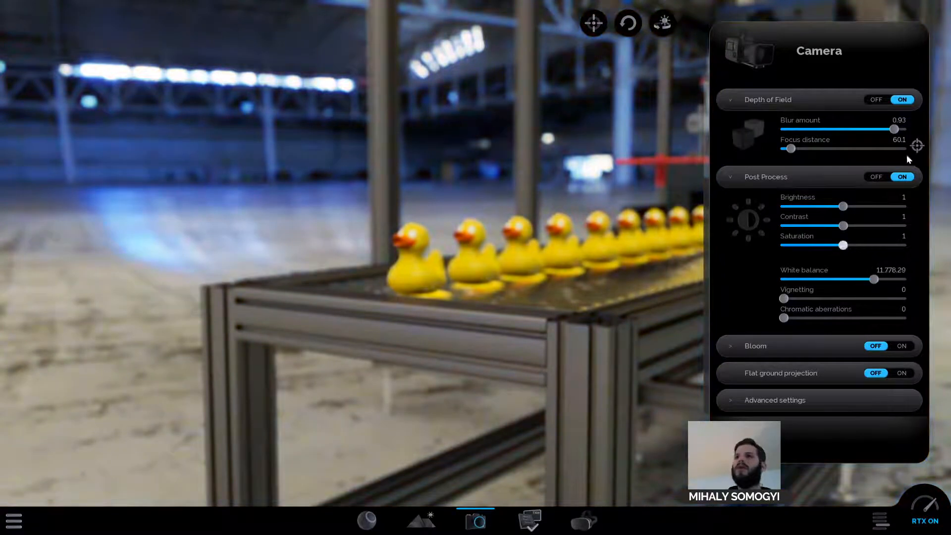
click(559, 239)
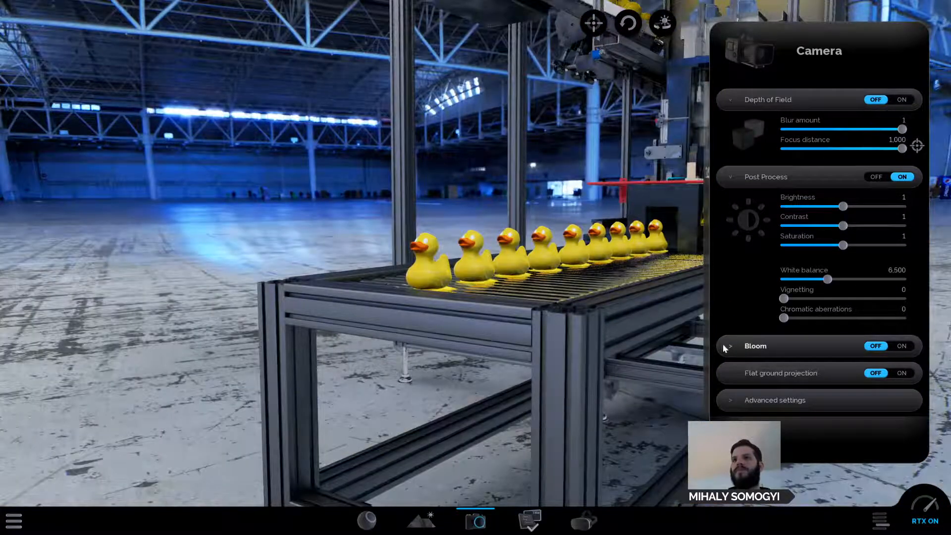
Turn on bloom at power 2 and look at its effect around the machine and hall lights.
click(729, 348)
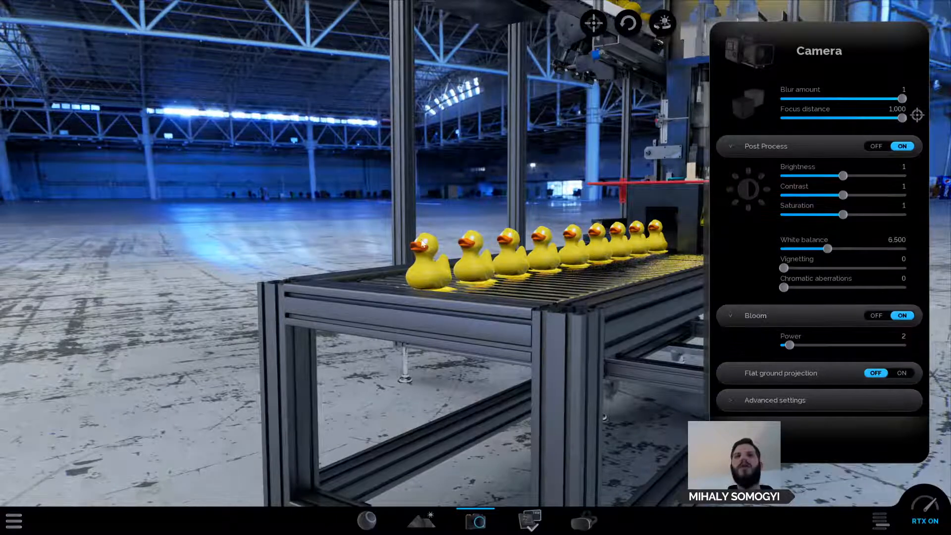
scroll(422, 240, down, 5)
mouse_move(527, 318)
mouse_down()
mouse_move(493, 319)
mouse_move(536, 316)
mouse_up()
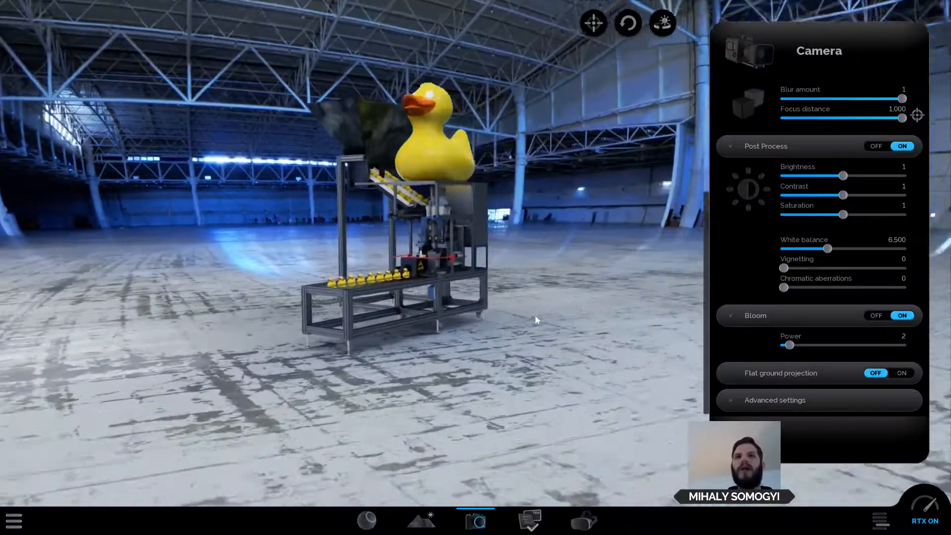
scroll(537, 320, up, 8)
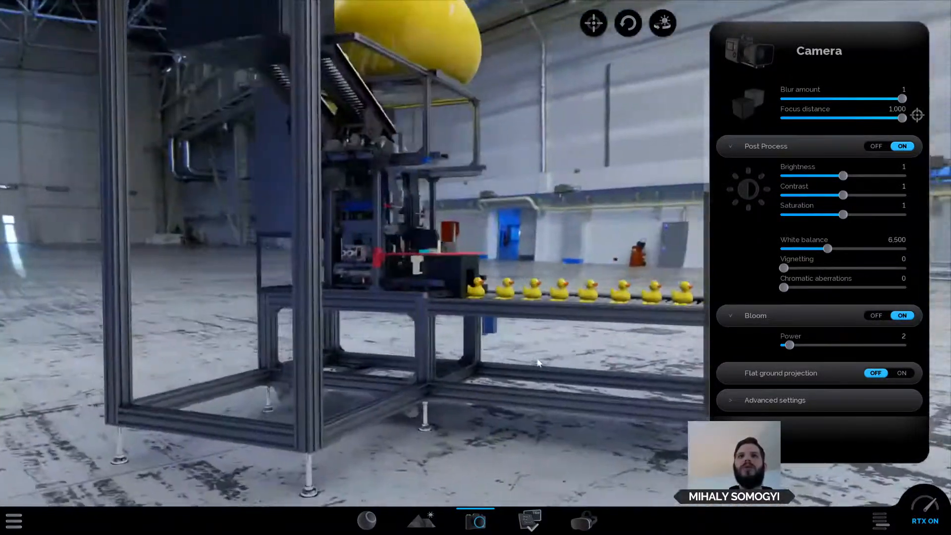
drag(539, 363, 510, 509)
Replace the exhibition hall environment with the modern_buildings_night_8k HDR and look around the machine in it.
click(428, 528)
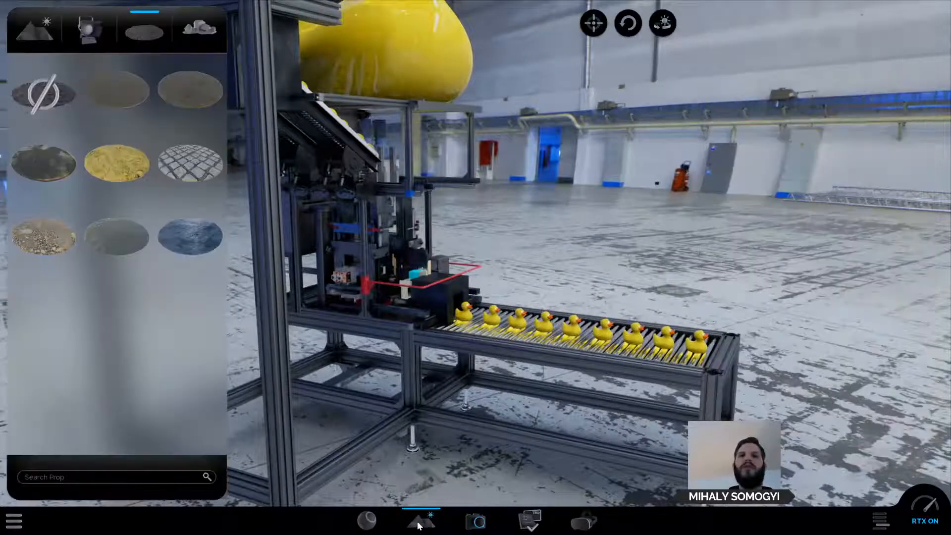
click(34, 41)
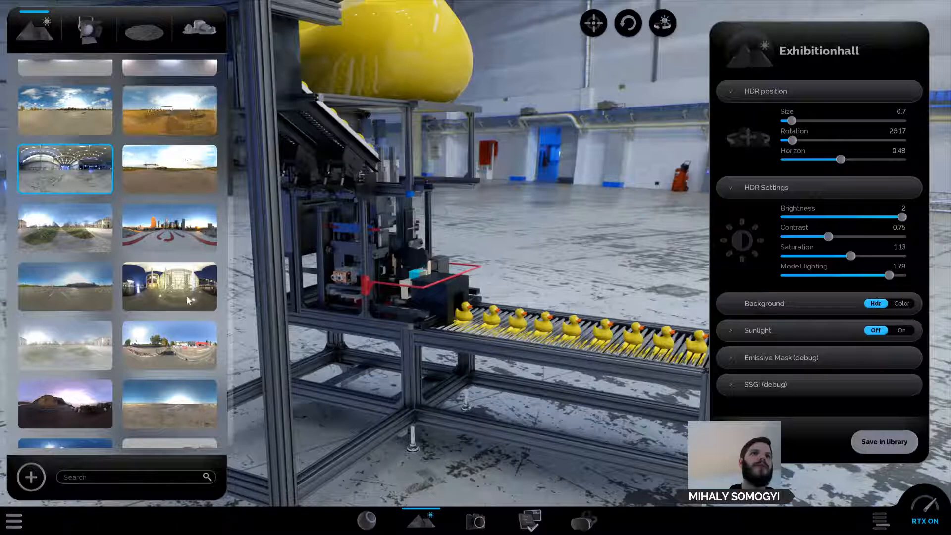
drag(168, 287, 466, 233)
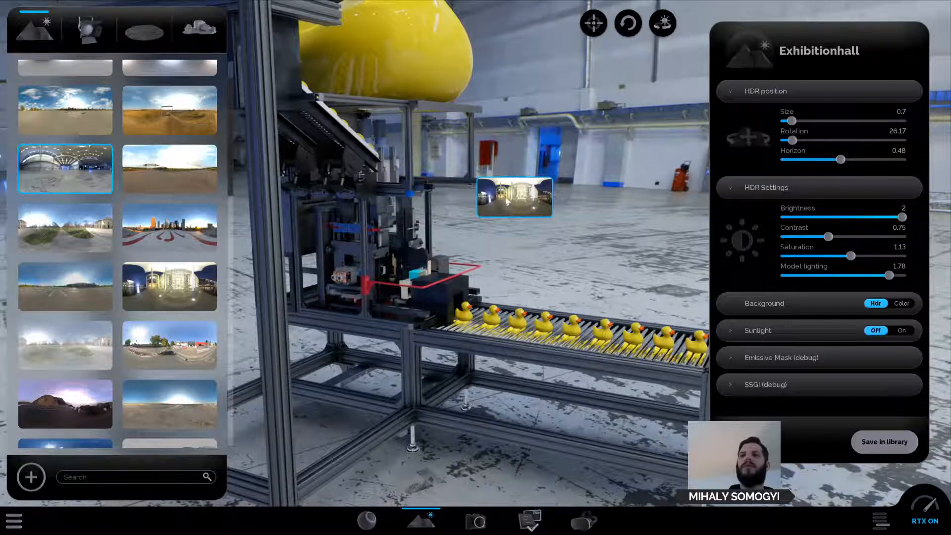
drag(507, 200, 510, 200)
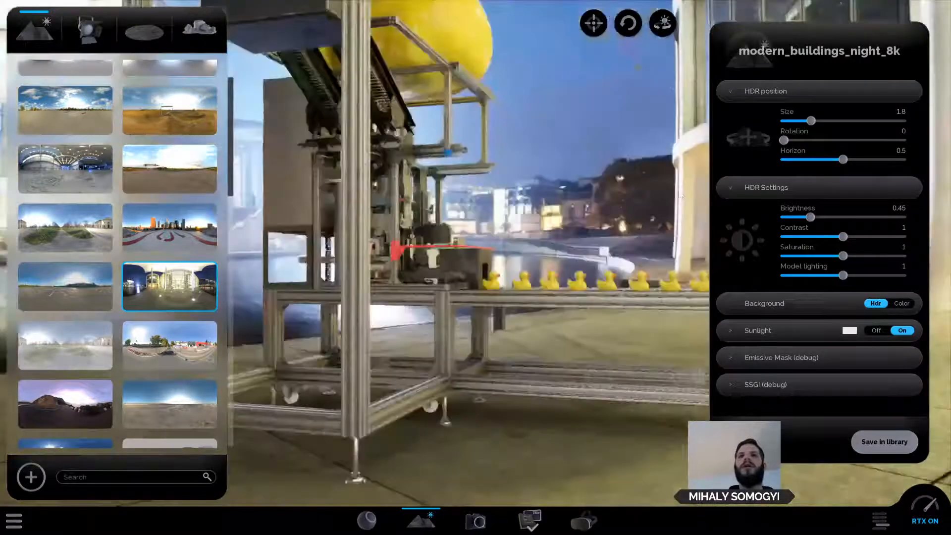
middle_drag(680, 195, 526, 249)
mouse_move(568, 268)
middle_down()
mouse_move(659, 277)
mouse_move(615, 253)
mouse_move(580, 268)
mouse_move(589, 293)
mouse_move(580, 268)
middle_up()
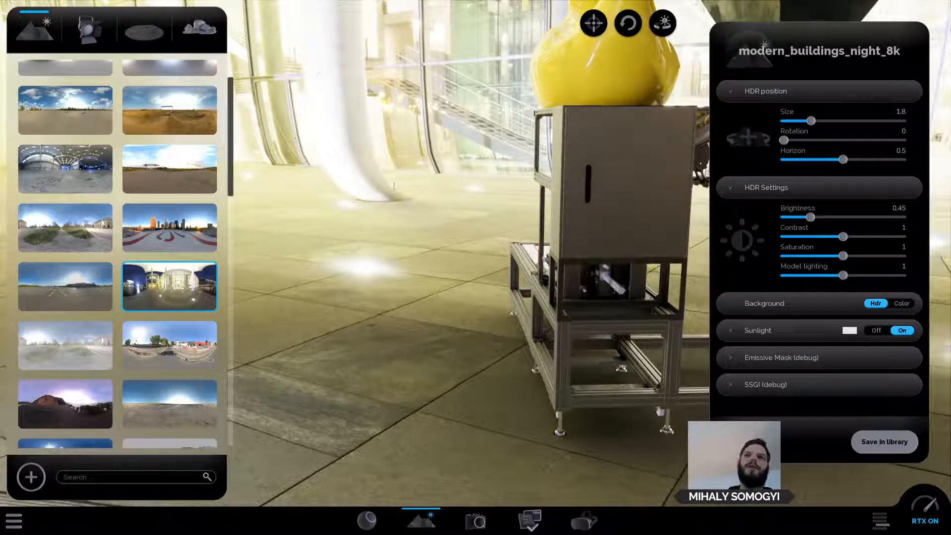
Try flat ground projection in the night environment, view the machine from several distances, and turn the projection off again.
click(366, 520)
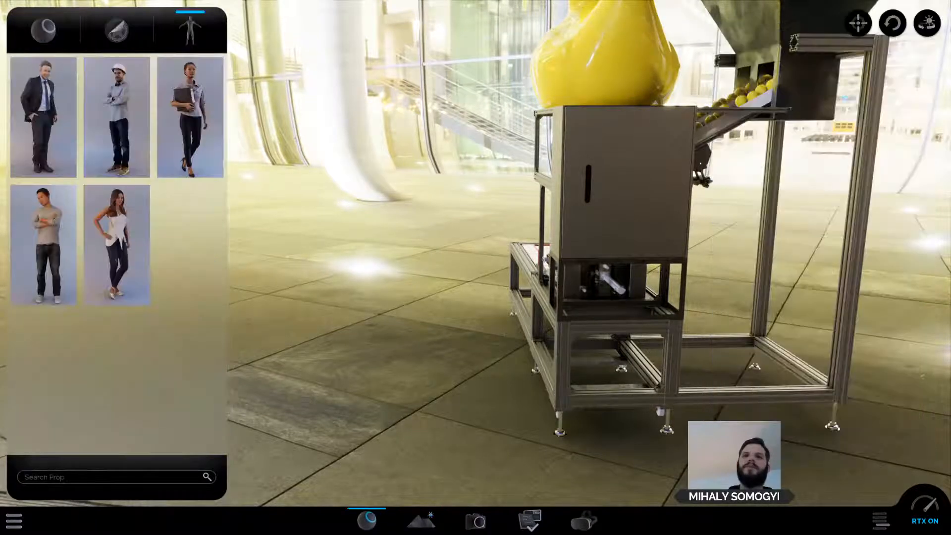
click(421, 521)
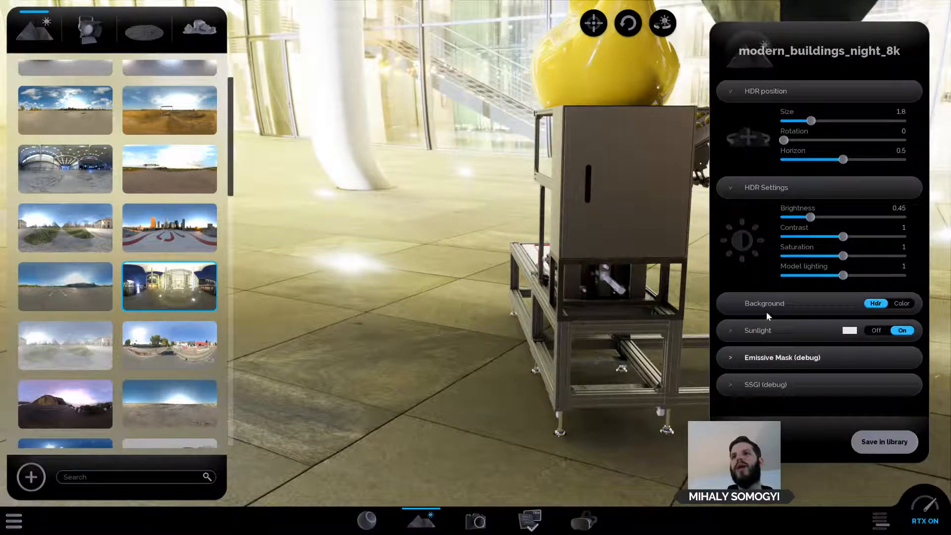
click(476, 521)
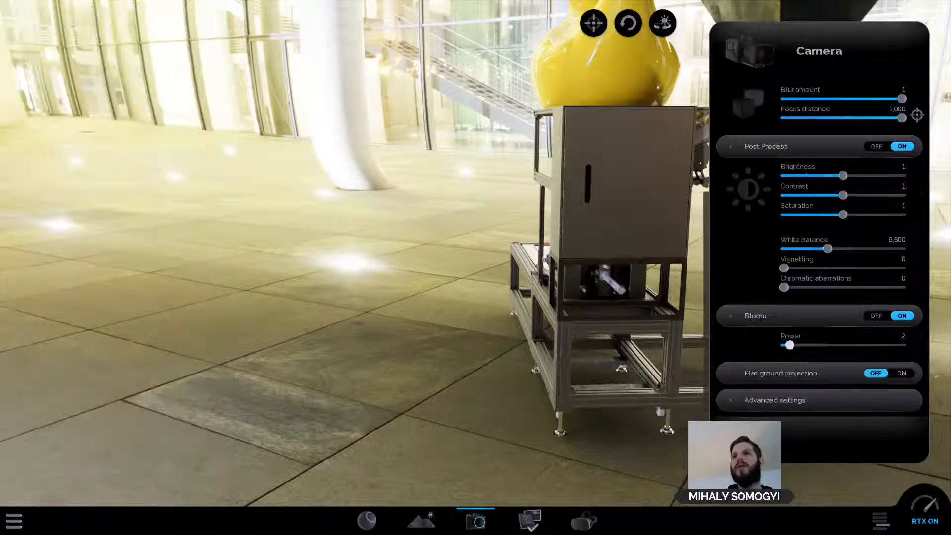
click(902, 374)
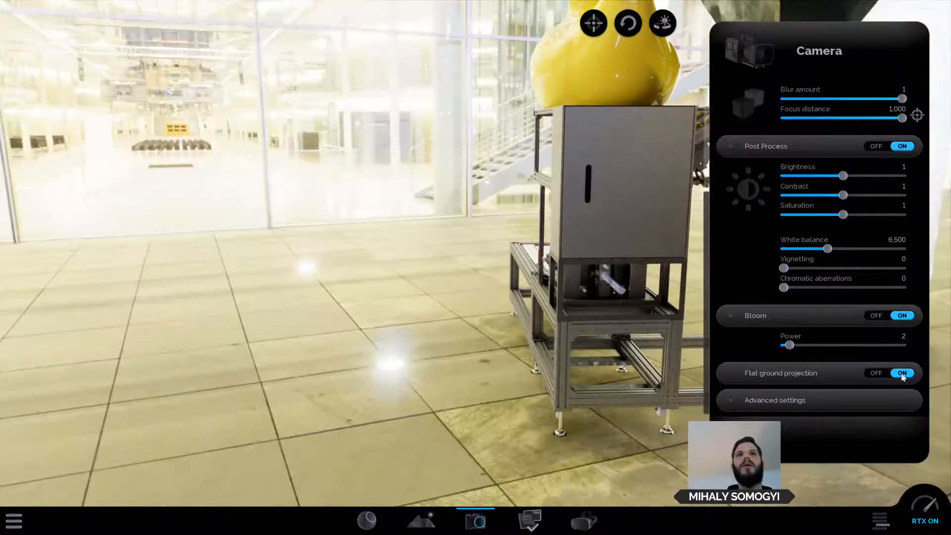
drag(416, 288, 635, 280)
scroll(625, 298, down, 3)
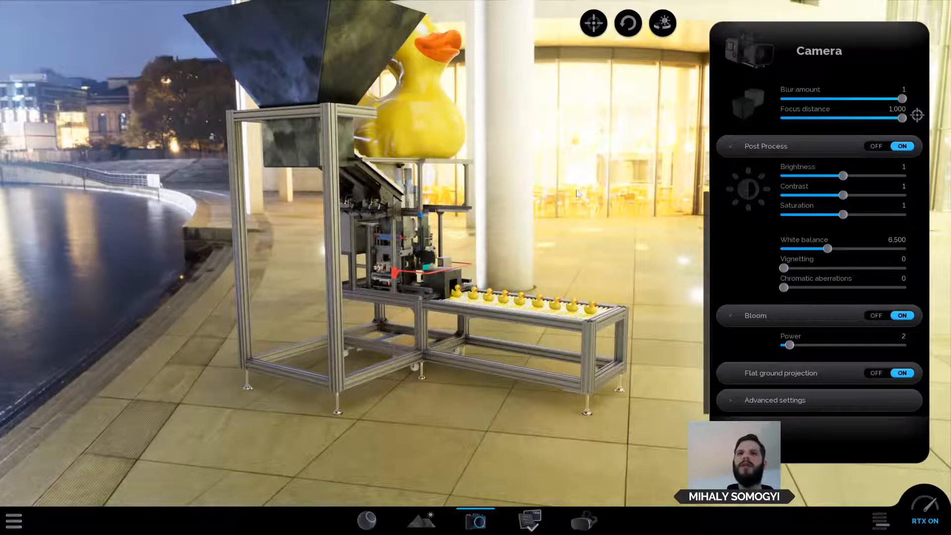
drag(577, 193, 577, 198)
scroll(577, 199, down, 3)
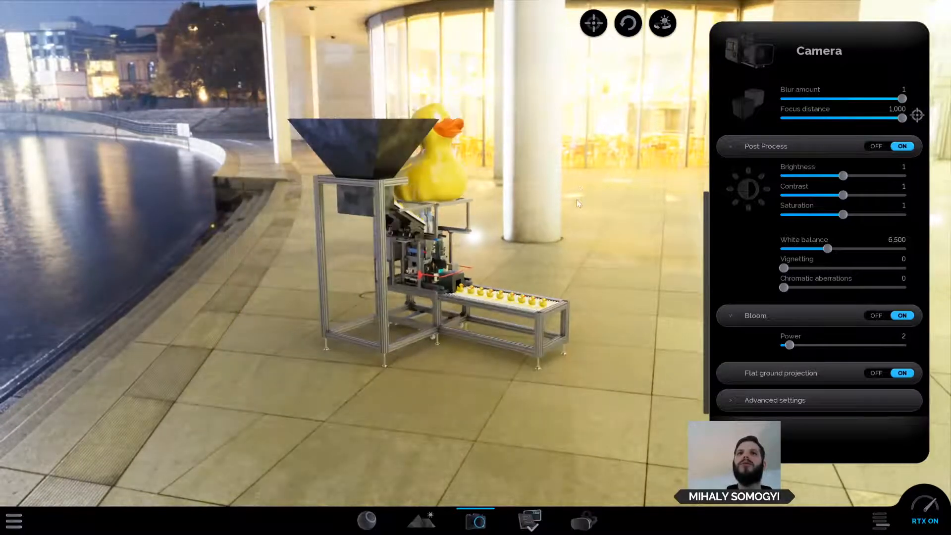
scroll(577, 201, up, 5)
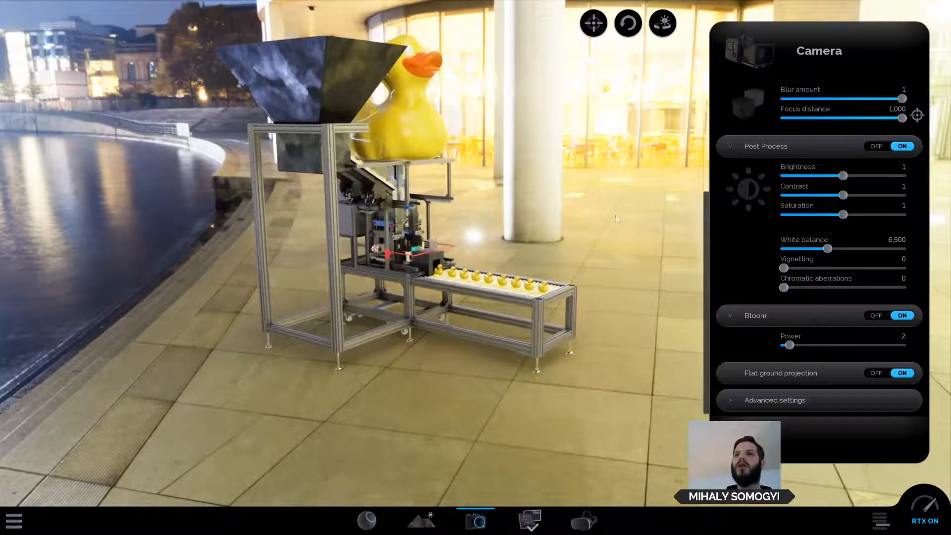
click(893, 374)
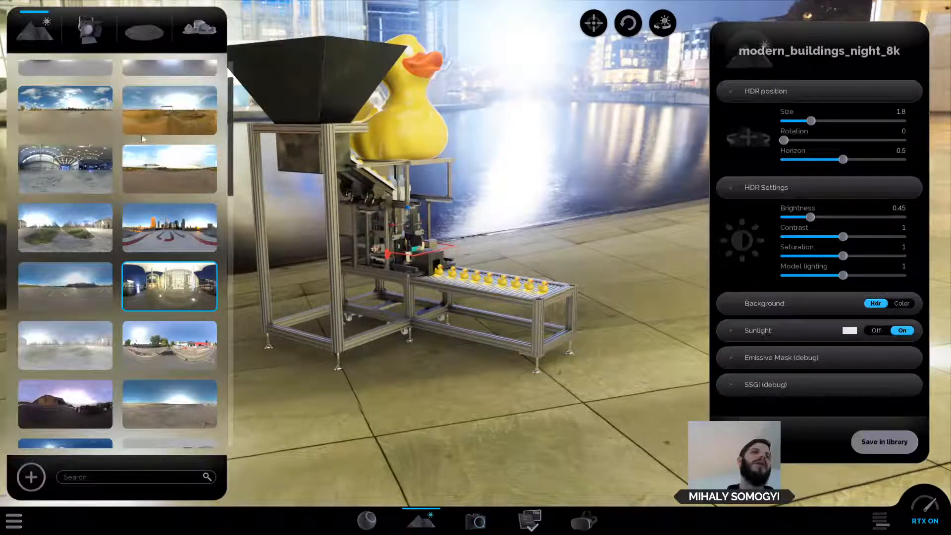
Switch the environment to Neutral.hdr and set brightness to 1.7, contrast to 0.9, saturation to 1.6 and model lighting to 1.5.
drag(166, 117, 519, 499)
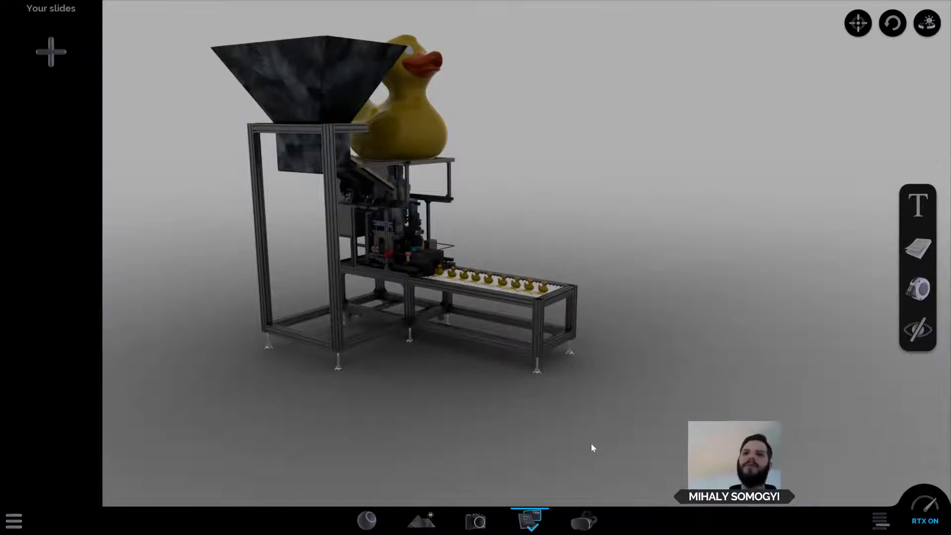
click(429, 524)
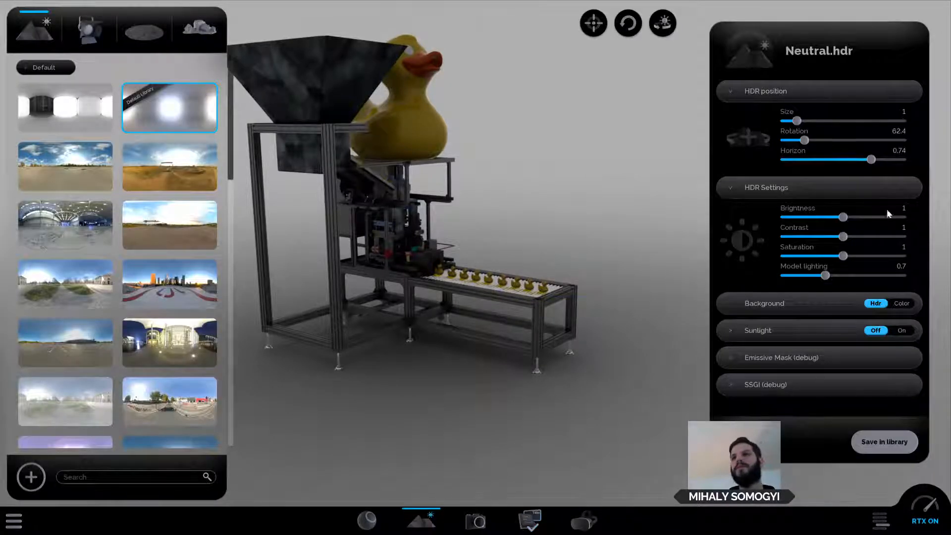
drag(843, 217, 877, 220)
drag(825, 276, 881, 264)
drag(636, 355, 567, 322)
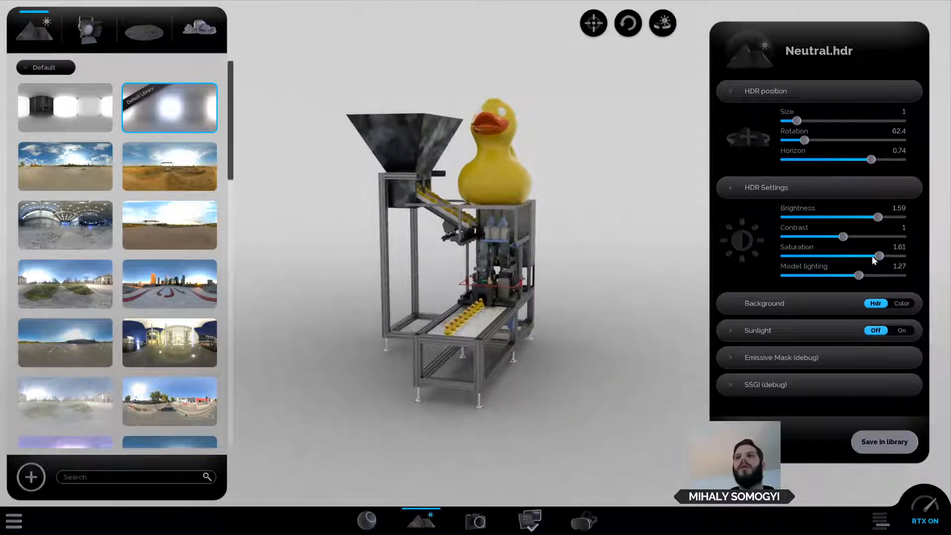
drag(887, 255, 884, 217)
drag(860, 276, 873, 275)
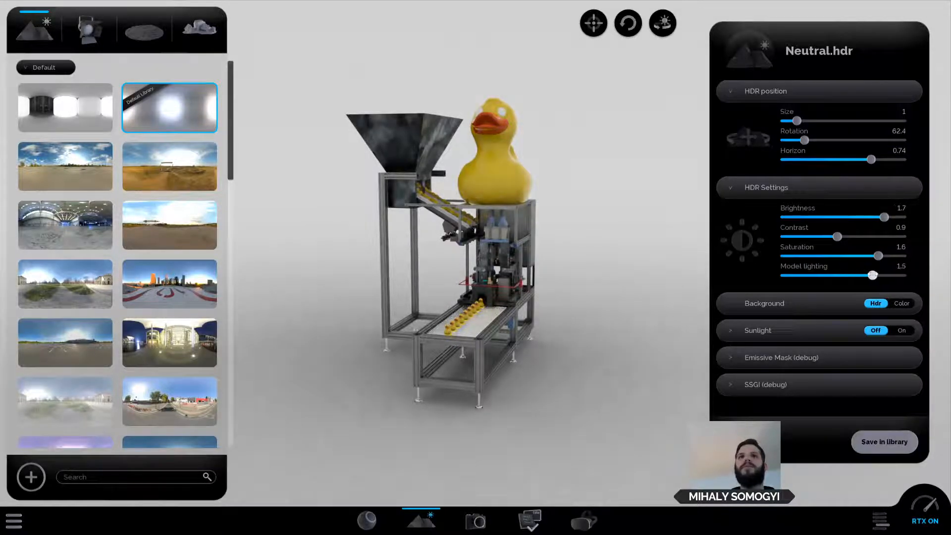
Create the first presentation slide with a view of the whole machine from the hopper side.
click(530, 521)
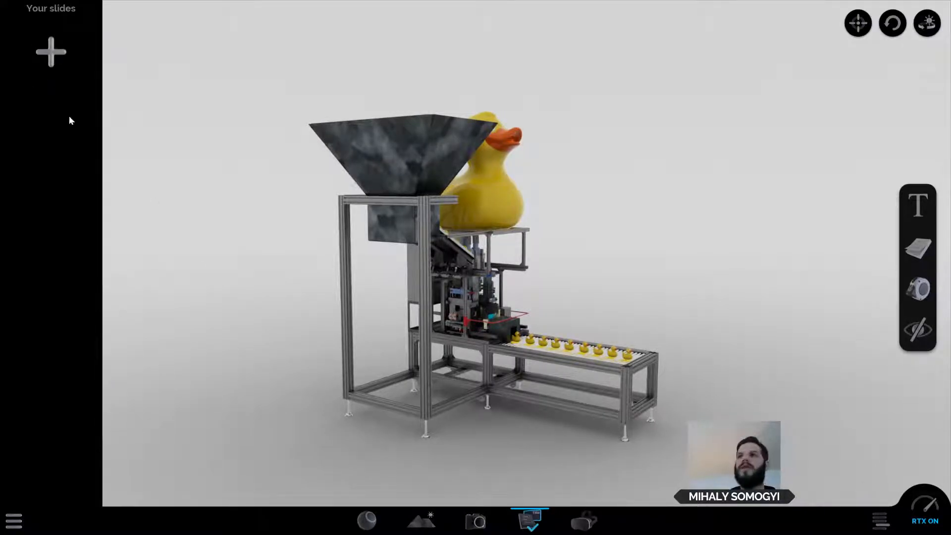
mouse_move(449, 417)
mouse_down()
mouse_move(417, 419)
mouse_move(453, 422)
mouse_up()
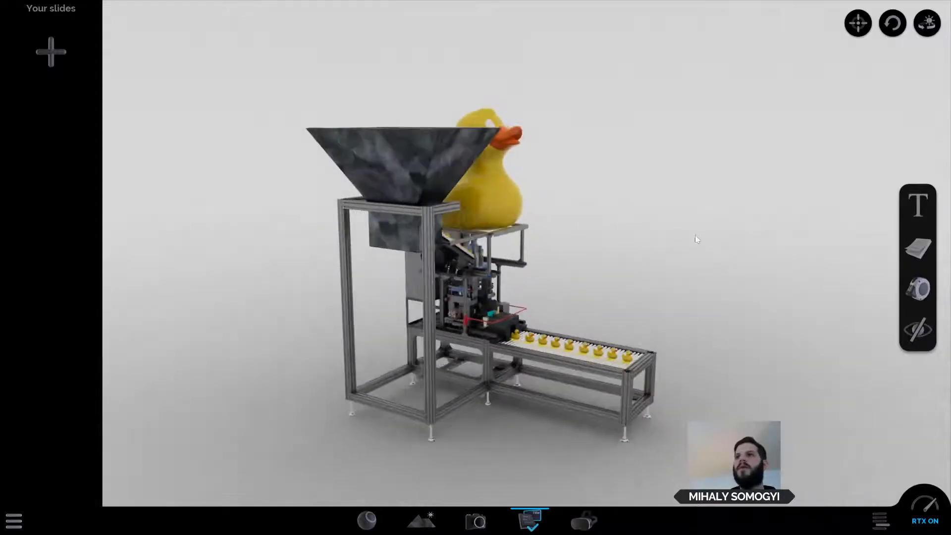
click(51, 52)
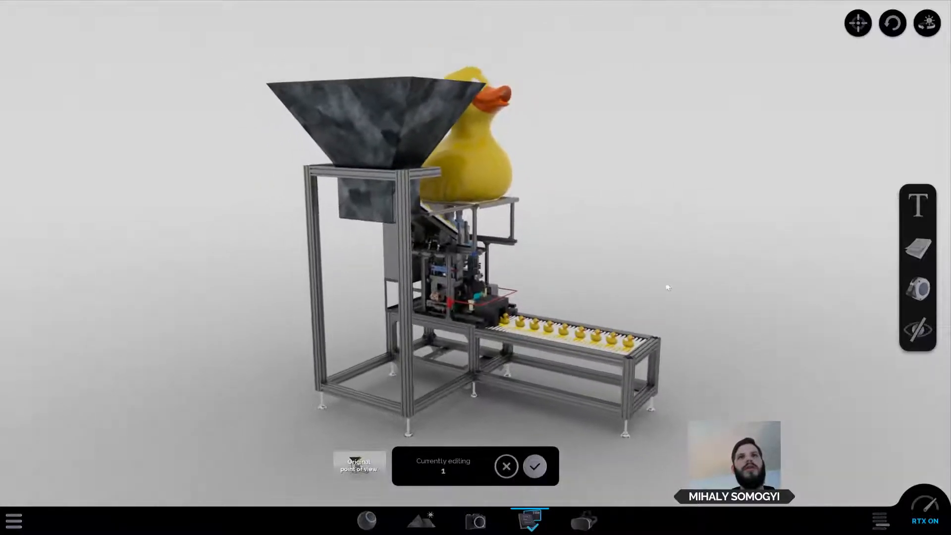
scroll(664, 285, up, 3)
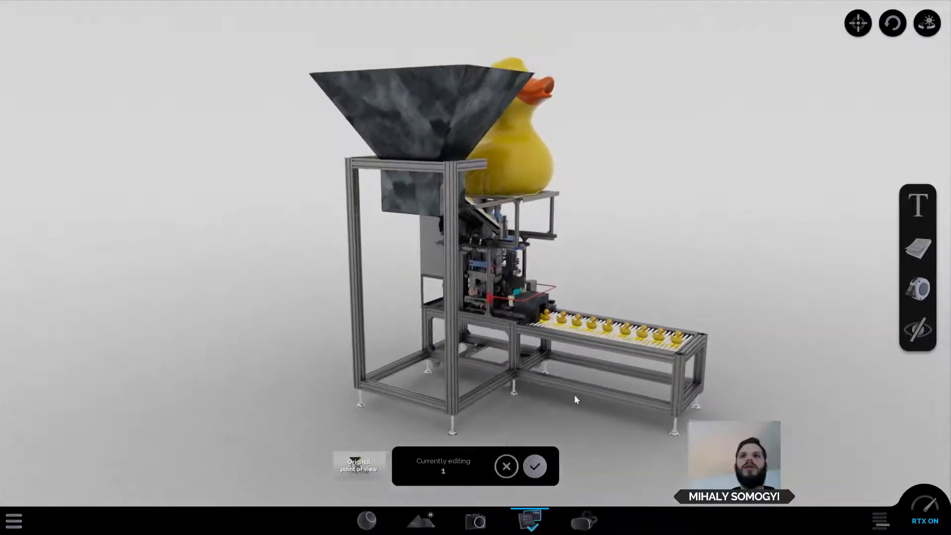
click(535, 466)
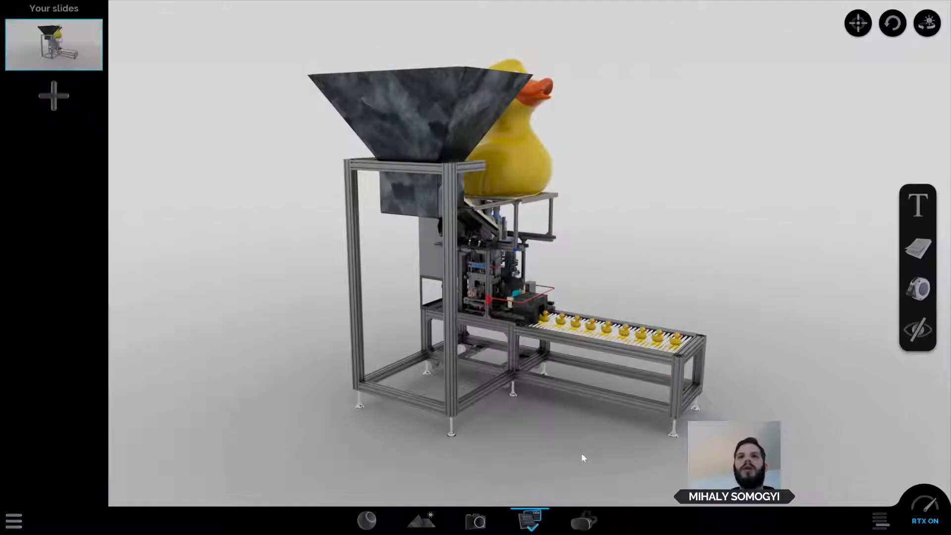
Orbit to the end of the conveyor and add a second slide showing the machine from a low angle.
drag(581, 453, 502, 445)
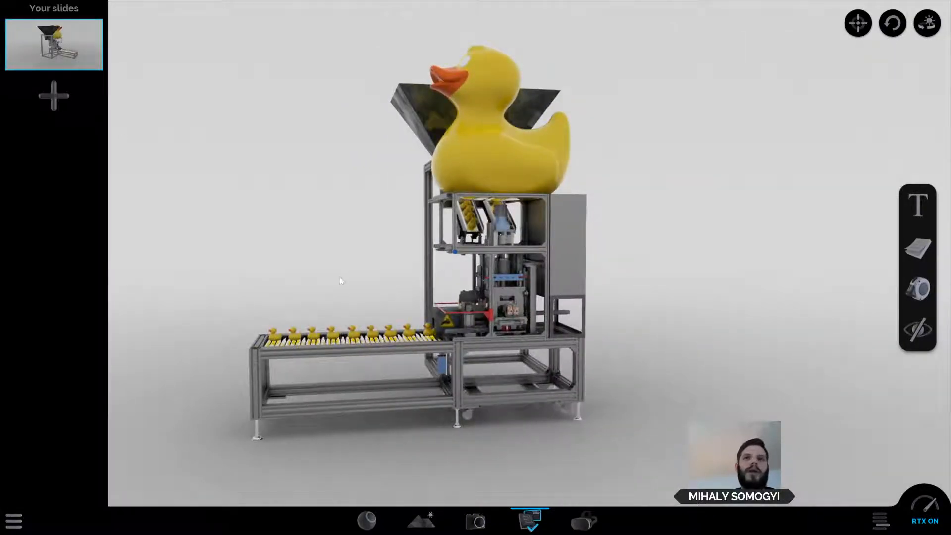
mouse_move(340, 278)
mouse_down()
mouse_move(328, 273)
mouse_move(340, 274)
mouse_up()
scroll(339, 270, up, 2)
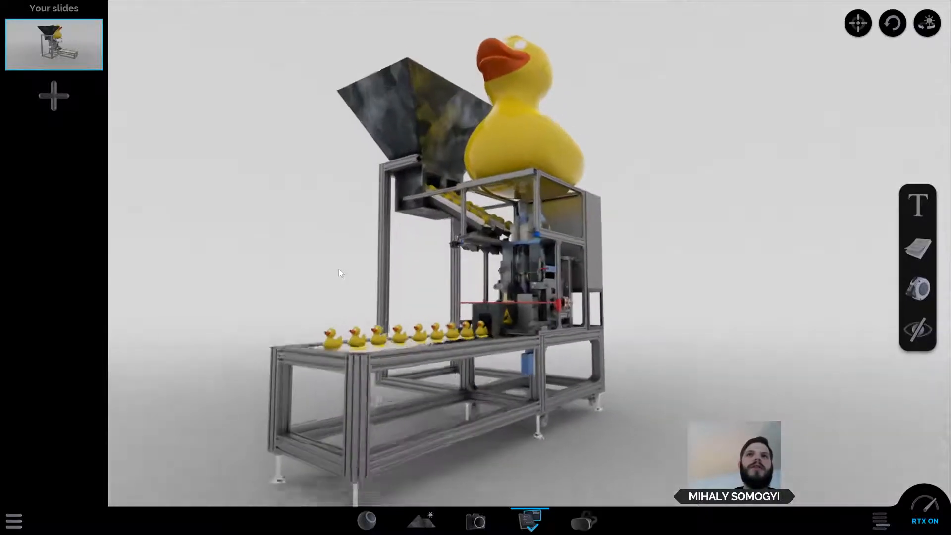
scroll(341, 268, down, 3)
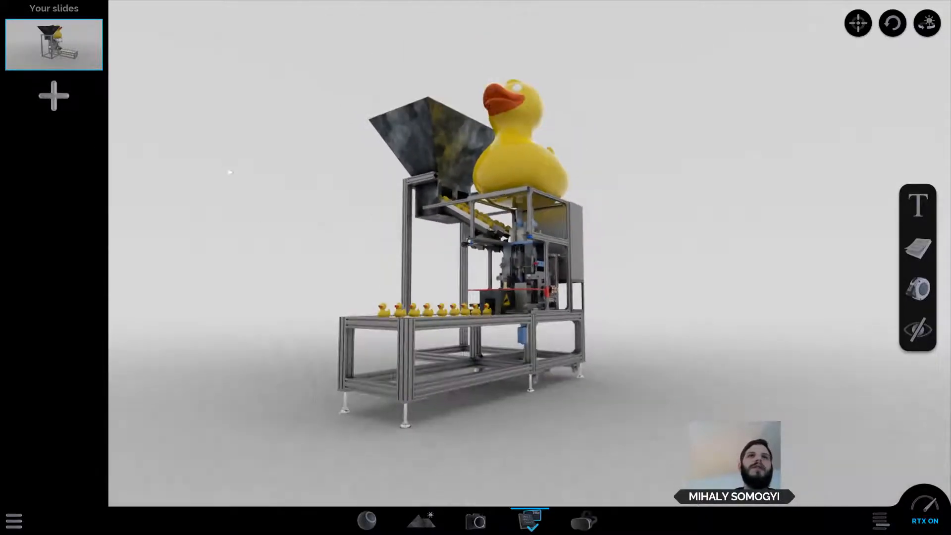
click(54, 95)
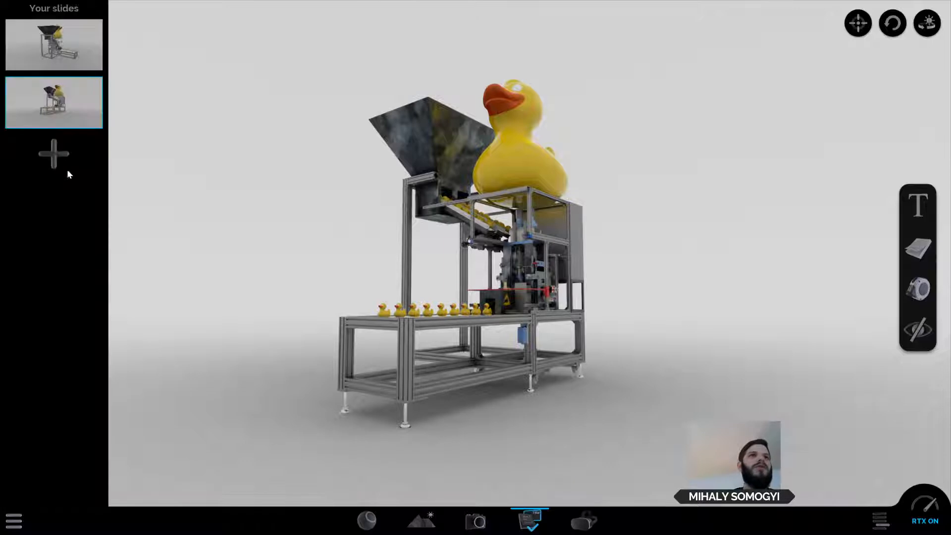
Add a third slide showing the machine from a low side view, and replay the second and first slides.
click(55, 157)
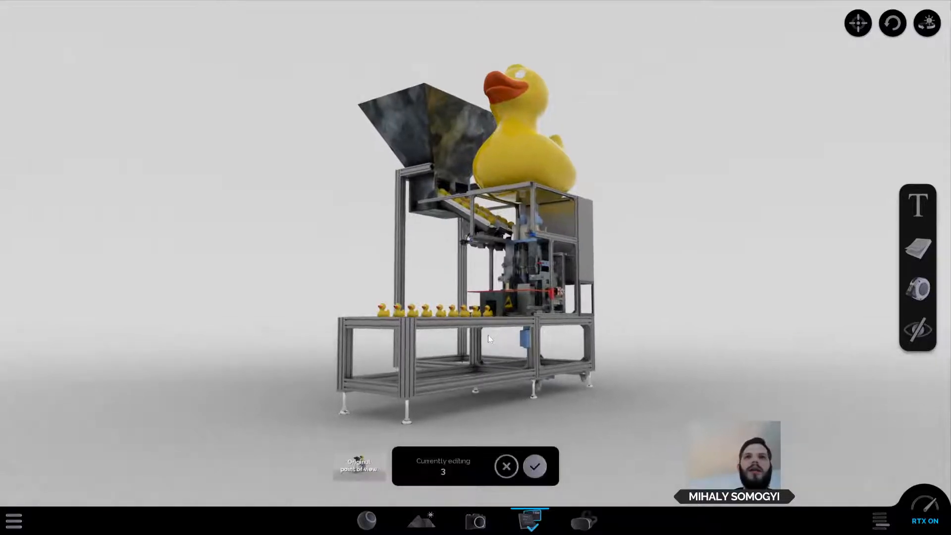
click(535, 467)
click(66, 114)
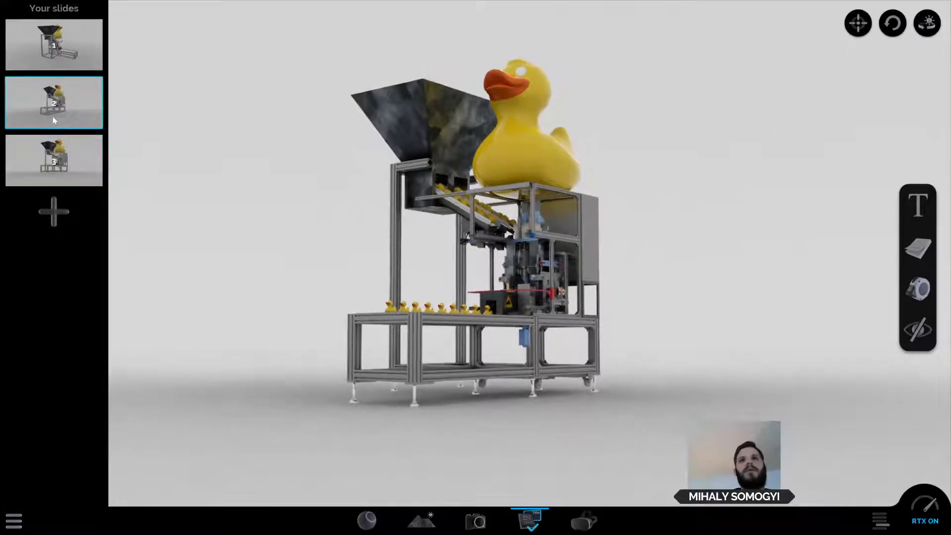
click(54, 45)
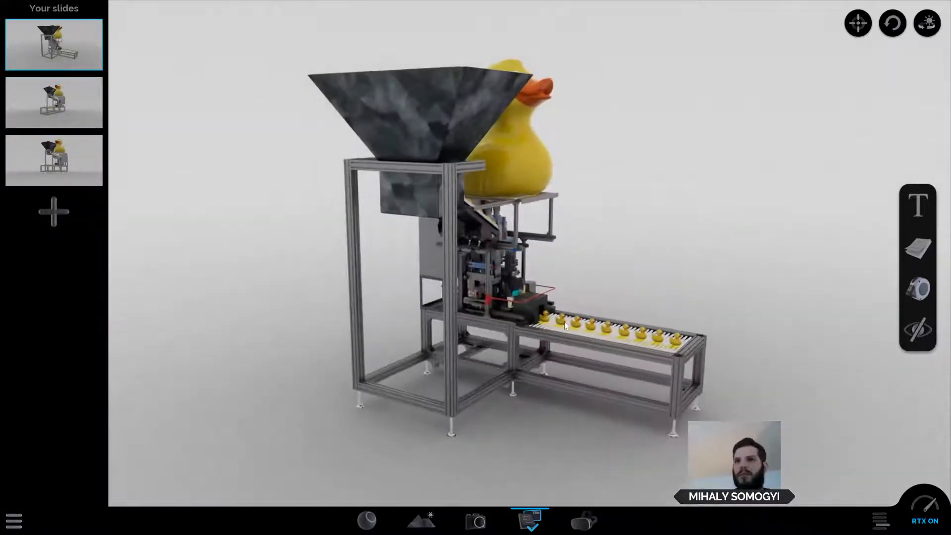
Hide the giant rubber duck on top of the machine and save the view along the conveyor as a fourth slide.
drag(678, 265, 643, 271)
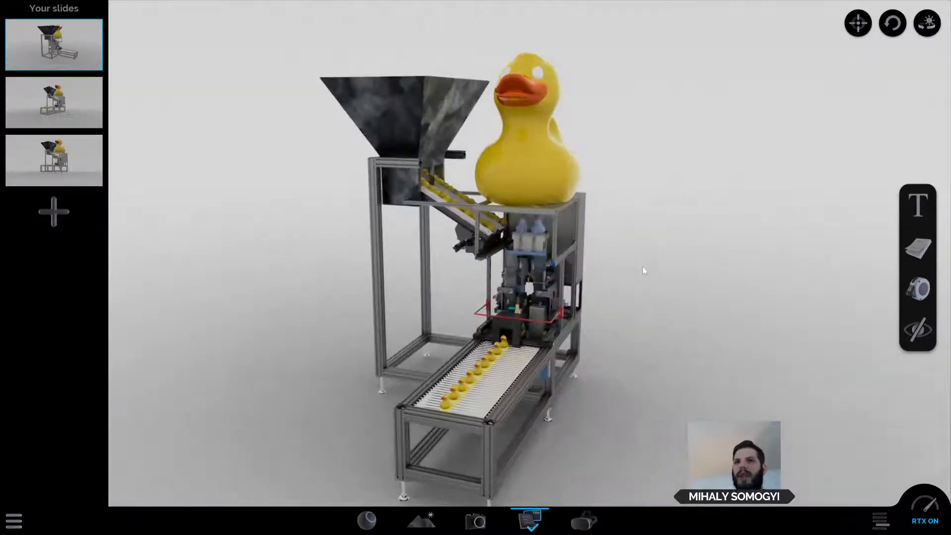
click(879, 526)
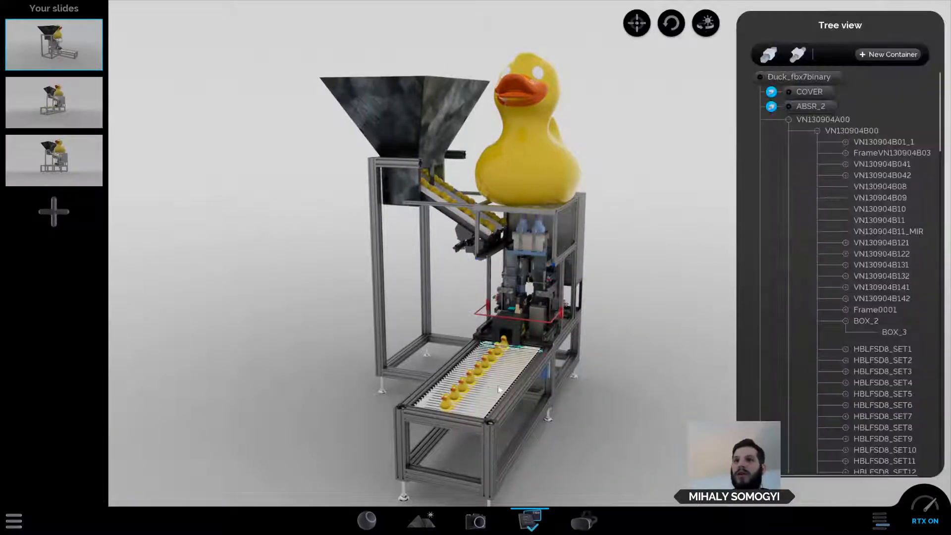
drag(522, 363, 576, 131)
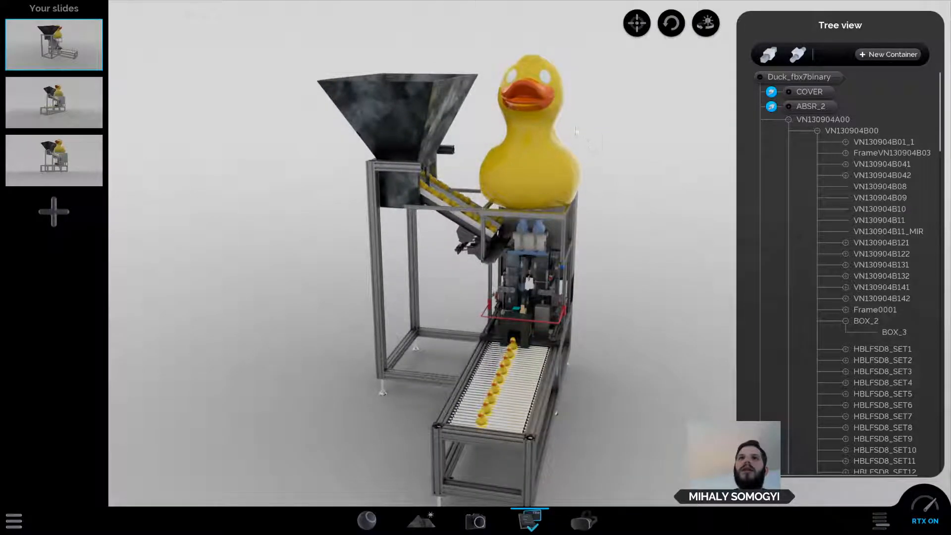
click(521, 85)
right_click(539, 159)
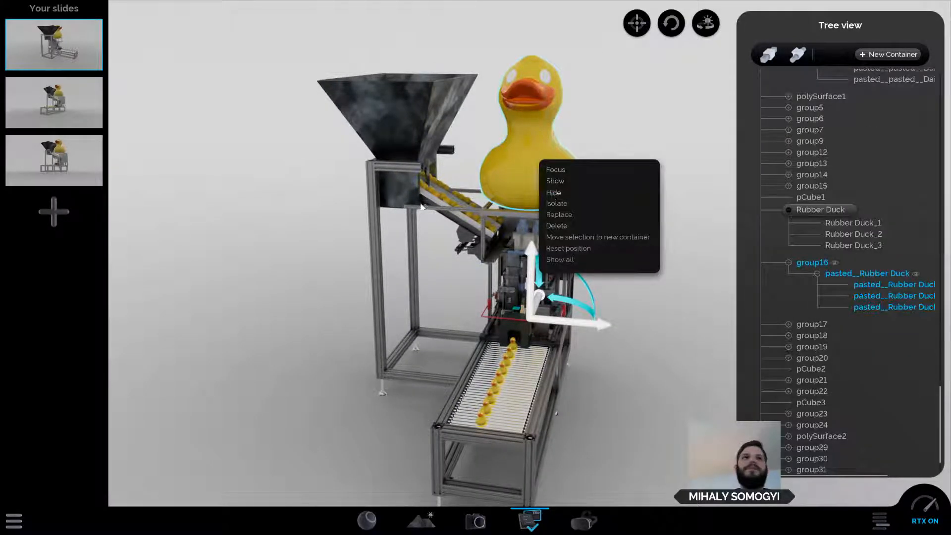
click(562, 193)
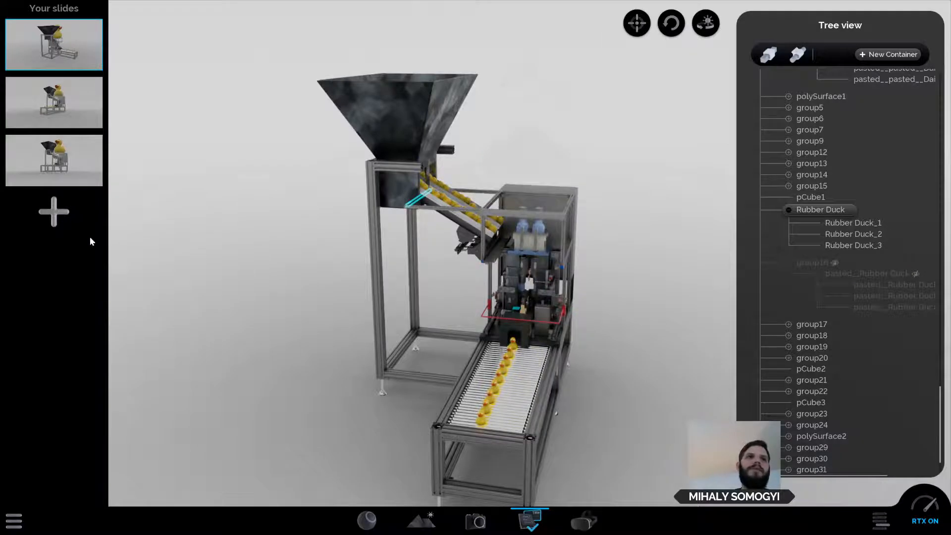
click(53, 212)
click(424, 463)
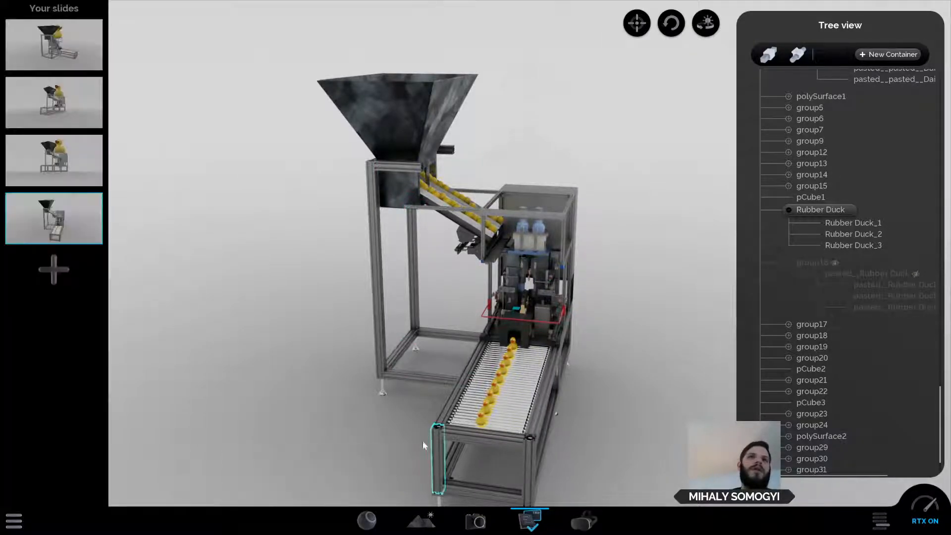
Switch between the third and fourth slides to compare them, and close the model tree.
click(86, 184)
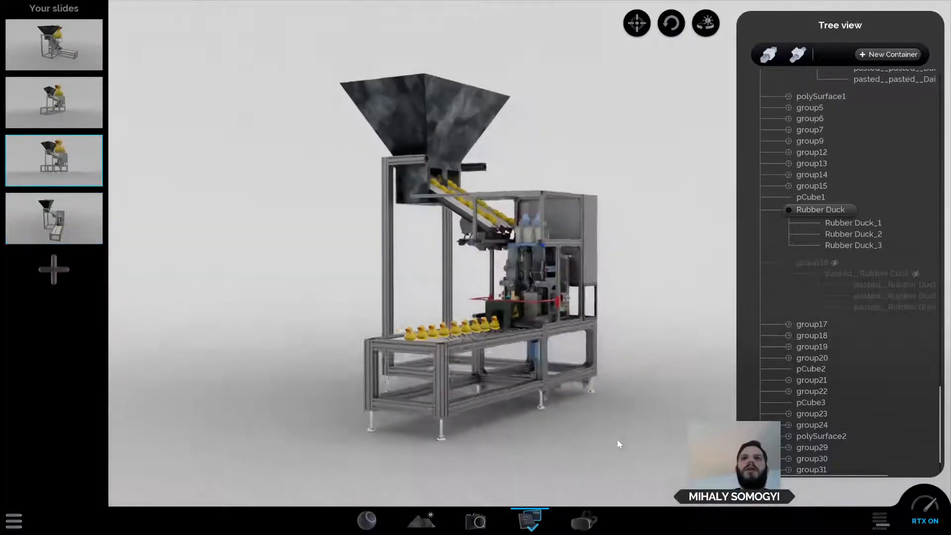
click(54, 211)
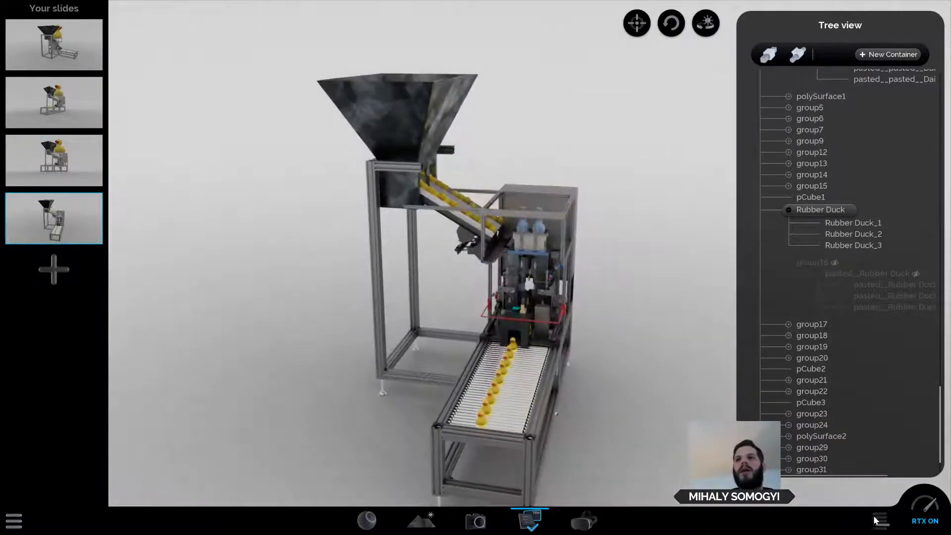
key(Left)
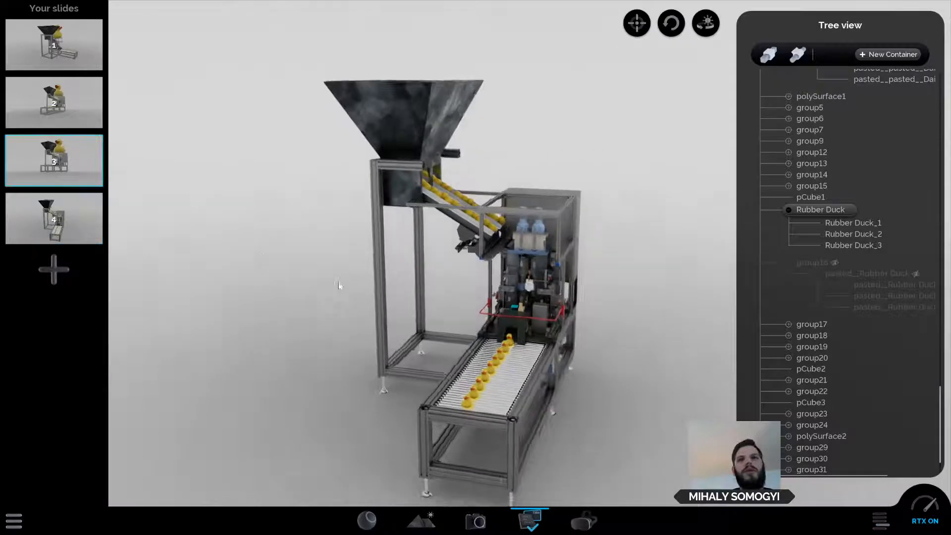
click(881, 520)
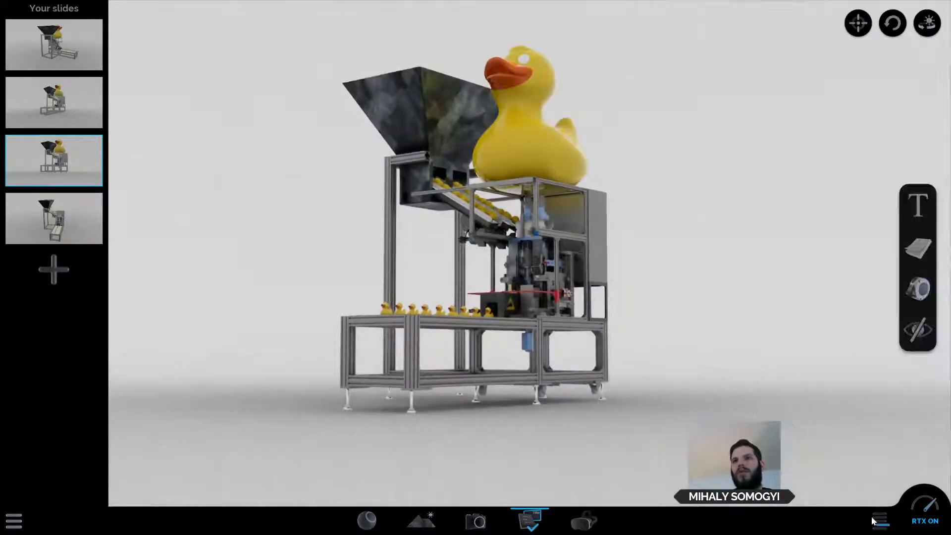
Add a fifth slide with a close-up of the processing unit and the small ducks on the conveyor.
scroll(803, 425, up, 5)
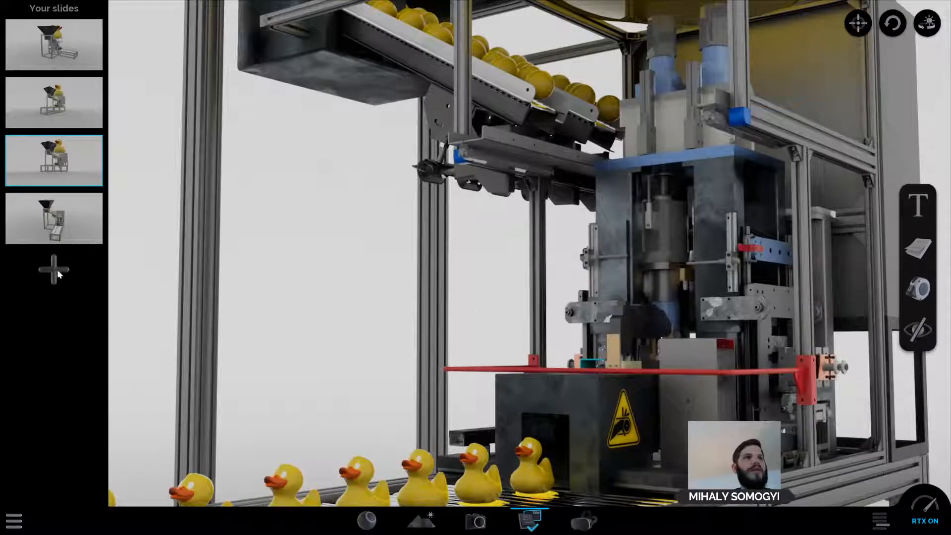
click(55, 270)
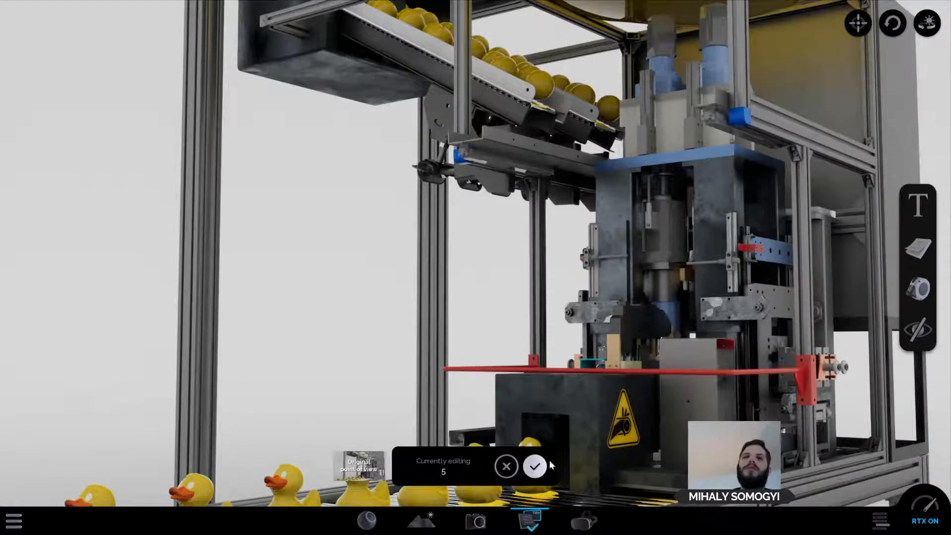
click(536, 467)
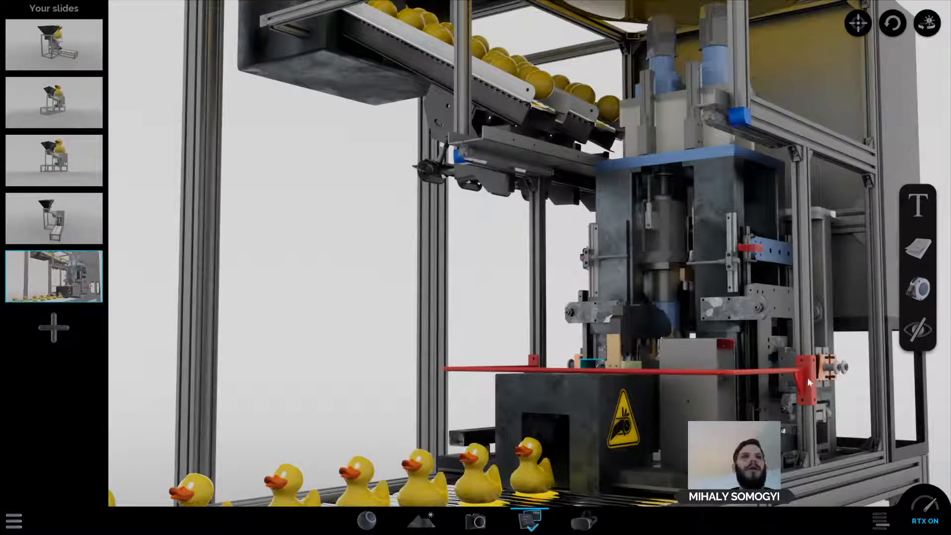
Raise the red frame to the blue plate of the processing unit, save it as a sixth slide and replay slides 5 and 6.
drag(805, 380, 775, 153)
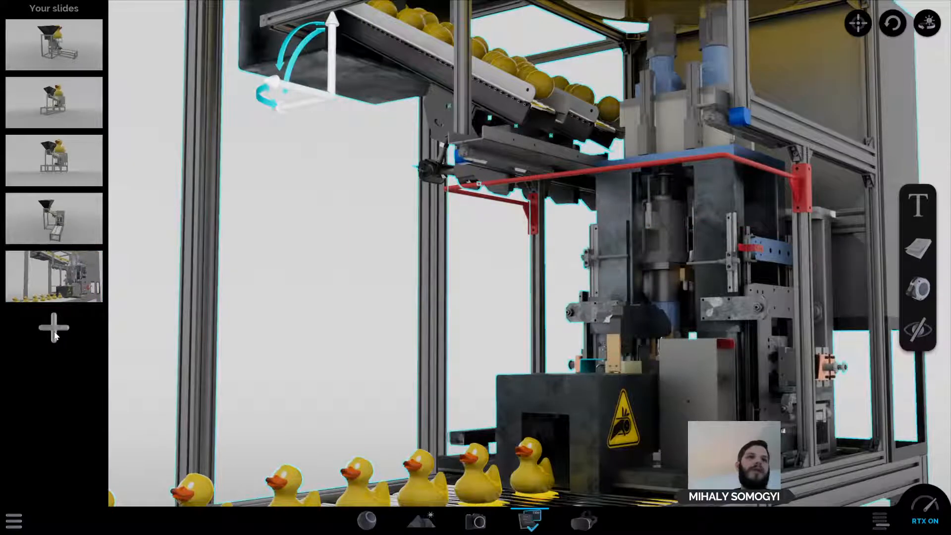
click(54, 328)
click(535, 466)
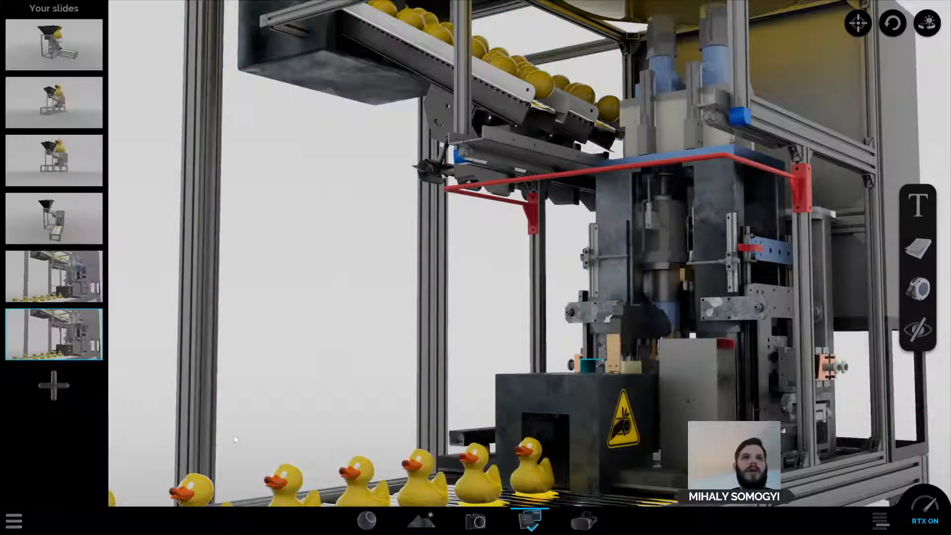
click(74, 275)
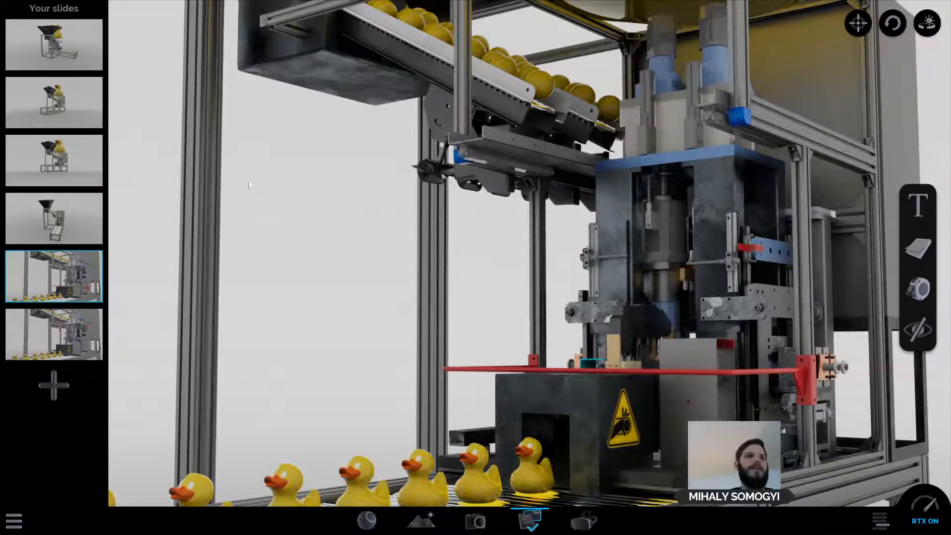
click(58, 355)
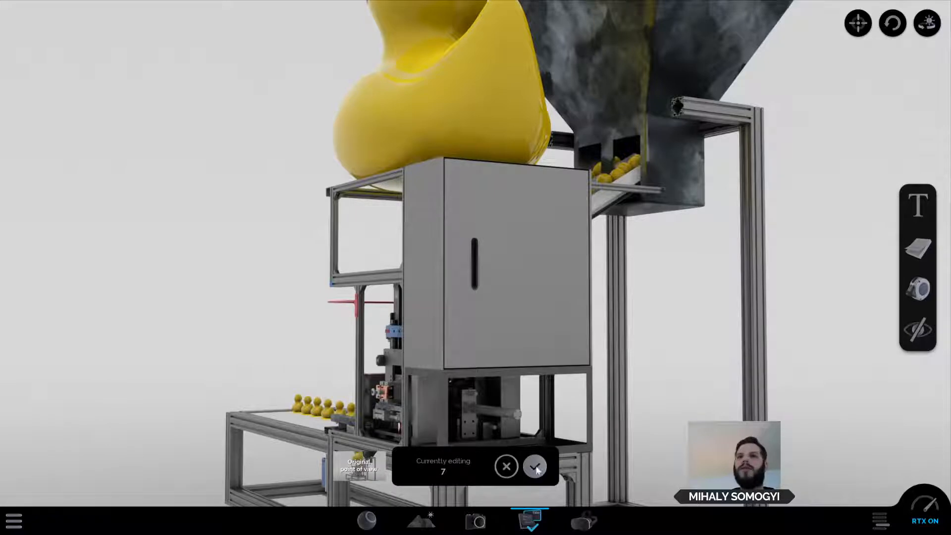
Save the closed cabinet view as slide 7, swing the cabinet door open and add slide 8 from a changed viewpoint.
click(536, 466)
click(498, 322)
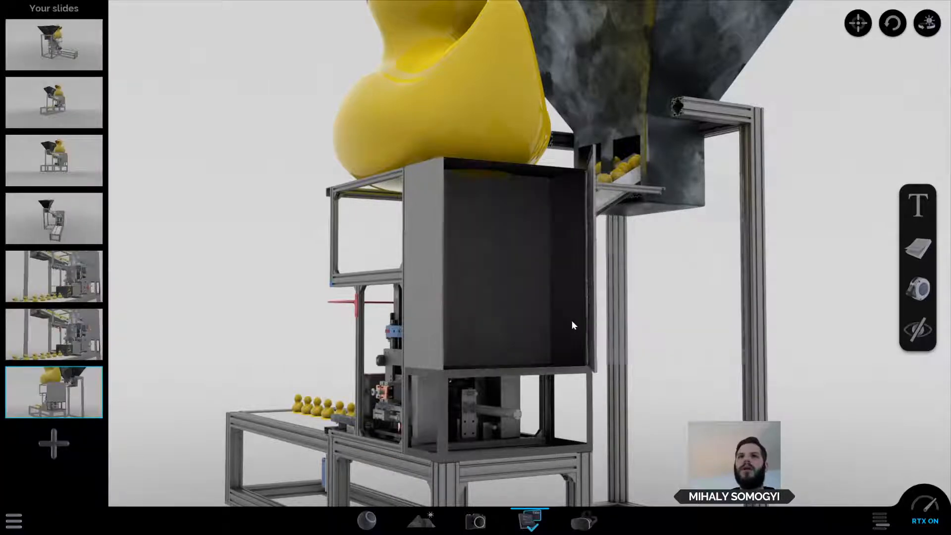
scroll(711, 396, down, 3)
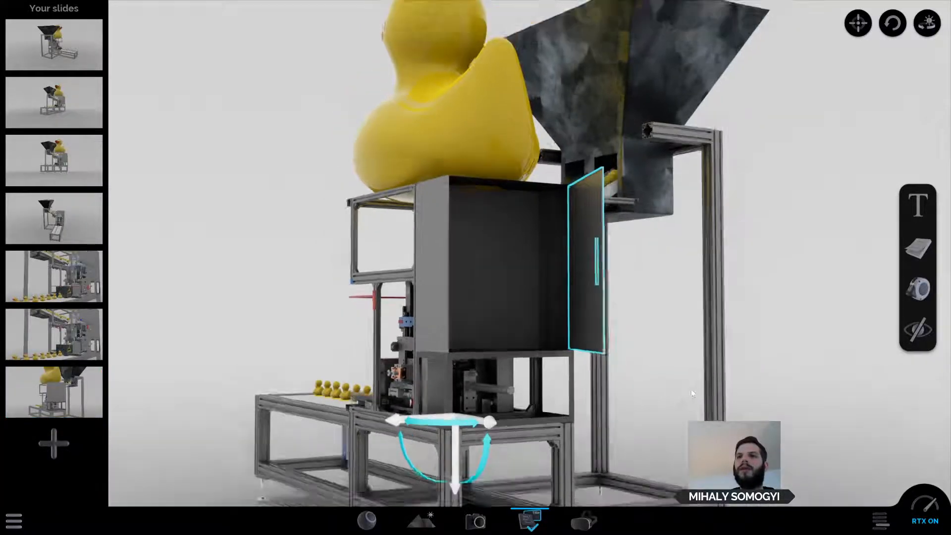
middle_drag(658, 394, 594, 340)
click(602, 332)
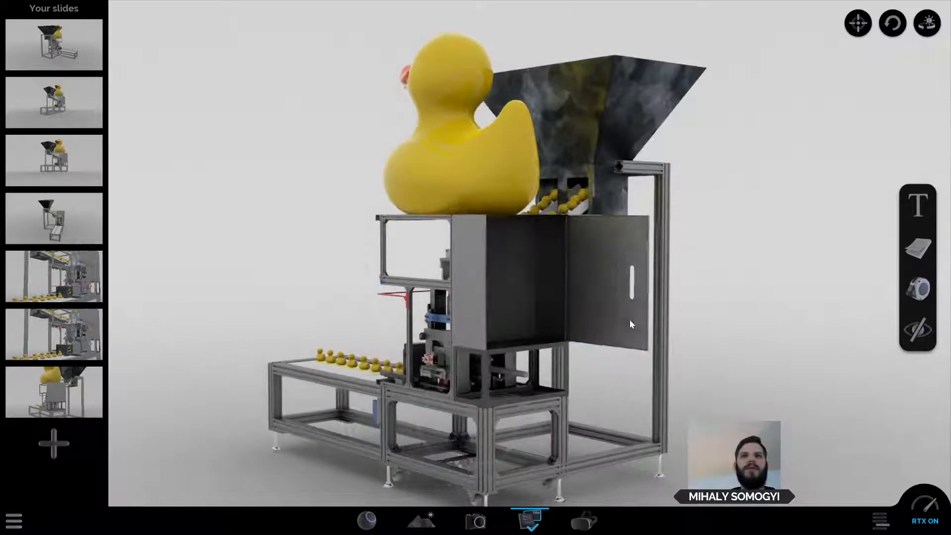
scroll(573, 348, up, 3)
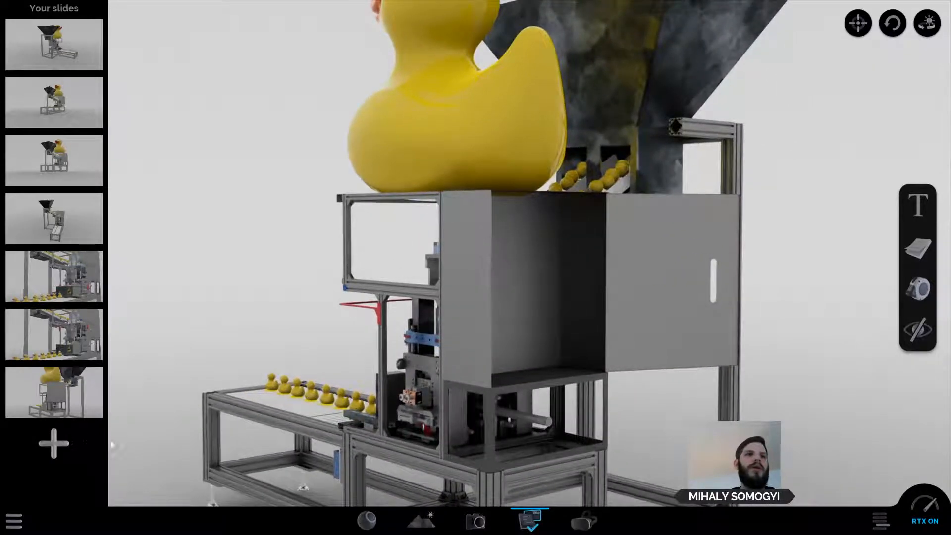
click(54, 444)
click(534, 466)
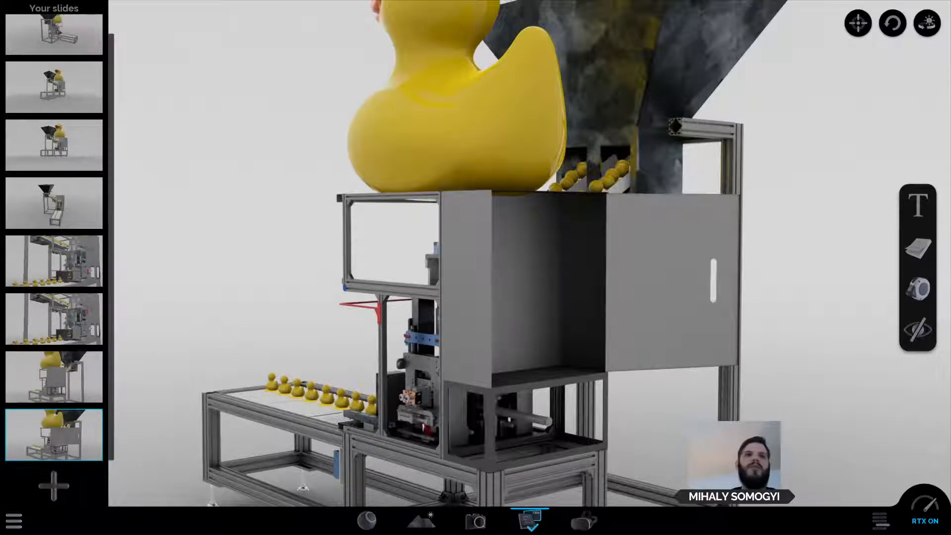
Switch repeatedly between slides 7 and 8 to examine the door movement and the camera change.
click(54, 378)
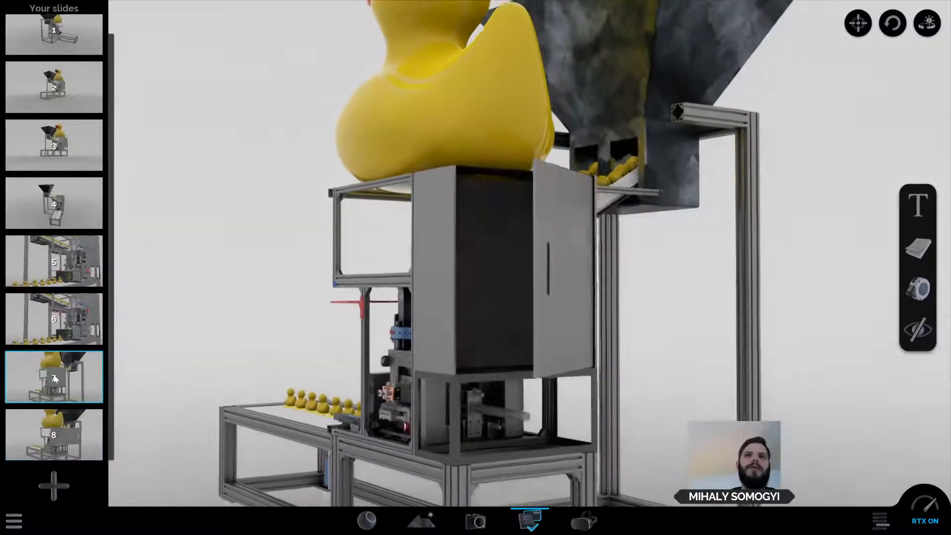
click(72, 441)
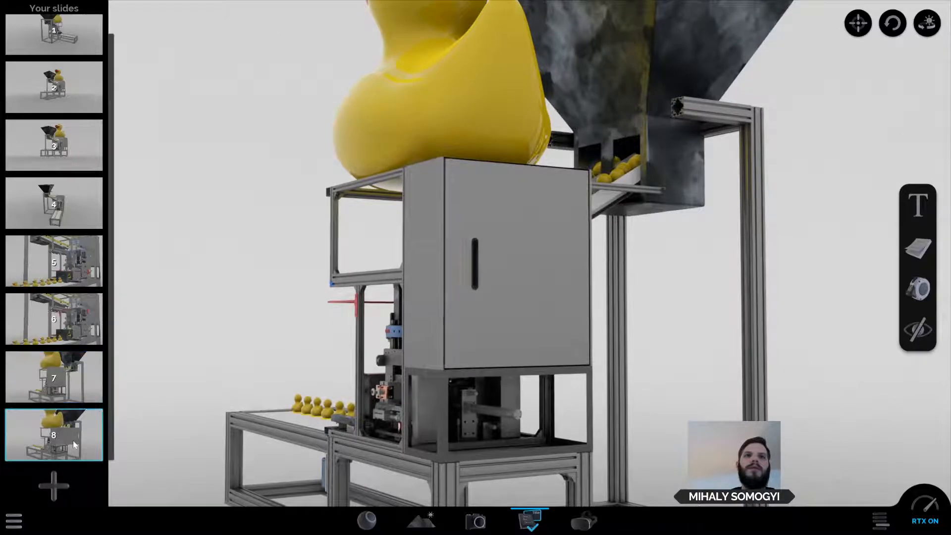
click(85, 390)
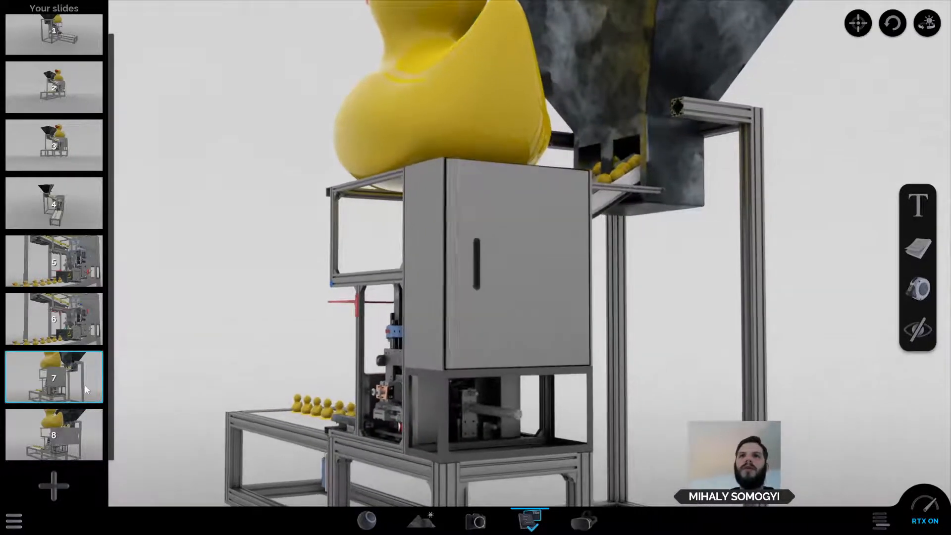
click(77, 440)
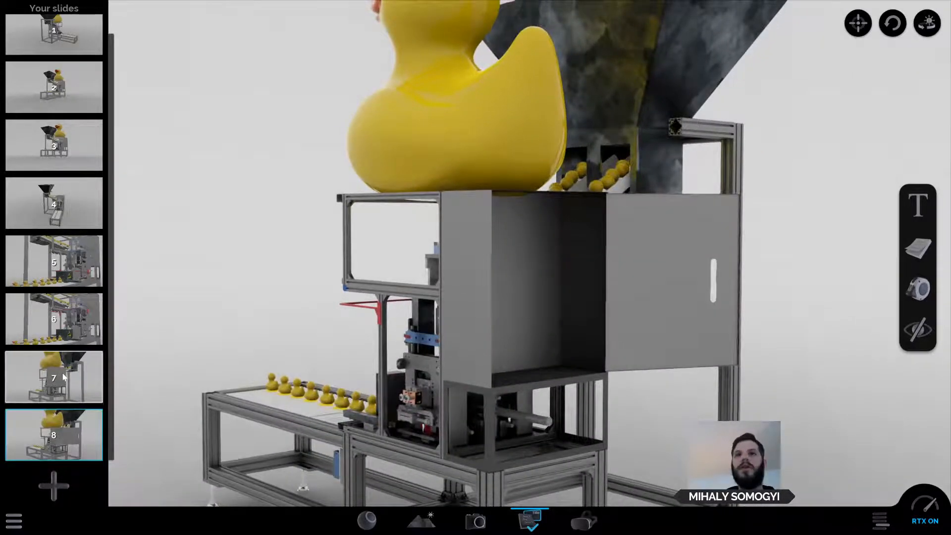
click(63, 378)
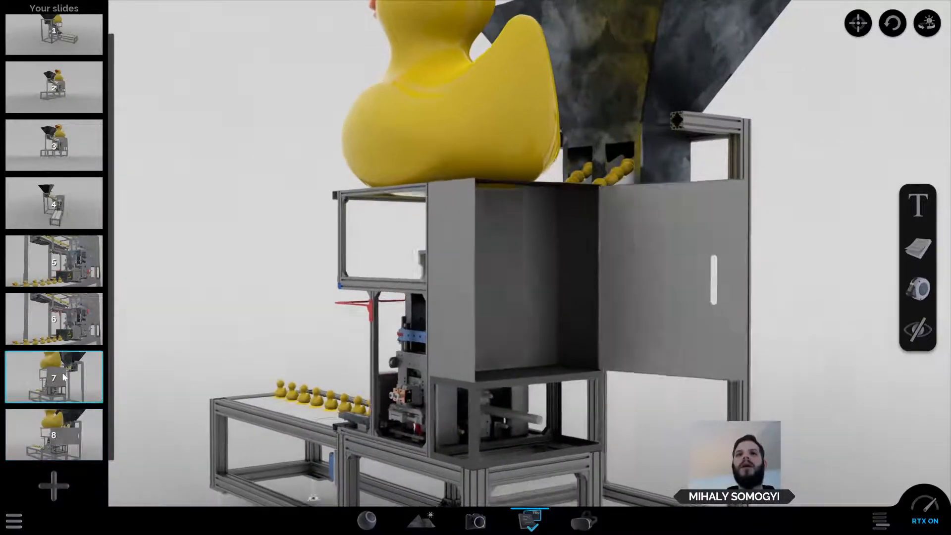
click(72, 456)
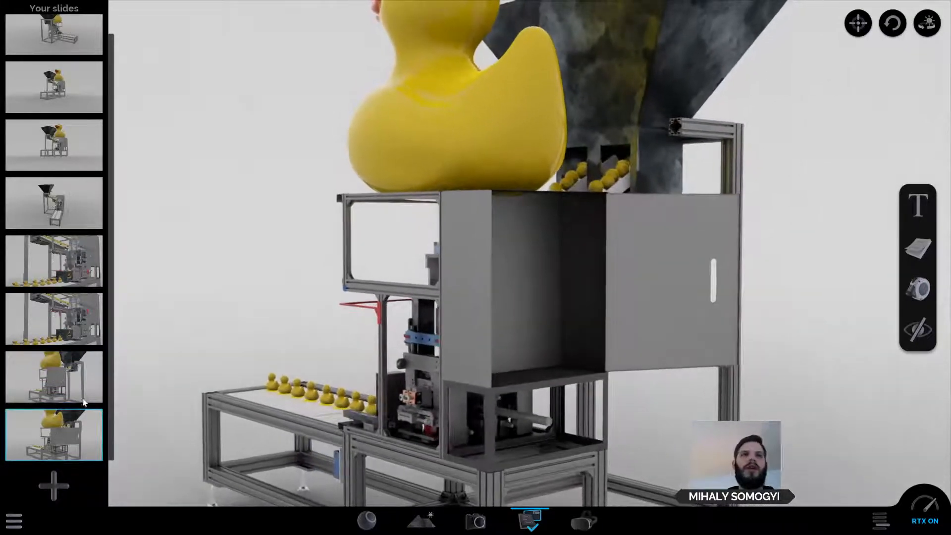
click(49, 388)
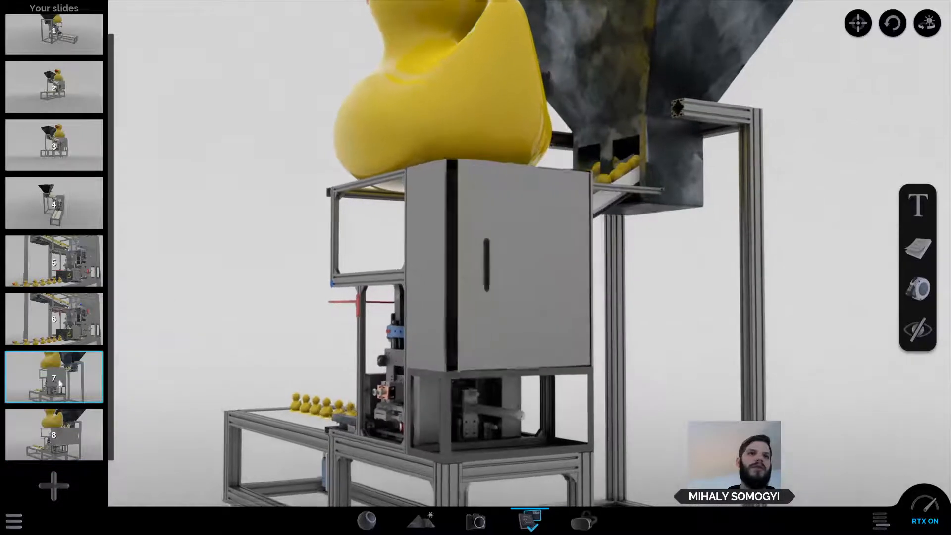
Copy slide 7's camera view onto slide 8, confirm the slide edit and recall slide 7 to compare.
right_click(79, 378)
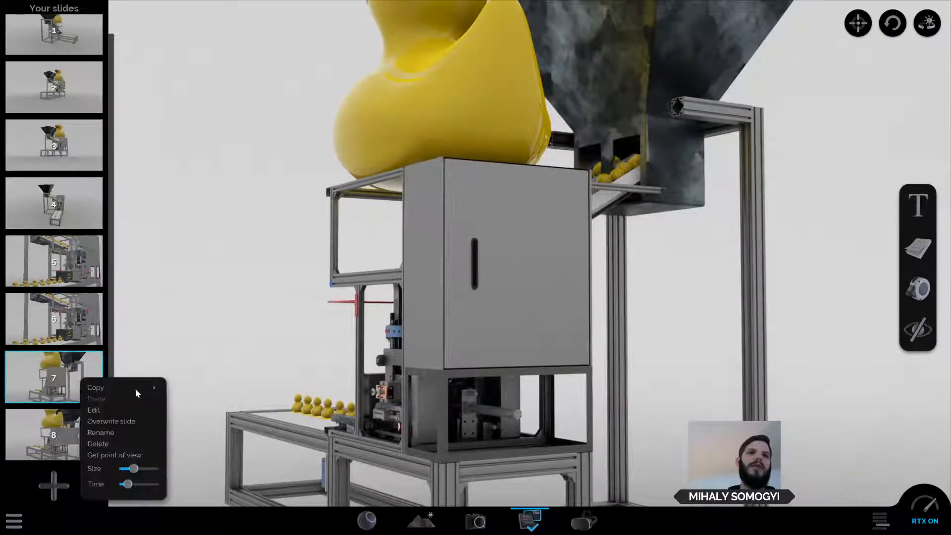
mouse_move(135, 388)
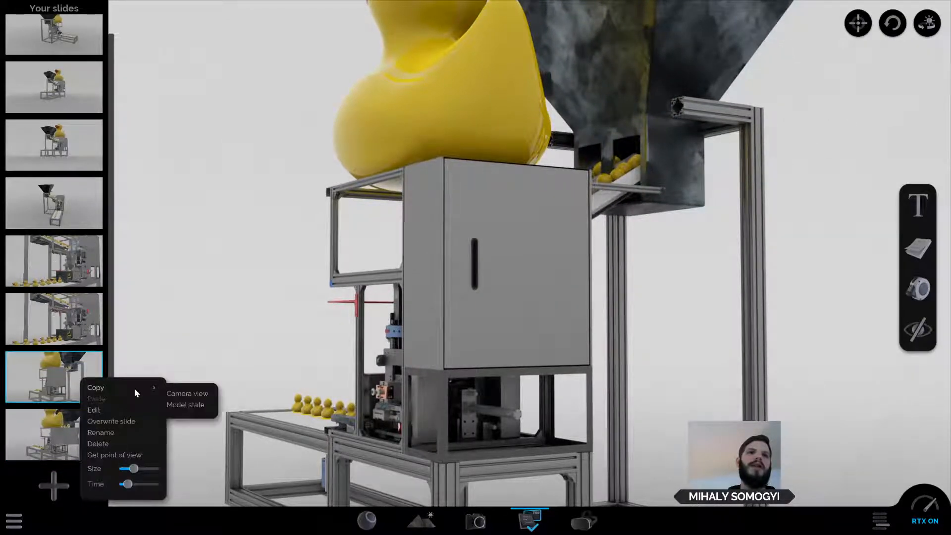
click(205, 396)
right_click(83, 421)
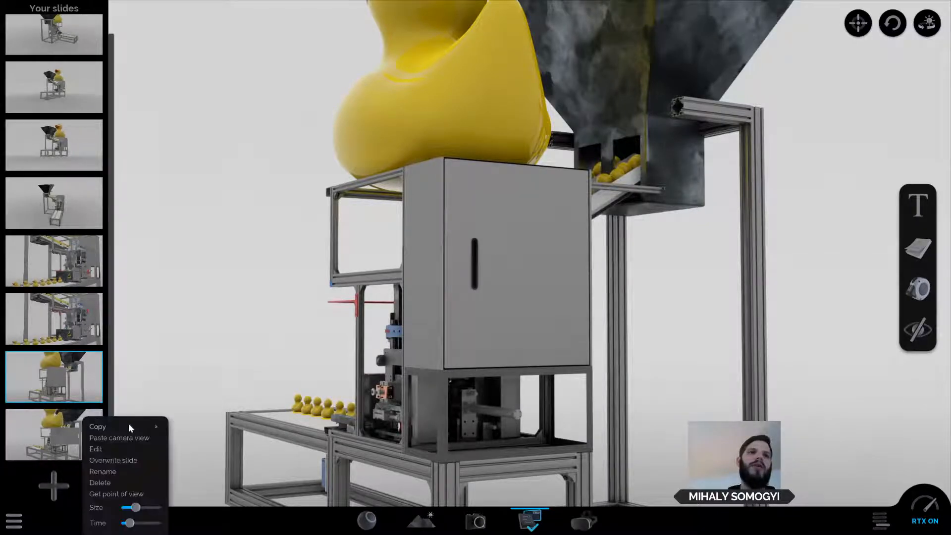
click(142, 448)
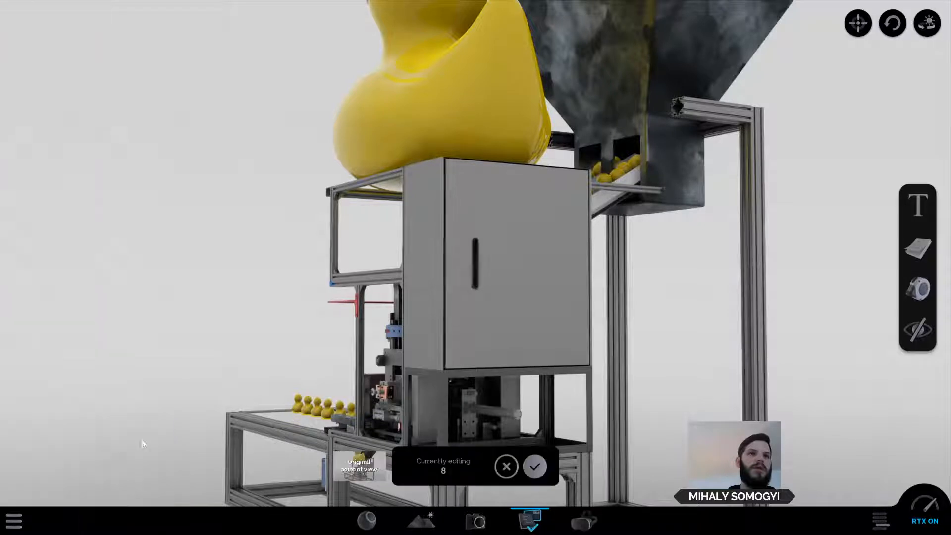
click(535, 467)
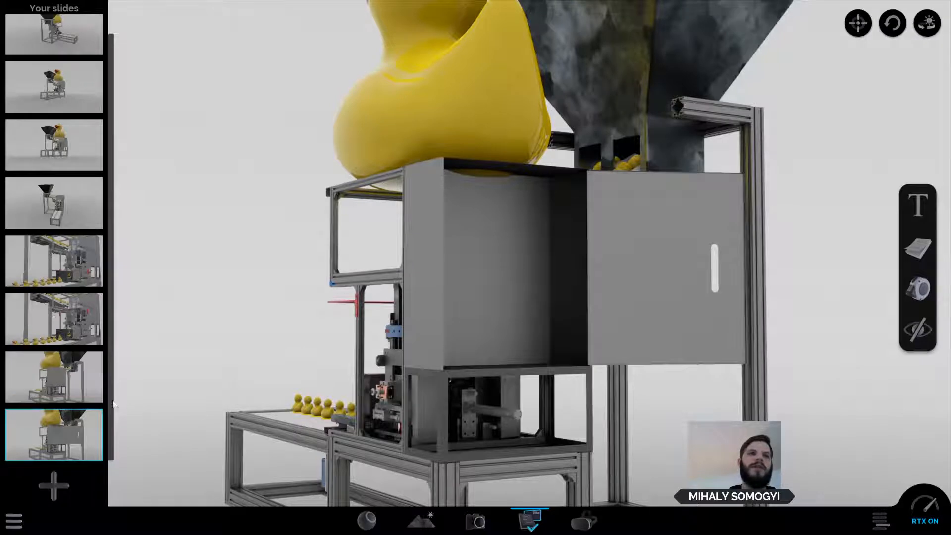
click(83, 392)
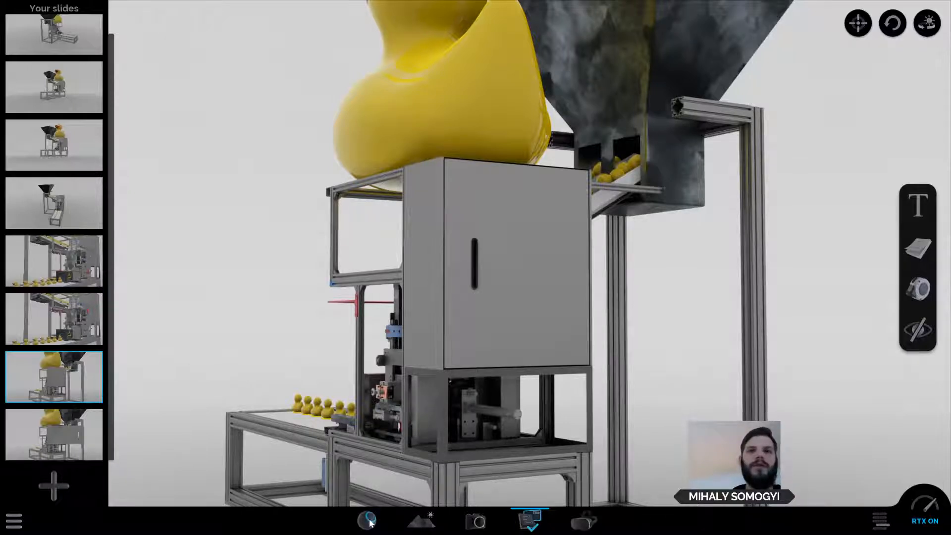
Place the mossy light-coloured rock from the environment object library beside the duck machine and scale it up.
click(422, 521)
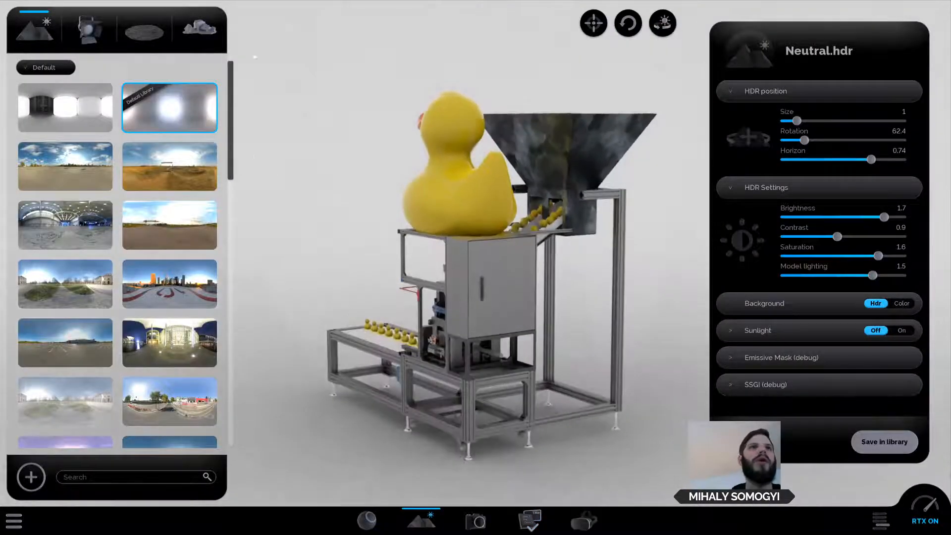
click(189, 31)
drag(107, 237, 251, 439)
drag(375, 430, 386, 430)
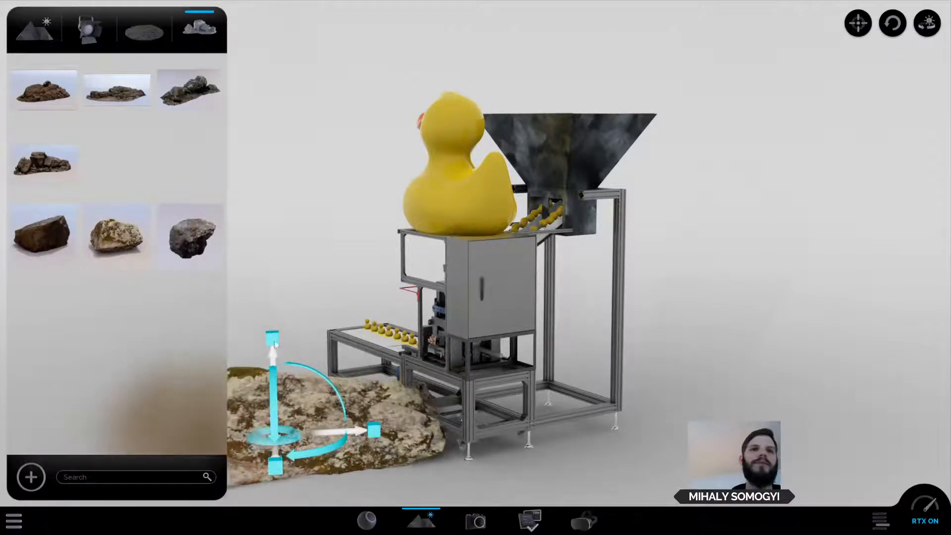
drag(273, 339, 273, 335)
right_click(272, 361)
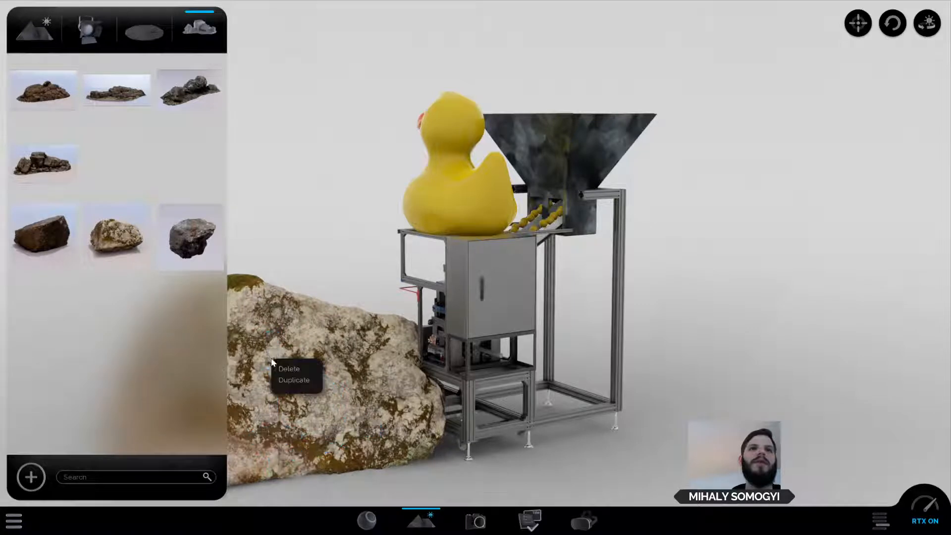
click(307, 241)
drag(323, 285, 291, 307)
click(317, 322)
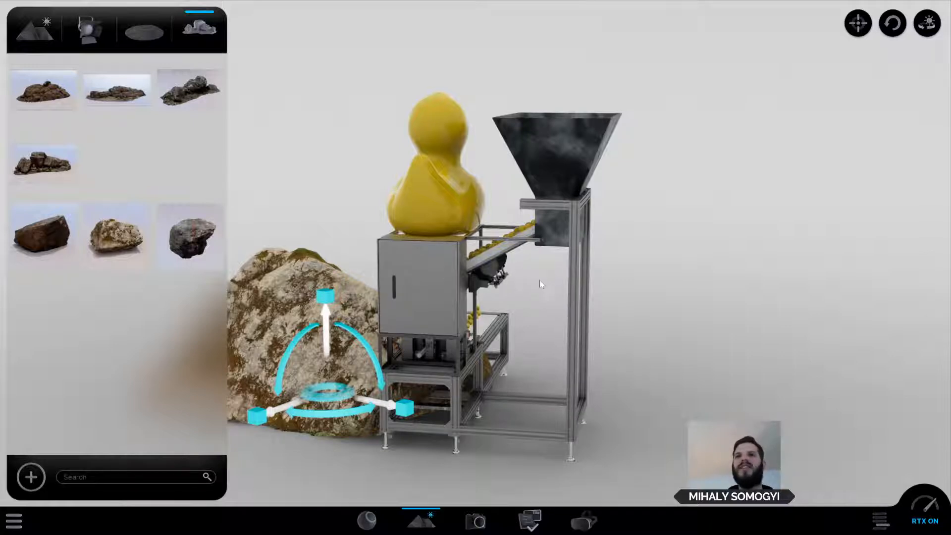
drag(767, 361, 709, 385)
middle_drag(708, 382, 788, 396)
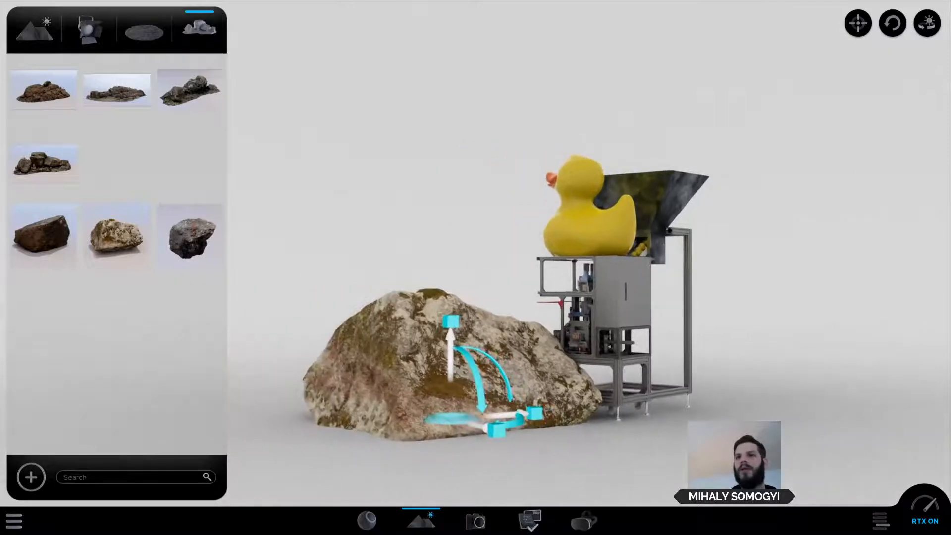
Search the model tree for the added rock and select its Scatter entry.
click(874, 527)
scroll(842, 337, down, 2)
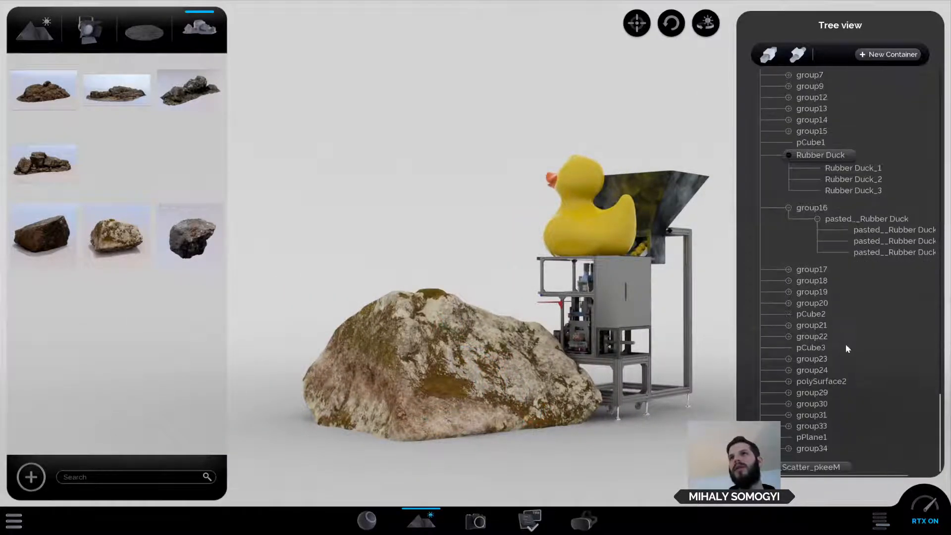
scroll(862, 347, up, 3)
scroll(875, 347, up, 5)
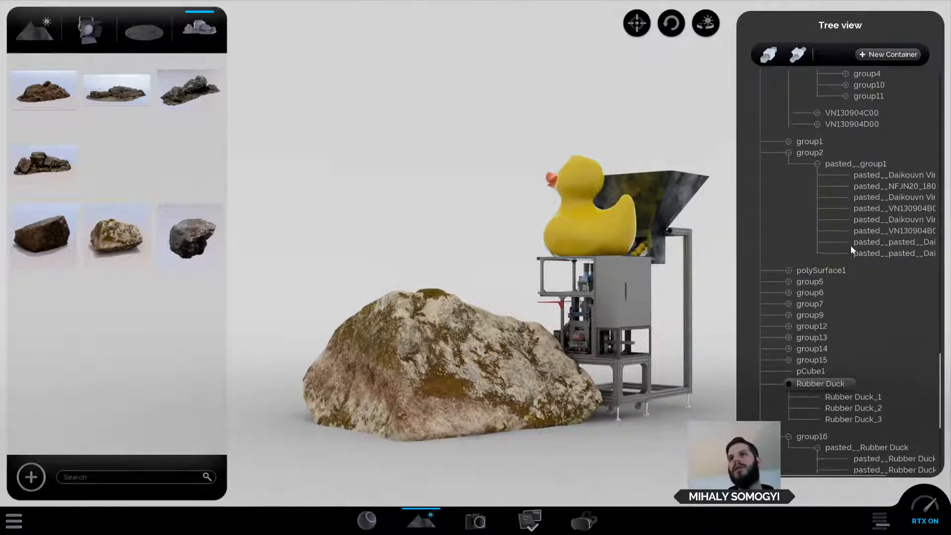
click(858, 253)
scroll(858, 254, down, 7)
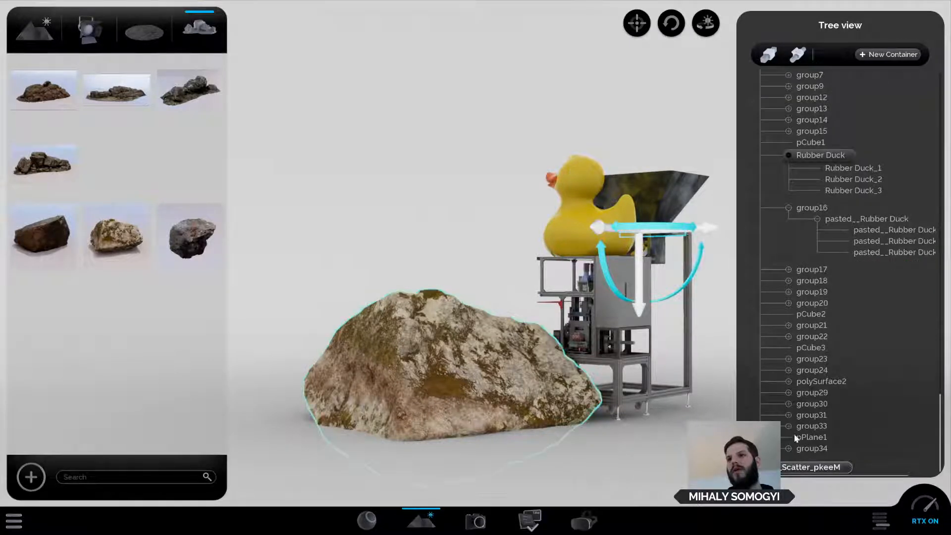
click(797, 472)
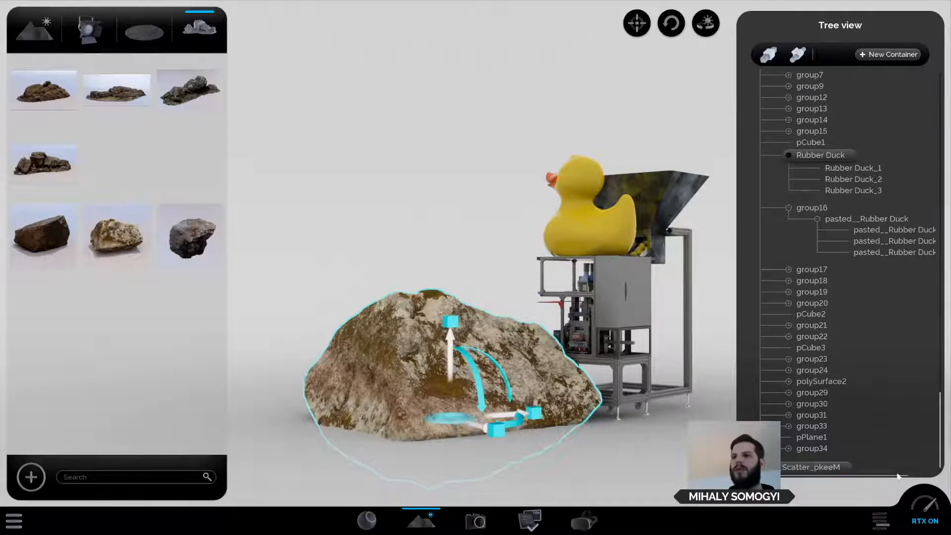
click(880, 526)
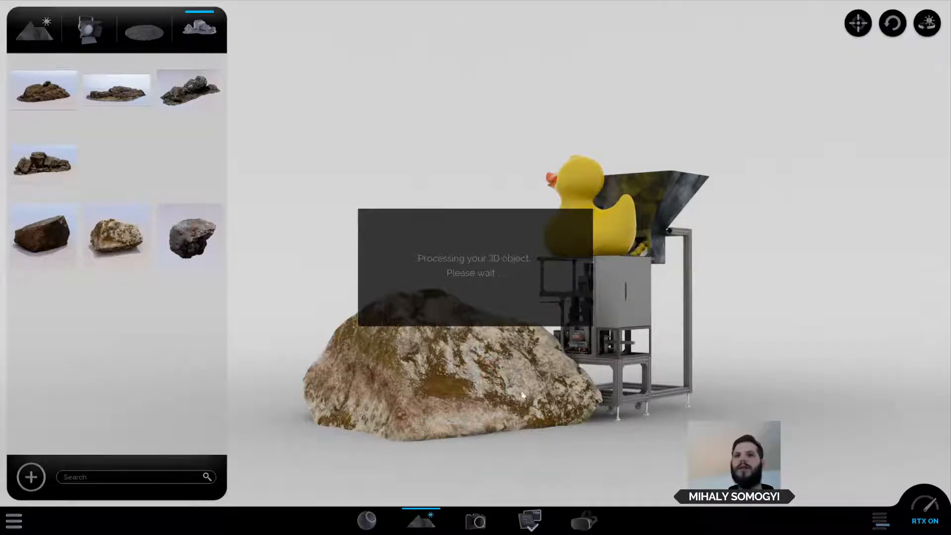
Delete the rock from the scene, check the model tree and return to the presentation slides.
click(489, 394)
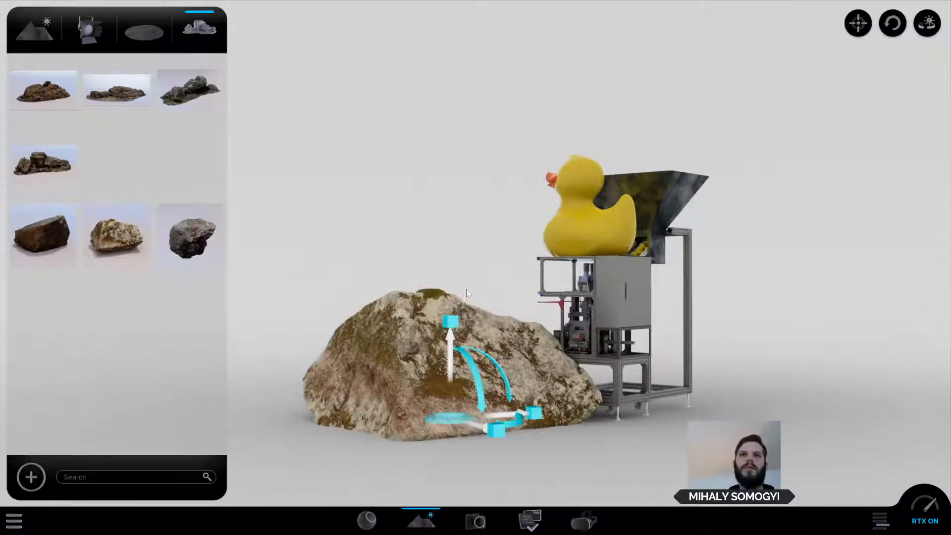
key(Delete)
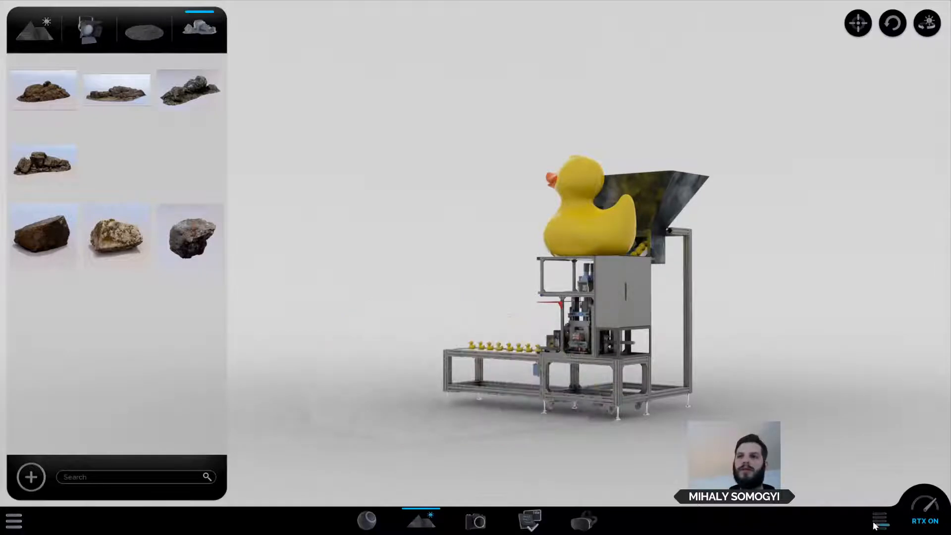
click(880, 524)
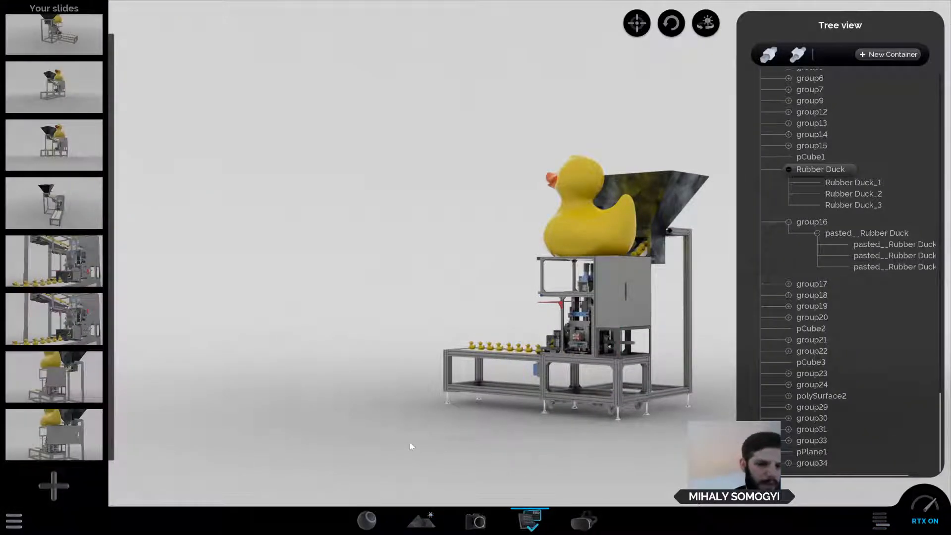
click(881, 520)
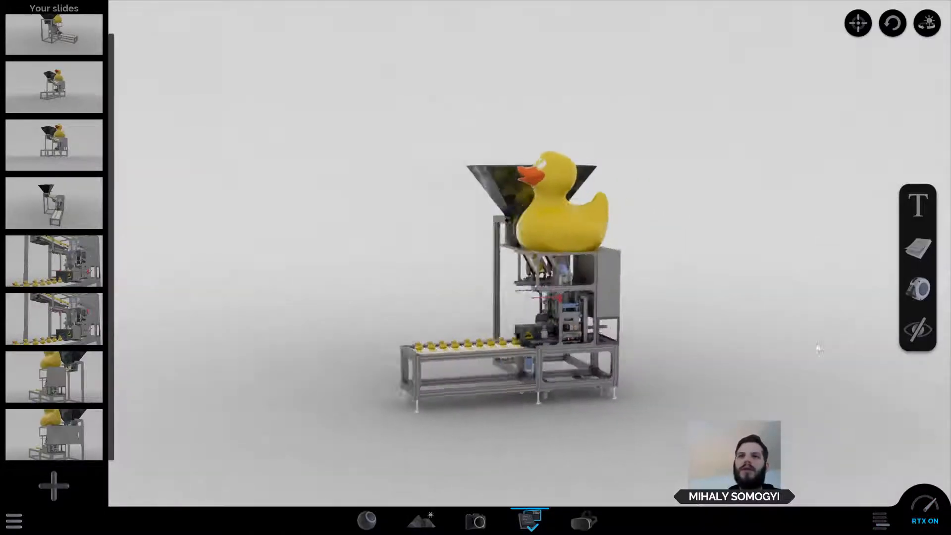
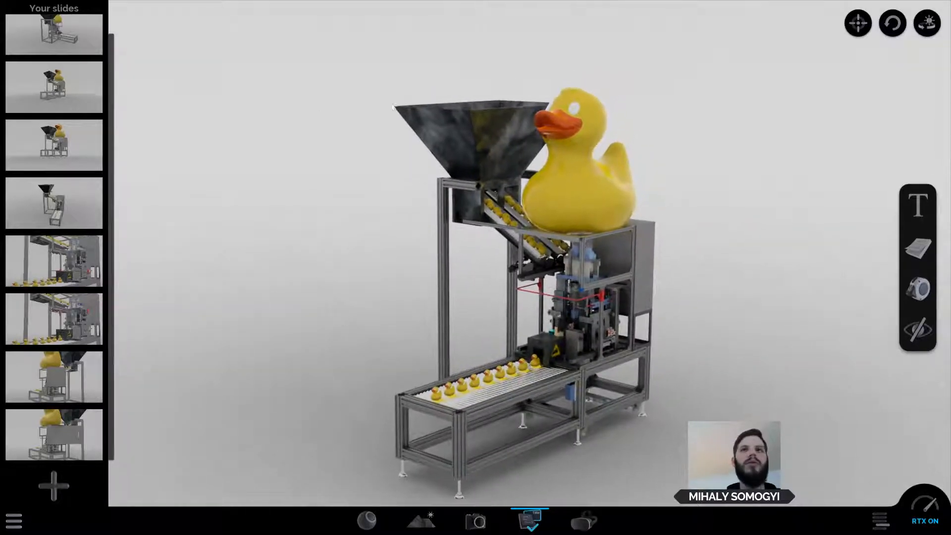
Examine the project-level options, including the one for creating a network session.
click(15, 520)
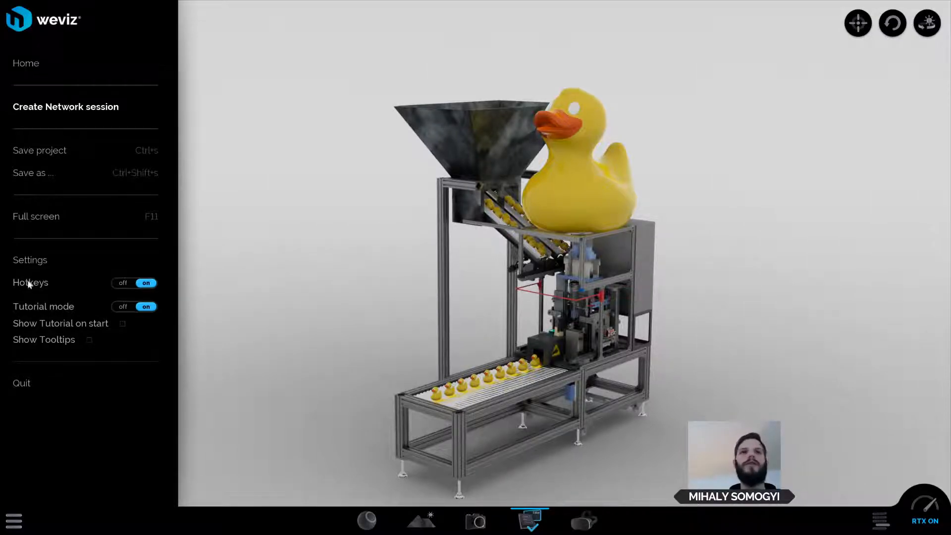
click(12, 526)
click(12, 527)
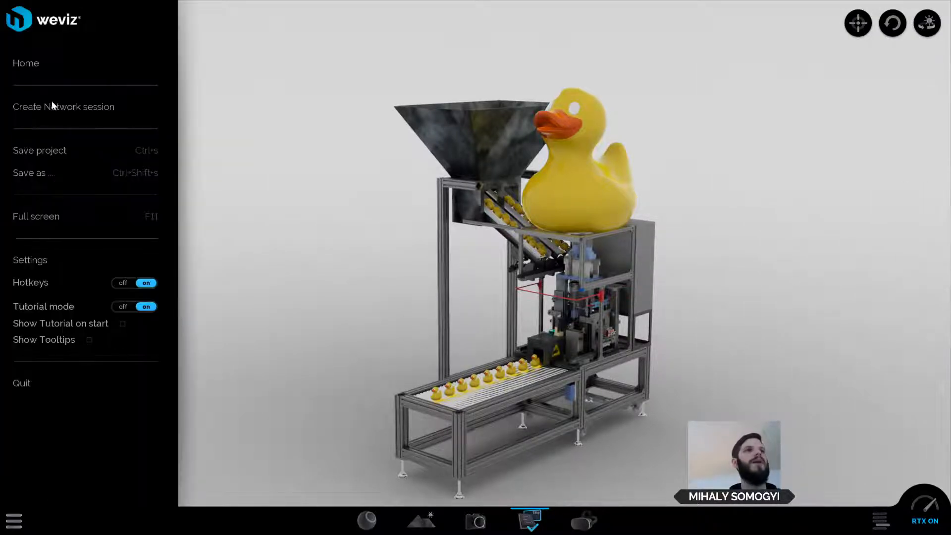
click(13, 526)
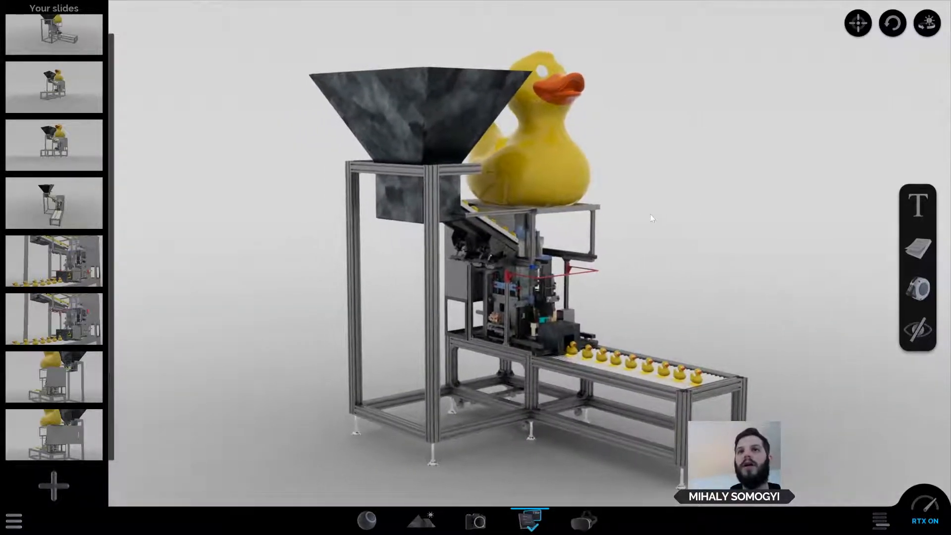
scroll(651, 214, down, 2)
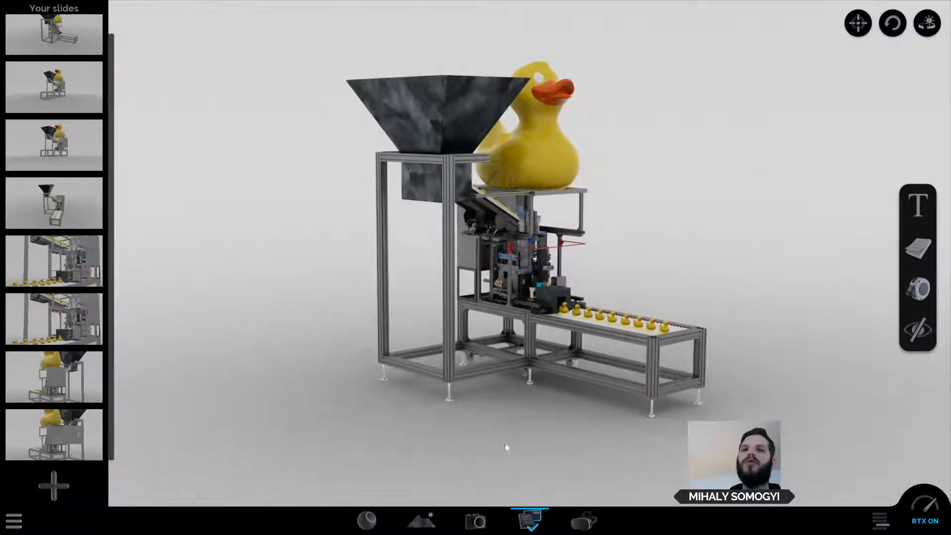
drag(648, 254, 756, 263)
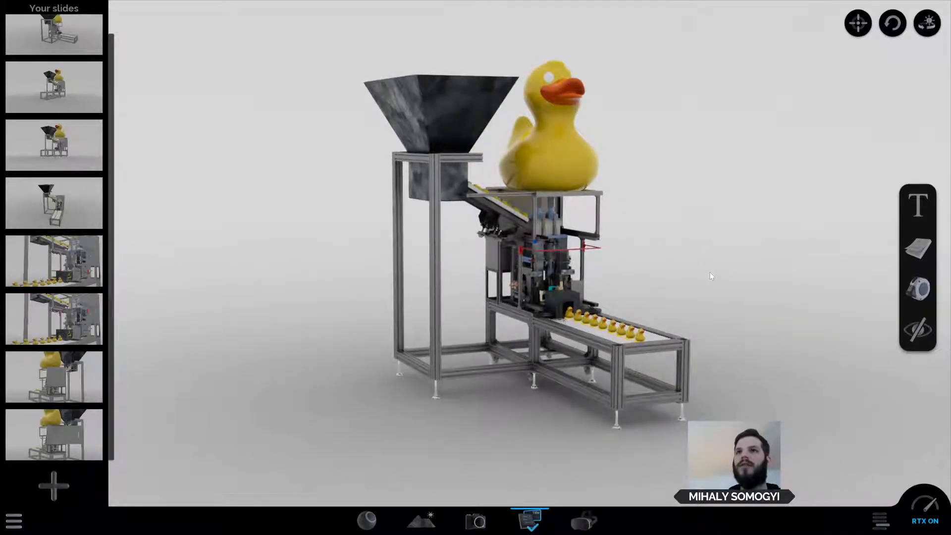
scroll(712, 273, up, 2)
middle_drag(727, 262, 669, 264)
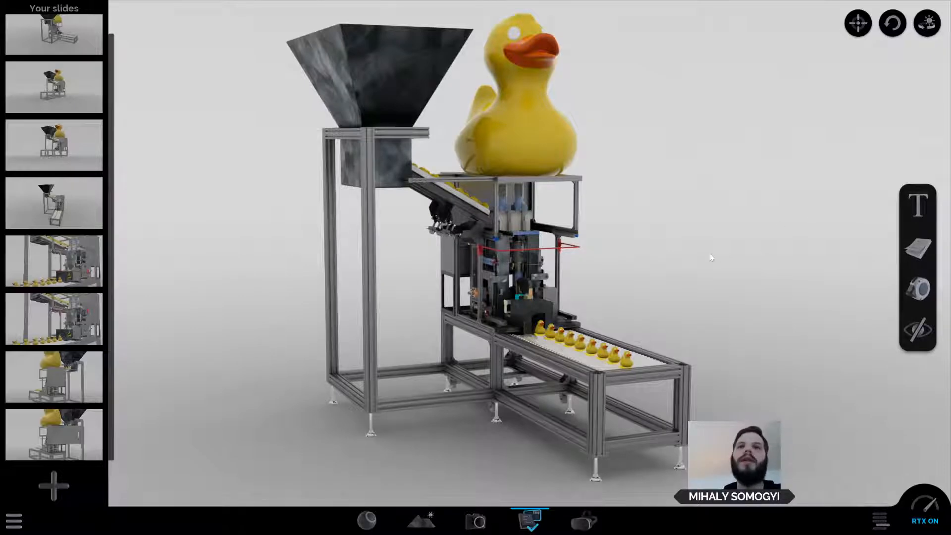
scroll(712, 257, down, 3)
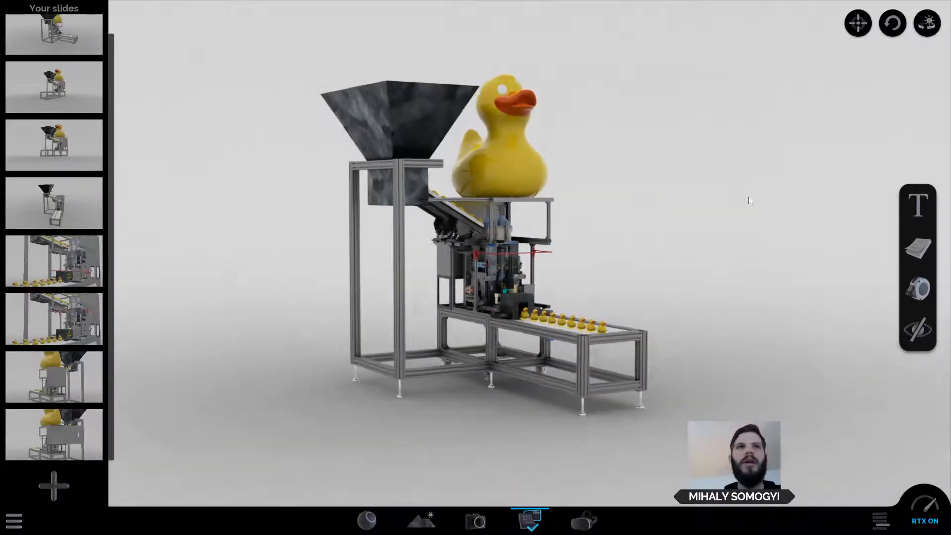
drag(750, 201, 724, 205)
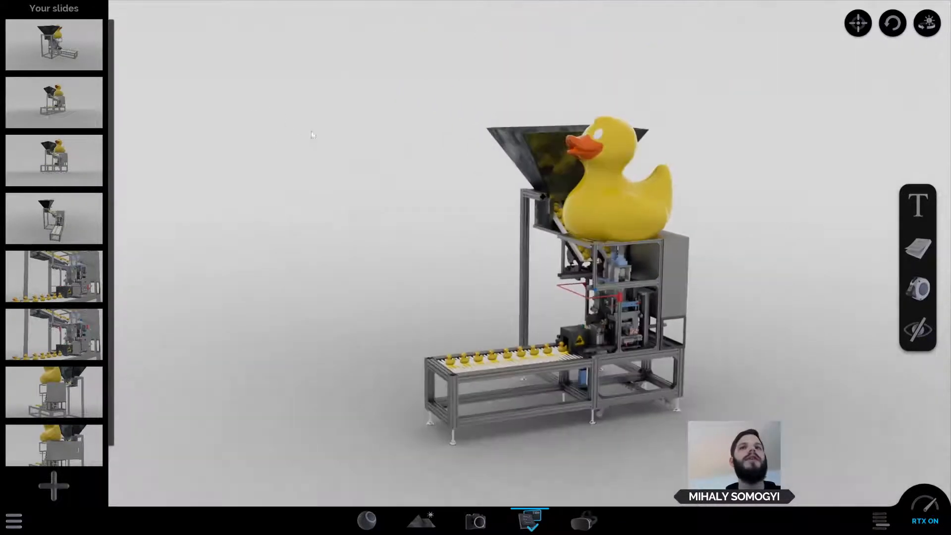
Recall slide 1 without saving the changes, and create slide 9 from it with the machine panned aside to leave free space.
click(64, 53)
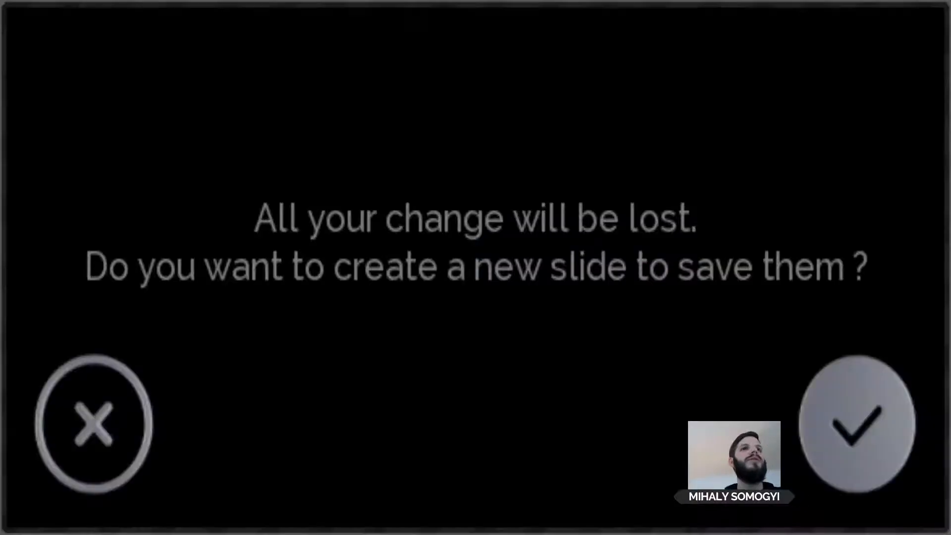
click(106, 481)
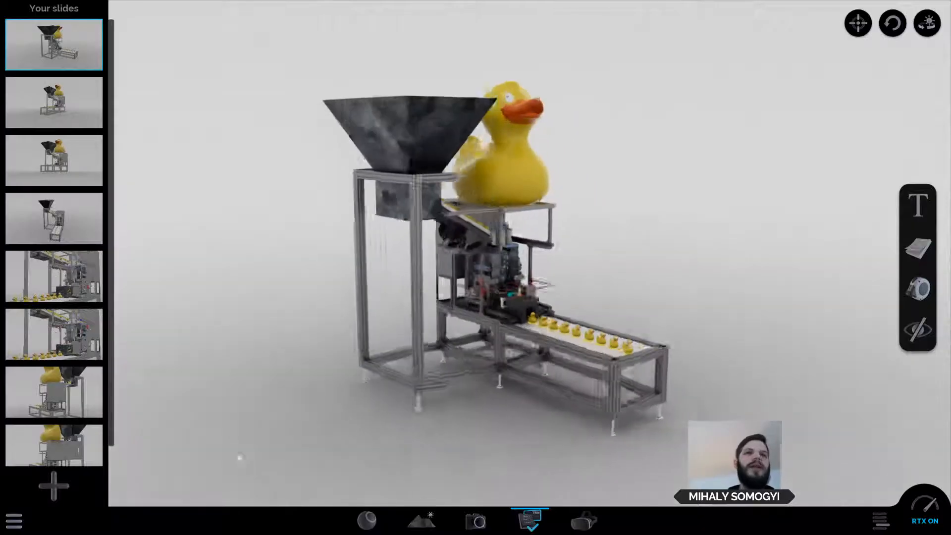
click(62, 489)
middle_drag(679, 250, 649, 248)
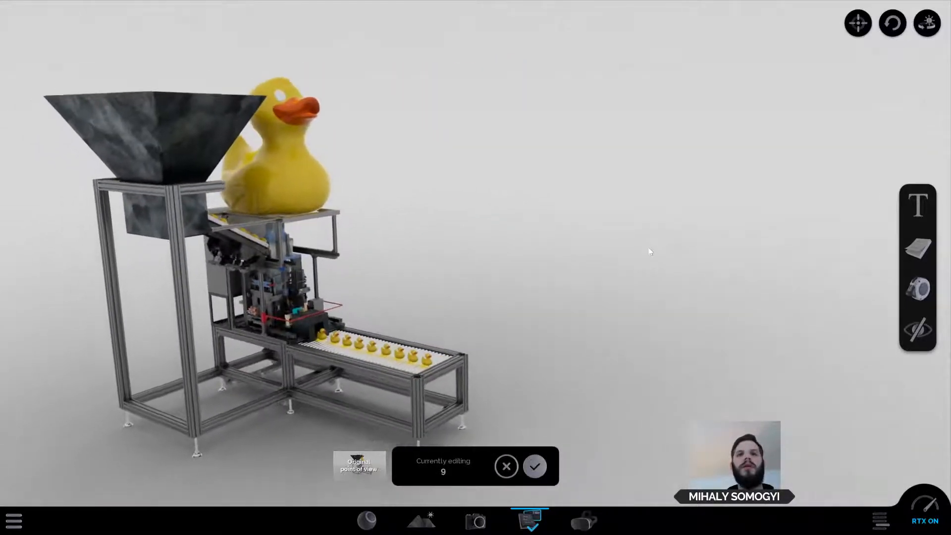
Add the title "Duck factory" in the Titre 3 style, place it in the free space beside the machine and save slide 9.
click(918, 205)
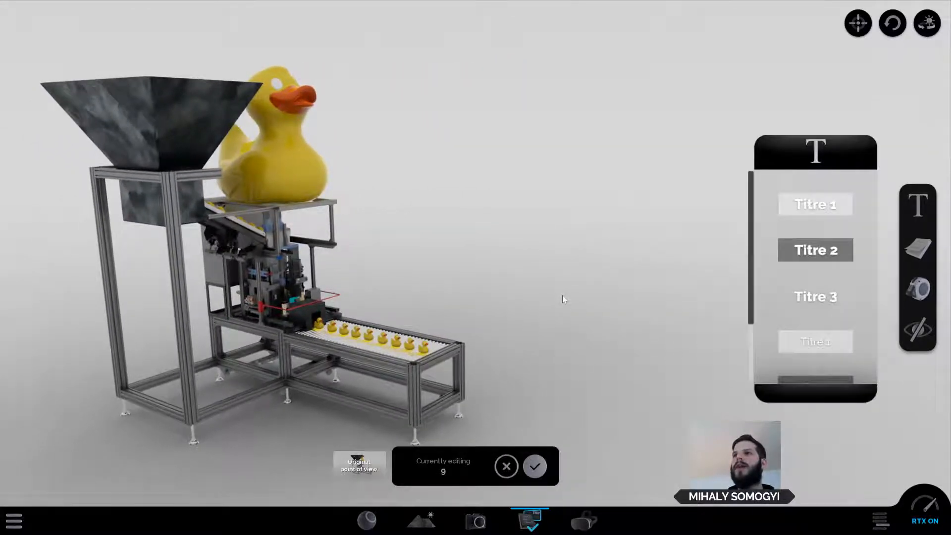
click(836, 303)
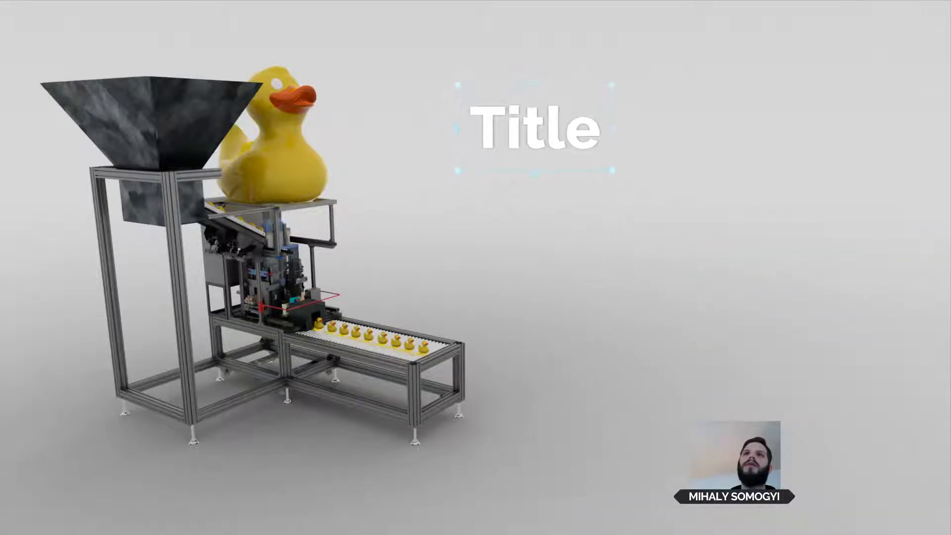
text(D)
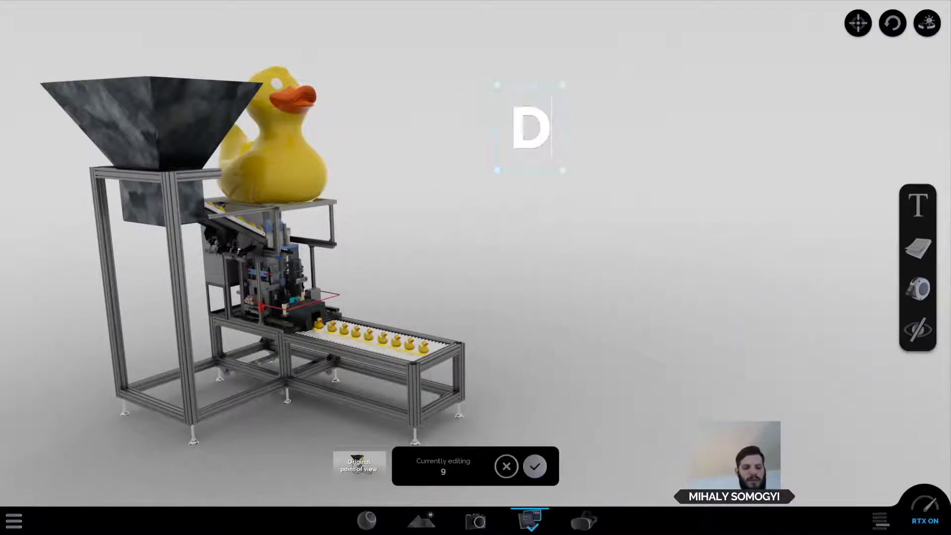
text(uck factoryt)
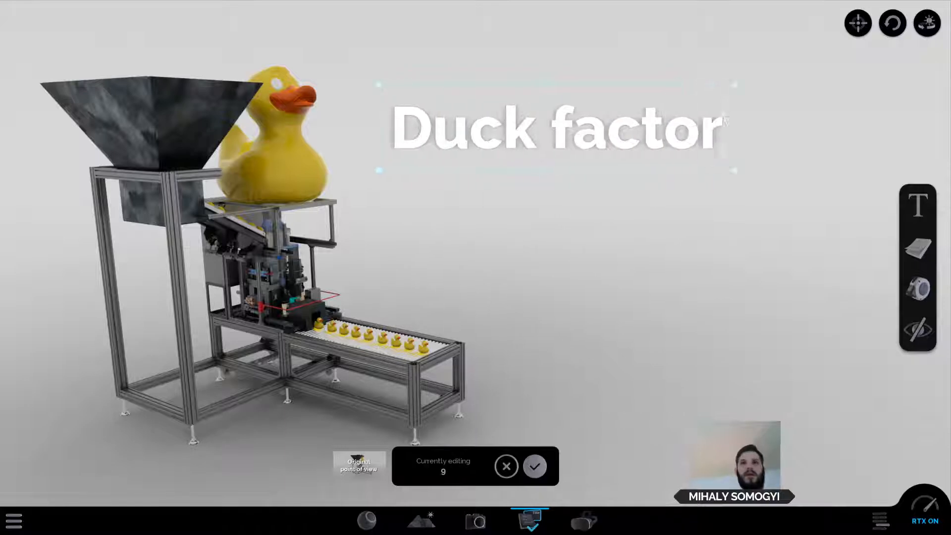
key(BackSpace)
key(BackSpace)
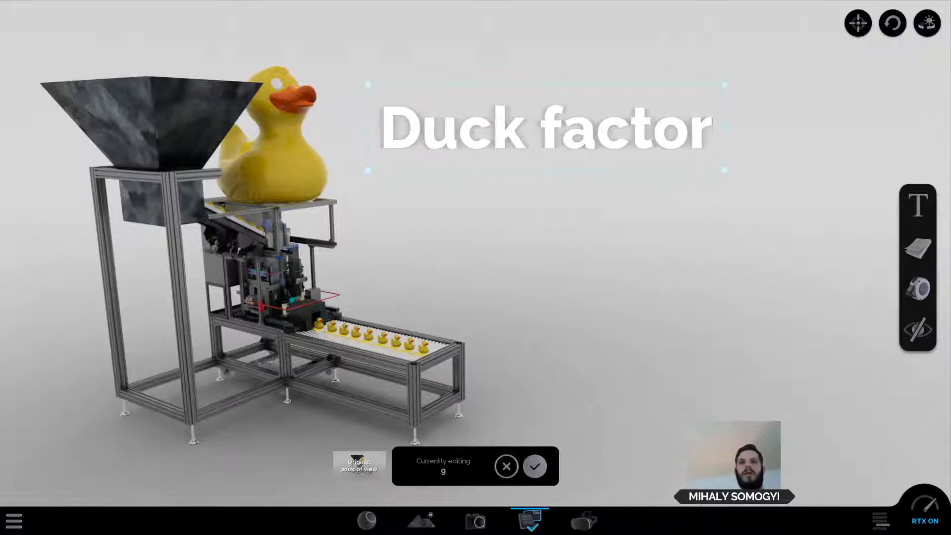
text(y)
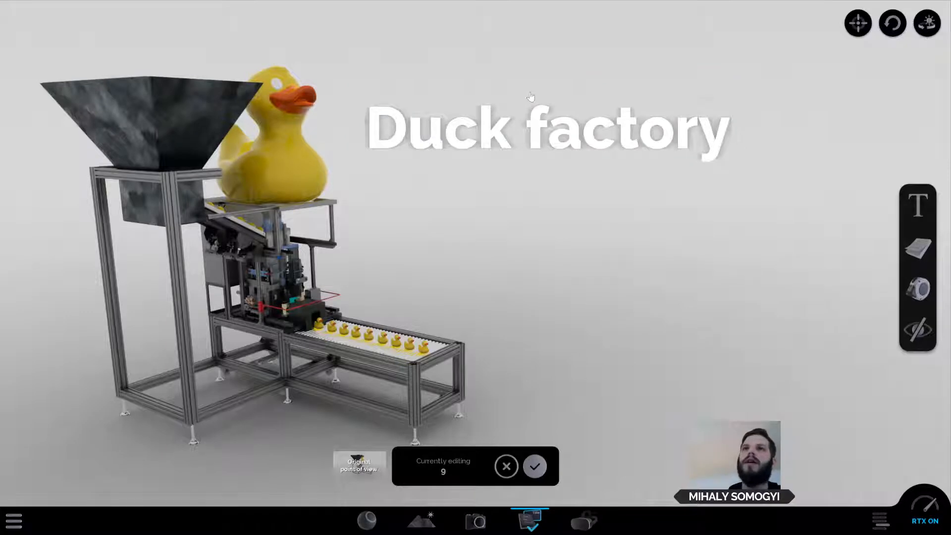
drag(549, 92, 681, 79)
click(536, 467)
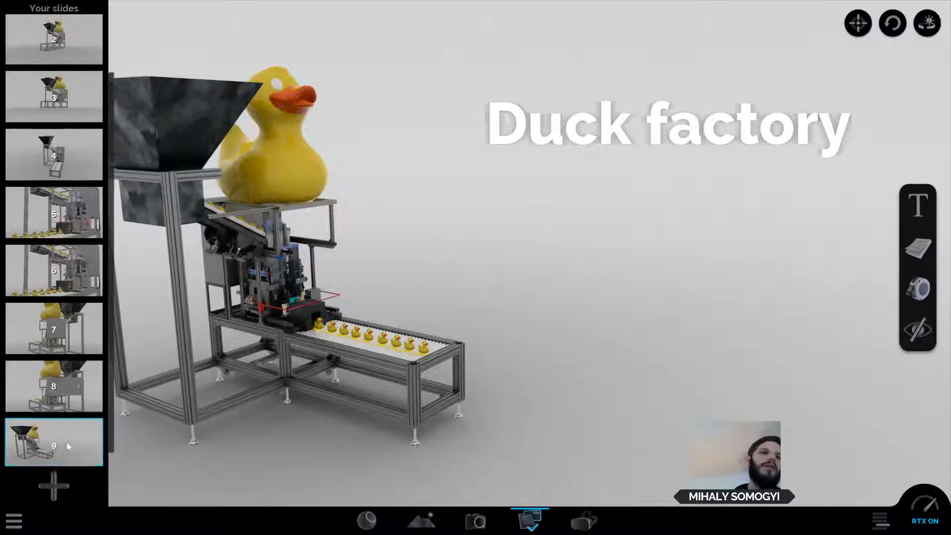
Move slide 9 to the beginning of the slide list and rename it Start.
drag(68, 442, 44, 64)
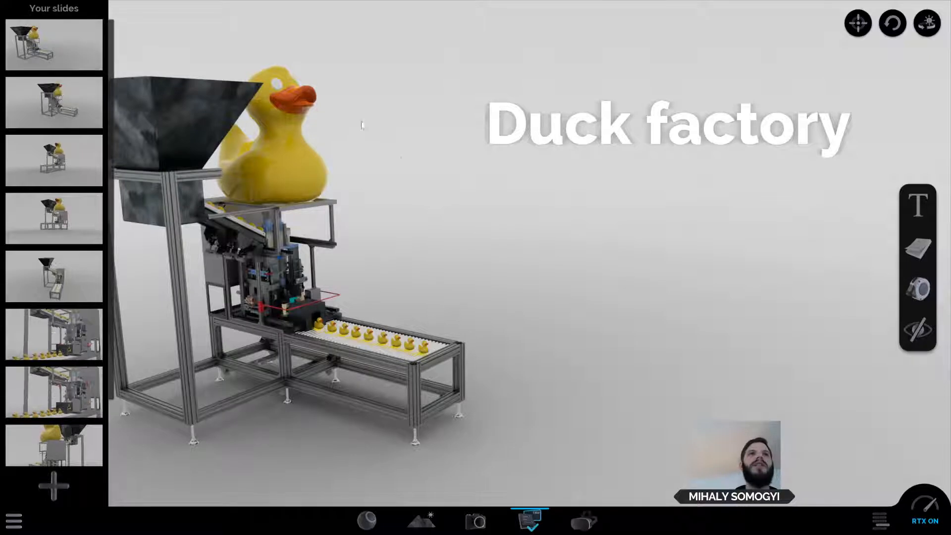
right_click(55, 49)
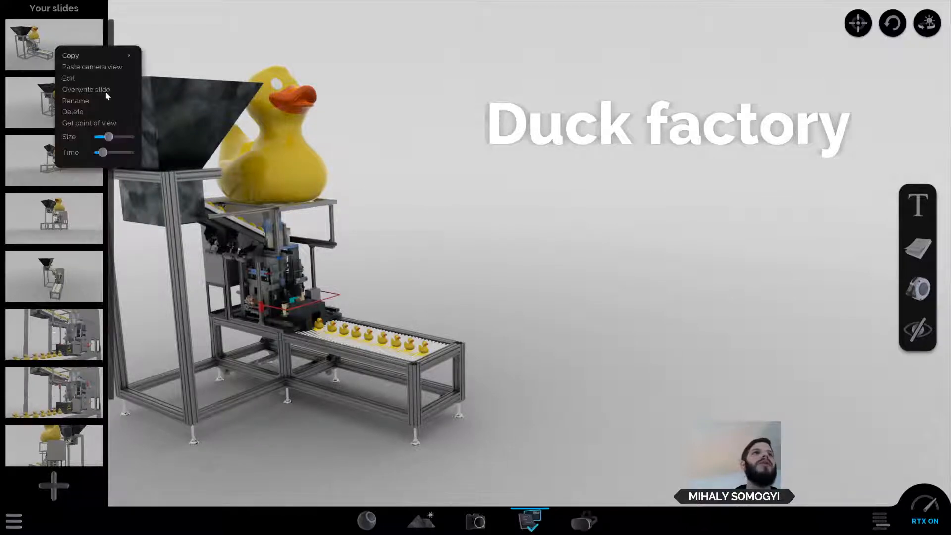
click(91, 101)
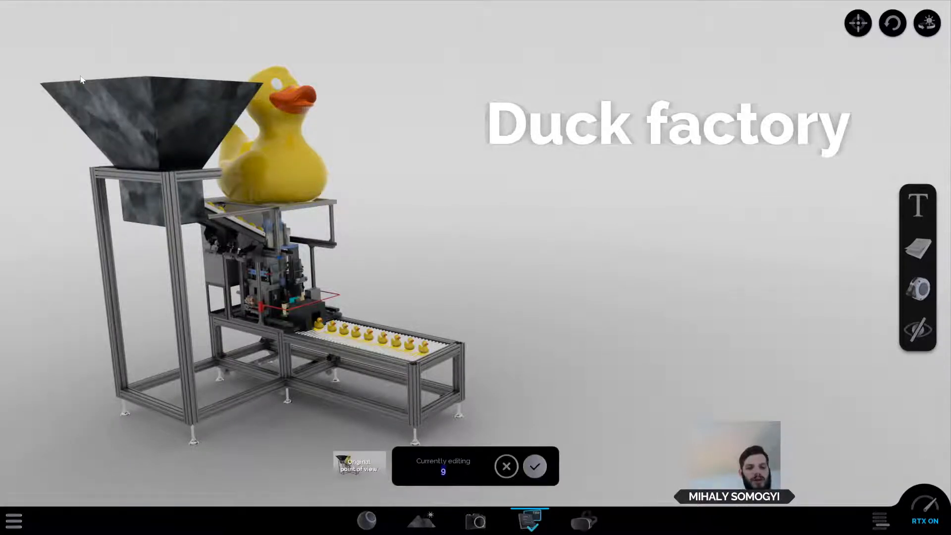
text(Start)
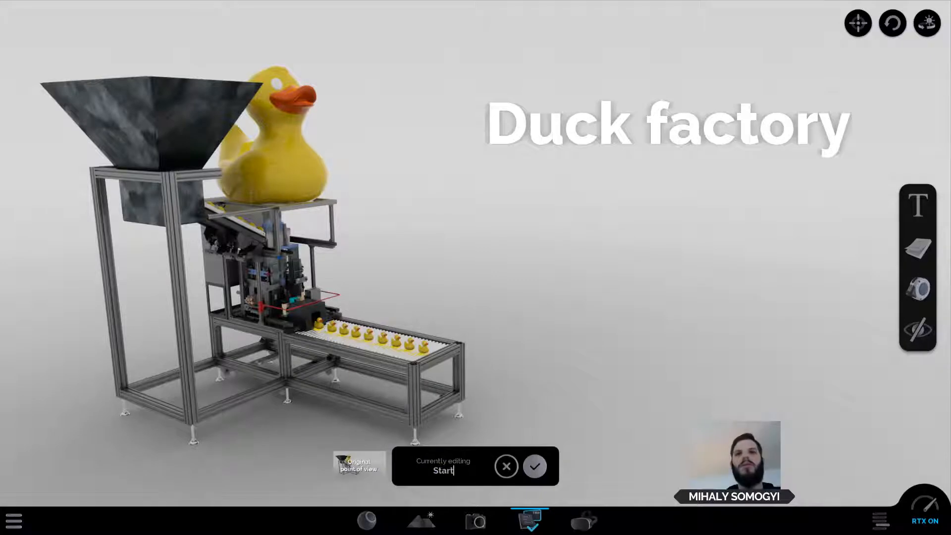
click(535, 466)
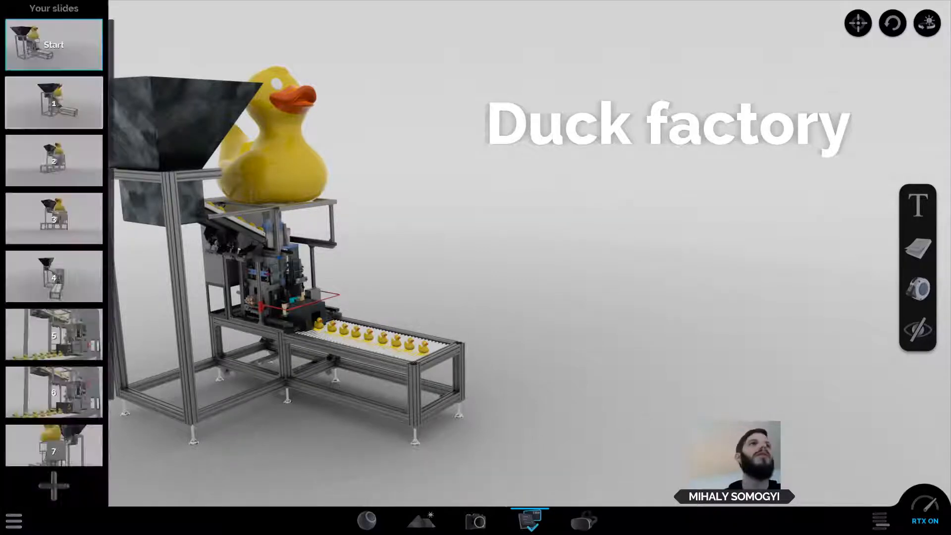
right_click(69, 46)
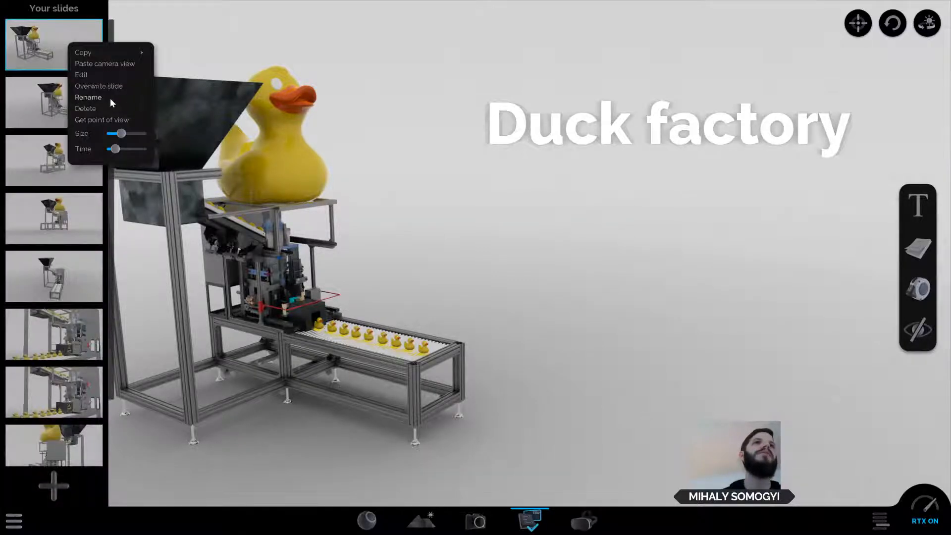
click(367, 44)
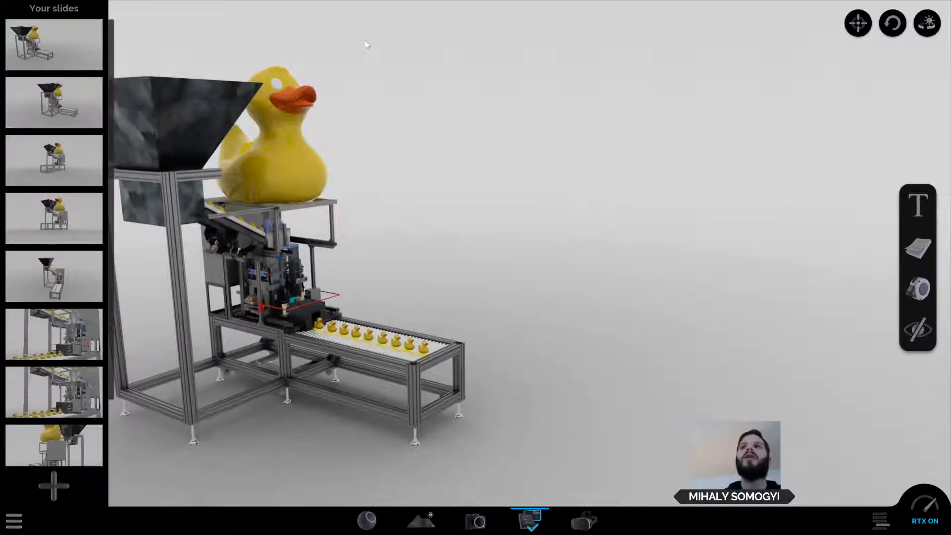
Recall slide 1 and return to the Start slide, checking how its title behaves as the viewpoint changes.
click(79, 105)
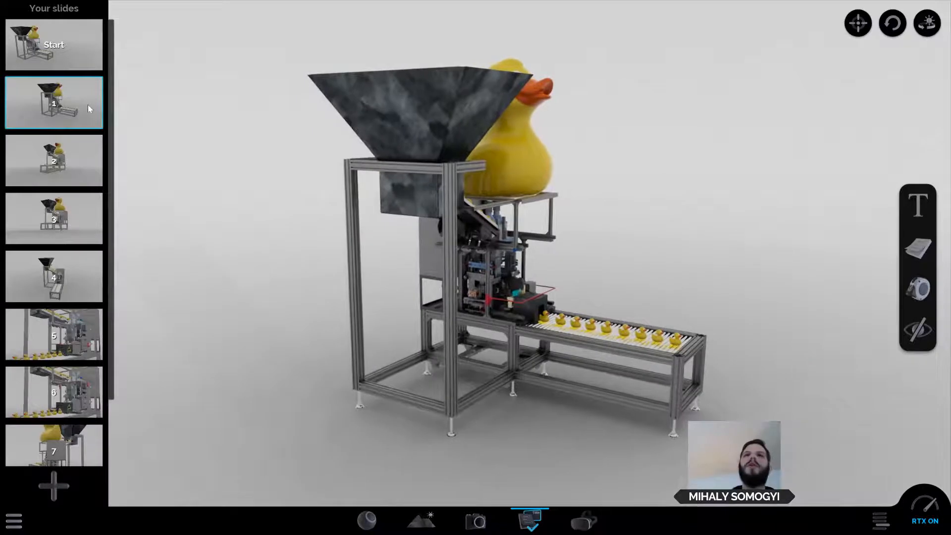
click(59, 33)
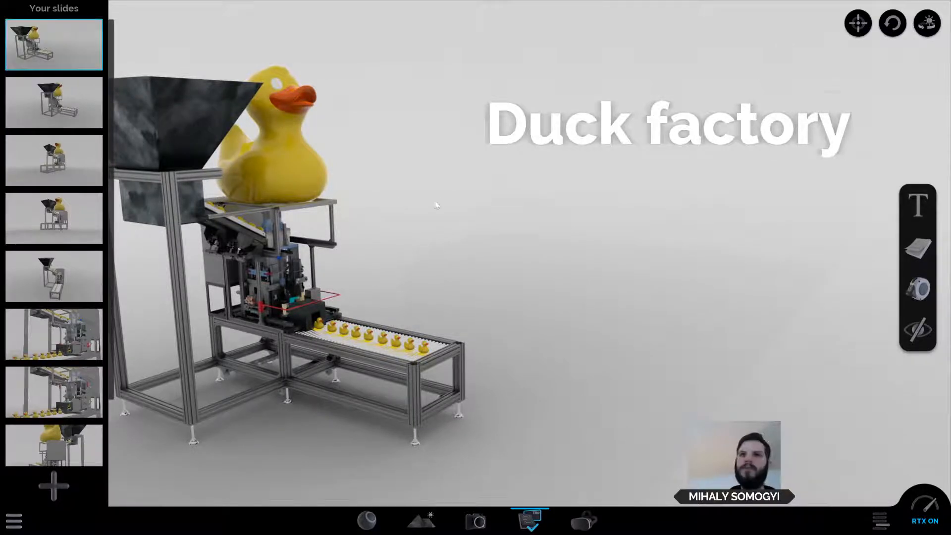
middle_drag(435, 206, 577, 174)
scroll(577, 174, up, 3)
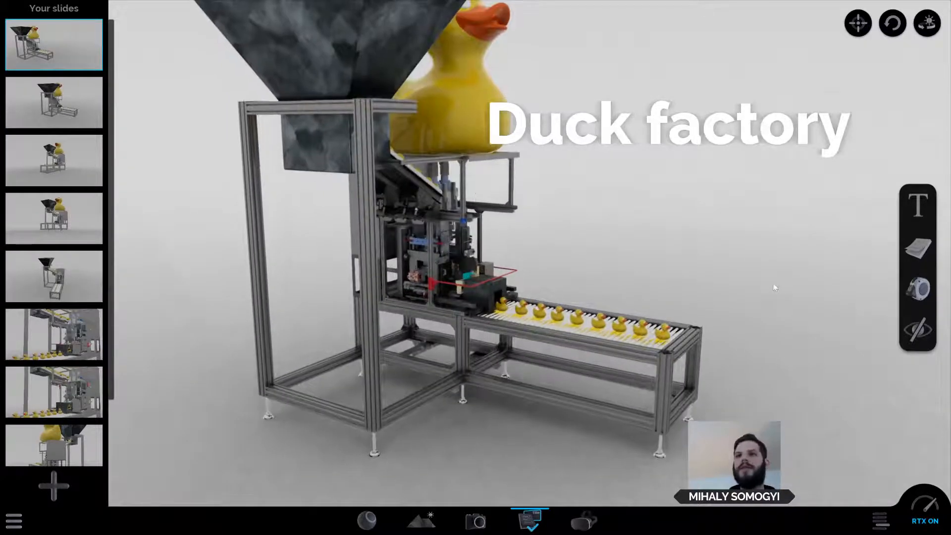
middle_drag(775, 286, 612, 214)
scroll(75, 228, down, 2)
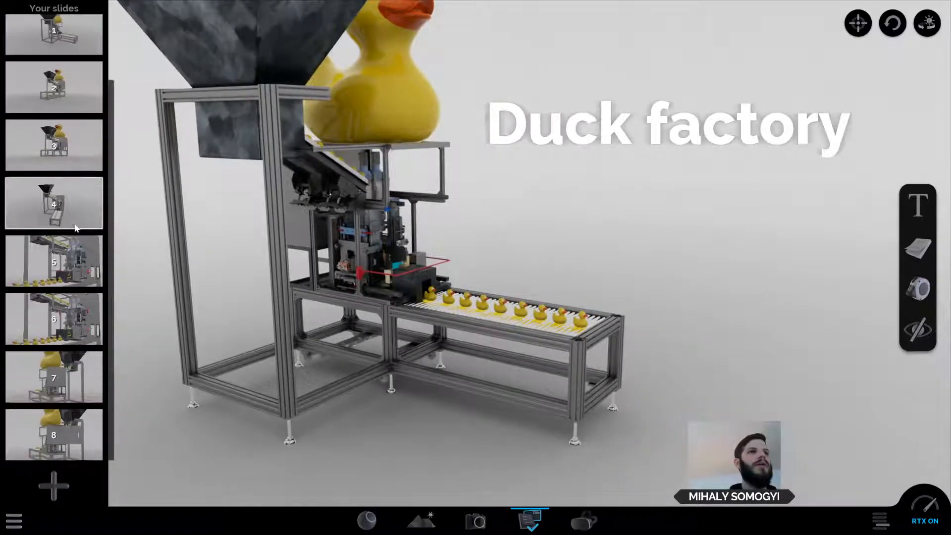
Recall slide 5 and reframe its view farther out to show the full conveyor with free space beside it.
click(77, 239)
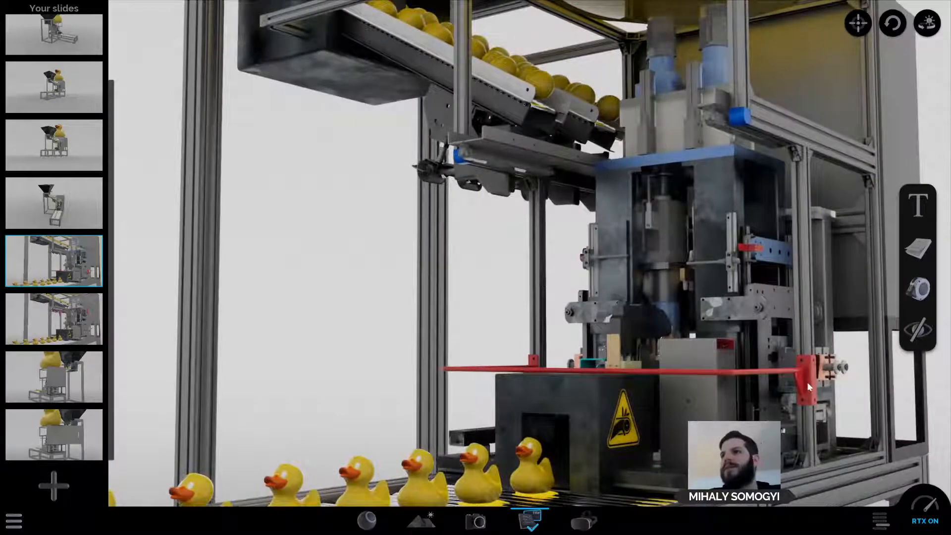
scroll(398, 255, down, 4)
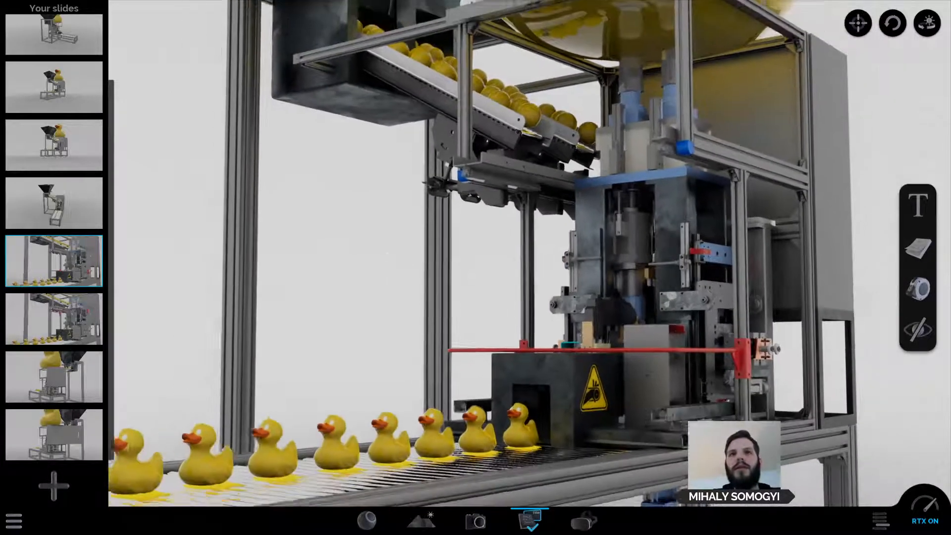
scroll(392, 245, down, 5)
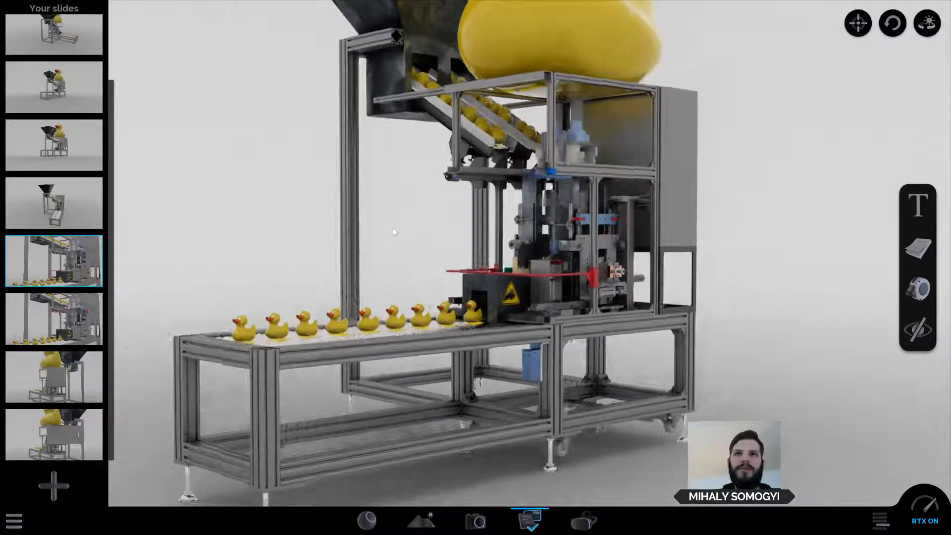
scroll(394, 231, up, 3)
middle_drag(361, 223, 500, 201)
Attach a note reading "Conveyor part is too short, need to increase it." to the conveyor's end and save slide 5.
click(923, 251)
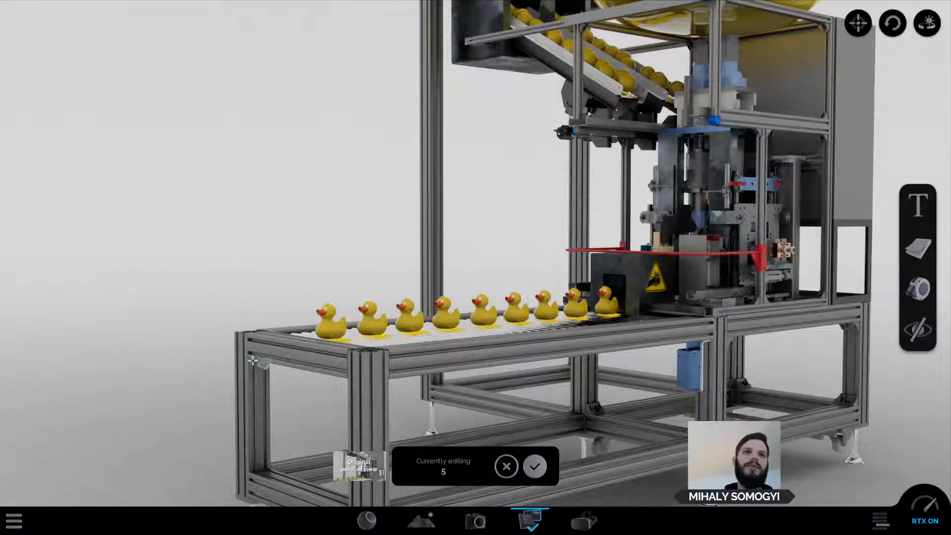
click(310, 342)
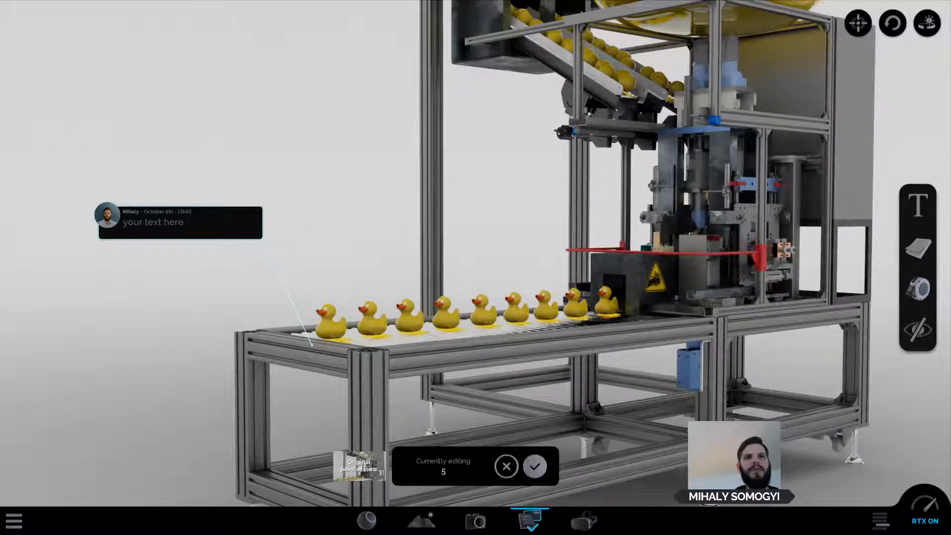
text(Co)
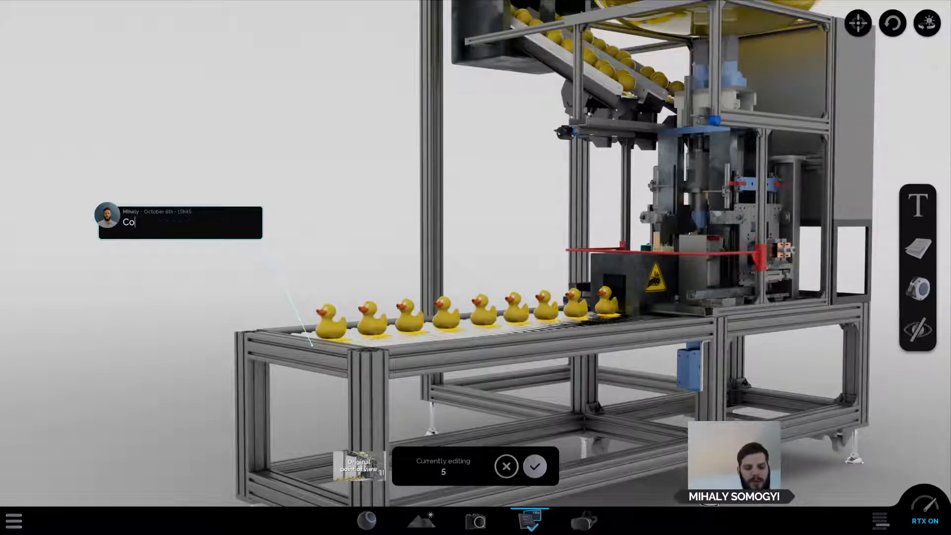
text(nveyor)
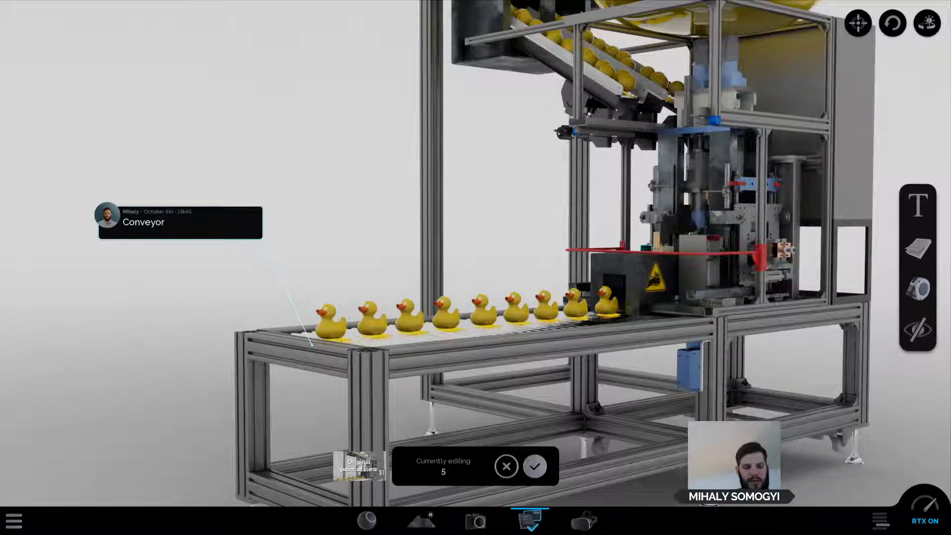
text( part is t)
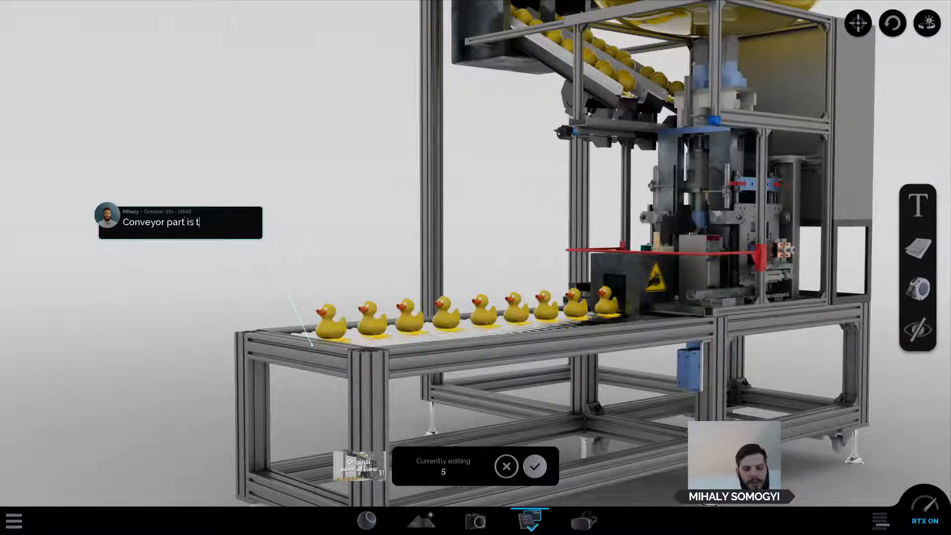
text(oo short)
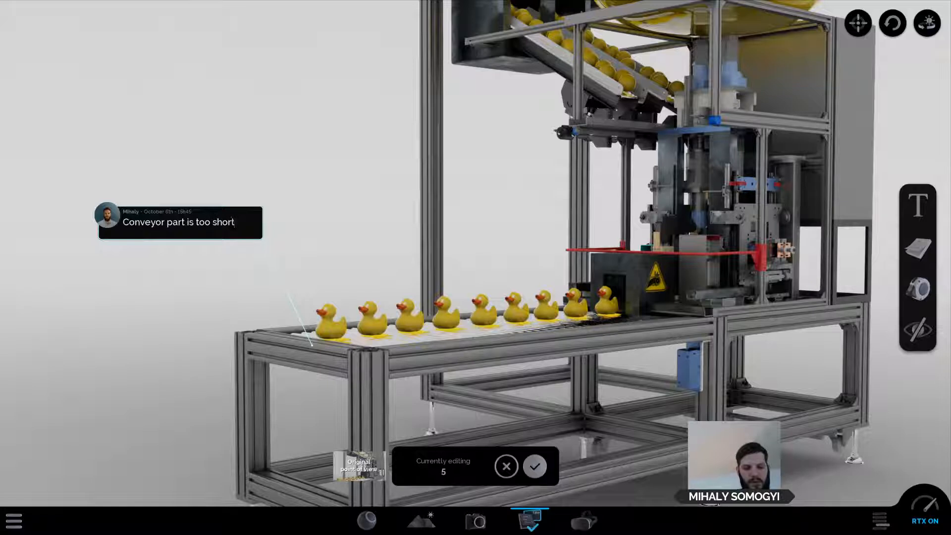
text(, need to in)
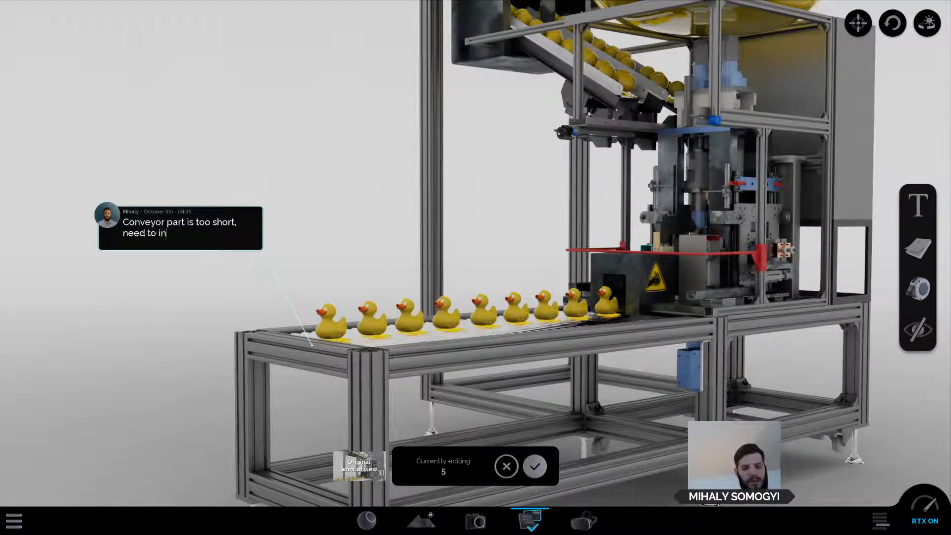
text(crease it,)
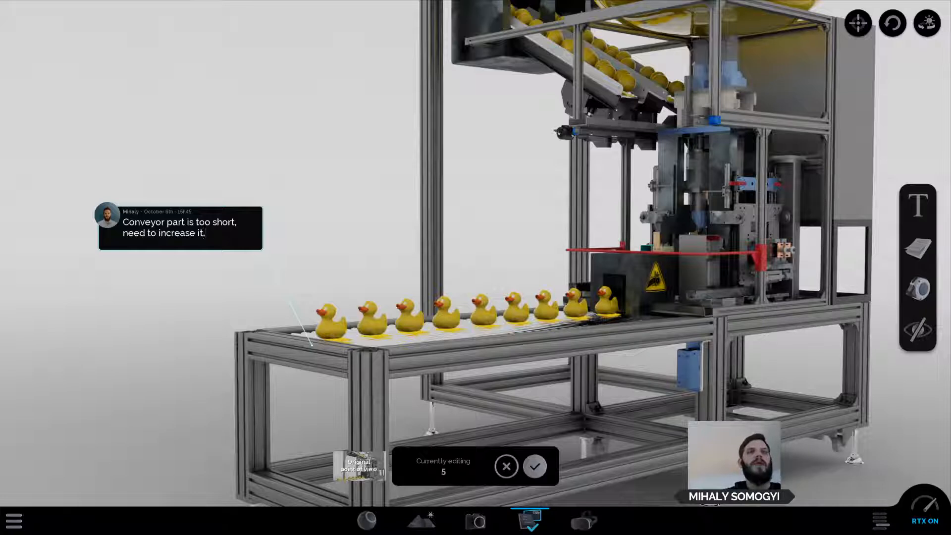
key(Return)
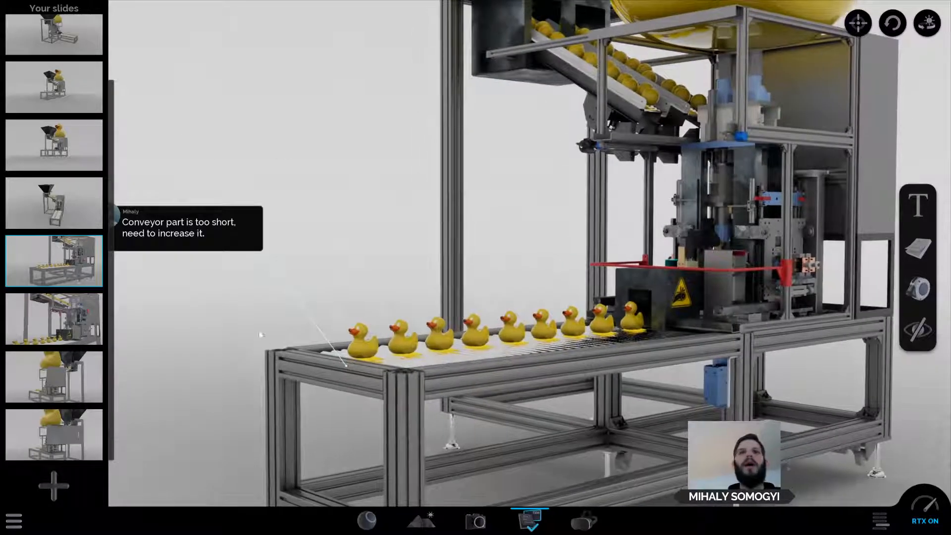
Reposition slide 5's note clear of the slide list and nearer the conveyor, save the slide and recall slide 4 to check the transition.
click(79, 224)
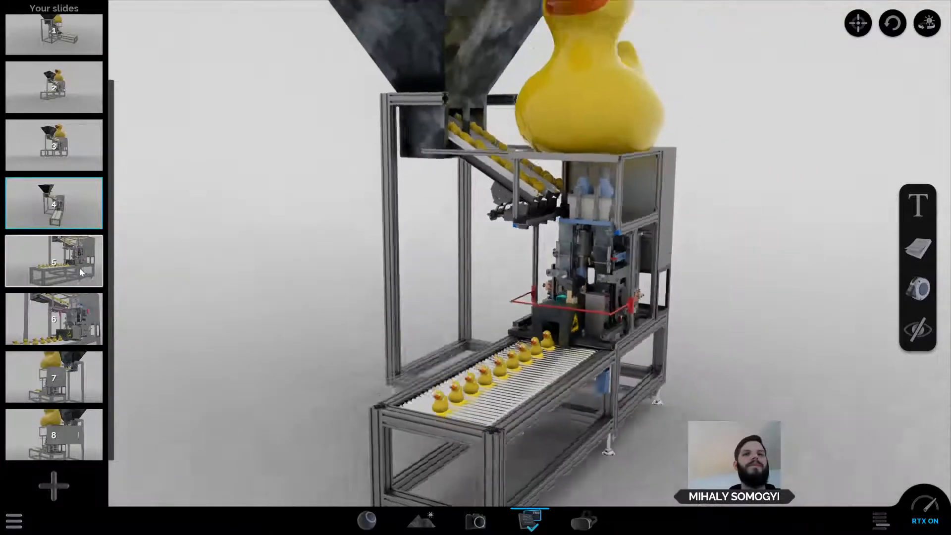
click(77, 268)
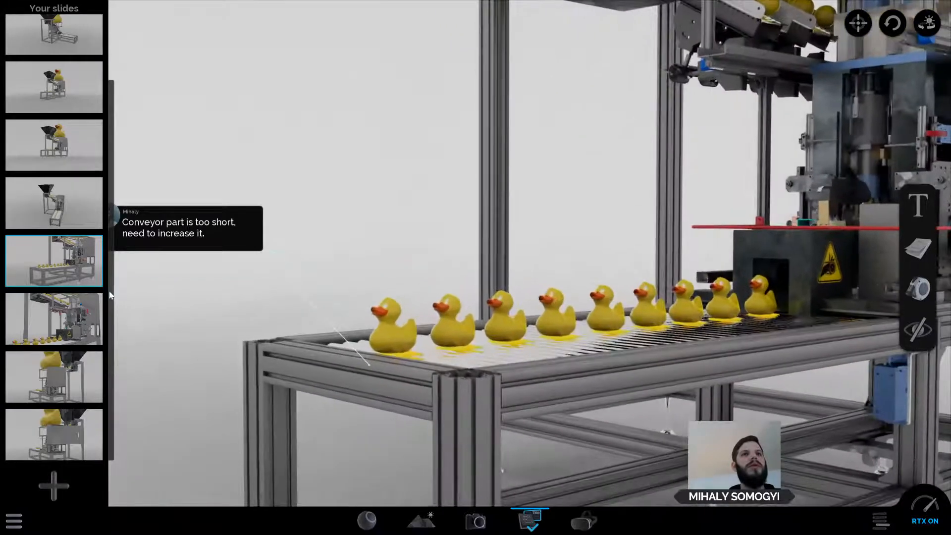
mouse_move(231, 214)
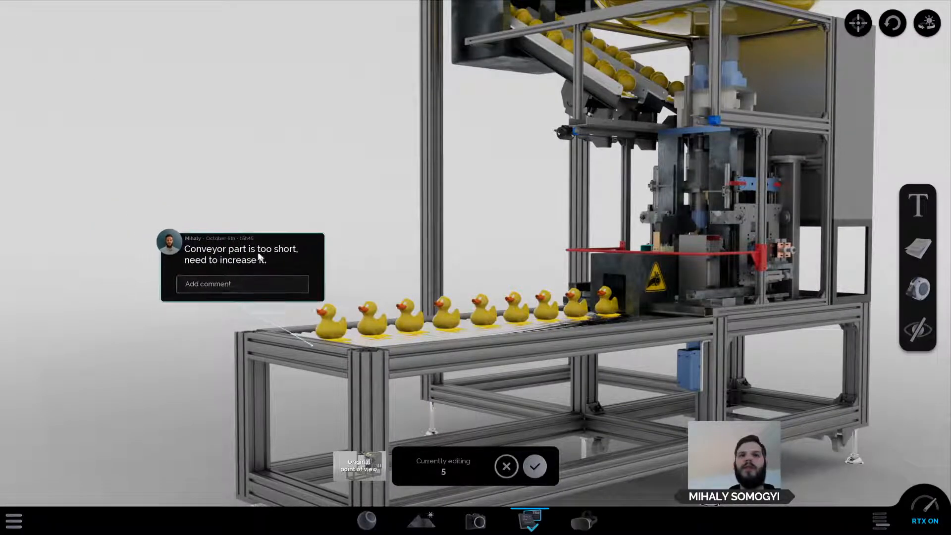
click(535, 467)
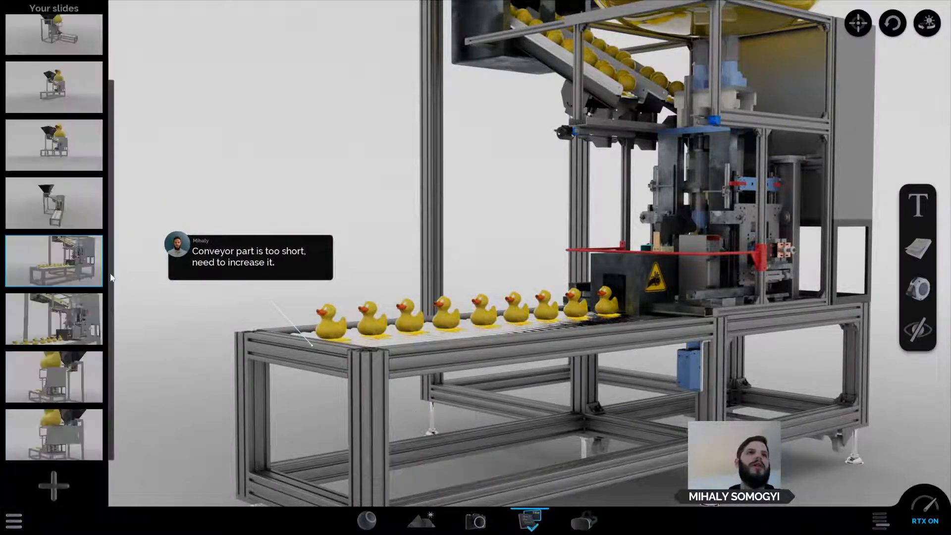
click(68, 205)
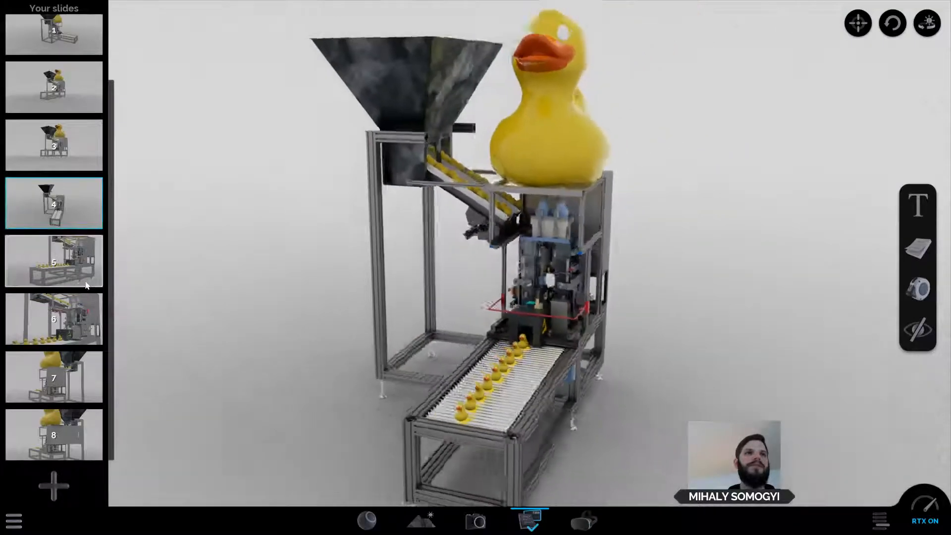
Recall slide 5, open it for editing and measure the conveyor's long upper edge from the machine end to its outer corner.
click(93, 272)
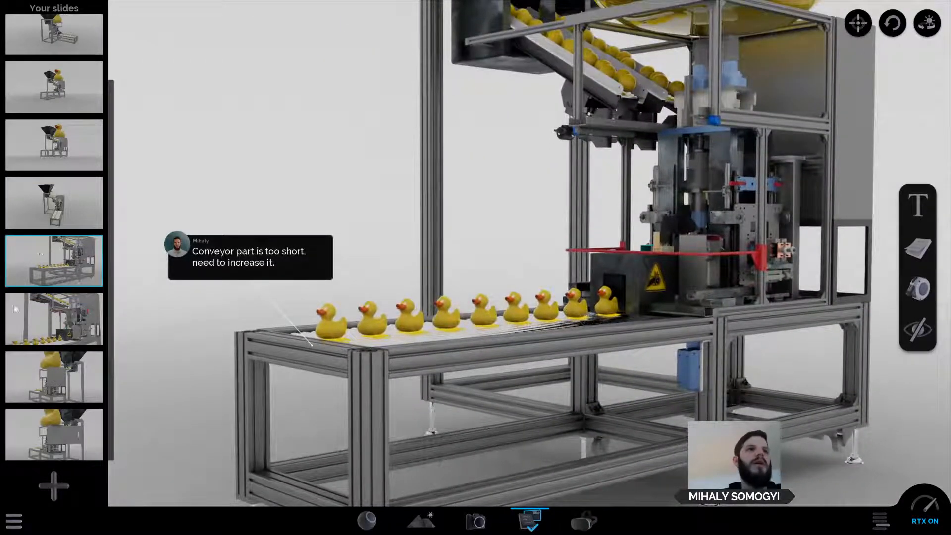
right_click(85, 262)
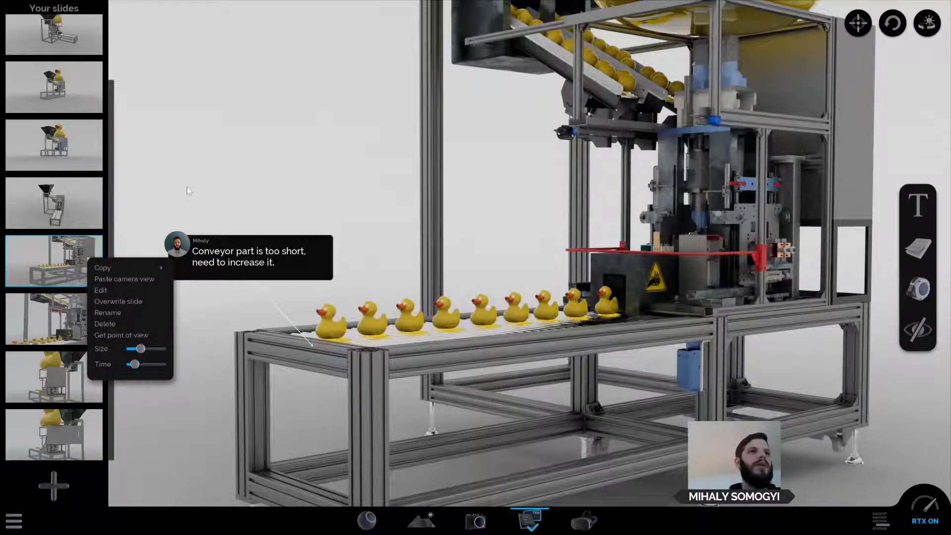
click(53, 262)
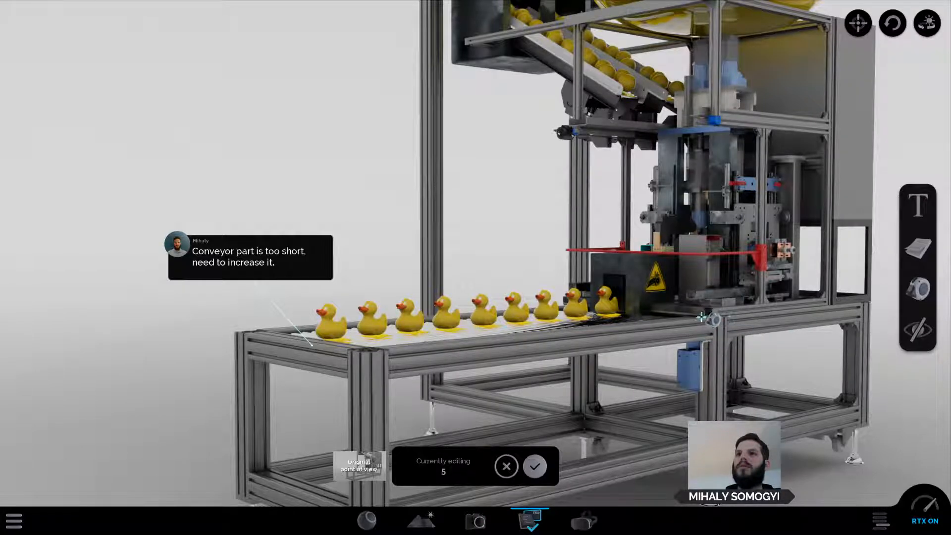
click(703, 318)
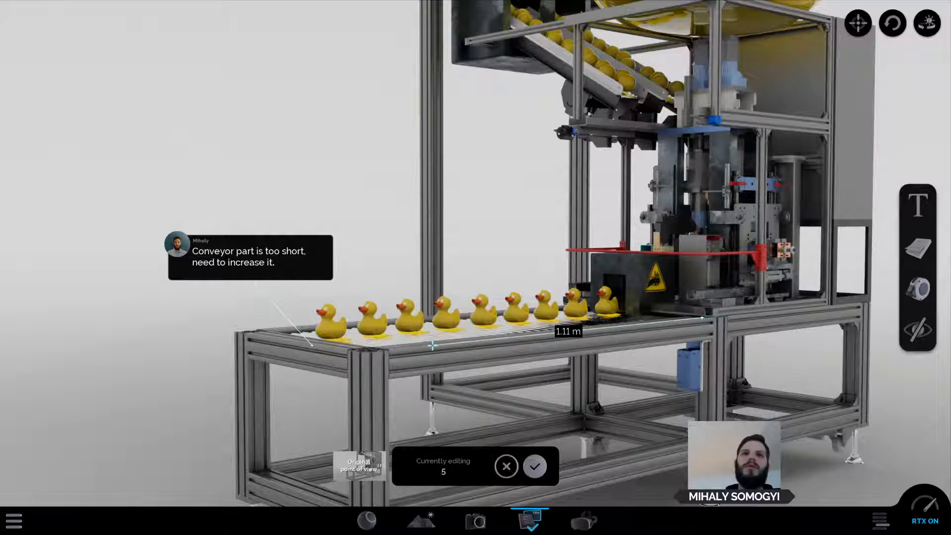
click(365, 351)
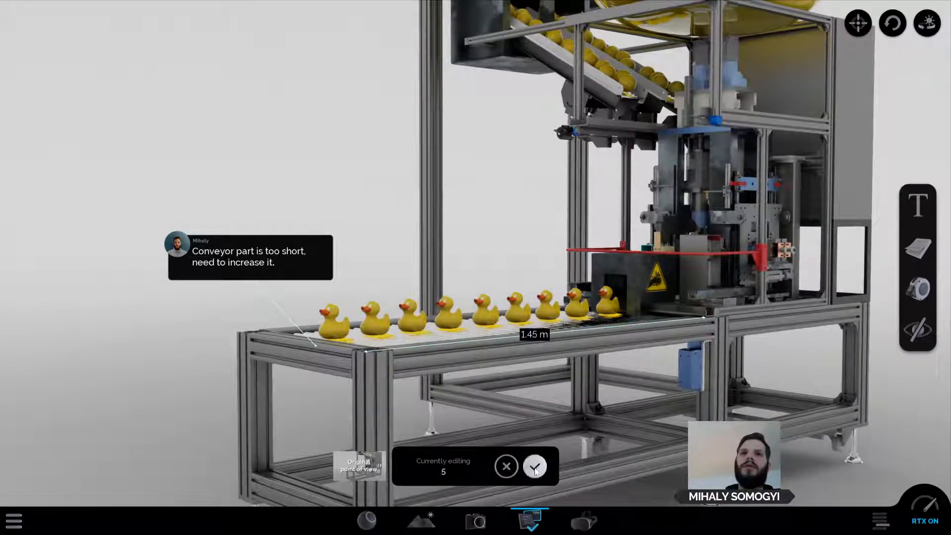
Reply to the conveyor note with the comment "This is according to the documents, 1.45 m".
click(308, 266)
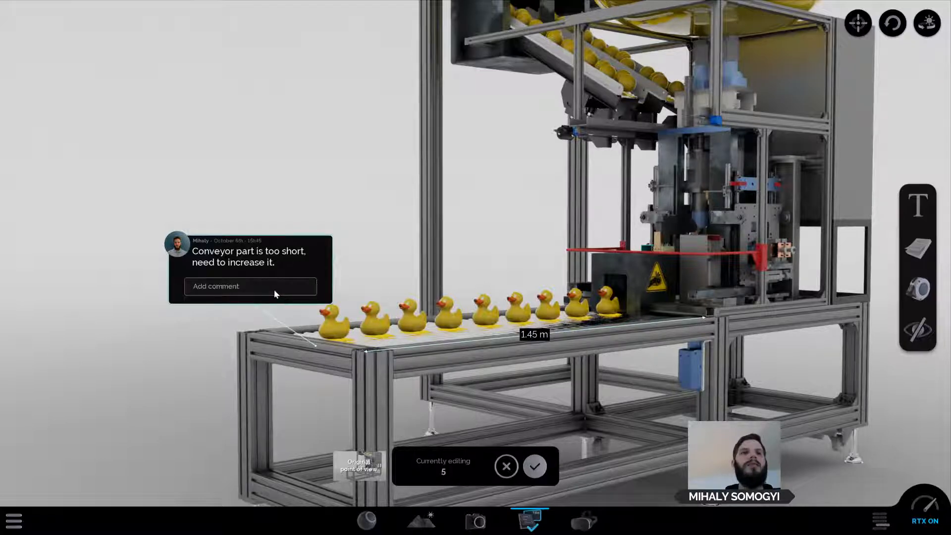
click(276, 292)
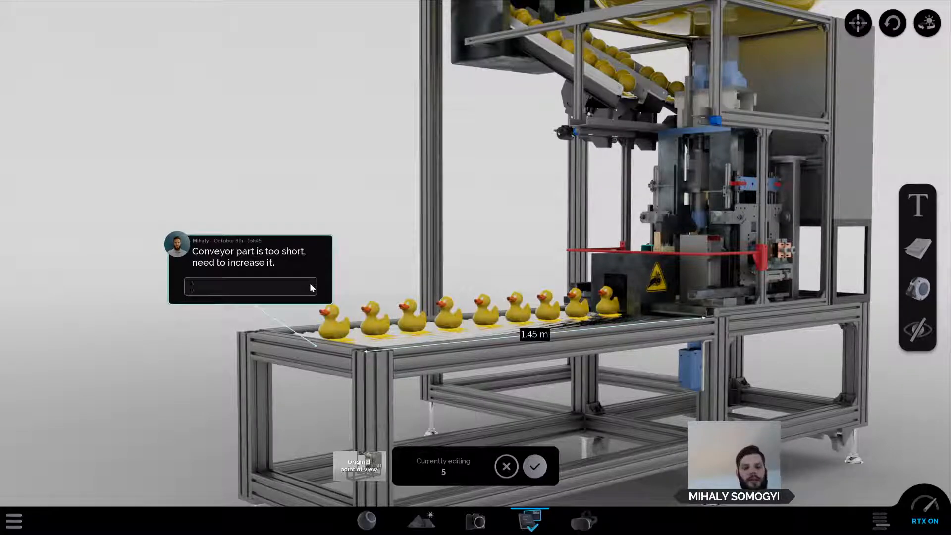
text(h)
key(BackSpace)
text(Th)
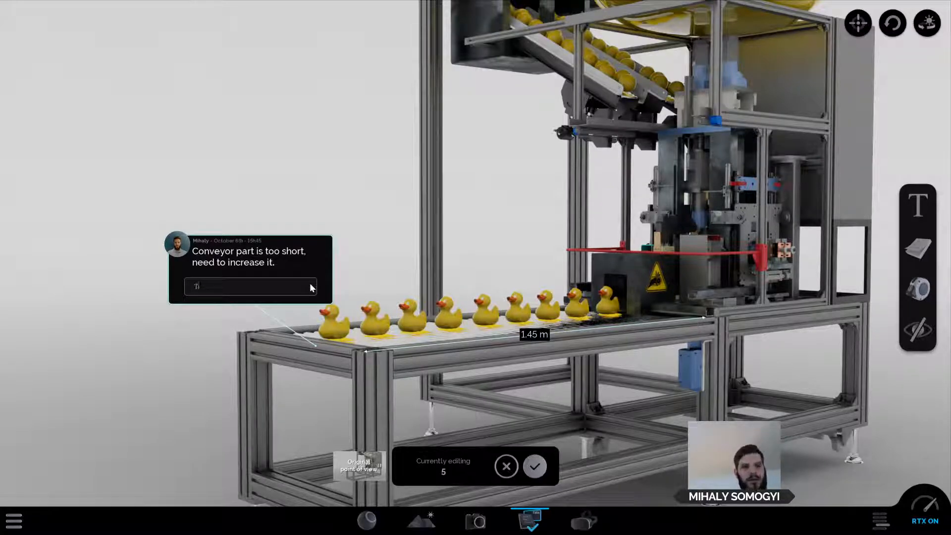
text(is is )
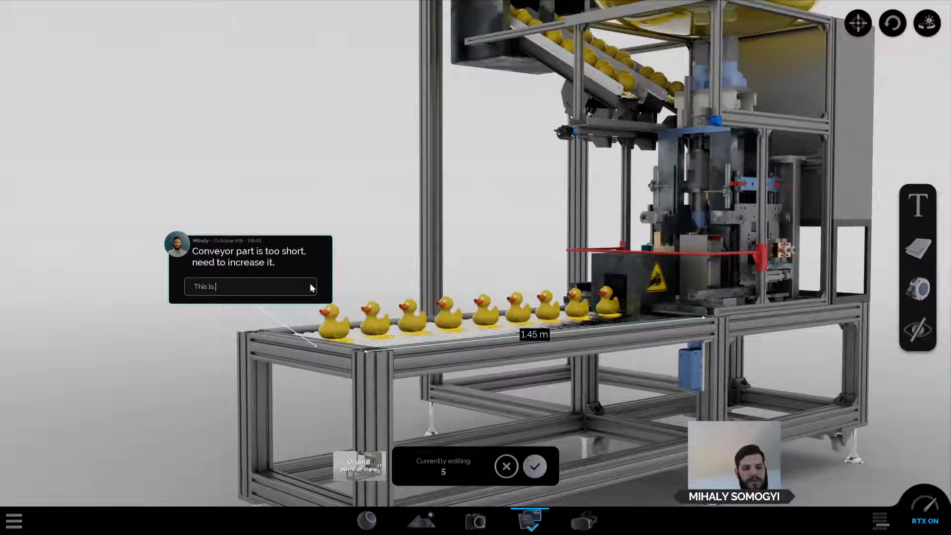
text(according to )
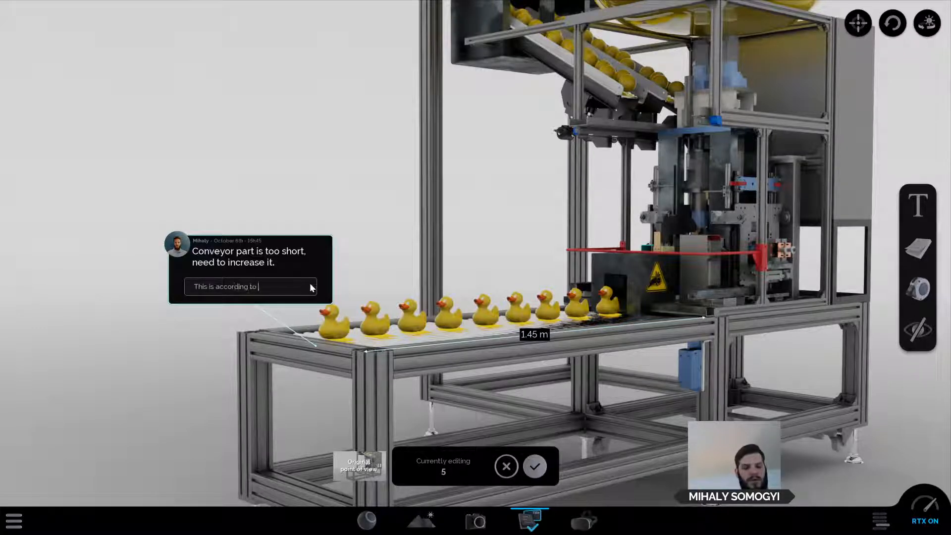
text(the documents)
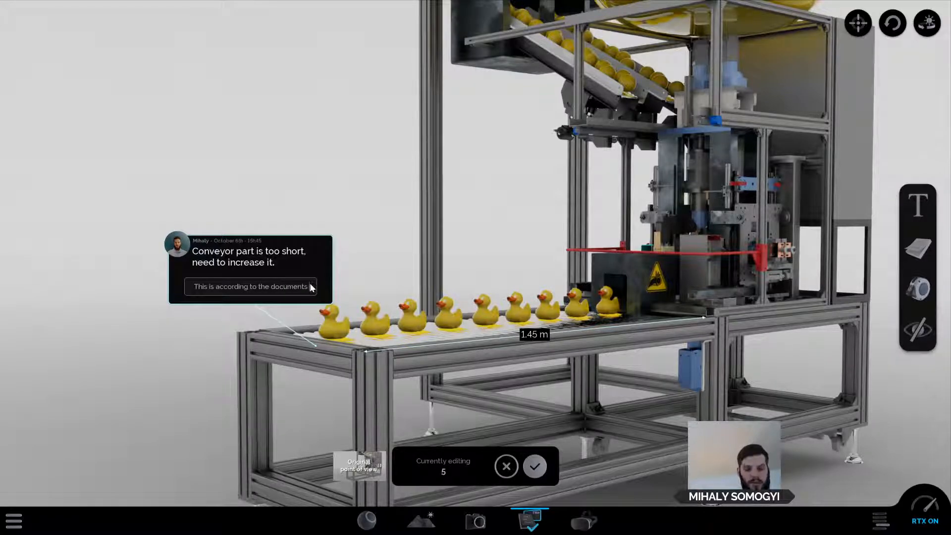
text(. 1.45)
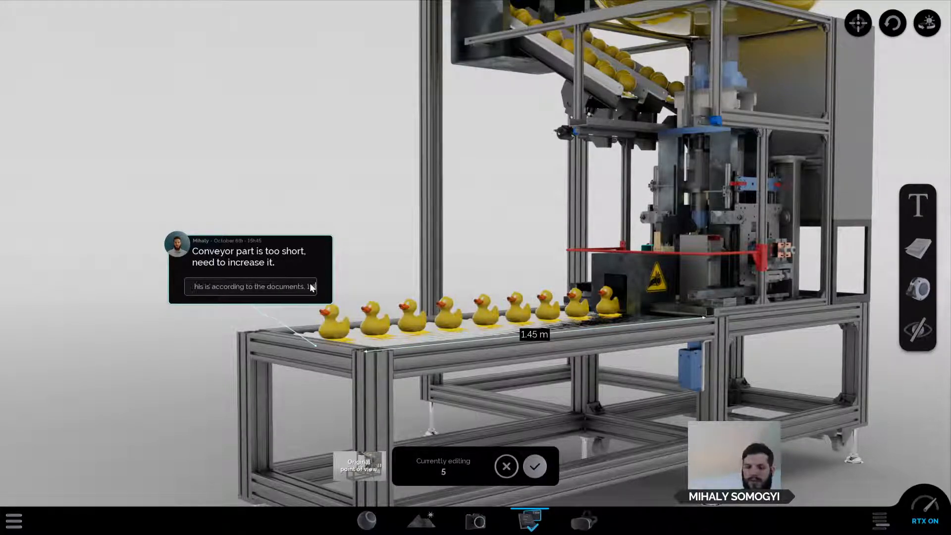
text( m)
key(Return)
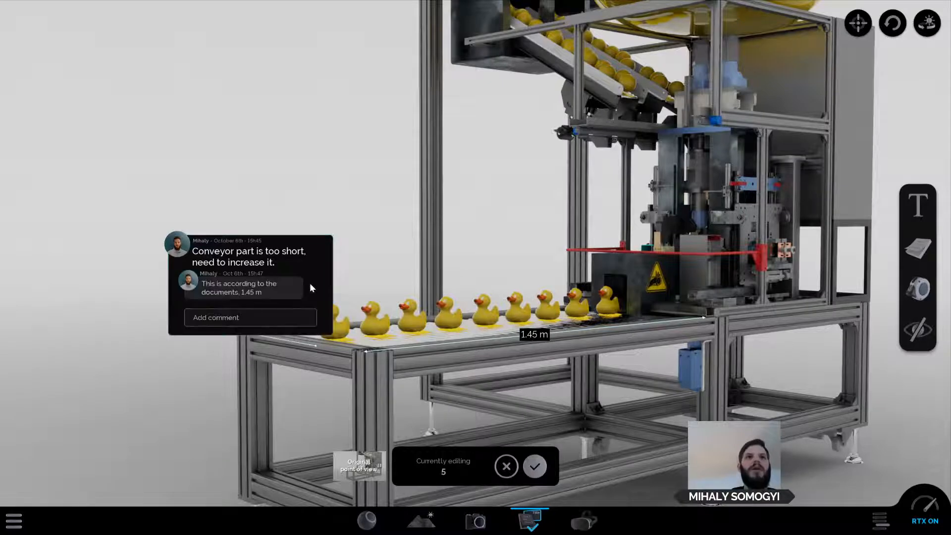
Save slide 5 and check how its note and dimension follow the conveyor as the viewpoint changes.
click(535, 467)
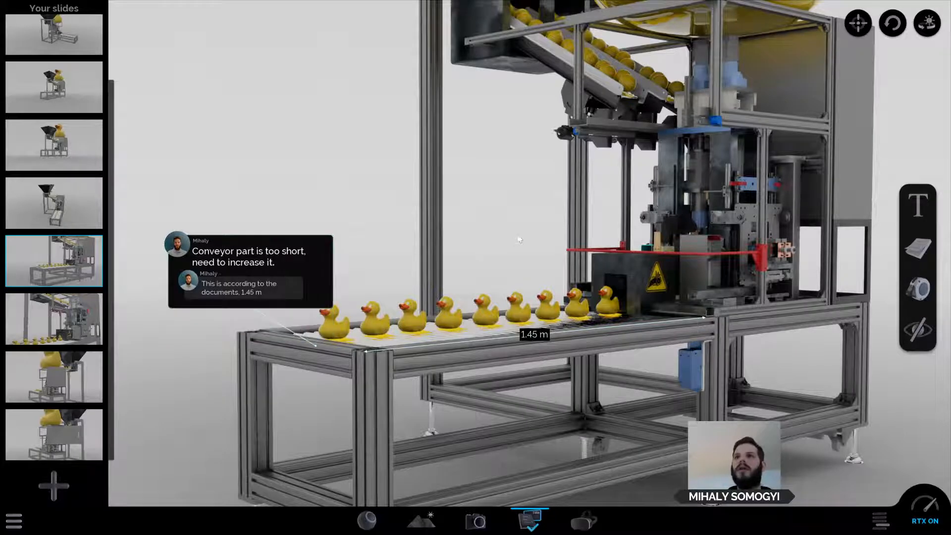
scroll(518, 239, down, 3)
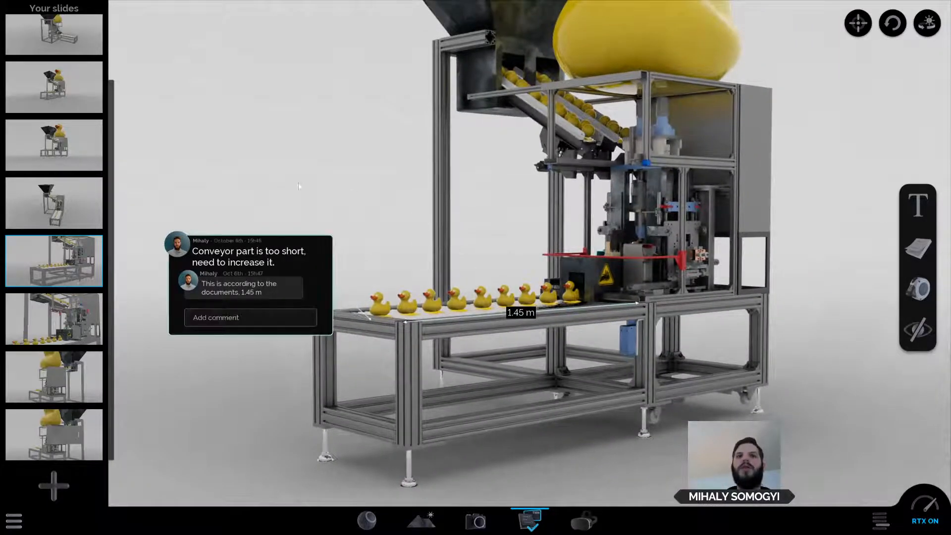
scroll(346, 189, up, 1)
middle_drag(346, 189, 346, 236)
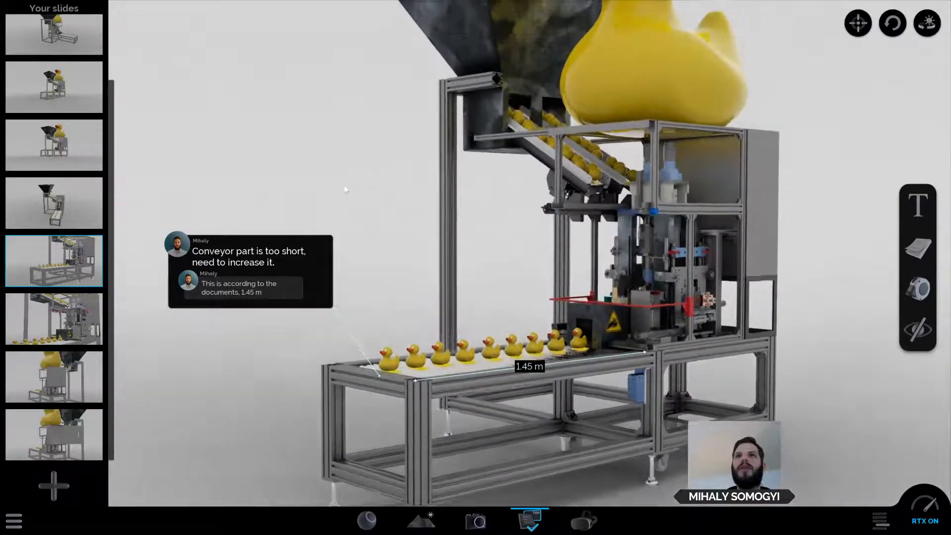
scroll(345, 187, down, 1)
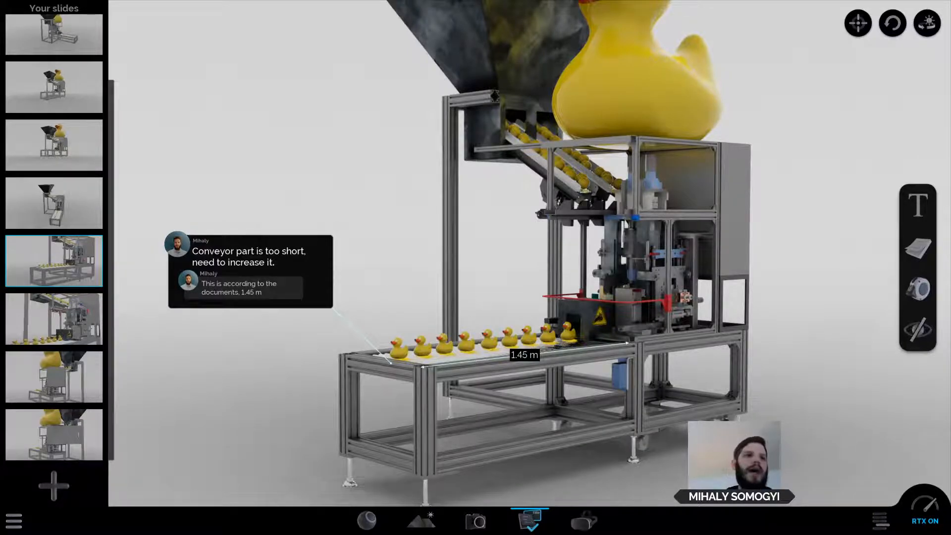
Recall slide 8 and start a new slide from it, reframed to show the press unit, open cabinet and conveyor.
click(70, 435)
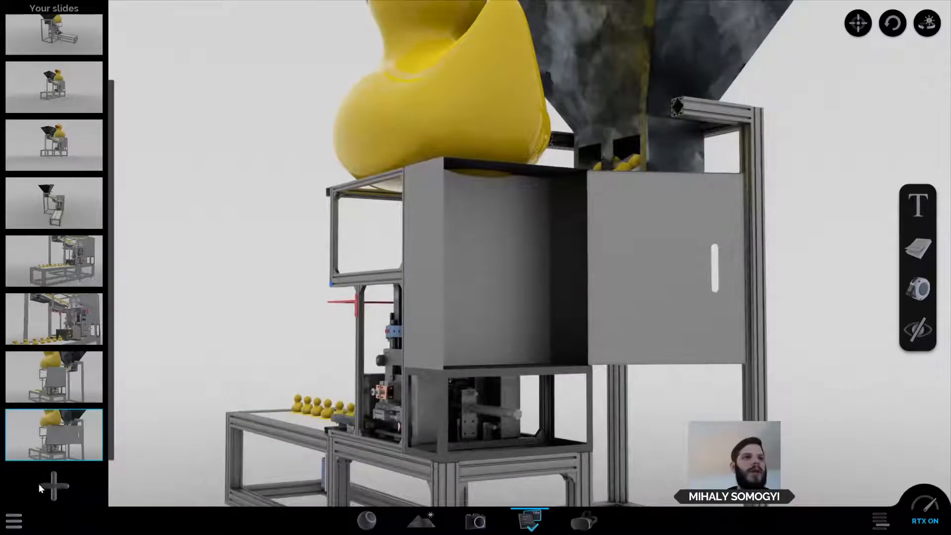
click(52, 485)
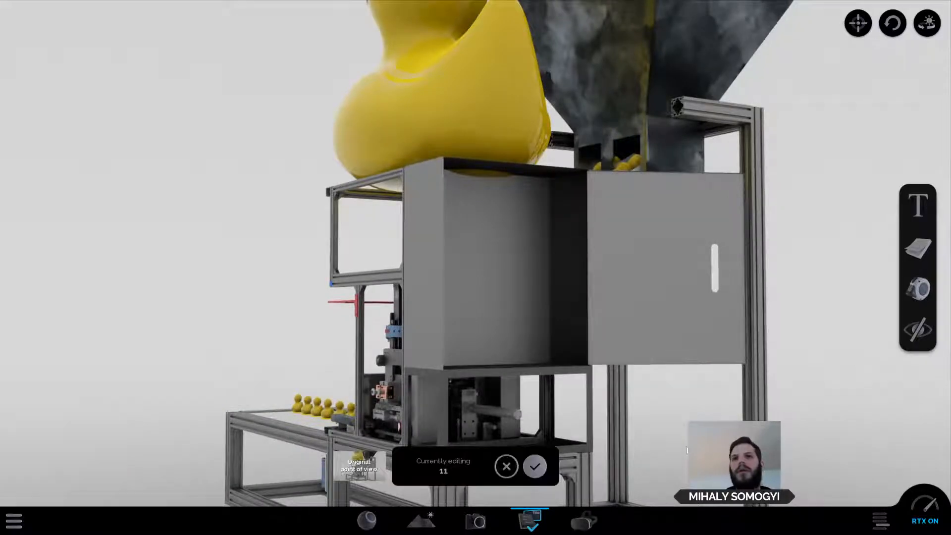
scroll(647, 458, down, 3)
drag(648, 459, 790, 457)
scroll(668, 445, down, 5)
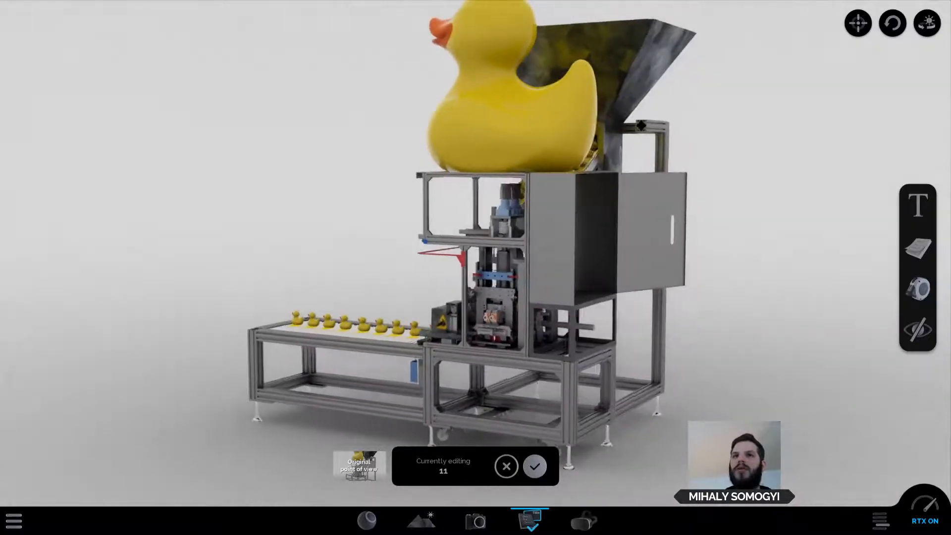
scroll(790, 456, up, 3)
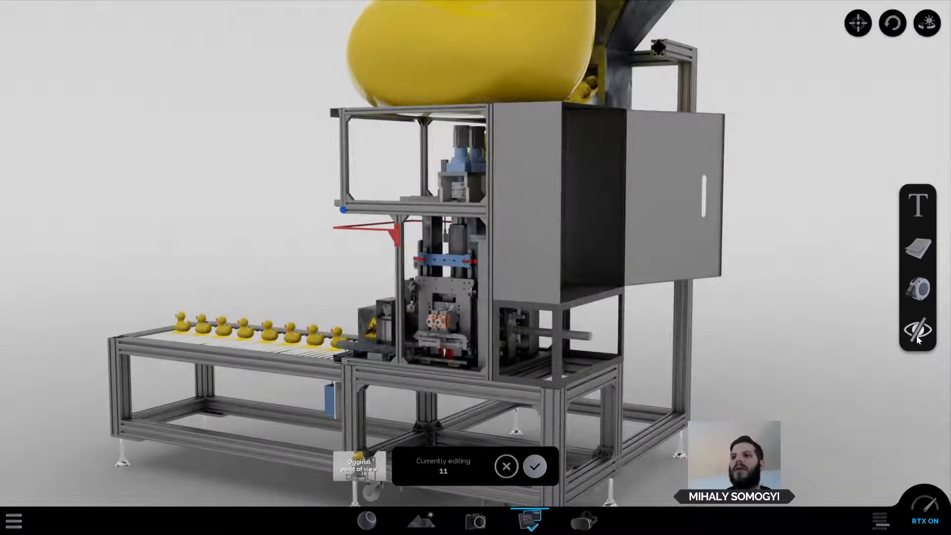
Hide the press unit's front plate with its orange clamps, the cabinet box and the vertical frame profiles beside it.
click(918, 331)
click(460, 307)
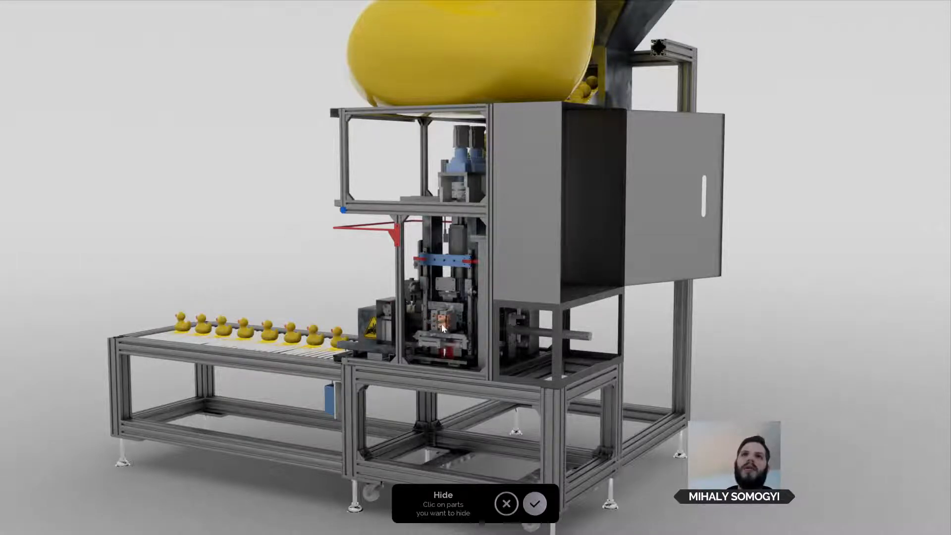
drag(444, 325, 459, 308)
click(459, 300)
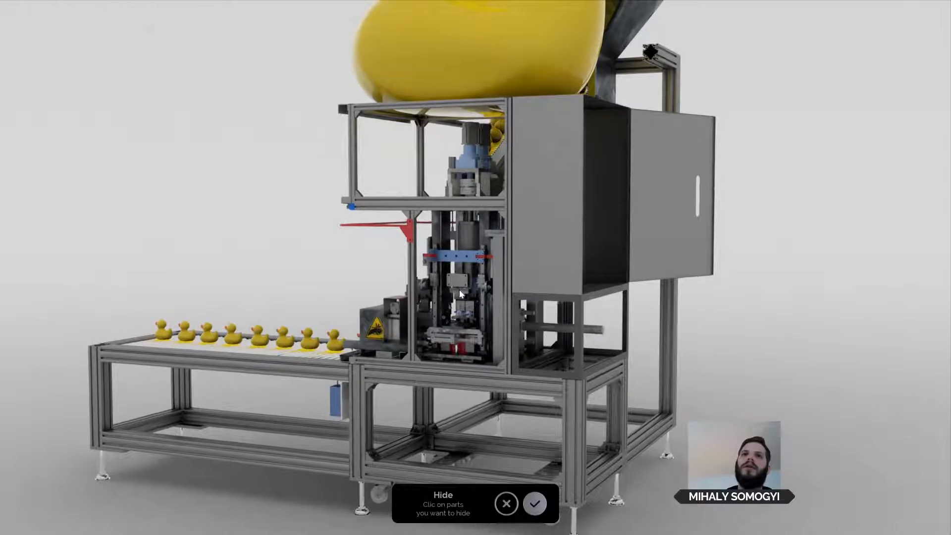
click(538, 281)
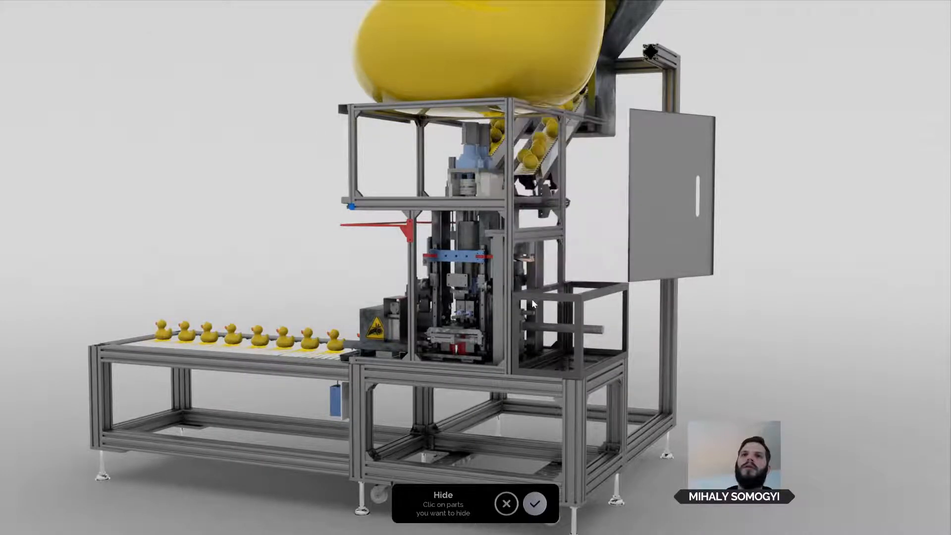
click(511, 319)
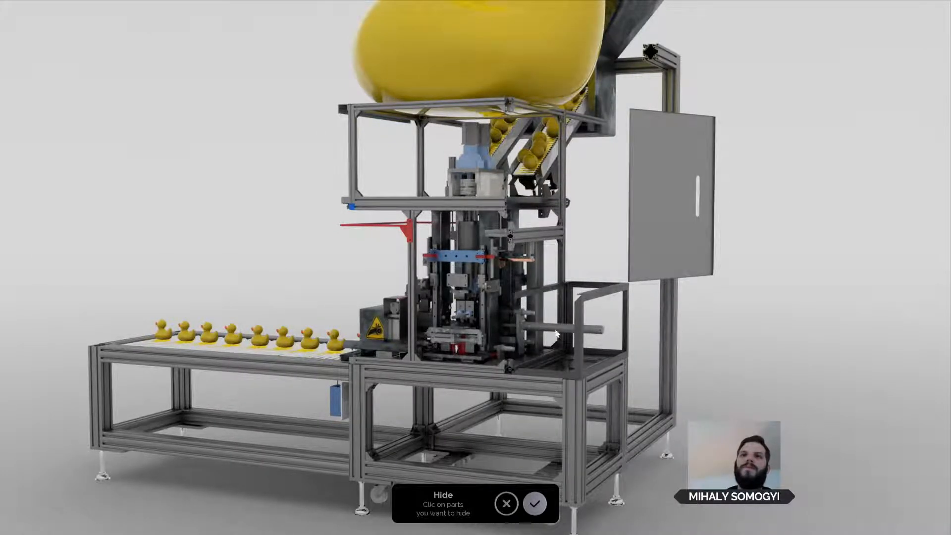
click(578, 344)
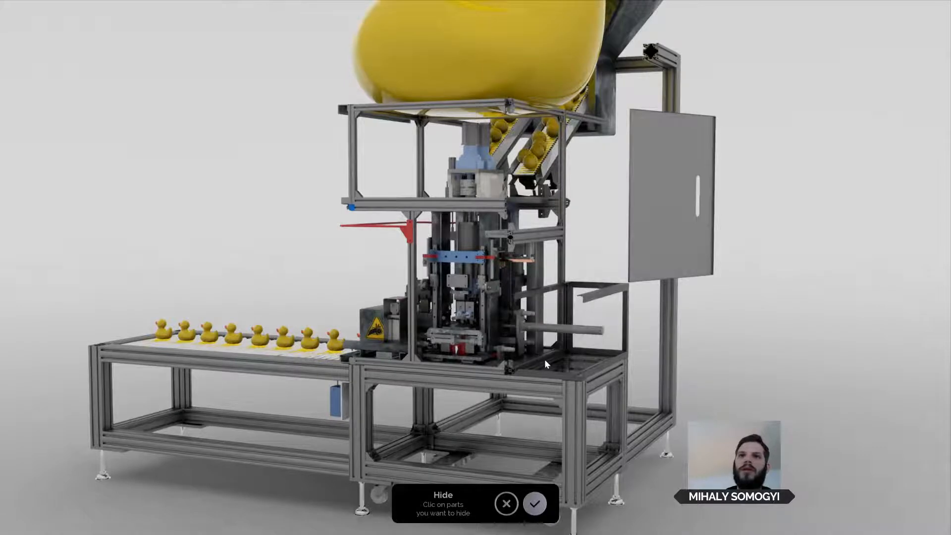
Hide the vertical guide rail and its column at the press unit, apply the hiding and save the slide with a close-up view.
scroll(546, 361, up, 6)
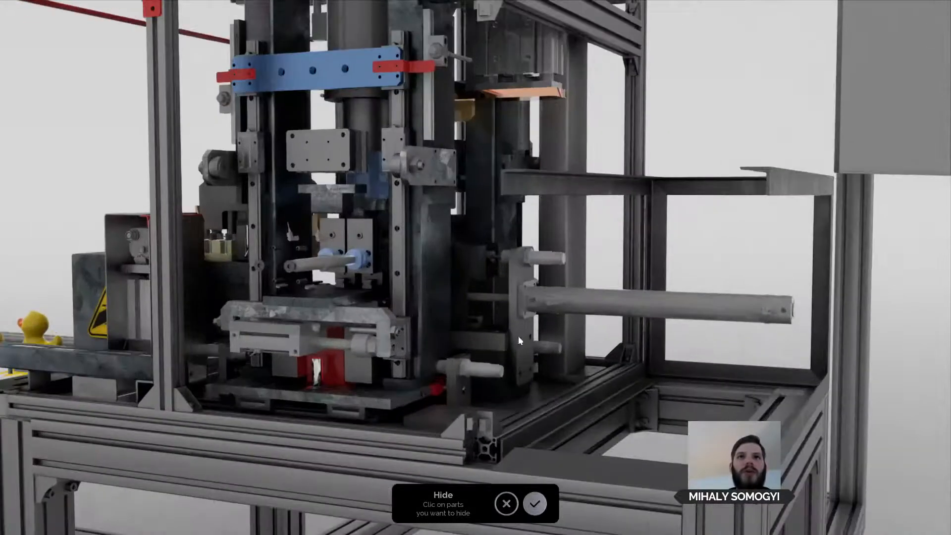
click(427, 289)
click(397, 278)
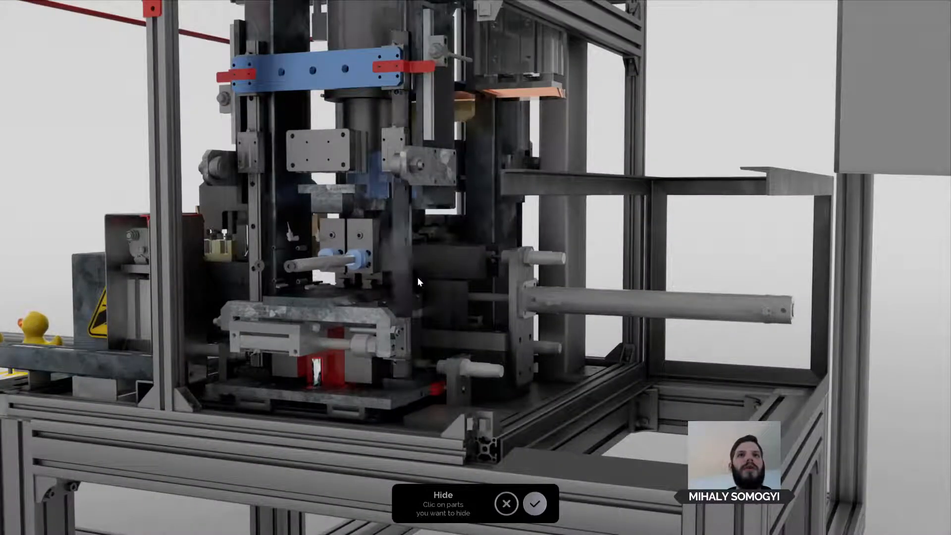
click(399, 282)
scroll(453, 284, up, 3)
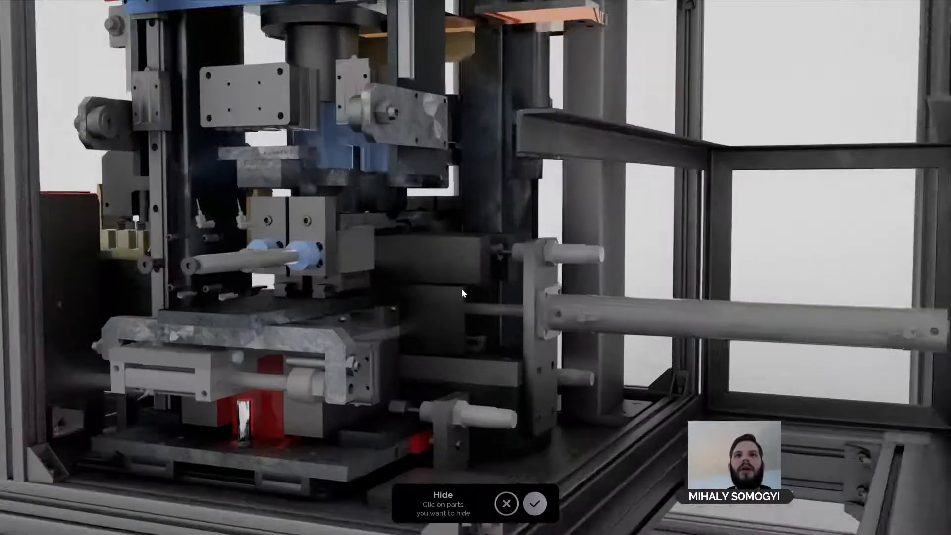
scroll(533, 456, down, 2)
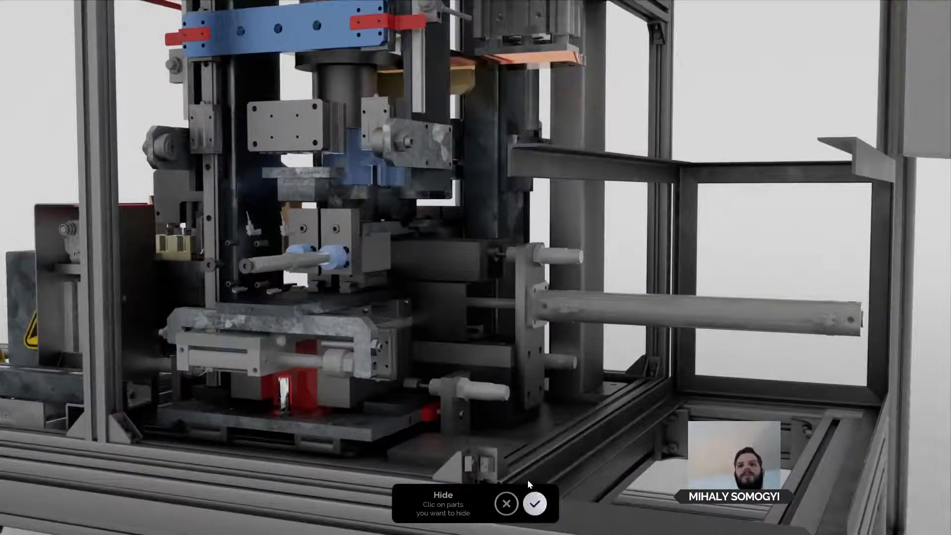
click(535, 504)
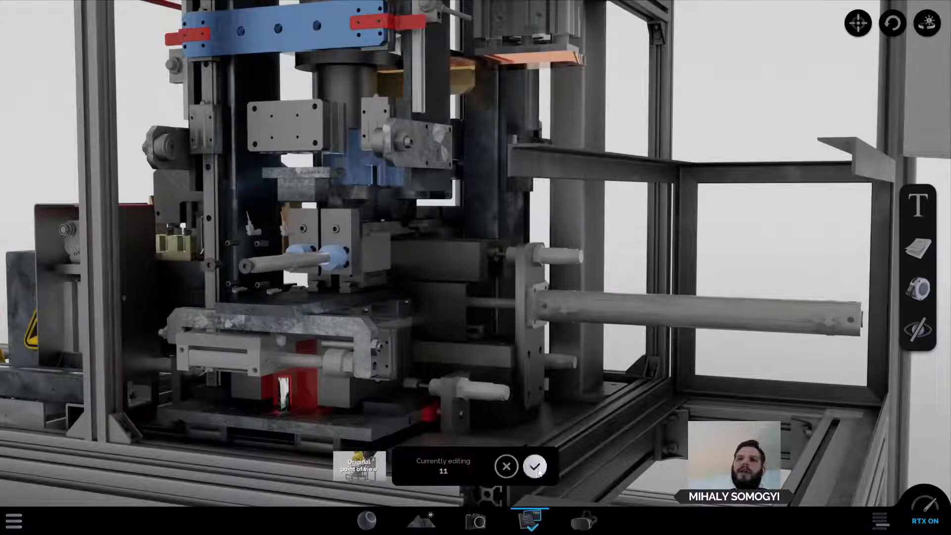
click(534, 466)
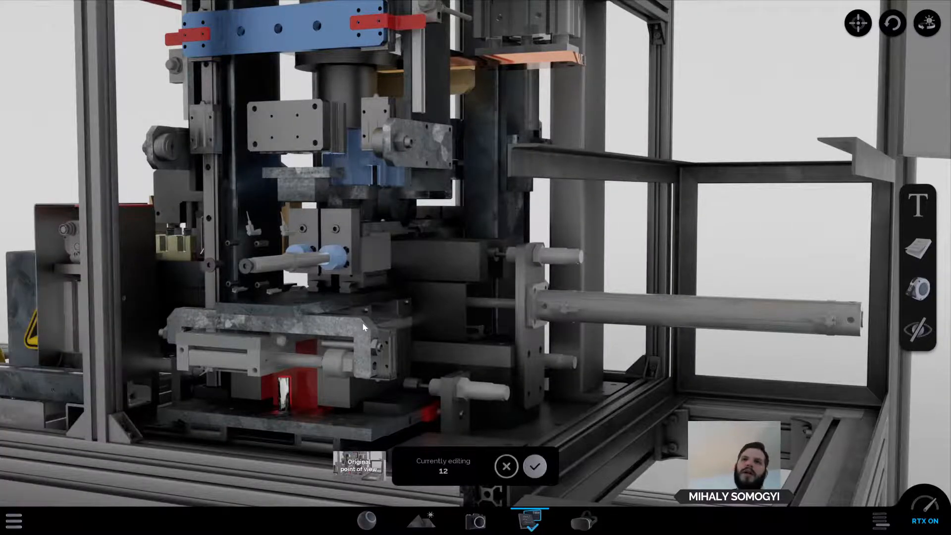
Examine the hidden parts in Unhide mode on the next new slide and leave the mode without restoring any.
scroll(364, 327, down, 5)
click(920, 331)
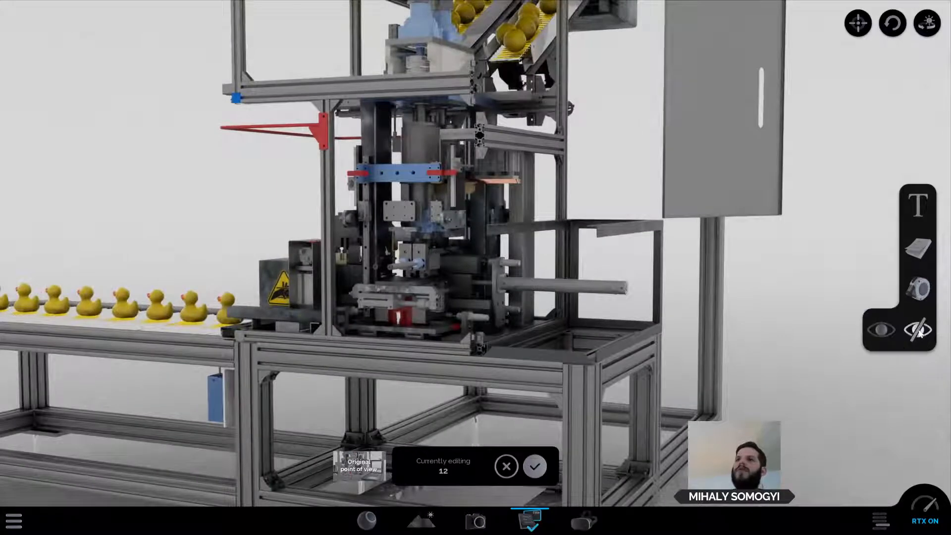
click(882, 331)
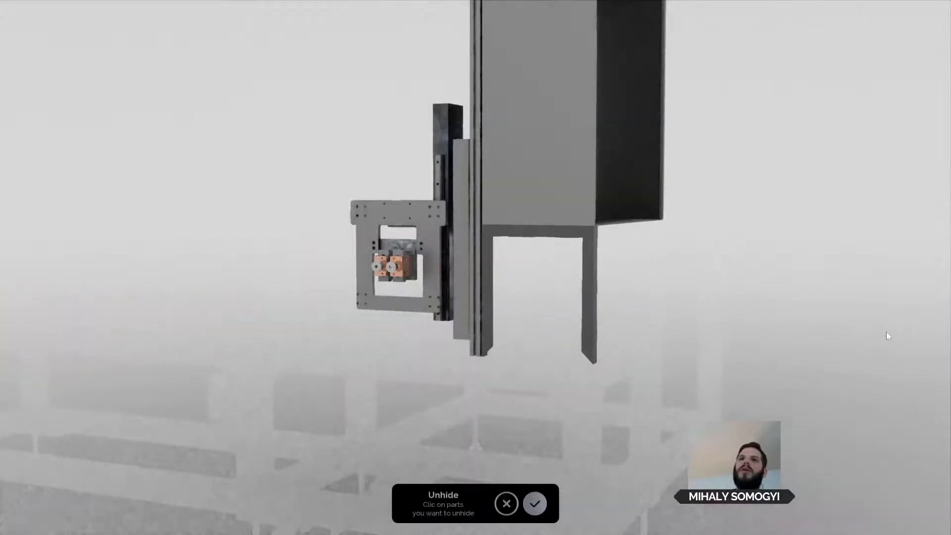
click(507, 505)
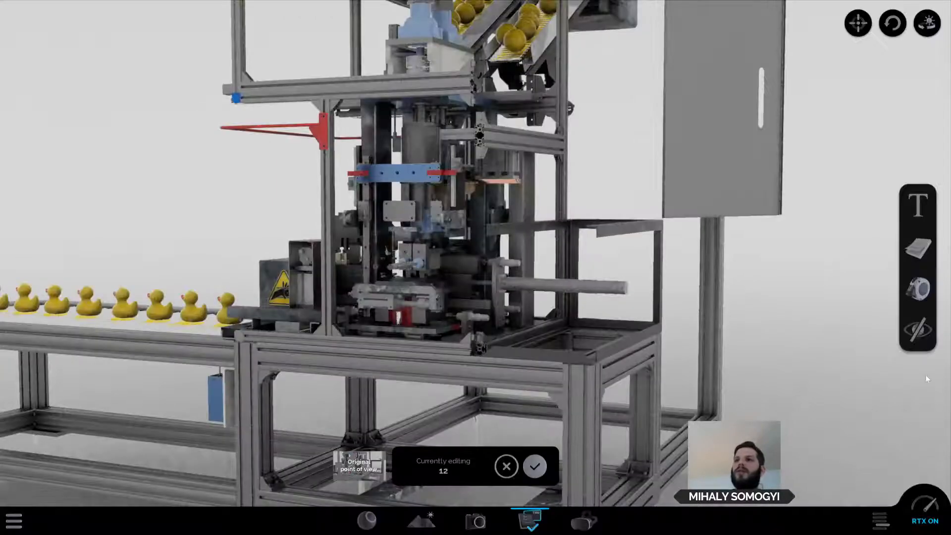
Unhide the cabinet box and the lower frame bracket beneath it on slide 12.
click(920, 331)
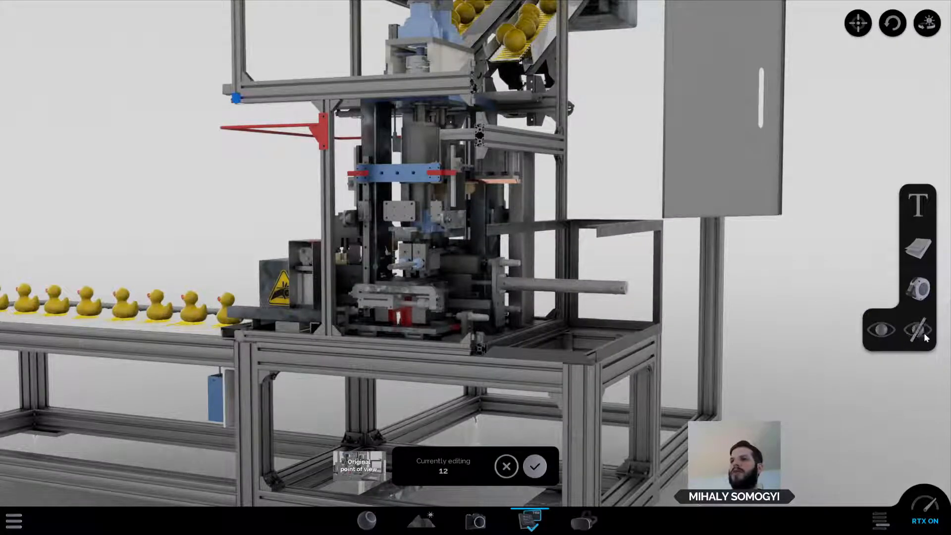
click(882, 330)
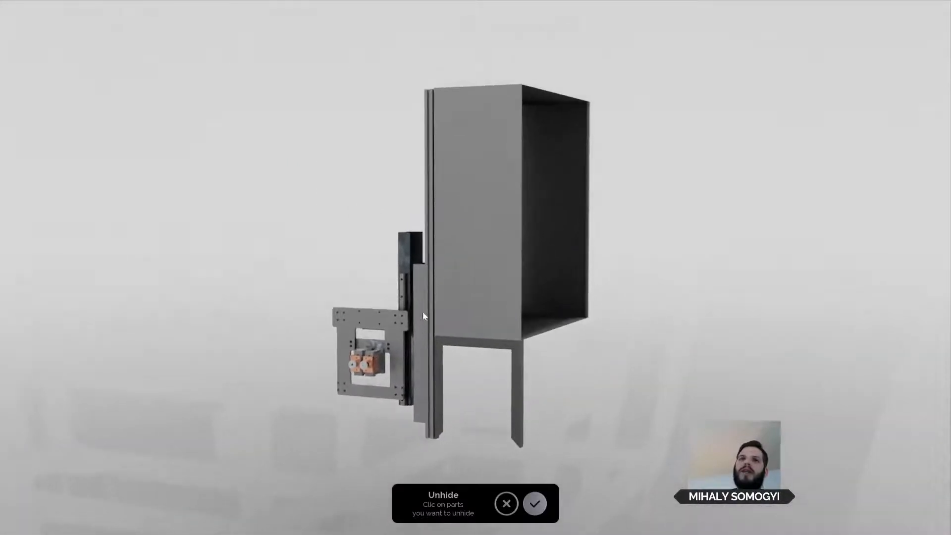
scroll(596, 442, up, 2)
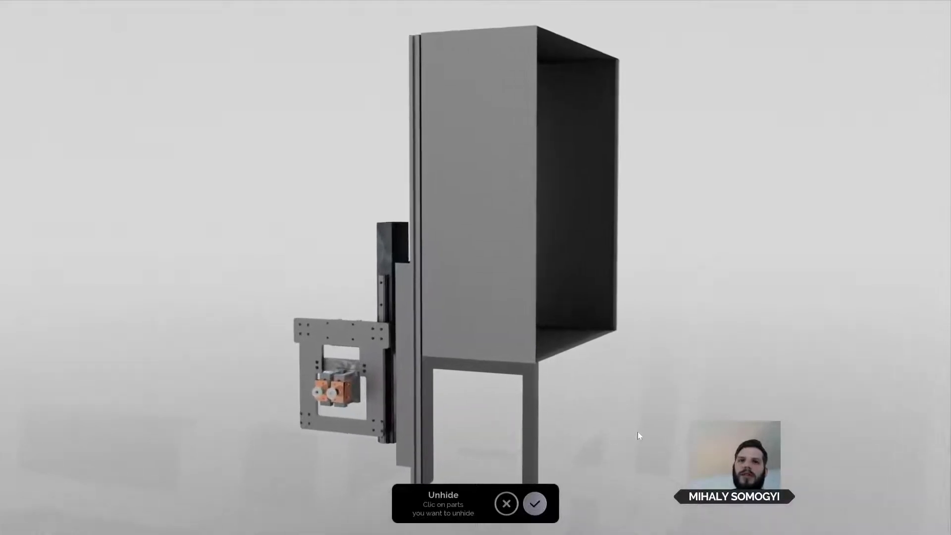
middle_drag(638, 432, 650, 417)
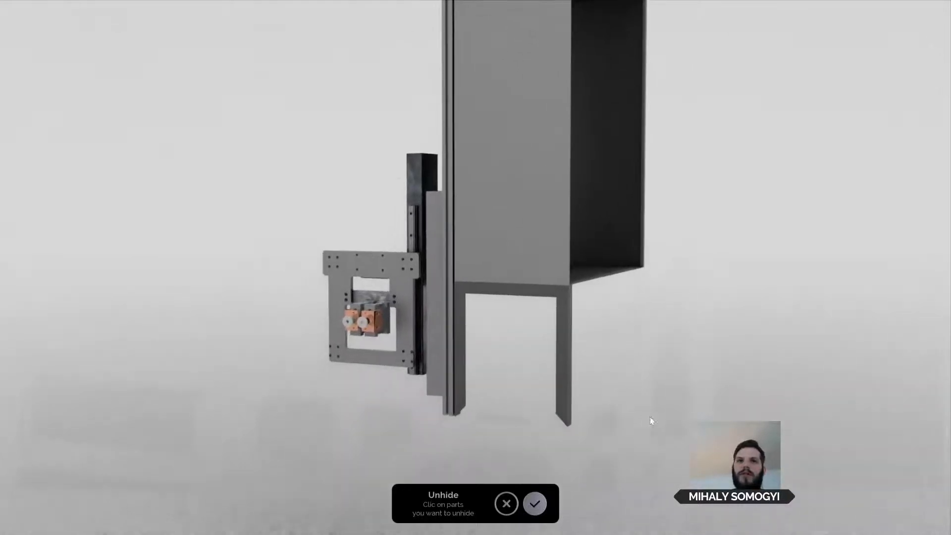
click(566, 377)
click(526, 290)
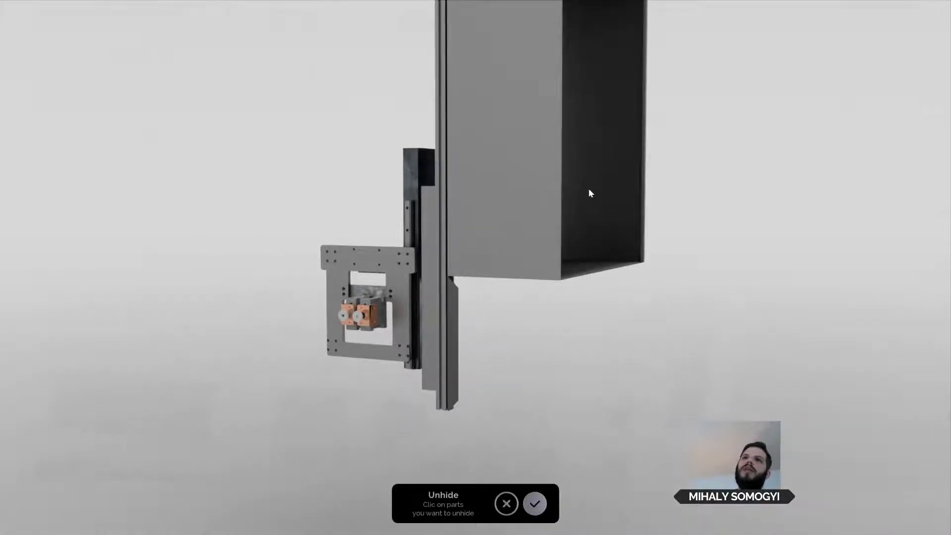
click(537, 278)
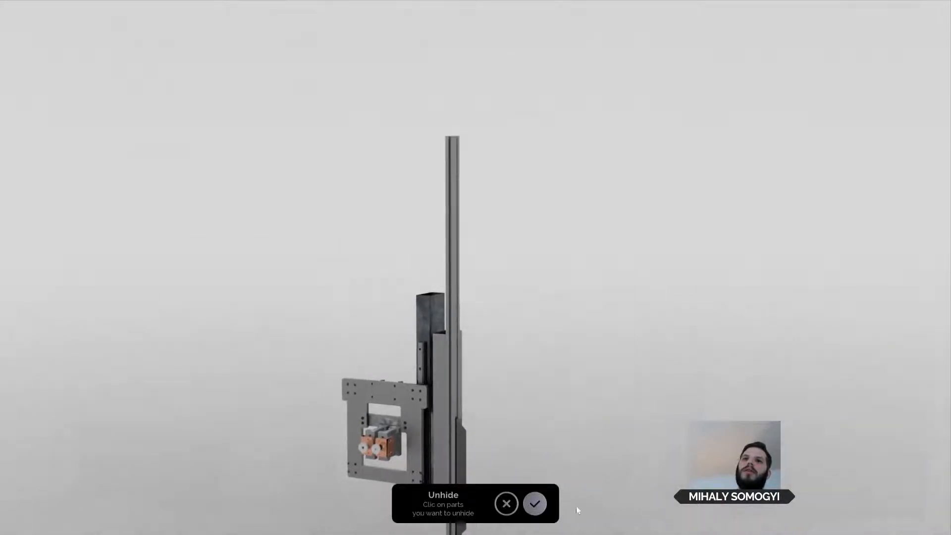
click(537, 508)
Save slide 12 with a closer view of the press unit and cabinet, and recall slides 11 and 12 to compare.
scroll(857, 414, down, 3)
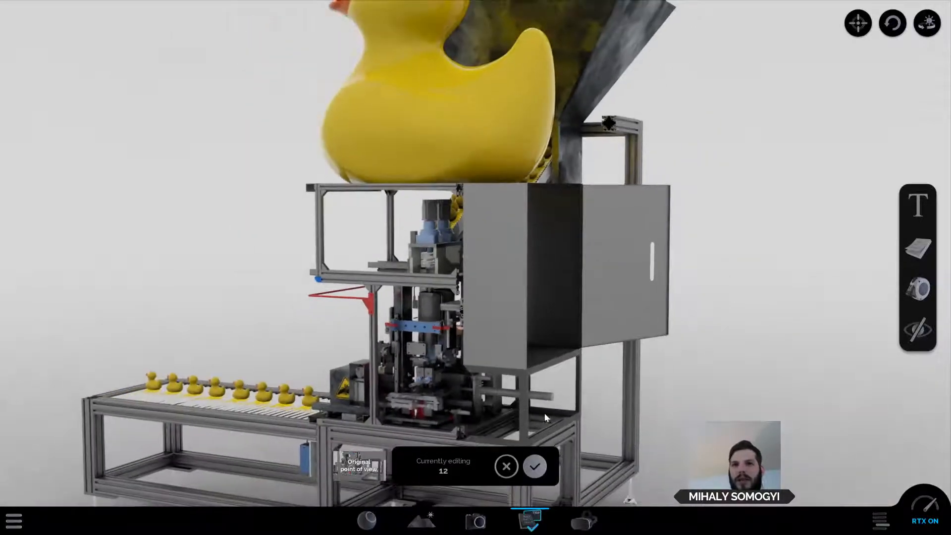
double_click(472, 398)
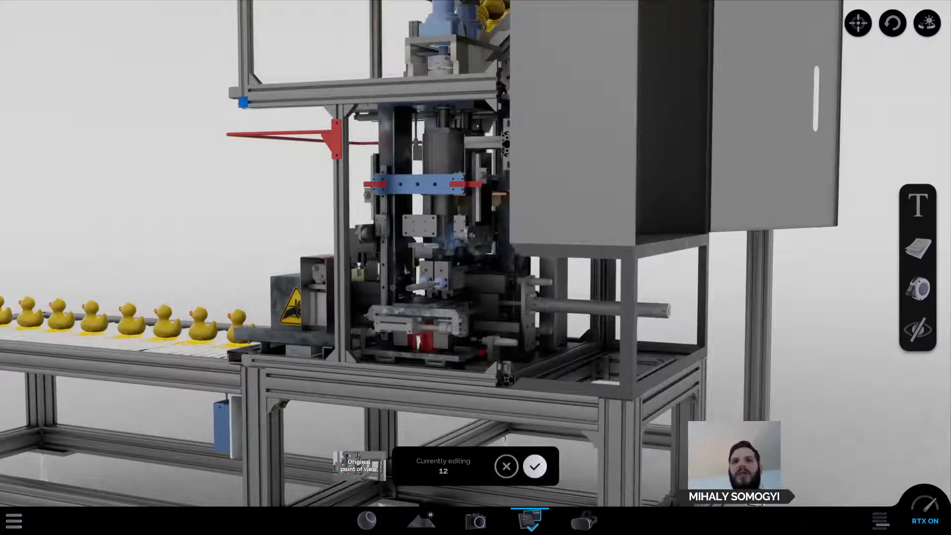
click(535, 466)
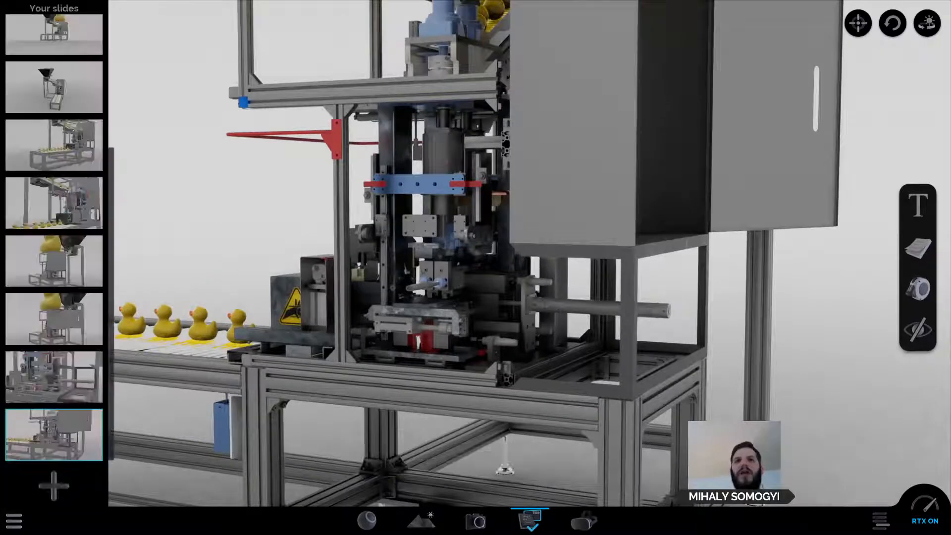
click(54, 377)
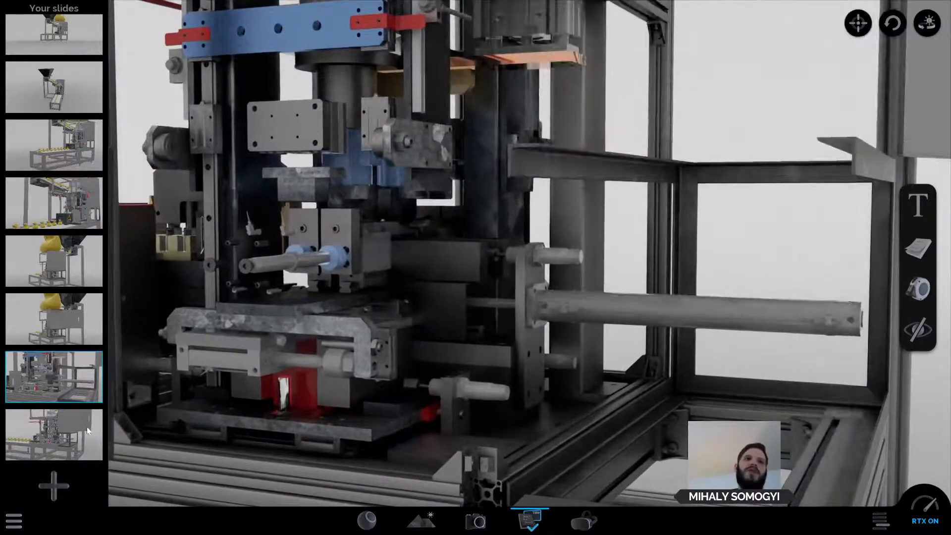
click(93, 430)
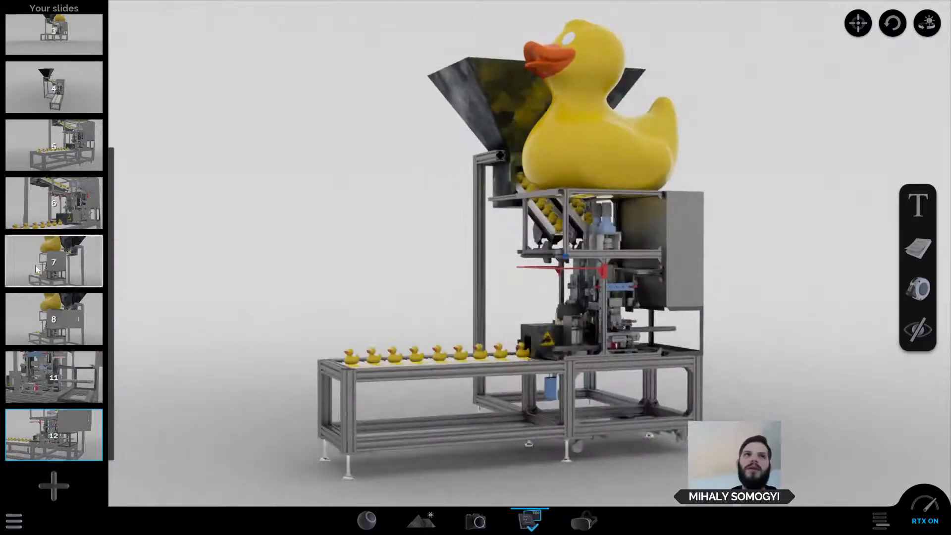
Add and save slide 13 with an angled overview of the whole rubber duck machine.
scroll(38, 281, up, 1)
scroll(38, 280, up, 1)
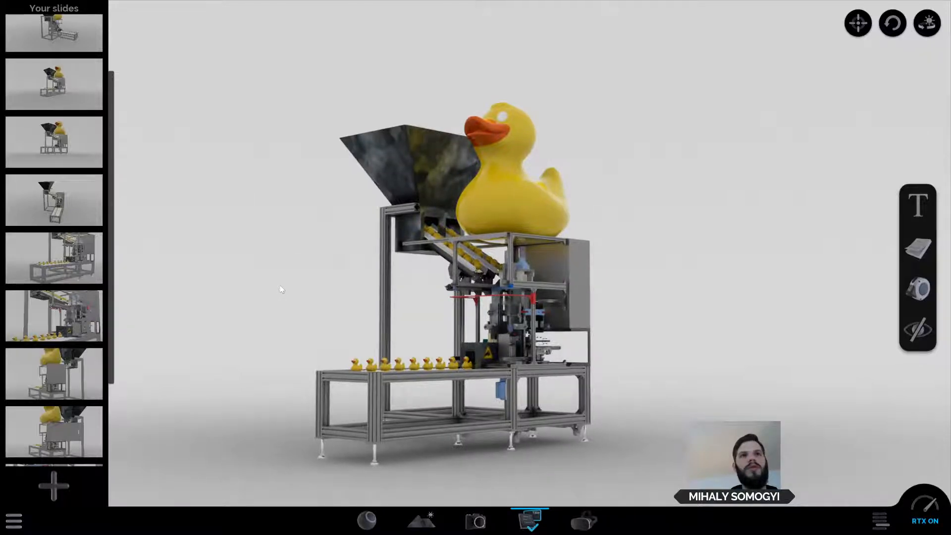
click(882, 525)
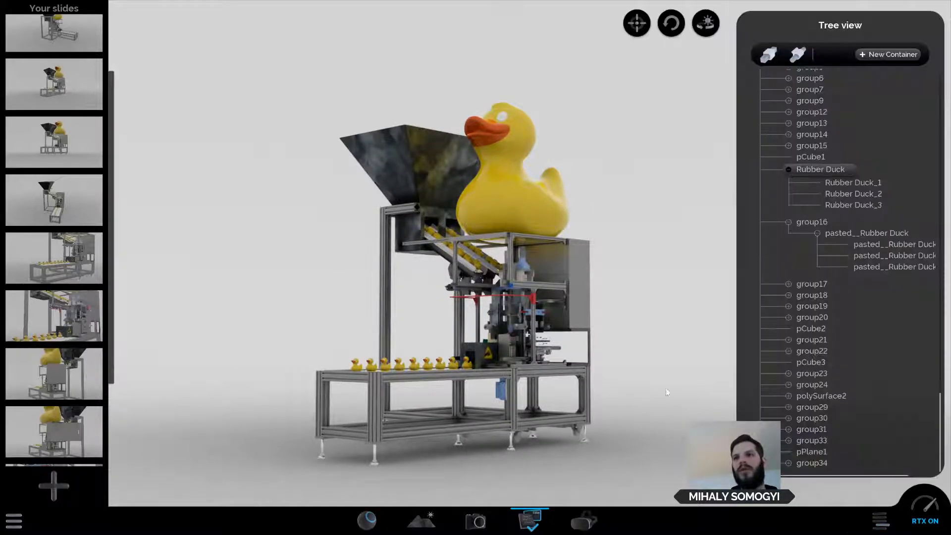
drag(670, 387, 578, 399)
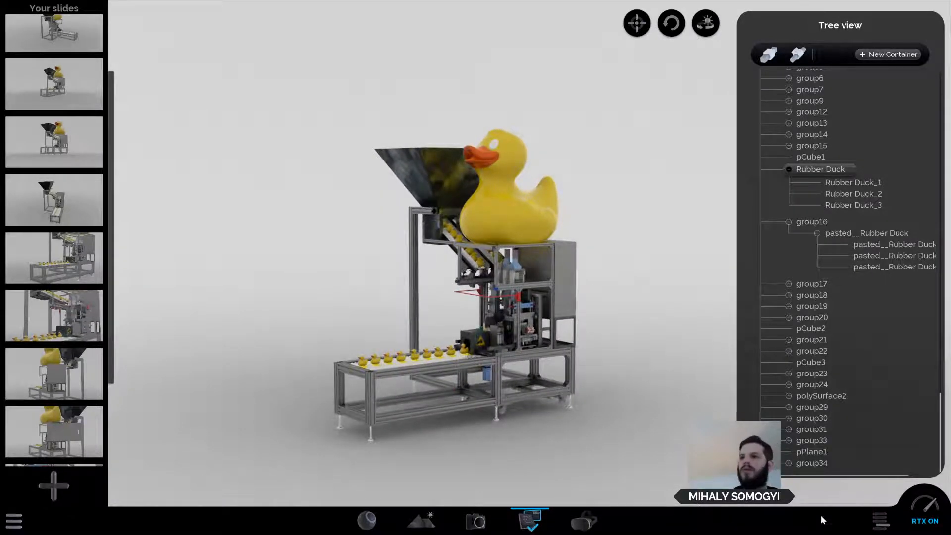
click(882, 522)
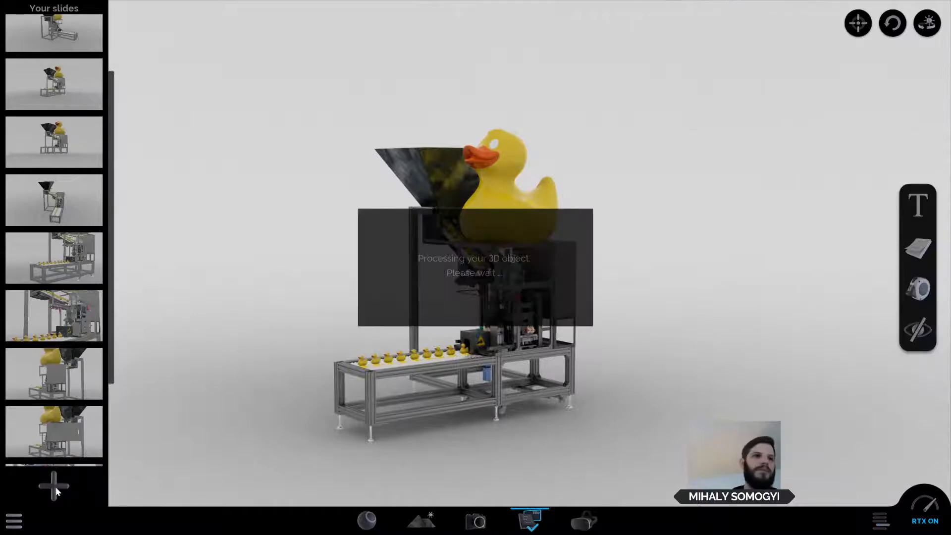
click(58, 442)
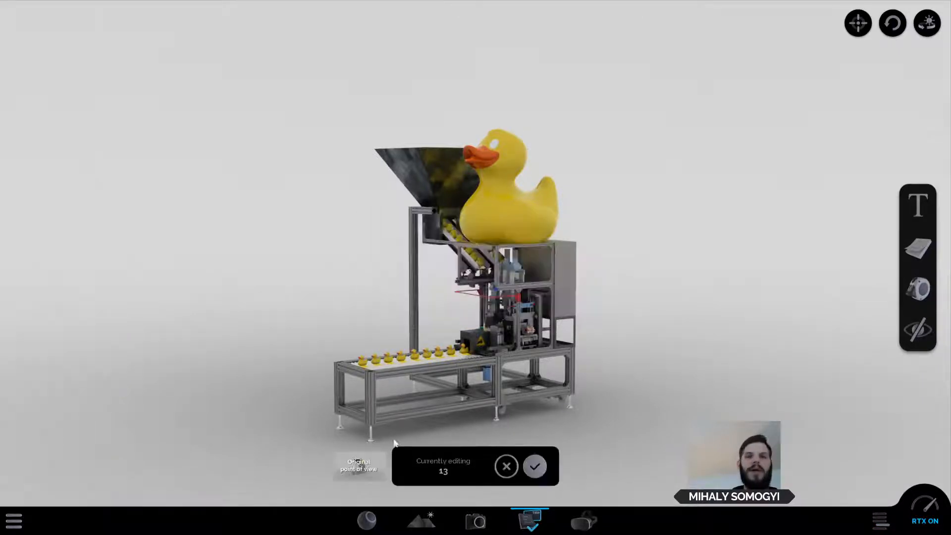
click(535, 466)
Show the part tree, select the giant duck's body, the cabinet and their frame parts together, and move them away from the machine.
click(883, 523)
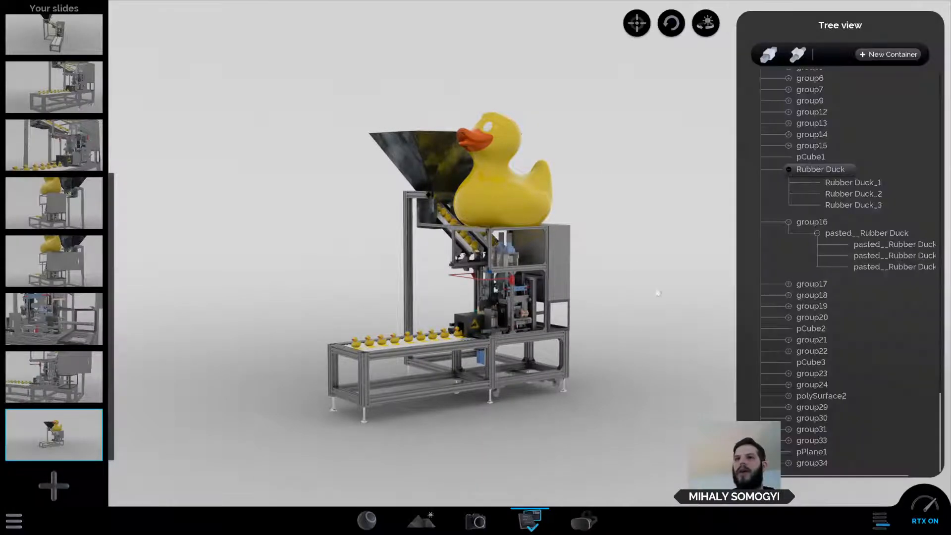
drag(640, 99, 539, 460)
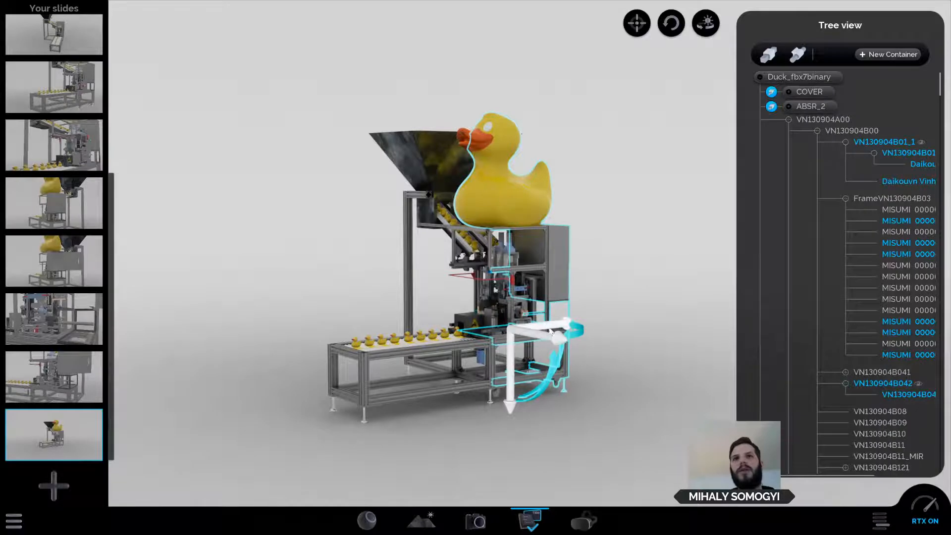
drag(551, 331, 672, 309)
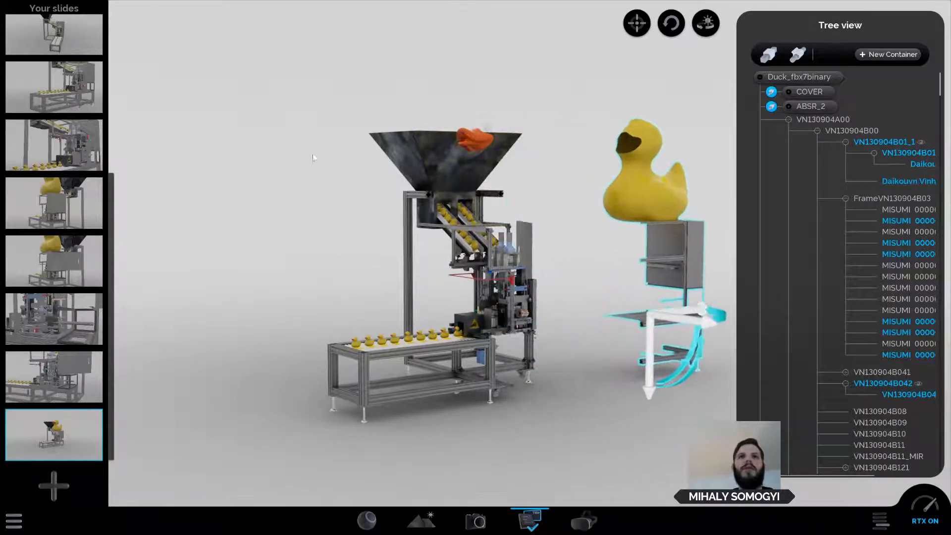
Select the conveyor frame together with the hopper's support frame and move them outward from the press unit.
drag(313, 148, 413, 483)
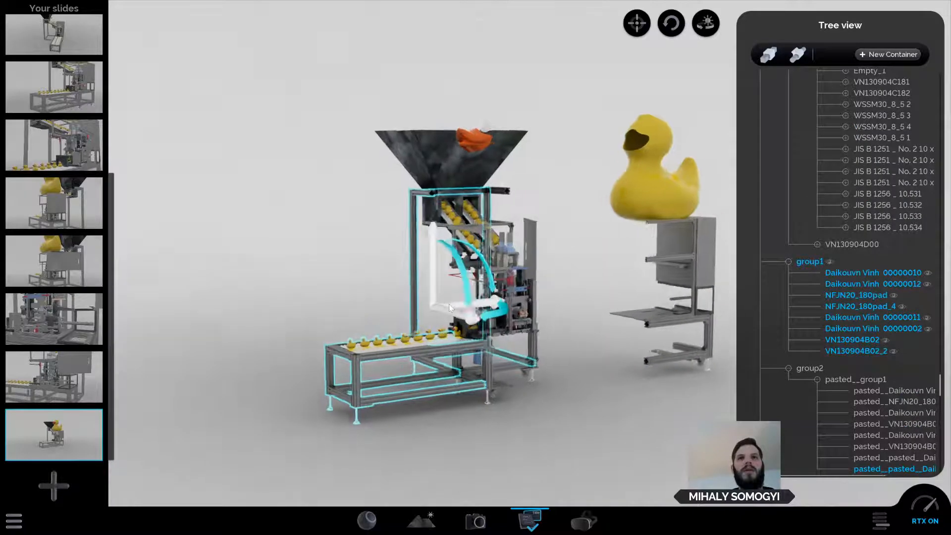
middle_drag(450, 308, 464, 307)
drag(464, 307, 413, 332)
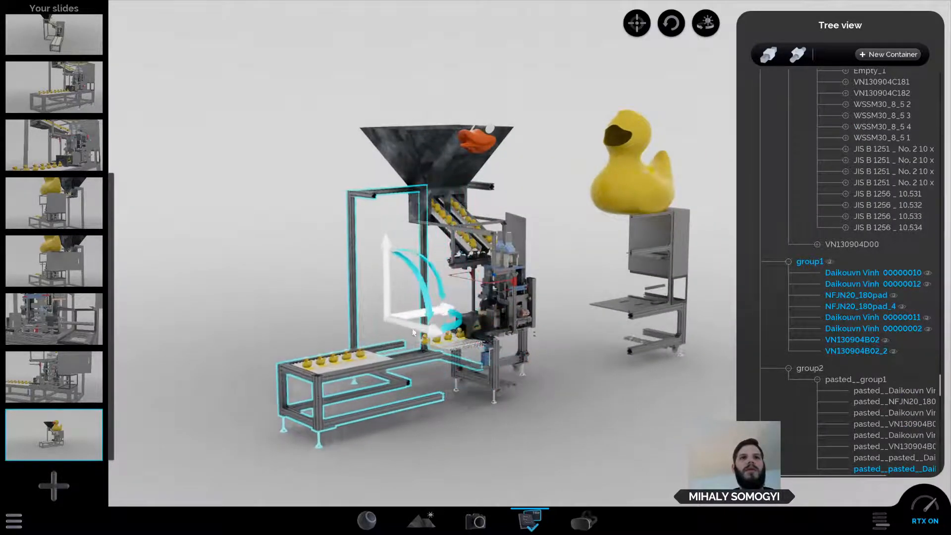
Select the conveyor's end frame with its feet and move it farther outward in two moves.
drag(199, 246, 314, 469)
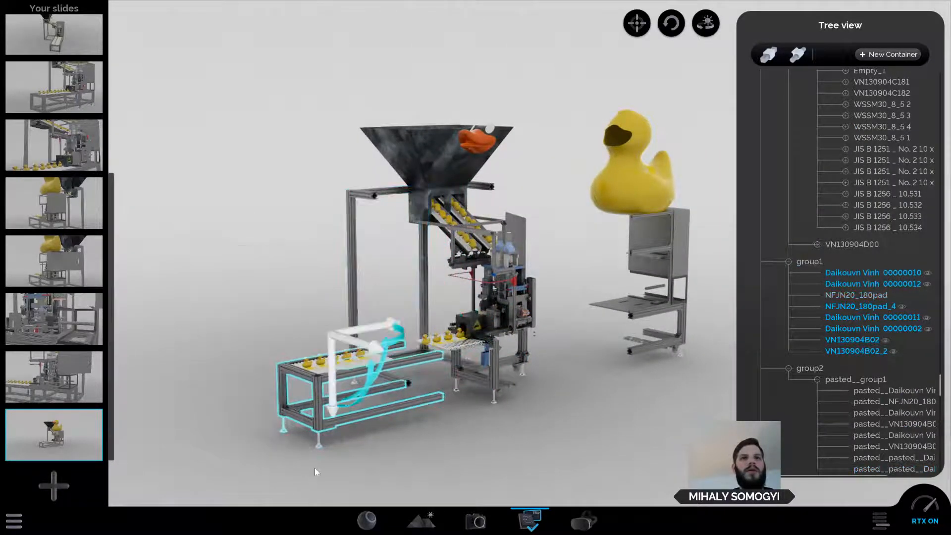
drag(369, 332, 243, 476)
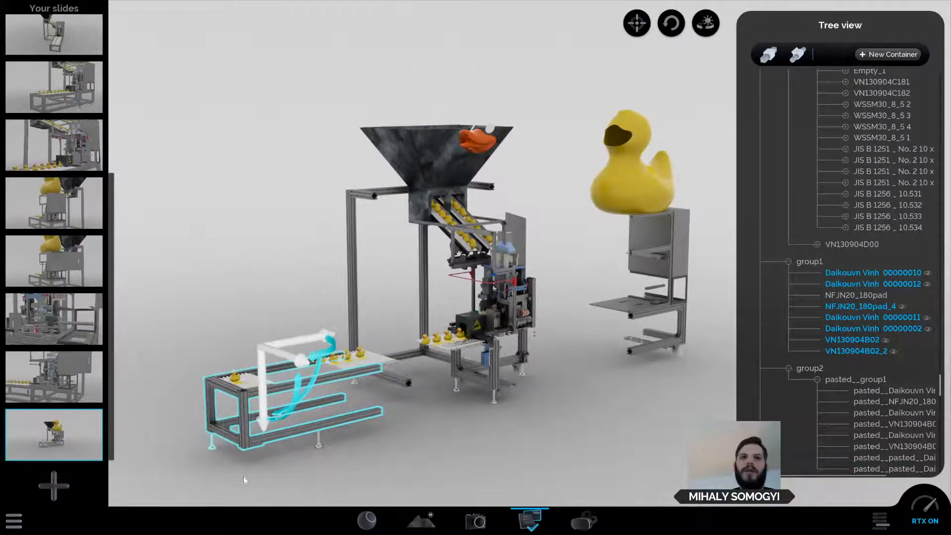
click(371, 482)
drag(165, 351, 250, 458)
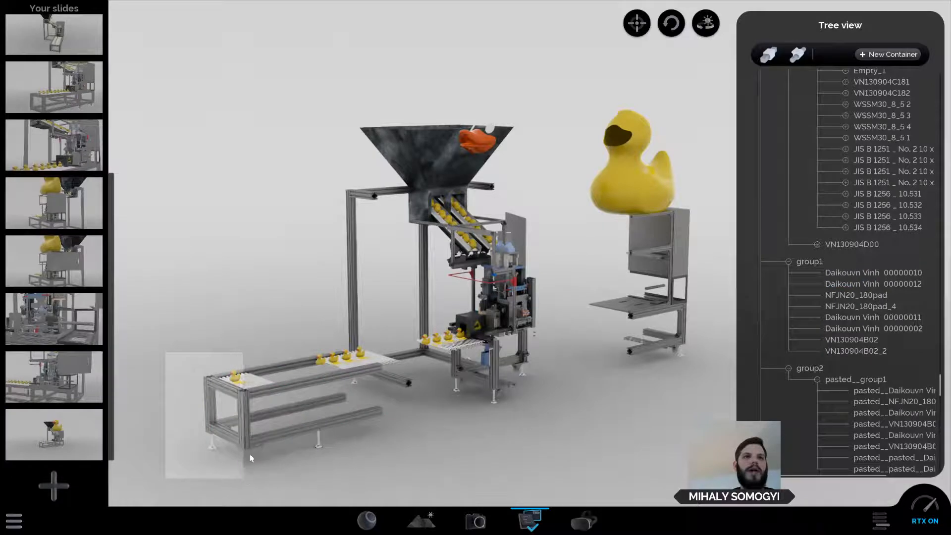
drag(296, 343, 221, 357)
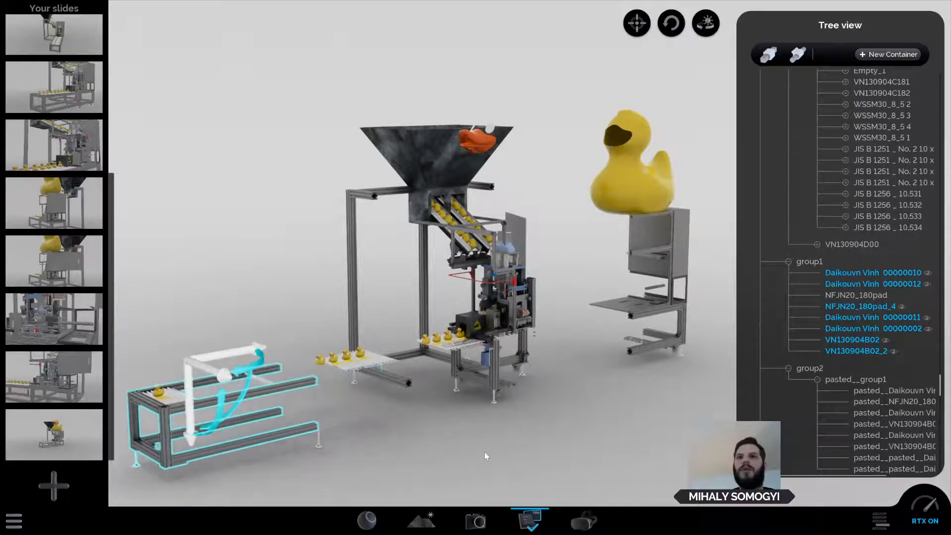
Separate the outer frame profiles from the cabinet section under the giant duck by moving them outward.
click(549, 375)
middle_drag(713, 252, 590, 257)
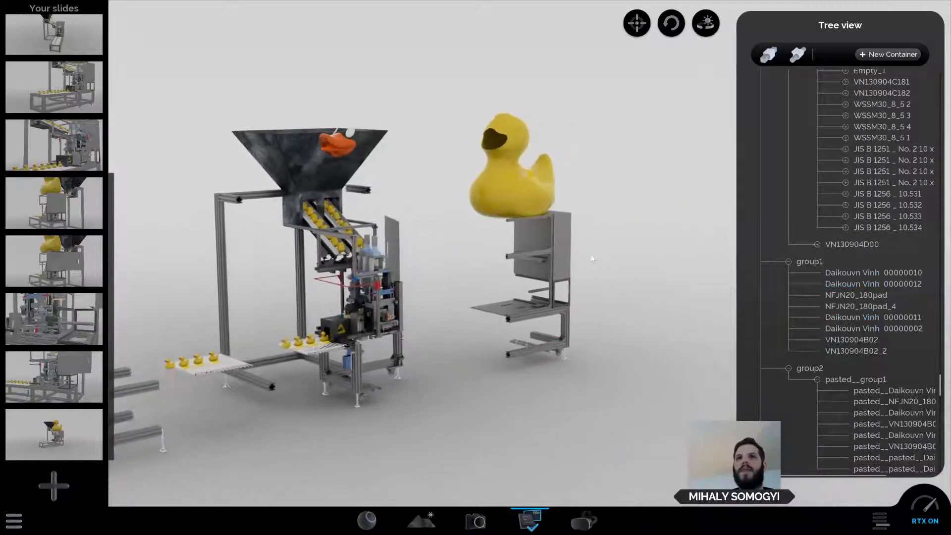
click(561, 402)
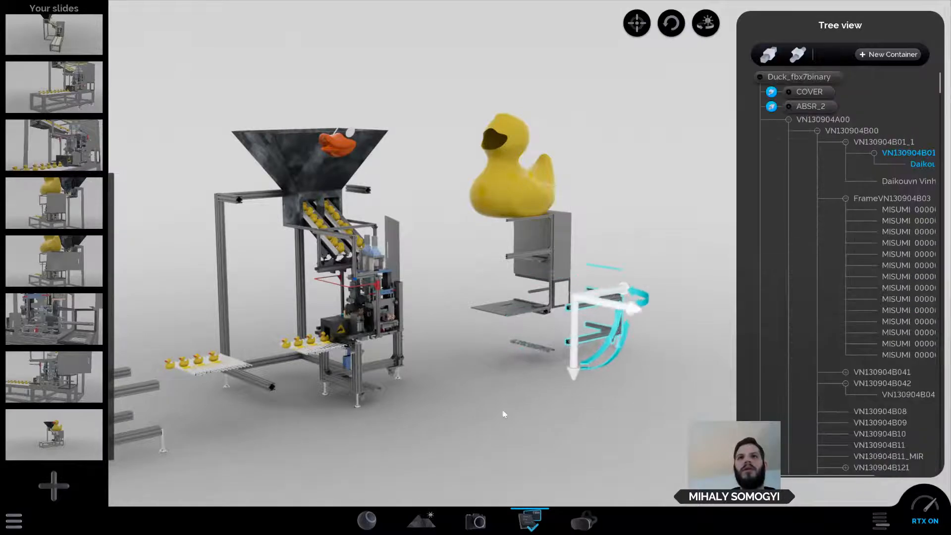
click(410, 424)
Select the hopper, giant duck body, cabinet and tall frame section together and move them away from the press unit.
right_drag(409, 425, 575, 300)
middle_drag(575, 300, 259, 248)
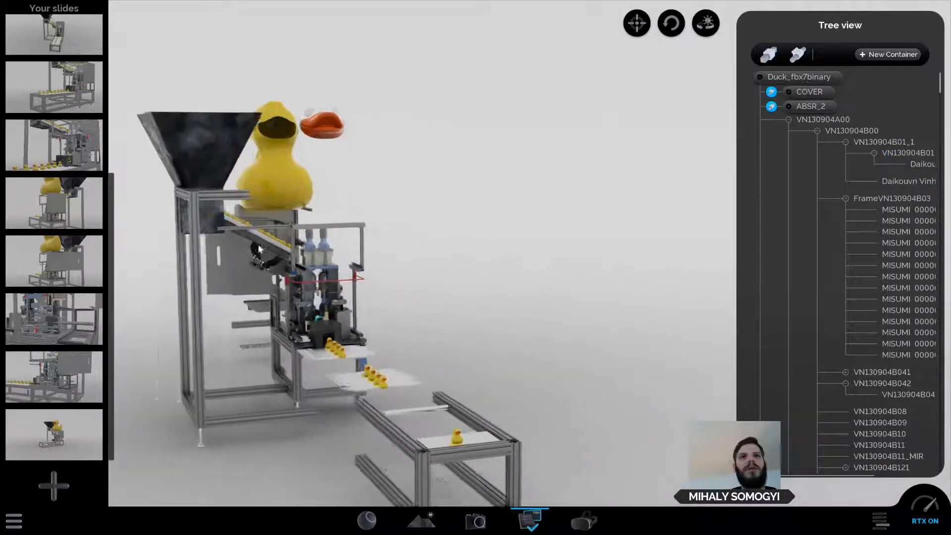
scroll(364, 100, down, 2)
middle_drag(399, 123, 522, 151)
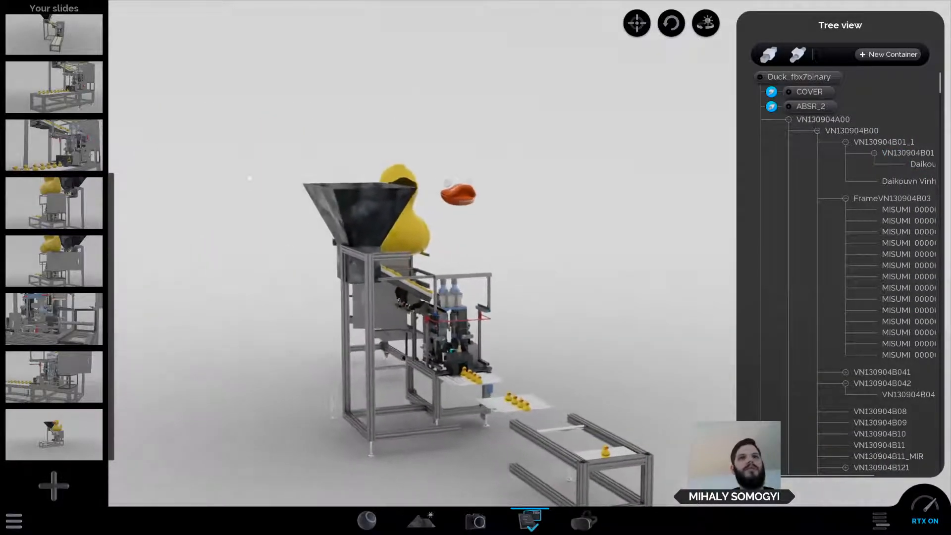
drag(241, 162, 433, 469)
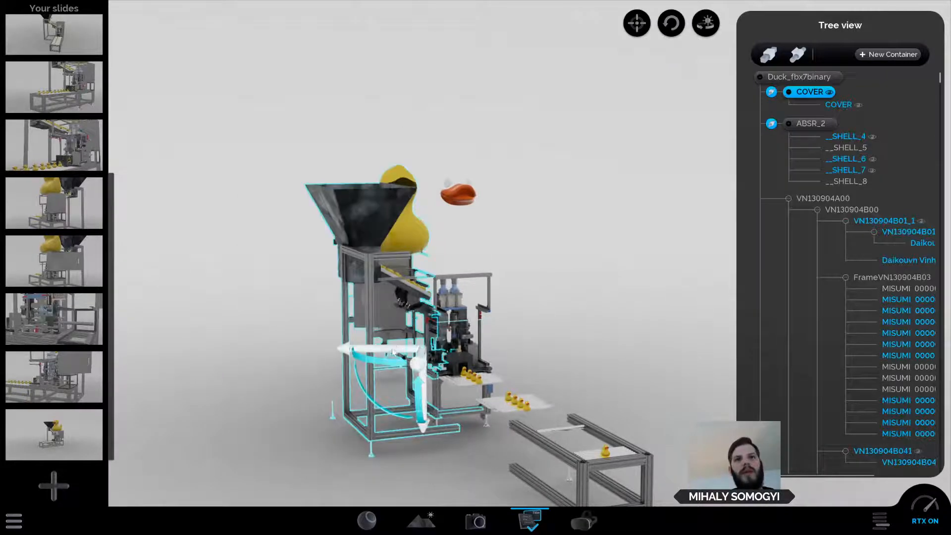
drag(393, 351, 316, 355)
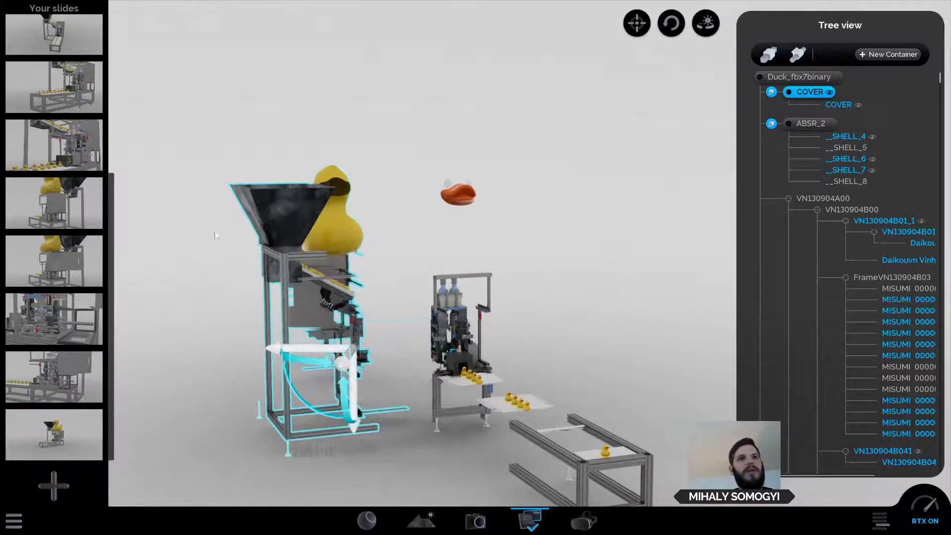
Select the hopper with its tall support frame and move it away from the giant duck.
drag(207, 203, 295, 469)
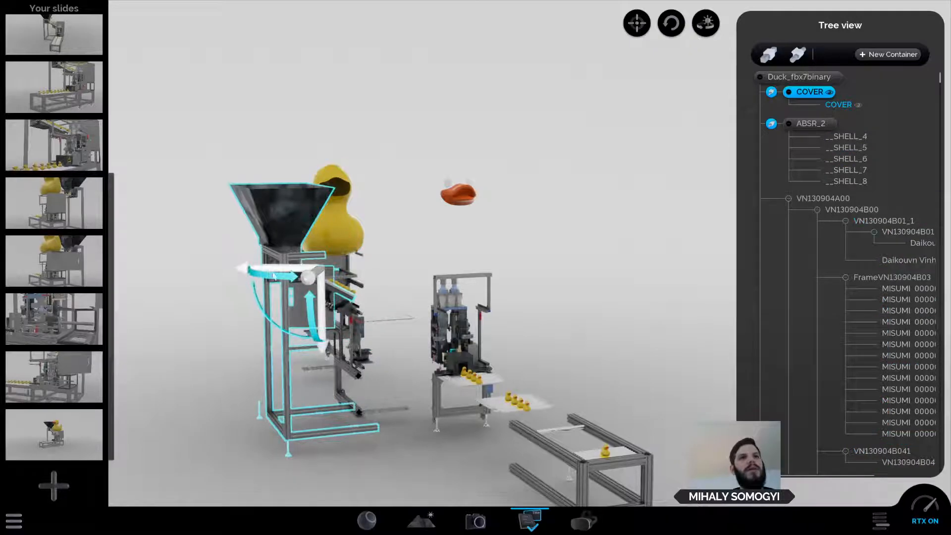
drag(274, 276, 219, 276)
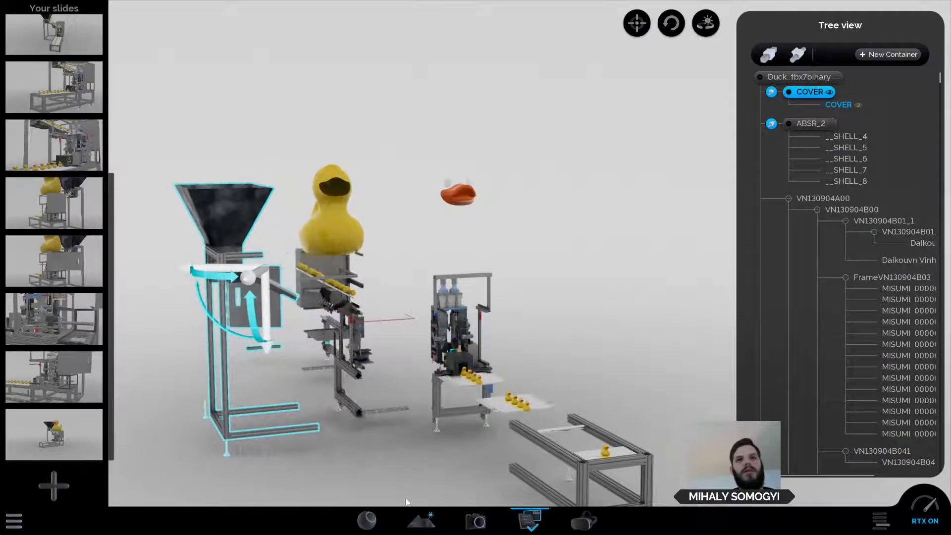
Select the outer frame section of the press unit, move it away from the press, and save slide 14.
click(465, 449)
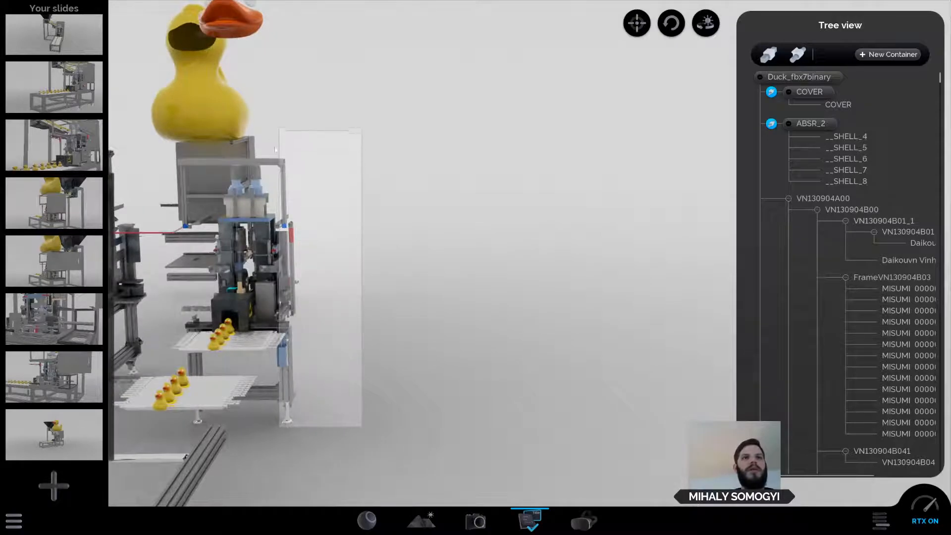
click(343, 308)
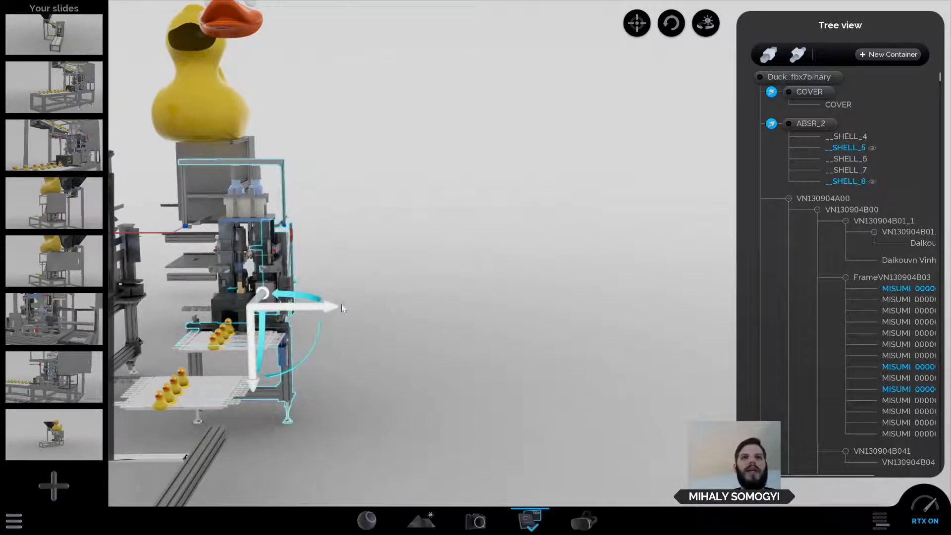
click(580, 384)
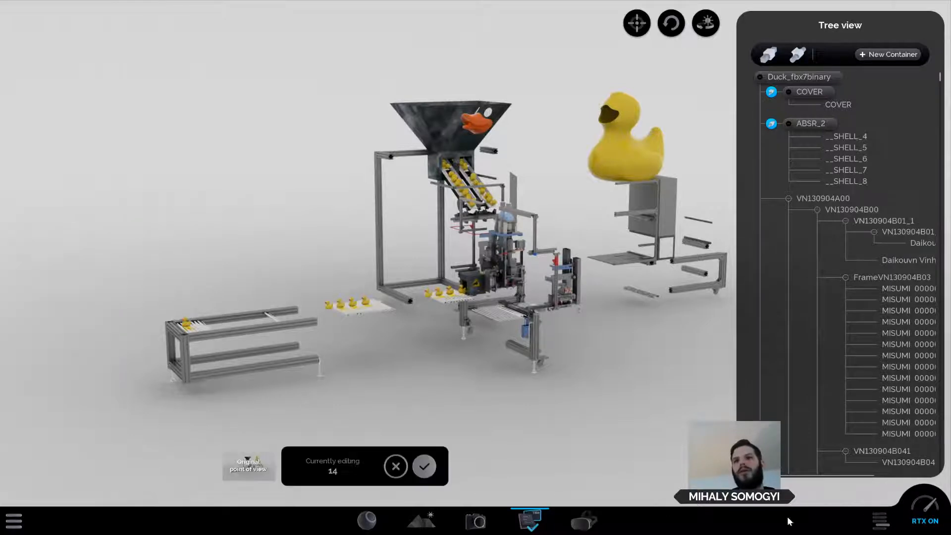
click(424, 466)
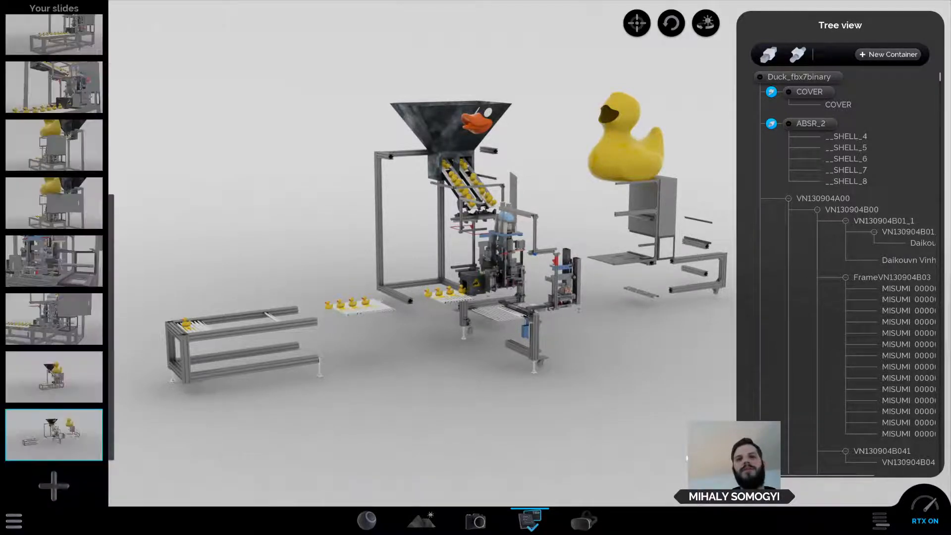
Close the tree view and play the transition from slide 13 to the exploded slide 14.
click(880, 520)
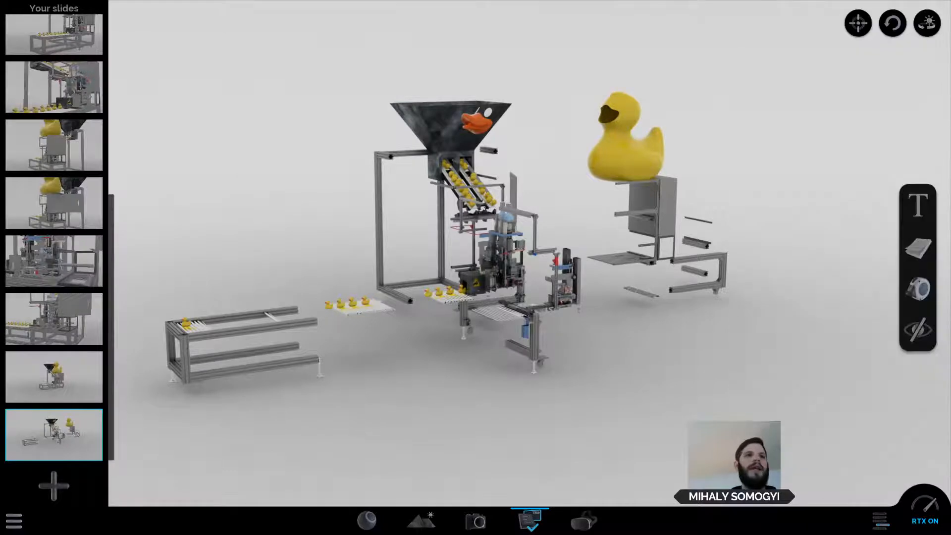
click(64, 385)
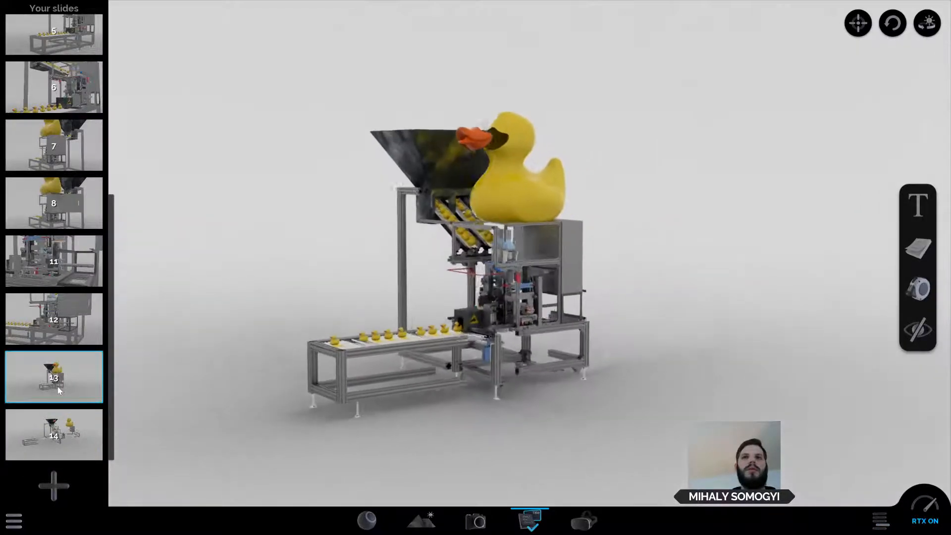
click(64, 438)
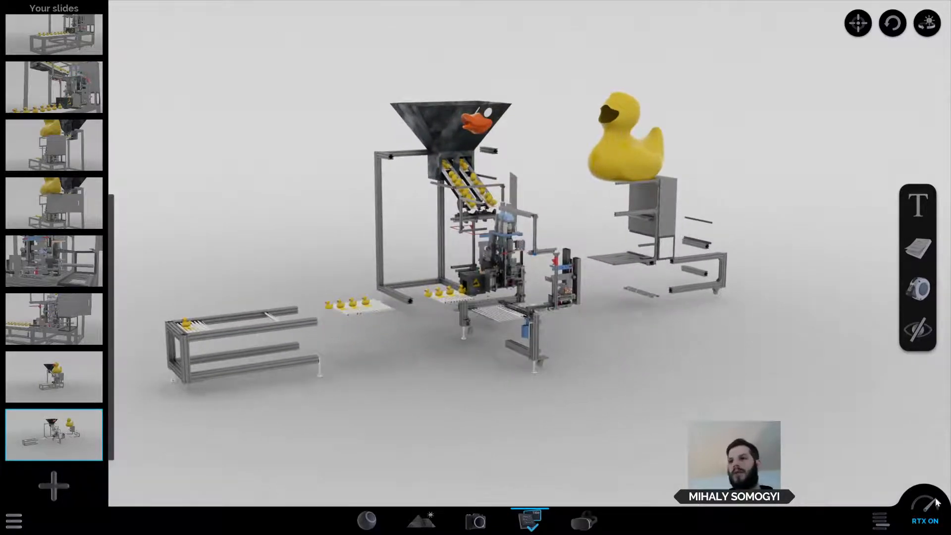
Reopen the tree view, select the hopper with its frame and the conveyor sections, and hide them.
click(881, 521)
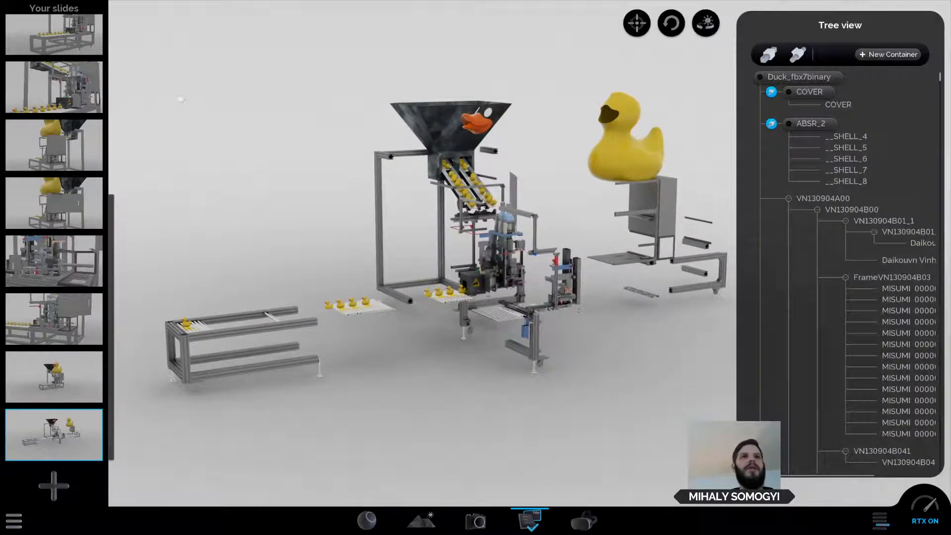
drag(167, 84, 409, 442)
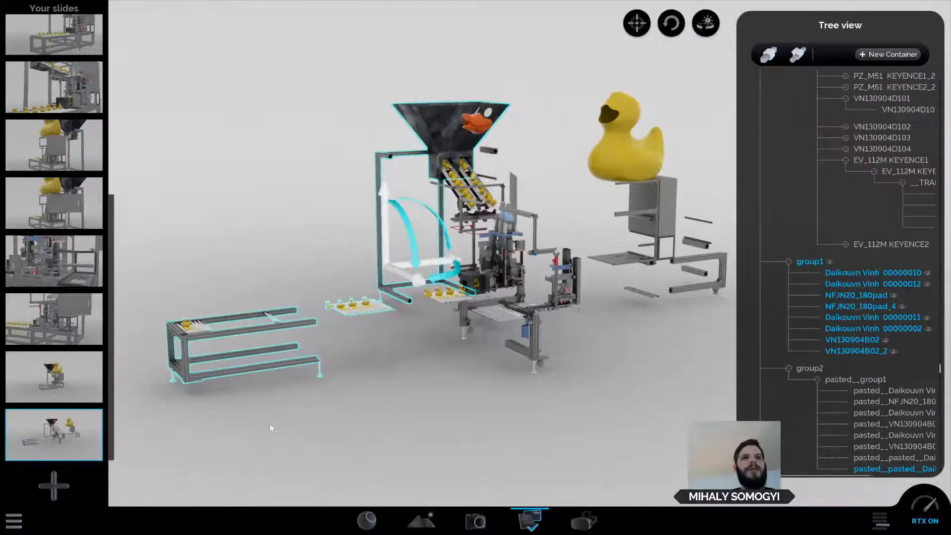
click(830, 262)
Hide the giant duck body together with its cabinet and surrounding frame parts.
middle_drag(671, 420, 625, 397)
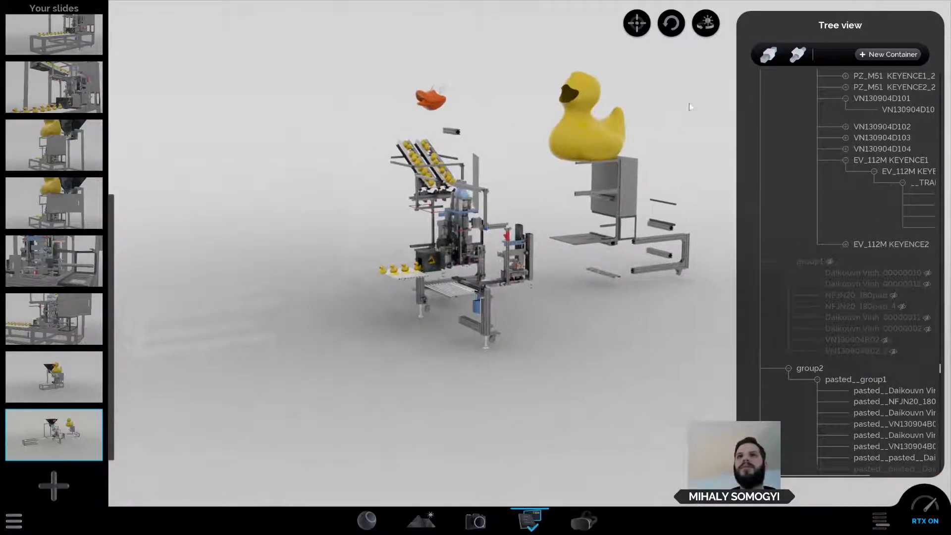
click(632, 270)
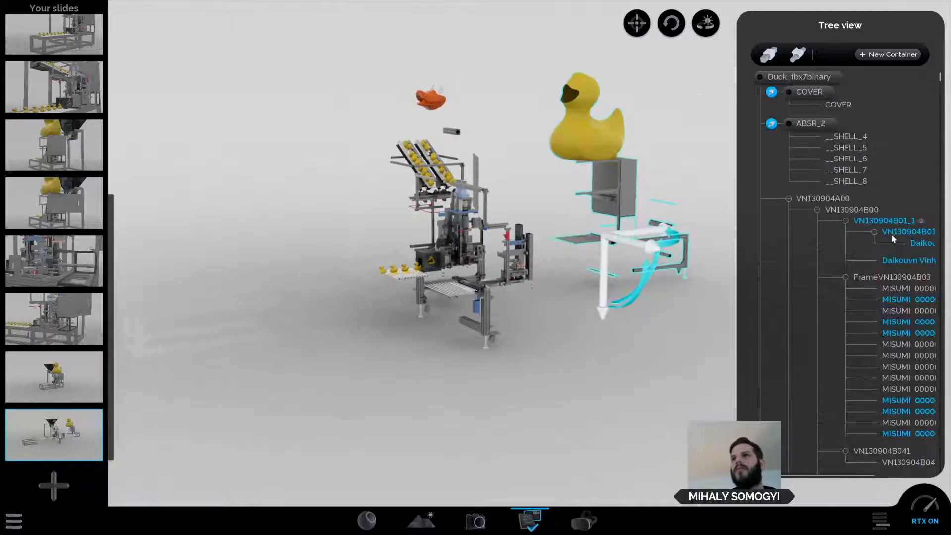
right_click(883, 219)
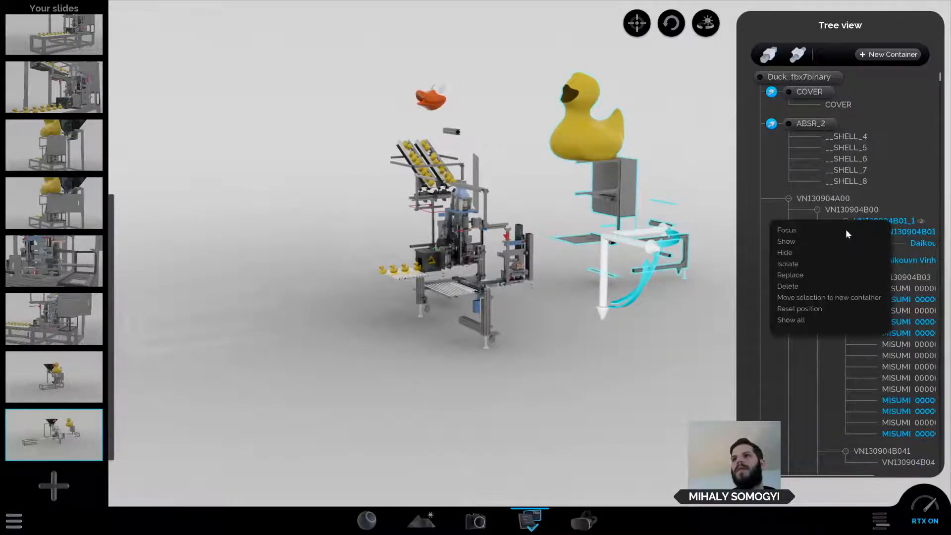
click(816, 254)
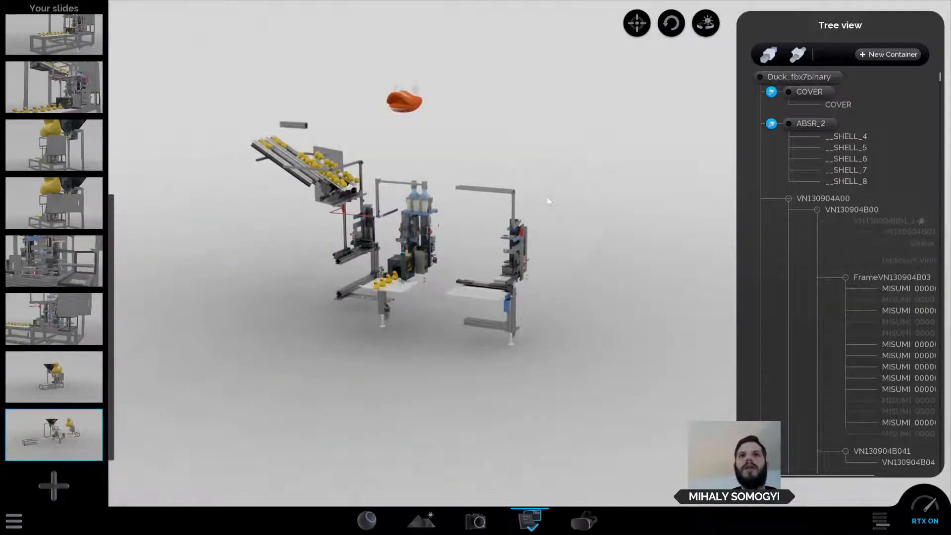
Select the press column and its end station, isolate them, and capture the view as slide 15.
drag(548, 201, 401, 279)
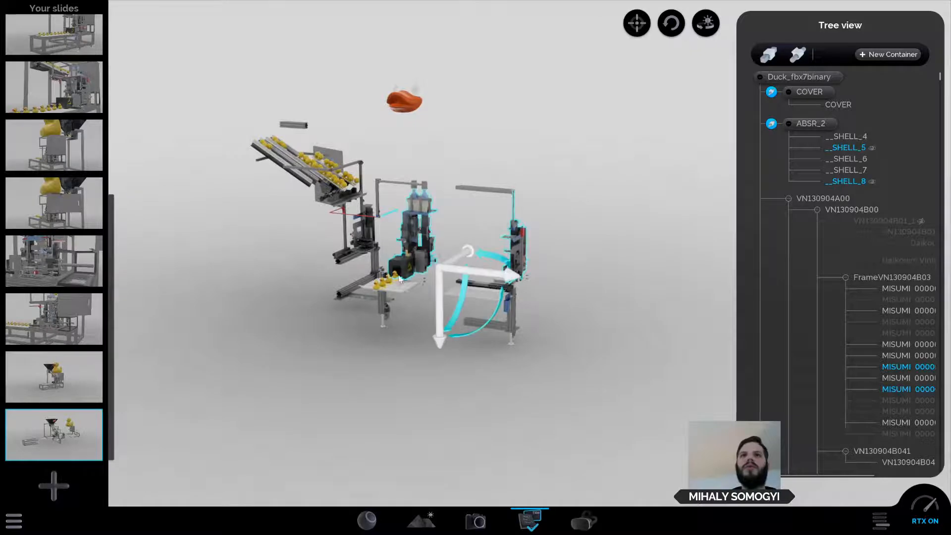
right_click(852, 182)
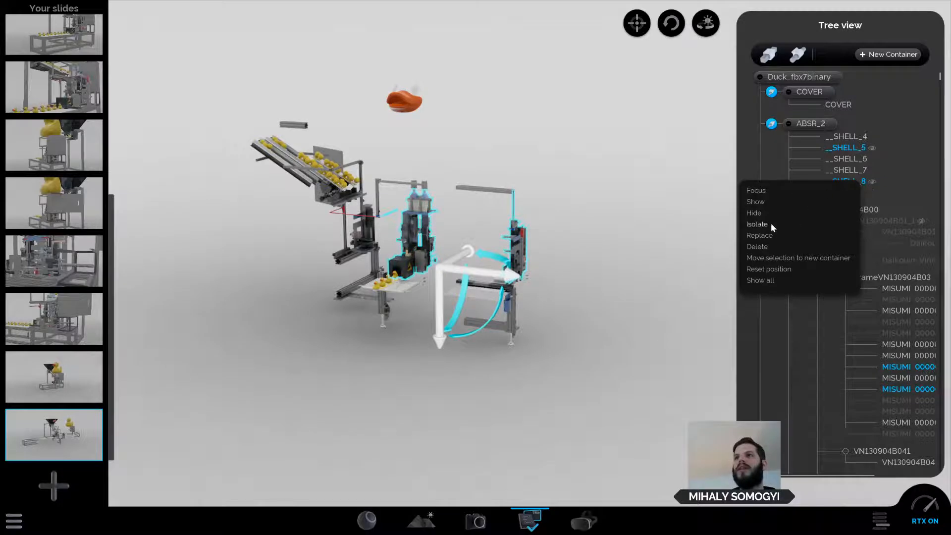
click(758, 224)
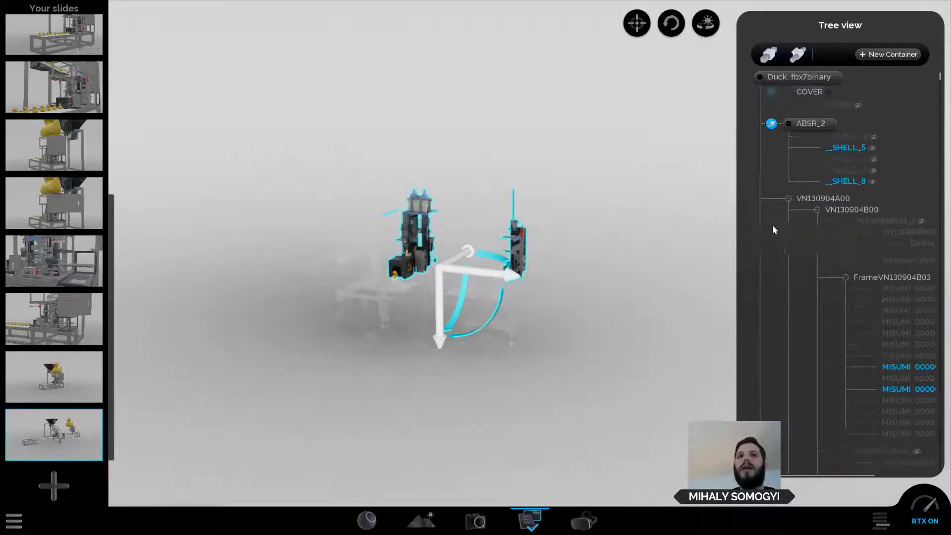
click(650, 391)
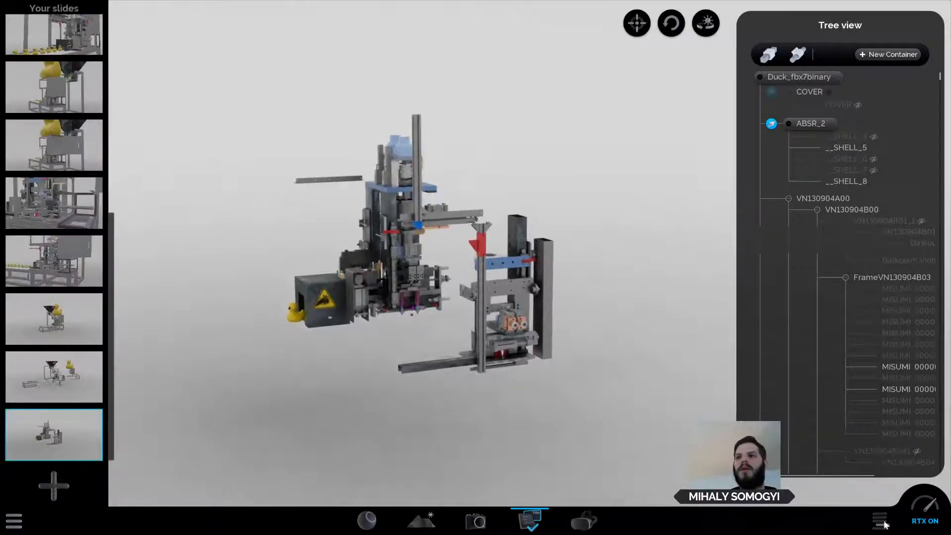
Add slide 16, select the end station with the two upright posts, and move it away from the press.
click(53, 486)
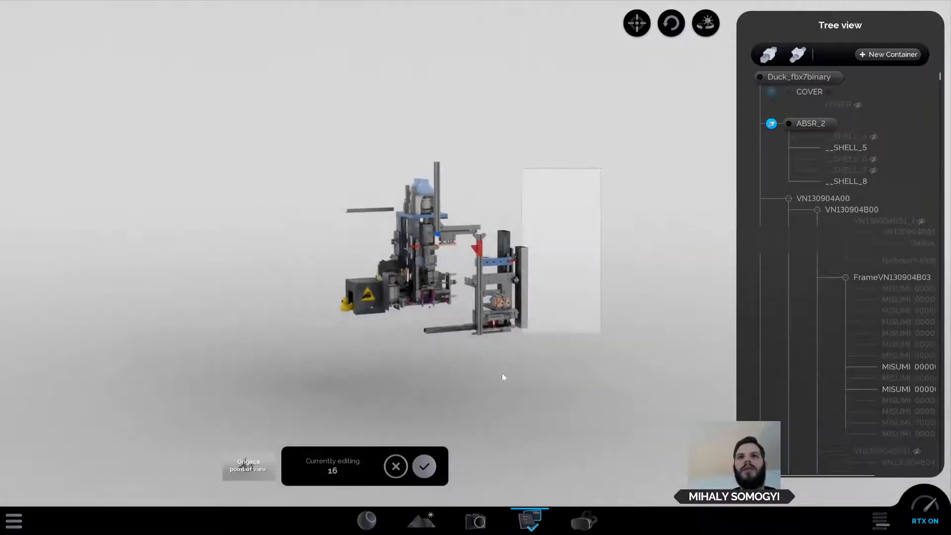
click(517, 320)
drag(521, 342, 613, 379)
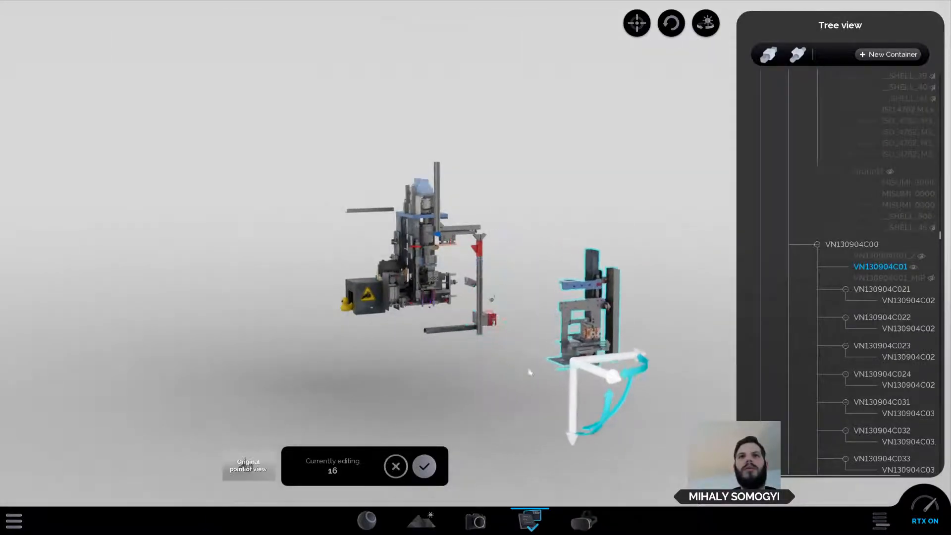
Move the box with the warning sign outward, and pull the blue-topped bracket assembly off the press column.
drag(287, 153, 392, 364)
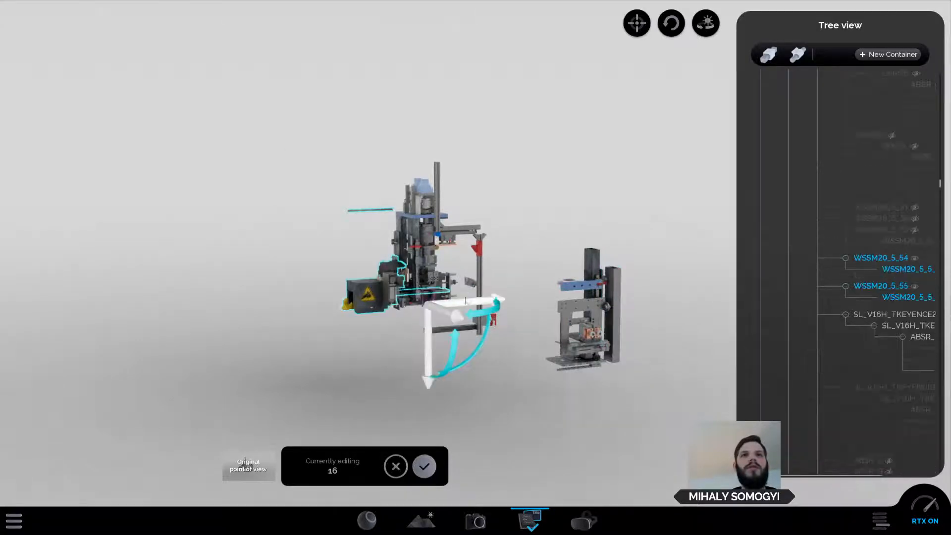
drag(445, 311, 368, 308)
click(404, 283)
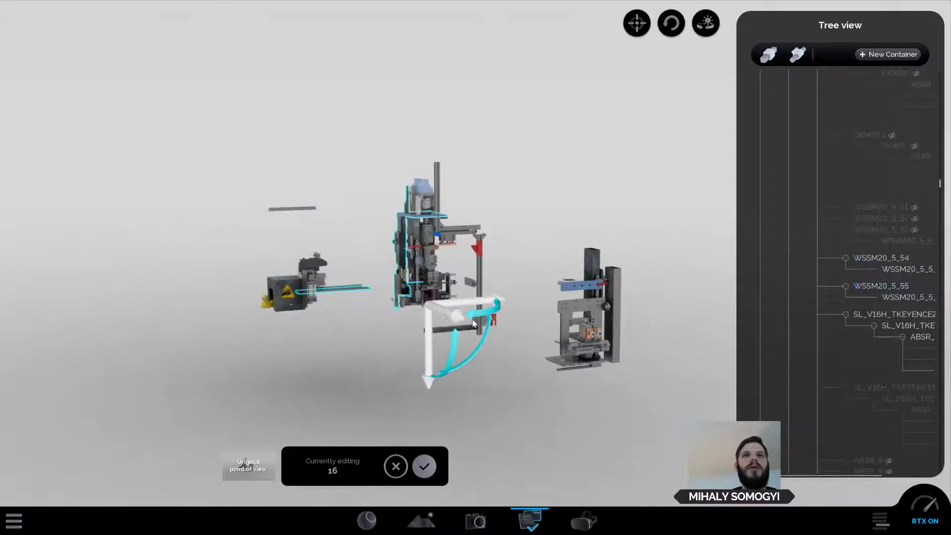
drag(420, 299, 358, 279)
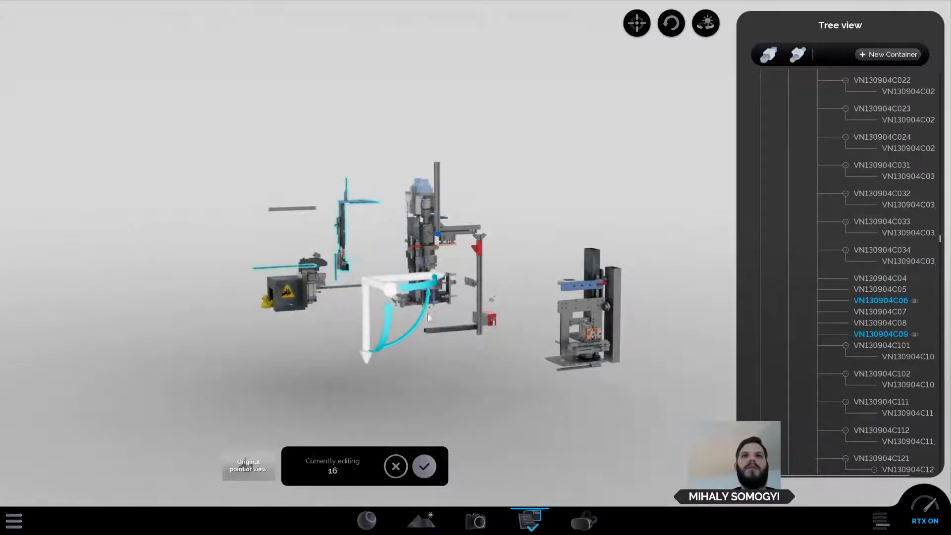
Separate the lower black block assembly and the vertical guide column from the middle of the press.
click(468, 364)
scroll(479, 381, up, 3)
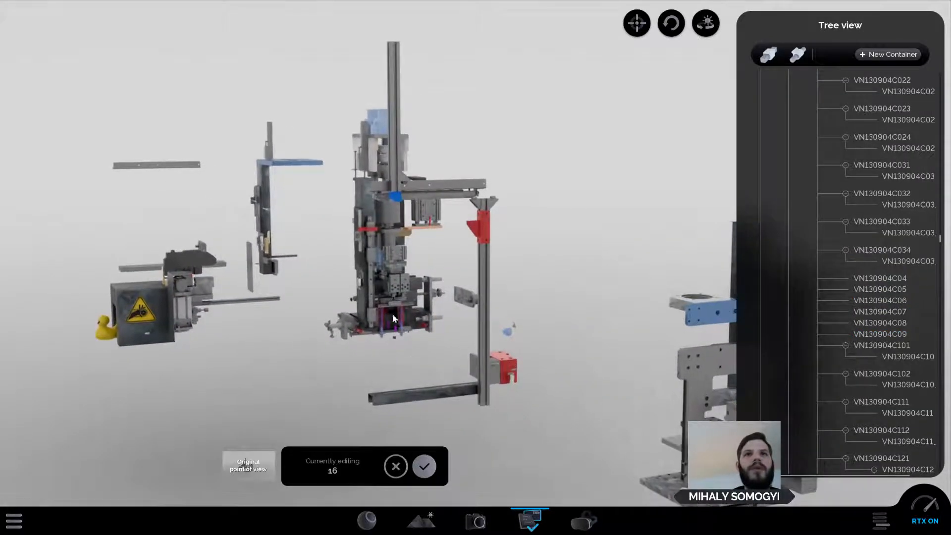
click(396, 311)
drag(445, 331, 339, 202)
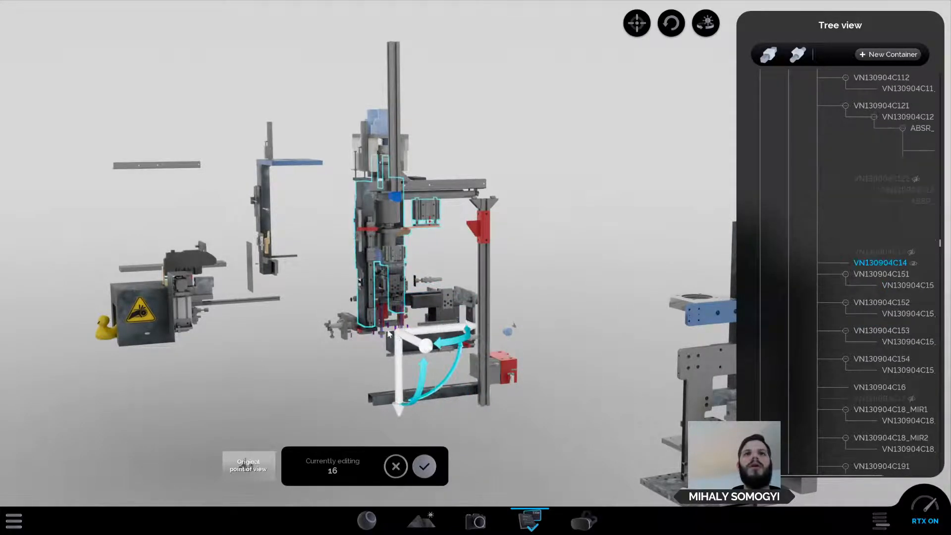
drag(420, 352, 358, 321)
Move the red block and its adjoining clamp parts away from the gripper group, and save slide 16.
right_drag(560, 223, 408, 224)
scroll(416, 344, up, 3)
scroll(498, 180, up, 3)
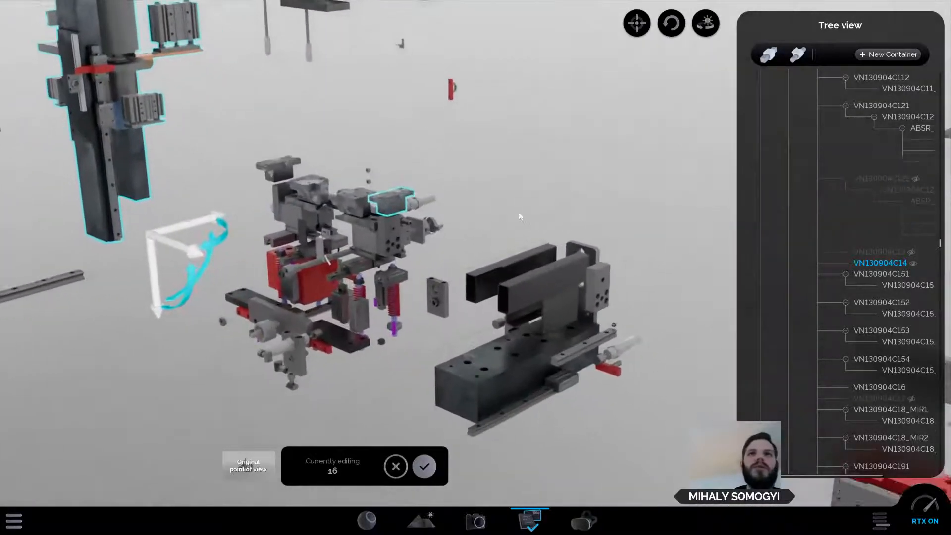
click(498, 184)
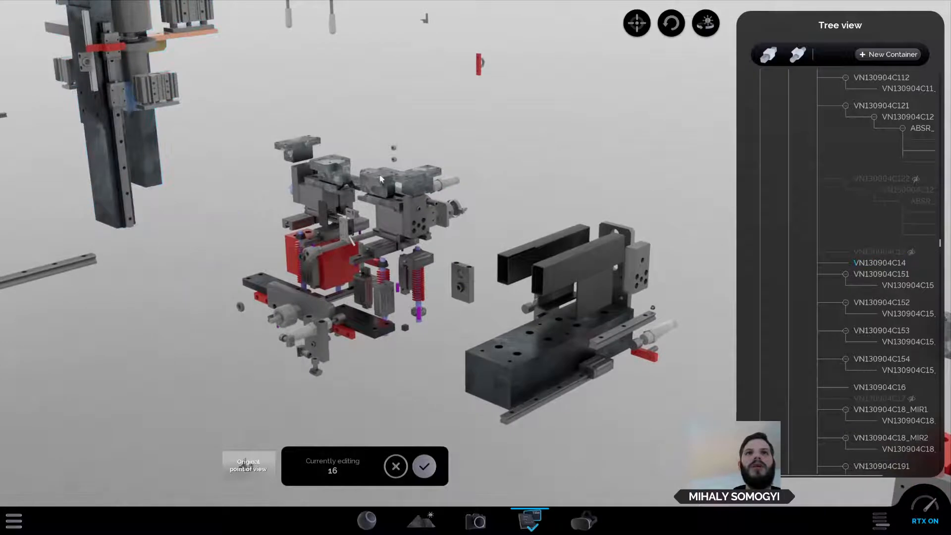
drag(193, 285, 326, 408)
drag(247, 380, 270, 369)
scroll(404, 336, up, 3)
scroll(397, 341, down, 5)
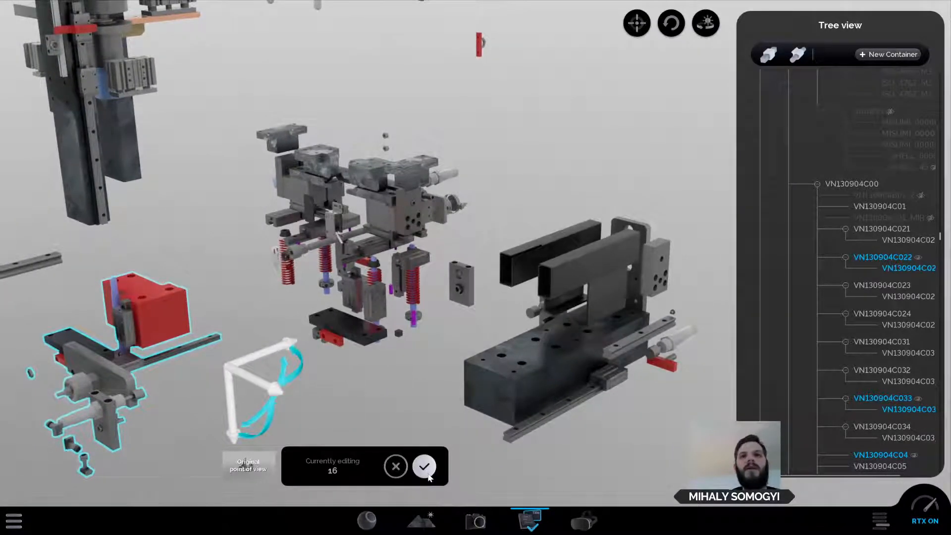
click(876, 529)
click(880, 525)
Copy the camera view of slide 15, paste it onto slide 16, and save the slide.
click(67, 384)
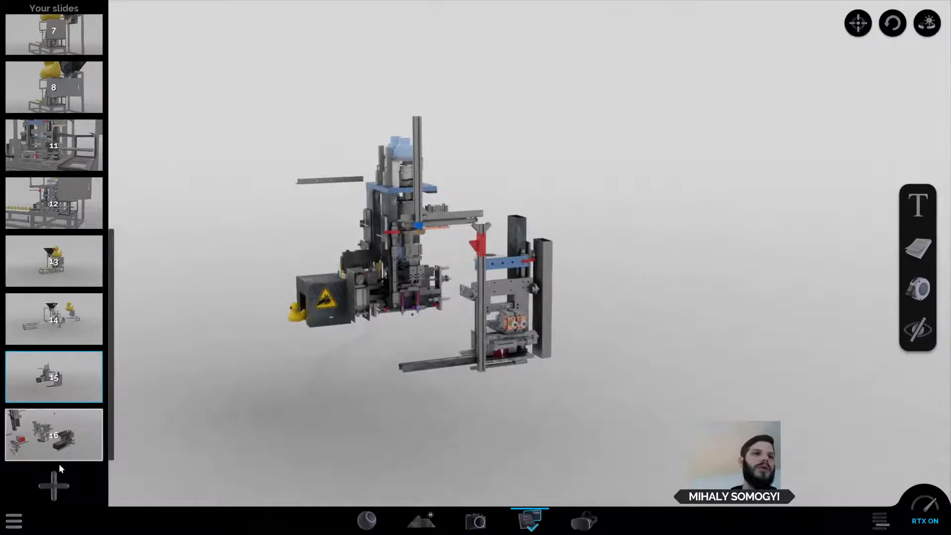
right_click(88, 385)
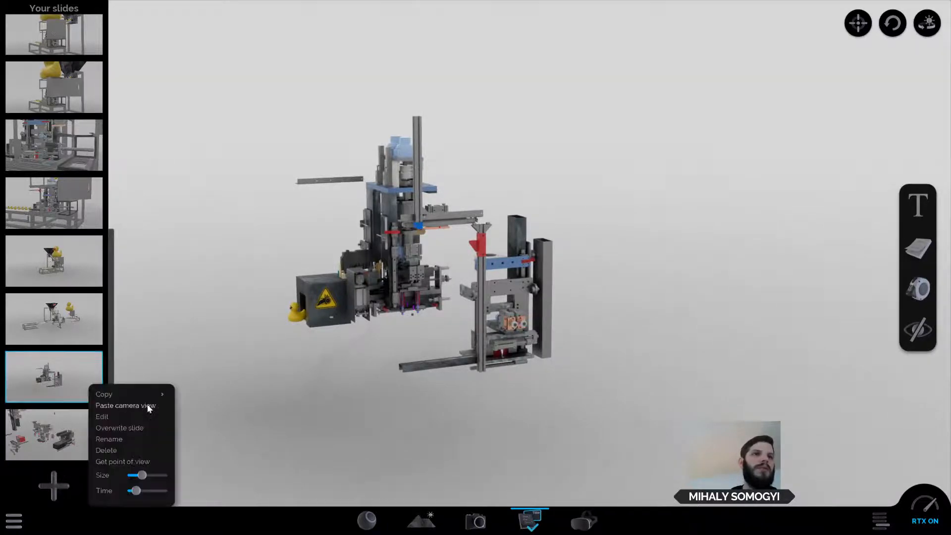
mouse_move(156, 394)
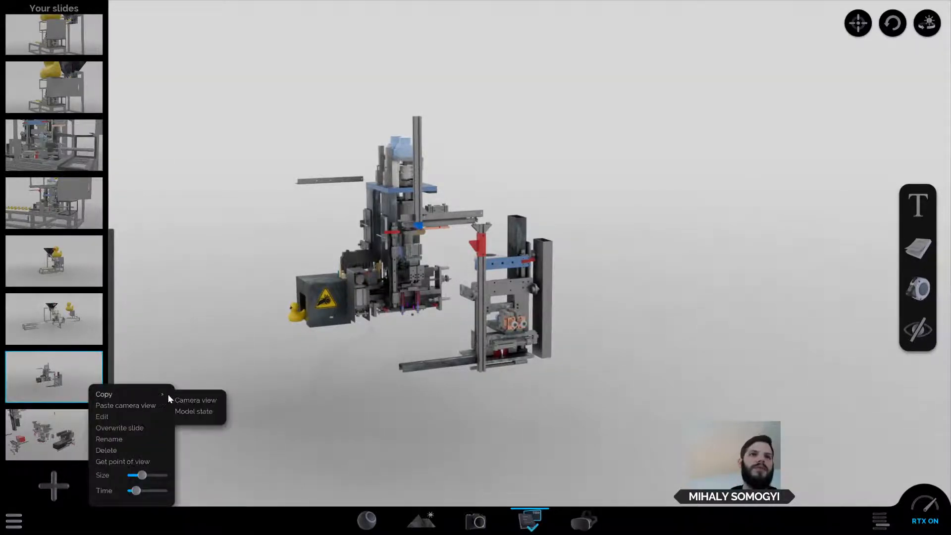
click(194, 400)
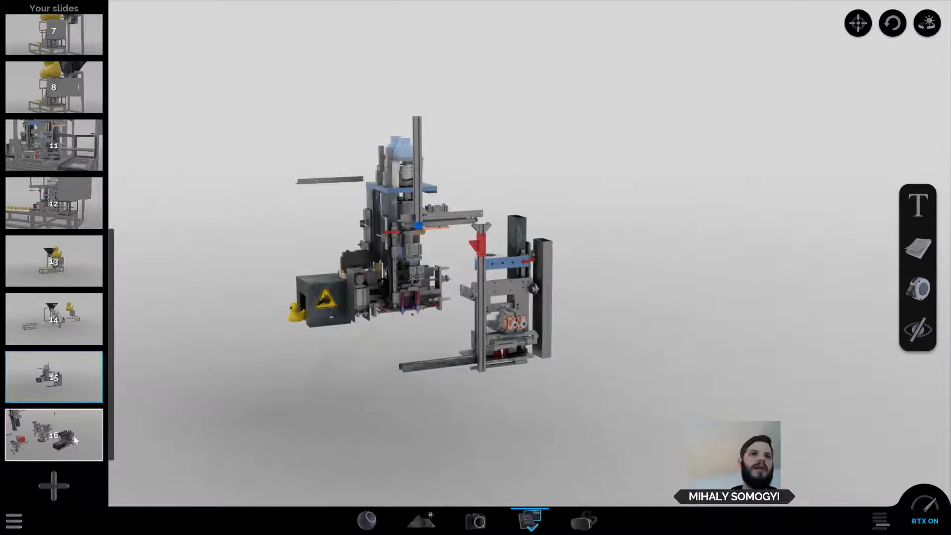
right_click(67, 421)
click(121, 452)
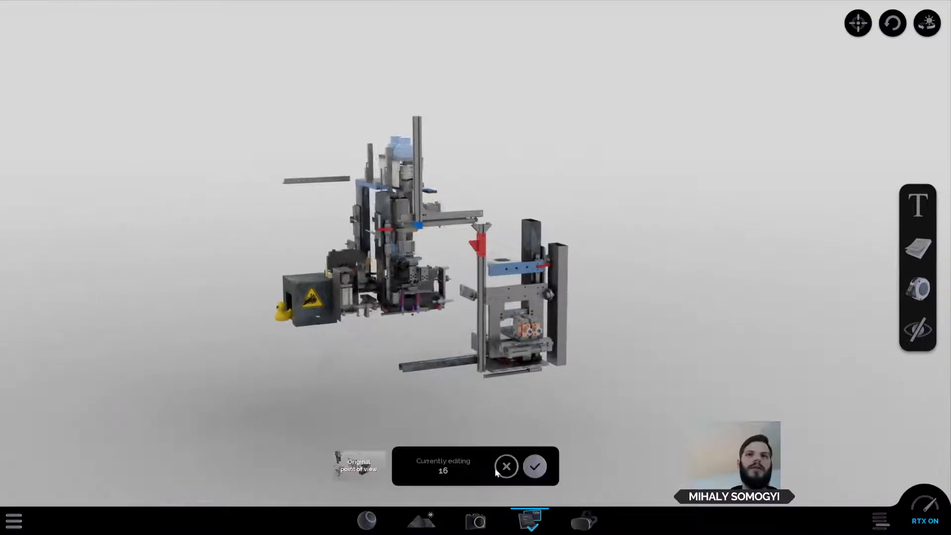
click(538, 472)
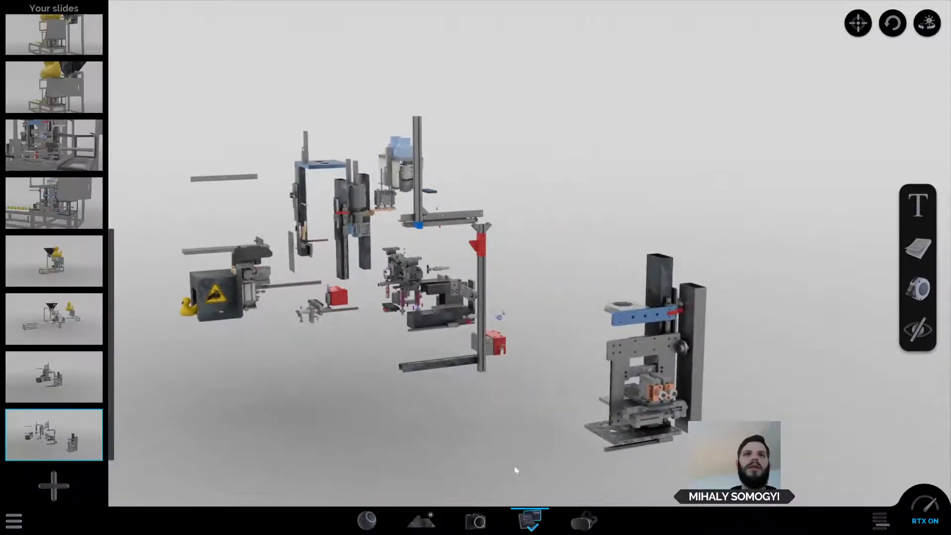
Play the slide transitions backward from slide 16 to slide 15 and on to slide 14.
click(90, 377)
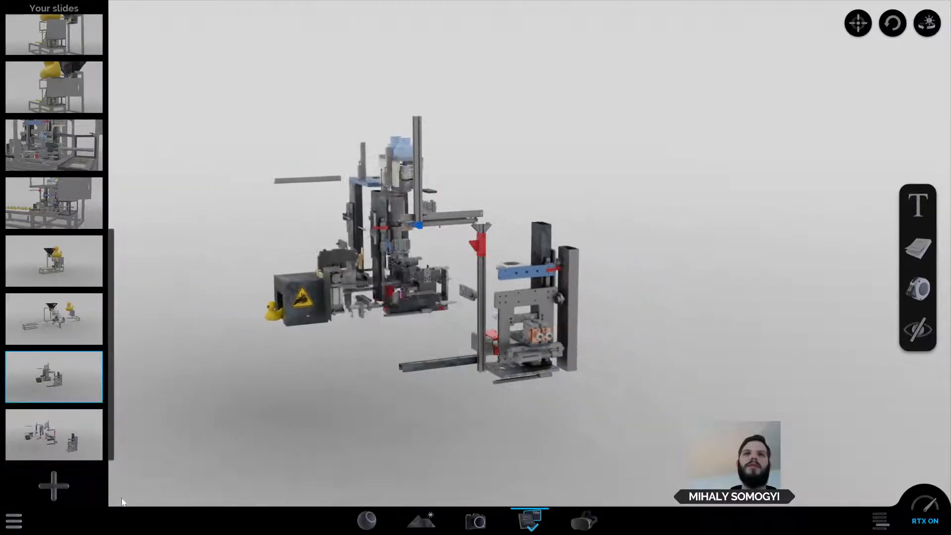
click(86, 329)
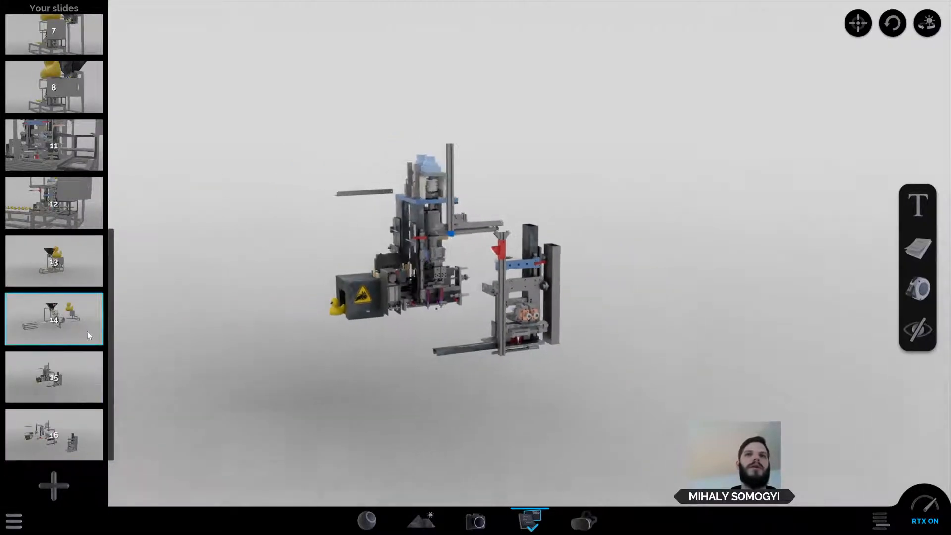
Play the slide transitions forward from slide 13 through slides 14 and 15 to slide 16.
click(54, 274)
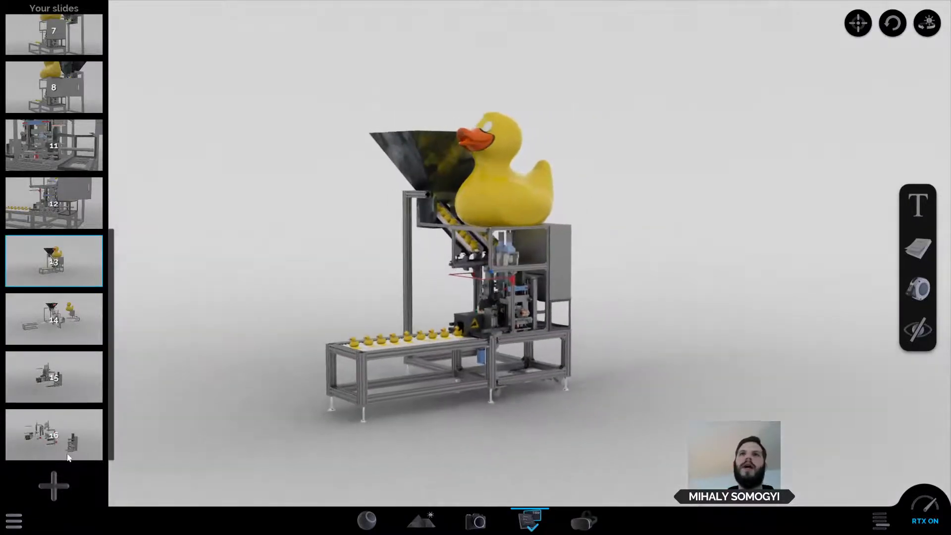
click(82, 325)
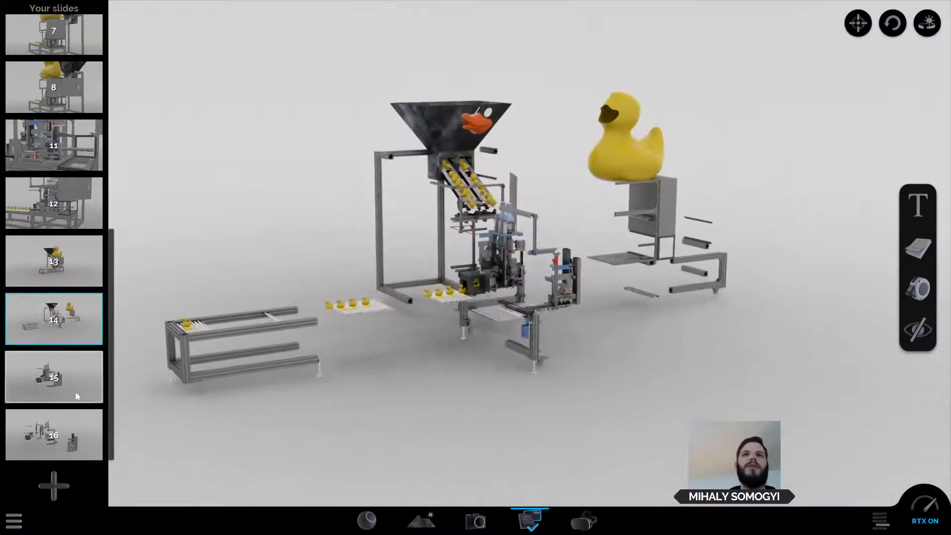
click(77, 397)
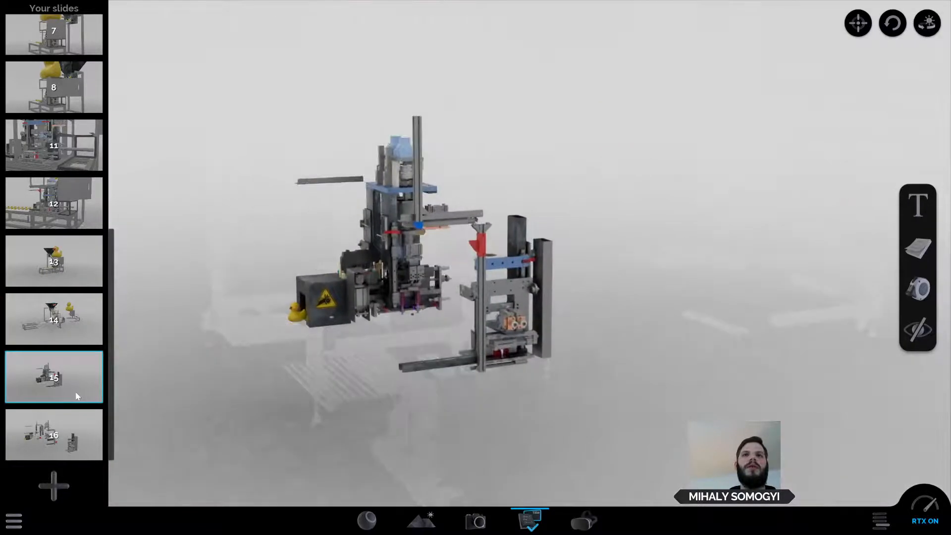
click(60, 435)
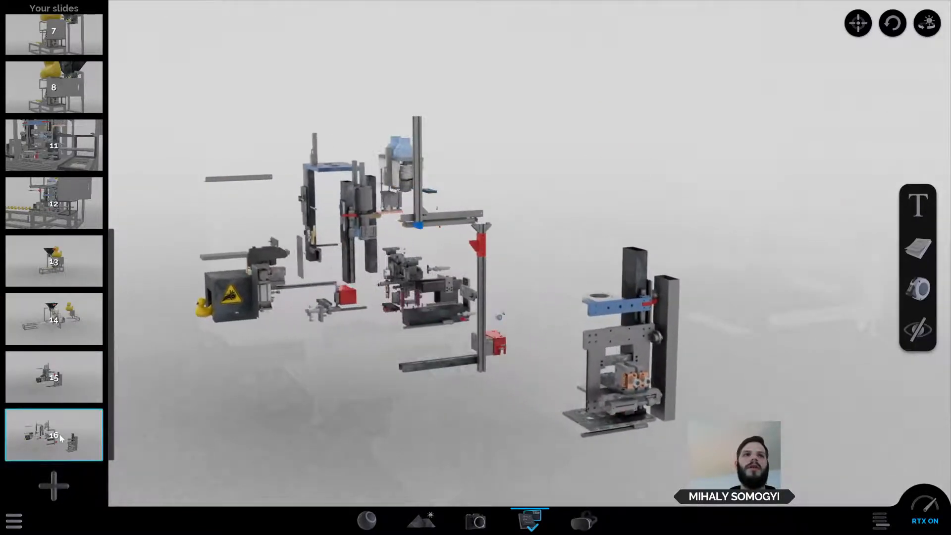
Add slide 17 with a close-up of the exploded gripper group and lower black block, and save it.
scroll(229, 376, up, 5)
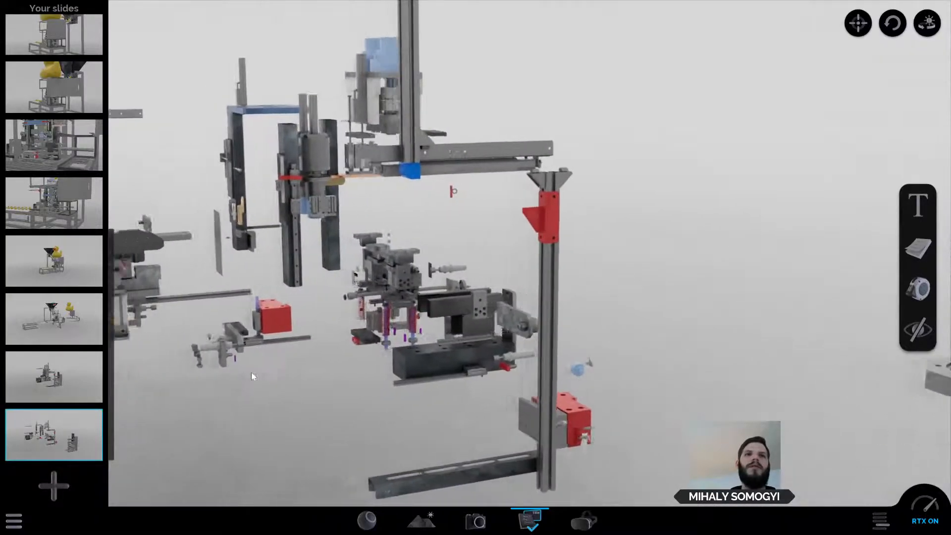
scroll(251, 374, up, 3)
scroll(236, 437, up, 3)
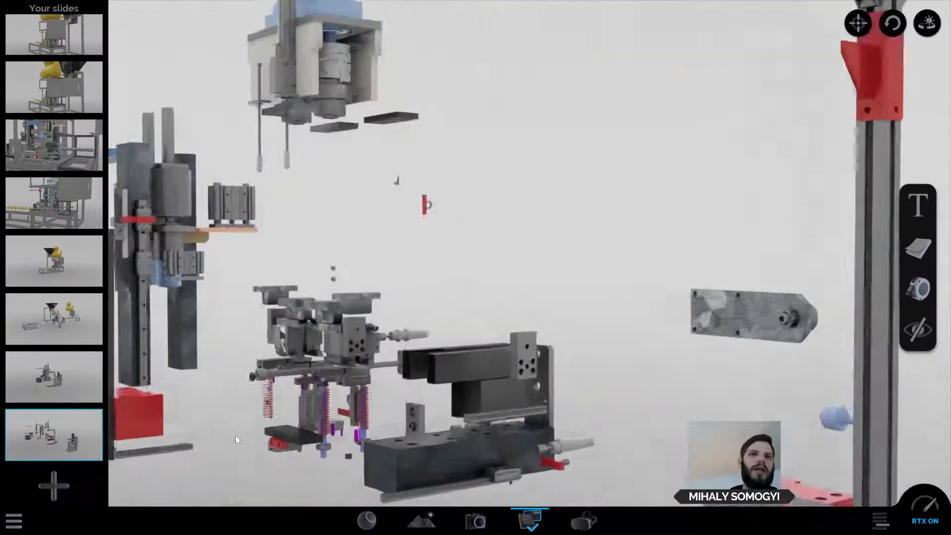
click(54, 486)
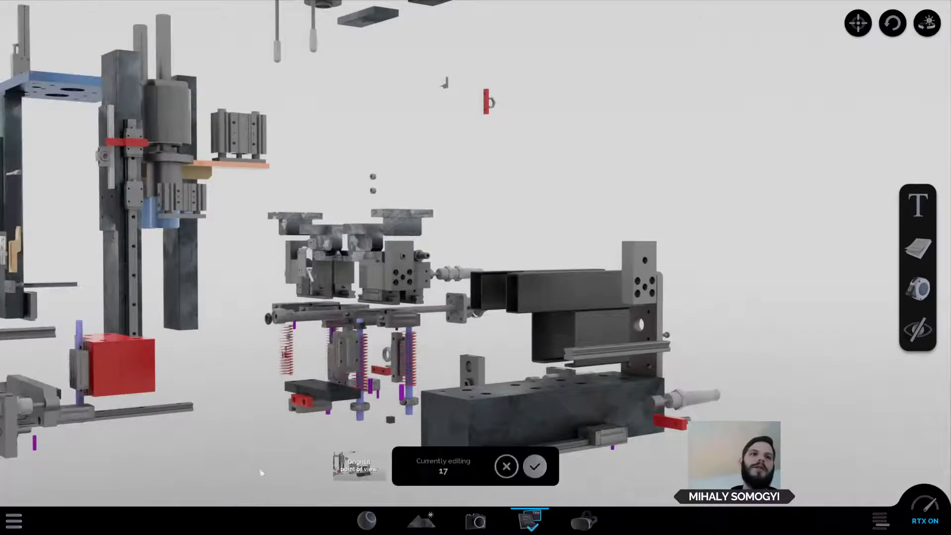
click(537, 470)
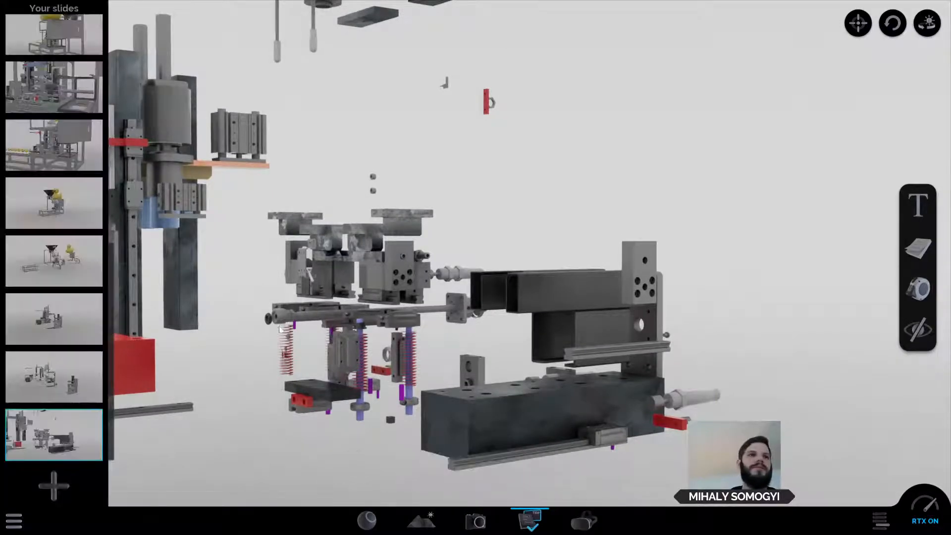
Play the exploded-view sequence in order from slide 13 to the close-up on slide 17.
click(54, 204)
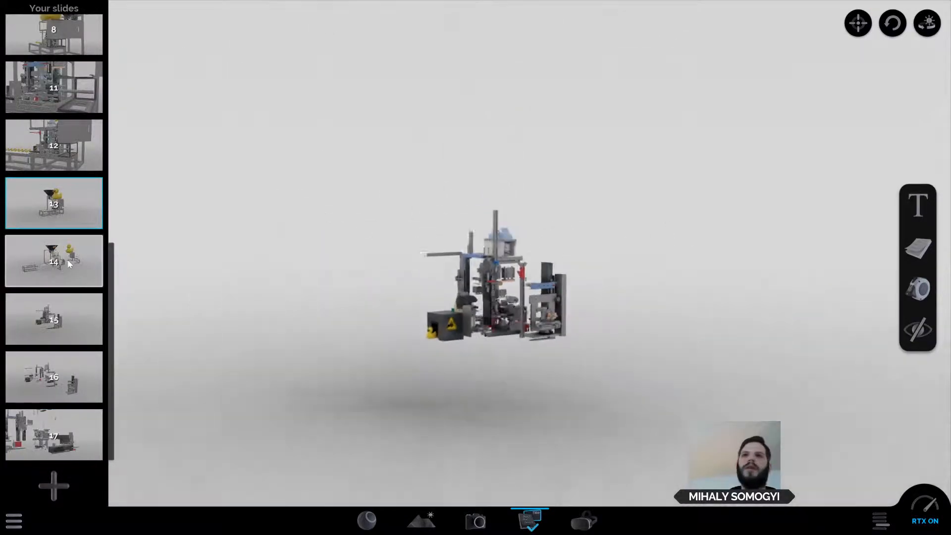
click(67, 260)
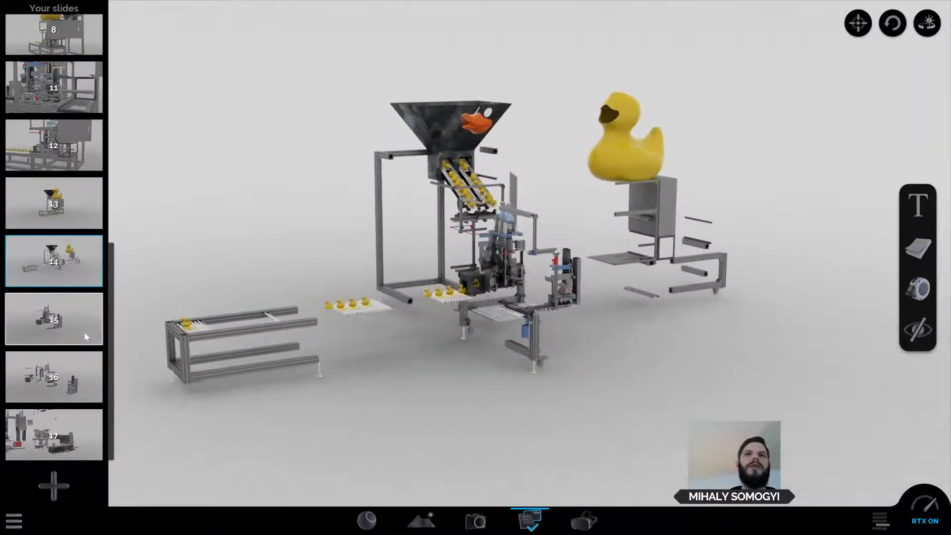
click(85, 337)
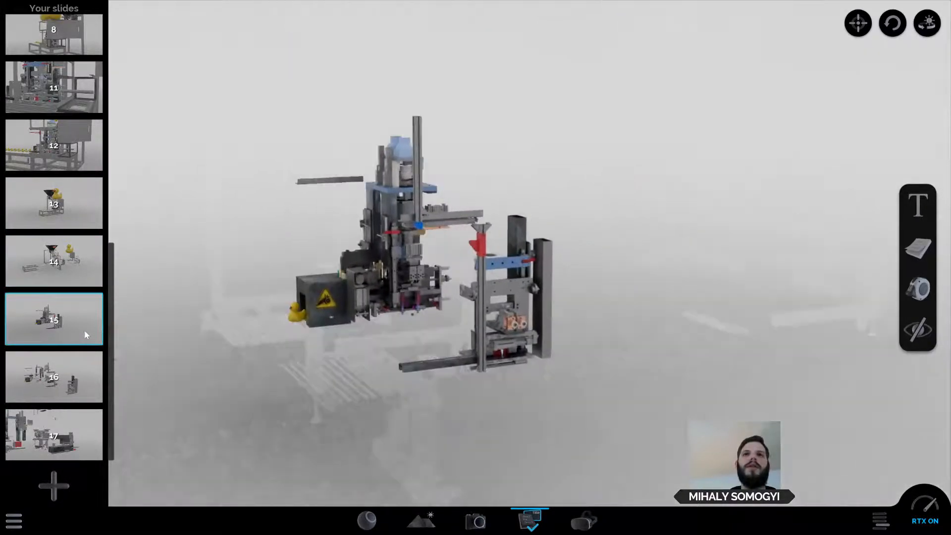
click(87, 385)
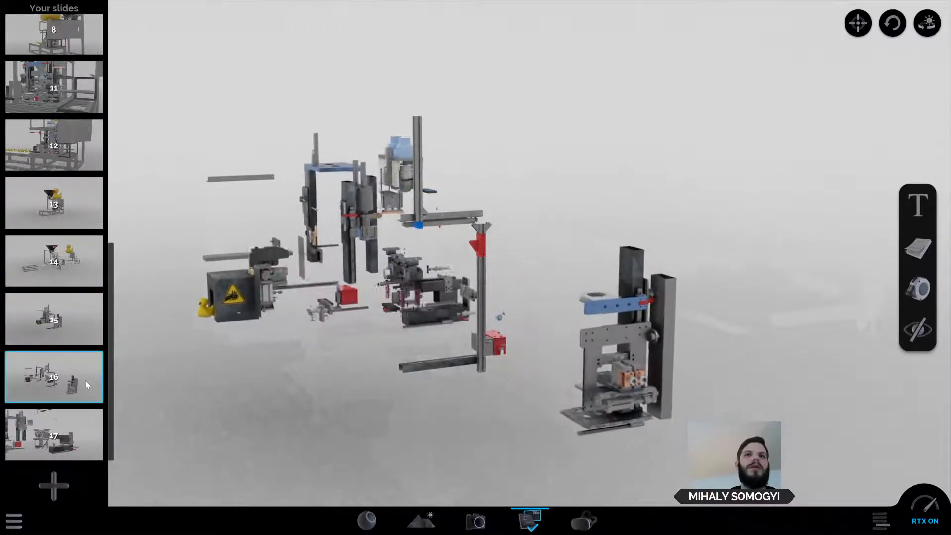
click(70, 444)
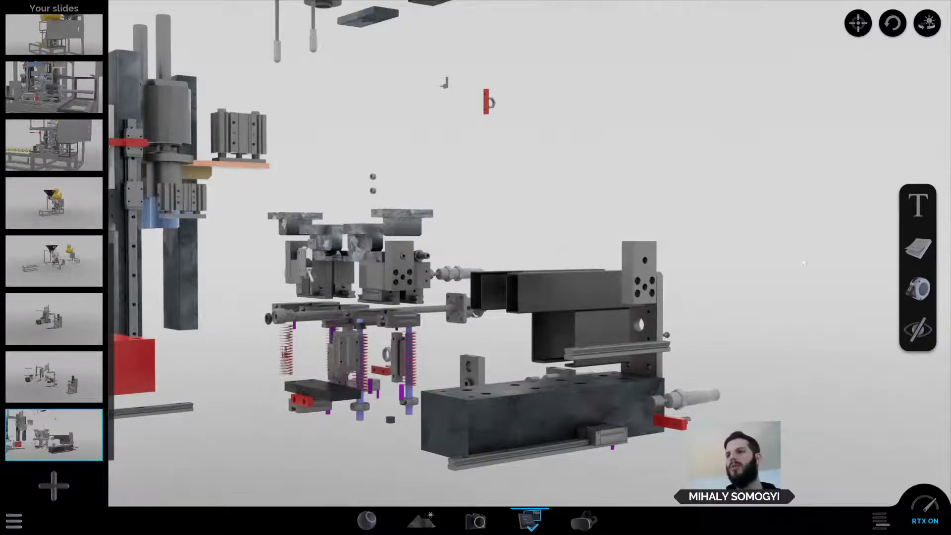
Switch to the multi-user-demo video in the media player, rewind it to the start, and play it up to the session invitation form.
click(14, 521)
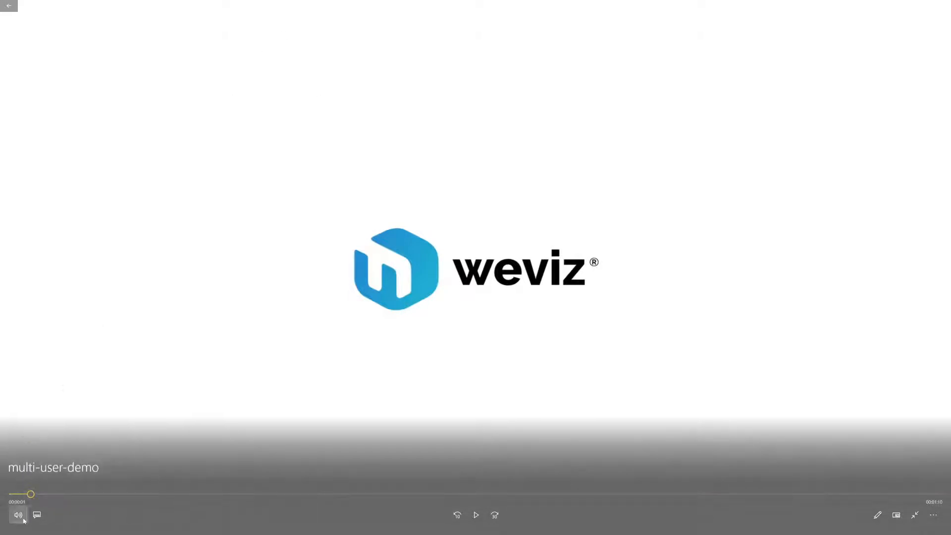
drag(30, 494, 1, 495)
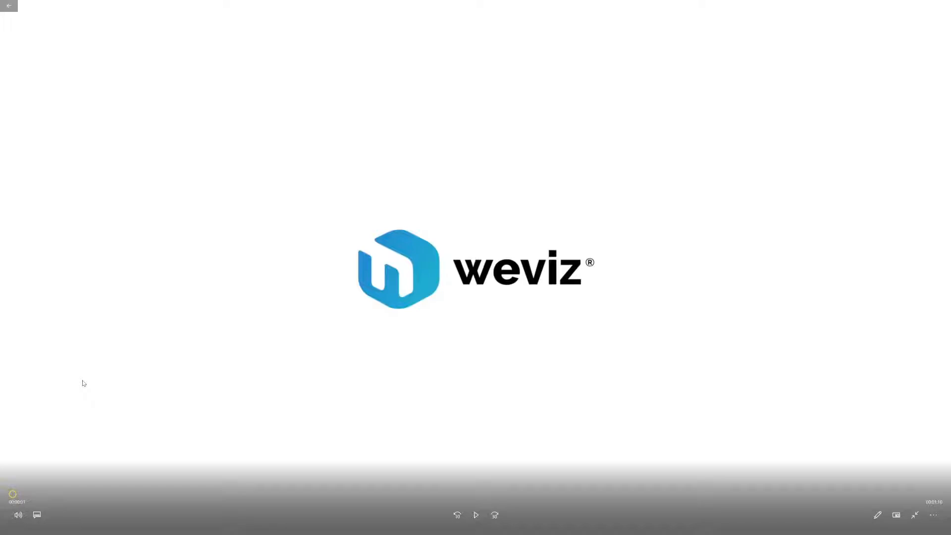
key(space)
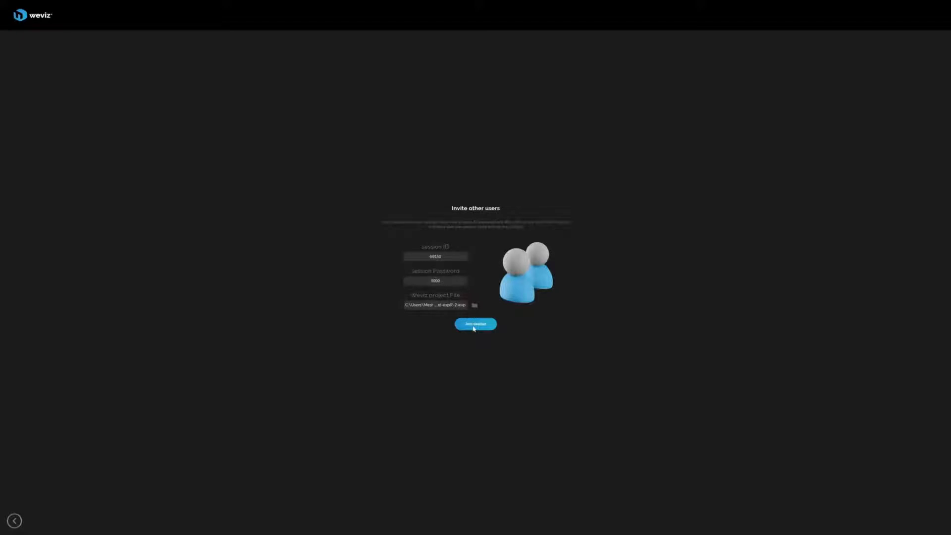
key(space)
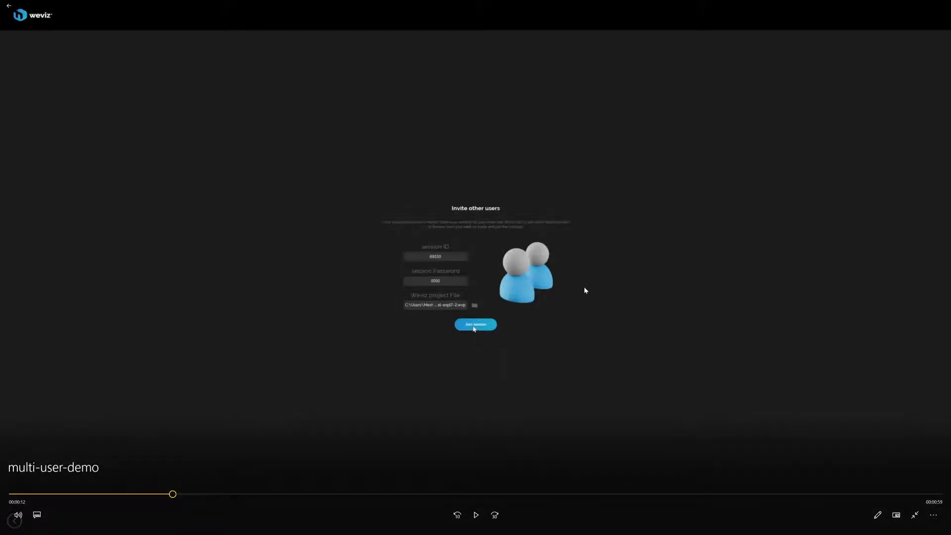
Play the demo video into the shared duck machine session, pausing on the machine overview and resuming through the slide changes.
key(space)
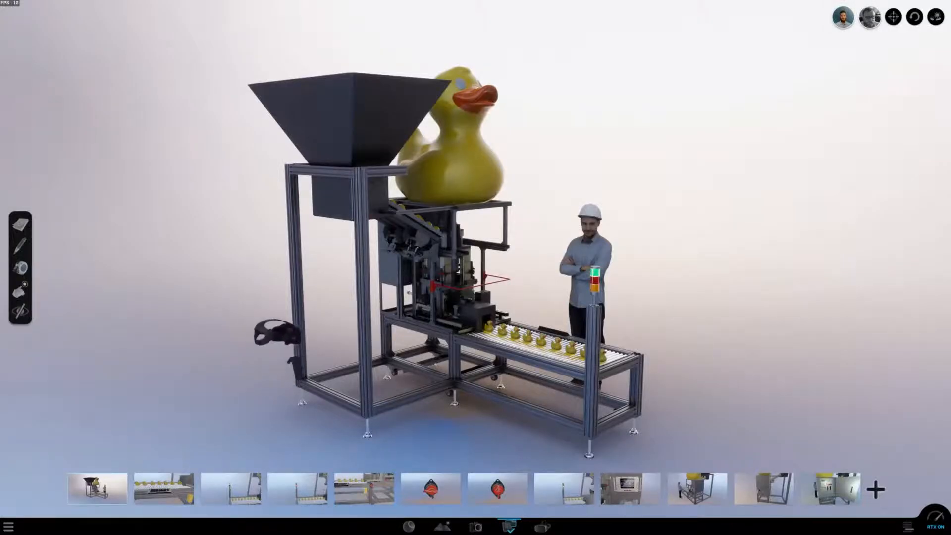
key(space)
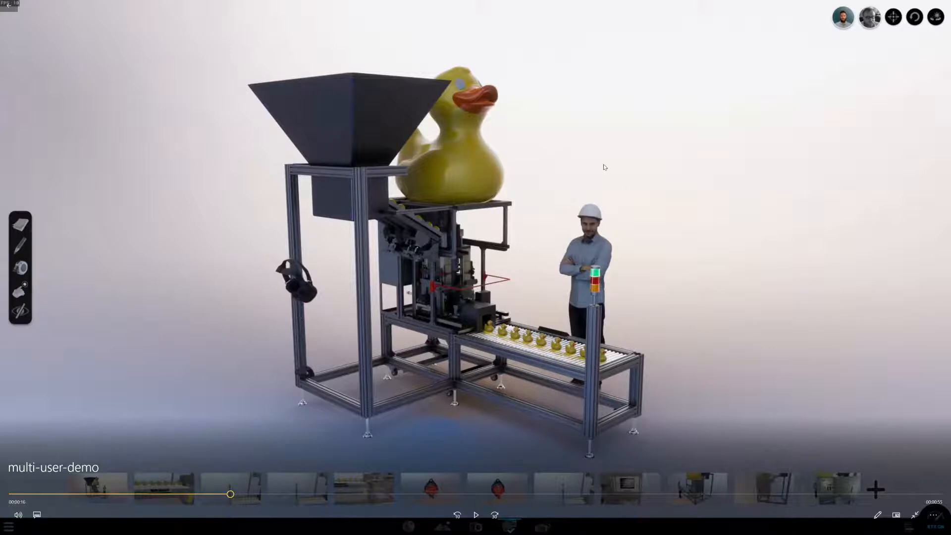
key(space)
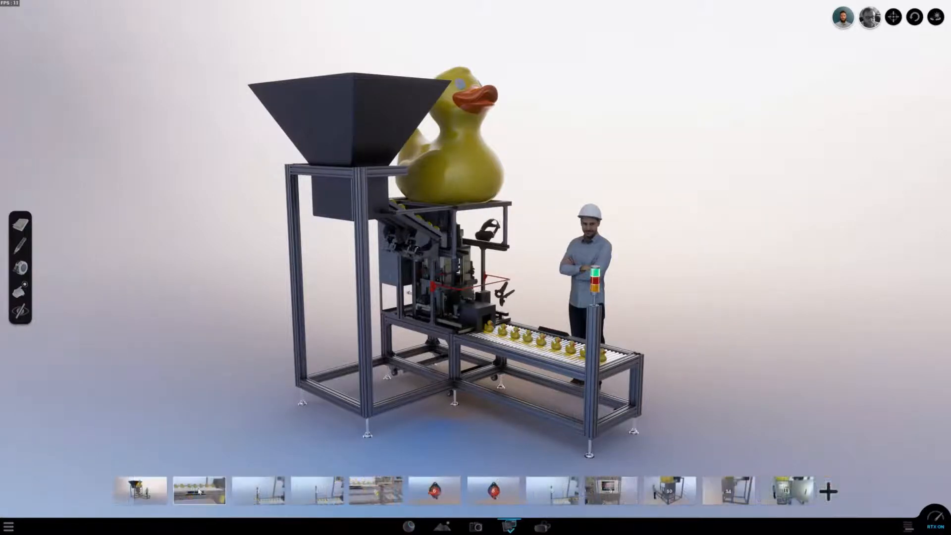
click(199, 491)
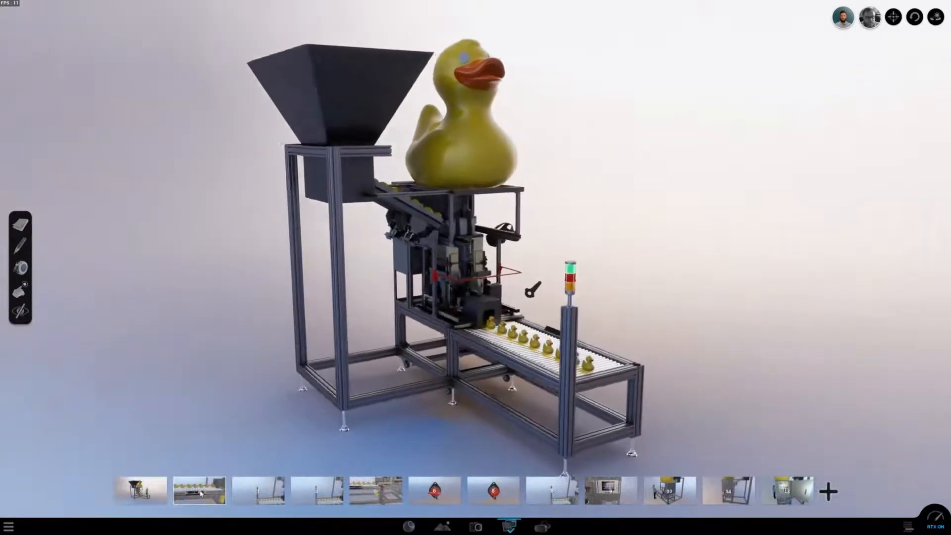
click(262, 495)
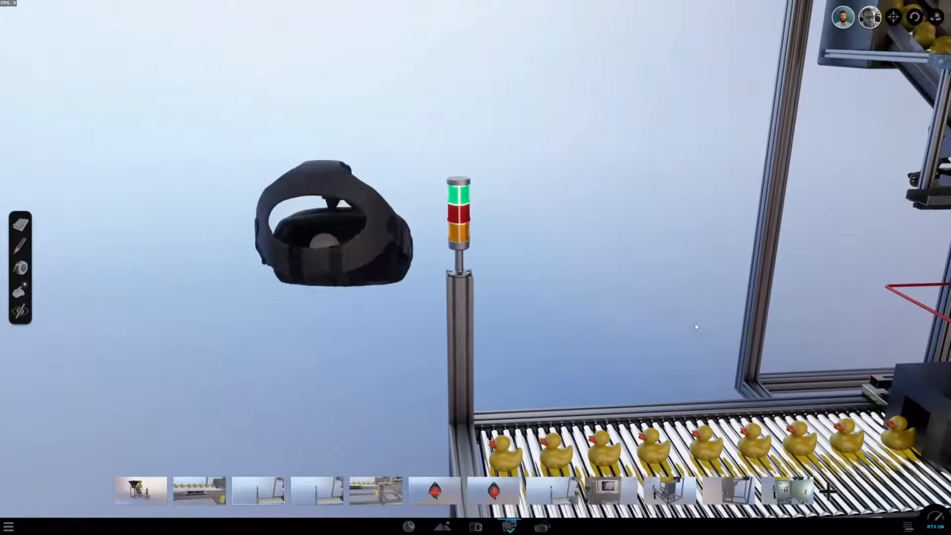
Pause the demo video at the VR headset and controllers beside the machine cabinet, and resume playback.
mouse_move(560, 163)
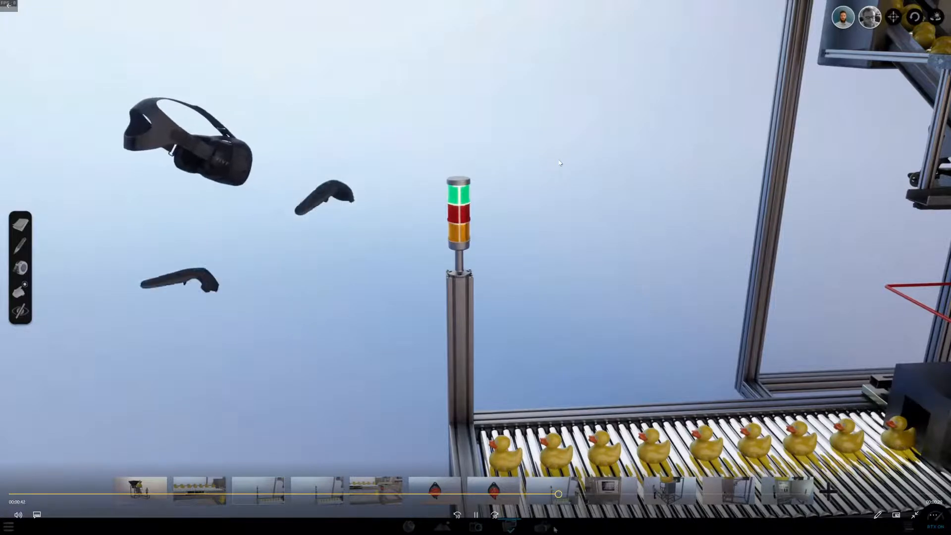
key(space)
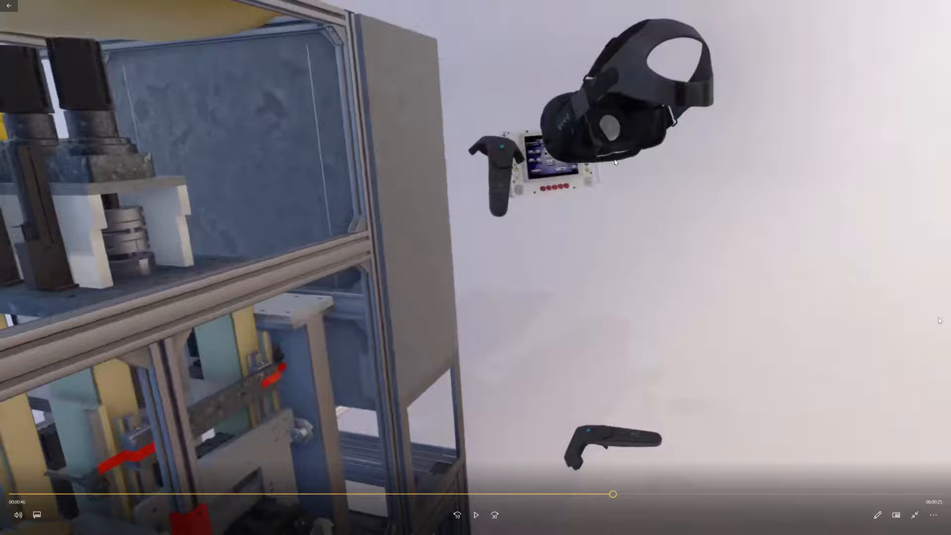
key(space)
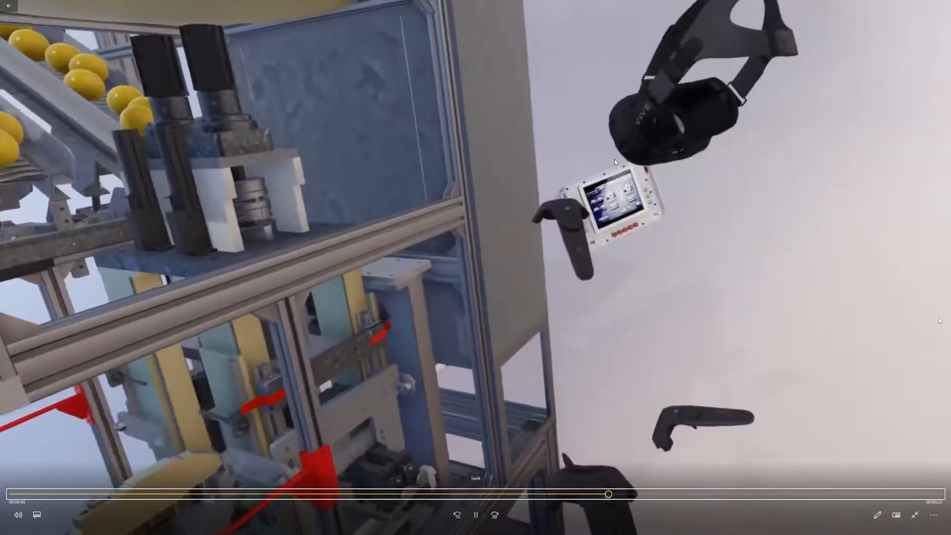